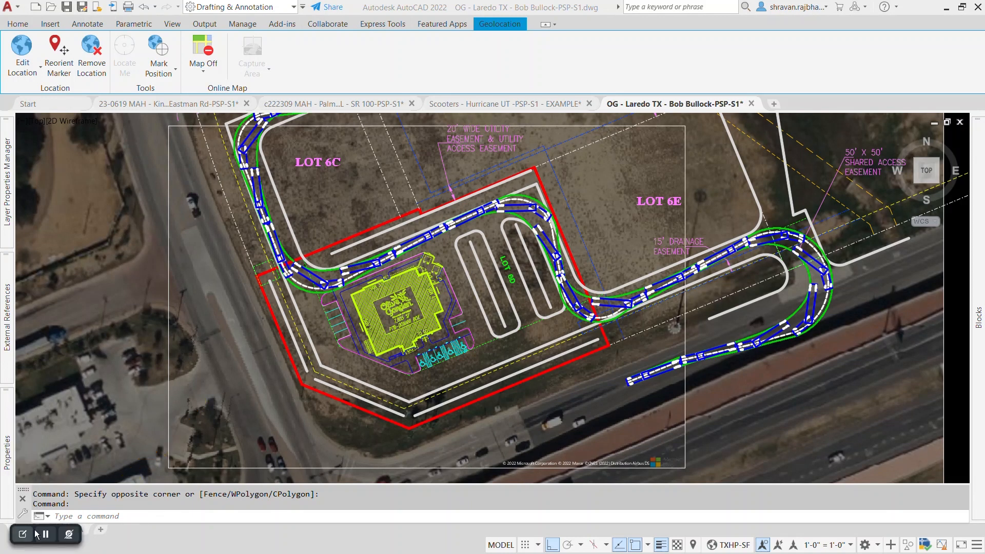
Isolate the layer of the white curb lines with LAYISO, using a curb of the parking islands.
left_click(76, 514)
left_click(76, 516)
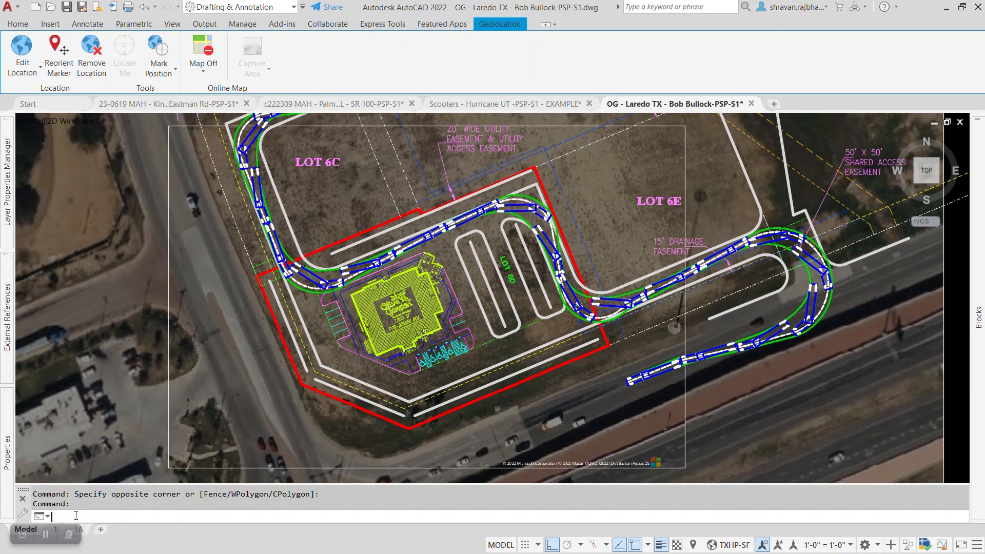
type("LAYISO")
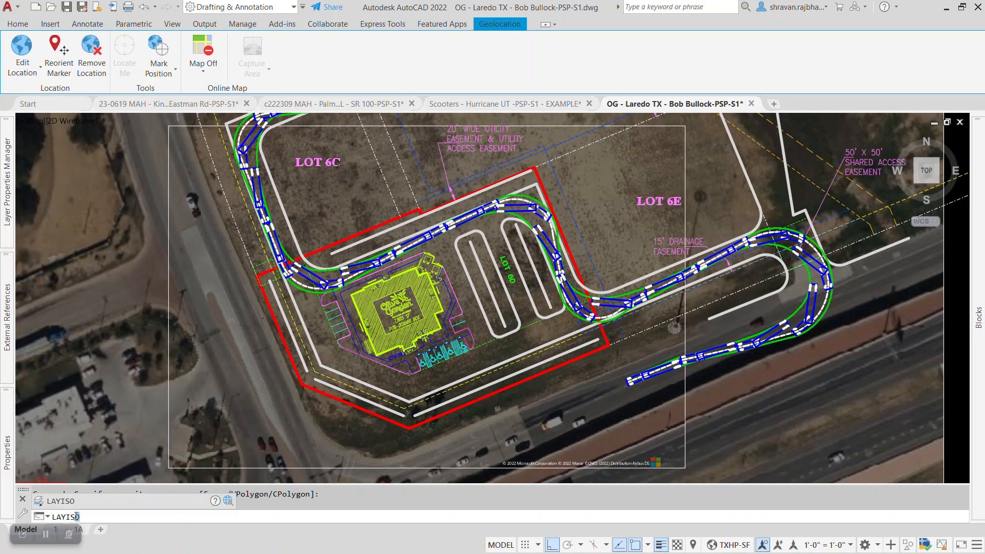
key("Return")
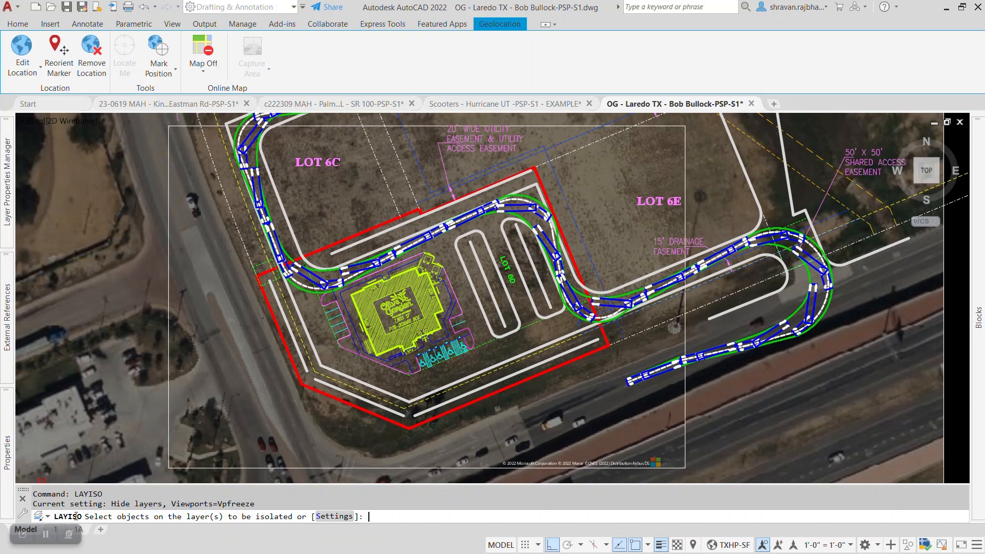
left_click(512, 312)
key("Return")
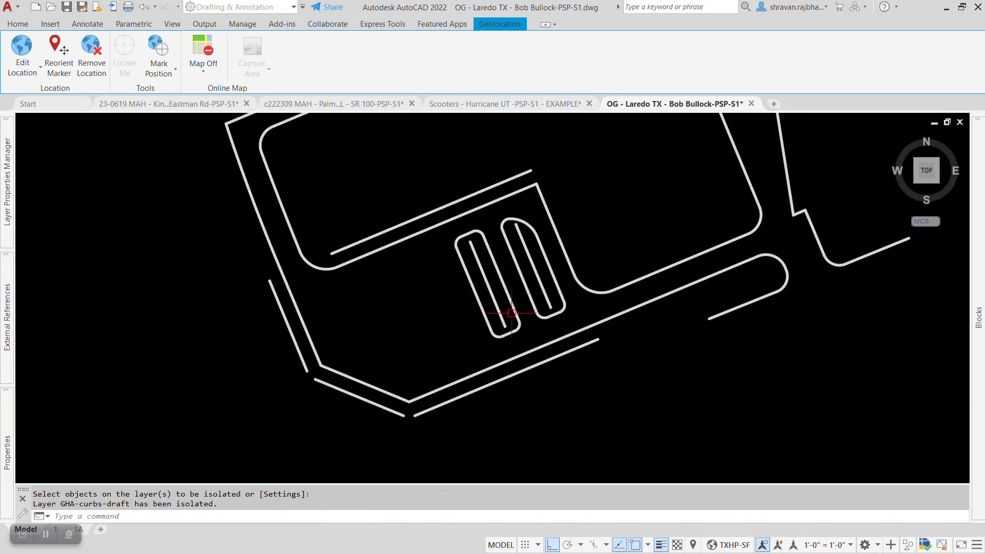
scroll(452, 342, "down", 1)
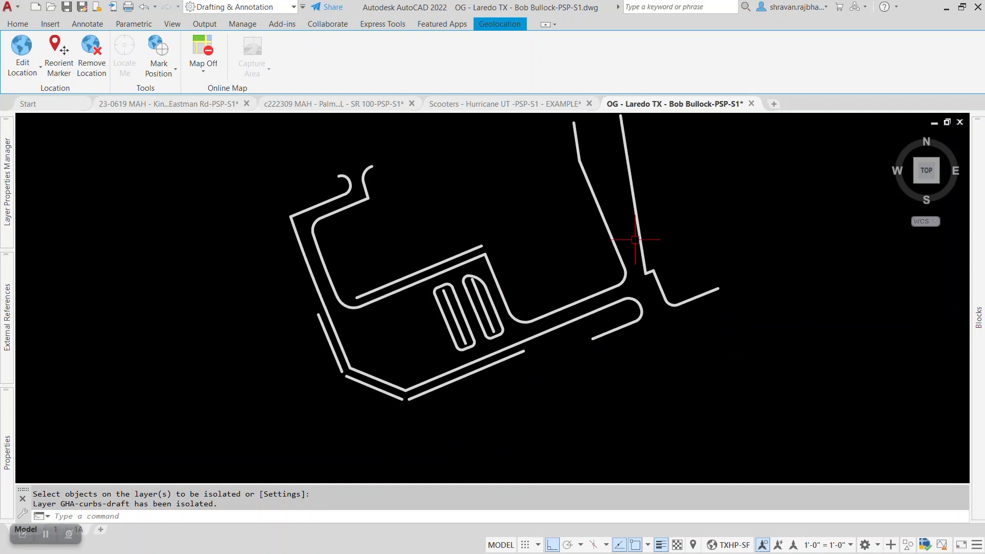
middle_click_drag(595, 305, 602, 331)
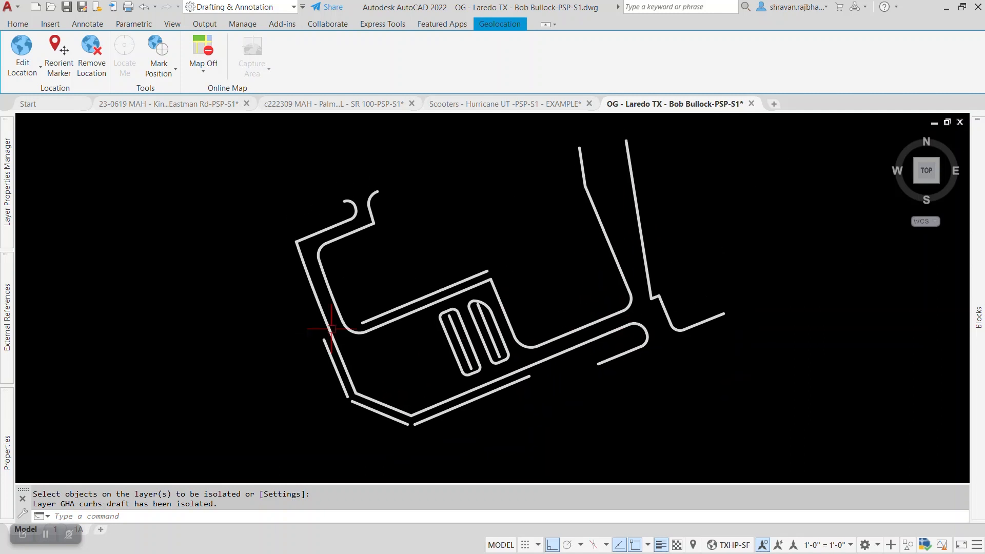
Examine the layer list to check which layers are on or off with the curb layer isolated.
mouse_move(7, 180)
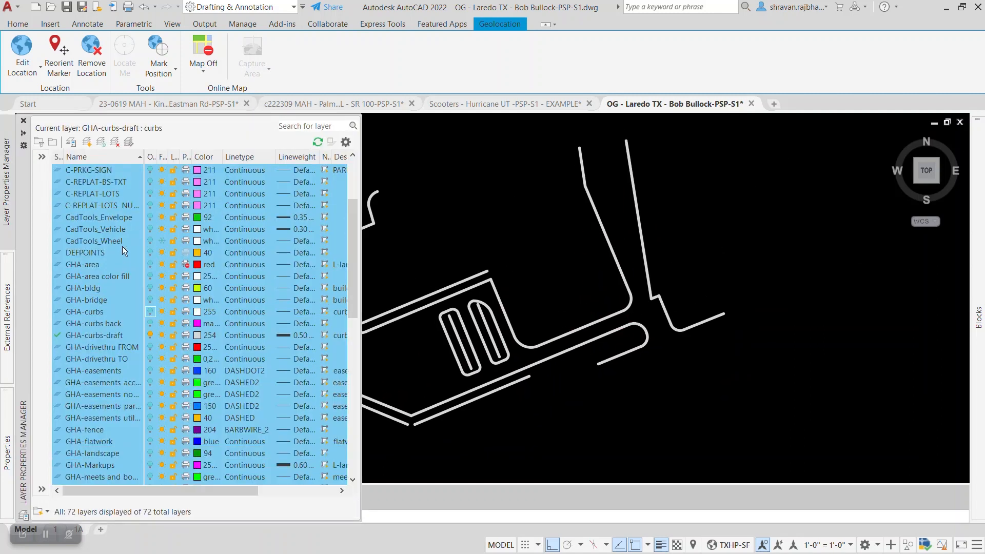
left_click(112, 233)
scroll(128, 273, "down", 4)
scroll(129, 271, "down", 1)
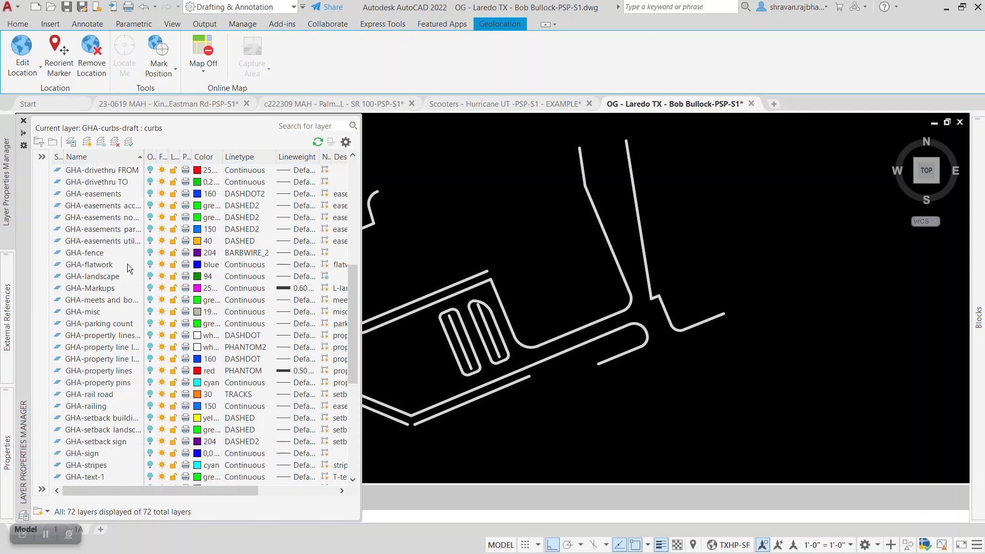
scroll(128, 264, "up", 3)
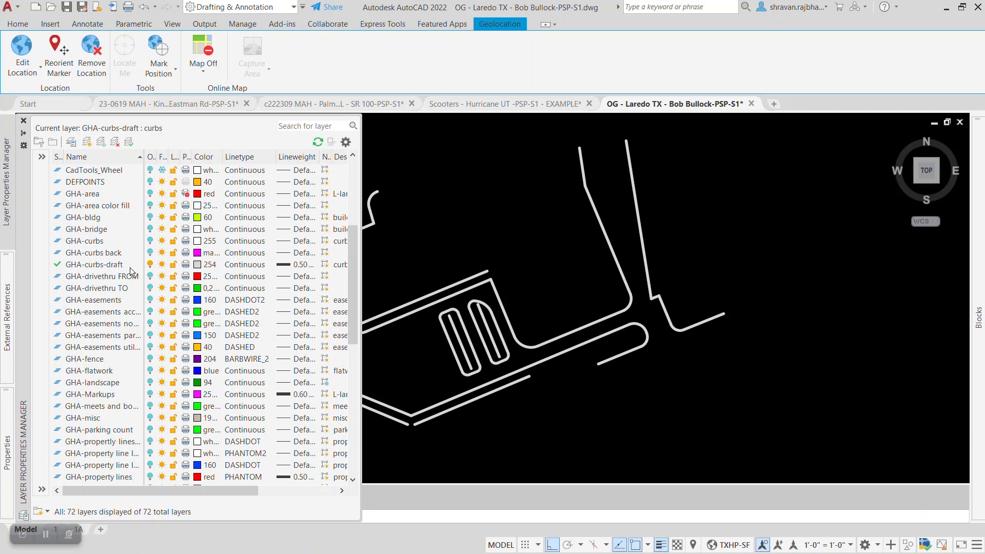
scroll(115, 359, "down", 4)
left_click(670, 386)
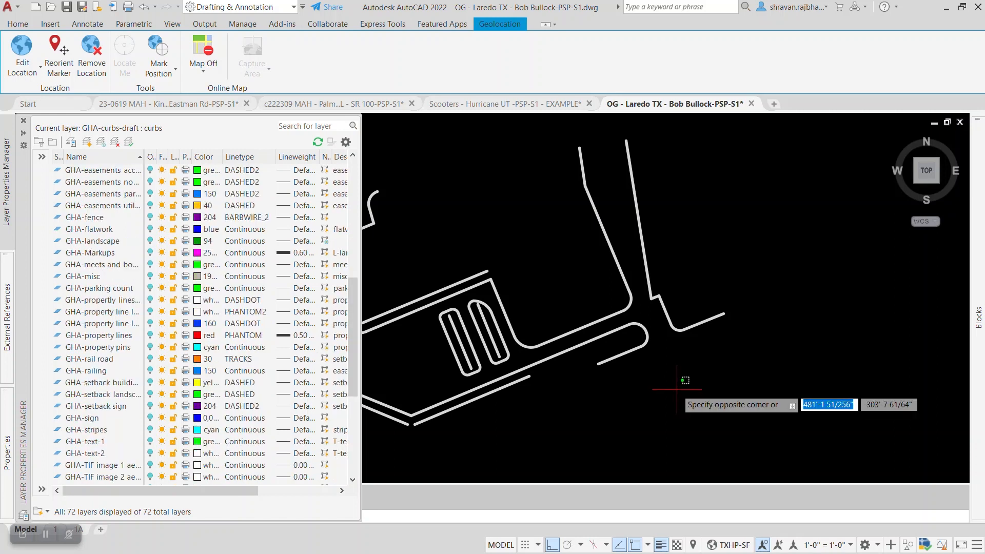
left_click(666, 384)
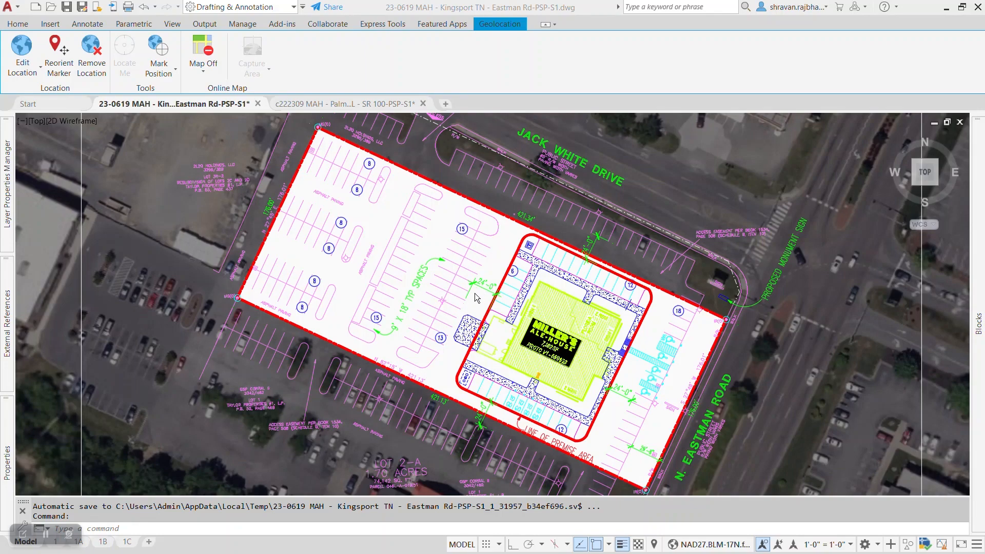
scroll(469, 293, "up", 4)
scroll(470, 294, "down", 6)
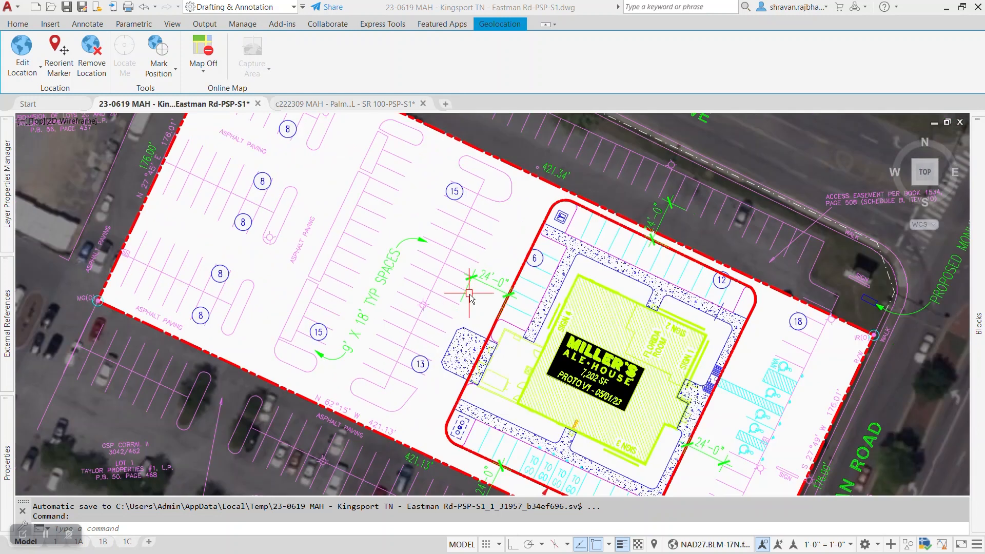
scroll(470, 294, "up", 4)
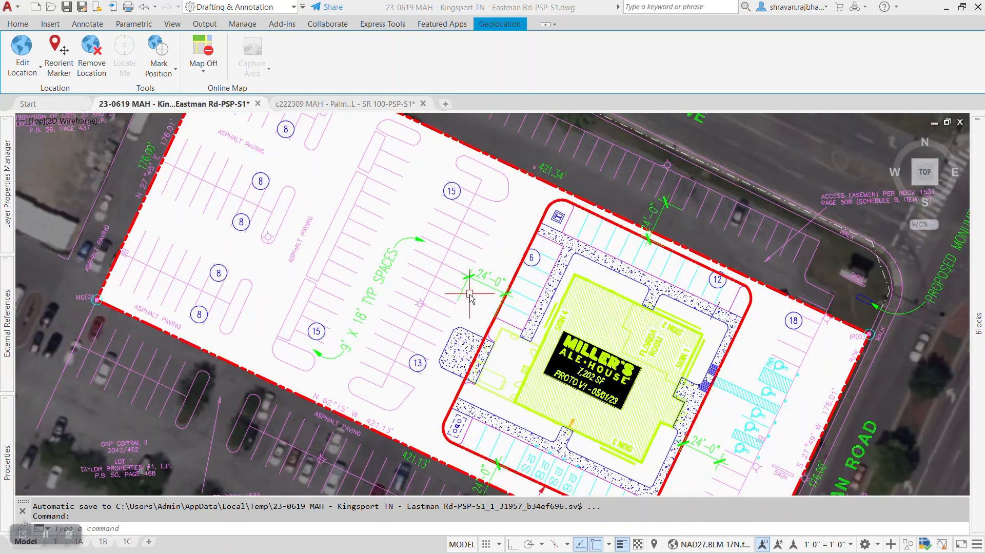
scroll(469, 294, "up", 4)
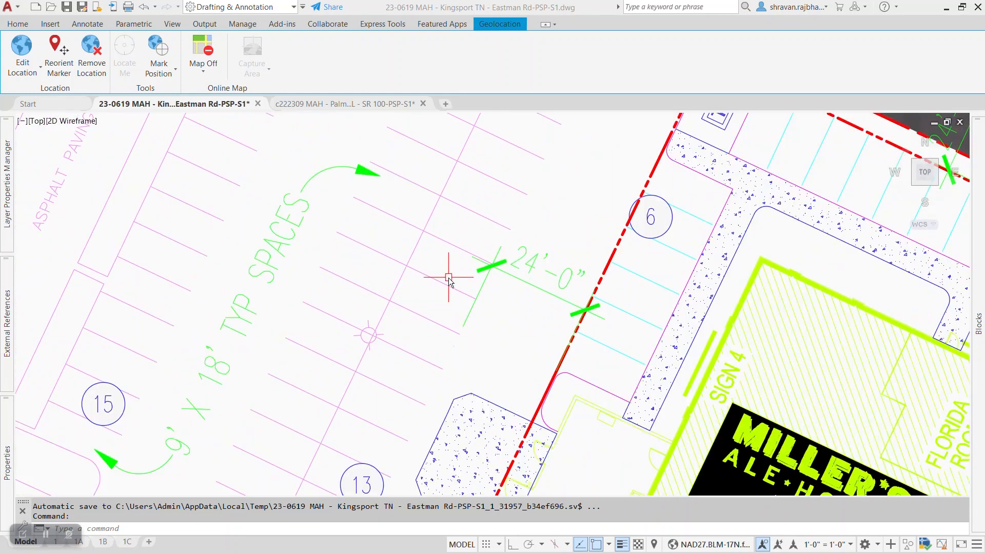
left_click(506, 325)
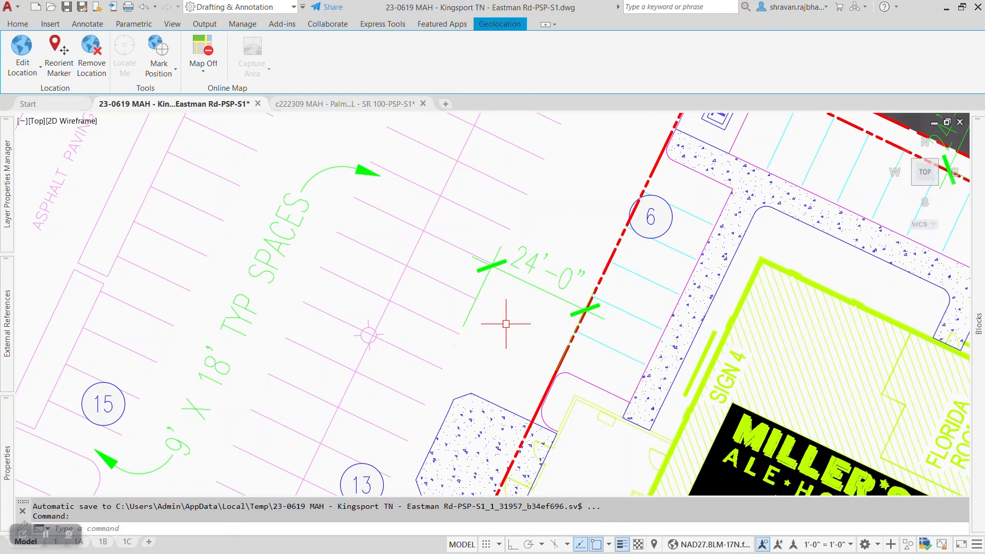
middle_click_drag(458, 324, 594, 339)
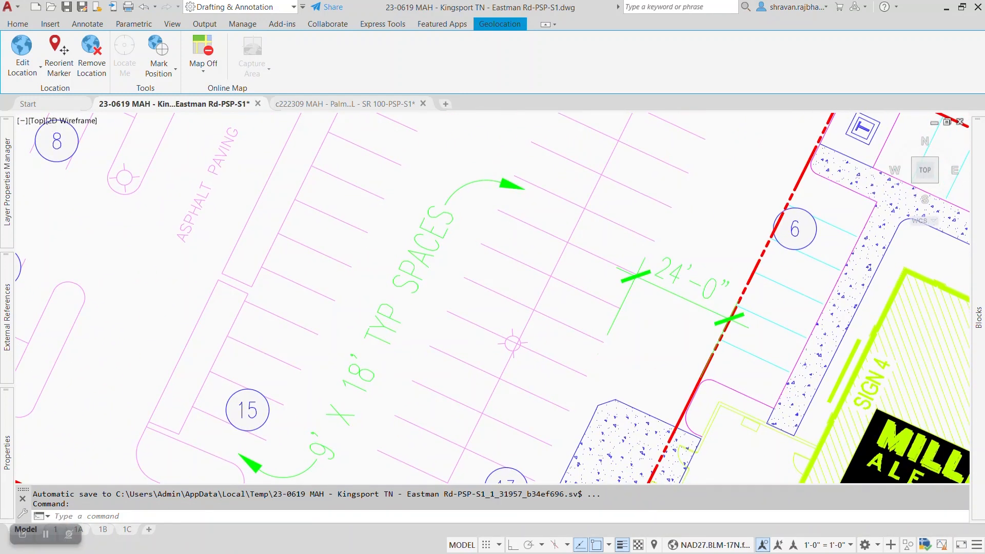
scroll(456, 286, "down", 4)
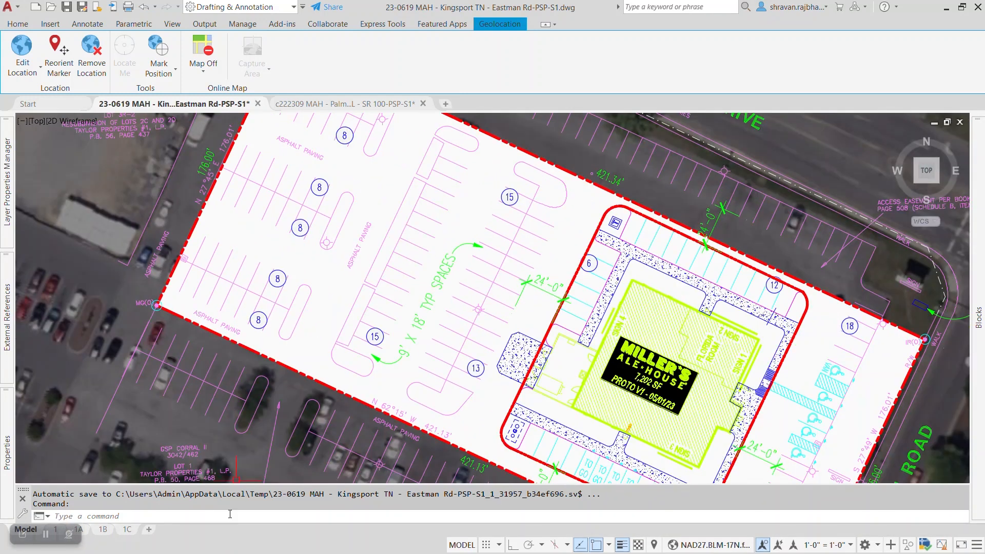
left_click(22, 534)
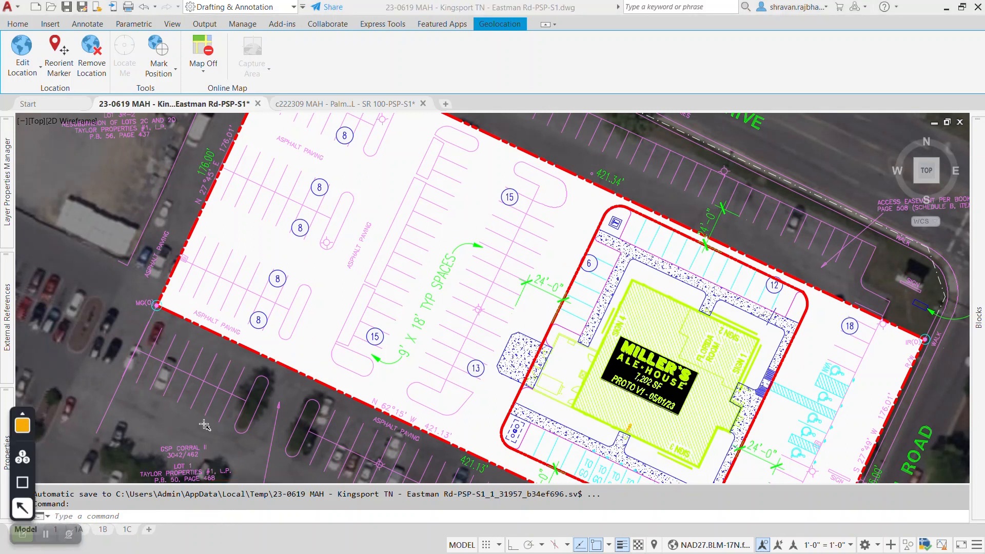
mouse_move(183, 410)
left_mouse_down()
mouse_move(188, 417)
mouse_move(89, 502)
left_mouse_up()
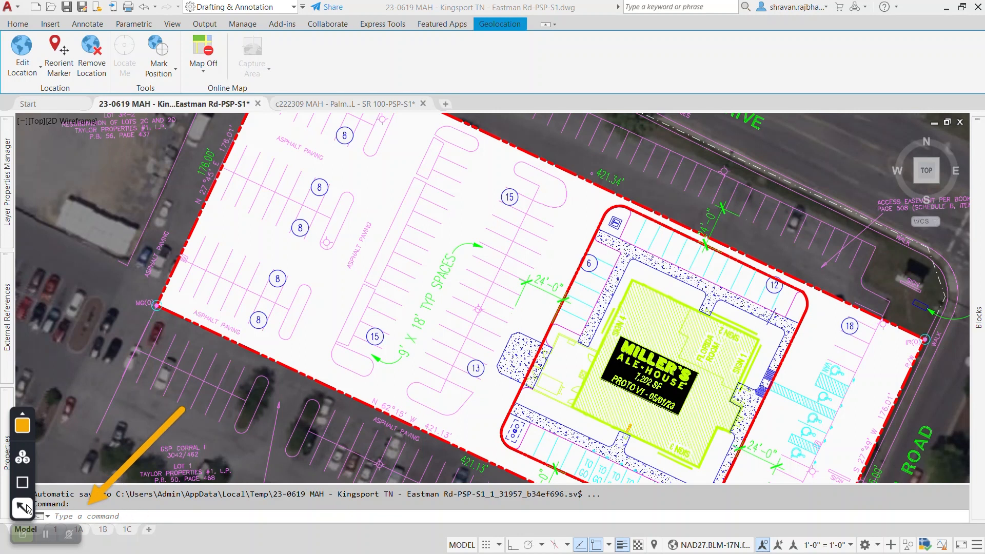
left_click(22, 535)
Turn off the layer of the white area fill covering the Miller's Ale House site with LAYOFF.
left_click(94, 516)
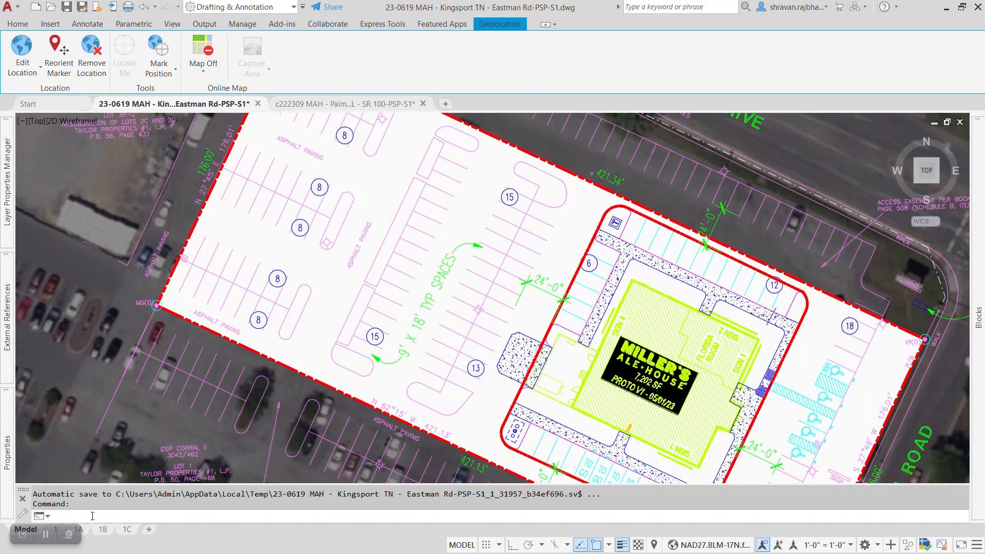
type("lay")
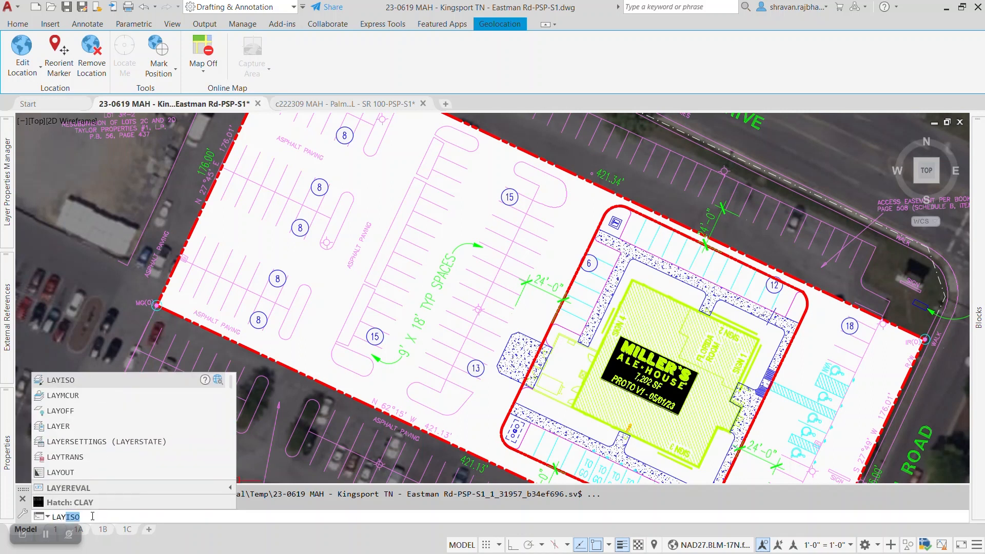
type("off")
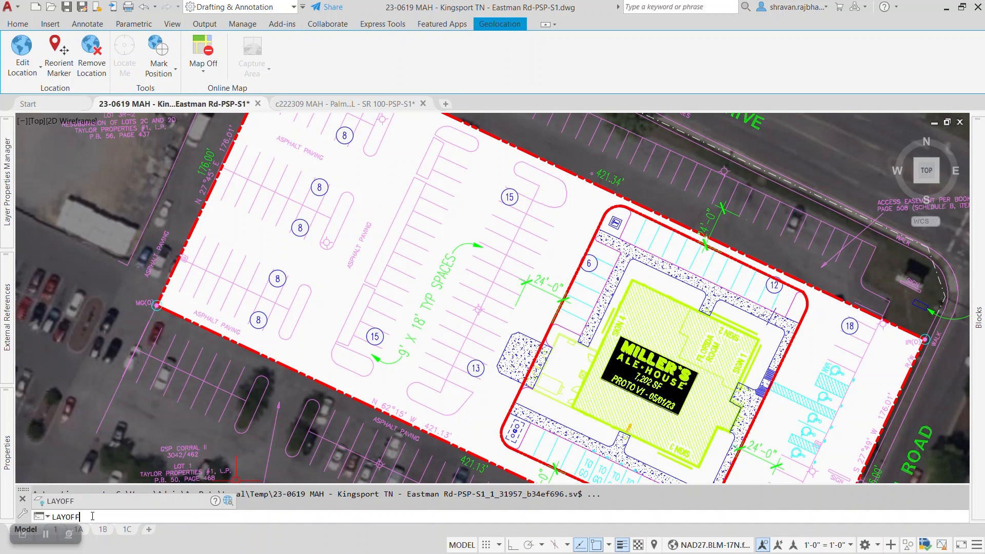
key("Return")
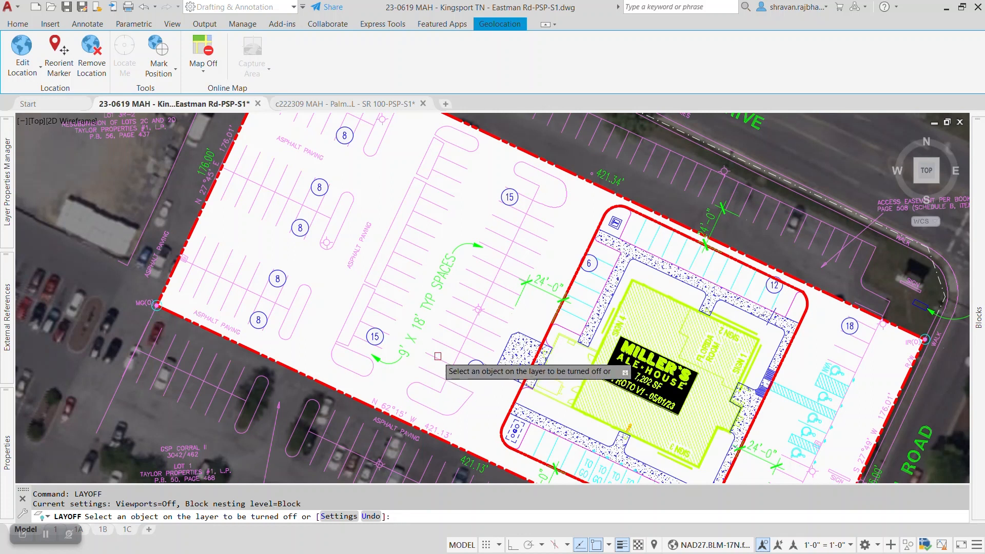
left_click(310, 347)
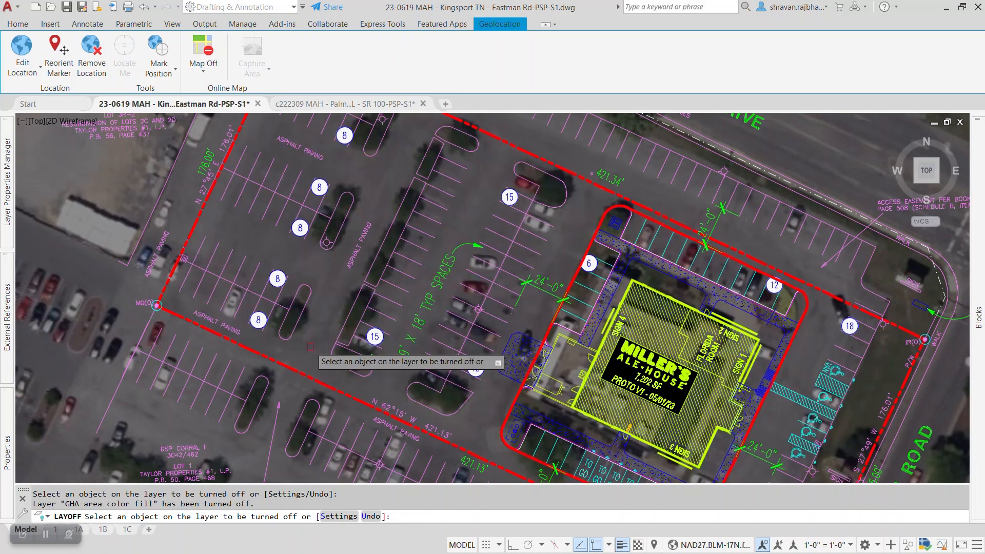
key("Return")
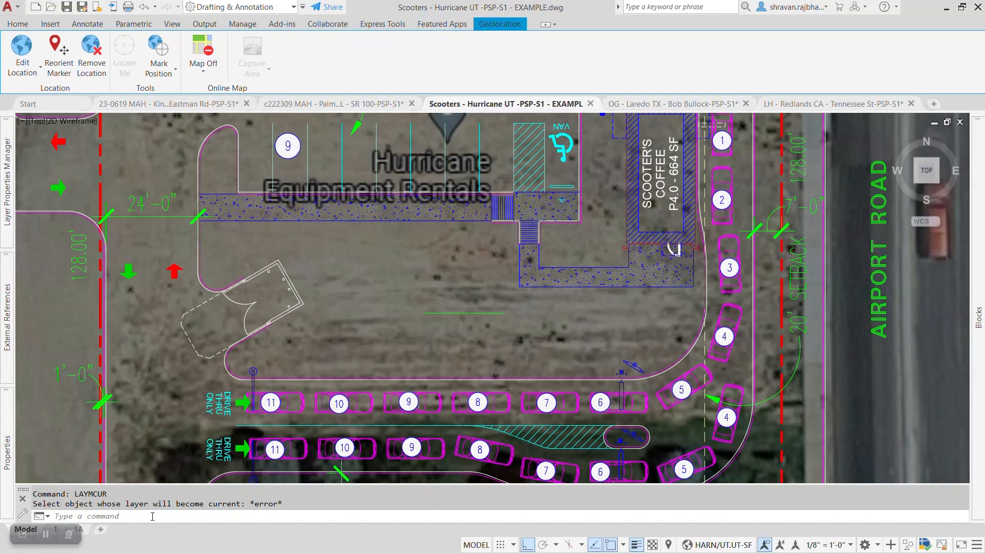
Draw a horizontal line about 24' long in the open area between the Scooter's Coffee walkway and the drive-thru lanes.
left_click(104, 517)
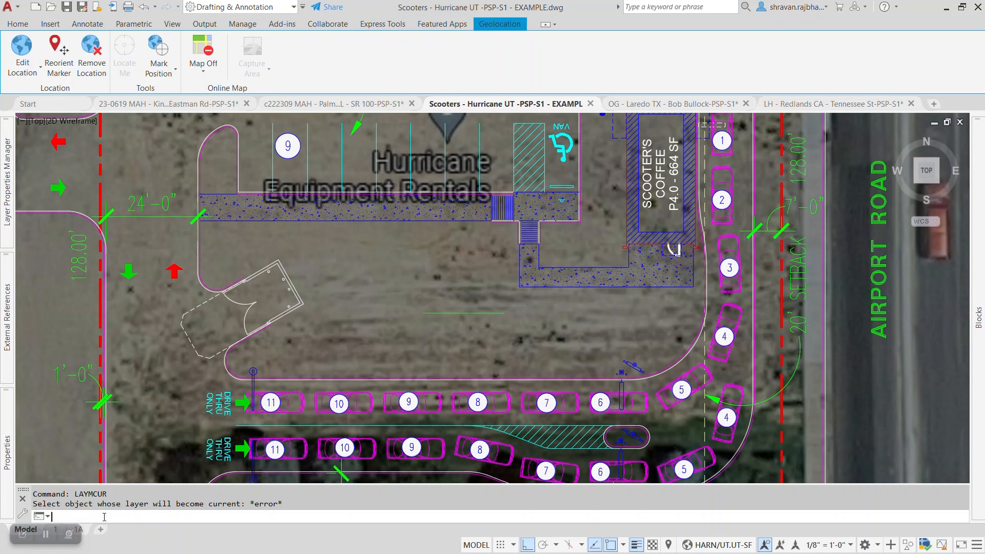
type("LINE")
key("Return")
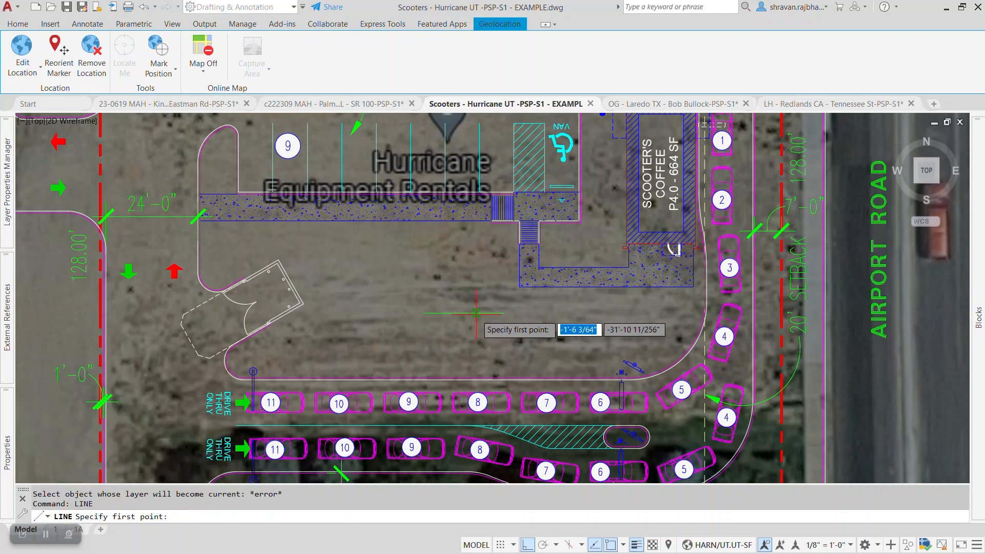
left_click(615, 319)
left_click(522, 342)
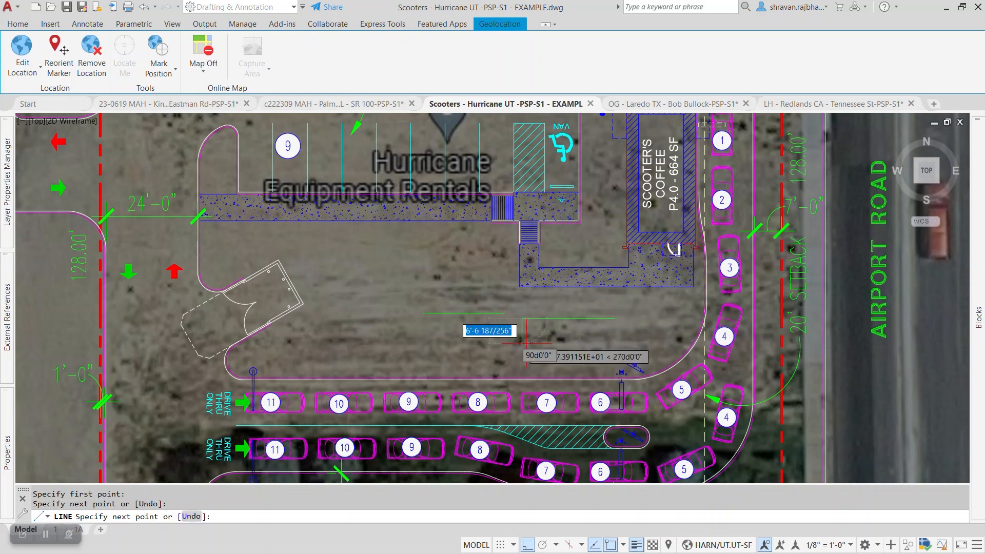
right_click(519, 347)
left_click(531, 352)
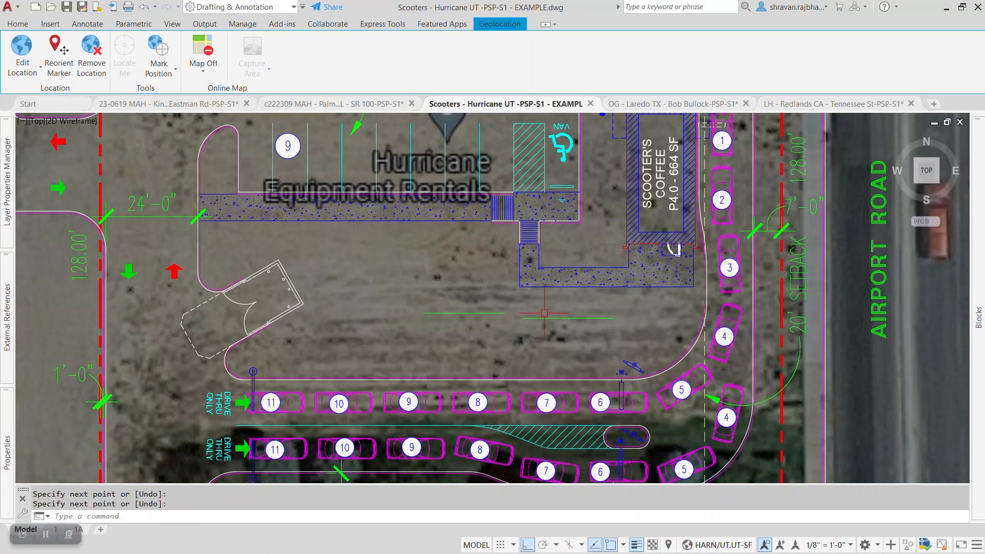
Inspect the new horizontal line's properties to check which layer it is on, and clear the selection.
scroll(540, 327, "up", 4)
left_click(541, 321)
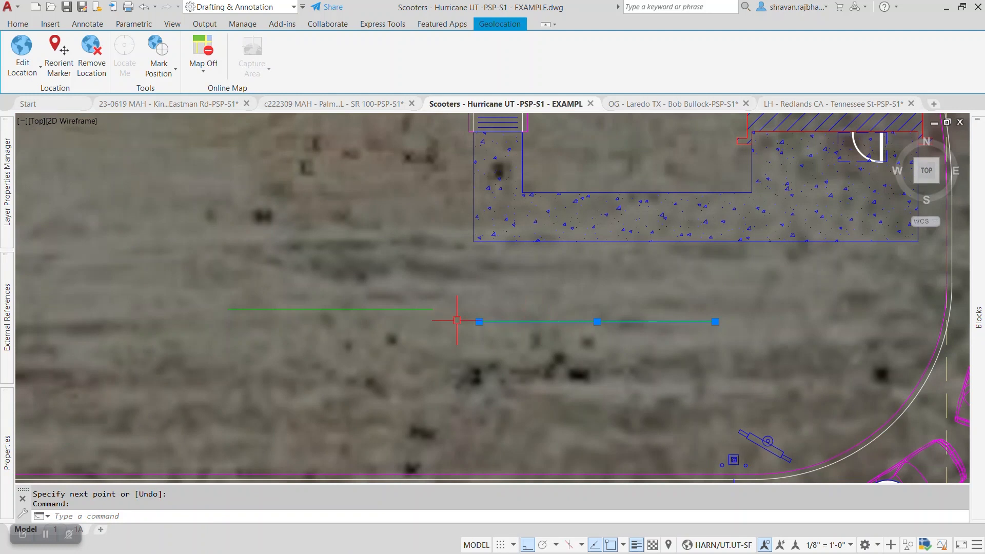
scroll(412, 315, "down", 2)
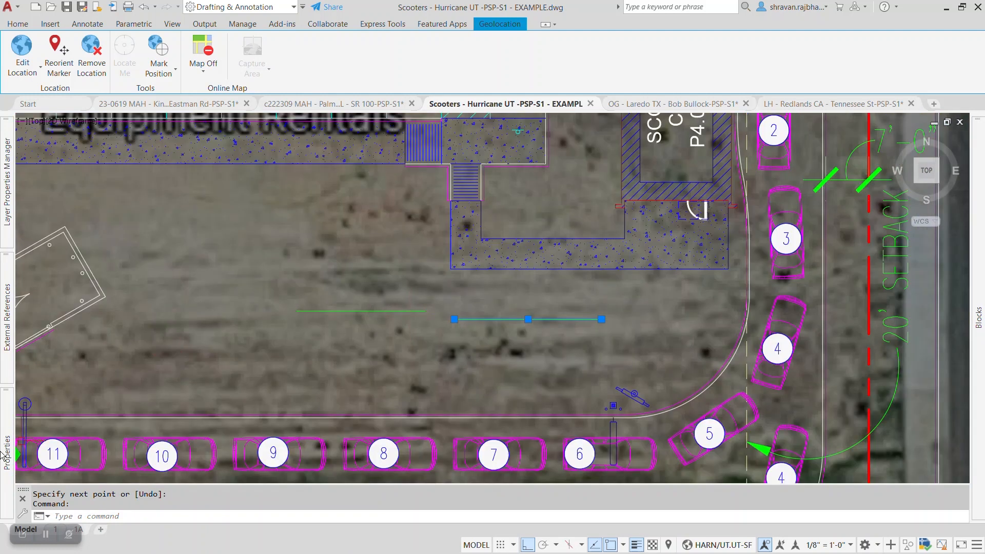
mouse_move(7, 452)
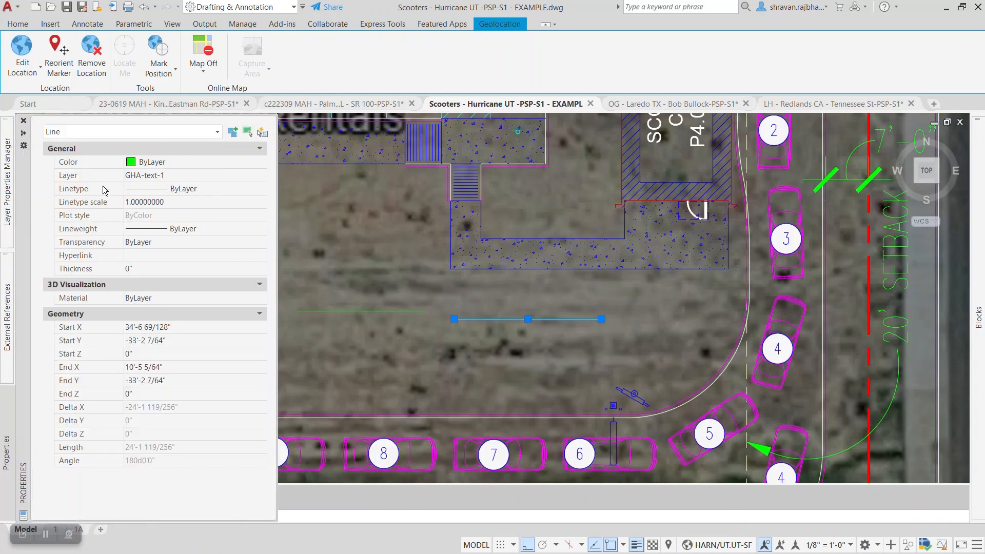
key("Escape")
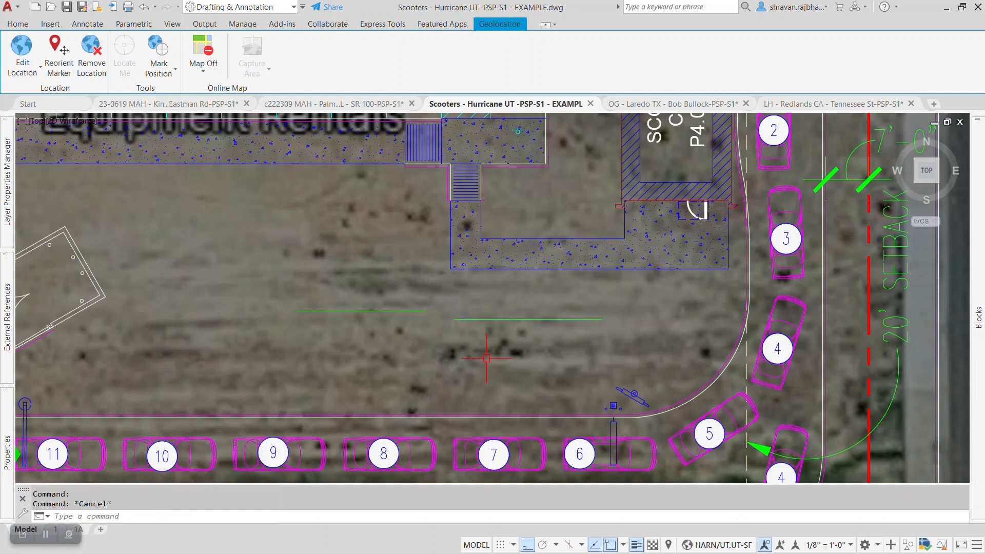
key("Escape")
Make the layer of the L-shaped concrete walkway below the Scooter's Coffee building current with LAYMCUR.
left_click(115, 517)
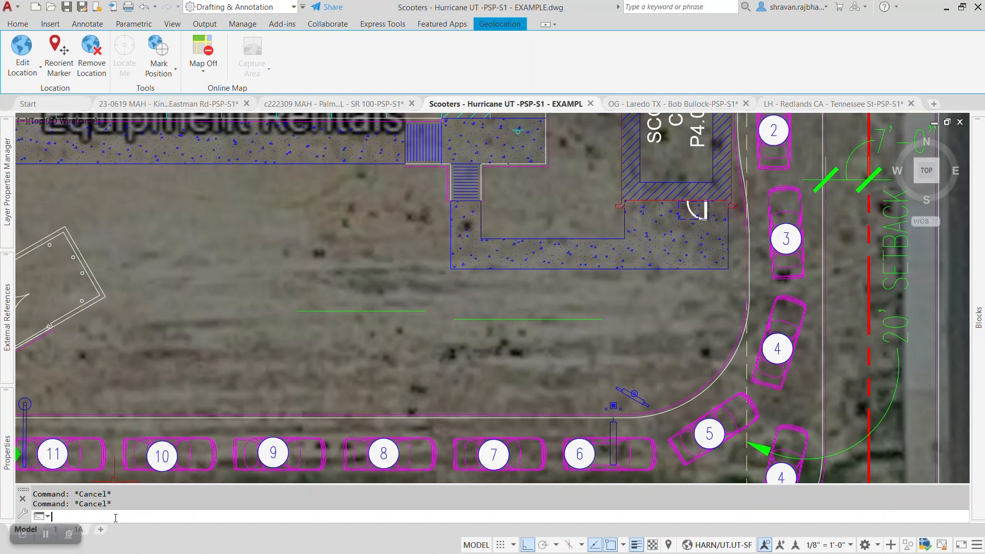
type("LAYMCUR")
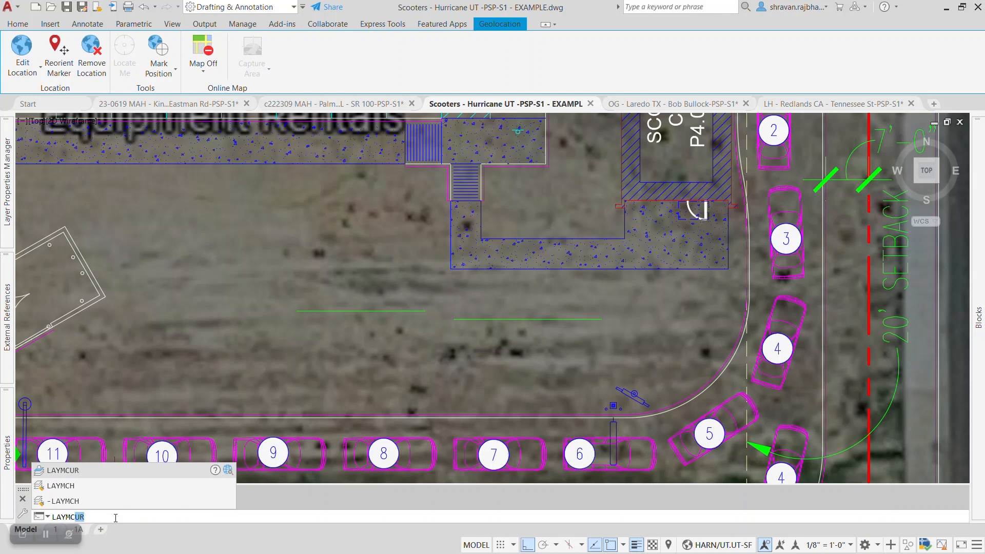
key("Return")
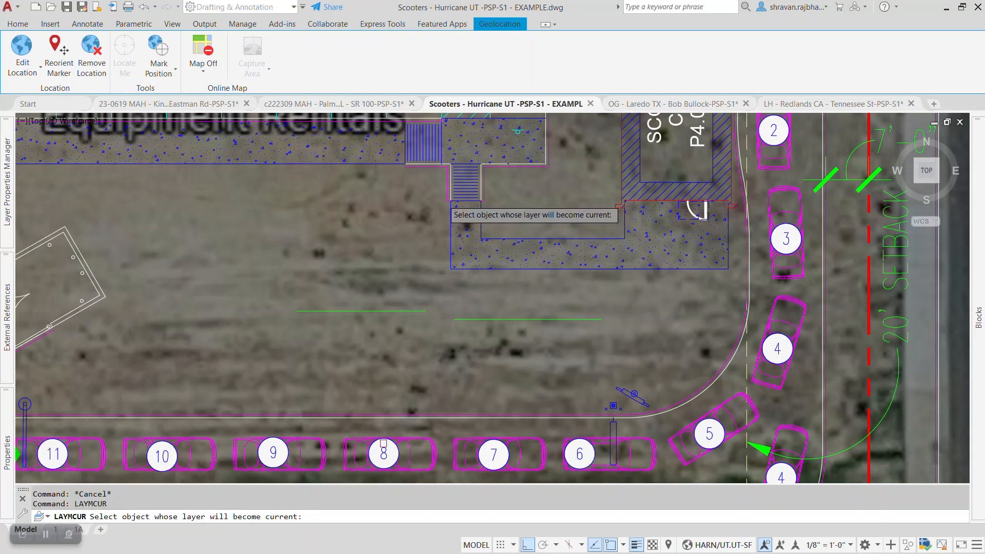
left_click(468, 267)
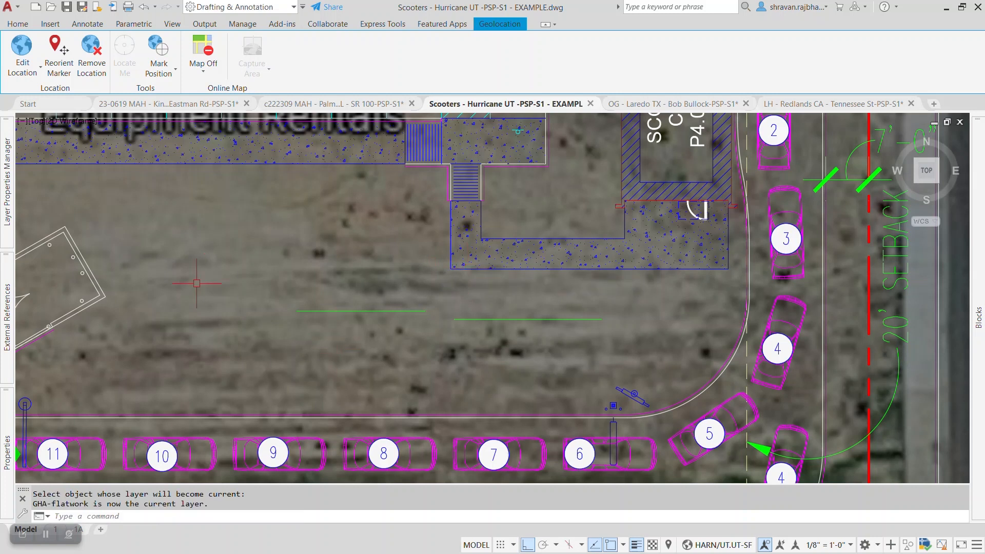
Draw a short horizontal line in the open area west of the concrete walkway, above the two green lines.
left_click(127, 516)
key("Return")
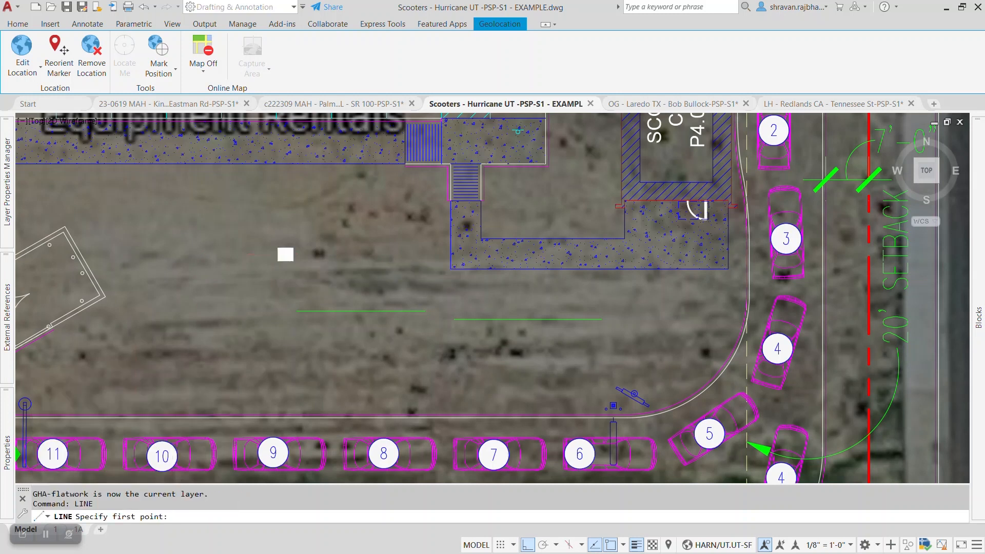
left_click(286, 255)
right_click(243, 328)
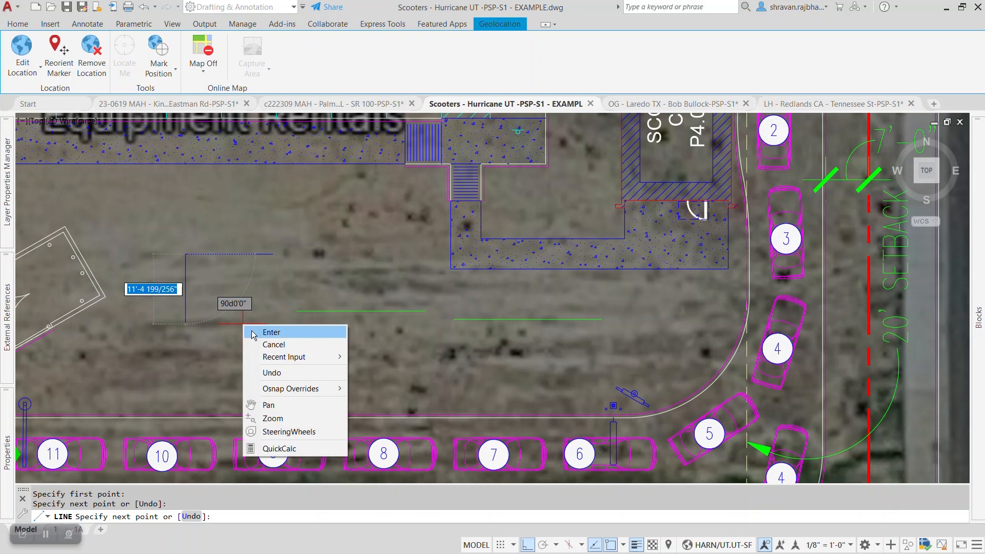
left_click(251, 332)
Draw a circle with a radius of about 4'-7" below the new blue line.
left_click(88, 515)
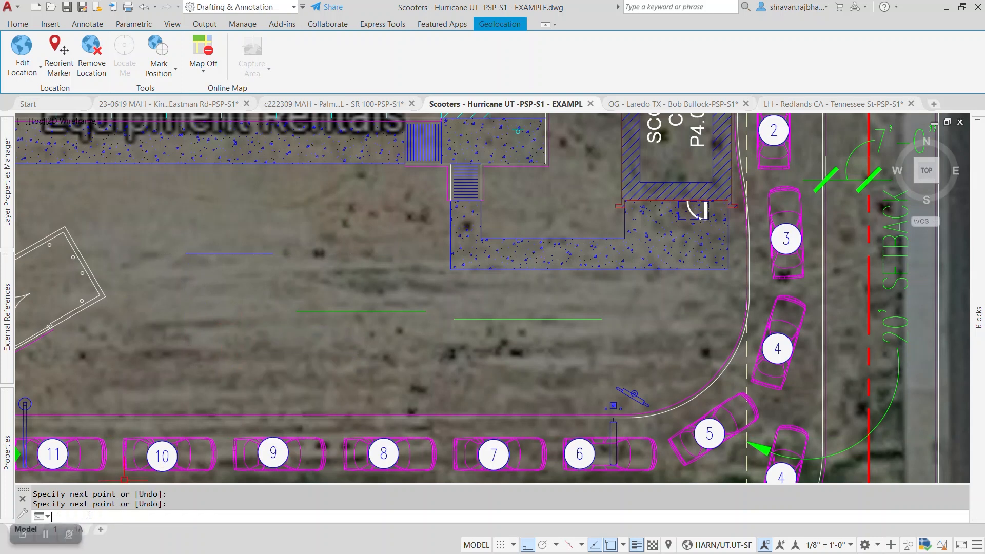
type("CIRCLE")
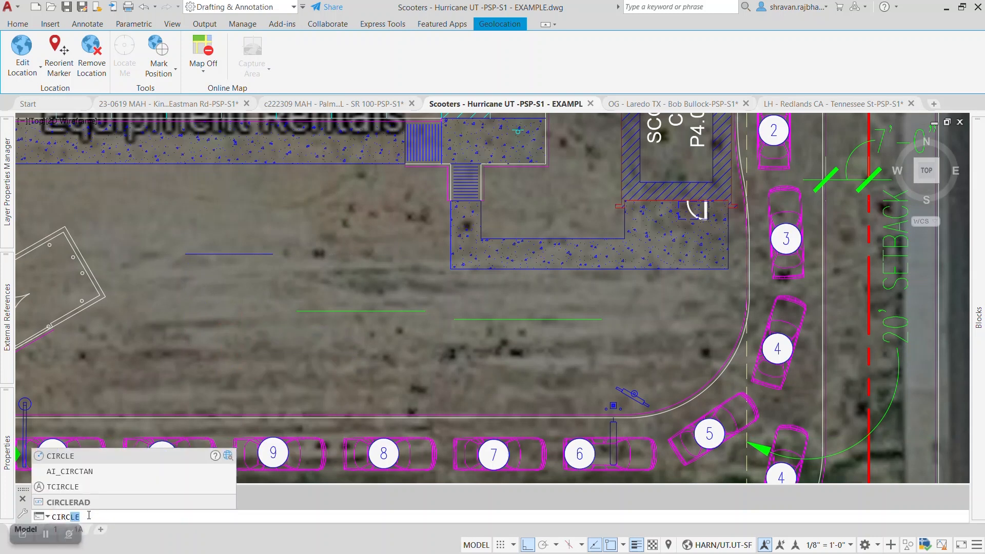
key("Return")
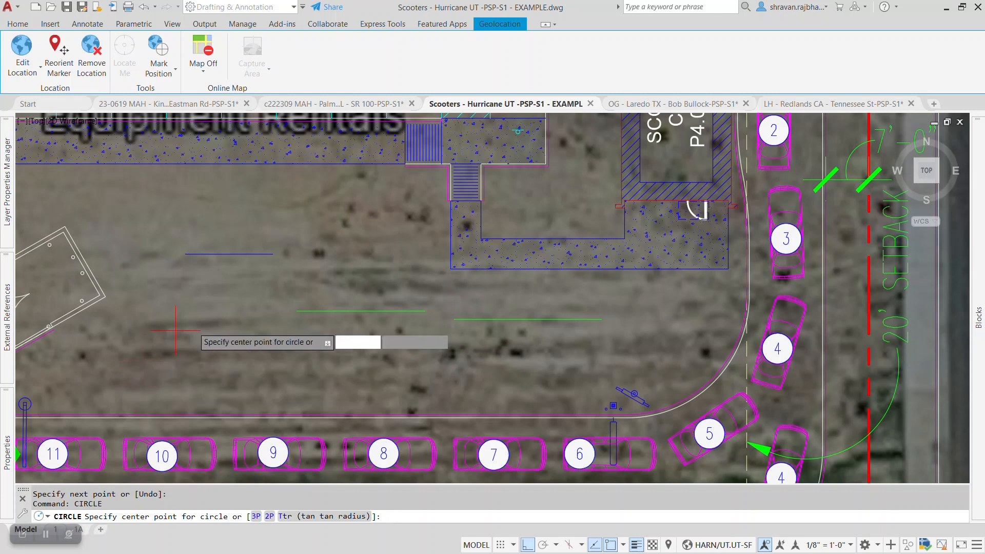
left_click(194, 326)
left_click(210, 351)
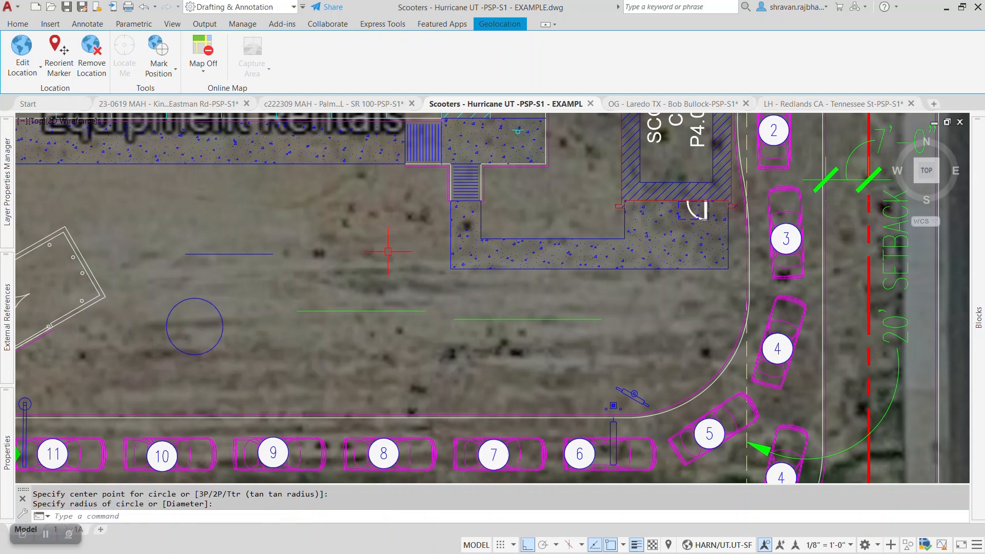
Make the layer of car 11 in the upper drive-thru lane current with LAYMCUR.
mouse_move(4, 218)
scroll(578, 373, "down", 4)
scroll(365, 421, "up", 8)
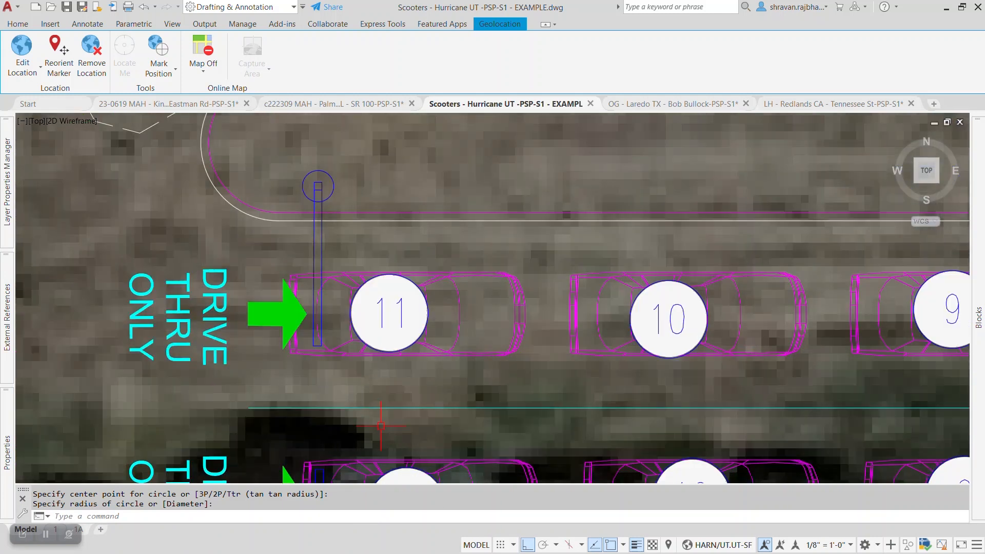
left_click(163, 514)
type("L")
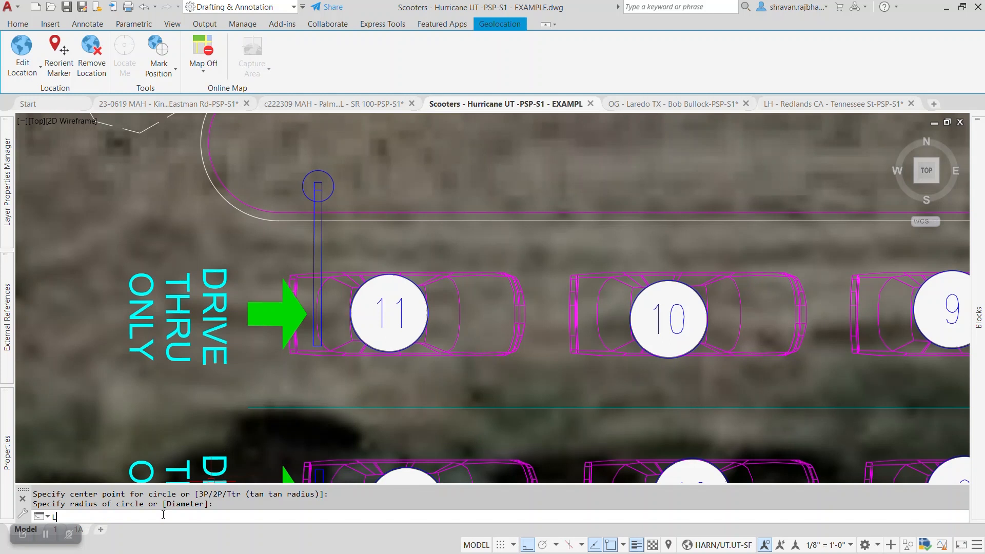
type("AYM")
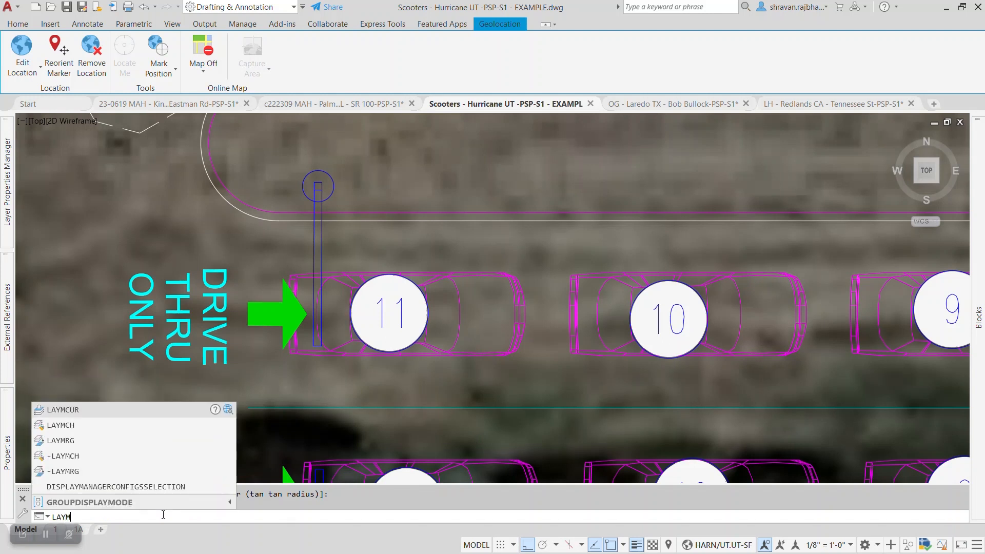
key("Return")
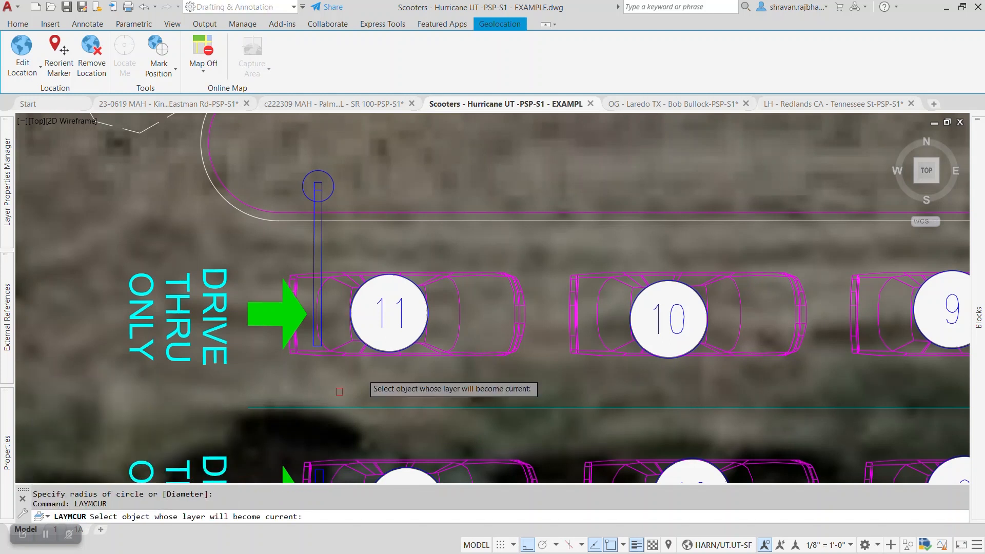
left_click(519, 299)
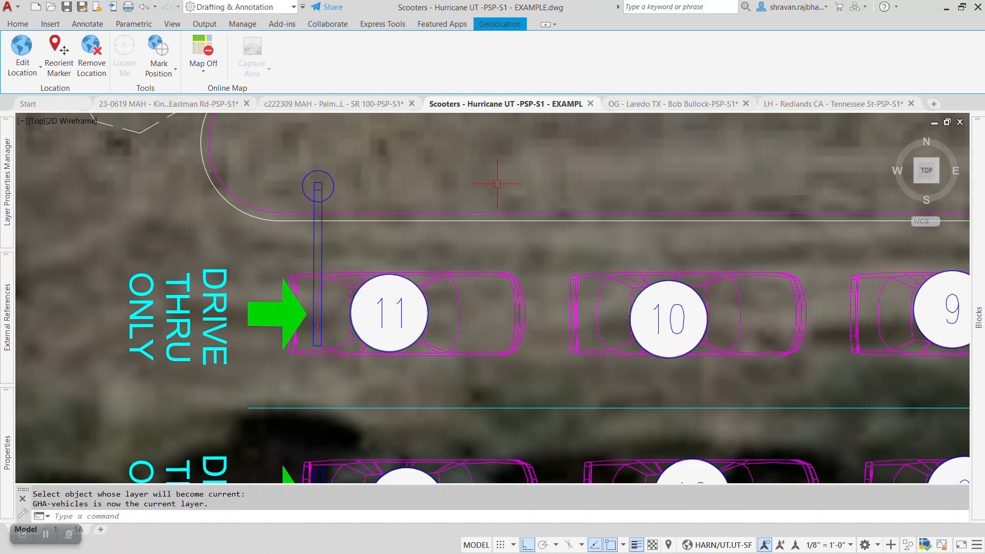
Draw a circle in the open area west of the upper lane's DRIVE THRU ONLY text.
type("c")
key("Return")
scroll(321, 396, "down", 2)
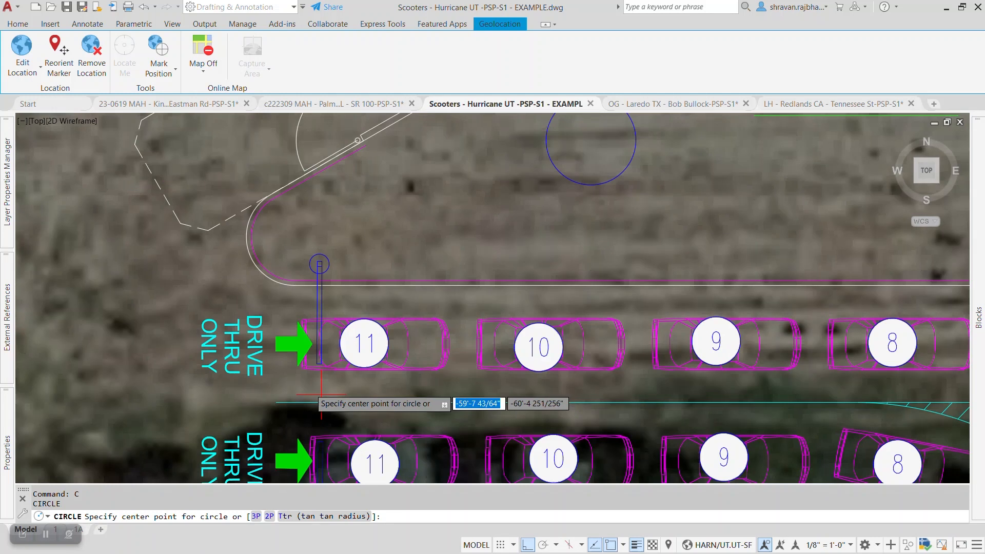
left_click(94, 352)
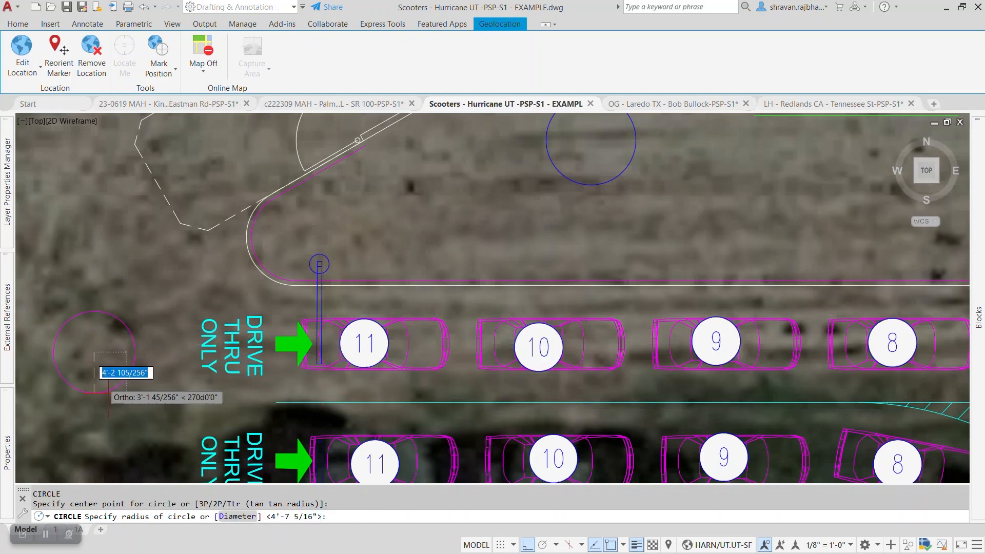
left_click(115, 407)
mouse_move(177, 399)
middle_mouse_down()
mouse_move(233, 371)
mouse_move(295, 310)
middle_mouse_up()
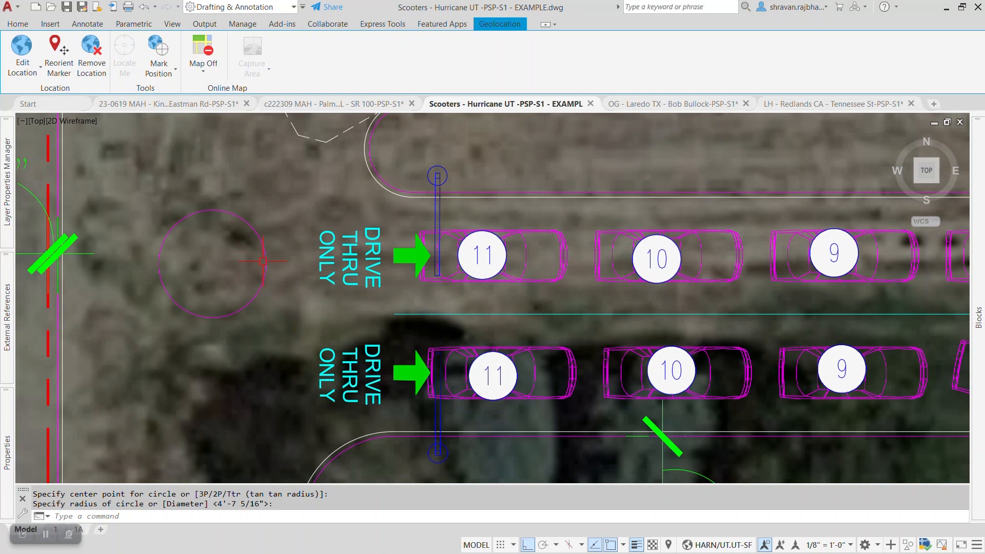
mouse_move(259, 331)
middle_mouse_down()
mouse_move(255, 361)
mouse_move(240, 366)
middle_mouse_up()
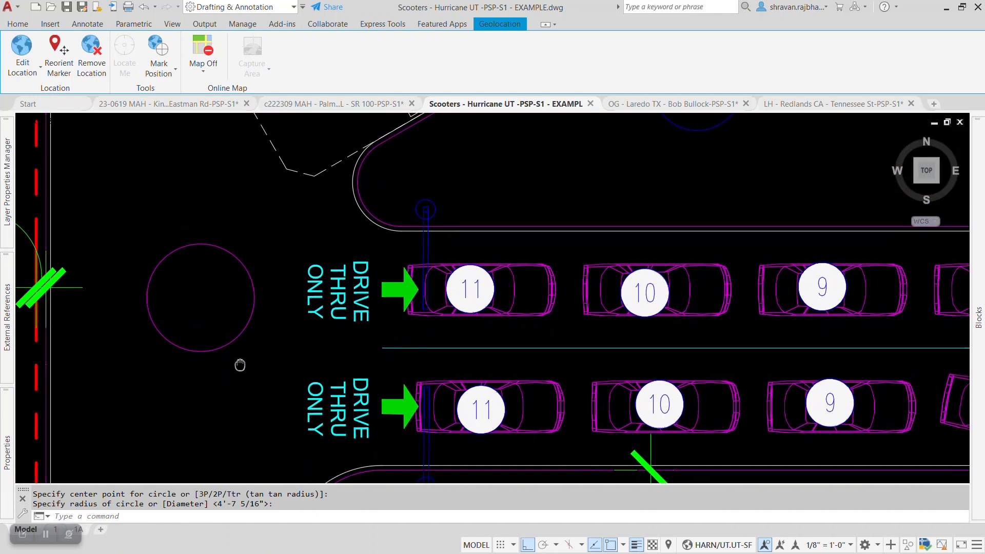
Make the layer of the upper lane's DRIVE THRU ONLY text current with LAYMCUR.
scroll(218, 356, "up", 2)
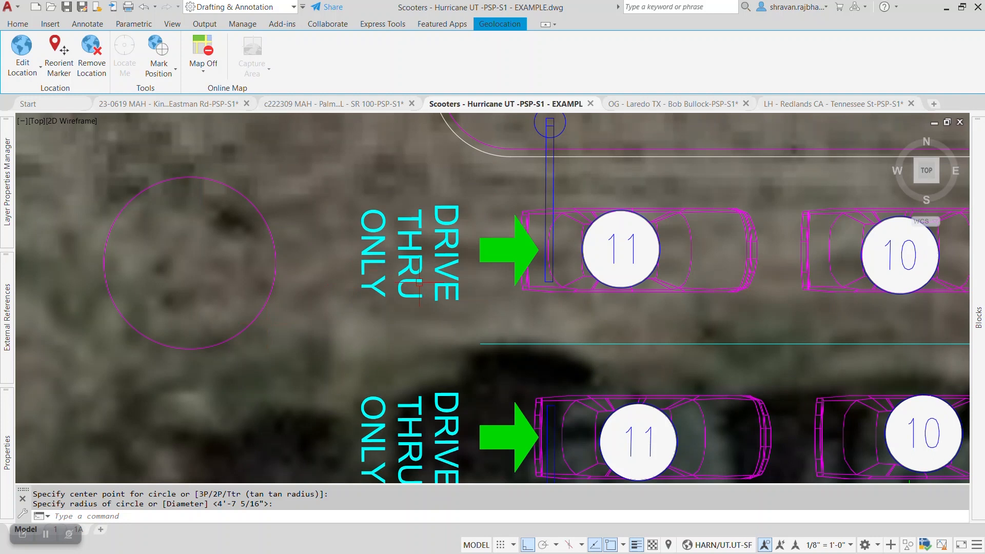
type("LA")
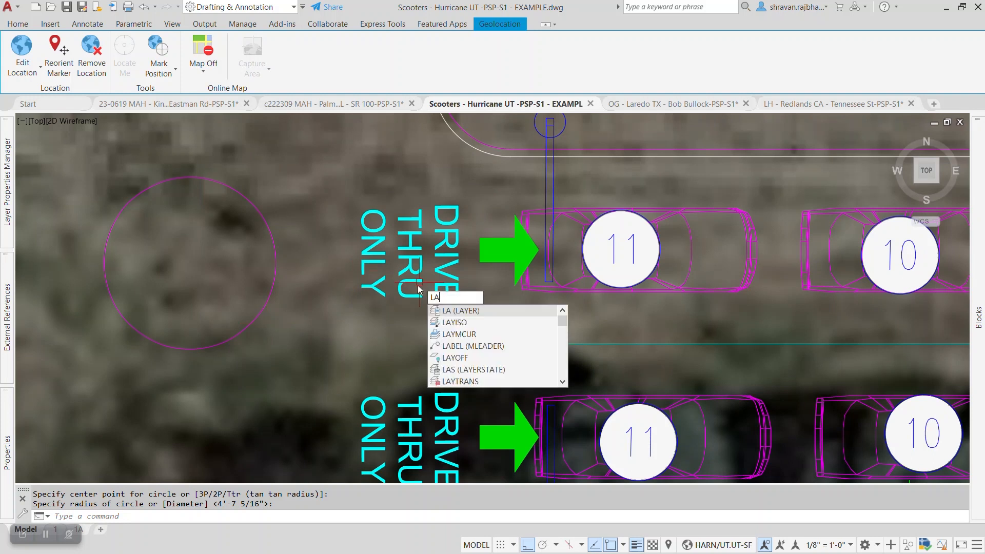
left_click(459, 334)
left_click(450, 233)
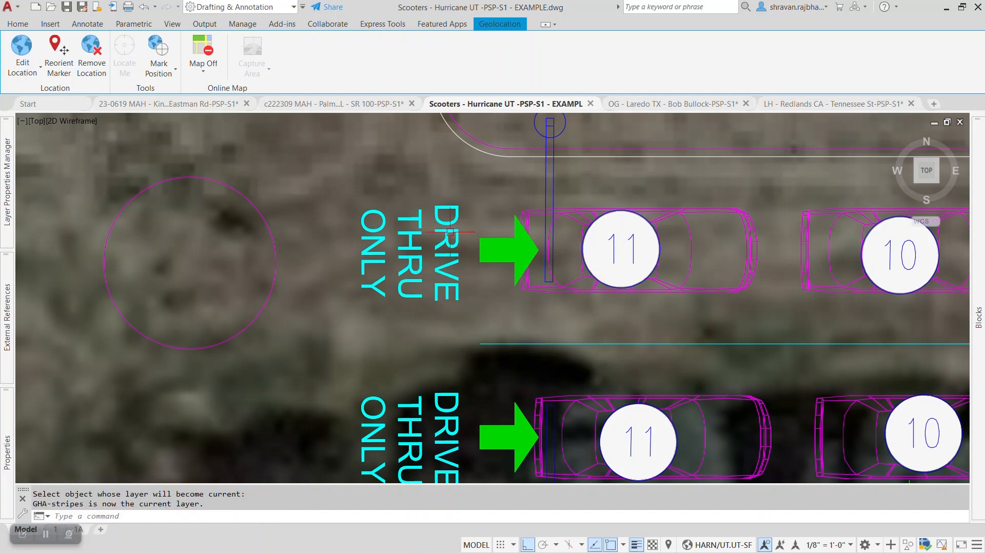
Draw a wide rectangle below the magenta circle and check the current layer in the layer list.
type("rec")
key("Return")
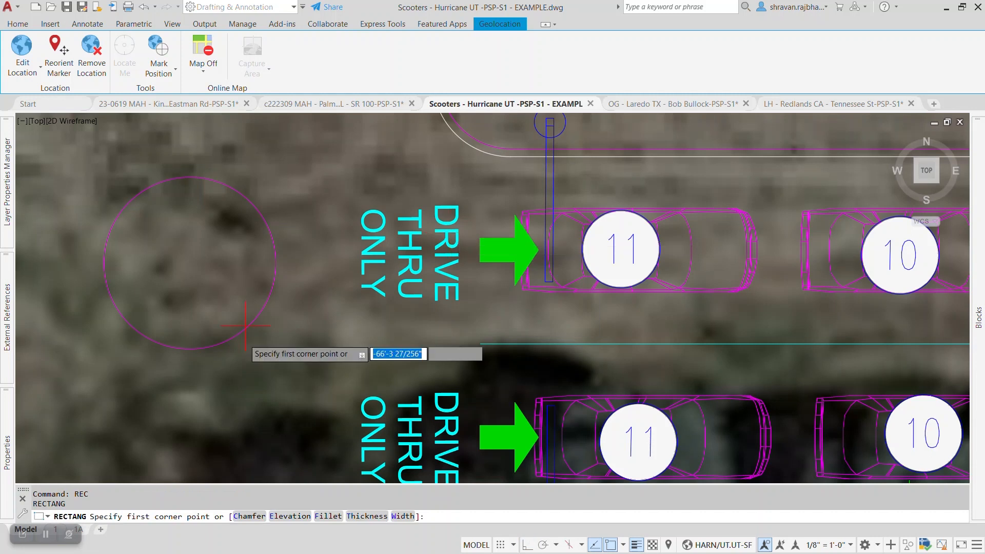
left_click(342, 432)
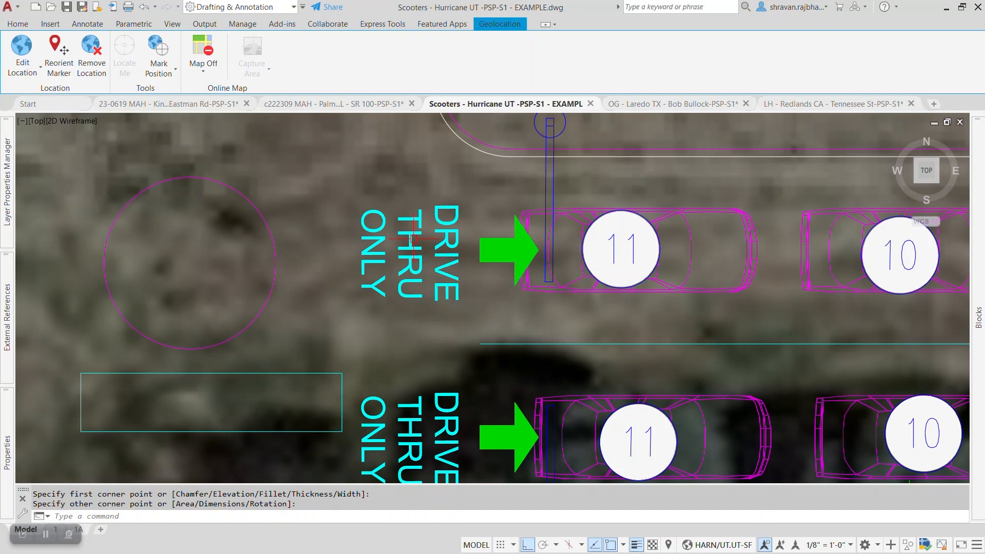
mouse_move(5, 177)
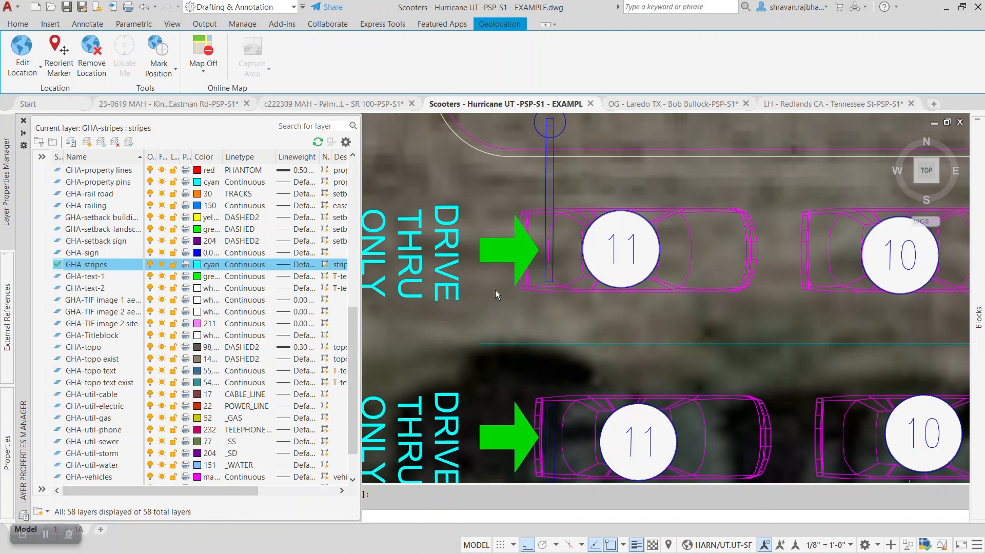
left_click(507, 297)
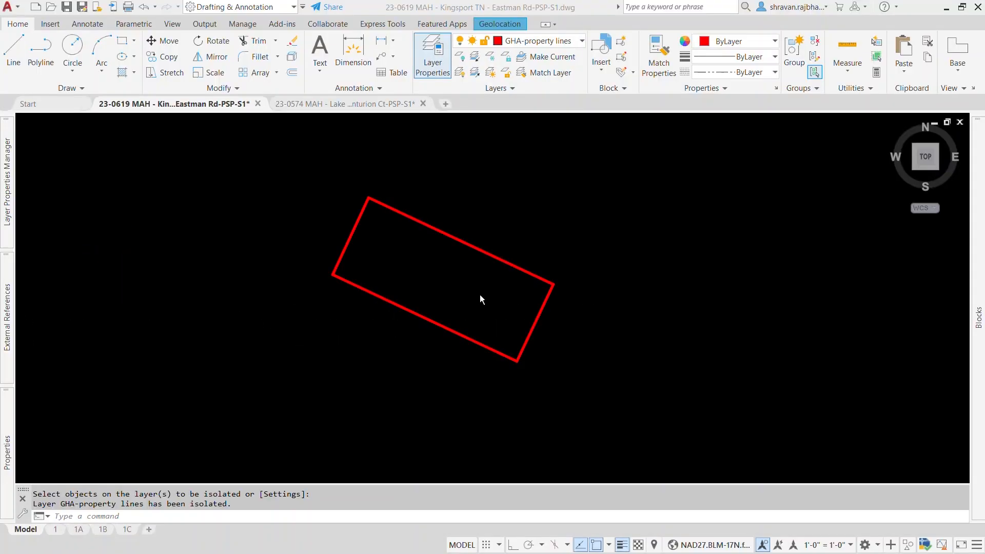
Examine the layer list of the Kingsport Eastman Rd drawing to check which layers are on with the property lines layer isolated.
scroll(502, 287, "up", 3)
scroll(626, 271, "down", 3)
mouse_move(2, 199)
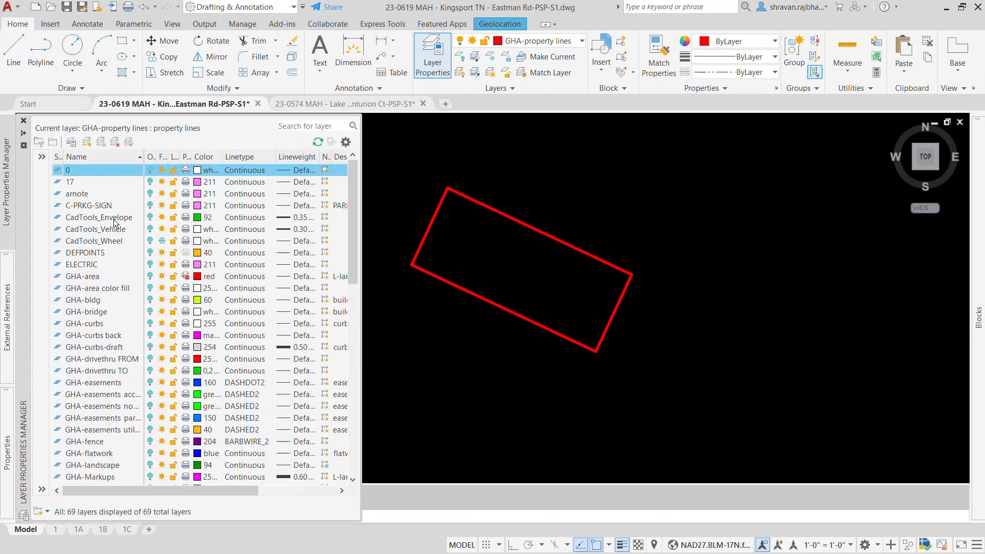
scroll(121, 299, "down", 9)
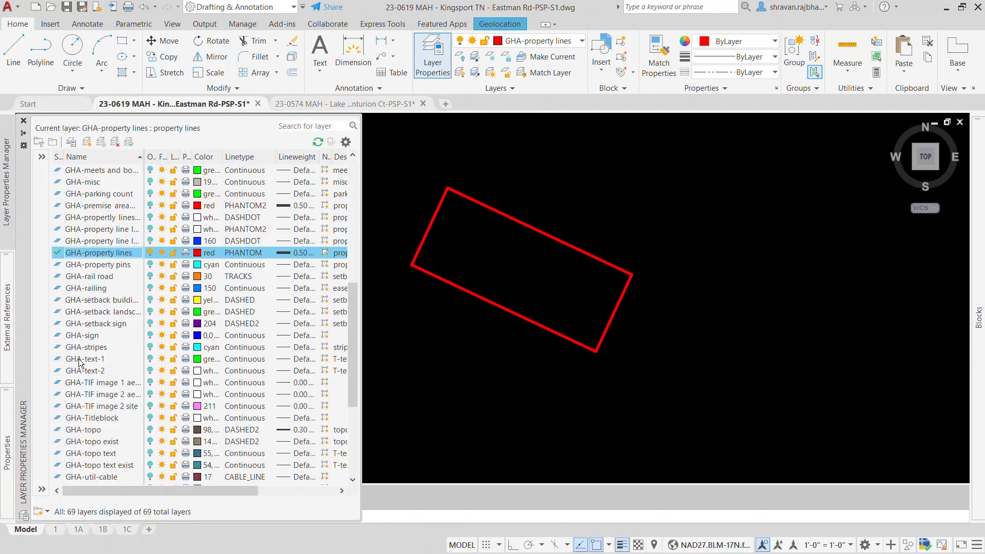
scroll(79, 377, "down", 1)
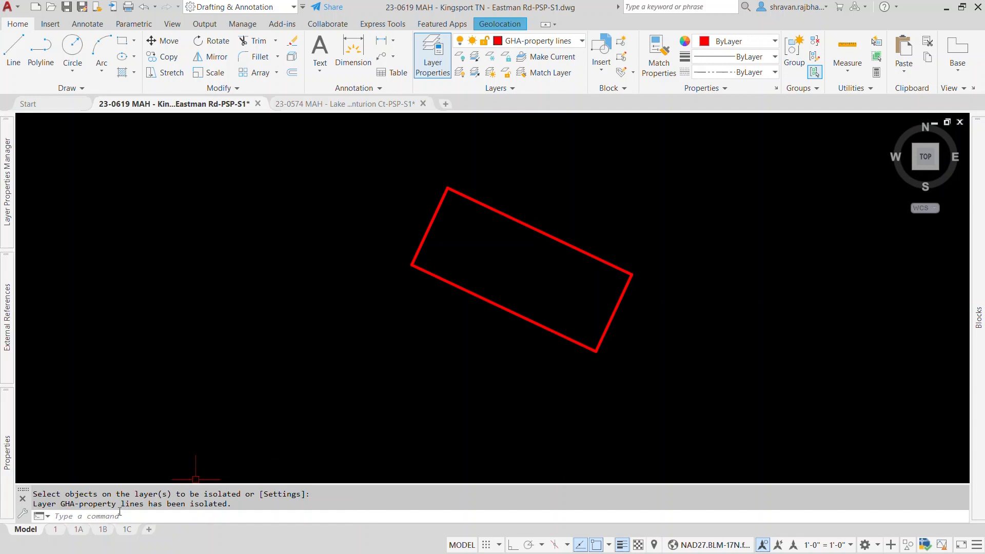
Turn all layers of the Kingsport Eastman Rd site plan back on with LAYON.
left_click(111, 518)
type("LayOn")
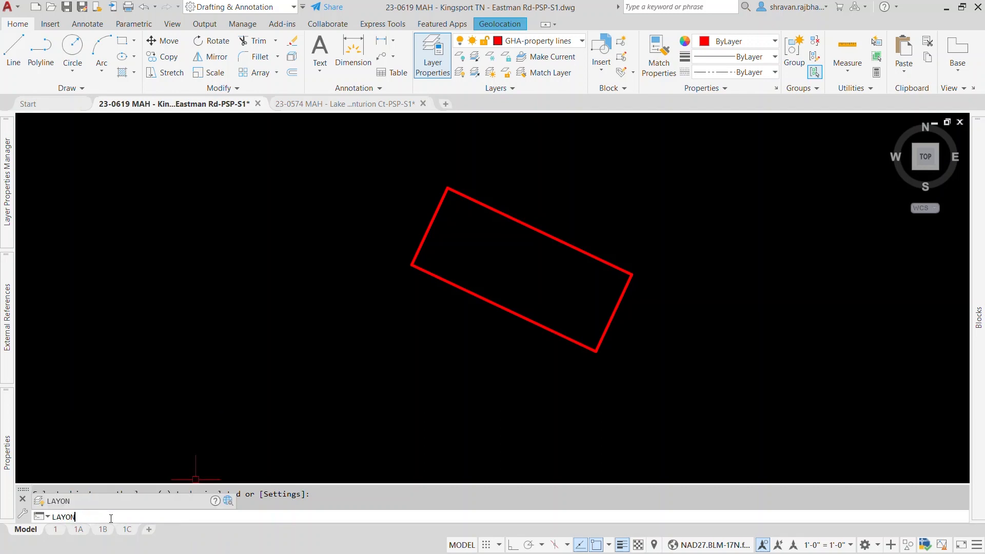
key("Return")
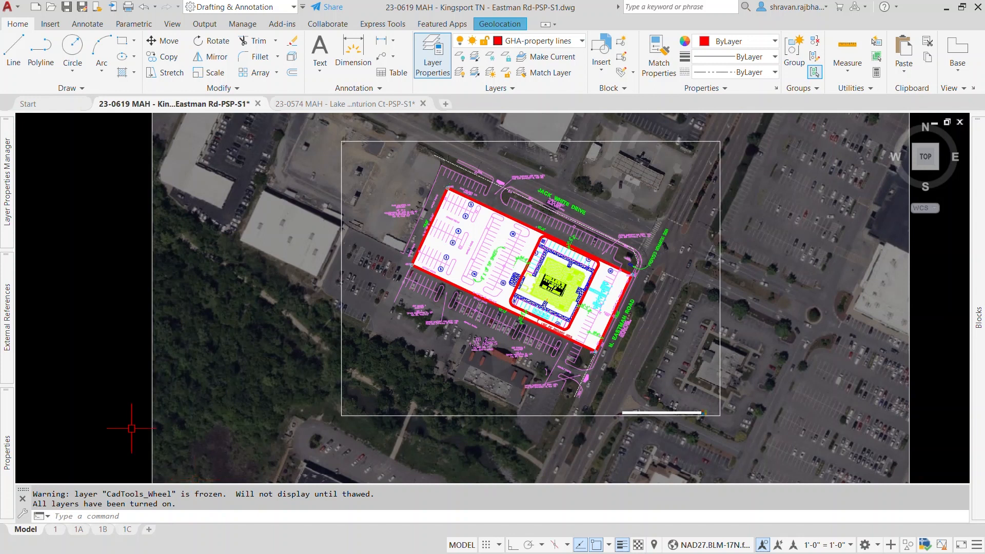
Isolate layer 17 of the magenta parking lines in the Kingsport Eastman Rd site plan with LAYISO.
scroll(493, 280, "down", 1)
scroll(564, 276, "up", 2)
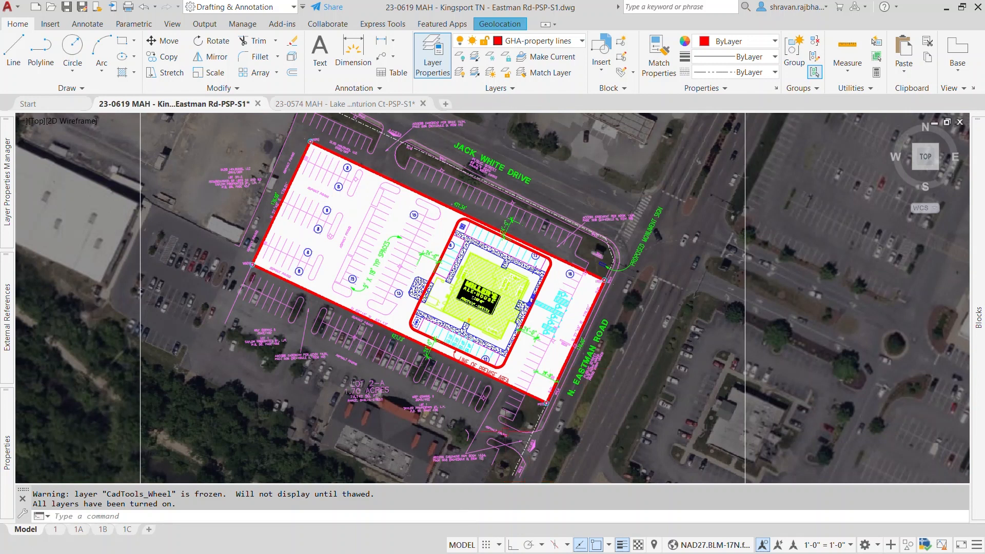
left_click(325, 515)
type("layis")
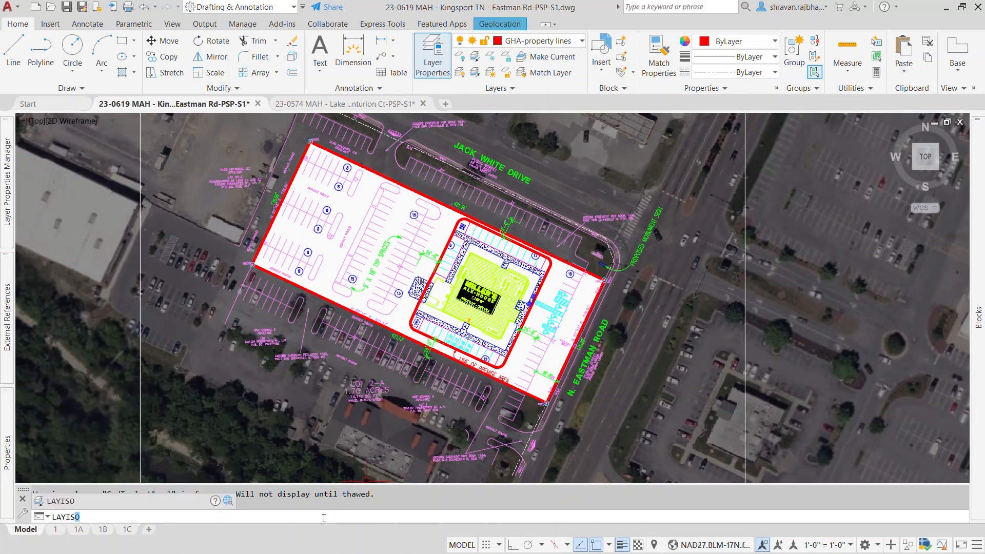
key("Return")
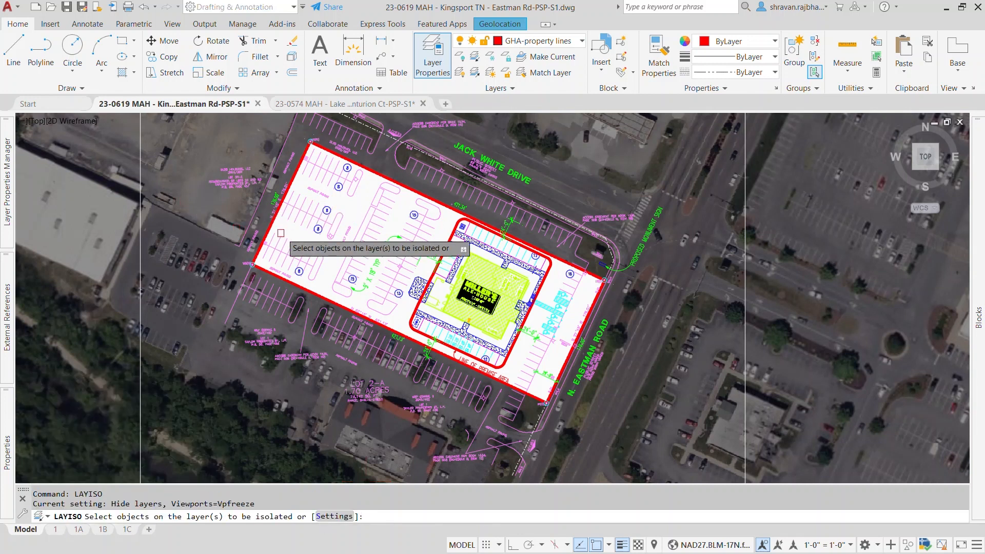
left_click(428, 220)
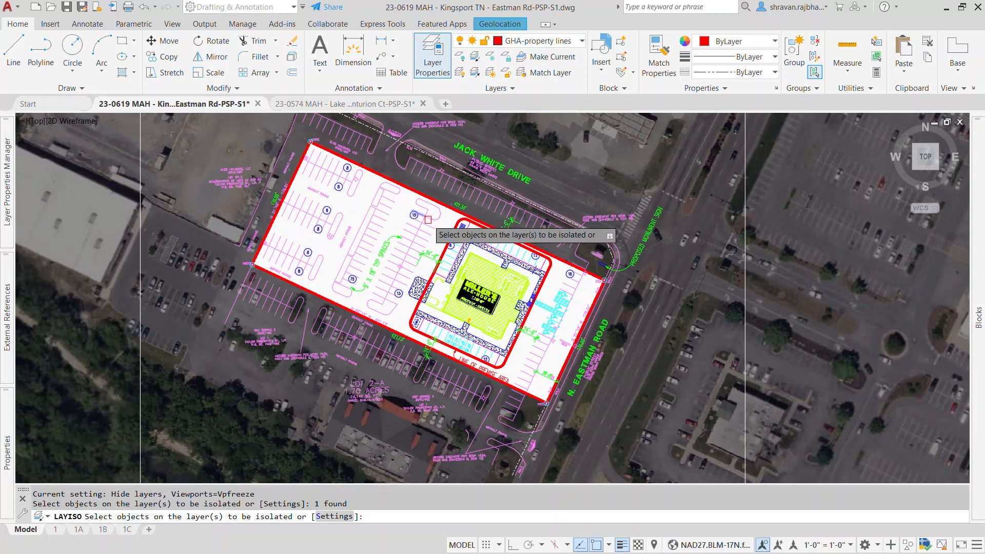
key("Return")
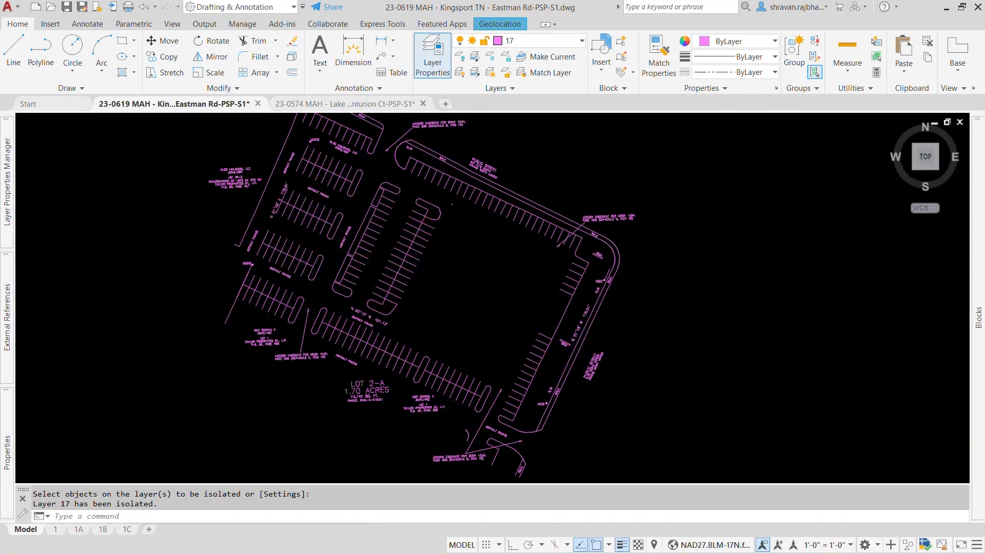
Restore all layers of the Kingsport Eastman Rd site plan with LAYON after reviewing the isolated parking lines.
scroll(450, 240, "down", 2)
scroll(391, 239, "up", 4)
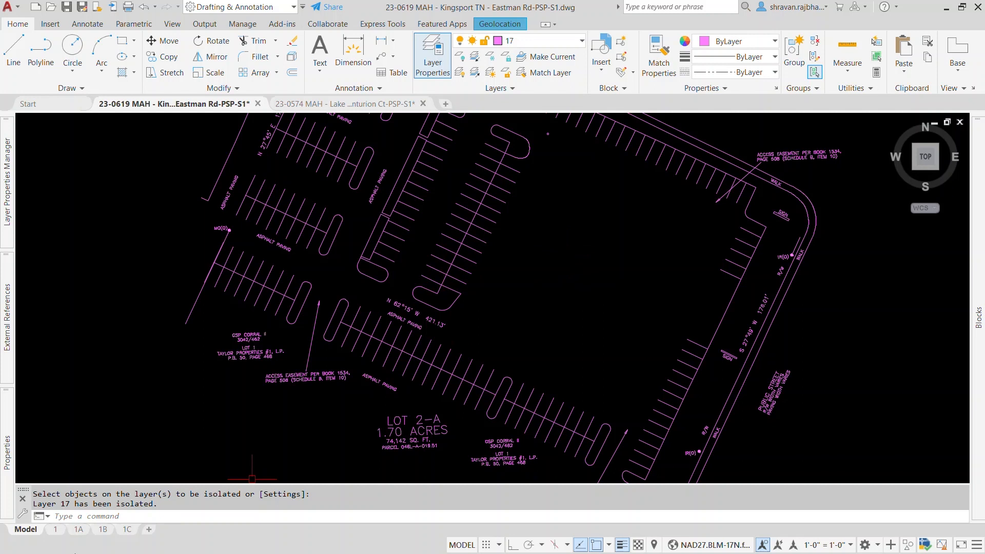
left_click(118, 519)
type("layon")
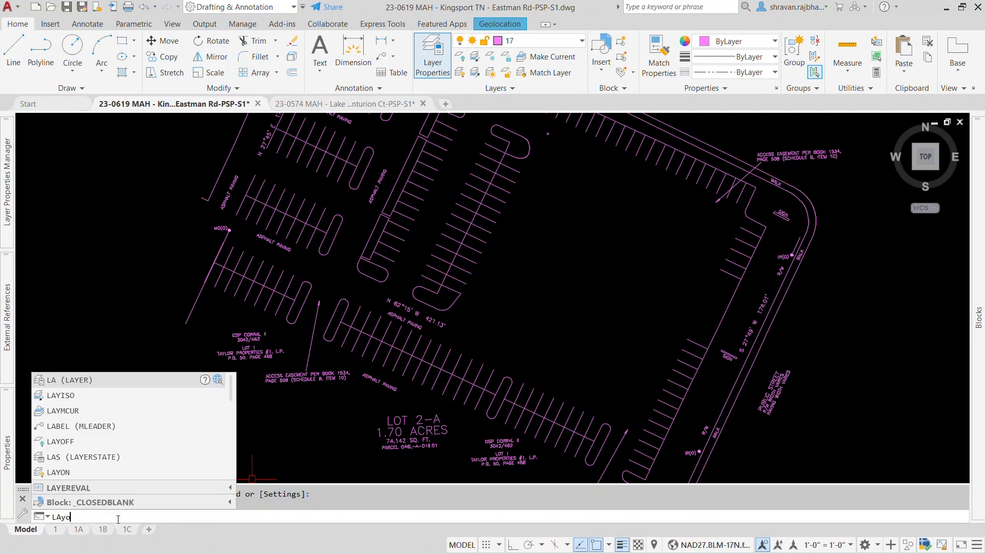
key("Return")
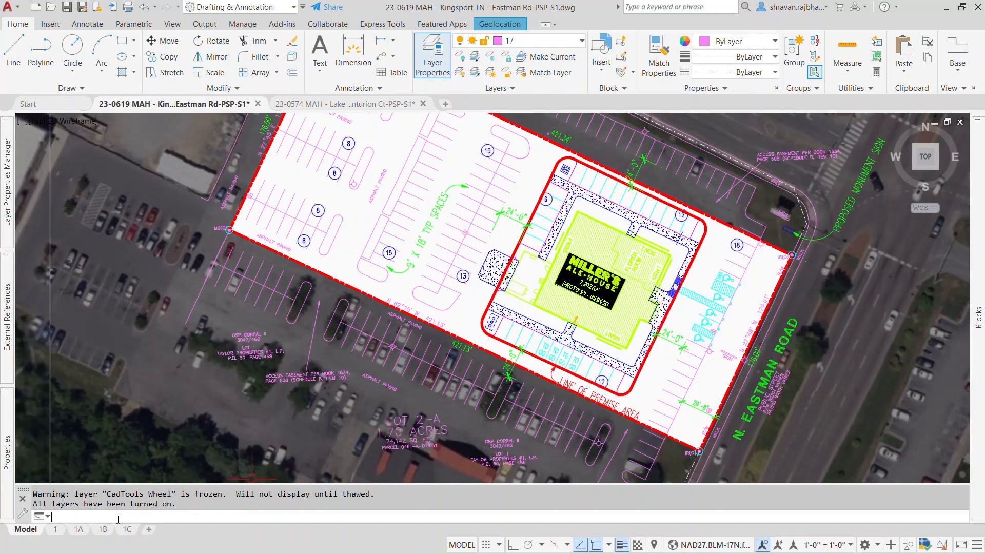
Switch to the Lake City NW Centurion Ct drawing and check individual curb lines near the 16- and 5-space rows by selecting them.
scroll(290, 355, "down", 4)
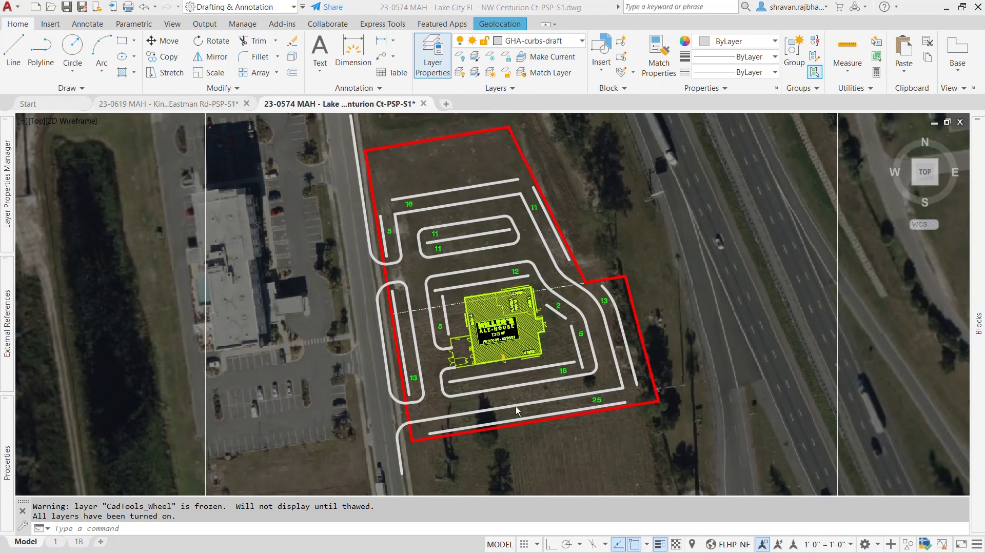
scroll(547, 360, "up", 2)
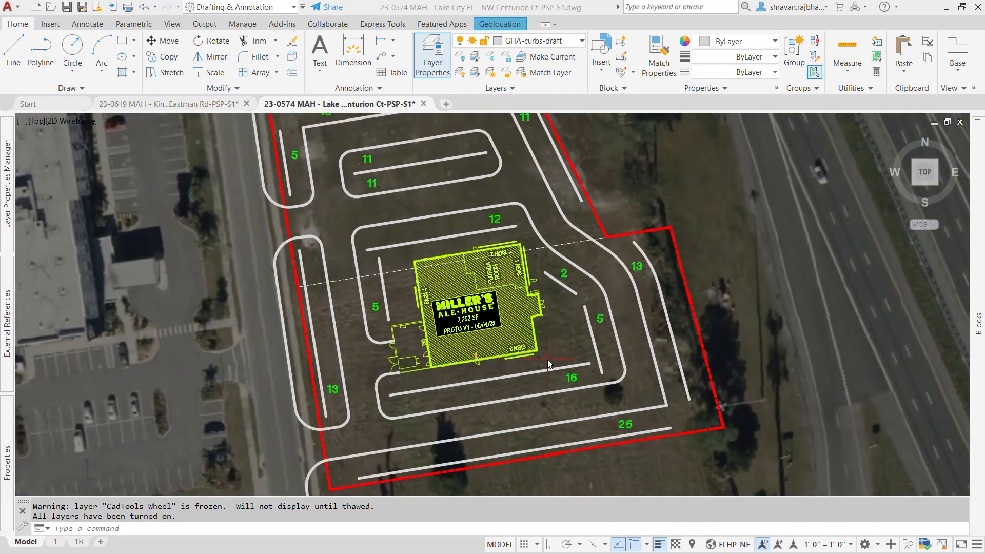
scroll(460, 340, "down", 2)
scroll(385, 186, "up", 2)
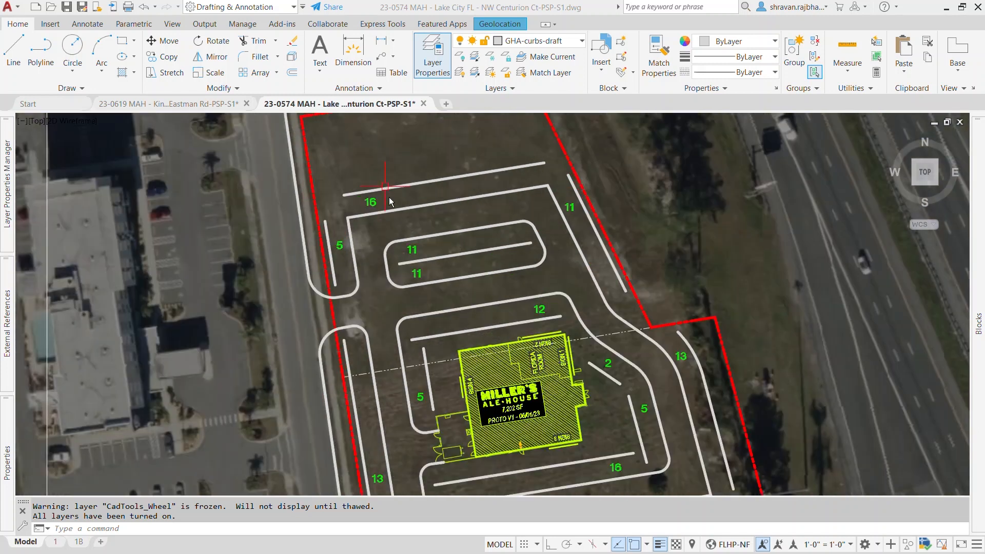
left_click(376, 213)
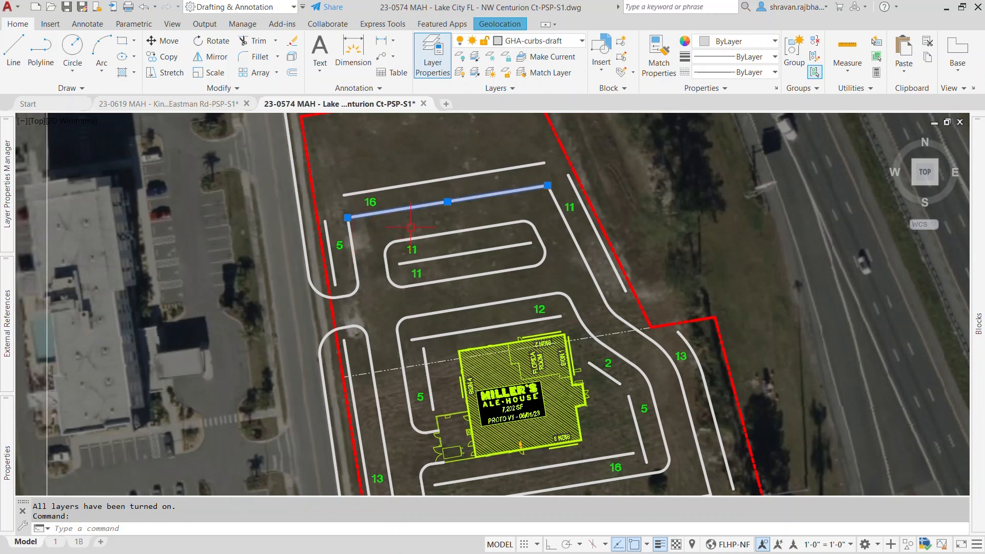
key("Escape")
left_click(353, 280)
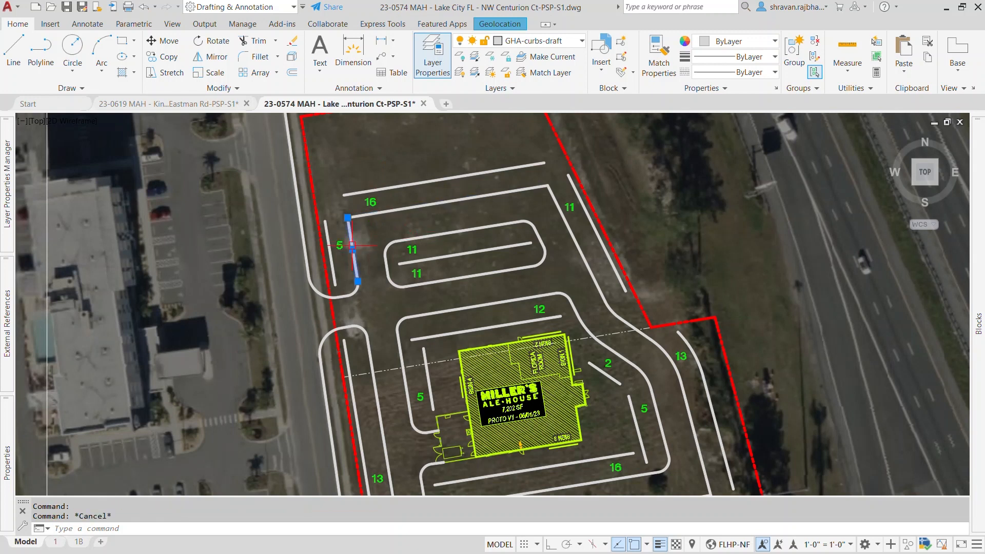
key("Escape")
Check the properties of the curb's corner arc and the adjoining straight line beside the upper 5-space row.
scroll(353, 281, "up", 2)
left_click(354, 282)
left_click(6, 462)
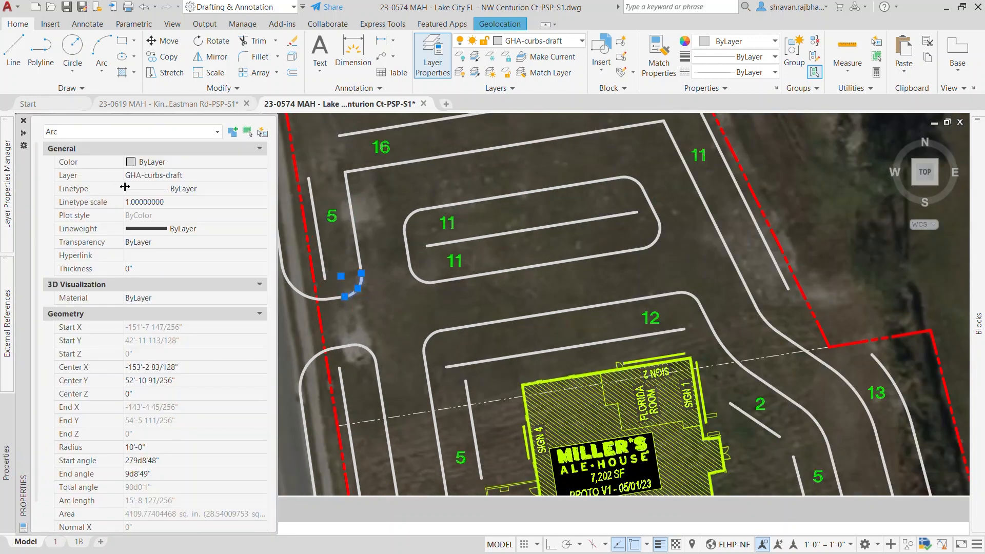
key("Escape")
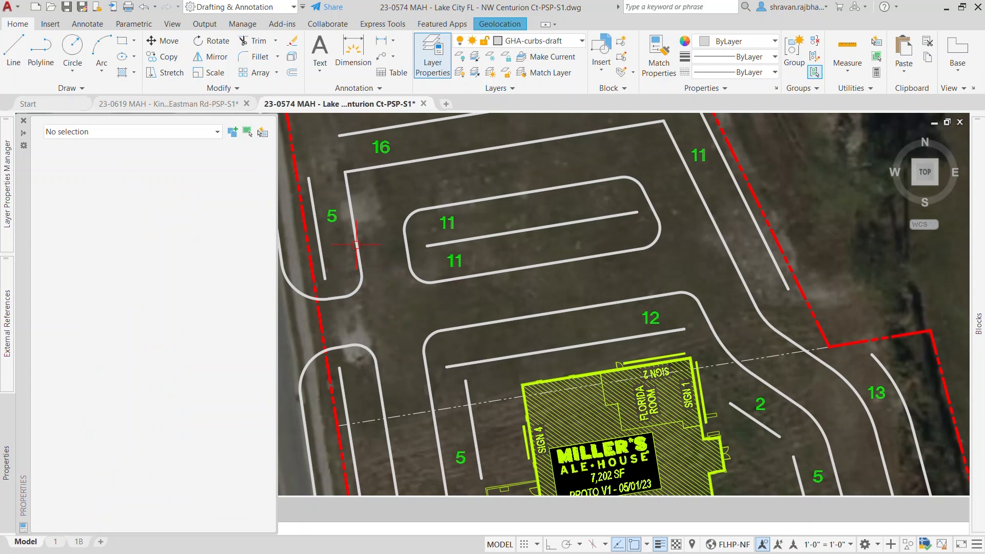
left_click(353, 222)
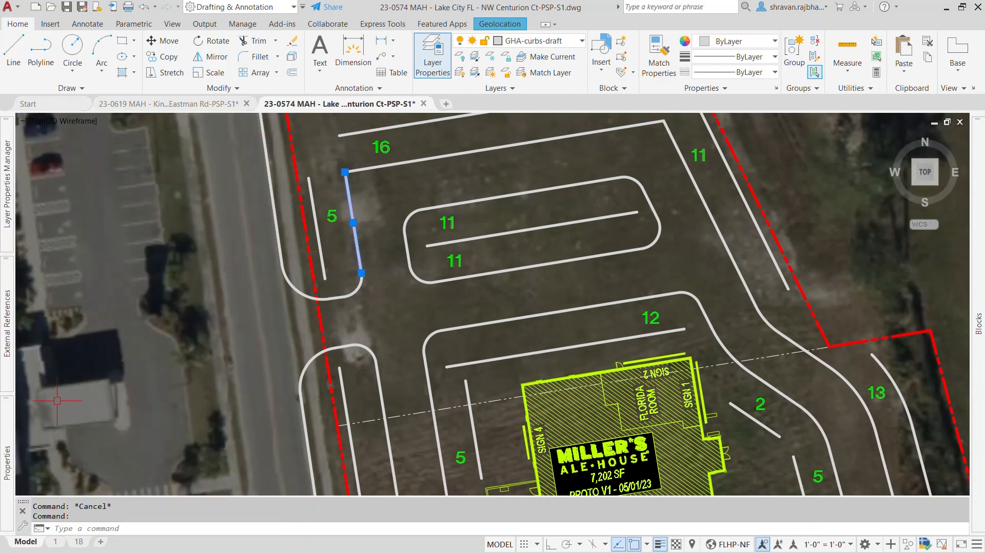
mouse_move(9, 427)
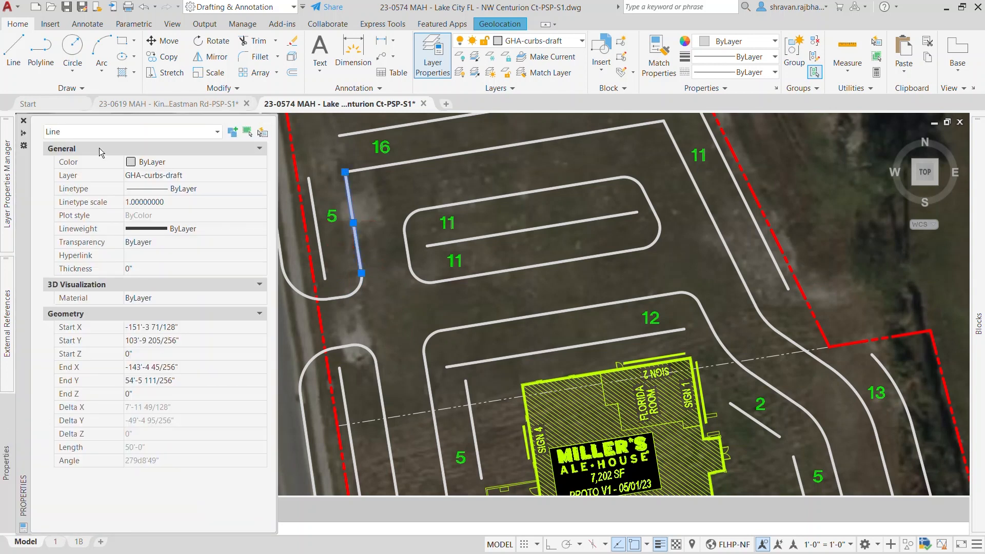
key("Escape")
Isolate the GHA-curbs-draft layer of the Lake City drawing with LAYISO, using a curb line of the rounded parking island.
scroll(560, 220, "down", 2)
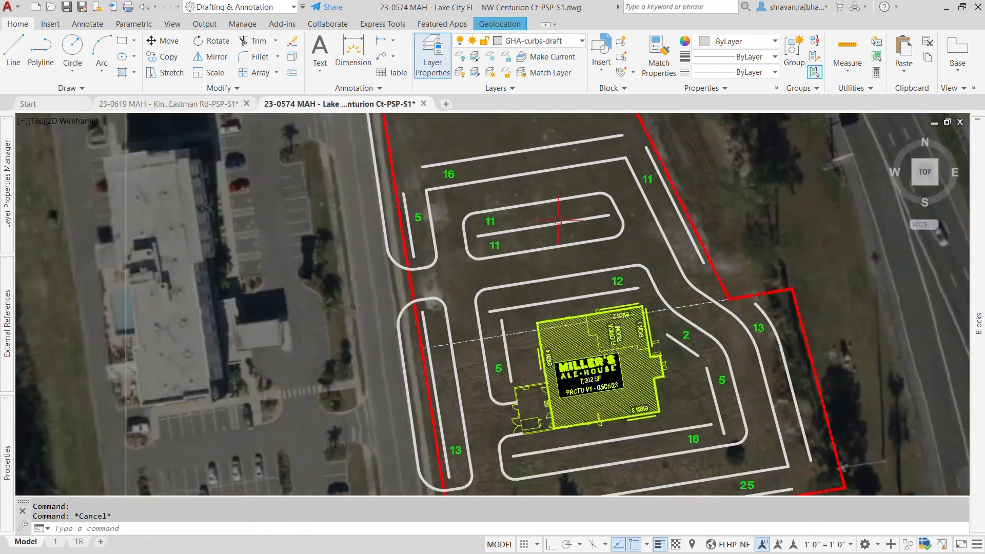
scroll(618, 263, "down", 2)
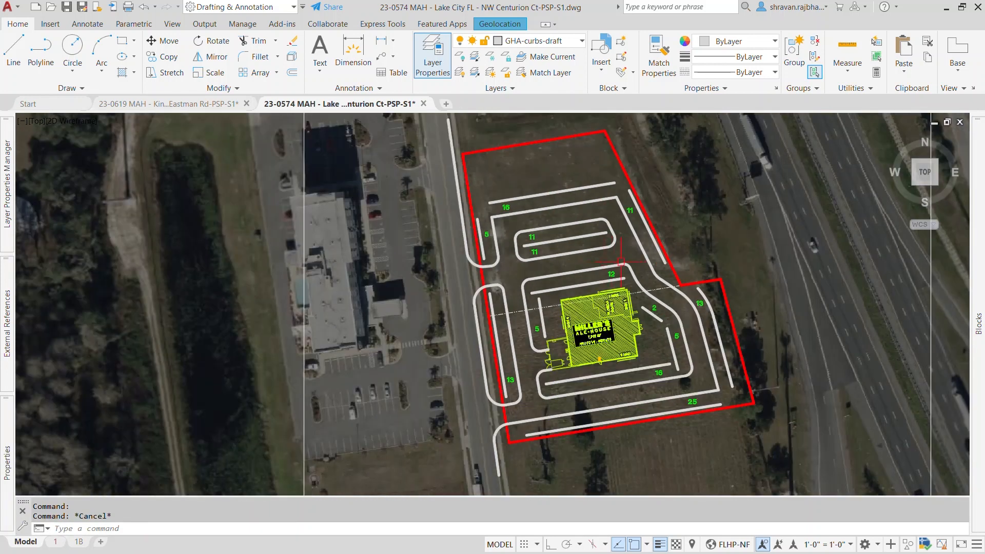
scroll(684, 349, "down", 2)
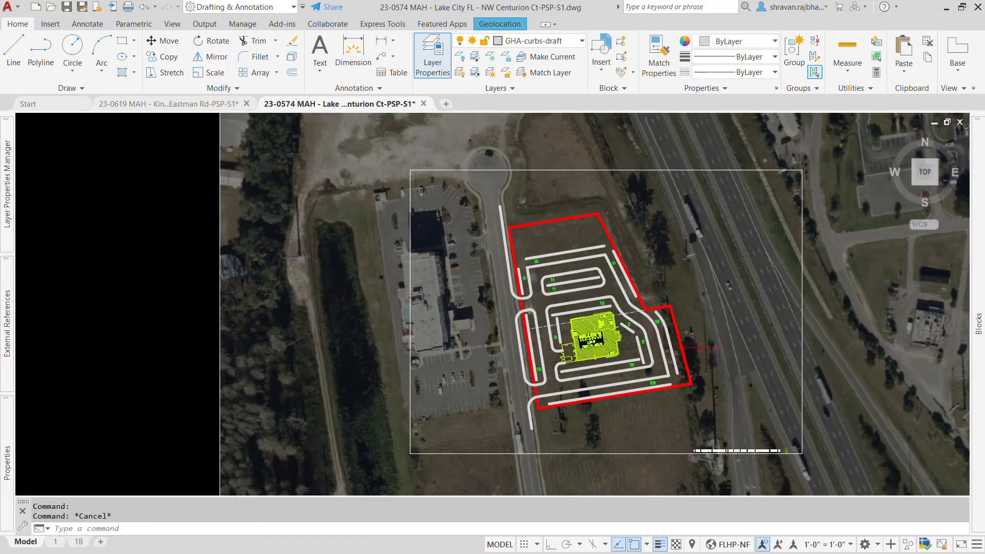
scroll(709, 346, "up", 2)
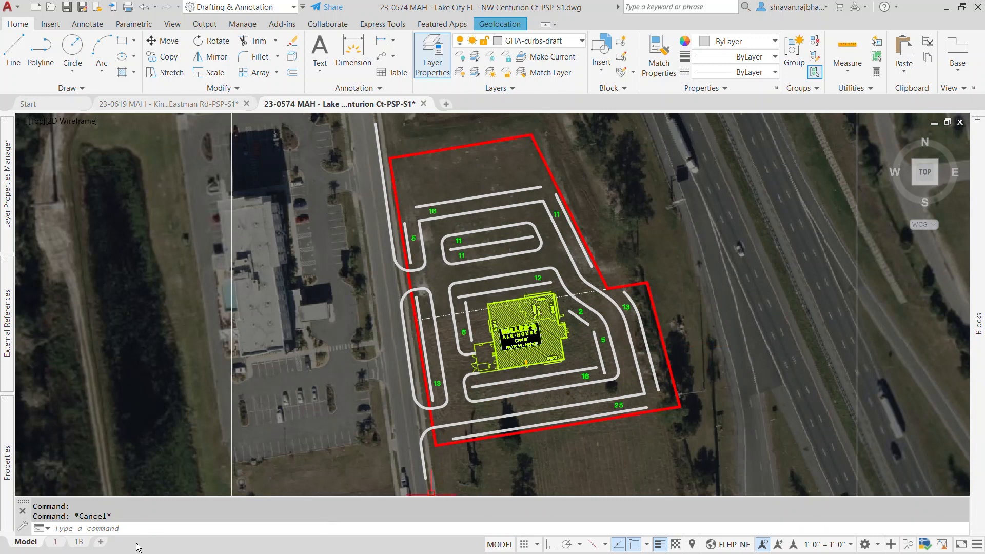
left_click(126, 529)
type("LAYISO")
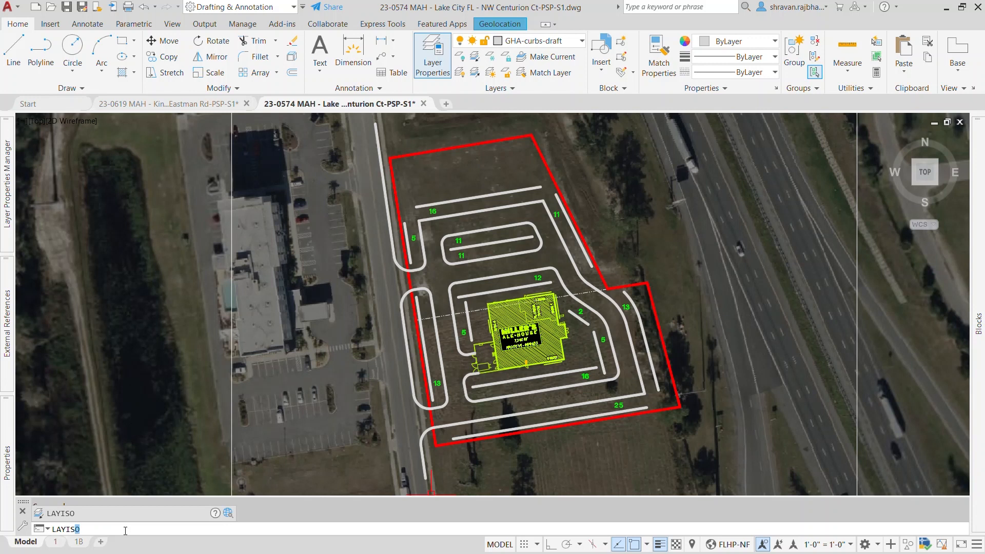
key("Return")
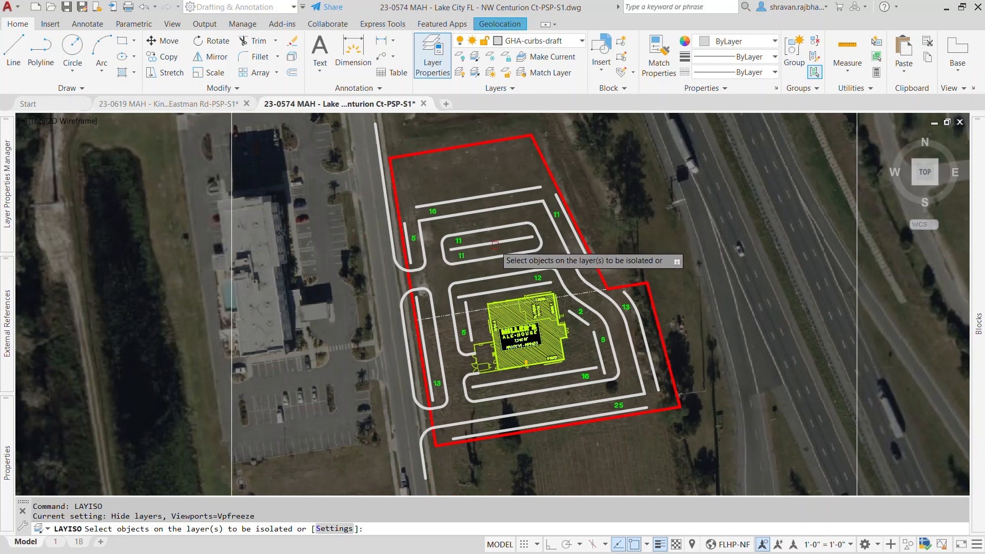
left_click(519, 255)
key("Return")
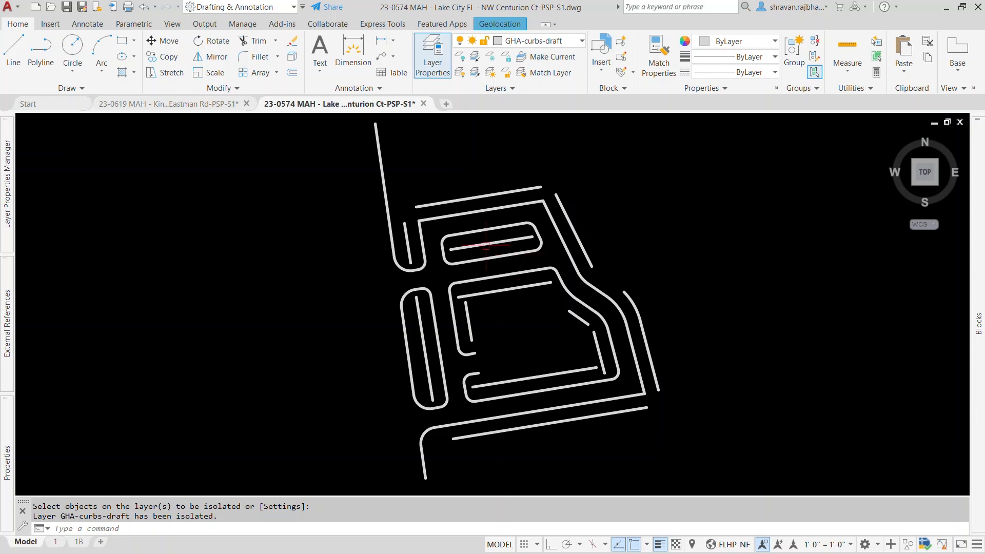
Select the edges of the rounded parking island one by one to check whether they are separate segments.
scroll(466, 242, "up", 4)
left_click(488, 208)
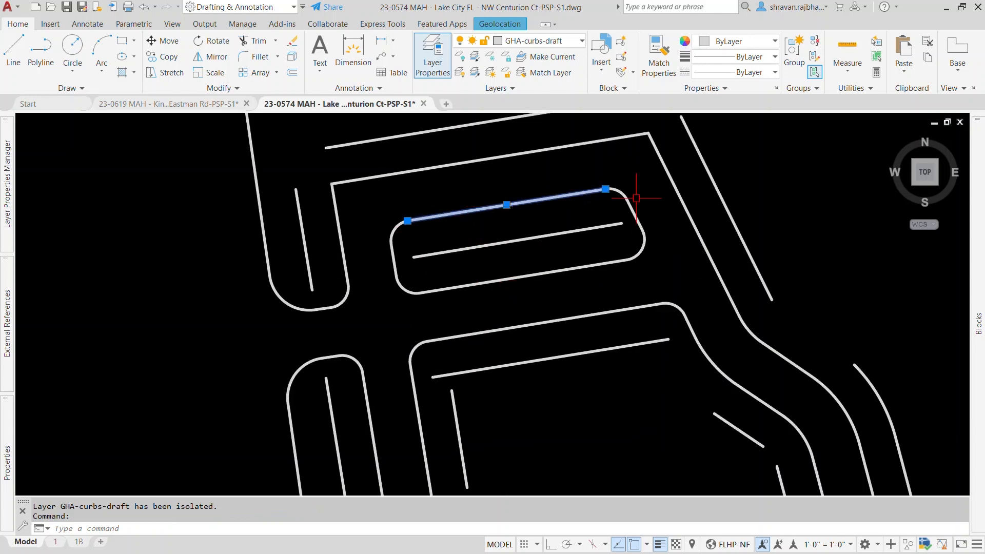
key("Escape")
left_click(634, 214)
key("Escape")
left_click(590, 266)
key("Escape")
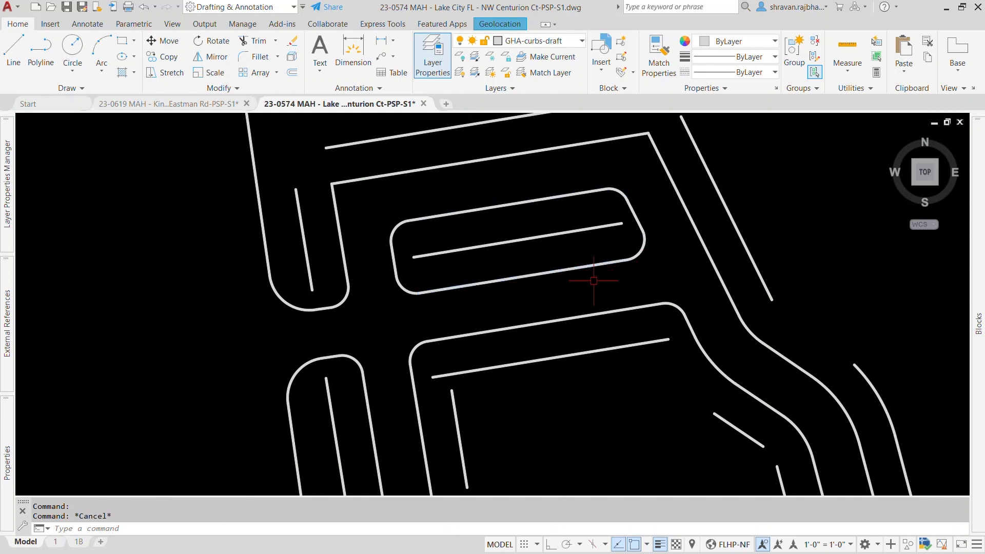
Run PEDIT with the Multiple option and select every line and arc of the rounded parking island's outline.
type("PEDI")
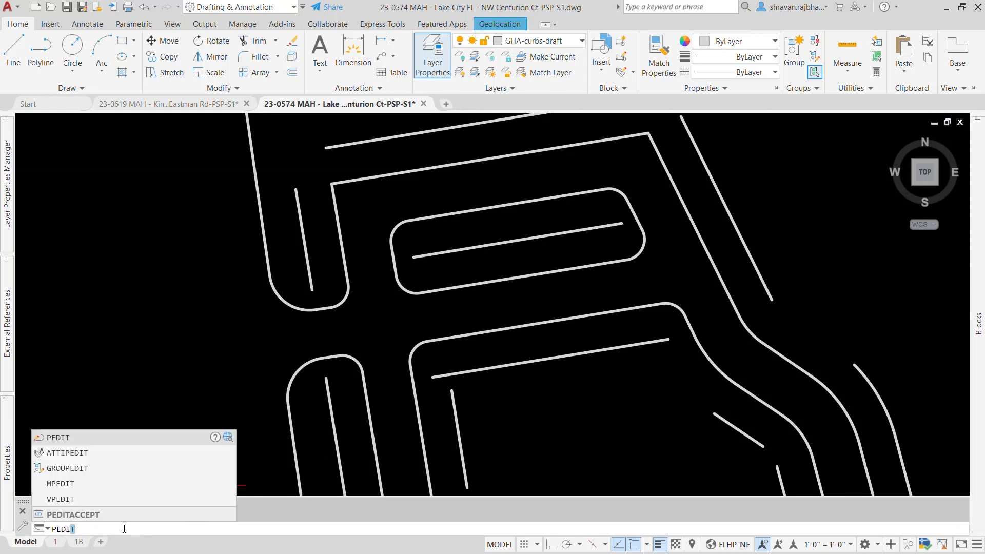
key("Return")
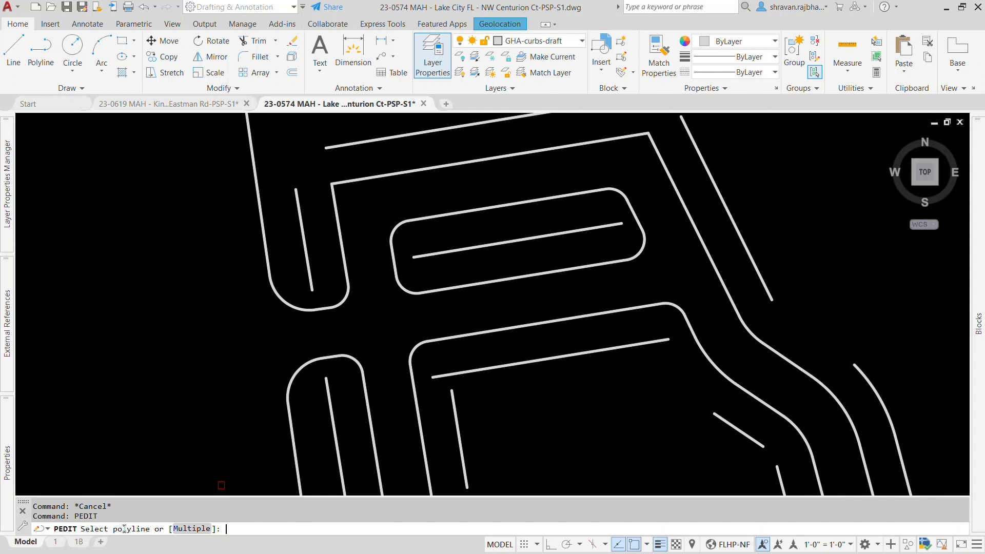
key("Return")
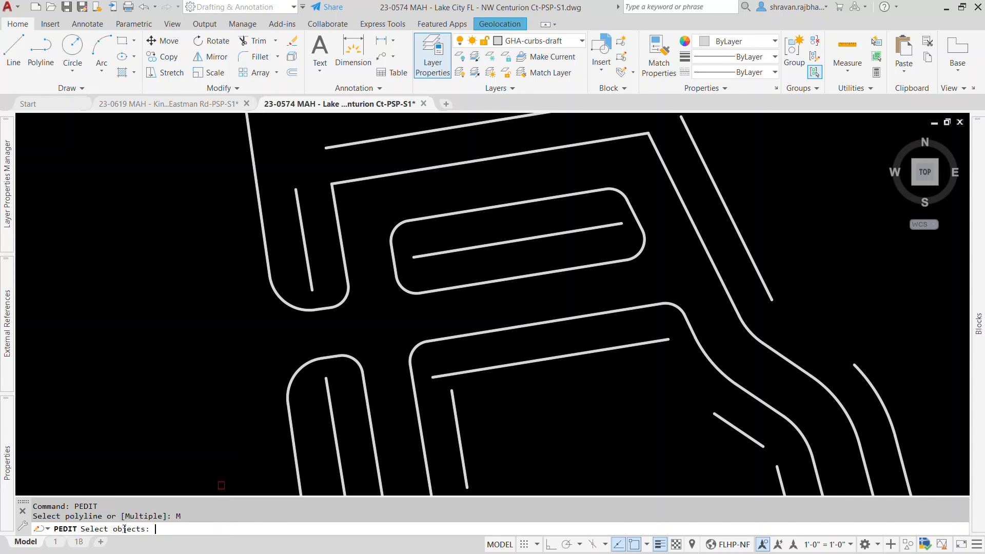
left_click(469, 207)
left_click(622, 197)
left_click(636, 216)
left_click(661, 262)
left_click(636, 232)
left_click(636, 293)
left_click(540, 273)
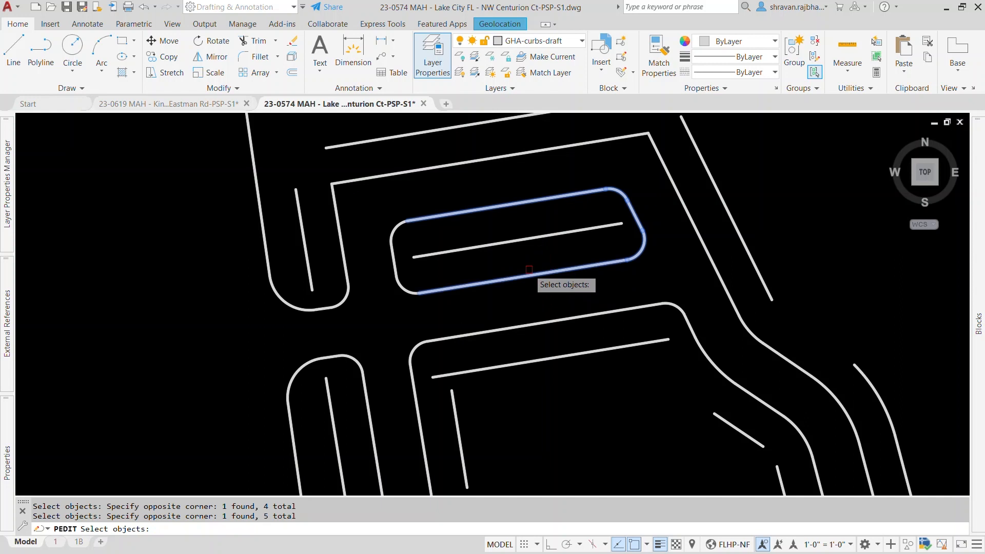
left_click(432, 312)
left_click(393, 281)
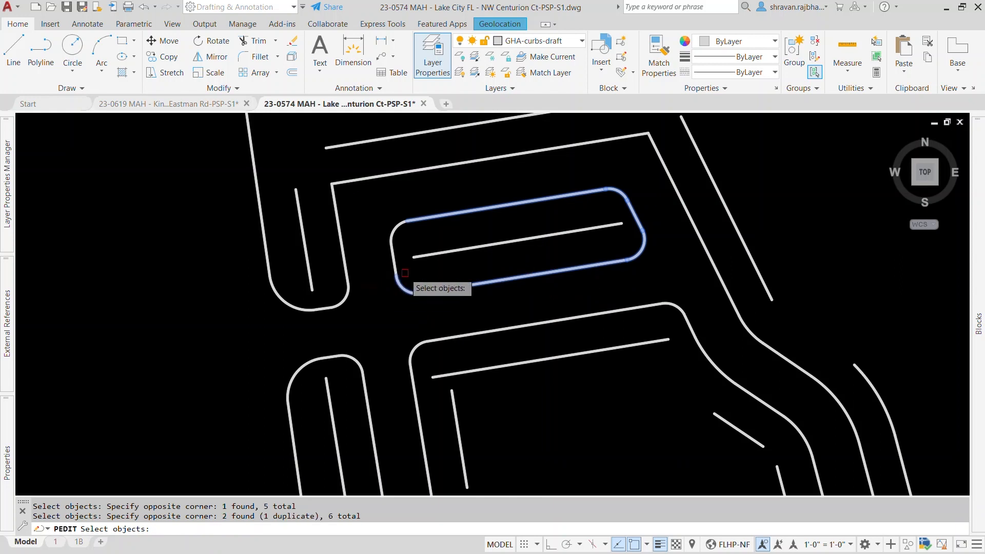
left_click(405, 273)
left_click(377, 205)
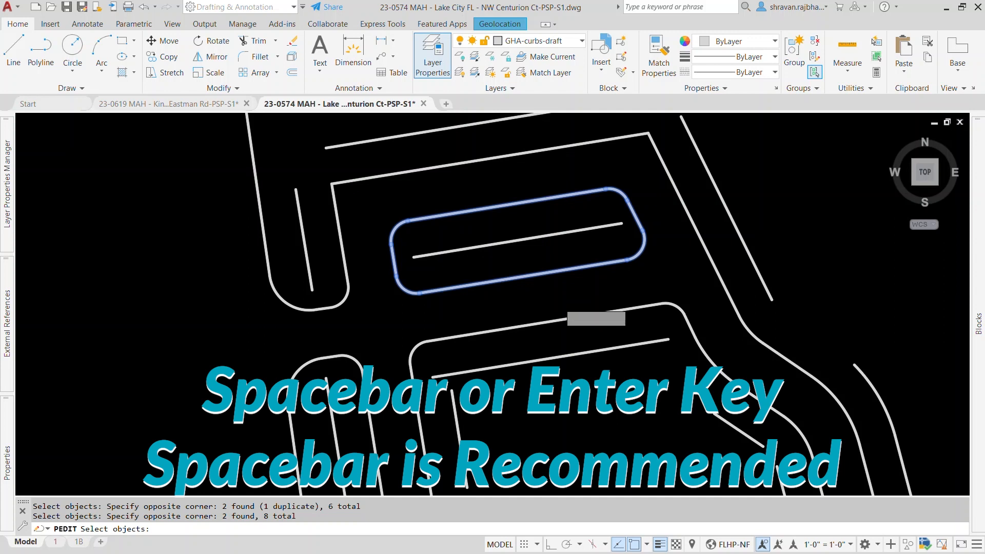
Convert the selected parking island segments to polylines, join them with a fuzz distance of 0'-0", and check that the outline selects as one object.
key("space")
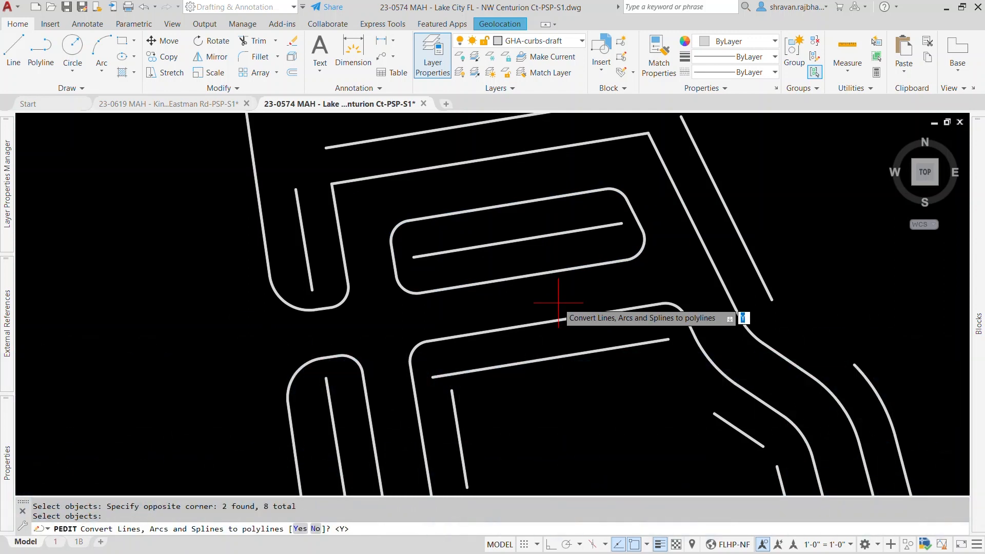
key("space")
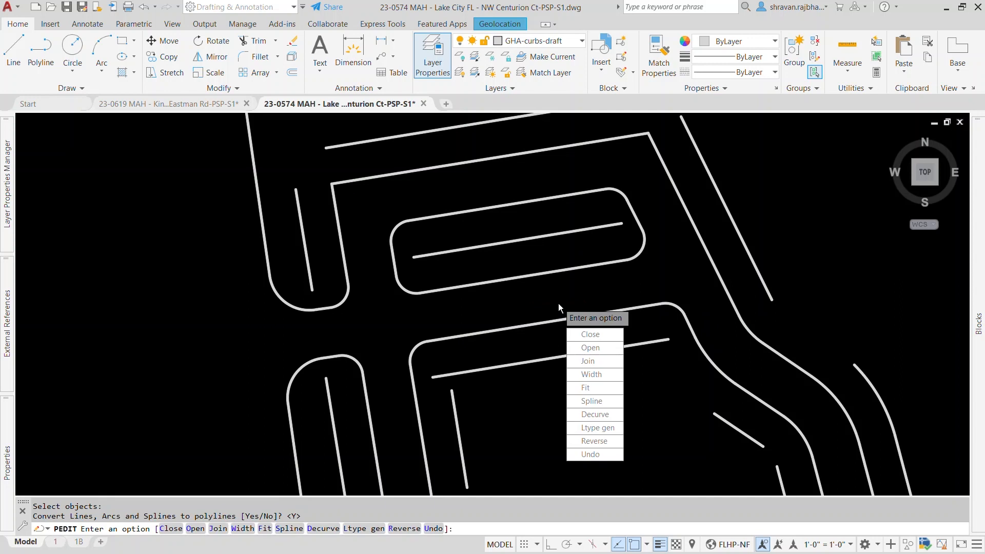
left_click(593, 363)
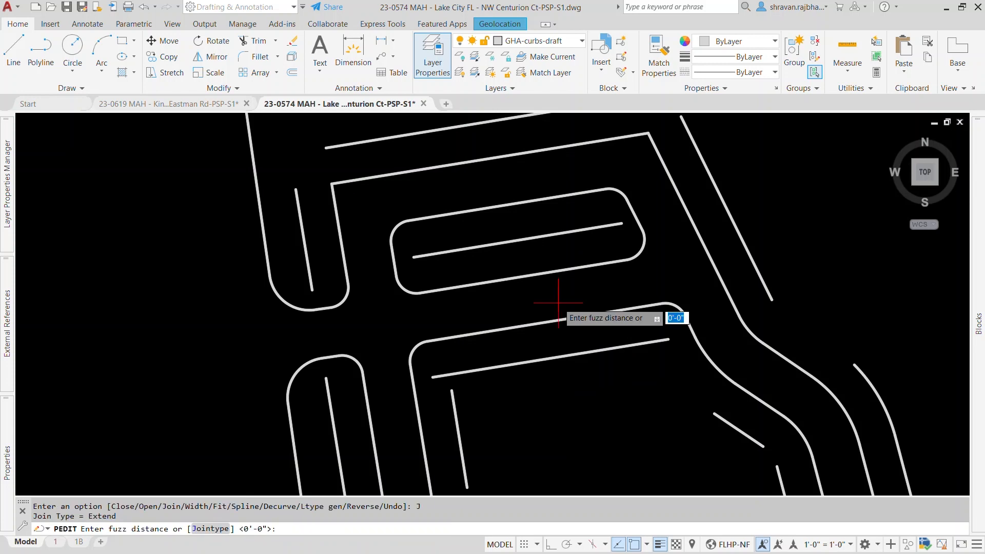
key("Return")
key("Return")
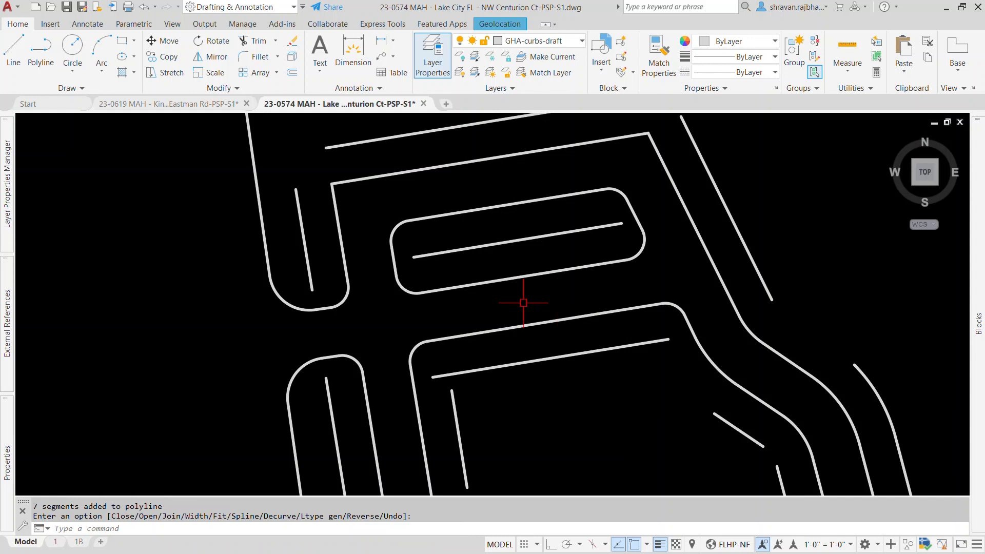
key("Return")
left_click(516, 277)
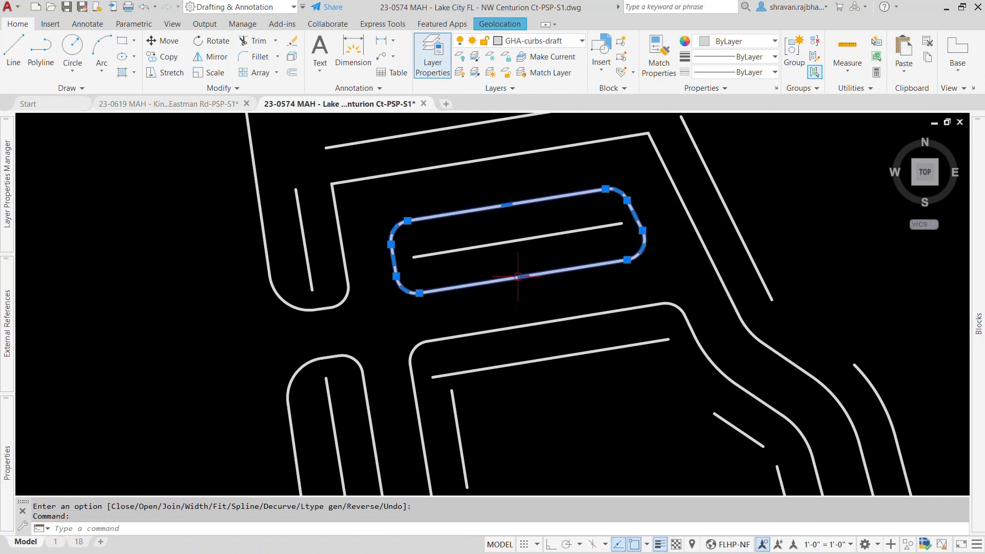
key("Escape")
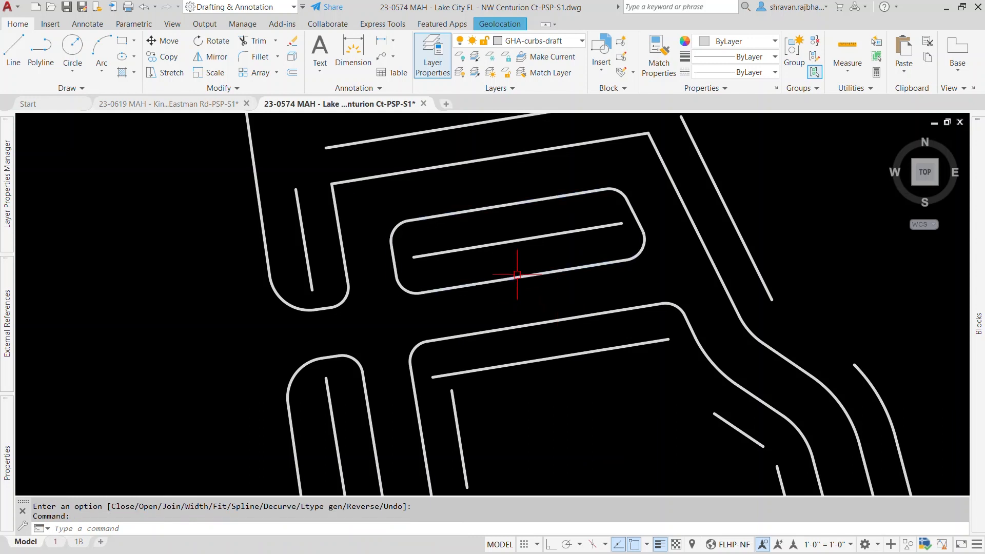
Run PEDIT on the short line at the outer curb's lower end, convert it to a polyline, and choose Join with the corner arc and long lower line.
scroll(517, 275, "down", 4)
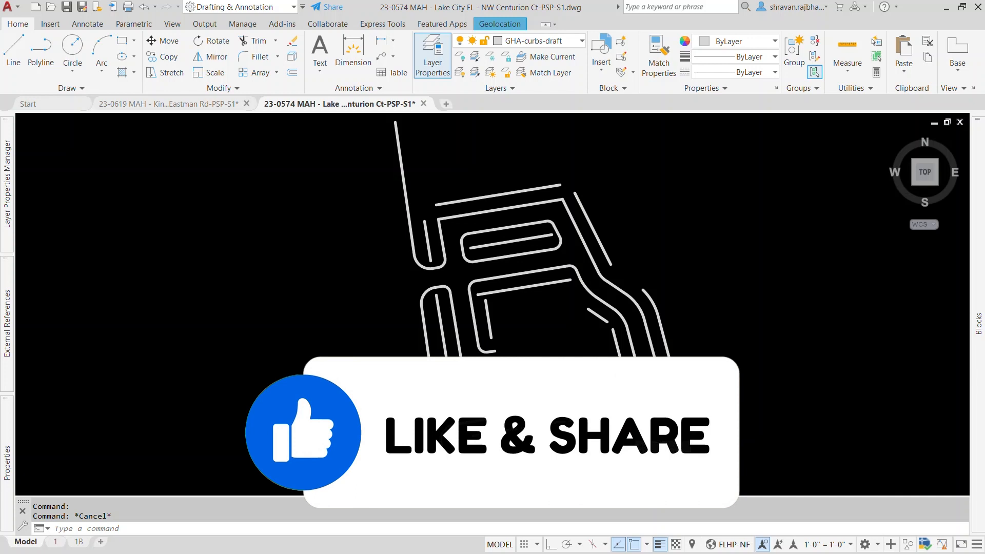
type("pe")
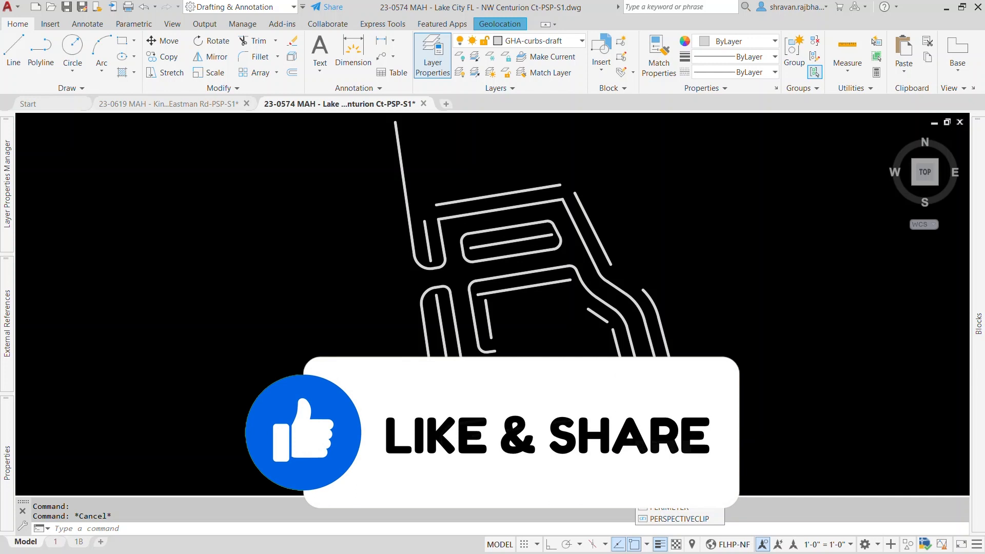
type("d")
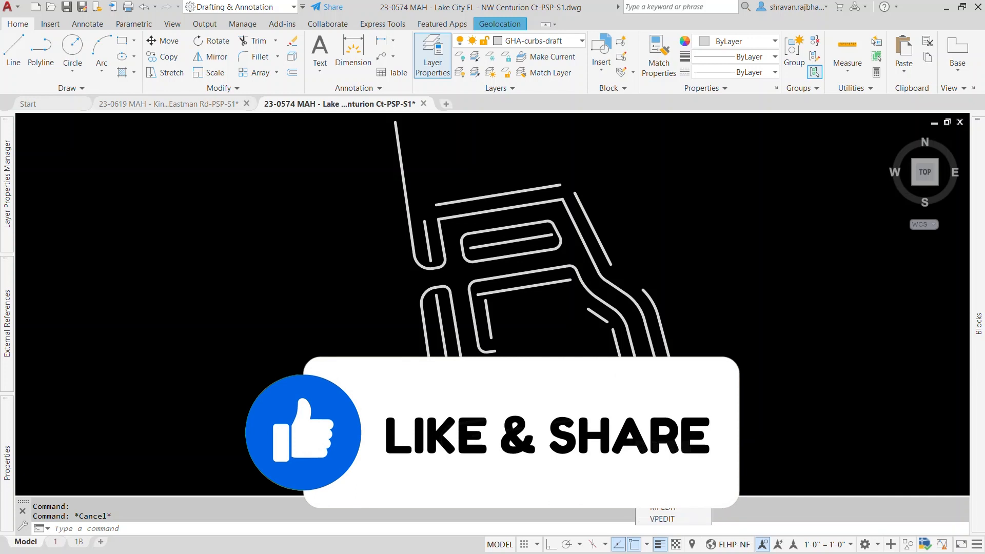
key("Return")
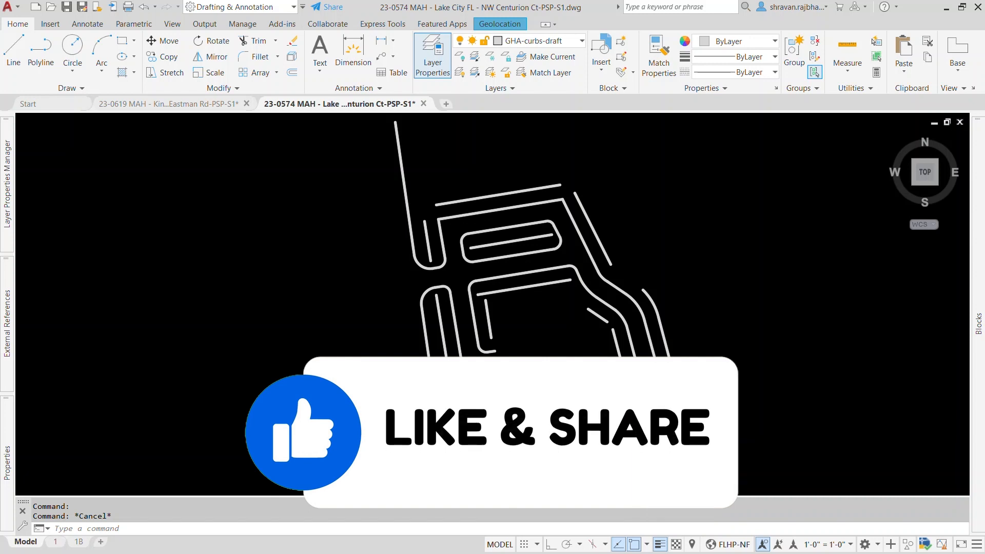
left_click(446, 469)
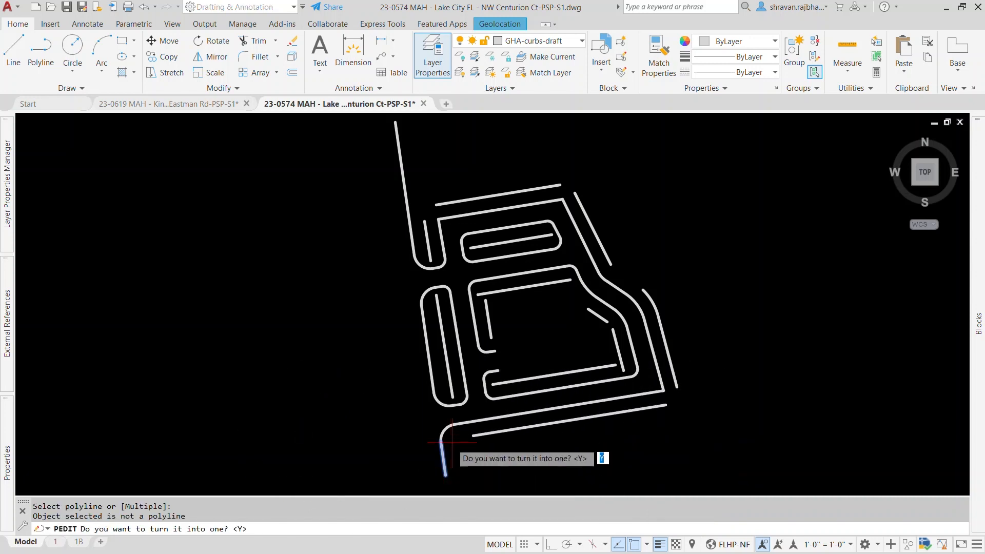
key("Return")
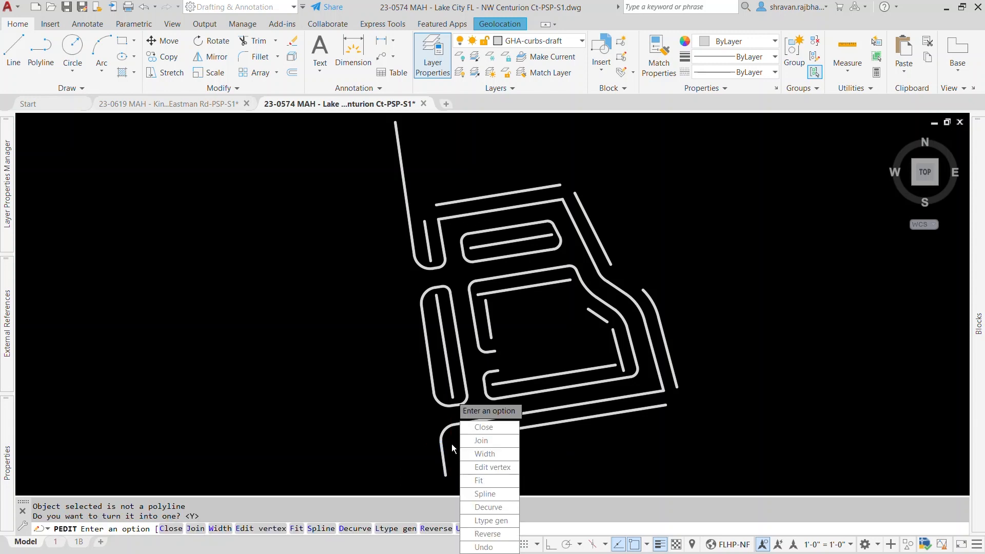
left_click(475, 441)
left_click(443, 480)
left_click(469, 420)
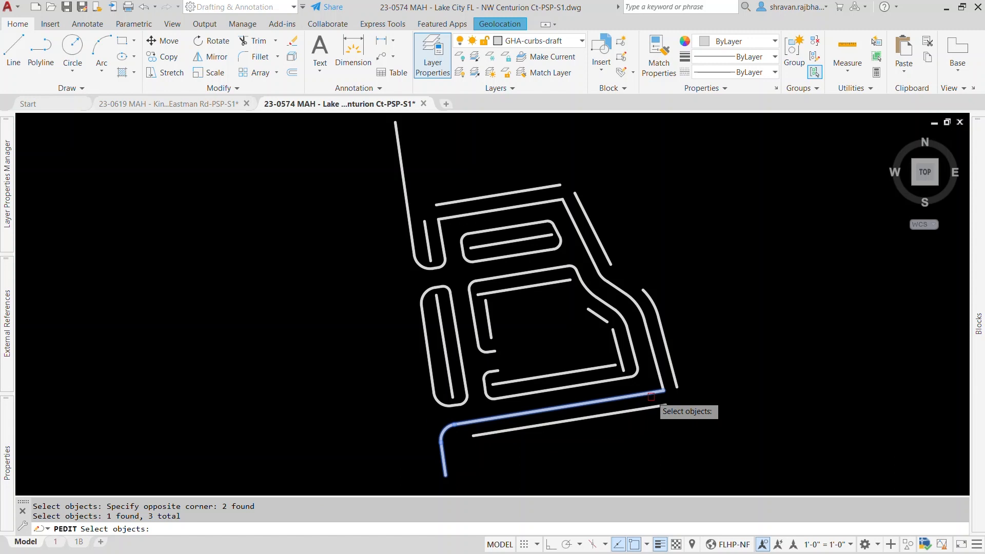
Add the lines and arcs along the outer curb's east side to the join selection, up to the northeast corner.
left_click(646, 321)
scroll(639, 306, "up", 4)
left_click(672, 347)
left_click(551, 263)
left_click(525, 250)
left_click(470, 182)
scroll(504, 249, "down", 3)
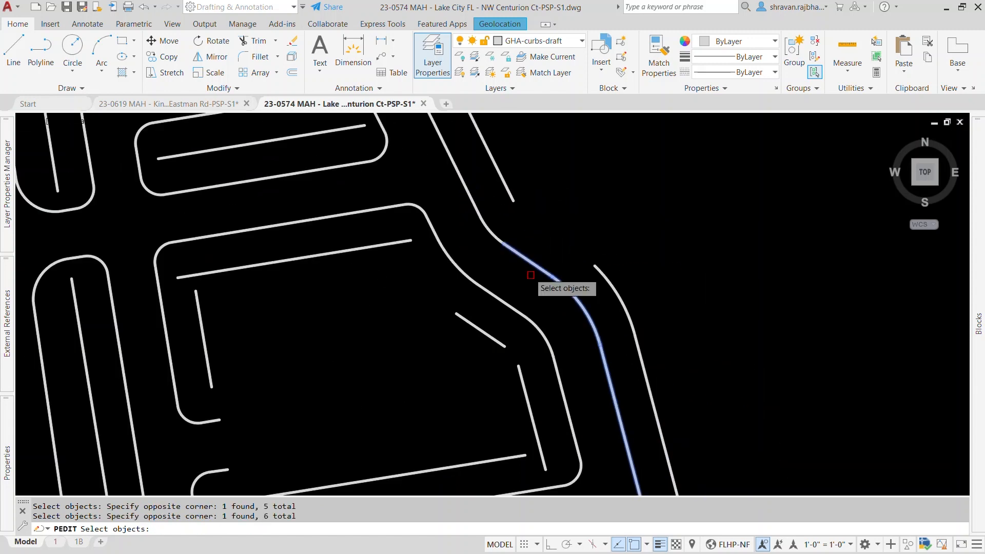
left_click(483, 226)
left_click(452, 197)
scroll(611, 372, "down", 5)
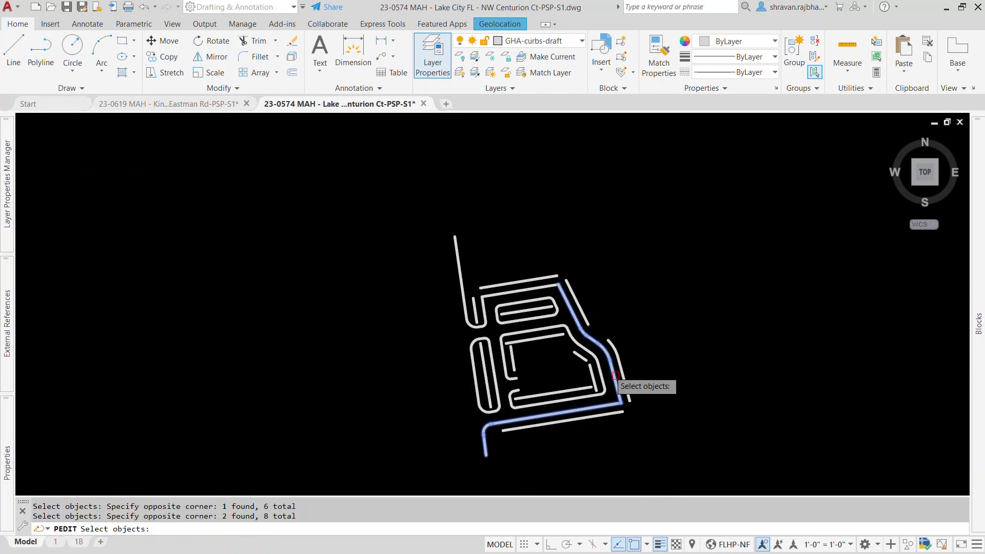
Add the outer curb's upper edge, the rounded U-shaped end and the long northwest line to the join selection.
scroll(562, 298, "up", 5)
left_click(530, 274)
left_click(508, 262)
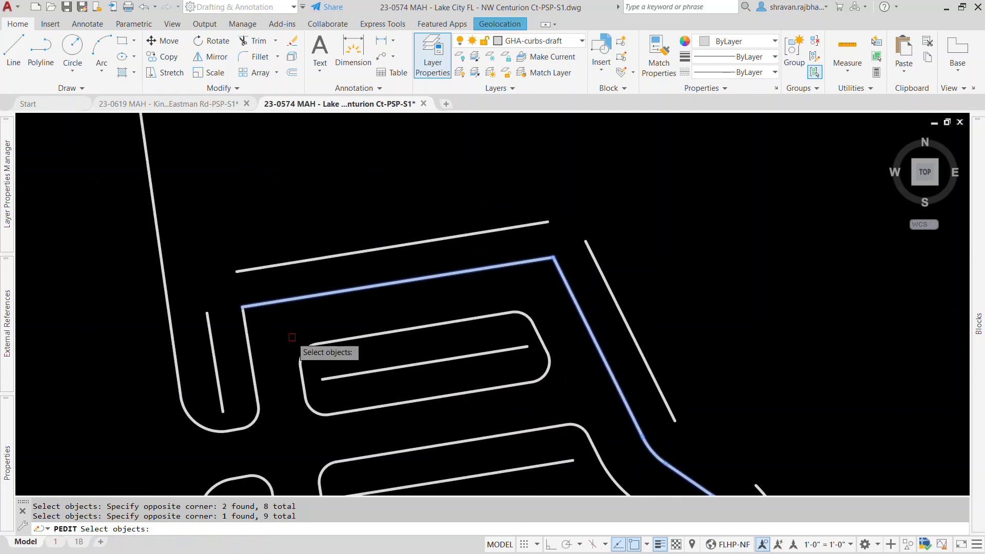
left_click(259, 328)
left_click(242, 285)
left_click(263, 437)
left_click(230, 392)
left_click(235, 438)
left_click(204, 426)
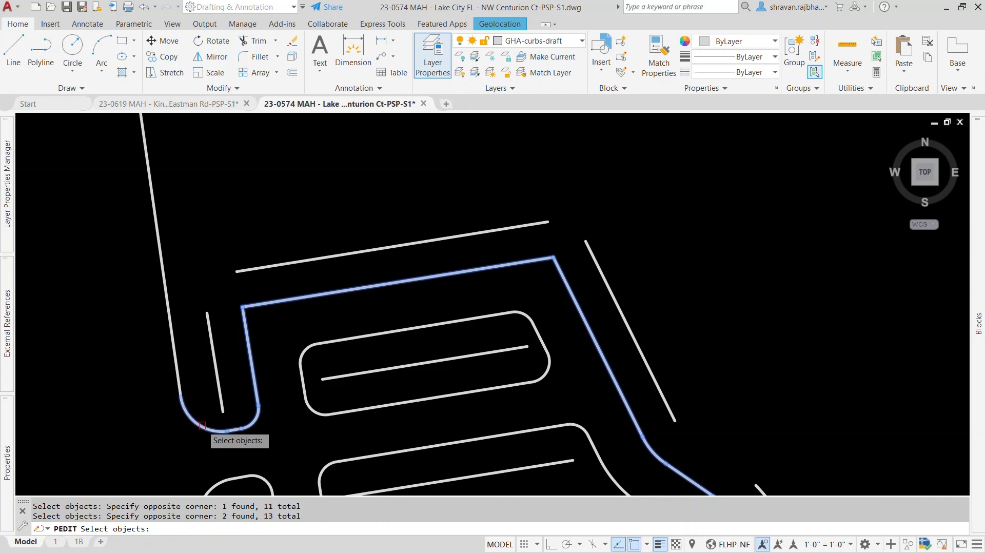
scroll(307, 409, "down", 4)
left_click(263, 337)
left_click(205, 297)
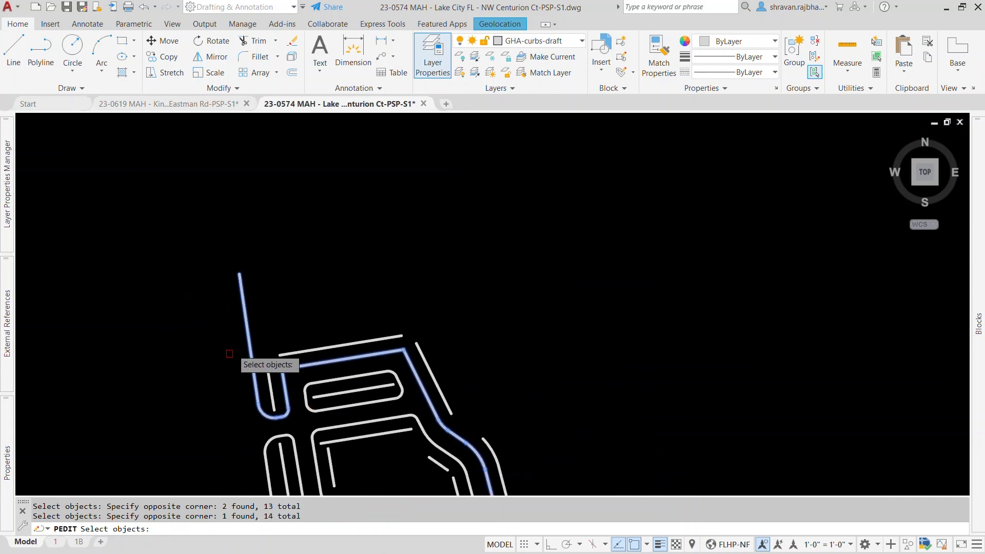
Finish joining the outer curb segments, exit PEDIT, and check that the whole curb selects as a single polyline.
scroll(310, 267, "down", 4)
scroll(248, 352, "up", 4)
scroll(590, 255, "down", 2)
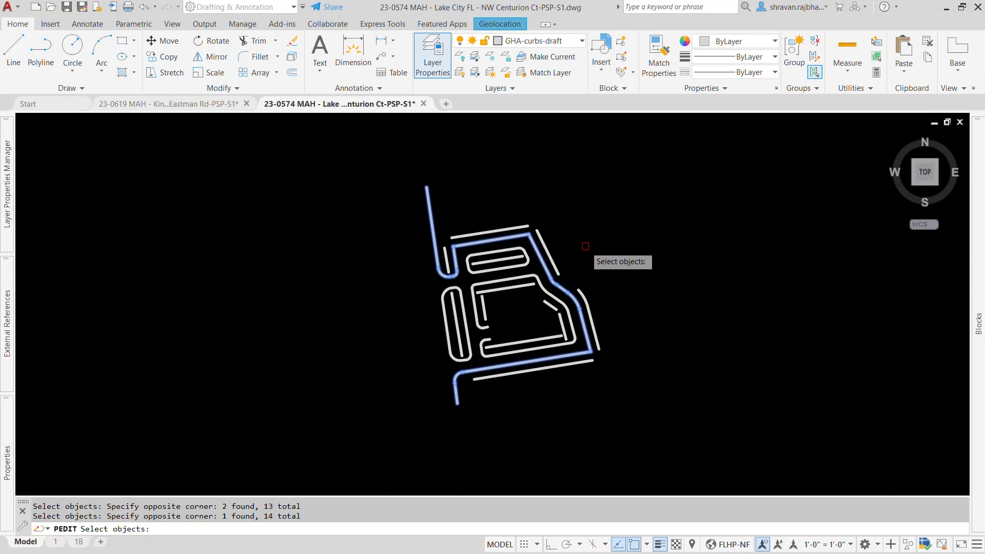
scroll(524, 311, "up", 2)
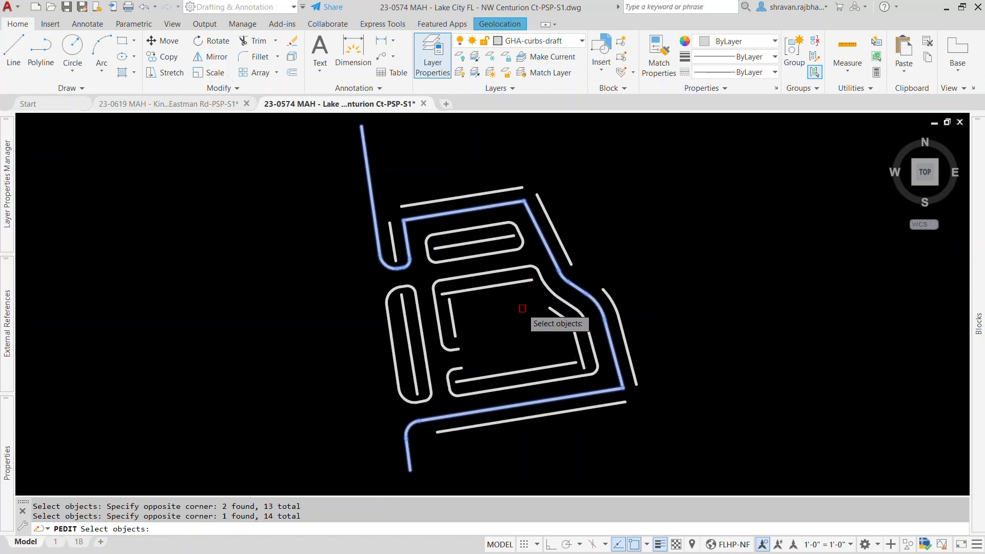
key("Return")
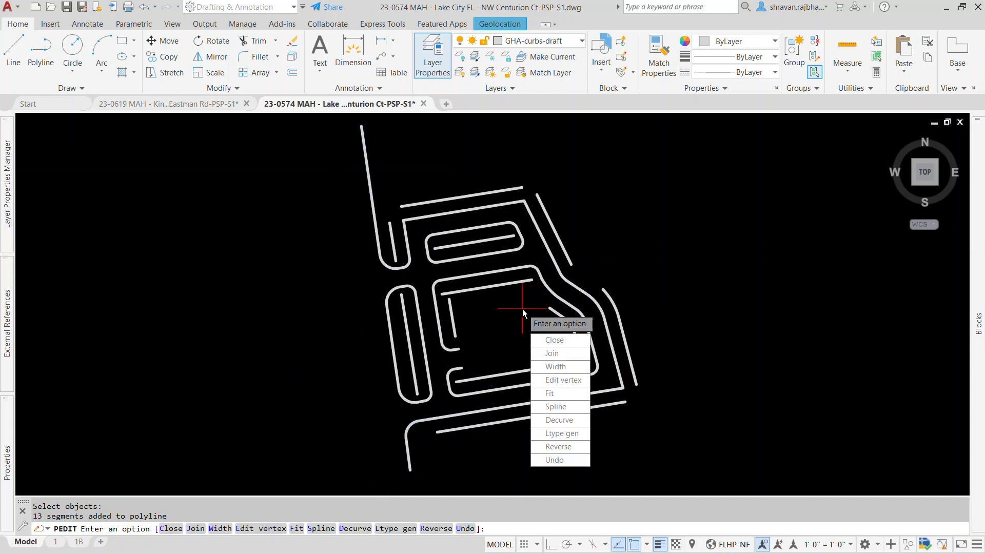
left_click(558, 359)
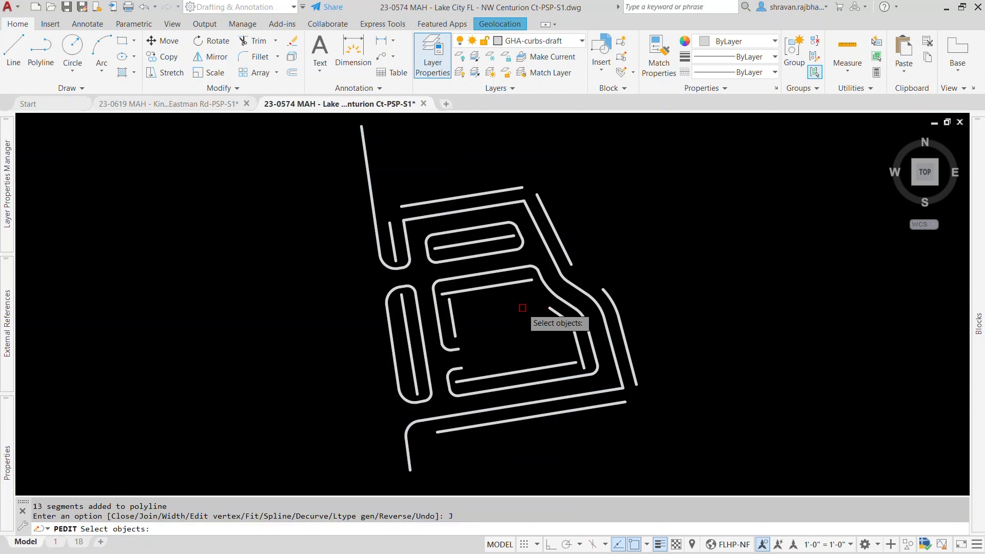
key("Return")
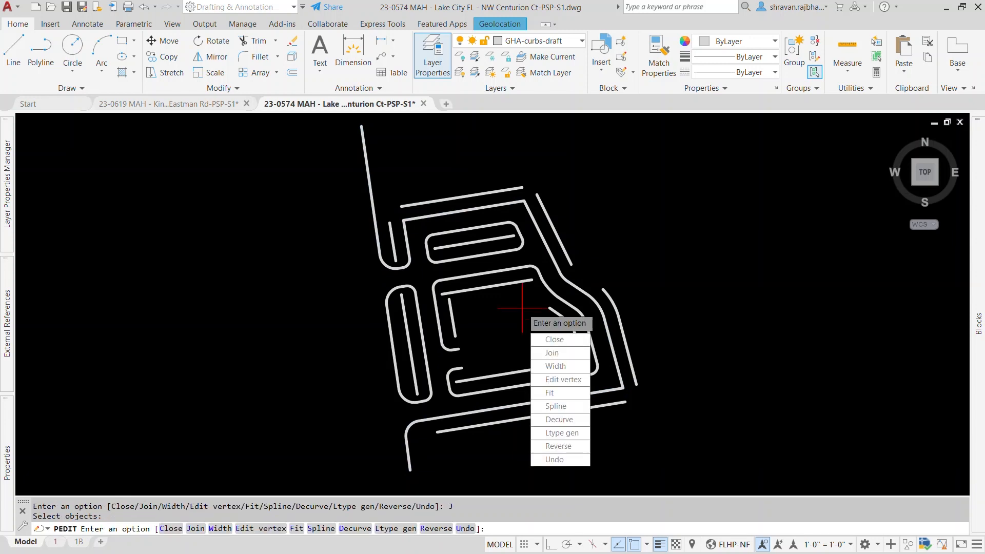
key("Return")
left_click(557, 272)
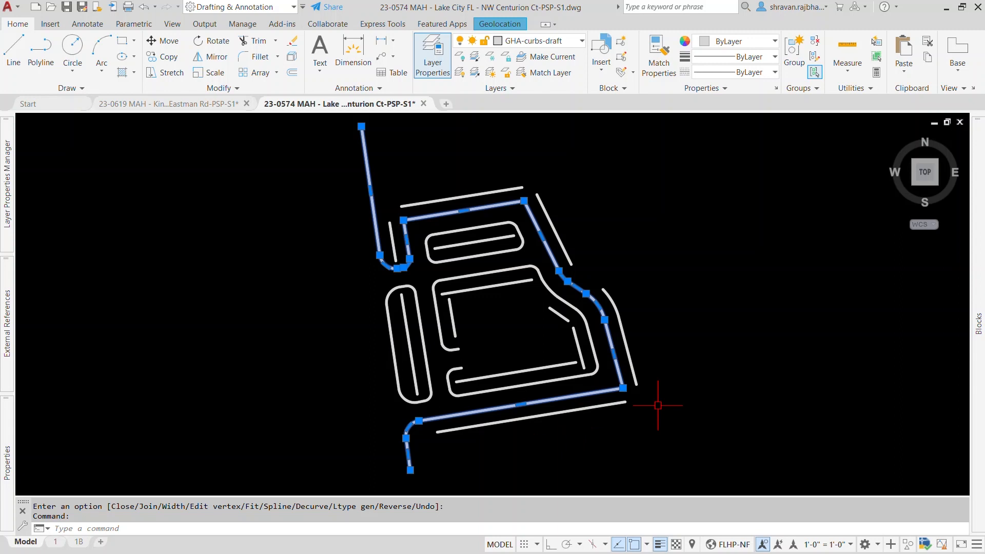
key("Escape")
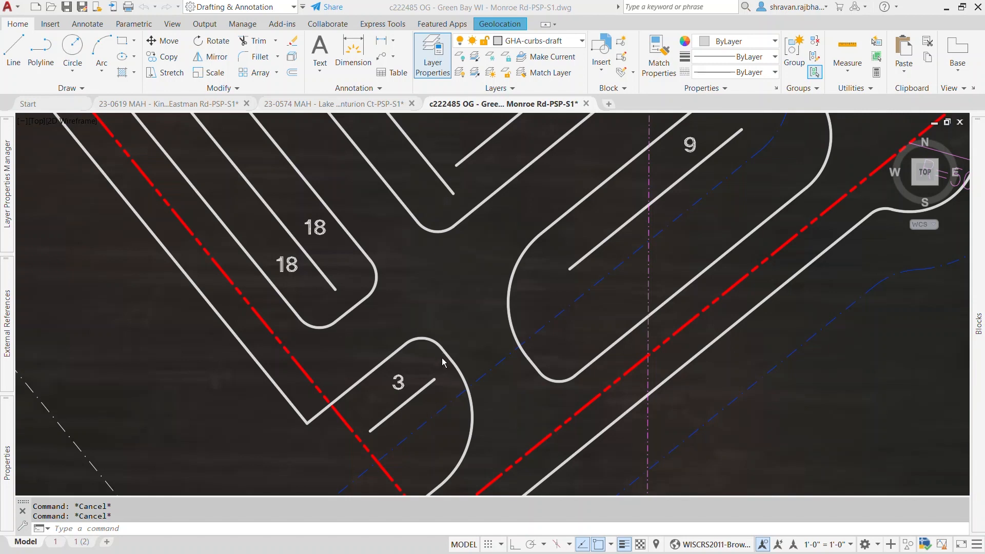
Examine the curb lines beside the 3-space and 9-space rows of the Green Bay drawing by selecting them.
left_click(369, 370)
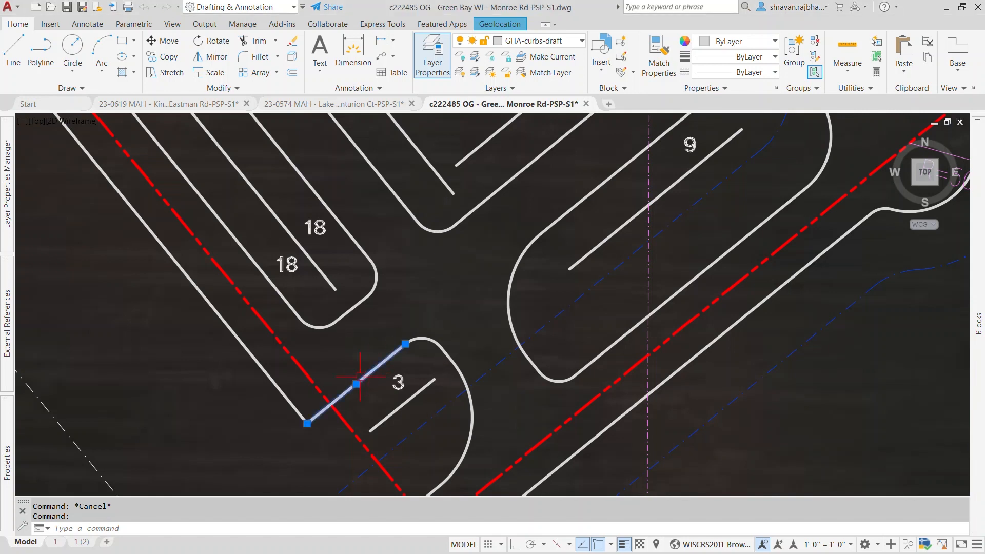
key("Escape")
left_click(341, 413)
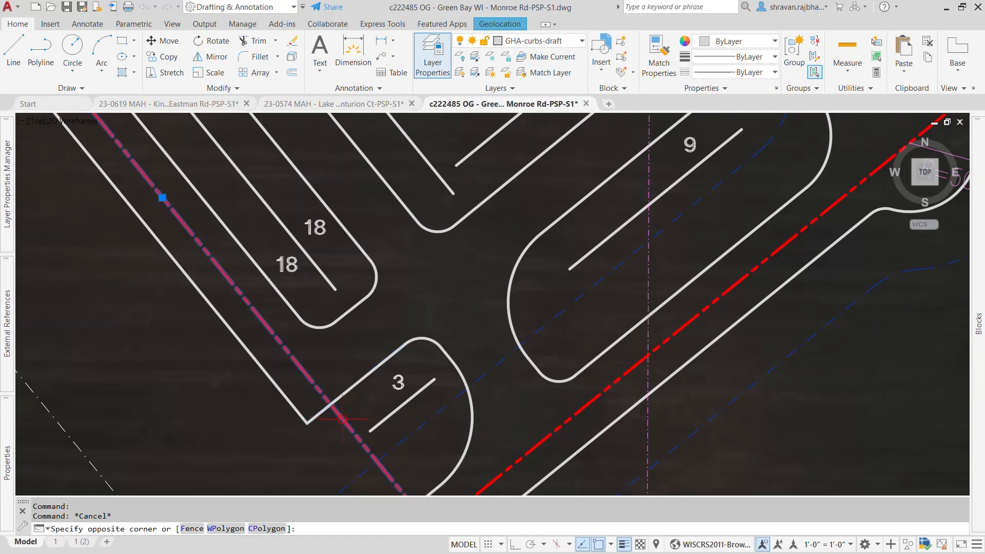
key("Escape")
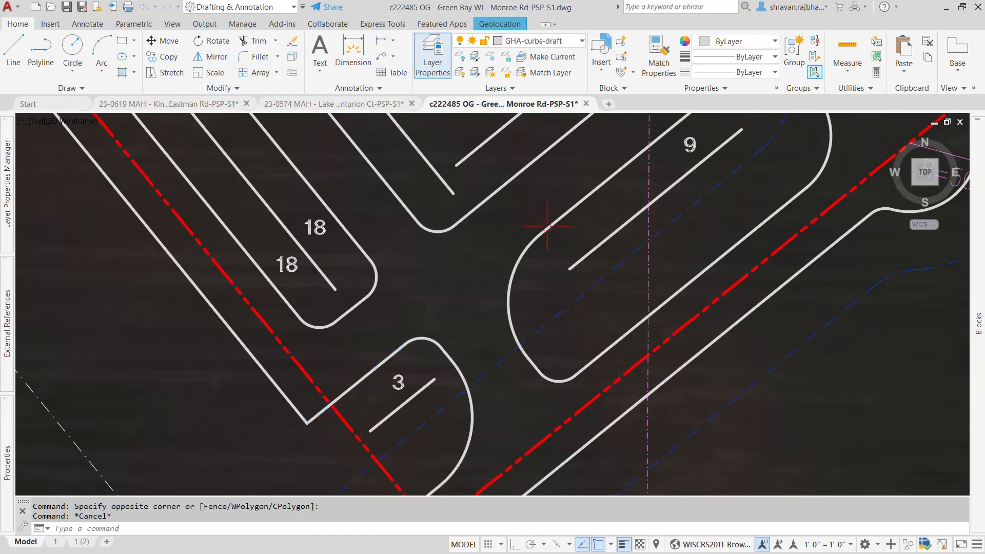
left_click(620, 169)
mouse_move(485, 309)
middle_mouse_down()
mouse_move(325, 419)
mouse_move(328, 409)
middle_mouse_up()
middle_click_drag(455, 299, 266, 298)
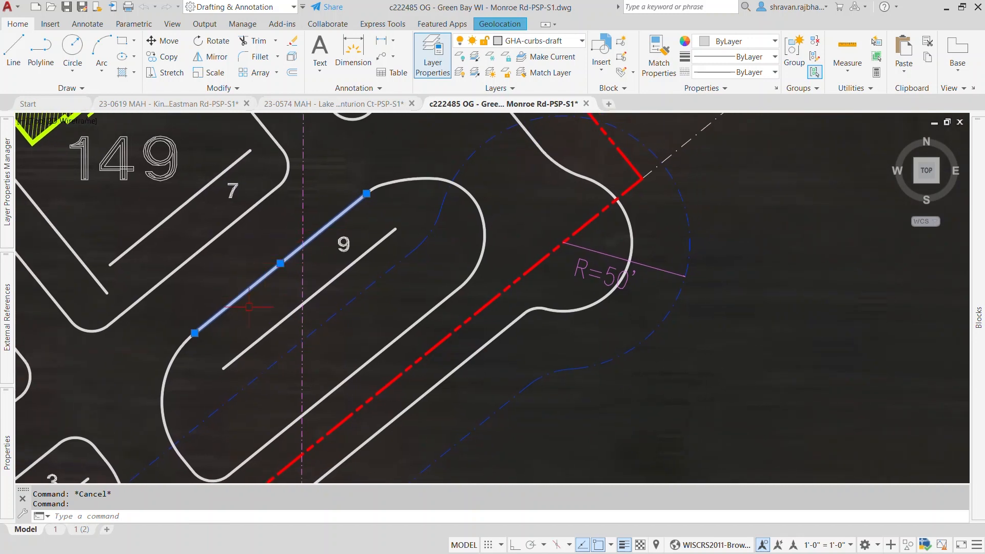
key("Escape")
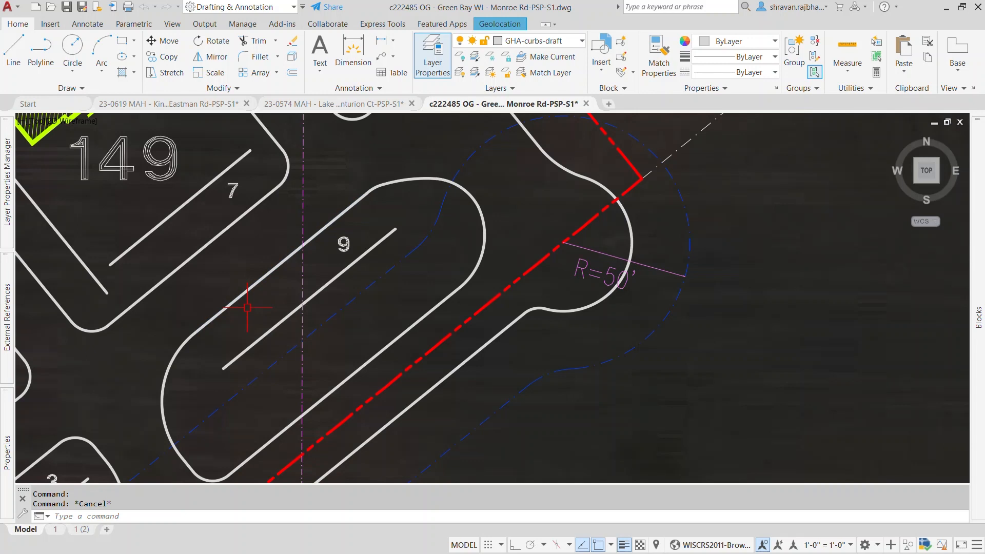
Use BREAK with two points to cut a gap in the 9-space island's upper straight curb line, and undo the break.
type("BR")
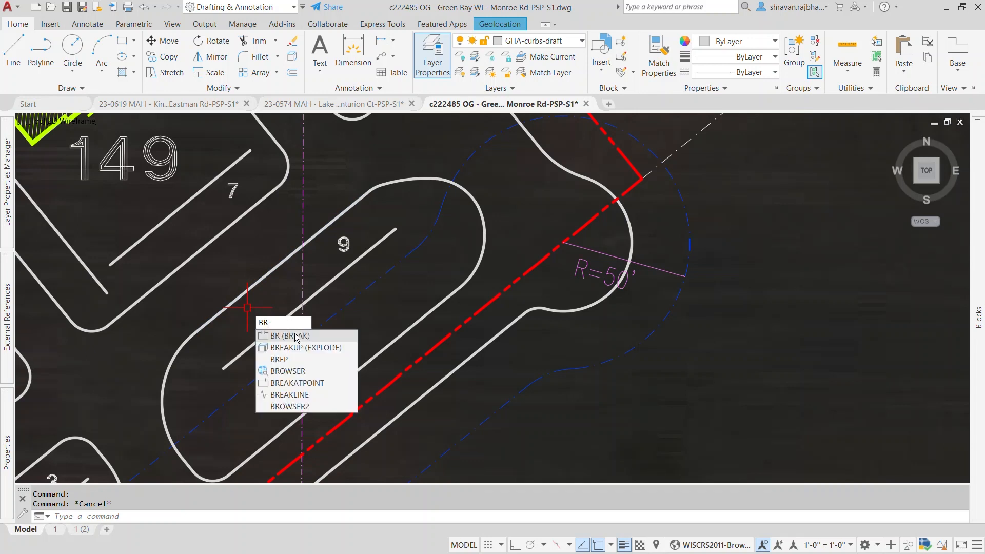
key("Return")
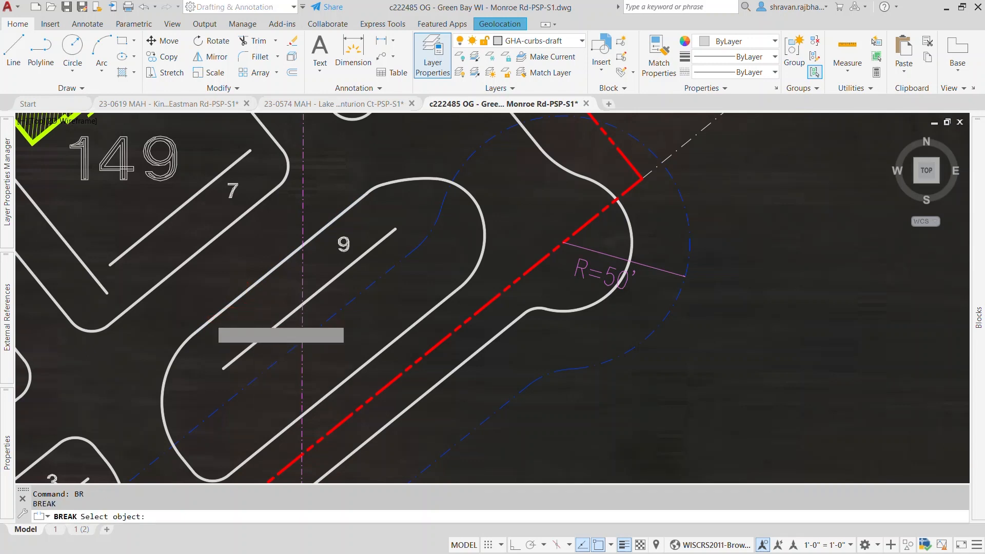
left_click(210, 321)
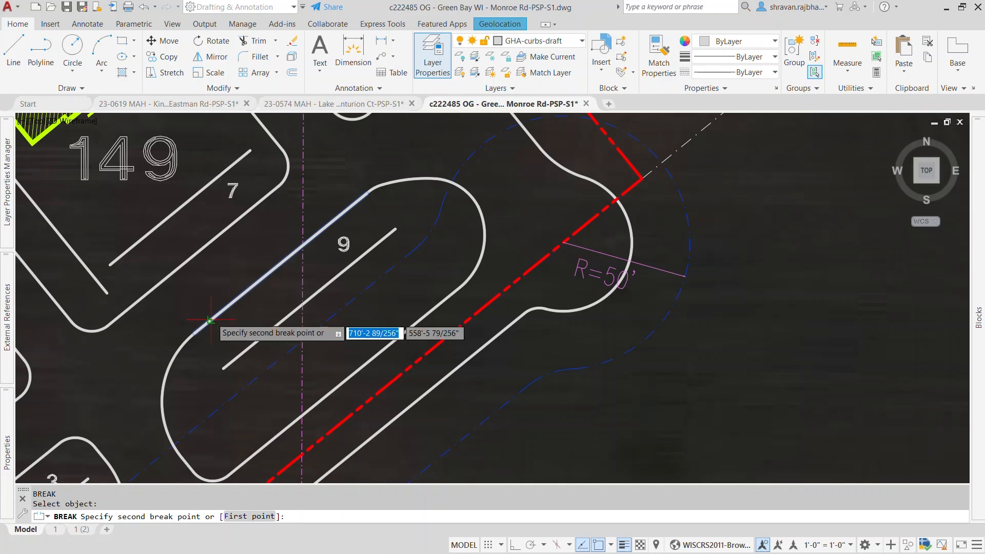
left_click(292, 254)
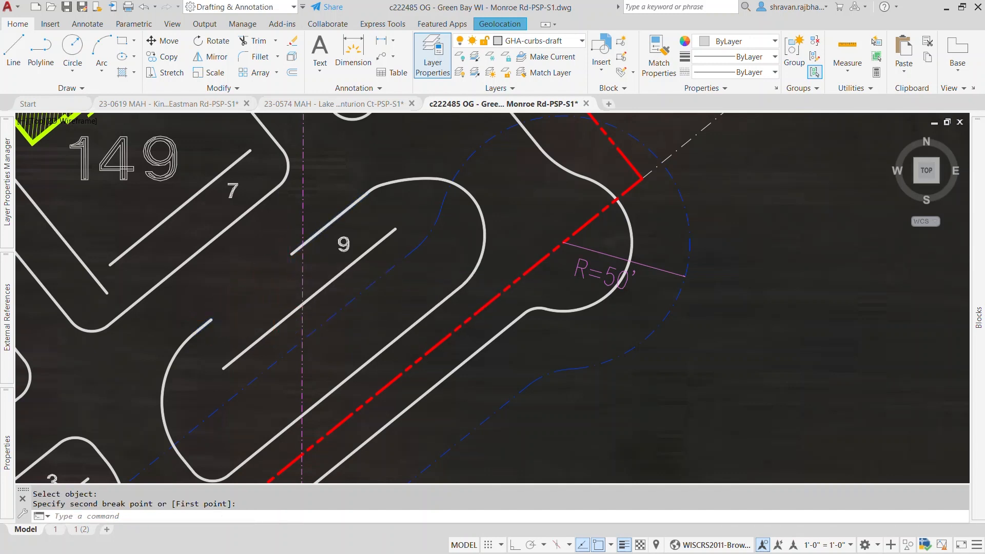
key("ctrl+z")
Use BREAK with the First point option to cut a gap in the 9-space island's upper straight curb line between two picked points.
type("br")
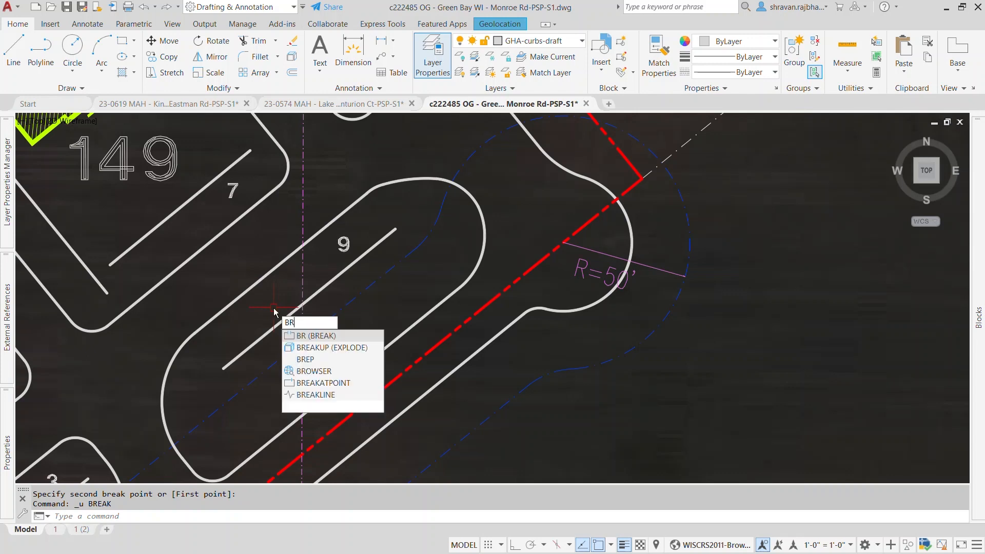
key("Return")
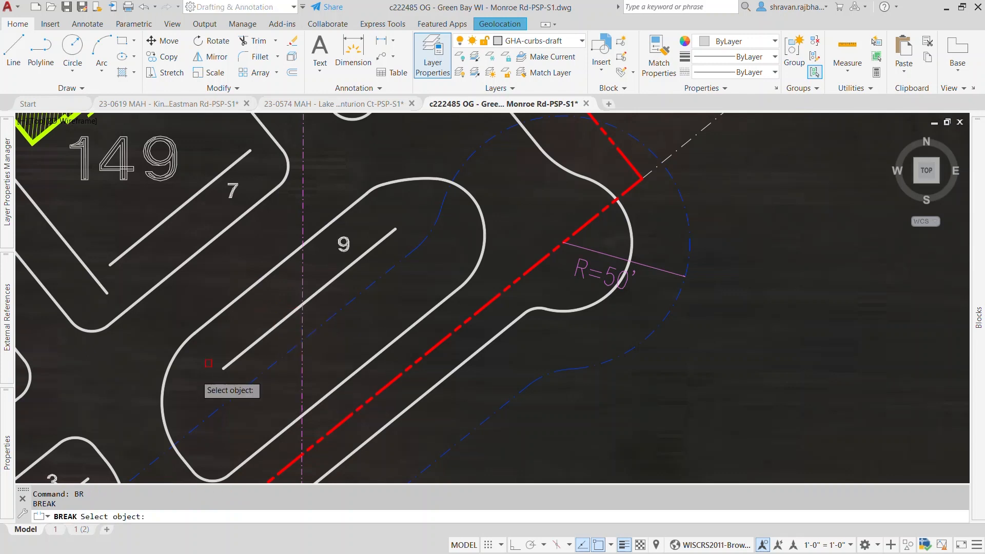
left_click(250, 287)
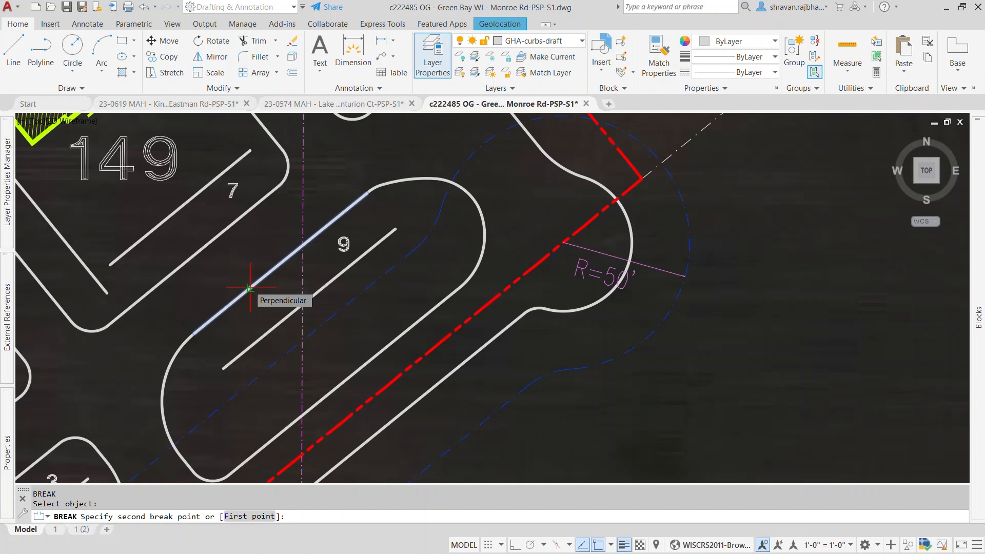
type("F")
key("Return")
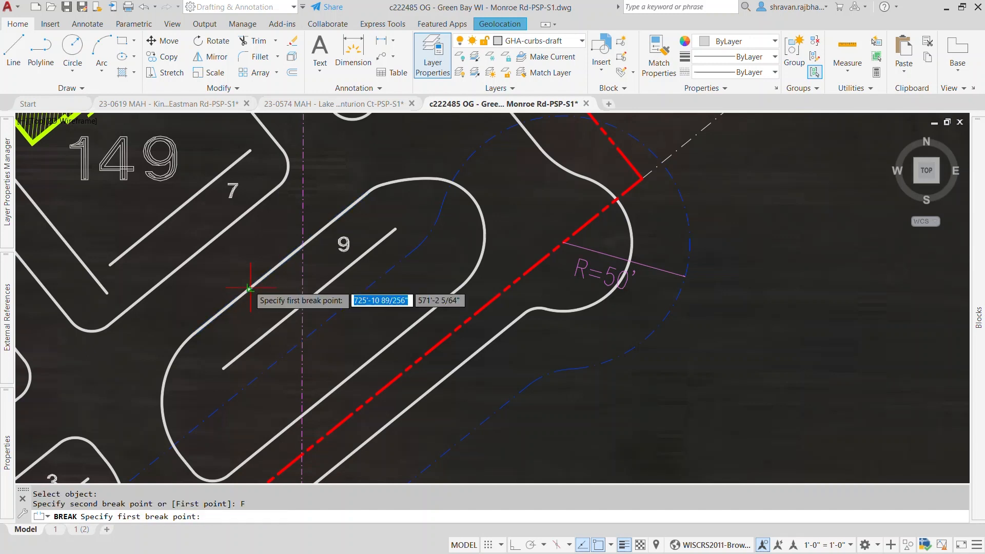
left_click(208, 322)
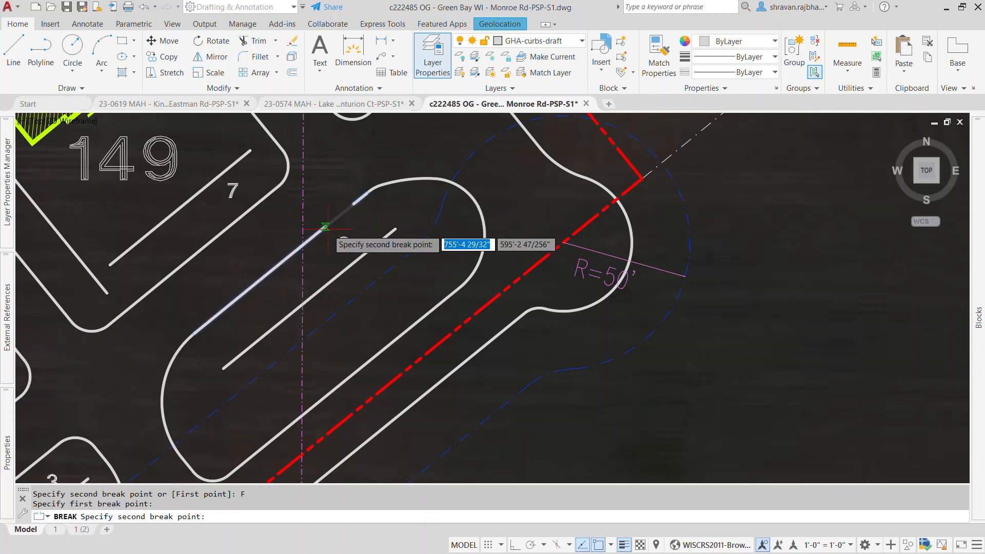
left_click(230, 322)
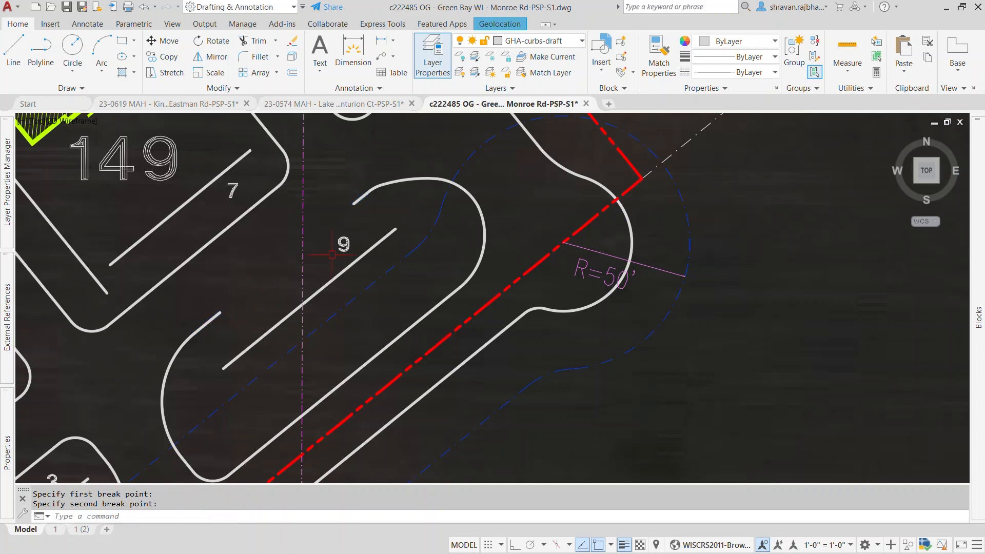
Use BREAK with the First point option to split the 3-space row's upper curb line where it crosses the red property line.
scroll(332, 255, "down", 4)
scroll(222, 341, "up", 4)
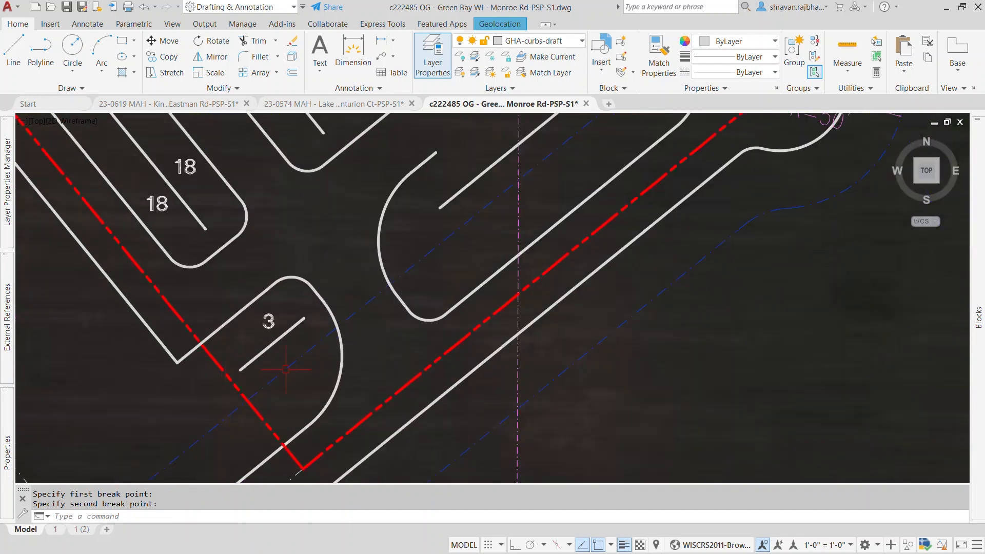
scroll(319, 349, "up", 1)
scroll(386, 334, "up", 1)
middle_click_drag(380, 348, 303, 324)
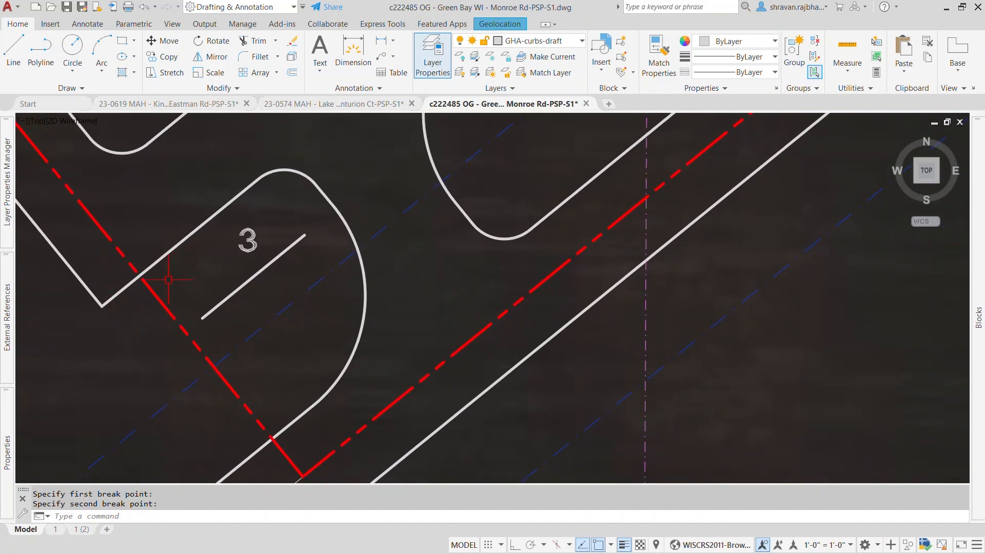
left_click(178, 247)
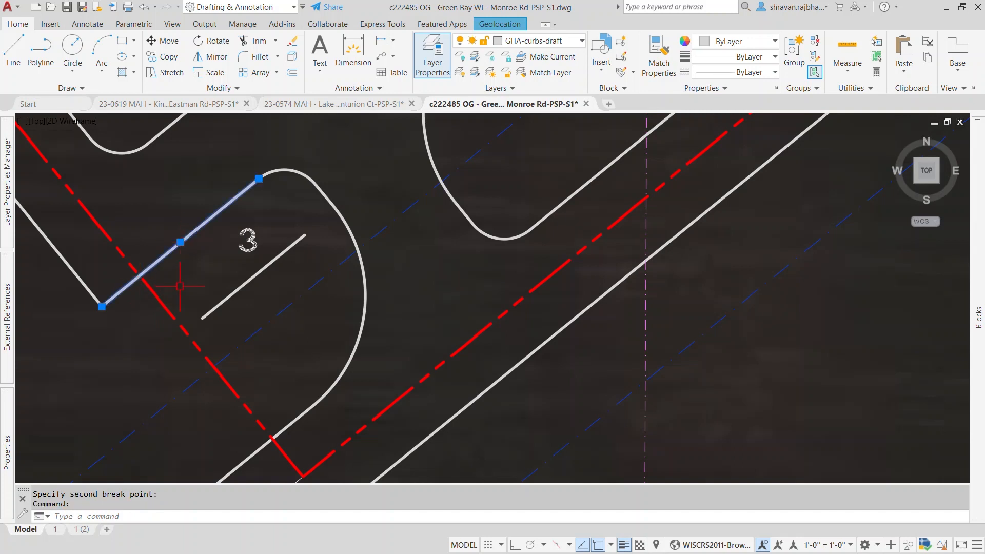
key("Escape")
key("Escape")
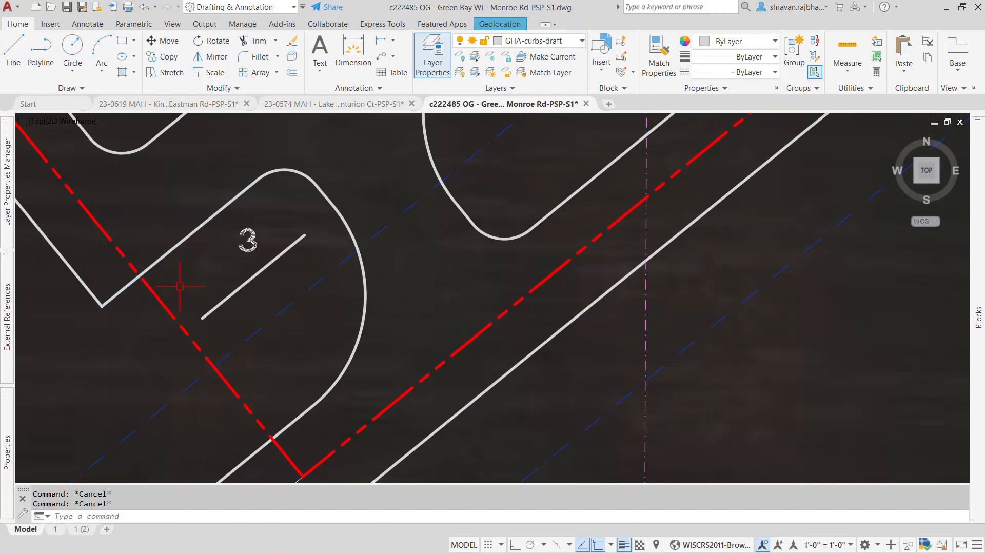
type("BR")
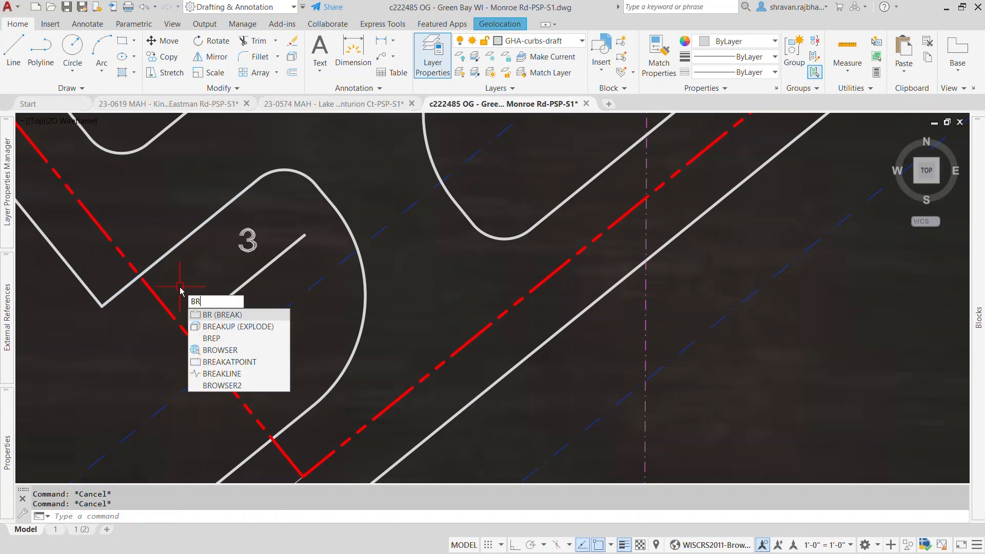
key("Return")
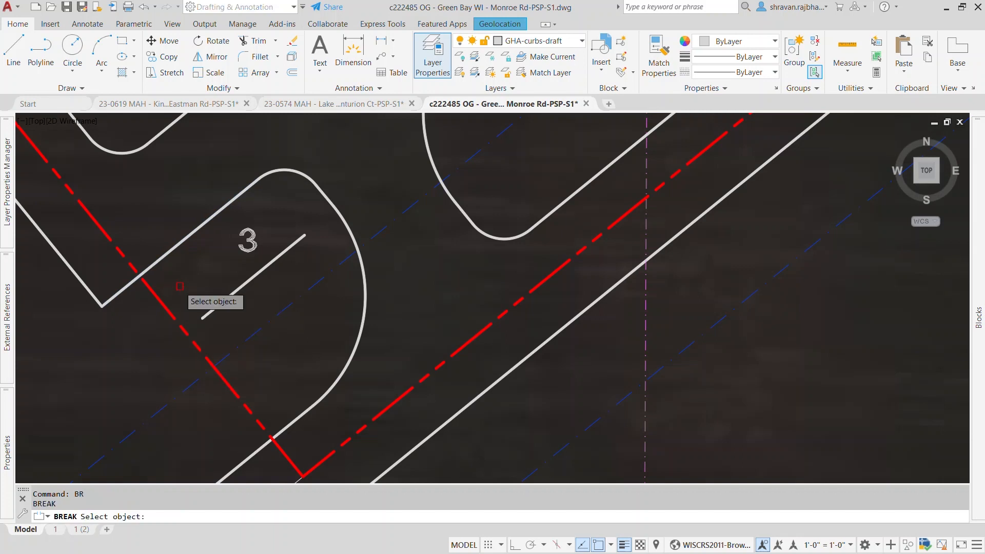
left_click(175, 247)
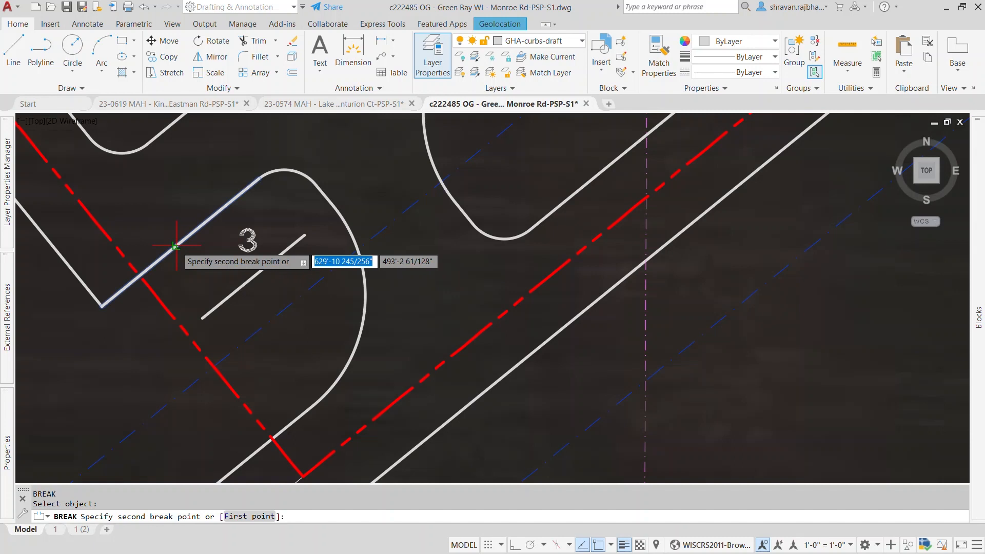
type("F")
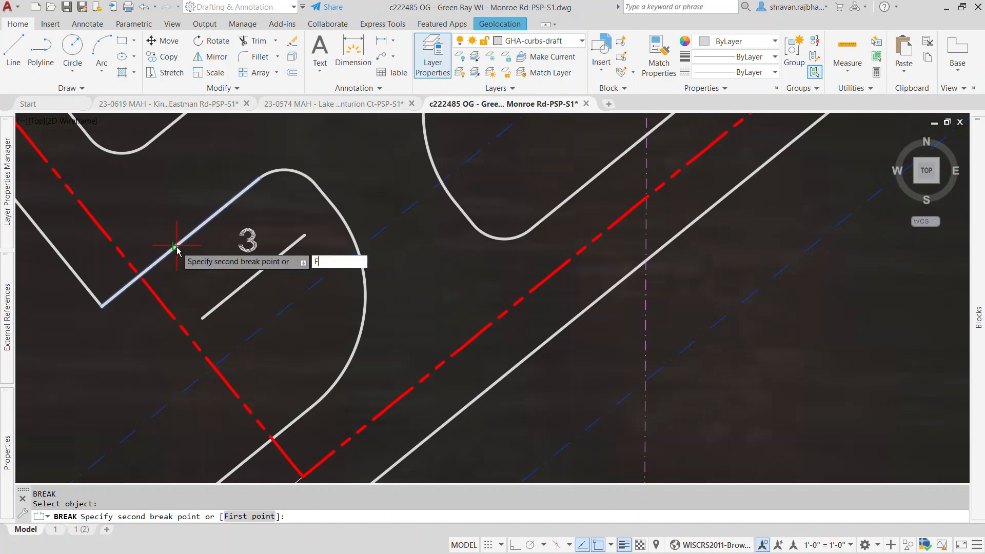
key("Return")
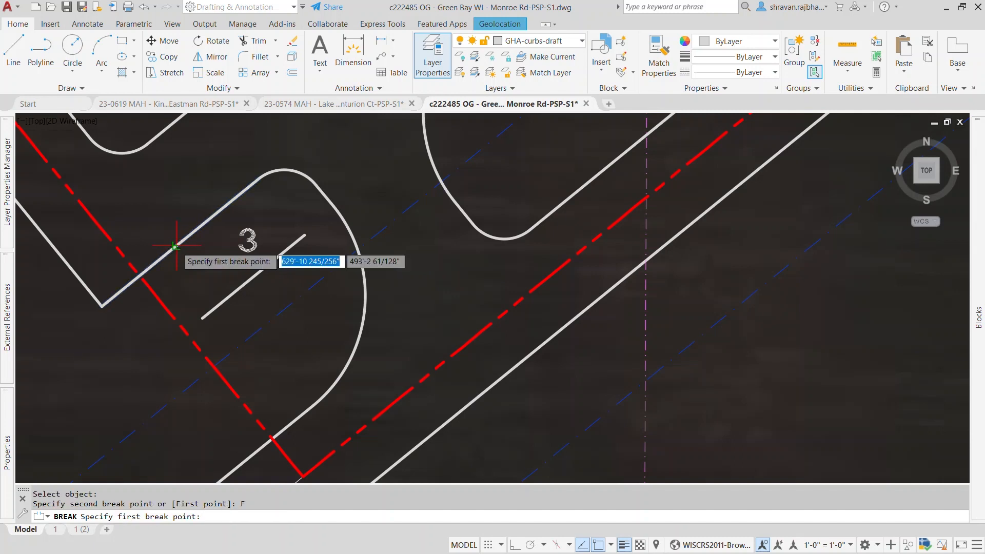
left_click(138, 278)
left_click(153, 263)
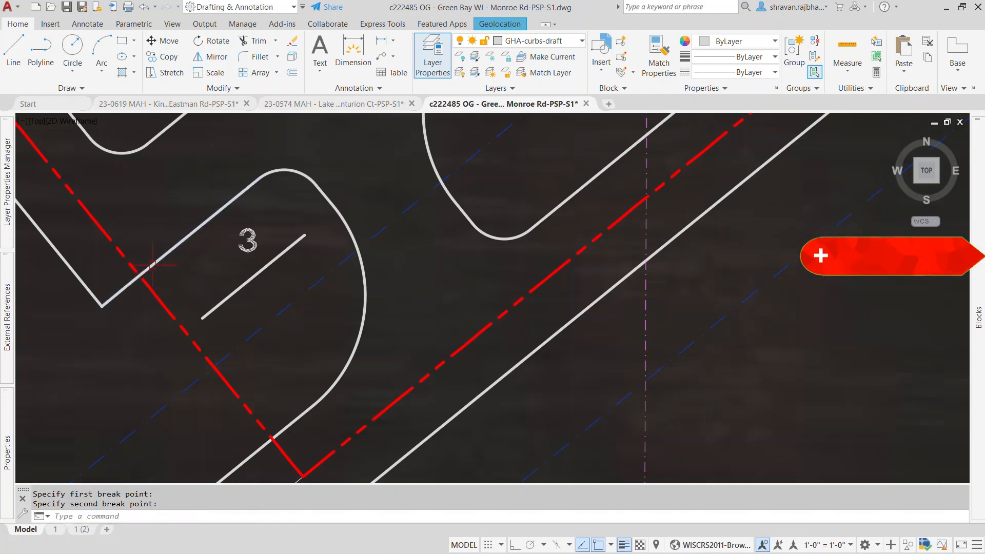
Check the split beside the 3-space row by selecting the curb piece on each side, and inspect the crossing property line.
key("Escape")
left_click(120, 291)
key("Escape")
left_click(169, 251)
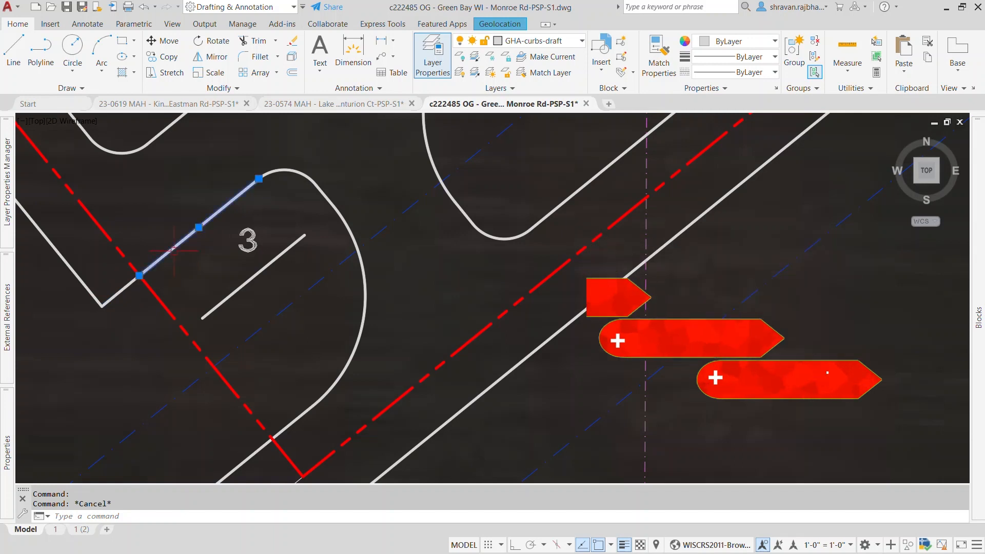
middle_click_drag(203, 269, 293, 295)
key("Escape")
left_click(219, 308)
key("Escape")
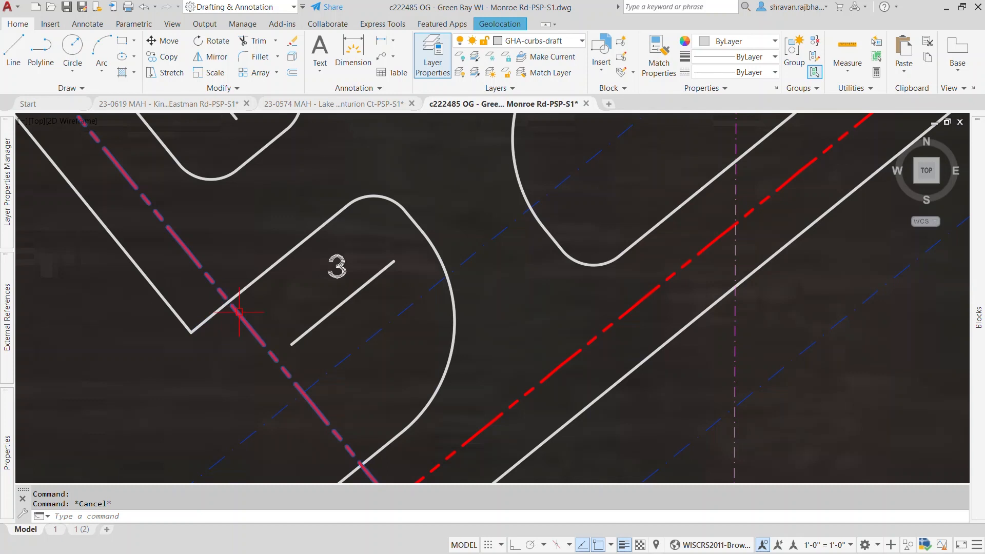
left_click(239, 312)
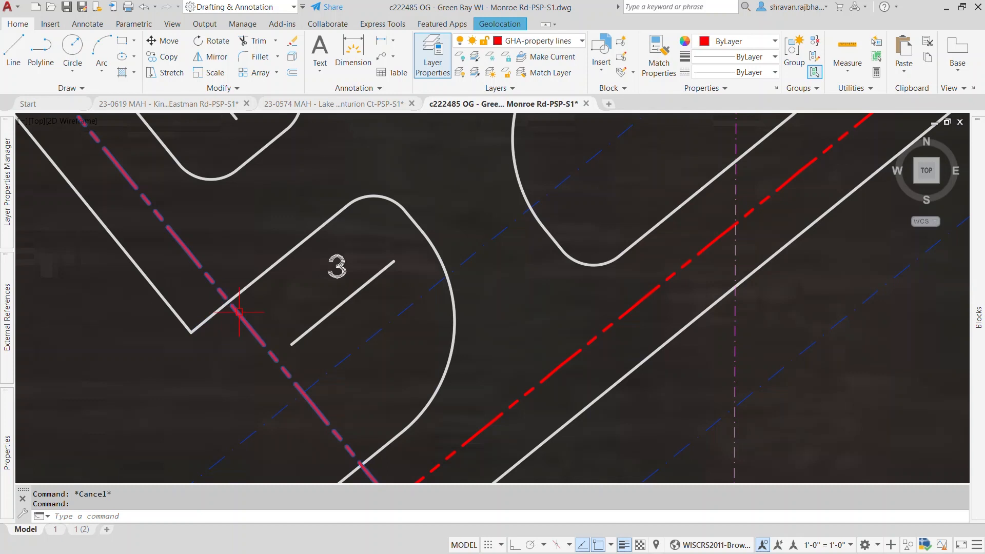
scroll(239, 311, "down", 6)
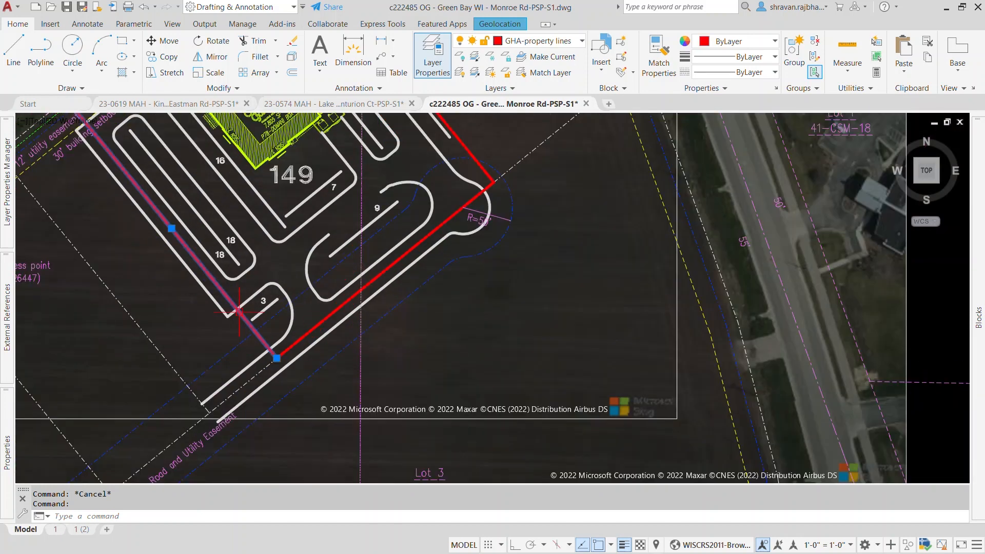
scroll(276, 366, "up", 8)
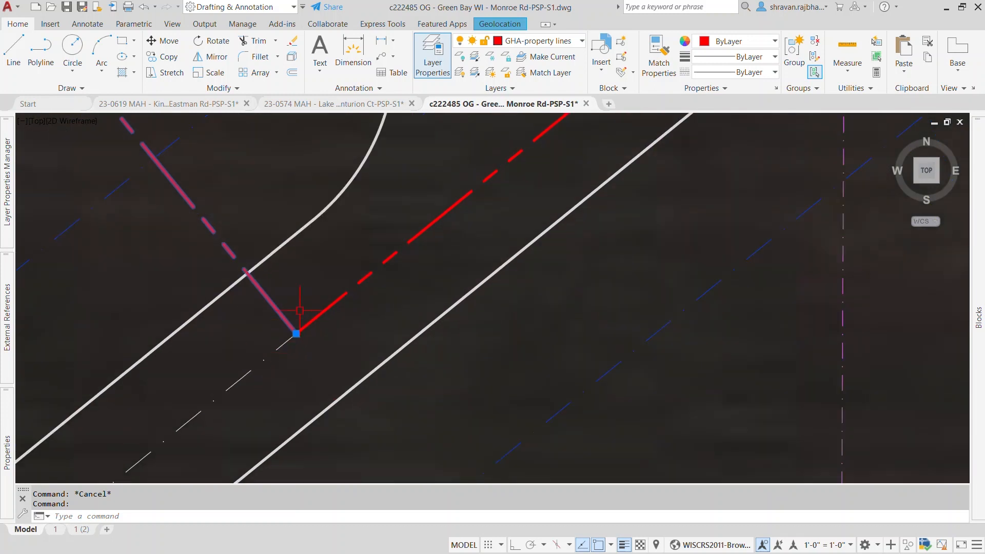
key("Escape")
Use BREAK with the First point option to split the driveway curb line below the 3-space row where it crosses the property line.
left_click(276, 289)
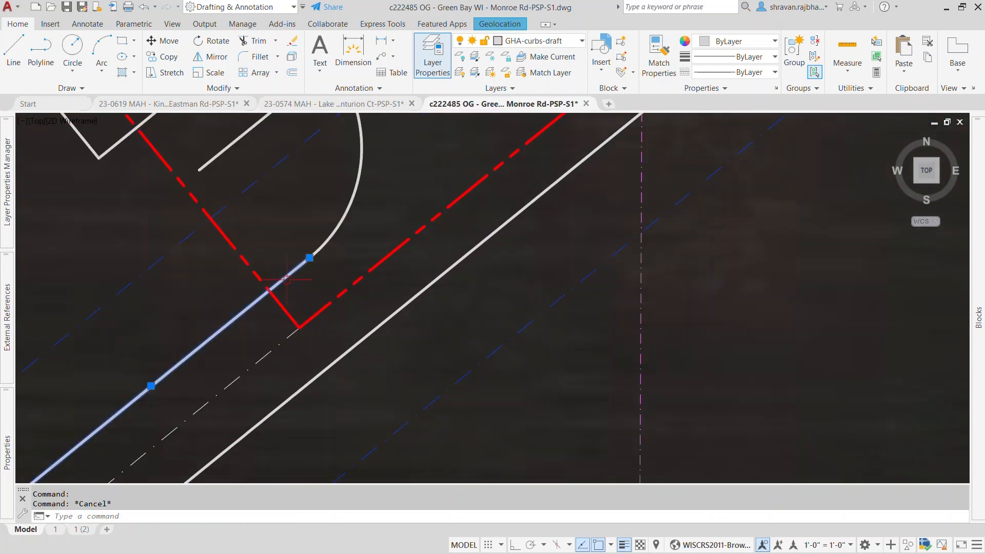
mouse_move(319, 334)
middle_mouse_down()
mouse_move(426, 242)
mouse_move(425, 266)
middle_mouse_up()
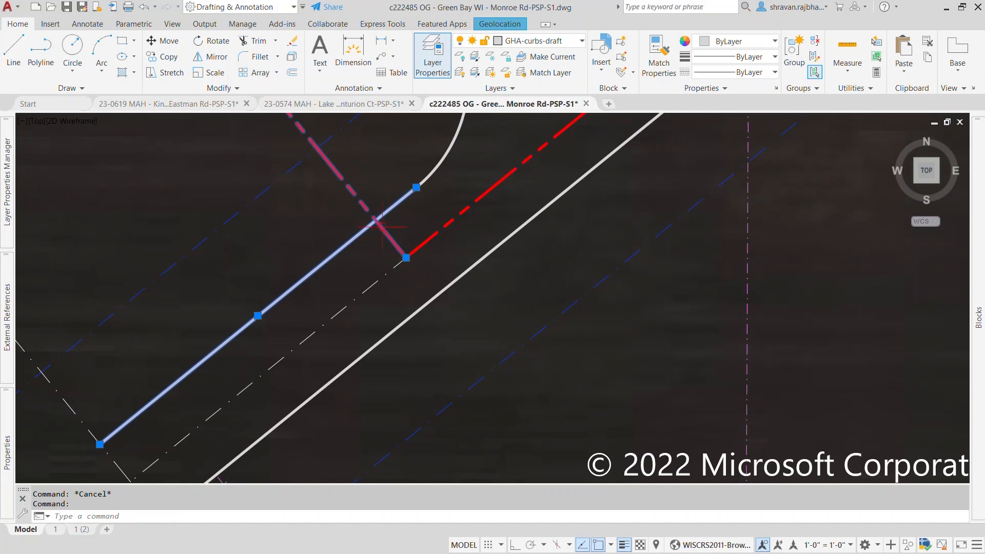
key("Escape")
key("Escape")
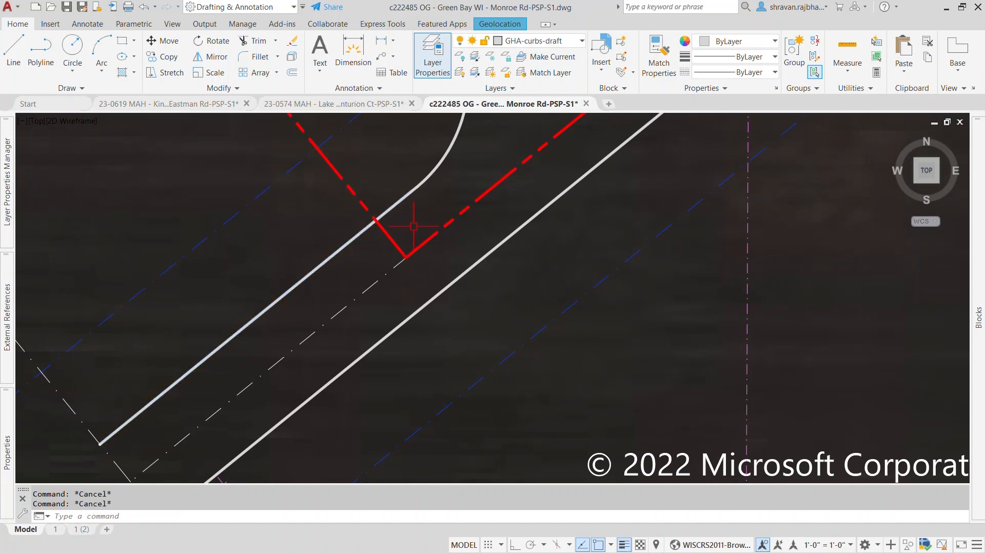
type("BR")
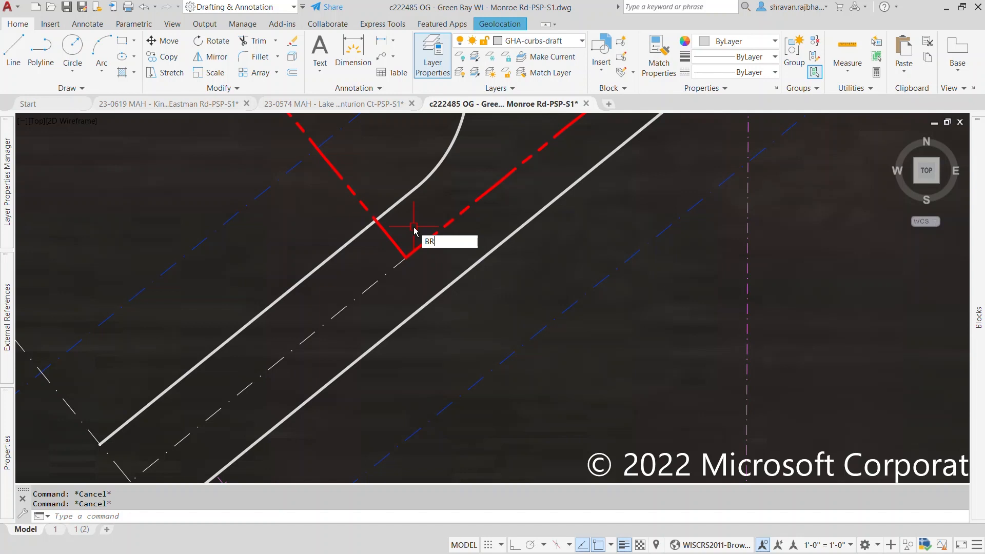
key("Return")
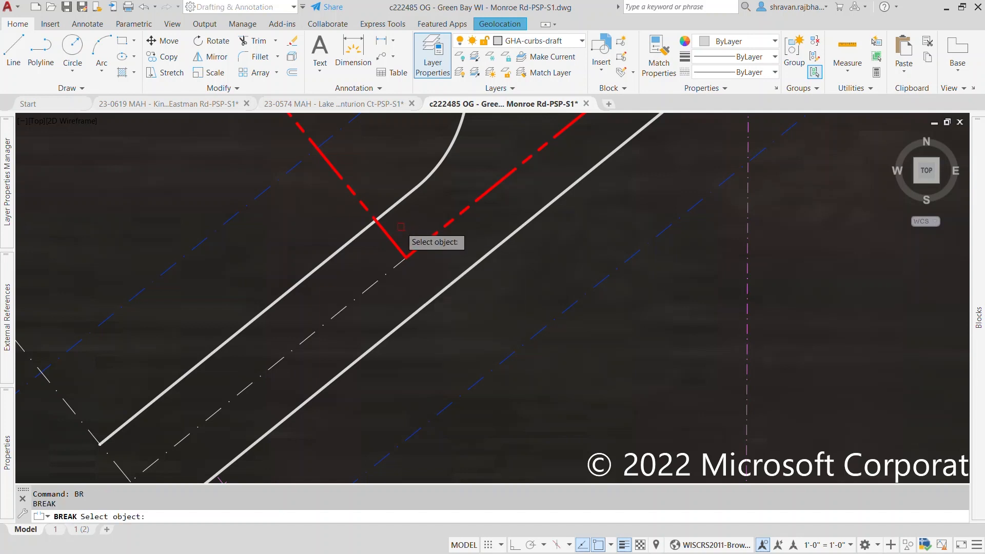
left_click(394, 205)
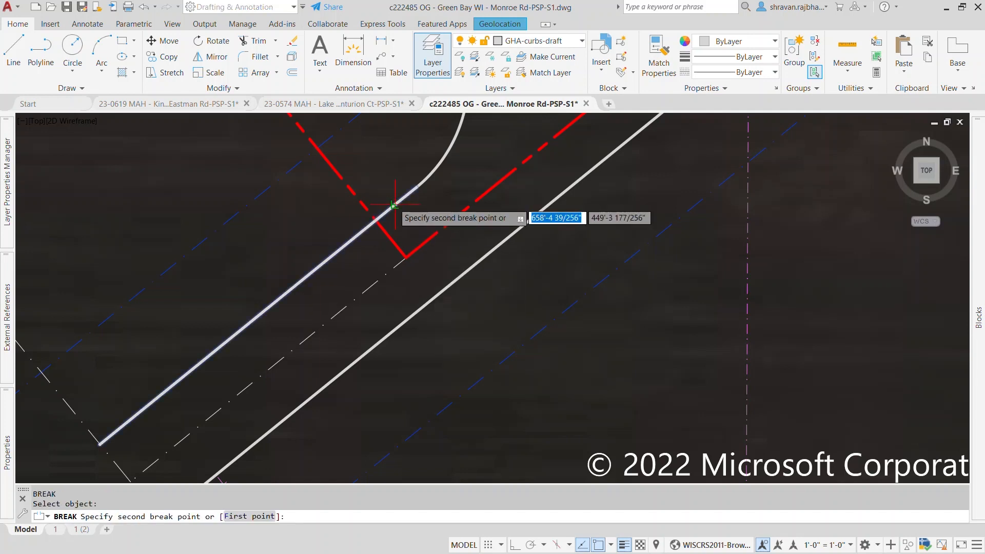
type("F")
key("Return")
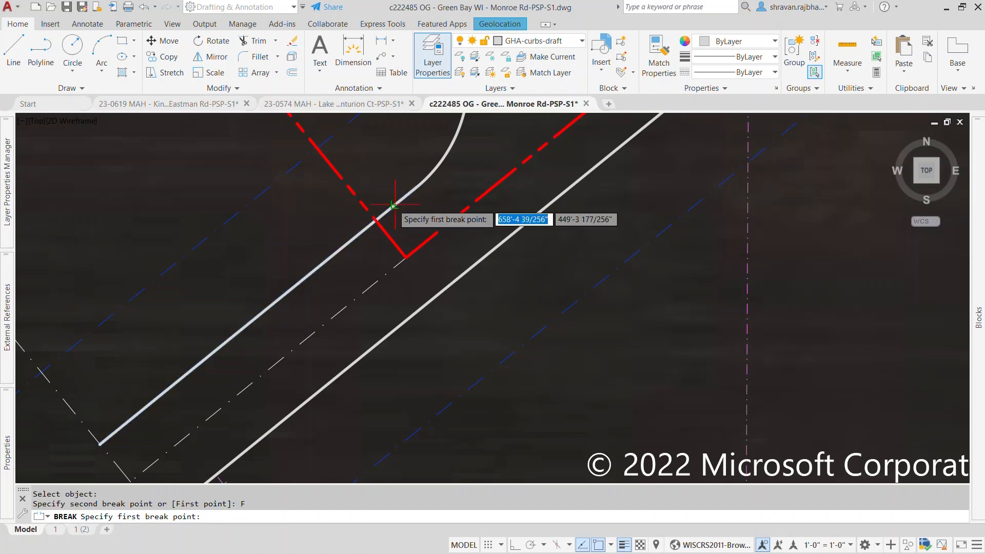
left_click(375, 220)
left_click(377, 219)
Check the driveway curb split by selecting the piece on each side of the property line, and review the surrounding curbs.
left_click(395, 204)
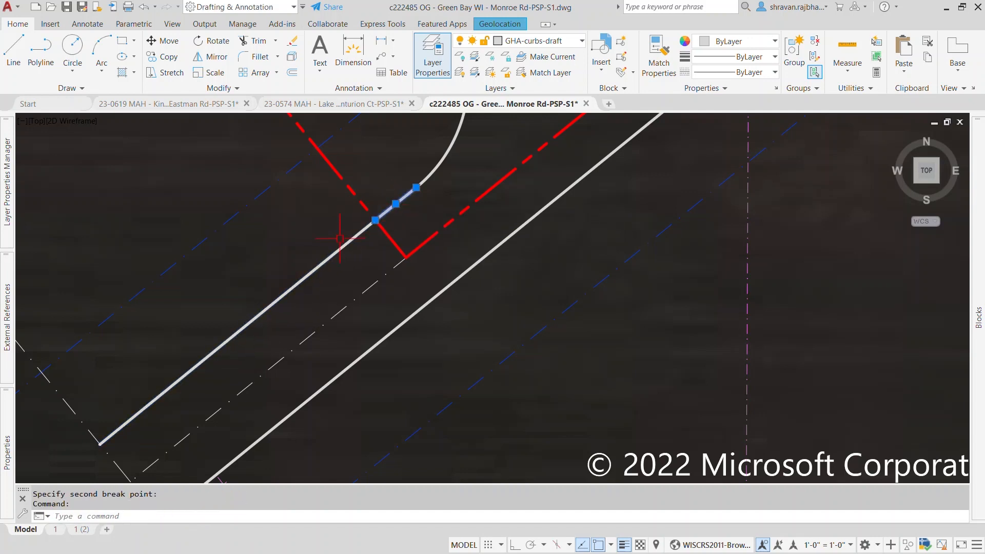
key("Escape")
left_click(354, 232)
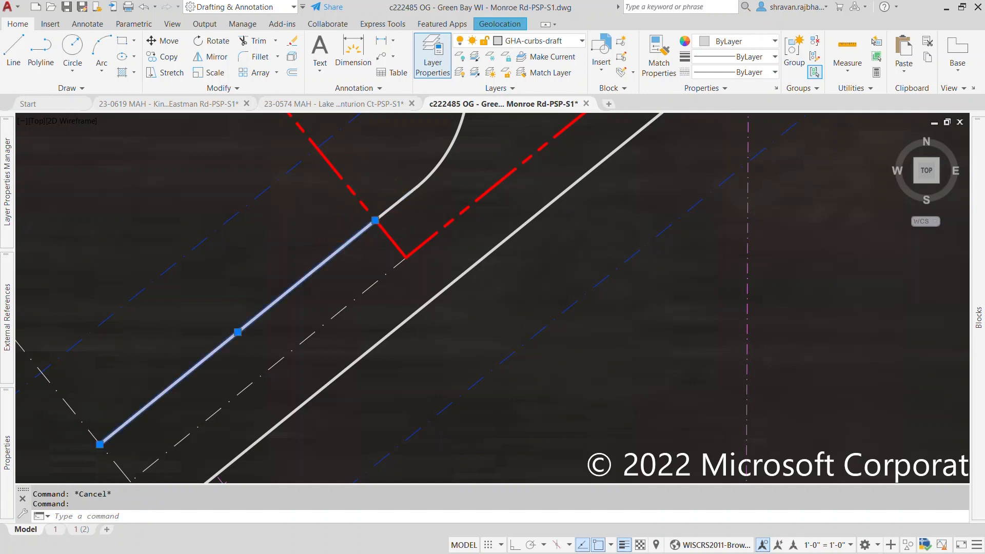
scroll(378, 215, "up", 5)
key("Escape")
scroll(400, 235, "down", 5)
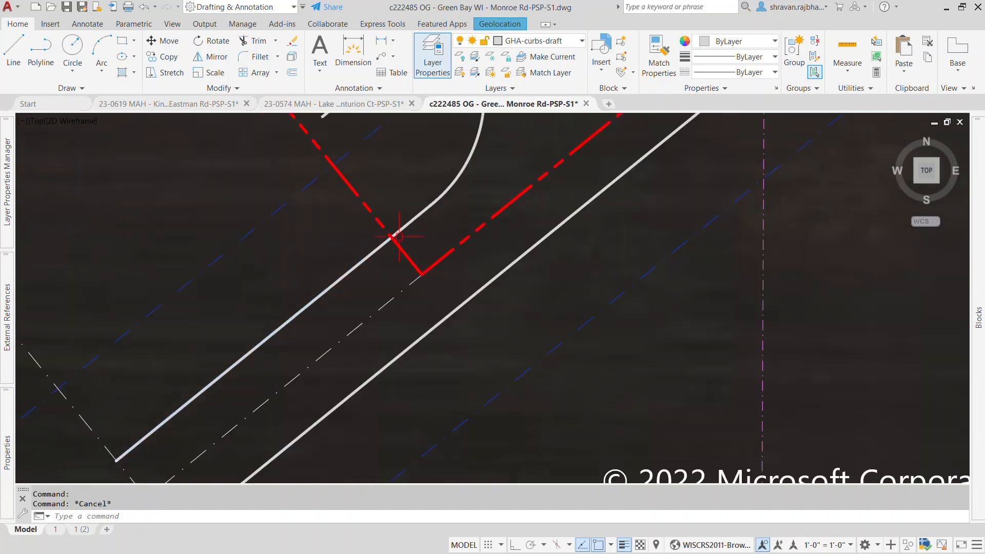
mouse_move(410, 280)
middle_mouse_down()
mouse_move(433, 354)
mouse_move(431, 345)
middle_mouse_up()
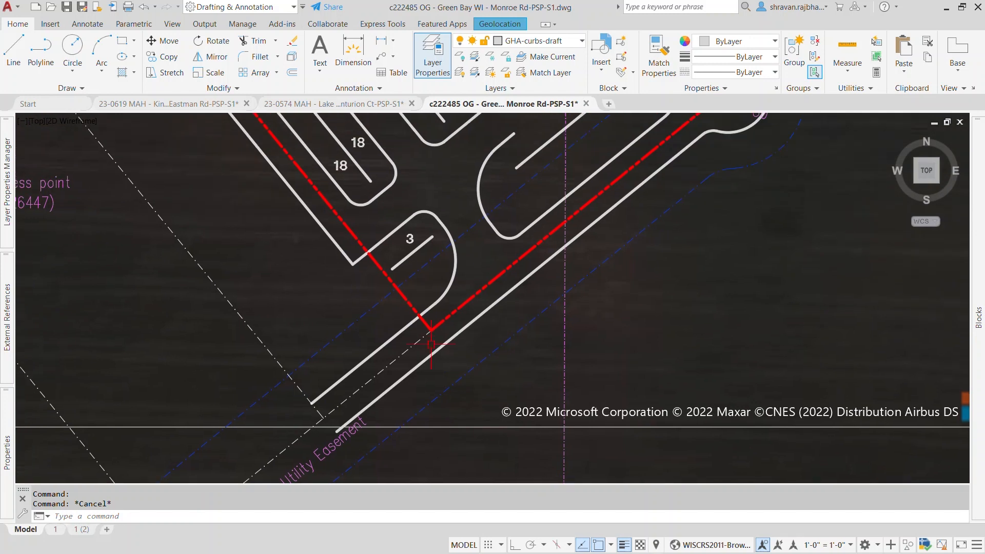
middle_click_drag(458, 286, 484, 343)
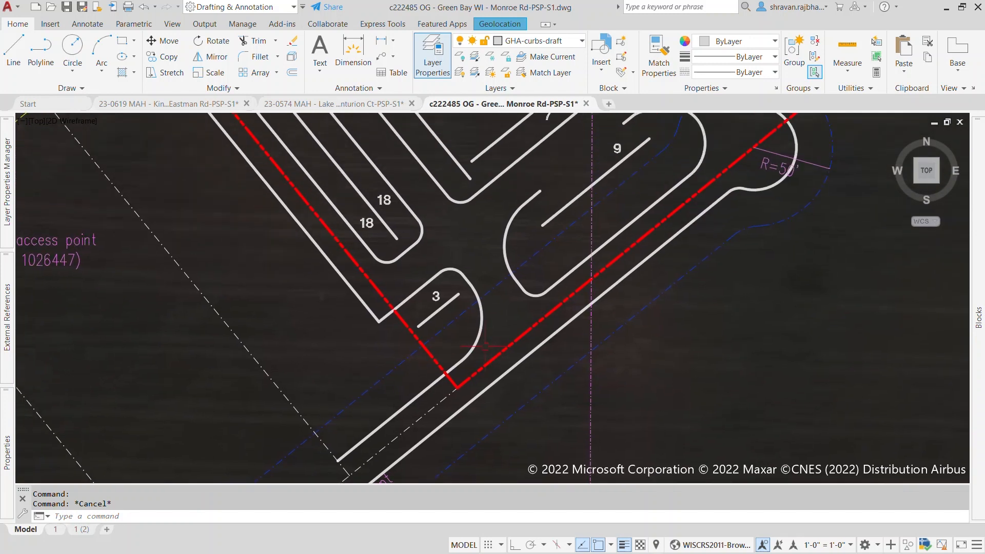
scroll(498, 354, "up", 2)
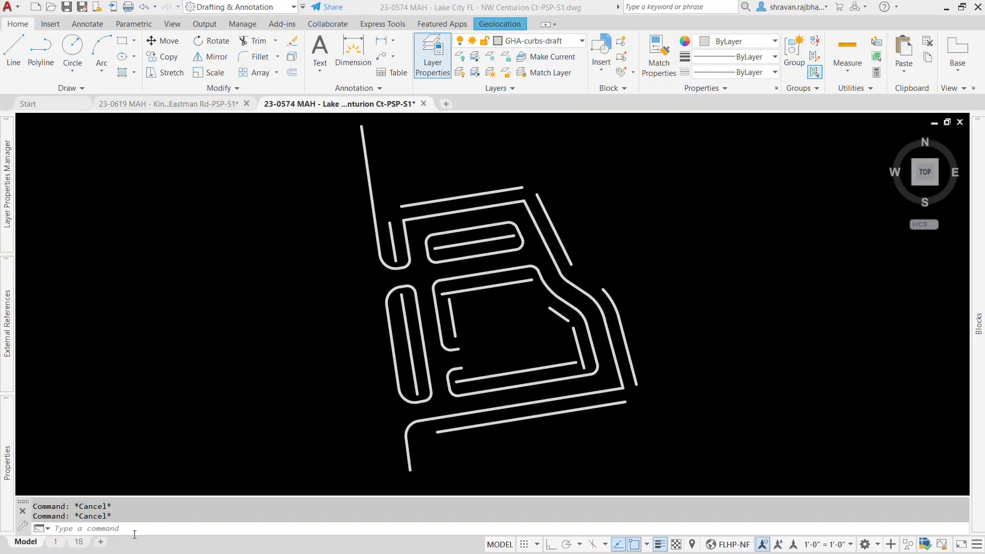
Explode the outer perimeter curb polyline into separate segments, and check its upper straight run by selecting it.
left_click(477, 209)
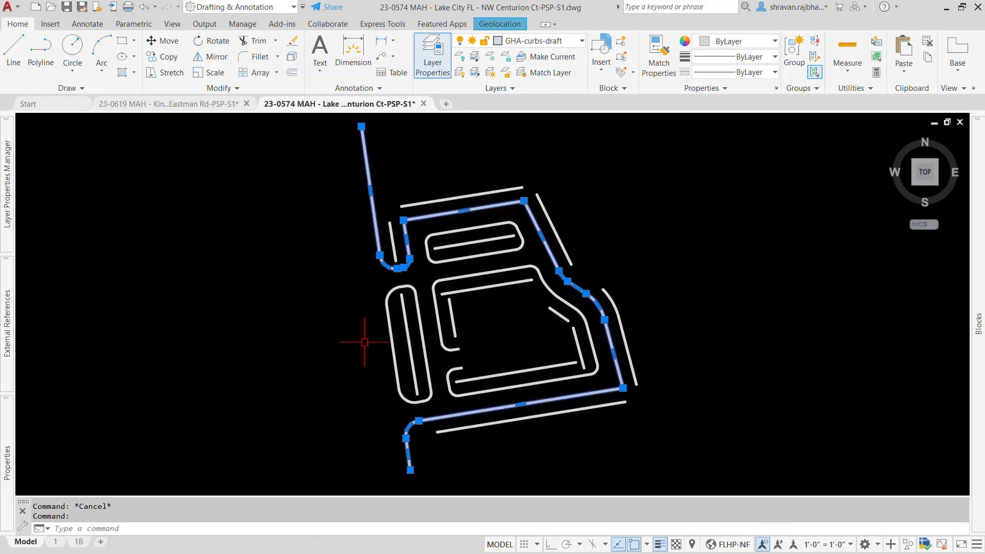
key("Escape")
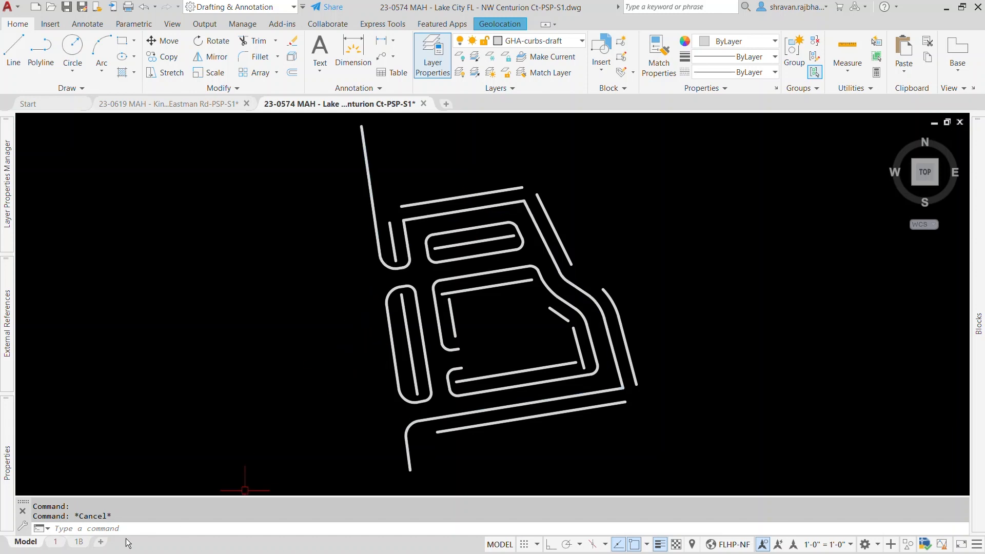
type("EXPLODE")
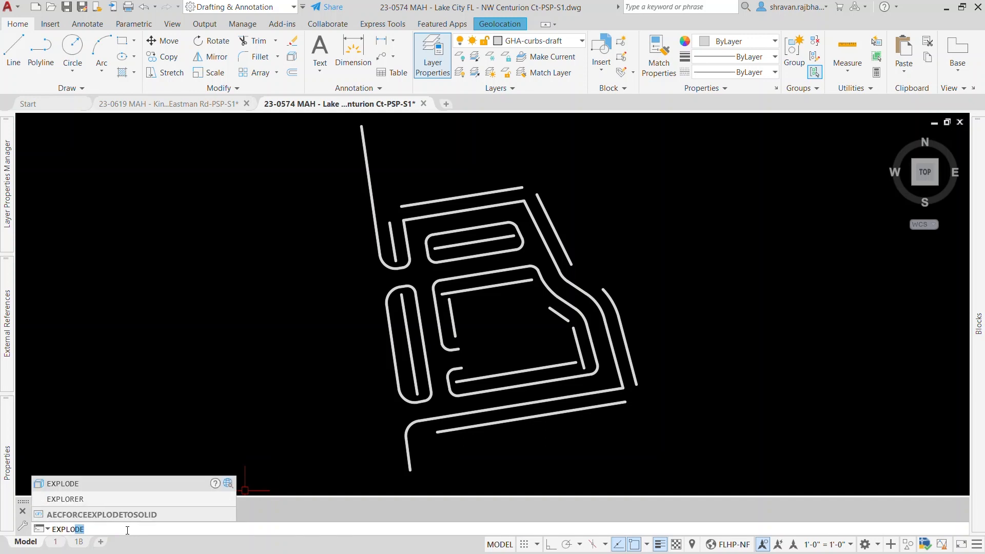
key("Return")
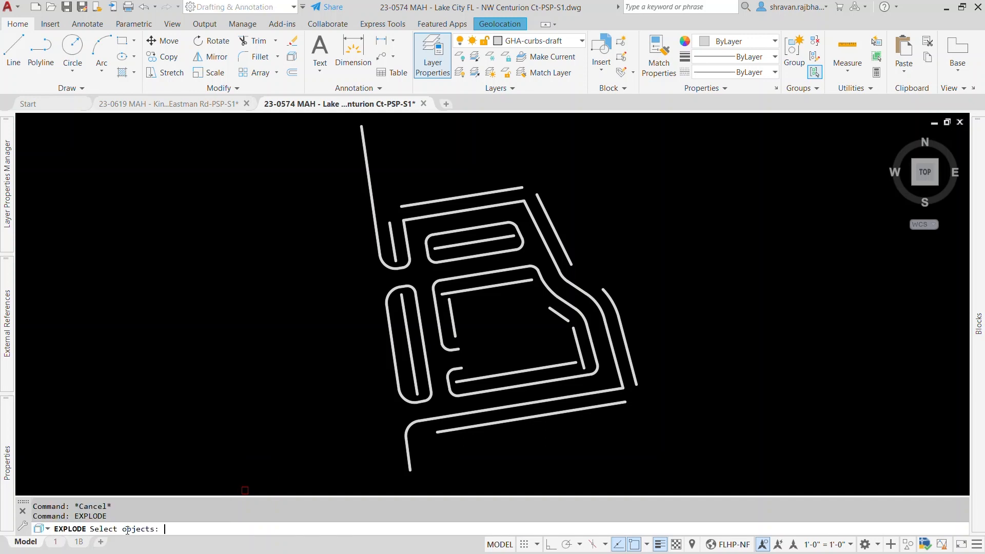
left_click(429, 214)
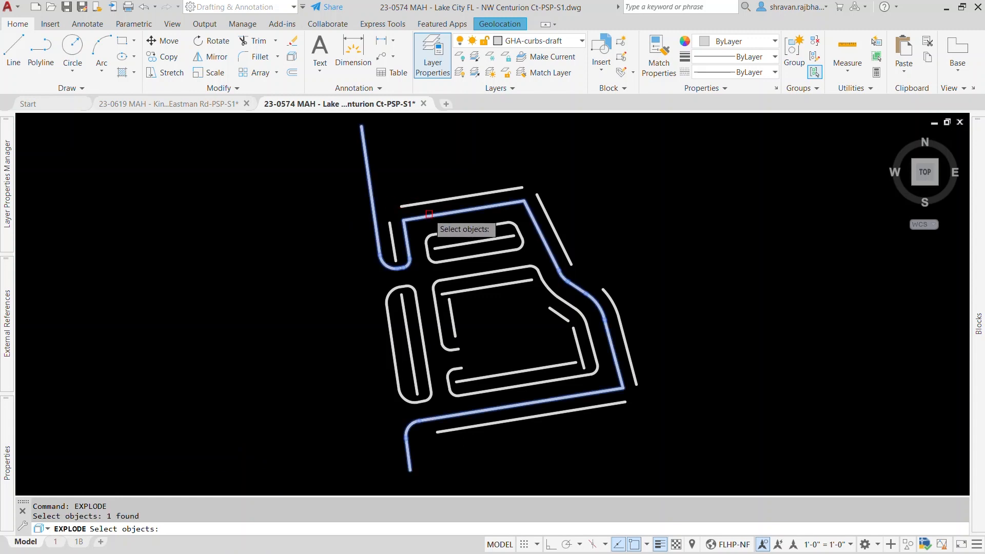
key("Return")
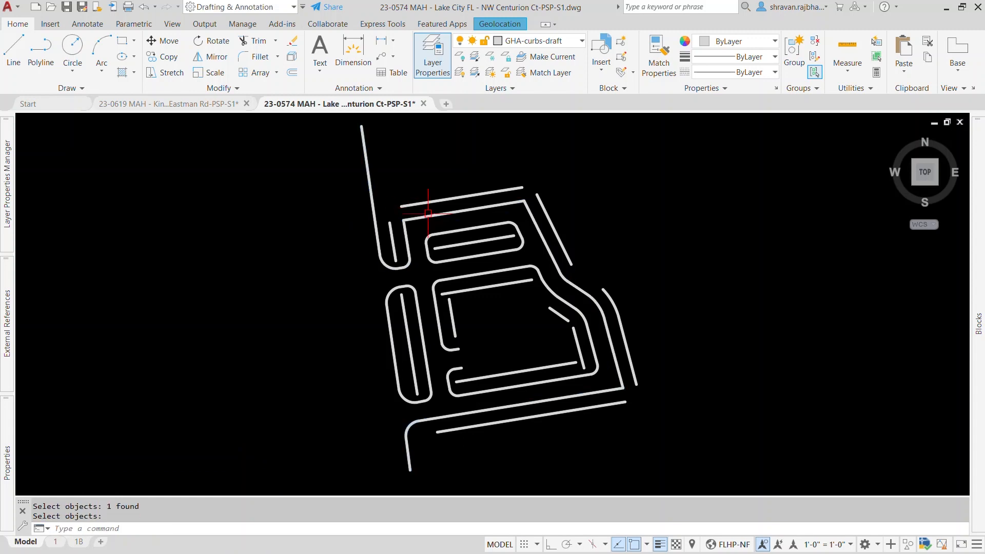
left_click(420, 217)
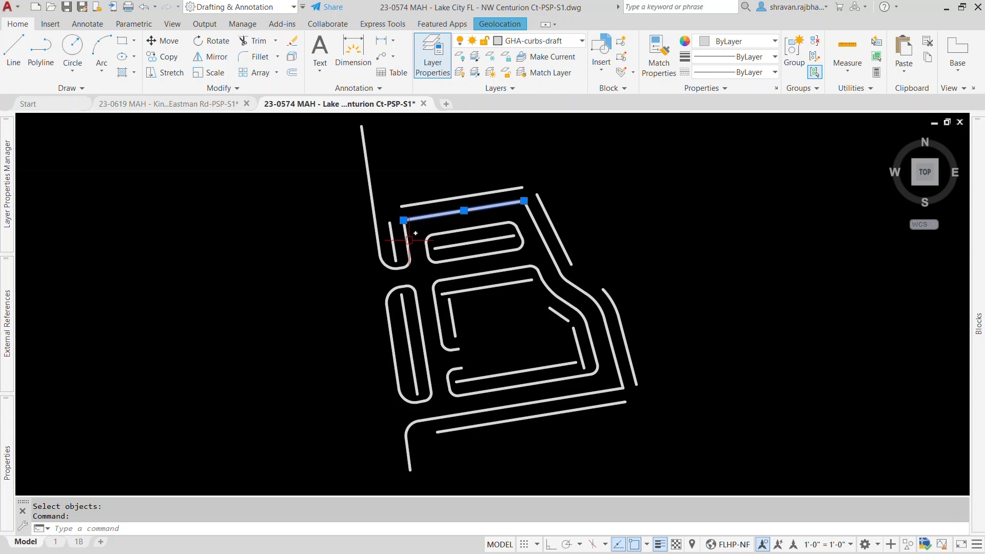
key("Escape")
key("Escape")
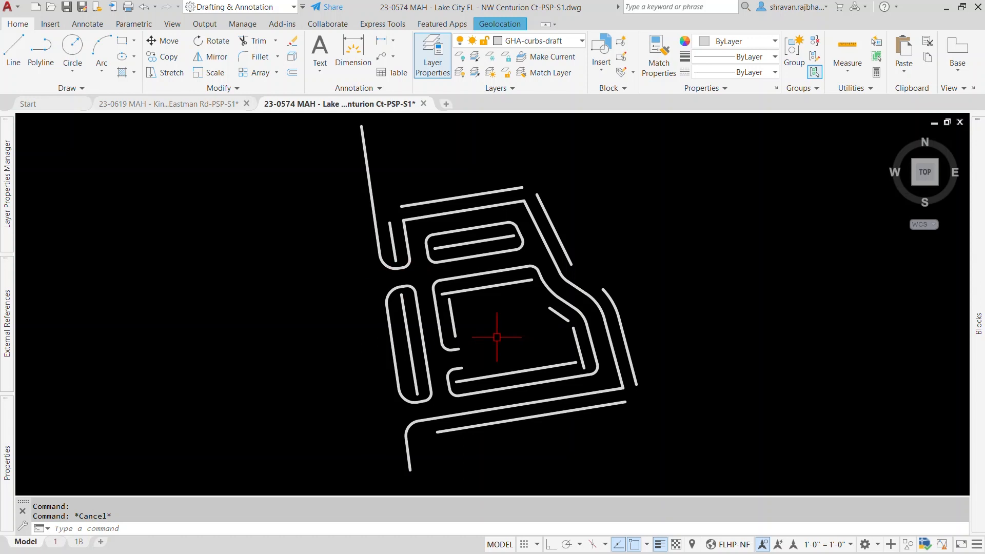
Turn all layers back on with LAYON and return to the building and its surrounding parking.
left_click(130, 530)
type("LAYON")
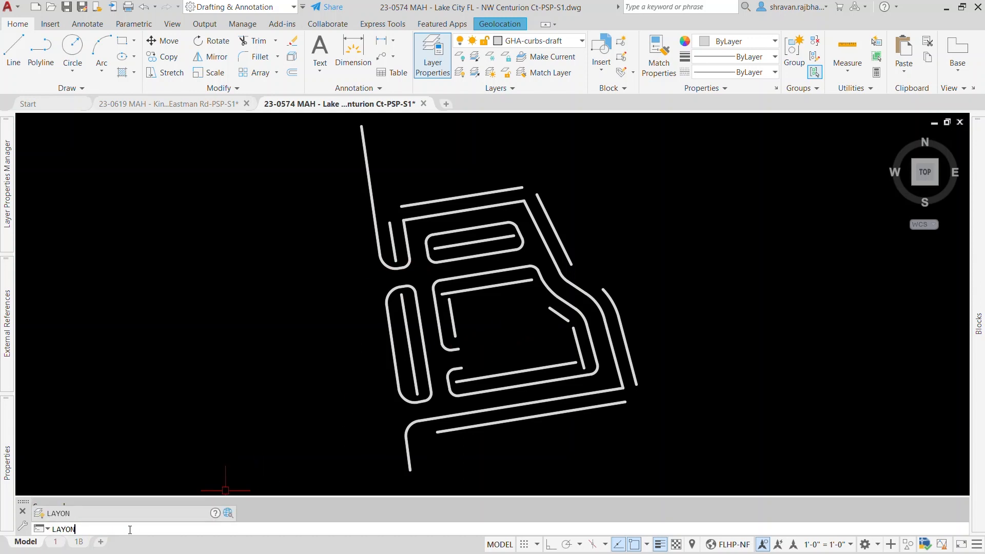
key("Return")
scroll(516, 278, "up", 5)
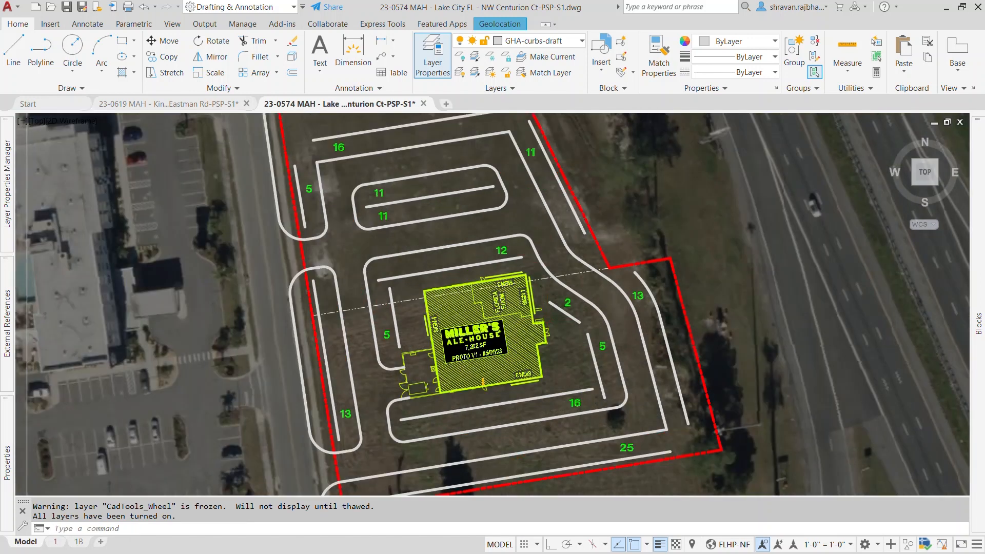
Select the Miller's Ale House building block and inspect how its walls, hatch, signs and service yard select together.
left_click(534, 332)
scroll(415, 308, "down", 5)
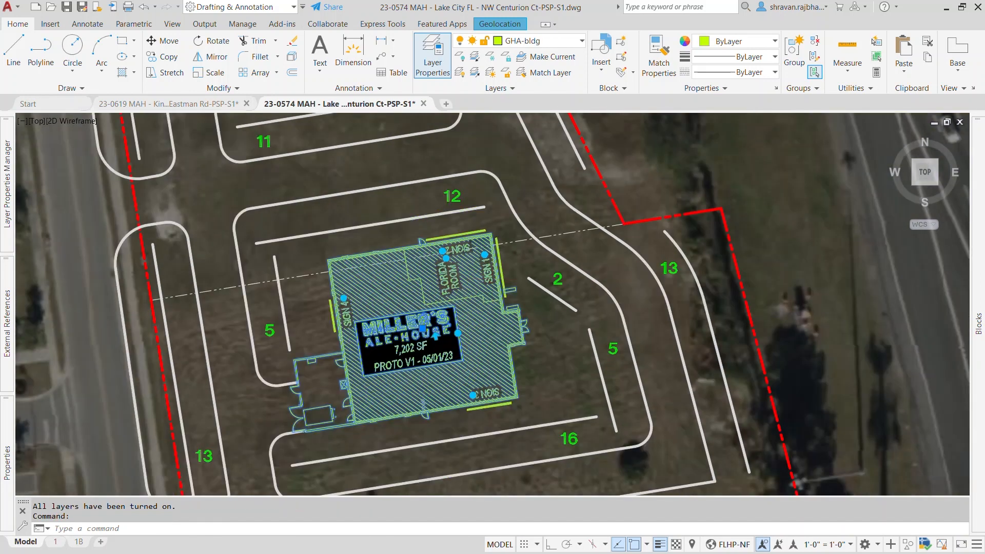
scroll(419, 344, "up", 3)
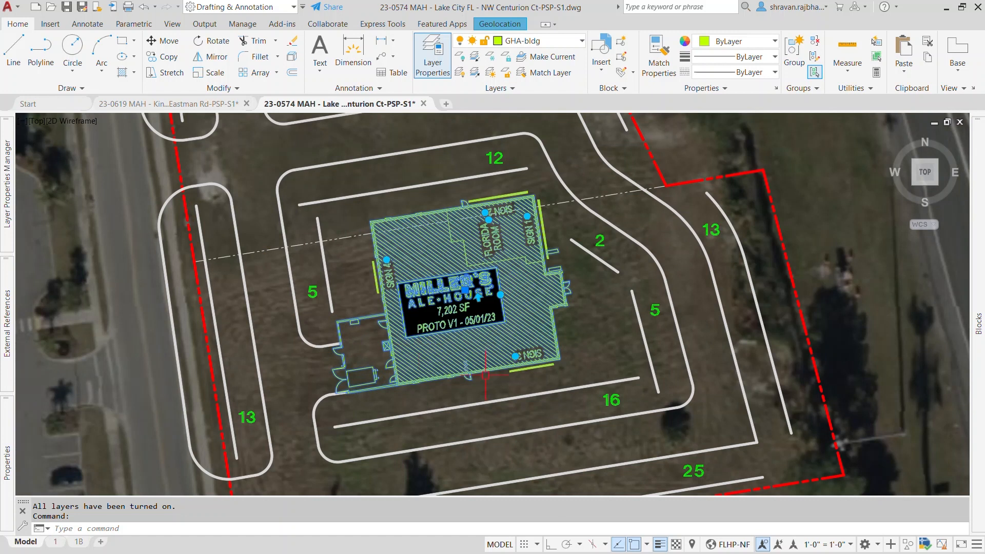
scroll(522, 331, "up", 2)
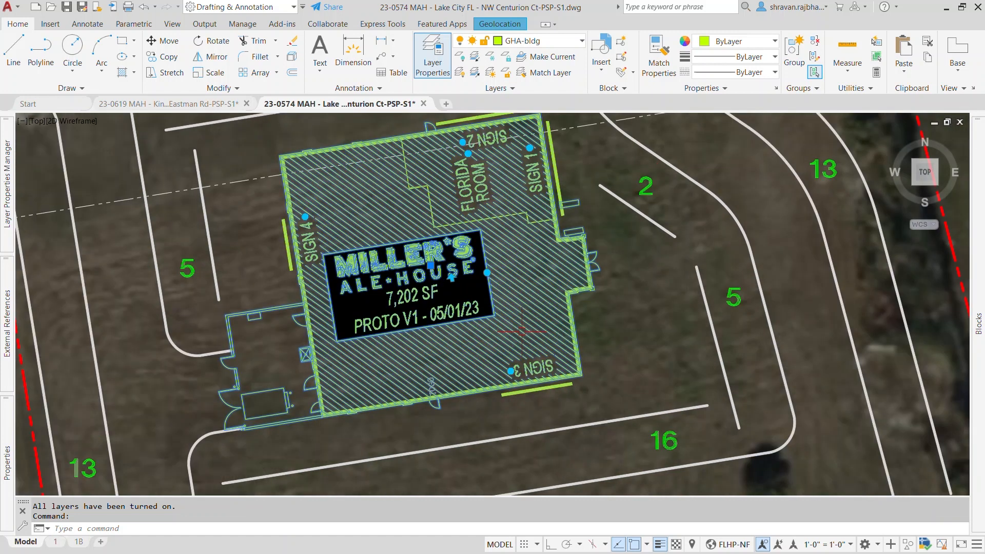
scroll(282, 410, "up", 4)
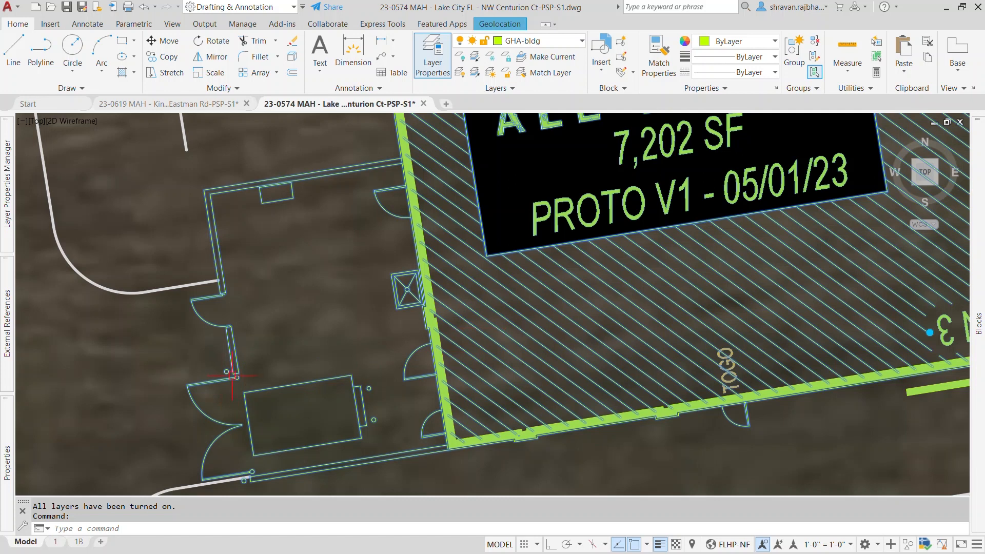
key("Escape")
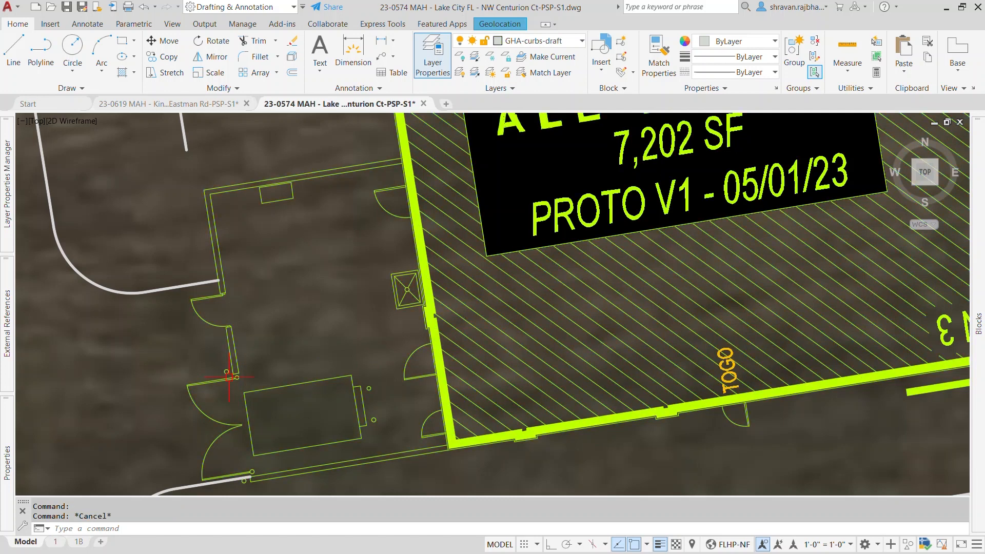
Explode the Miller's Ale House building block into its component objects.
type("EXPLODE")
key("Return")
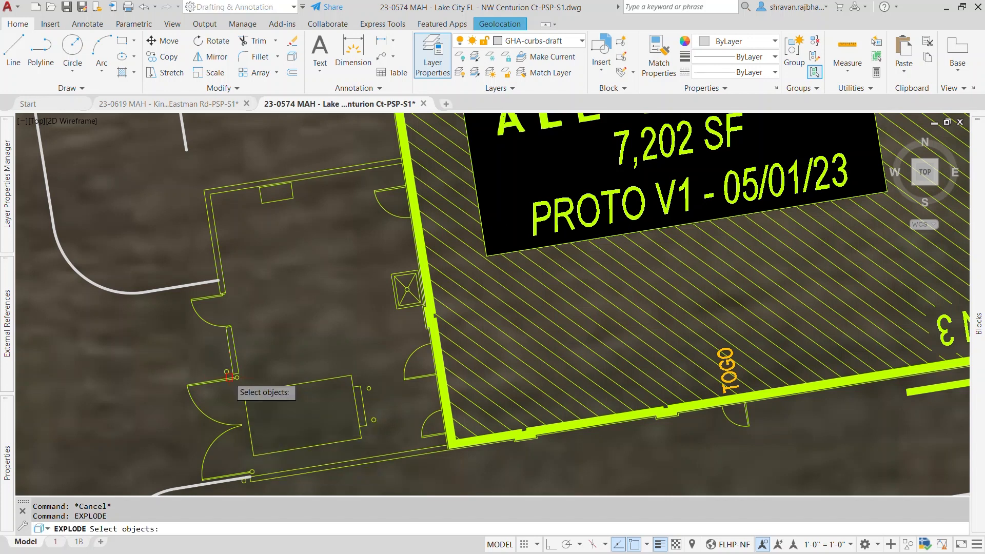
left_click(229, 378)
key("Return")
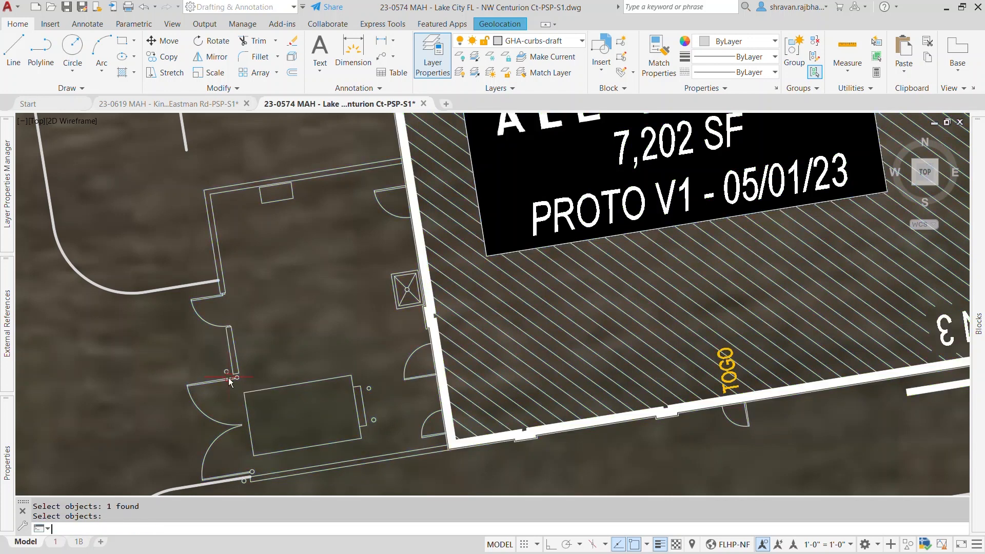
Check the exploded service yard by selecting its short wall piece, inner rectangle and outer wall one at a time.
left_click(229, 365)
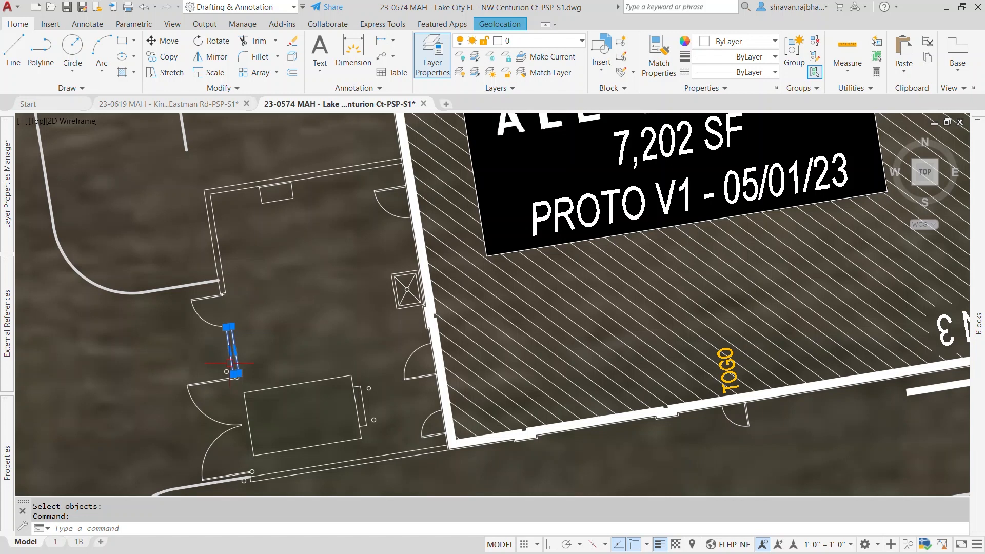
key("Escape")
left_click(255, 392)
key("Escape")
left_click(222, 272)
key("Escape")
Undo the explode of the building block and clear the selection.
key("ctrl+z")
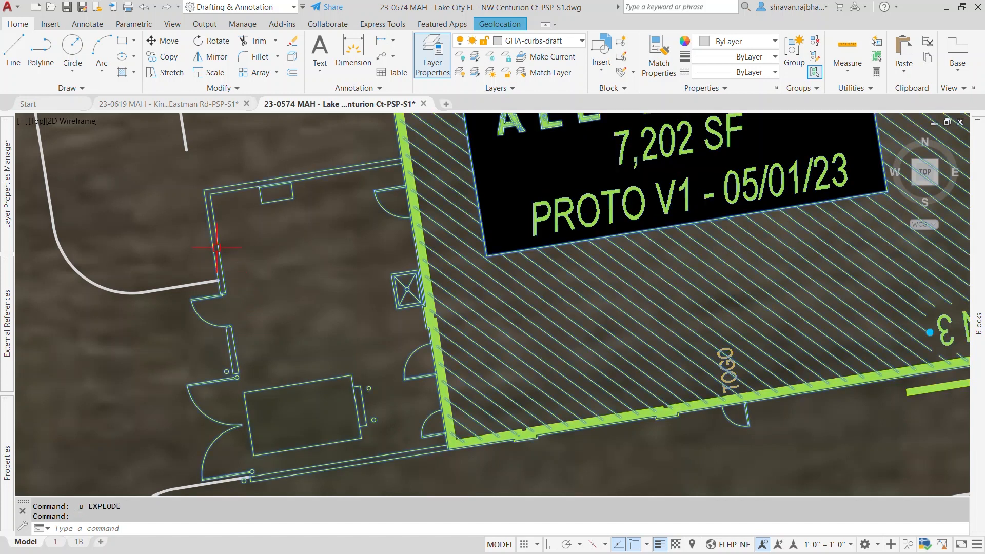
scroll(244, 339, "down", 2)
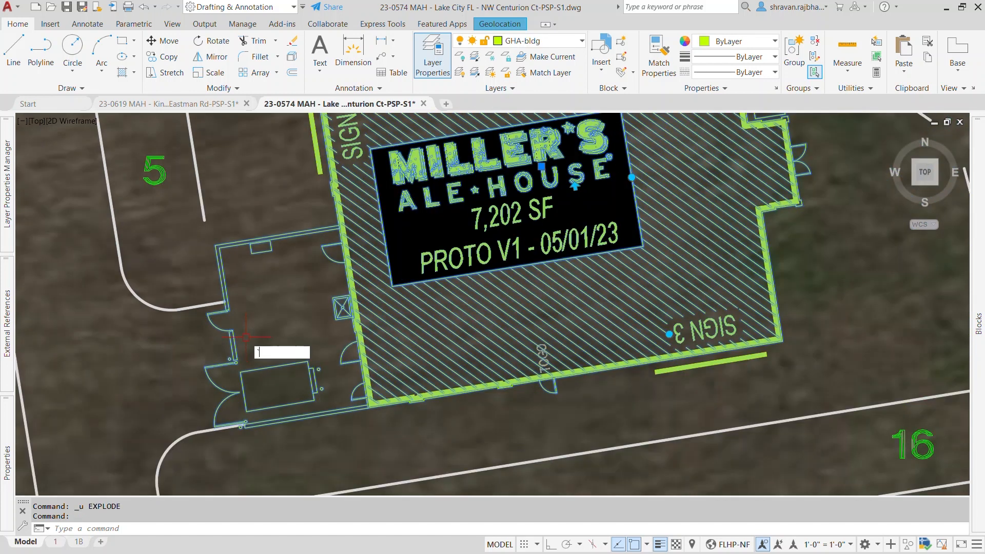
key("Escape")
key("Escape")
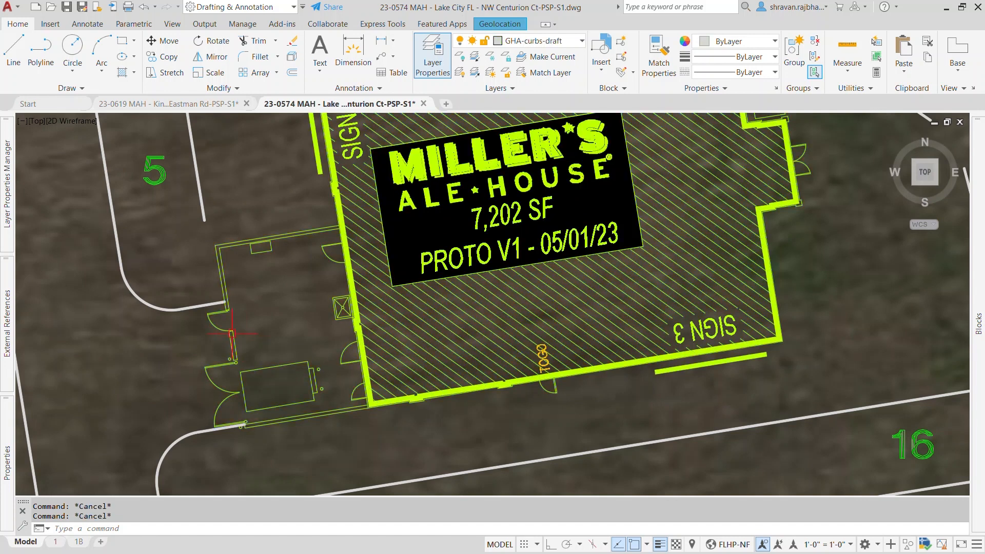
Review the drawing's layer list, and examine the layer, color and other properties of the building block.
mouse_move(6, 182)
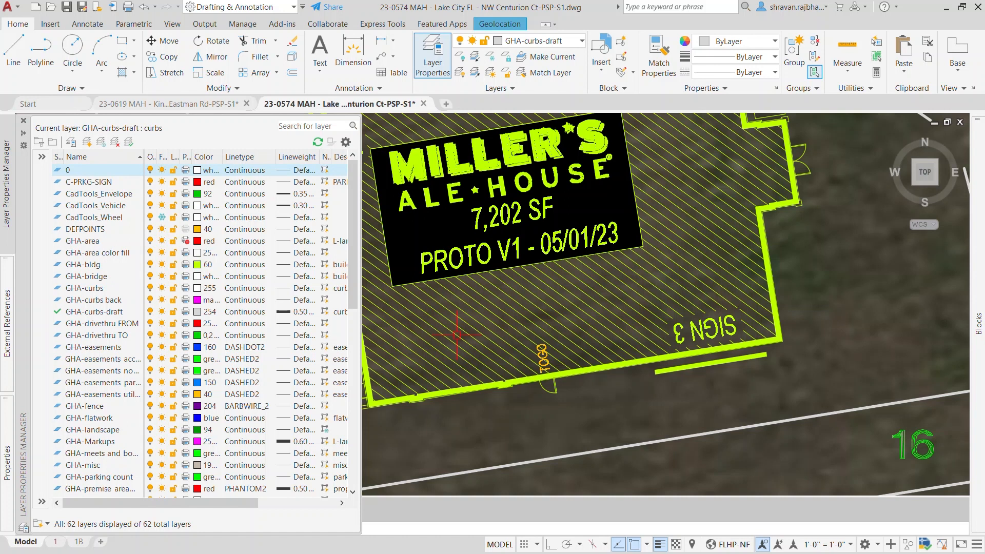
scroll(435, 336, "down", 2)
scroll(306, 357, "up", 4)
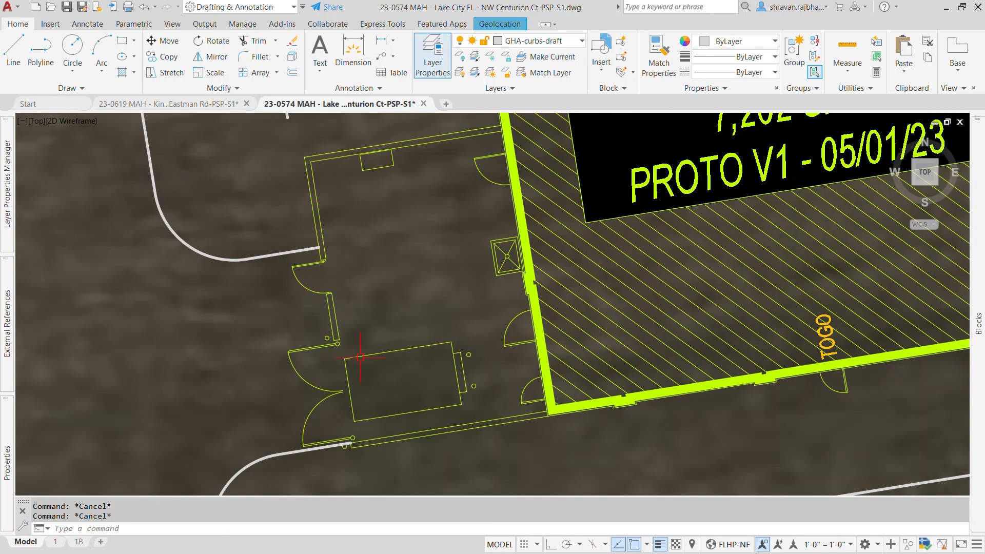
left_click(361, 358)
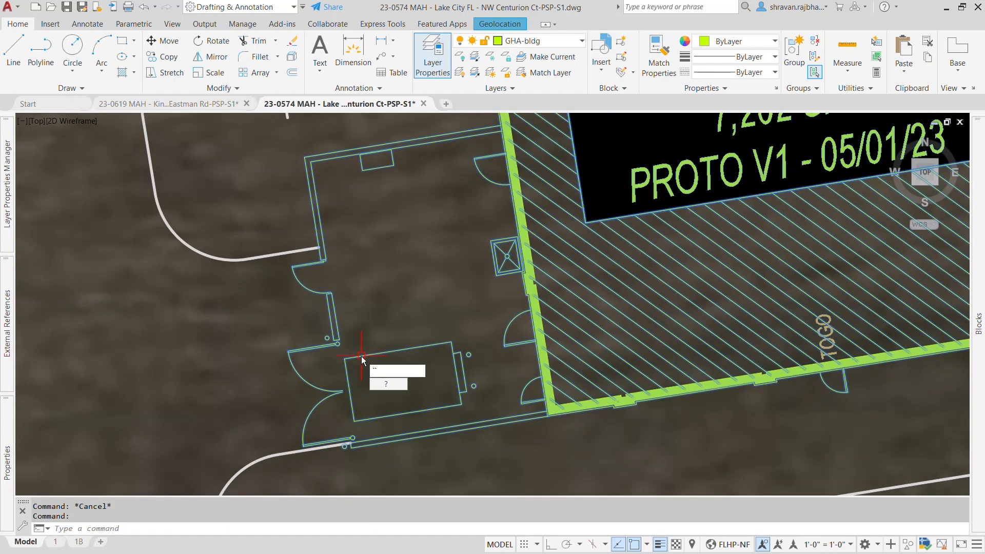
key("Escape")
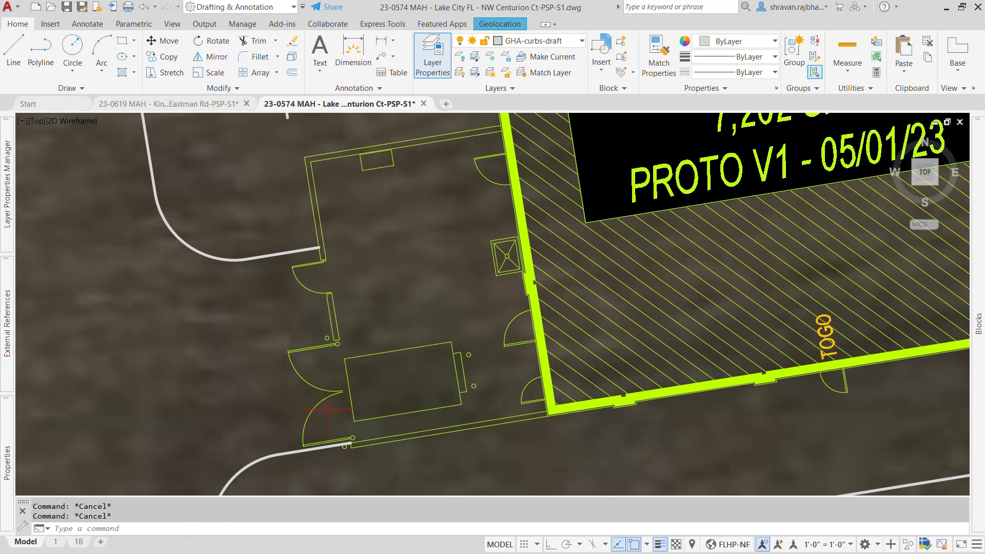
left_click(352, 403)
mouse_move(4, 457)
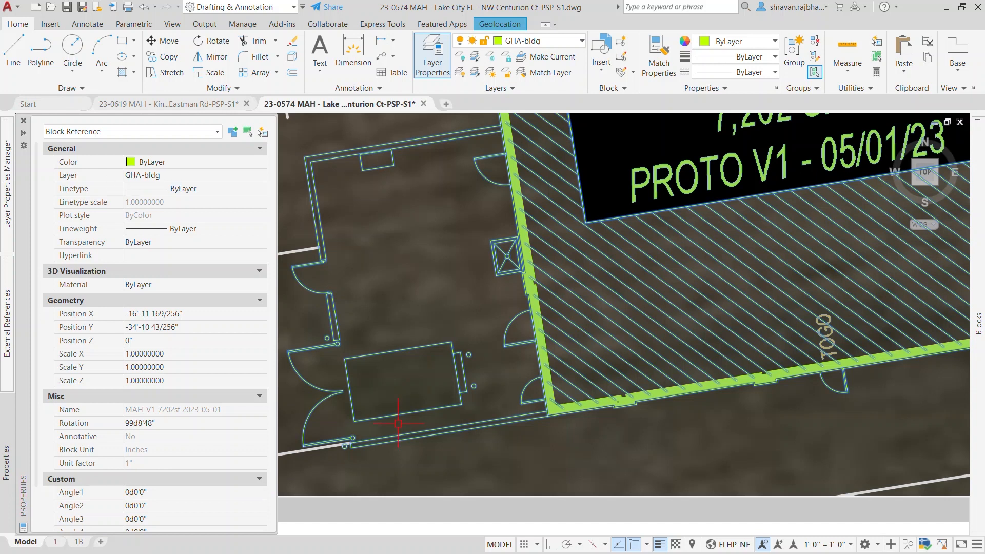
key("Escape")
key("Escape")
Explode the building block again, picking it at the rectangle inside the service yard.
type("EXPL")
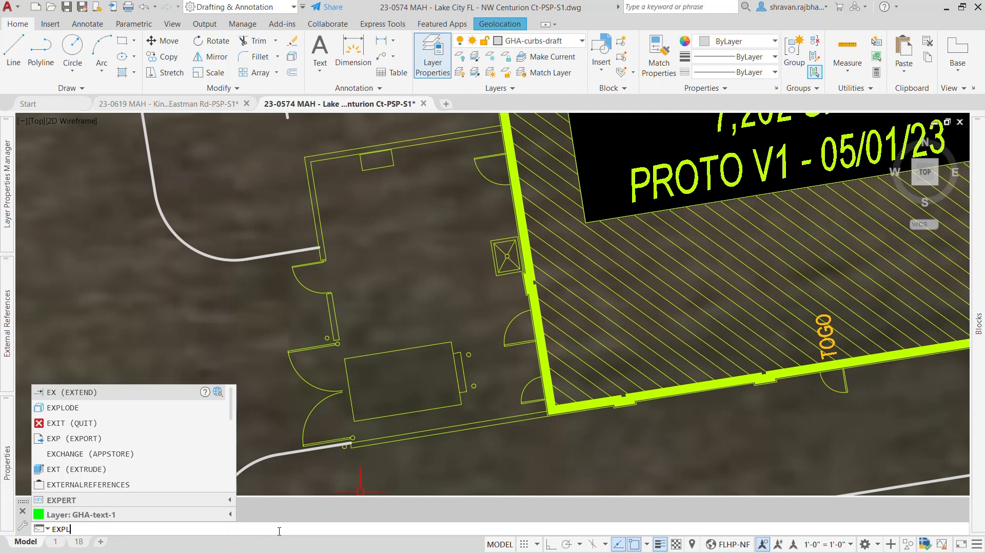
type("O")
key("Return")
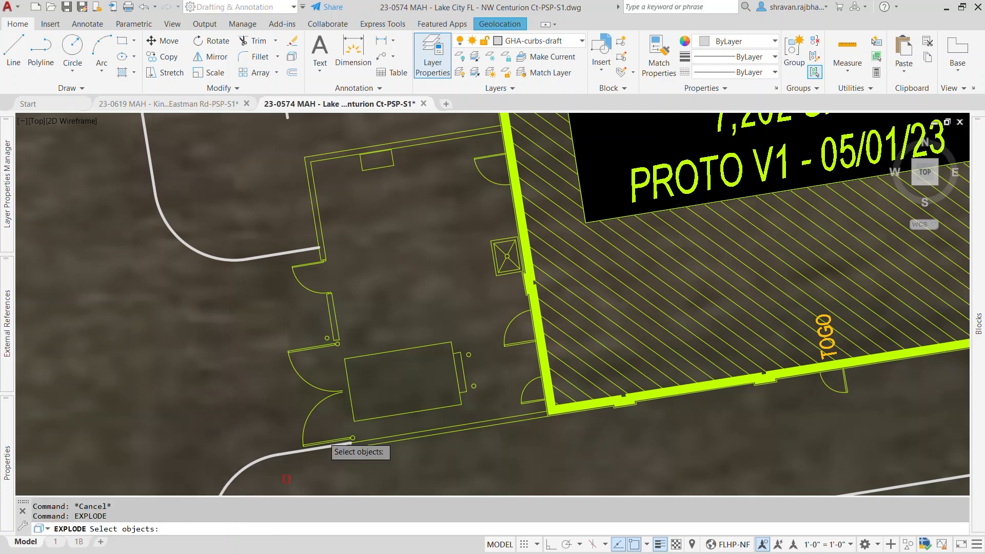
left_click(347, 370)
key("Return")
Check the layer and color properties of the exploded service yard rectangle, and compare them with the layer list.
left_click(347, 371)
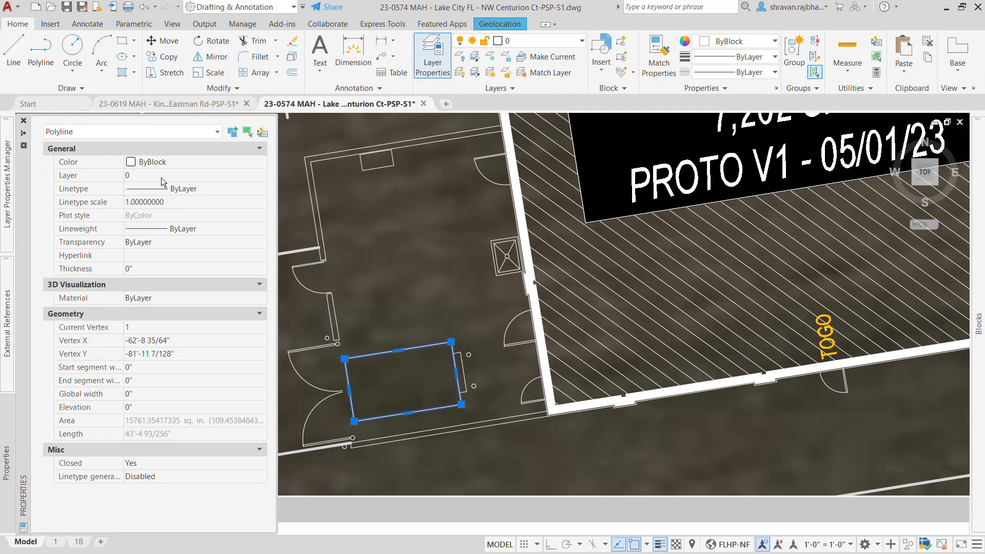
mouse_move(7, 204)
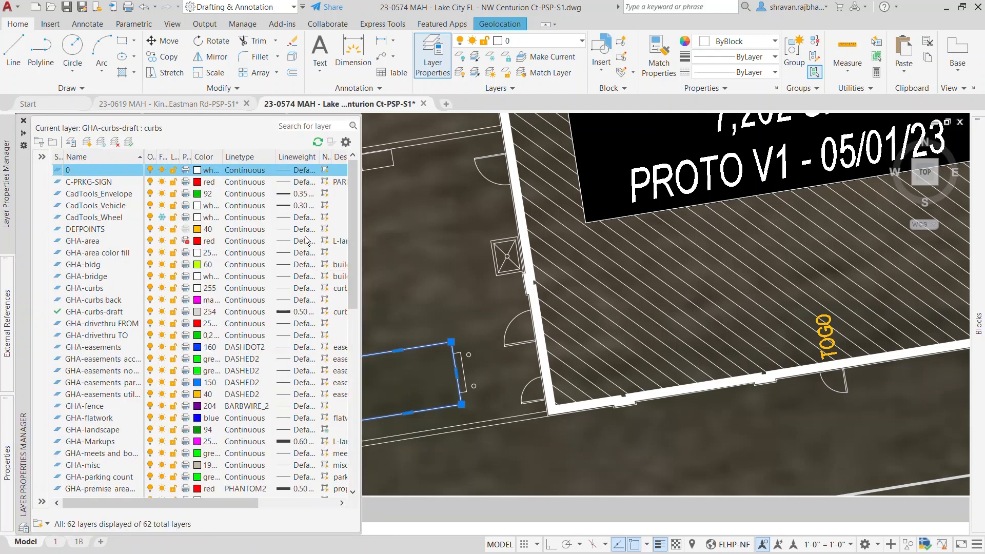
key("Escape")
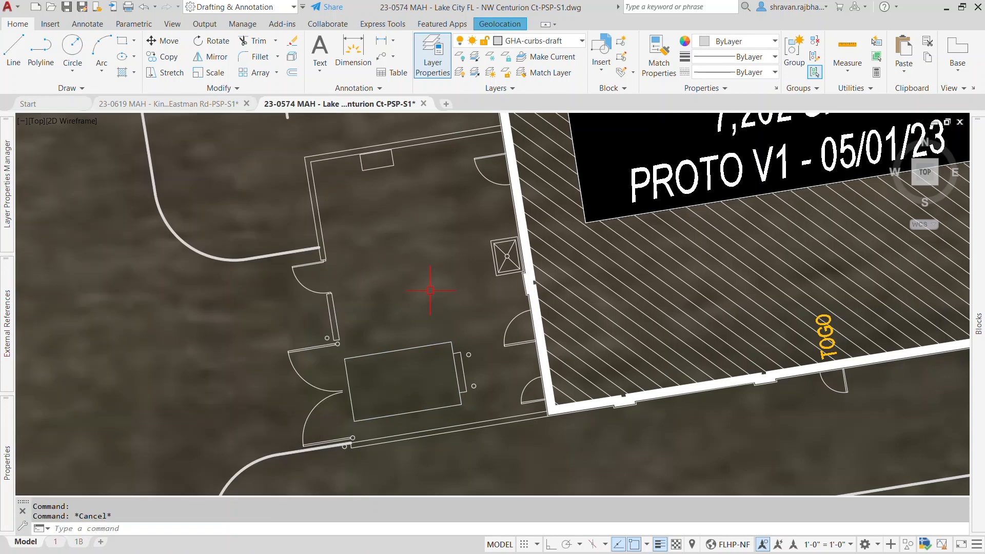
scroll(423, 316, "down", 10)
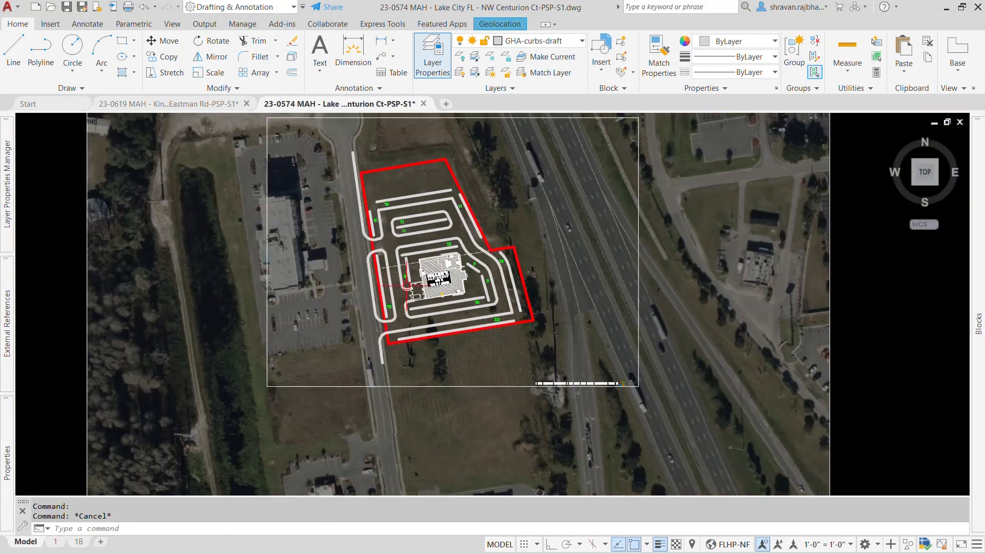
scroll(435, 186, "up", 5)
left_click(522, 190)
key("Escape")
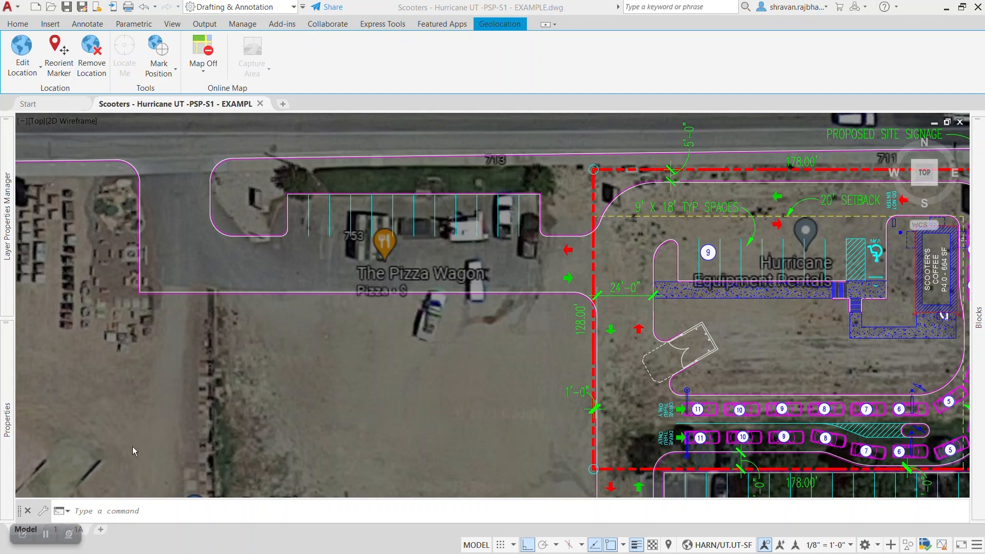
Match the properties of the first parking stripe onto the outer curb line along the head of the stalls, using MATCHPROP.
left_click(106, 511)
left_click(93, 510)
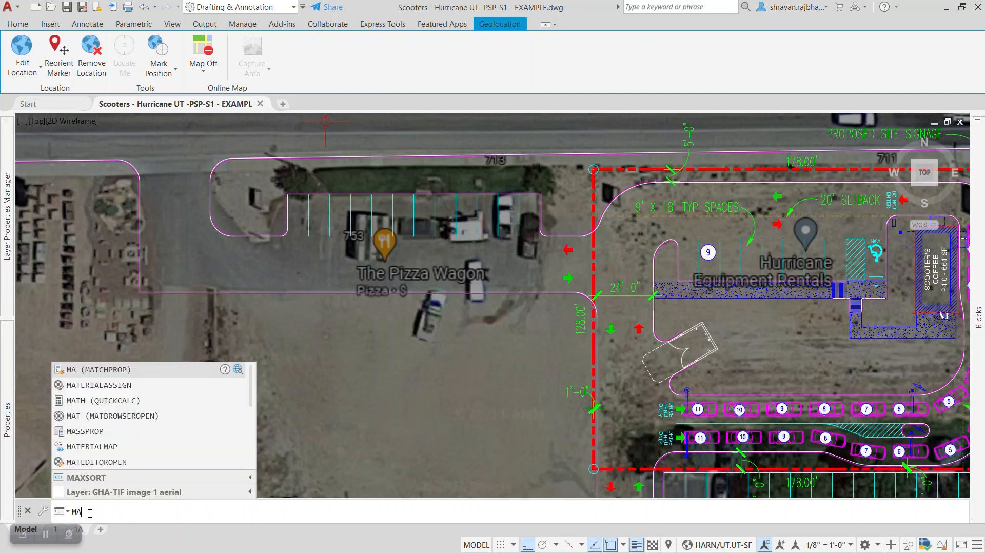
left_click(119, 369)
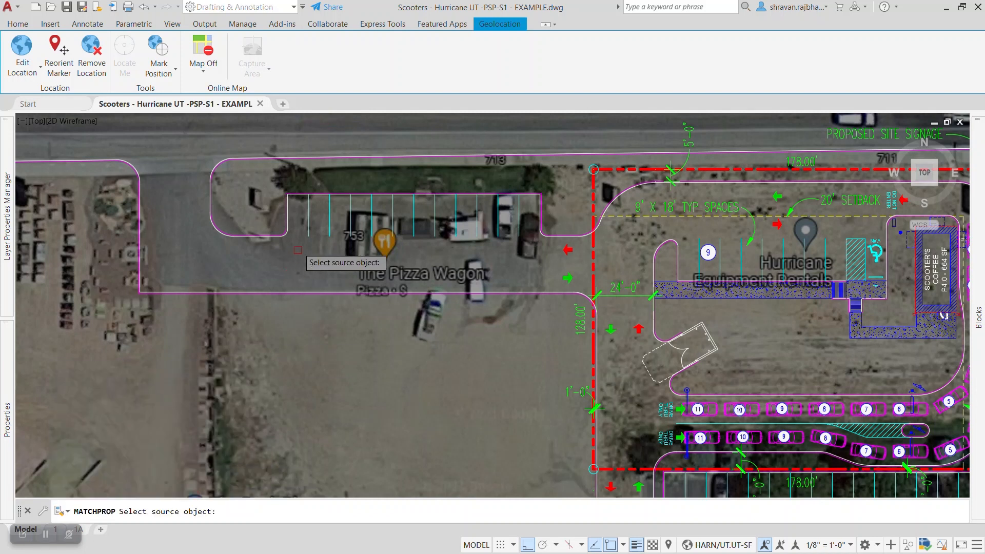
left_click(308, 217)
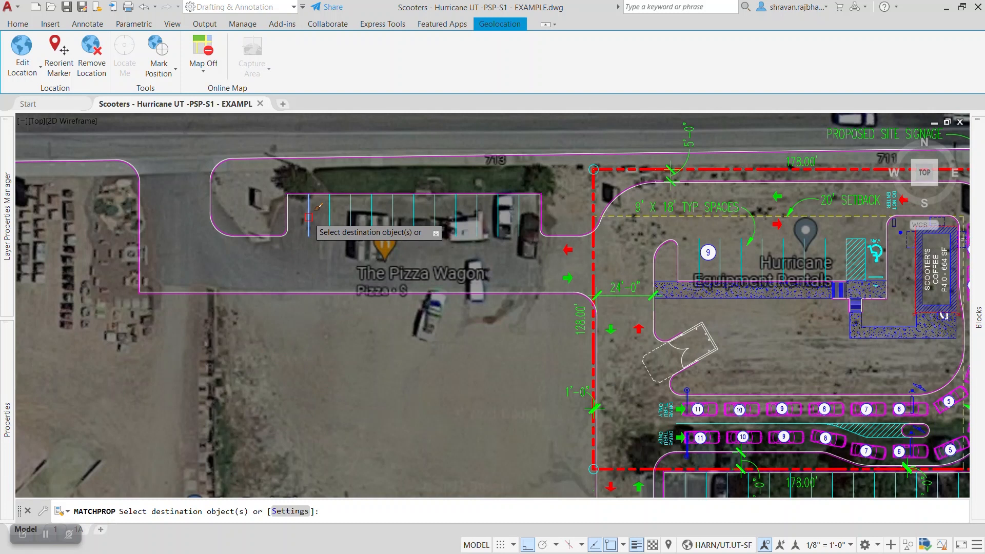
scroll(310, 217, "up", 6)
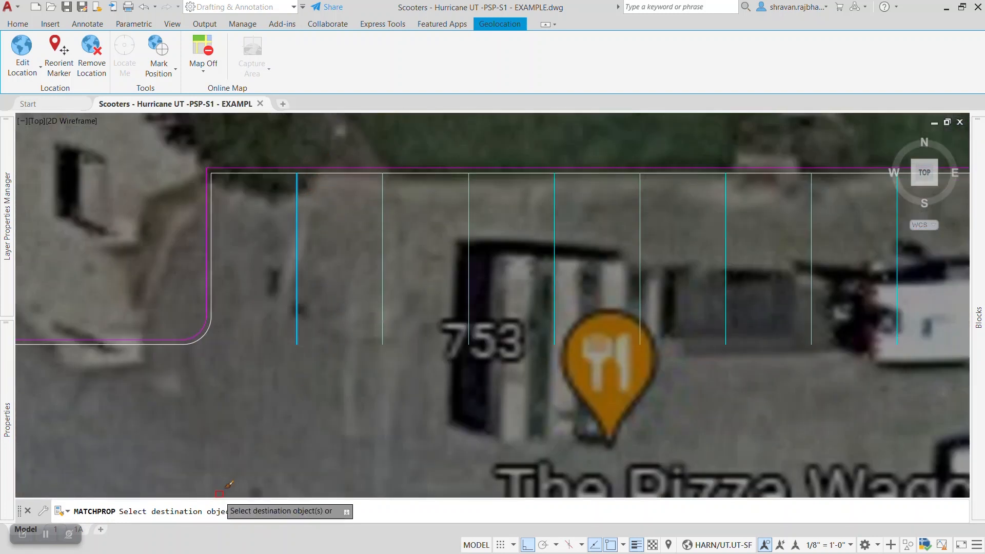
left_click(326, 167)
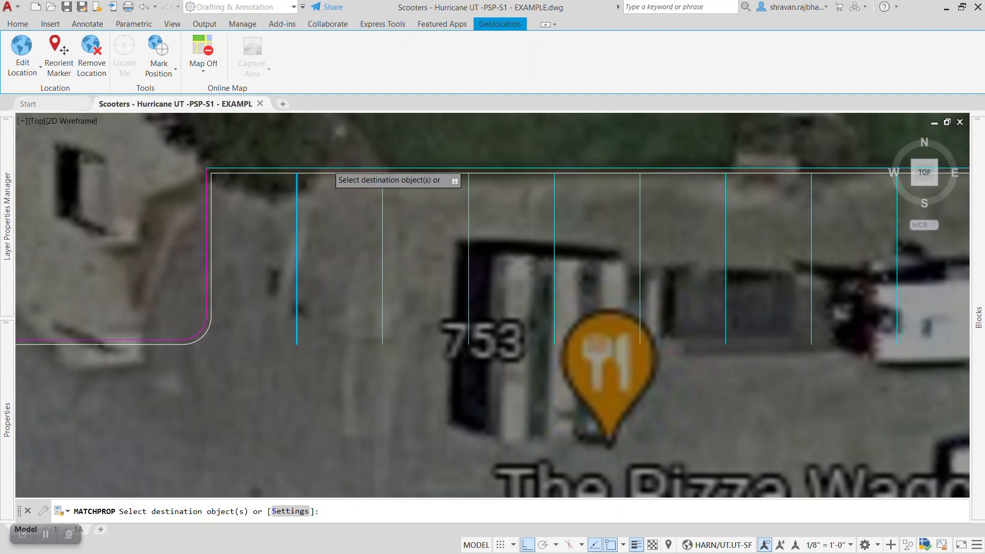
key("Escape")
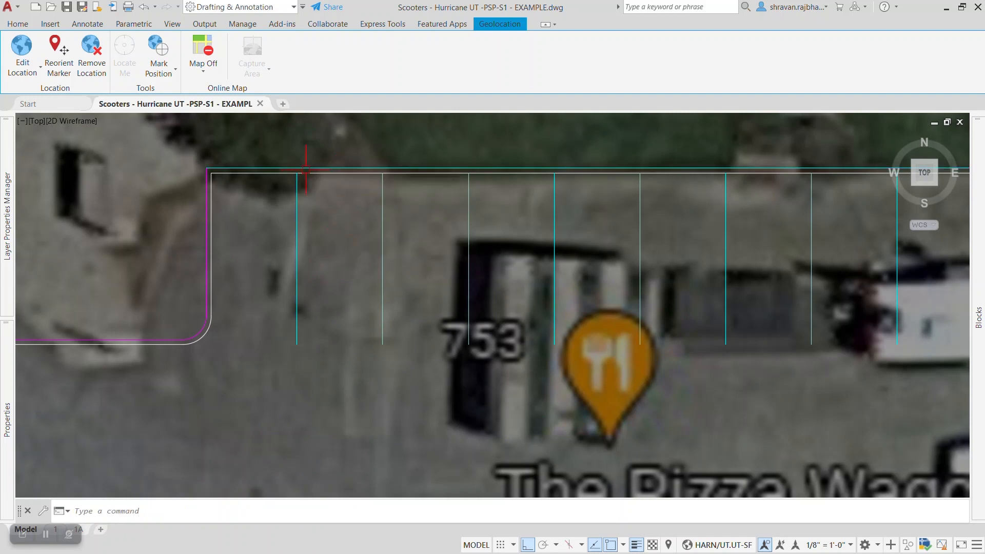
Check the layer and color properties of the first parking stripe, and compare them with those of the outer curb line above it.
left_click(306, 168)
key("Escape")
left_click(297, 203)
mouse_move(5, 415)
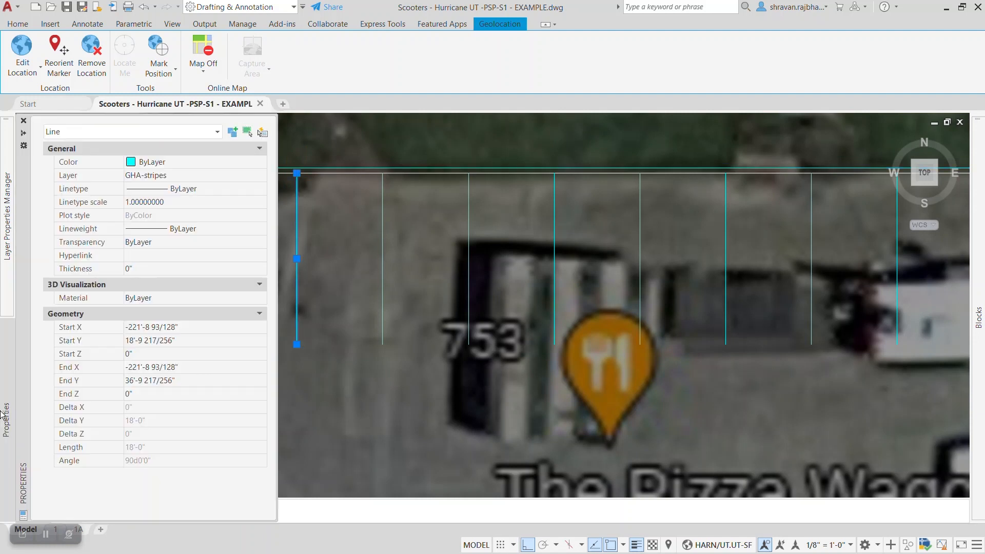
key("Escape")
left_click(327, 167)
mouse_move(4, 398)
key("Escape")
Match the properties of the red dashed property line onto the yellow 20' setback line, using MATCHPROP.
scroll(398, 244, "down", 5)
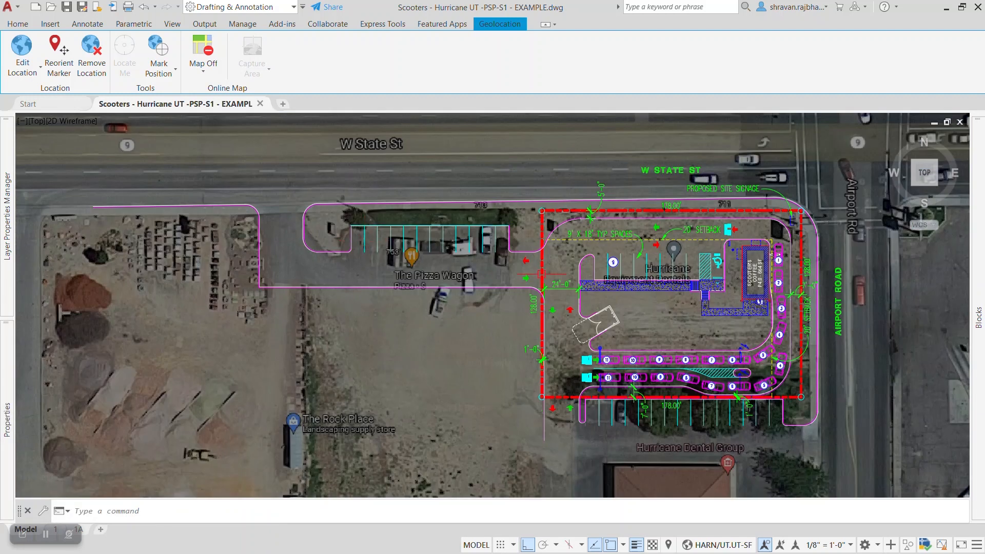
scroll(618, 175, "up", 7)
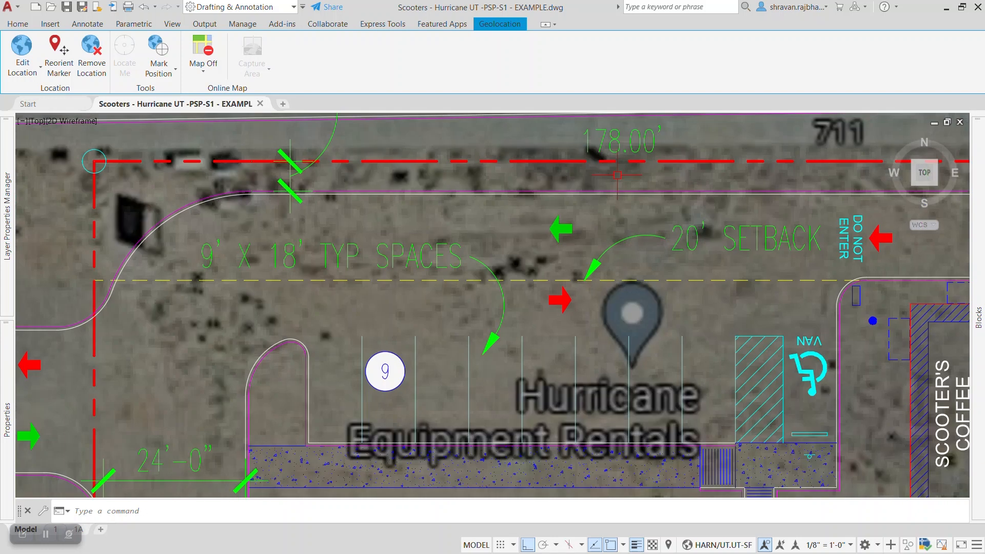
middle_click_drag(618, 175, 535, 228)
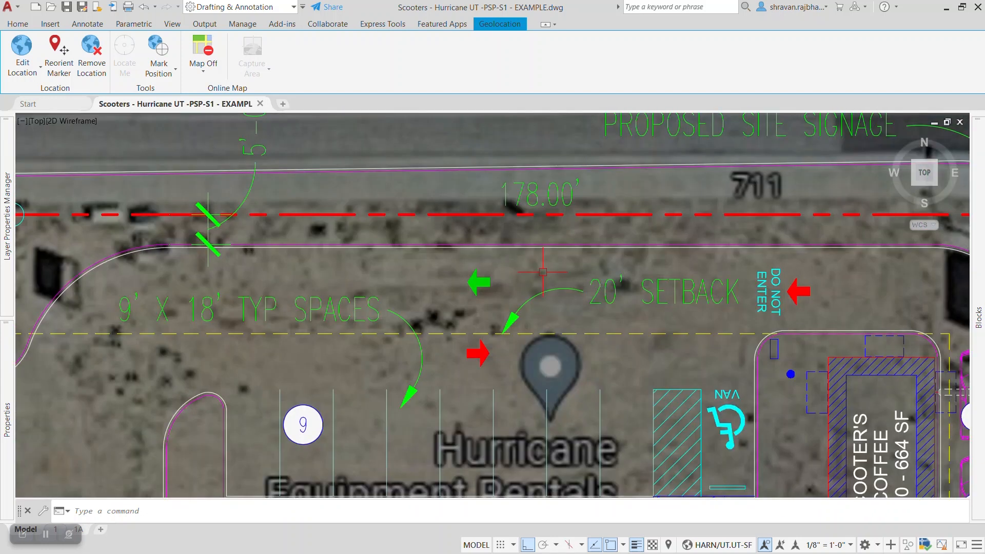
left_click(129, 511)
type("MA")
key("Return")
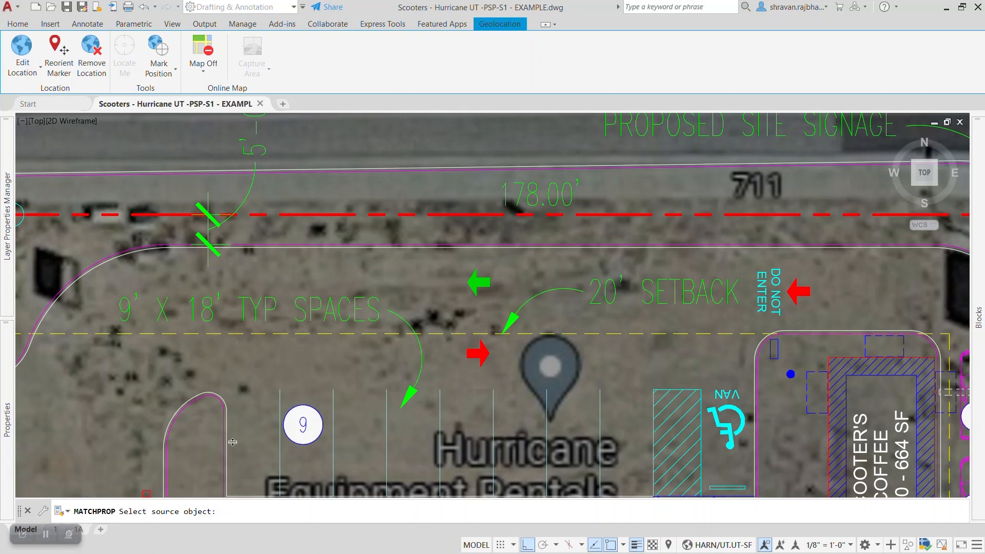
left_click(568, 215)
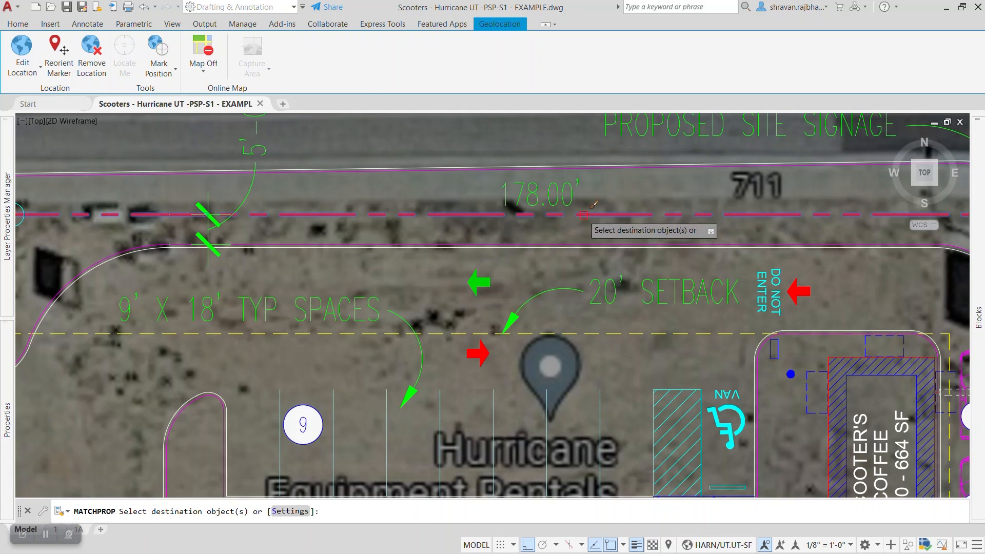
left_click(590, 335)
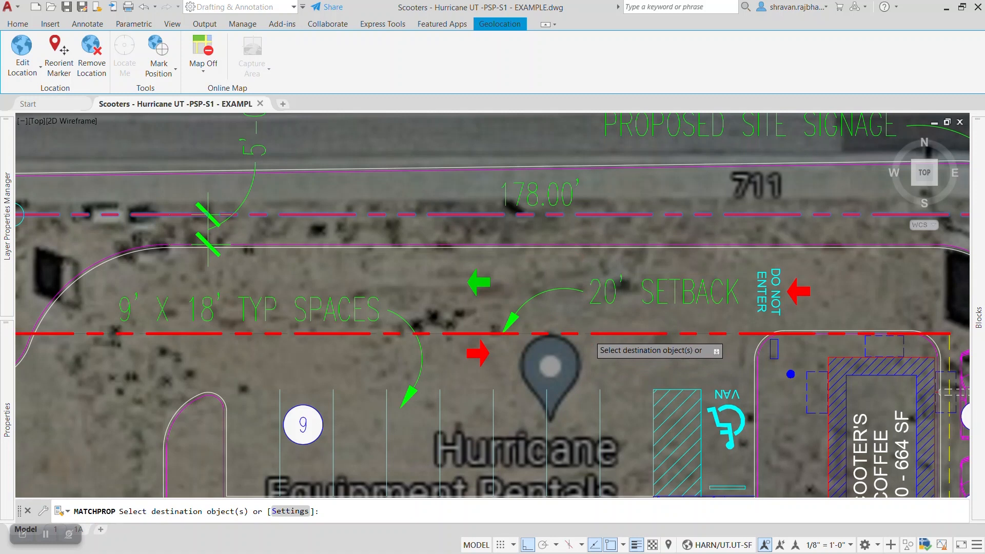
key("Return")
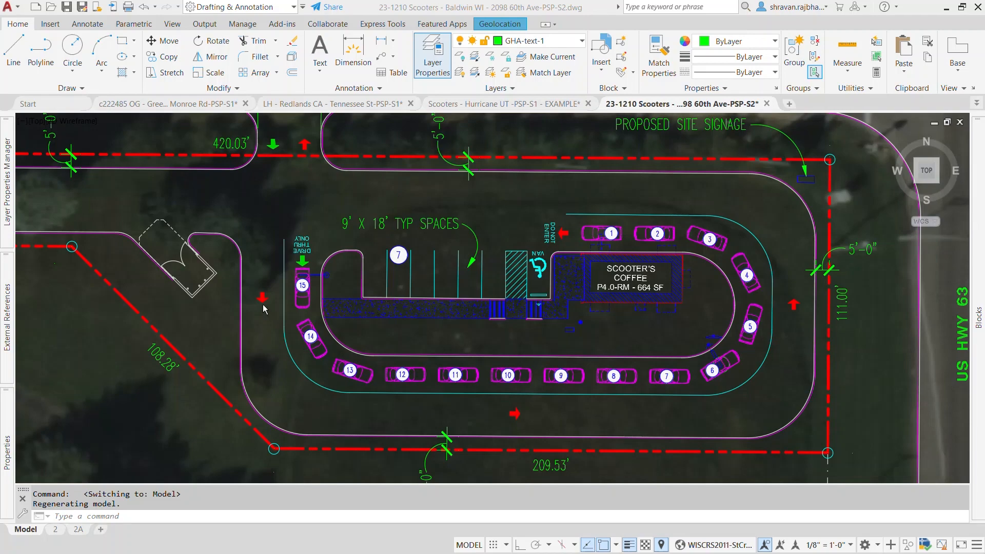
In the Baldwin WI drawing, copy the red arrow below car 10, car 10 and the accessible parking symbol together to the open ground south of the site.
left_click(102, 517)
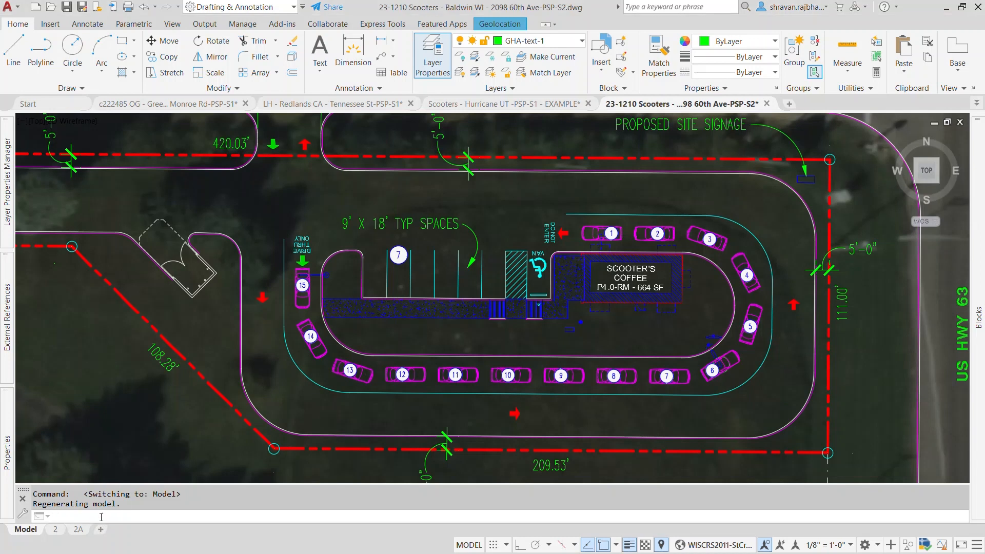
type("CO")
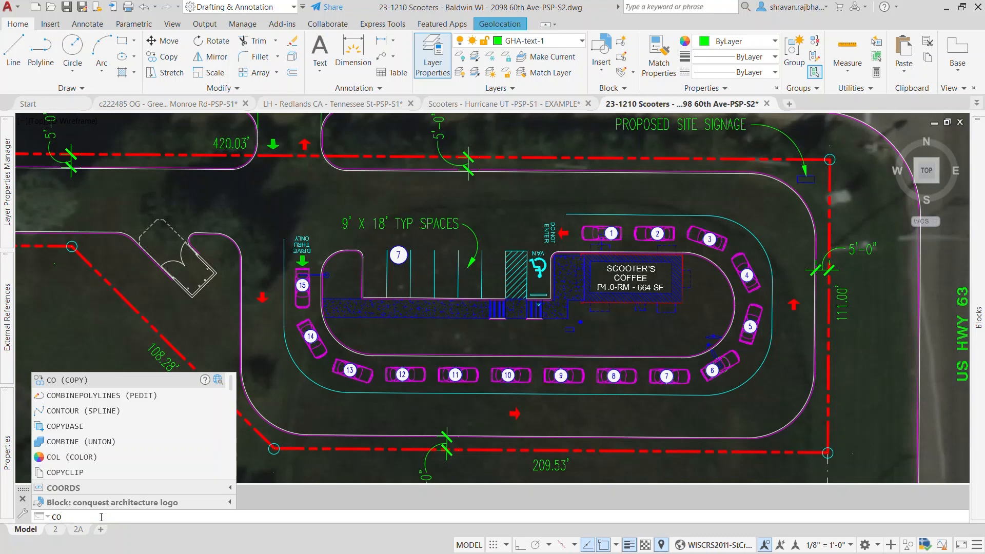
type("py")
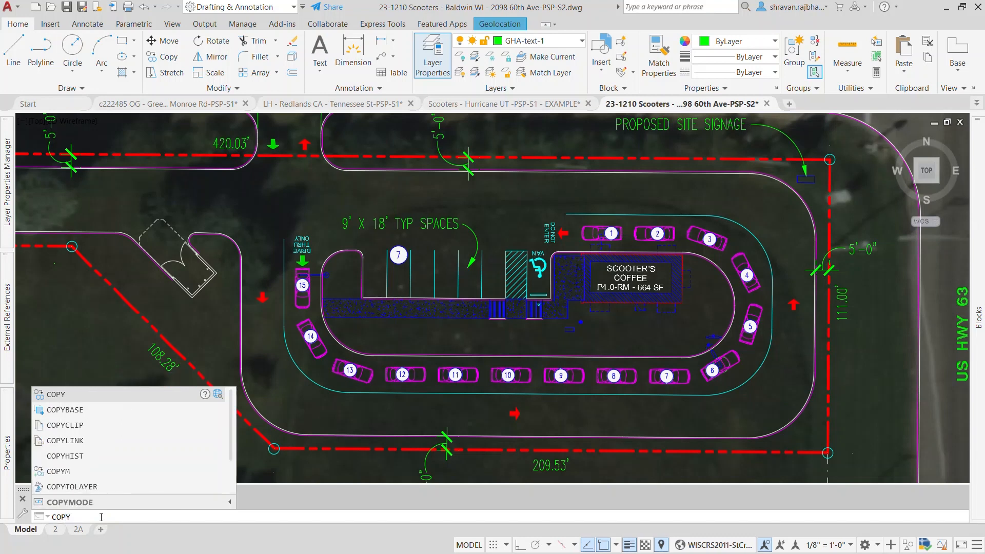
key("Return")
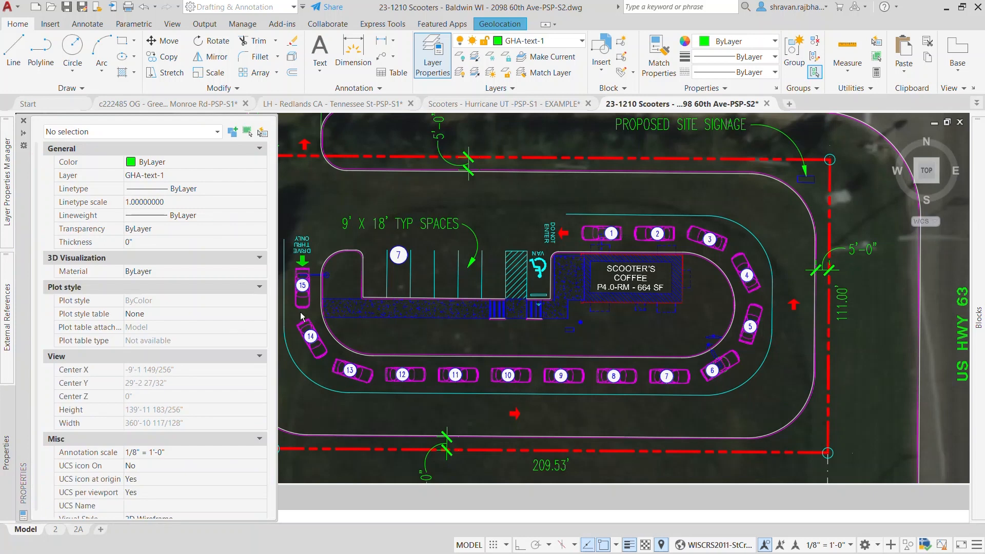
left_click(514, 413)
left_click(519, 376)
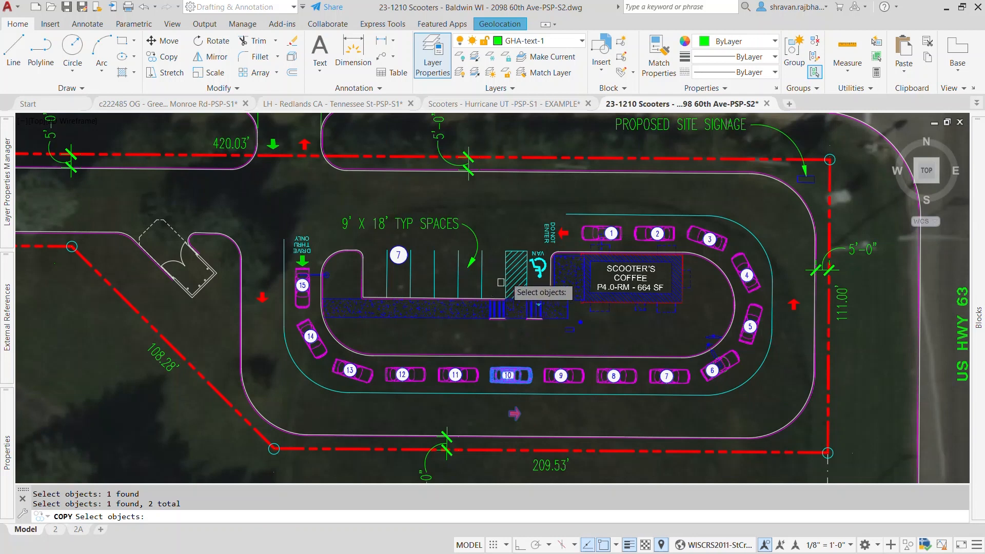
left_click(538, 272)
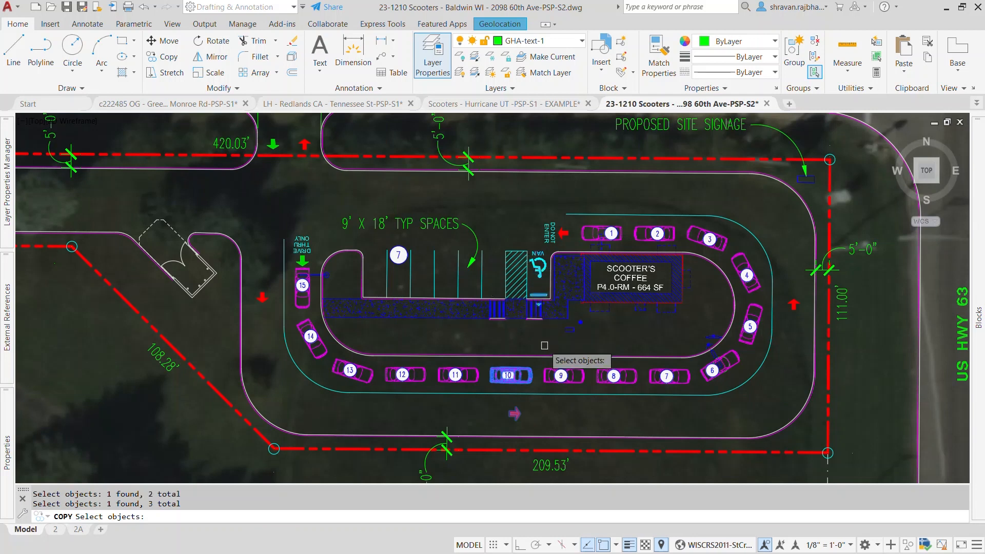
key("Return")
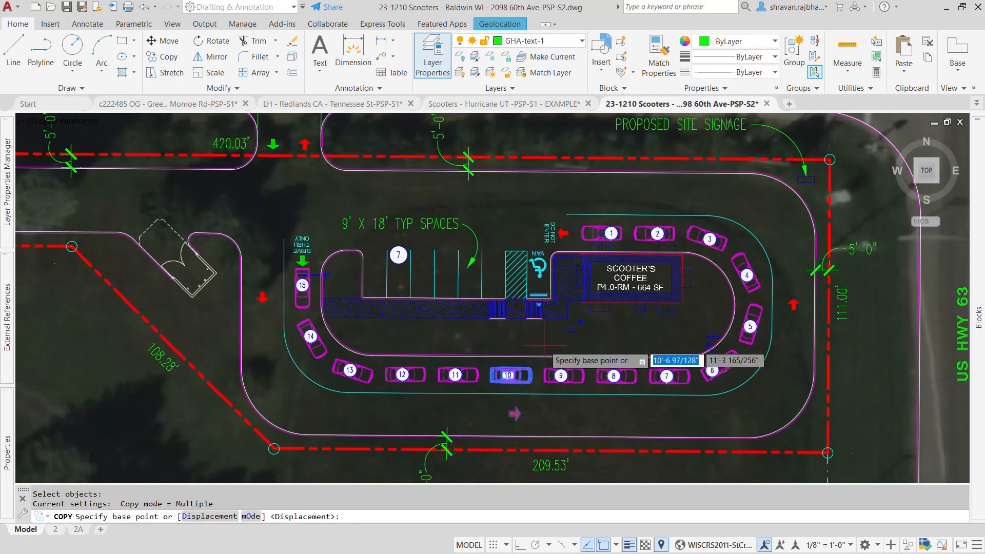
left_click(513, 346)
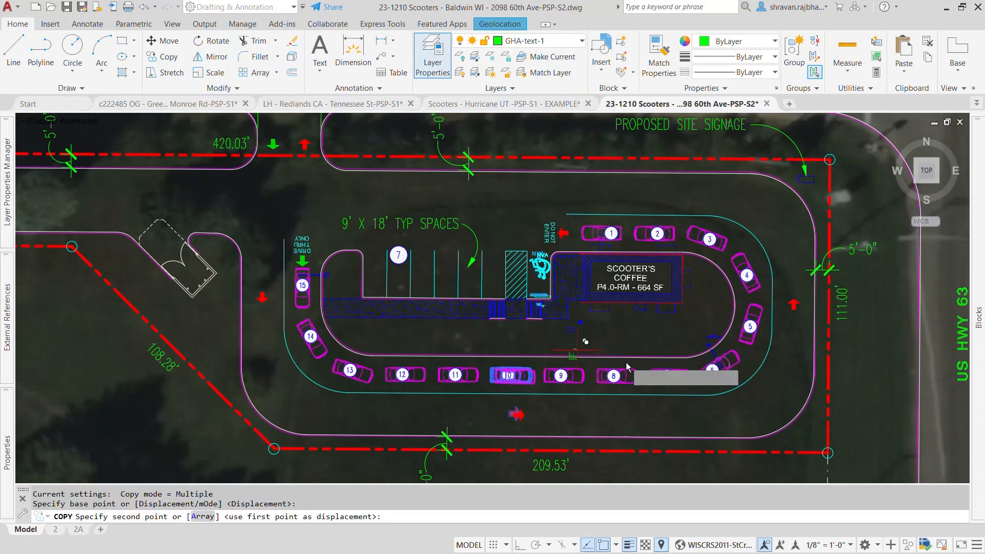
scroll(444, 324, "down", 4)
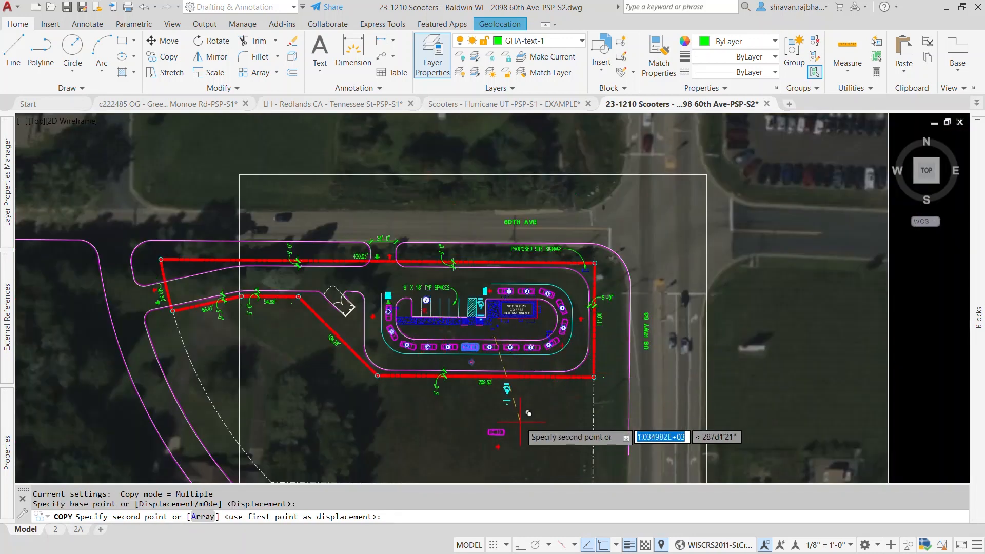
left_click(535, 443)
key("Return")
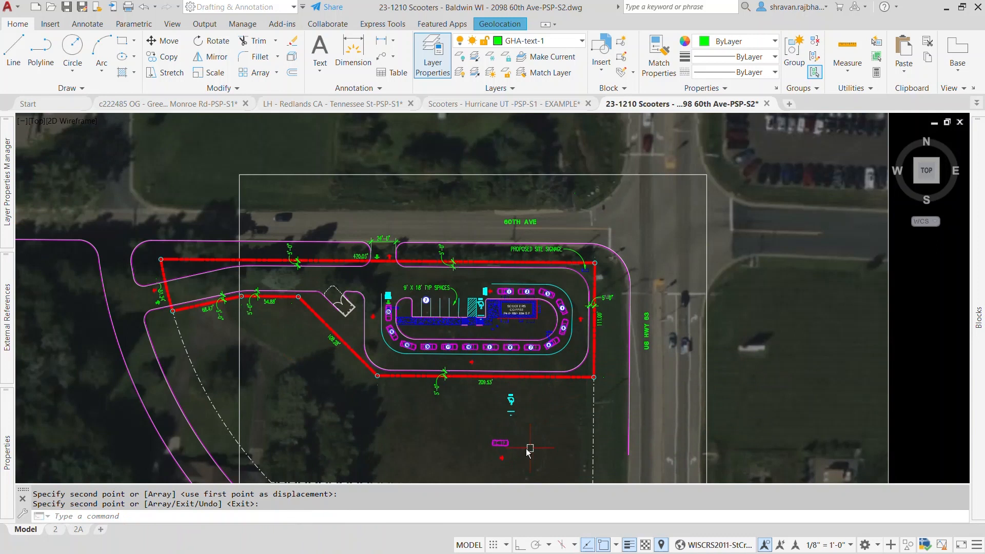
Copy car 11 four times in a row along the lane between the drive-thru queue and the southern curb.
scroll(524, 450, "up", 4)
scroll(510, 402, "up", 3)
mouse_move(510, 403)
middle_mouse_down()
mouse_move(600, 275)
mouse_move(655, 418)
middle_mouse_up()
scroll(610, 438, "down", 3)
middle_click_drag(545, 193, 517, 393)
scroll(400, 430, "up", 2)
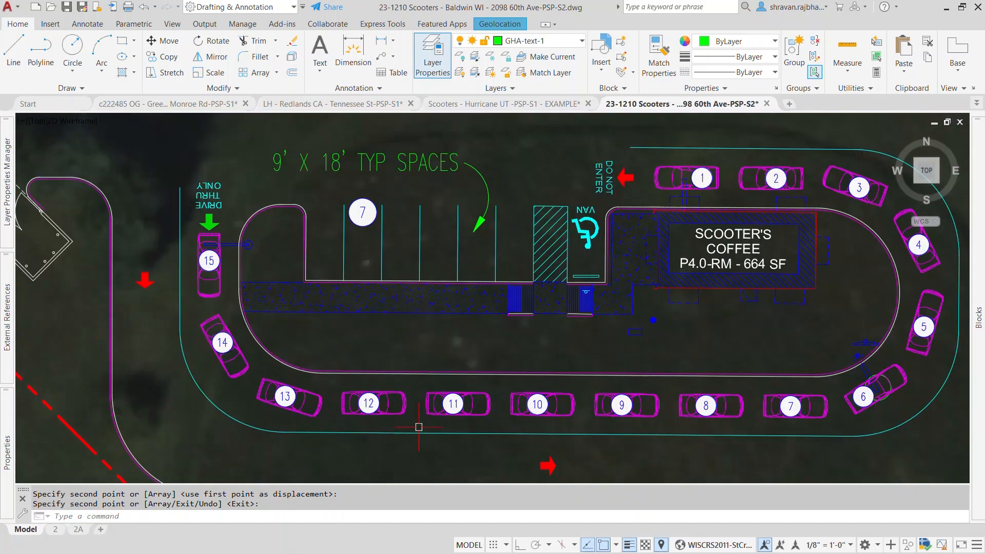
middle_click_drag(451, 441, 437, 365)
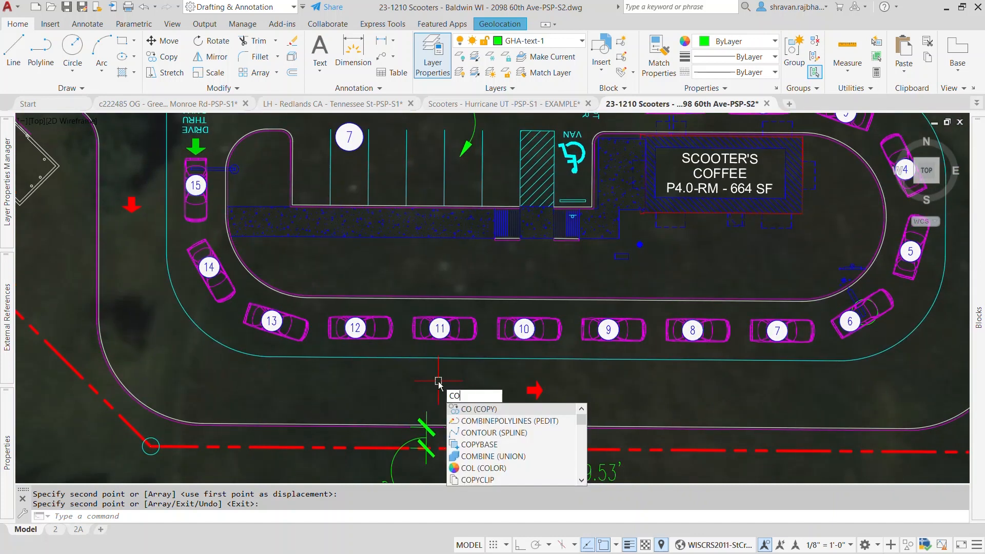
key("Return")
left_click(472, 332)
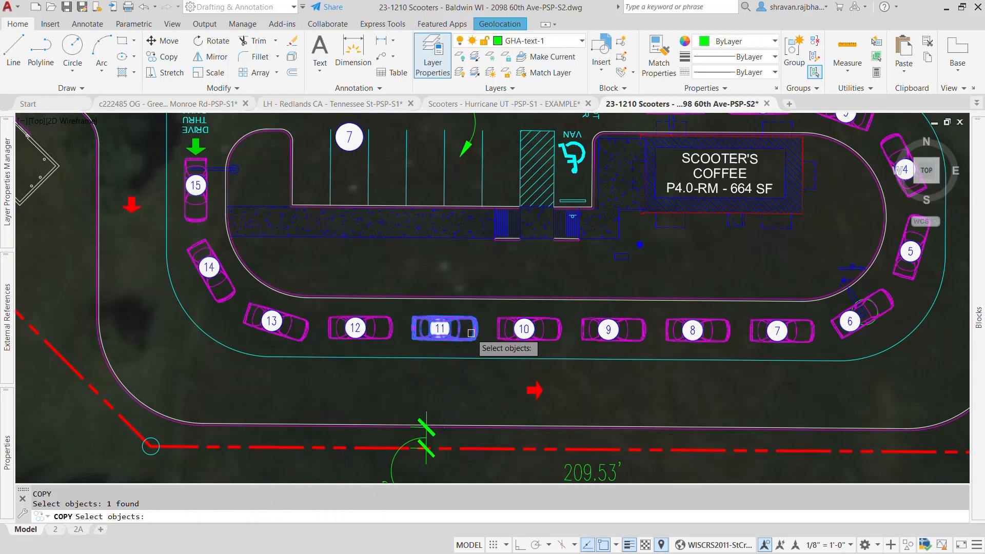
key("Return")
left_click(471, 333)
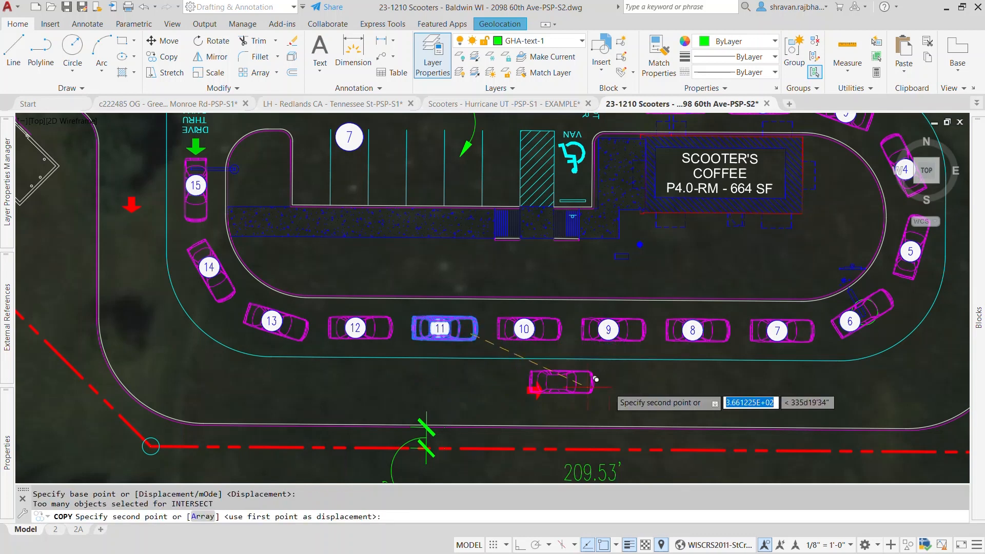
left_click(692, 390)
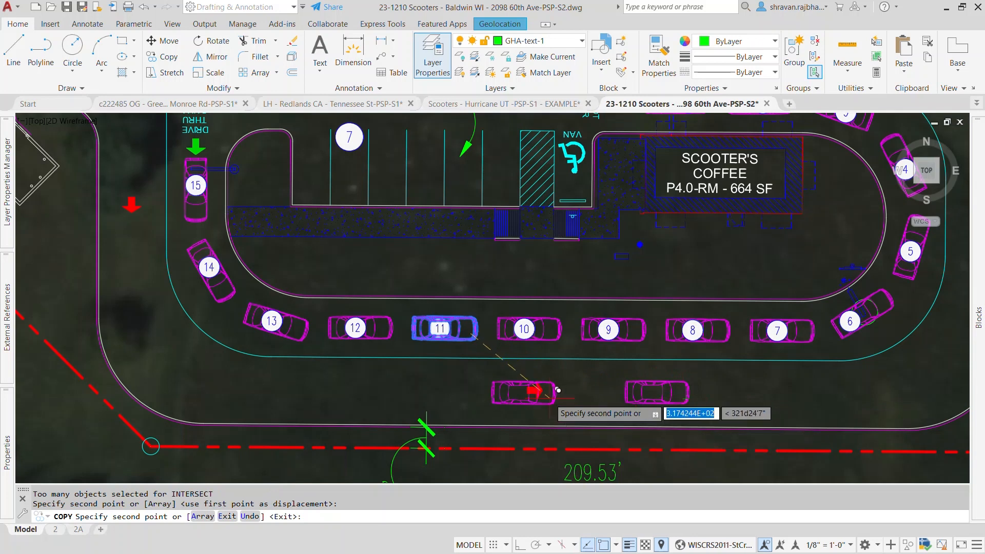
left_click(505, 391)
left_click(339, 392)
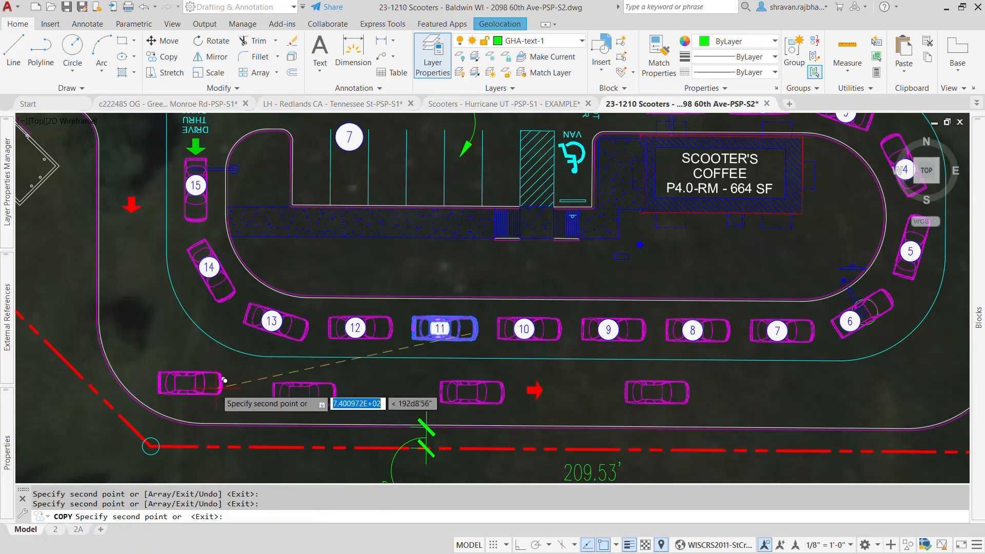
left_click(216, 391)
key("Return")
scroll(374, 375, "down", 2)
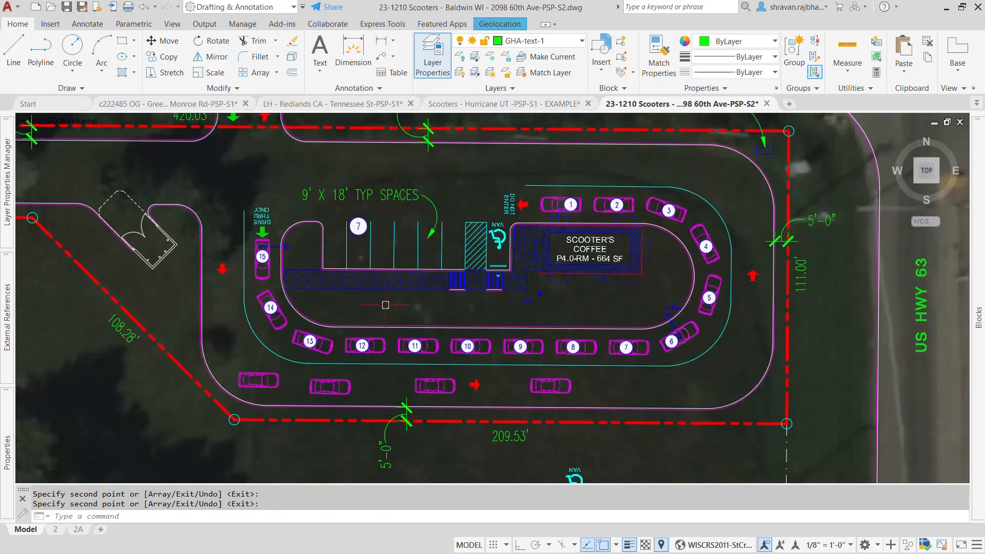
scroll(407, 305, "down", 2)
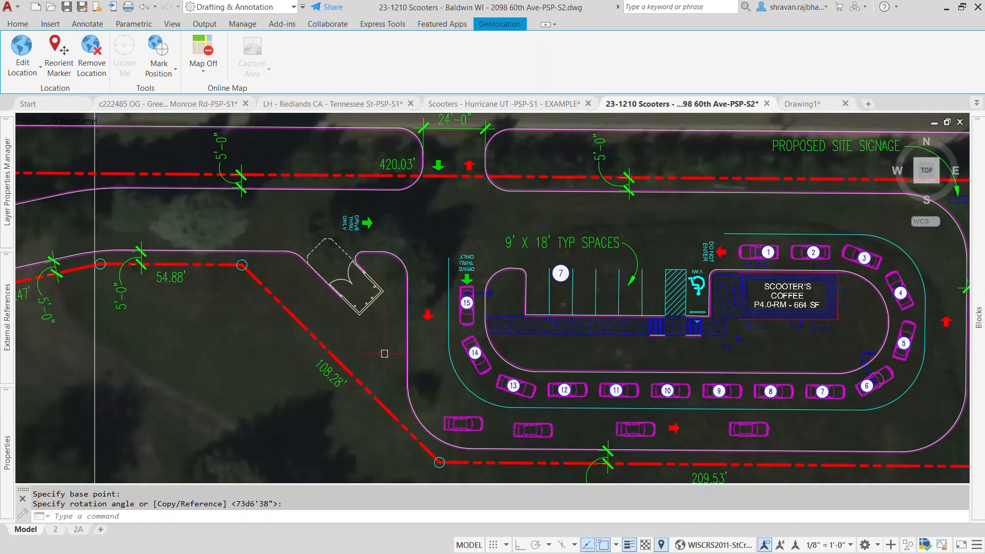
Copy the DRIVE THRU ONLY text and green arrow above the trash enclosure with a base point at the arrow's tip.
scroll(409, 434, "down", 4)
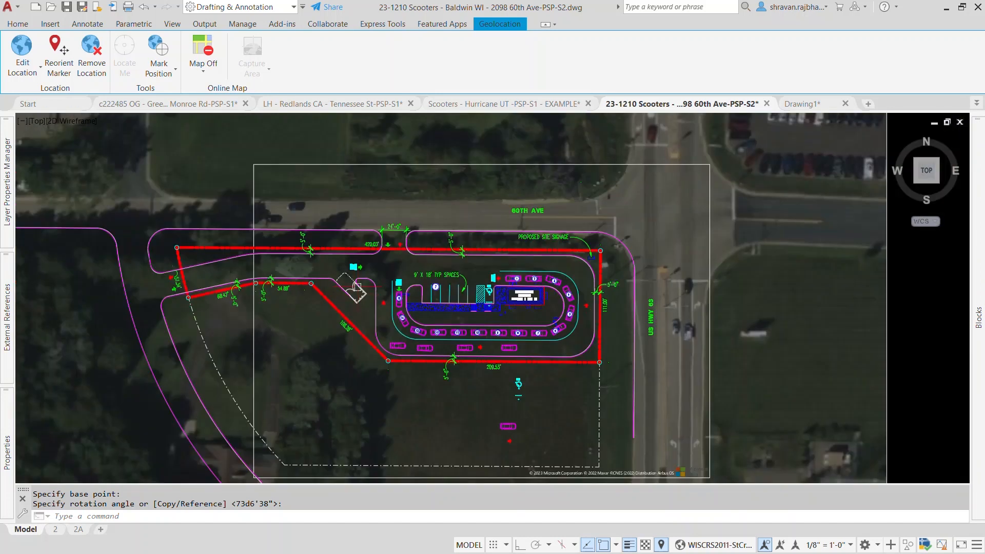
scroll(348, 253, "up", 6)
left_click(347, 253)
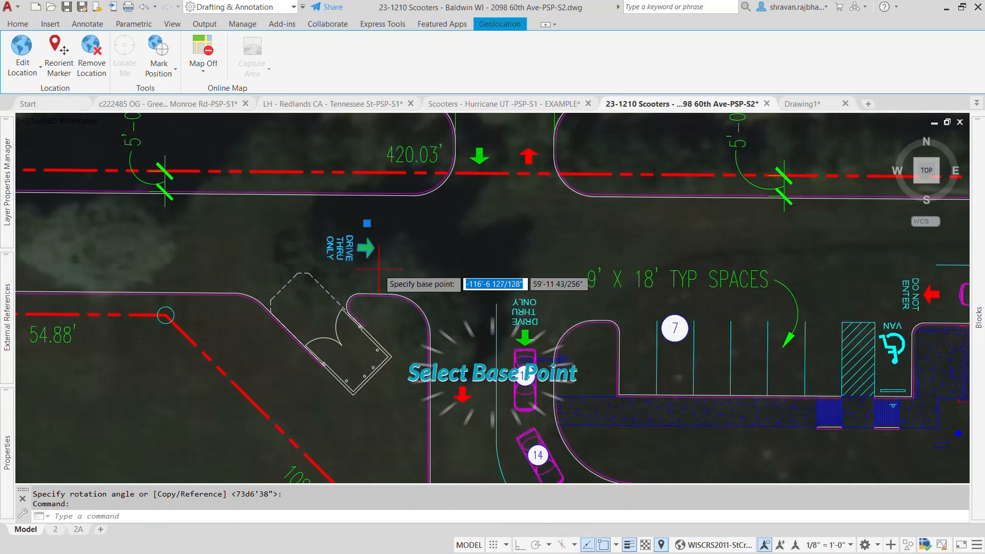
key("ctrl+shift+c")
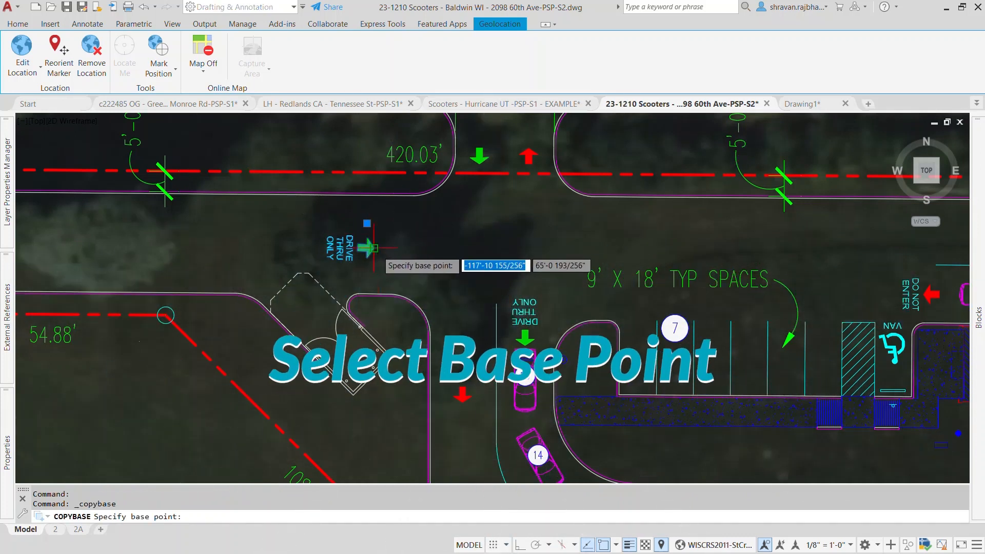
left_click(377, 251)
Paste the copied DRIVE THRU ONLY text and green arrow into the open area of Drawing1.
left_click(800, 104)
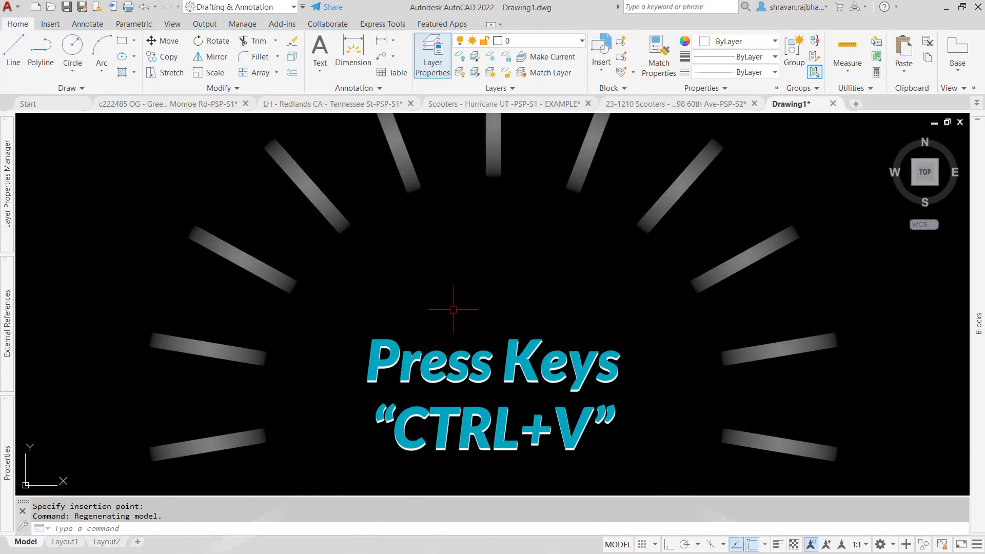
key("ctrl+v")
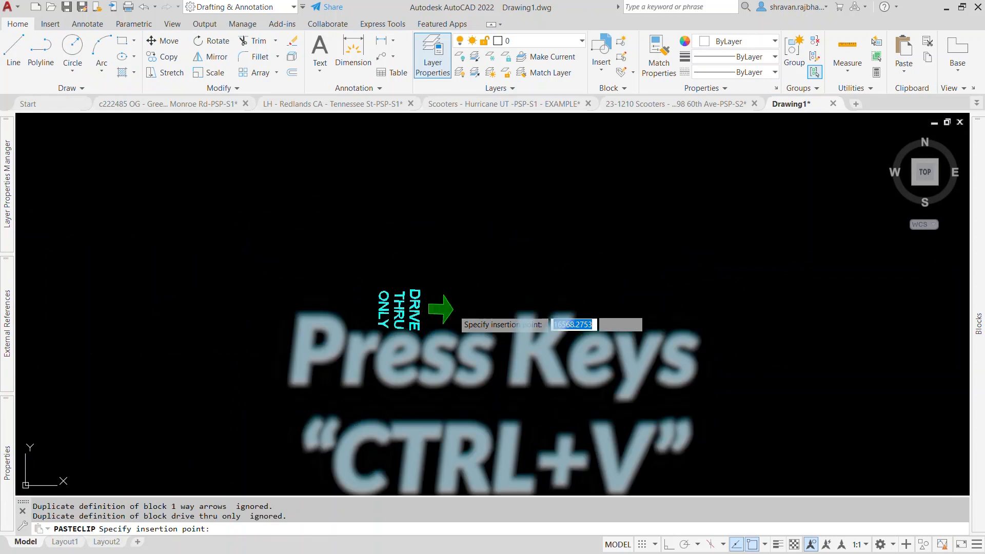
left_click(603, 295)
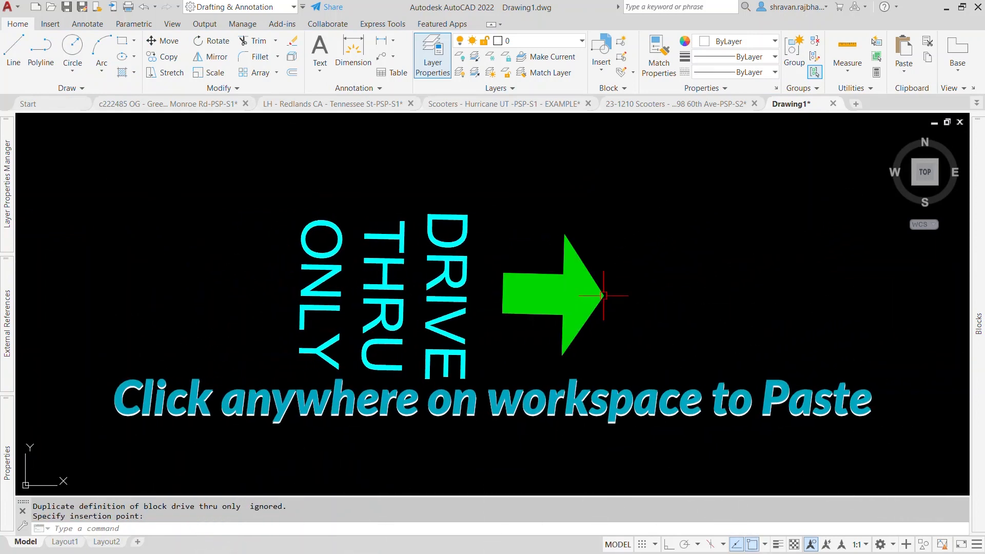
scroll(436, 293, "down", 4)
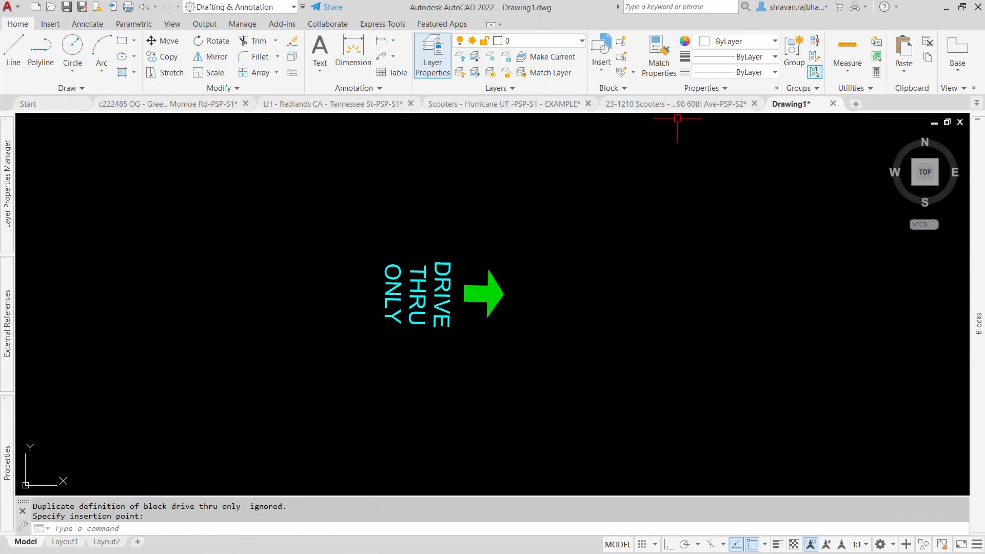
In the Baldwin WI drawing, copy the entire site plan linework with a base point at the southeast corner of the white frame.
left_click(654, 105)
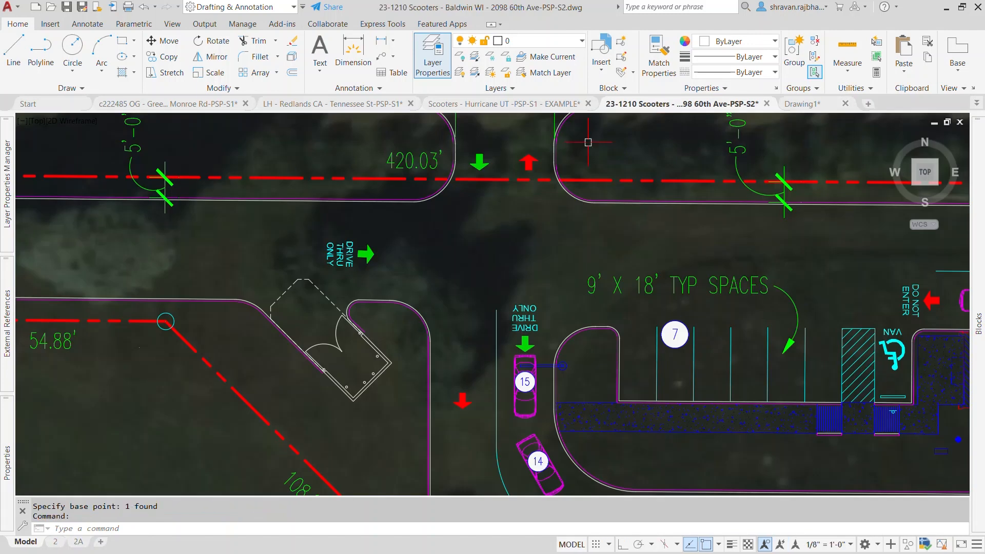
scroll(386, 214, "down", 6)
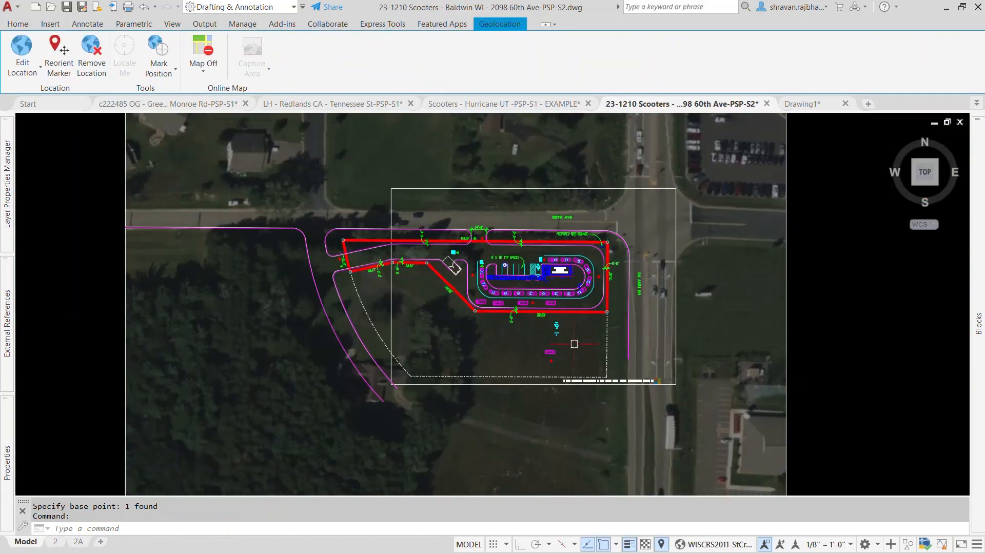
scroll(391, 220, "up", 2)
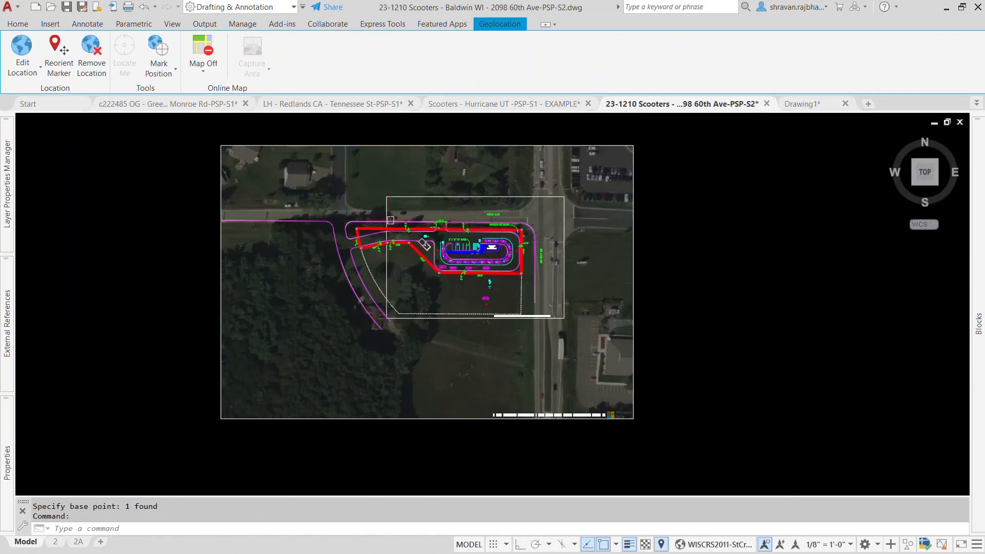
left_click(597, 338)
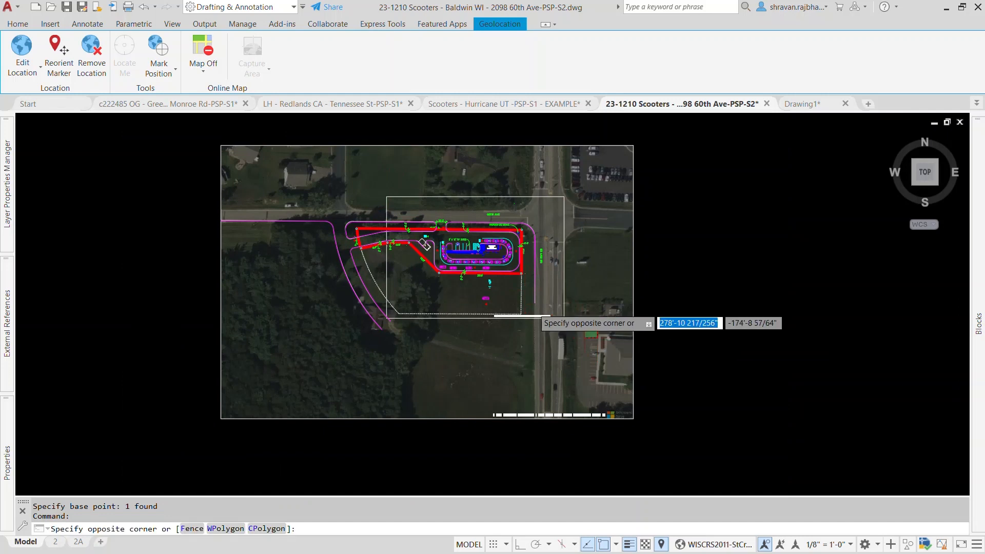
left_click(329, 176)
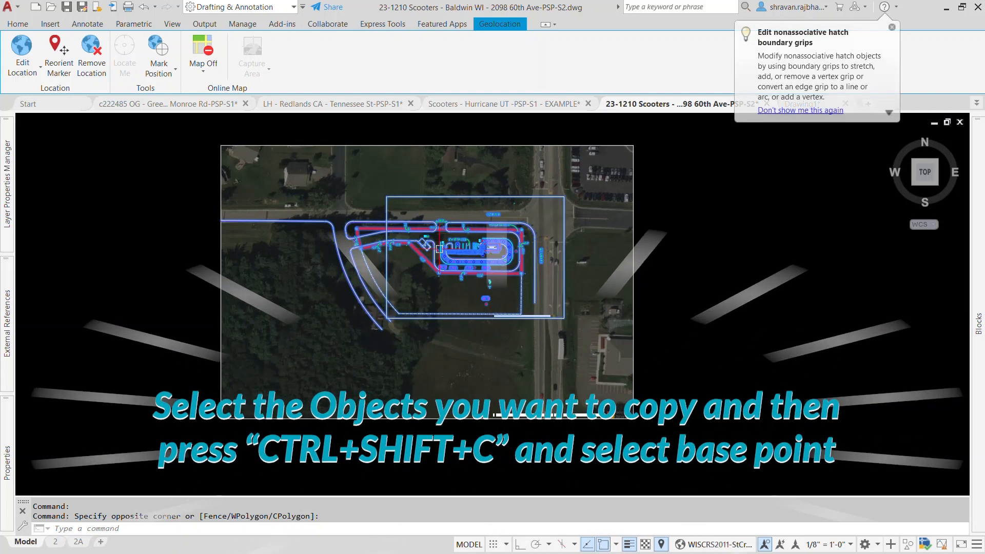
key("ctrl+shift+c")
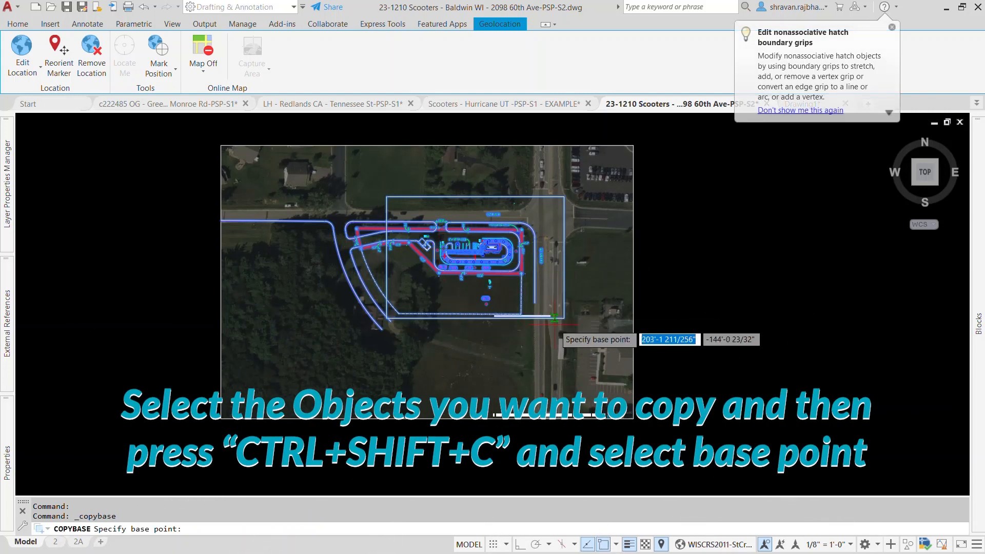
left_click(564, 318)
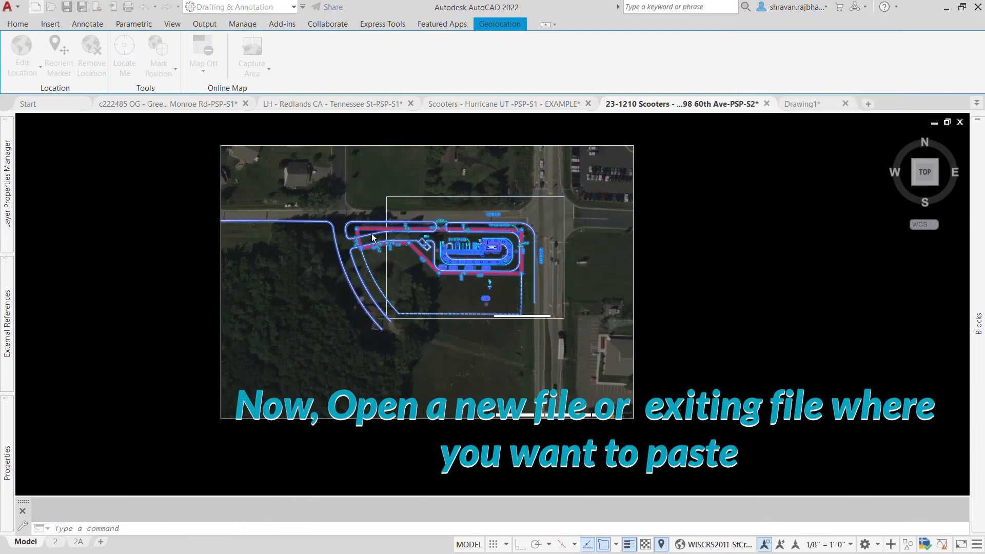
Create a new drawing and paste the copied site plan into its model space.
left_click(36, 8)
left_click(670, 388)
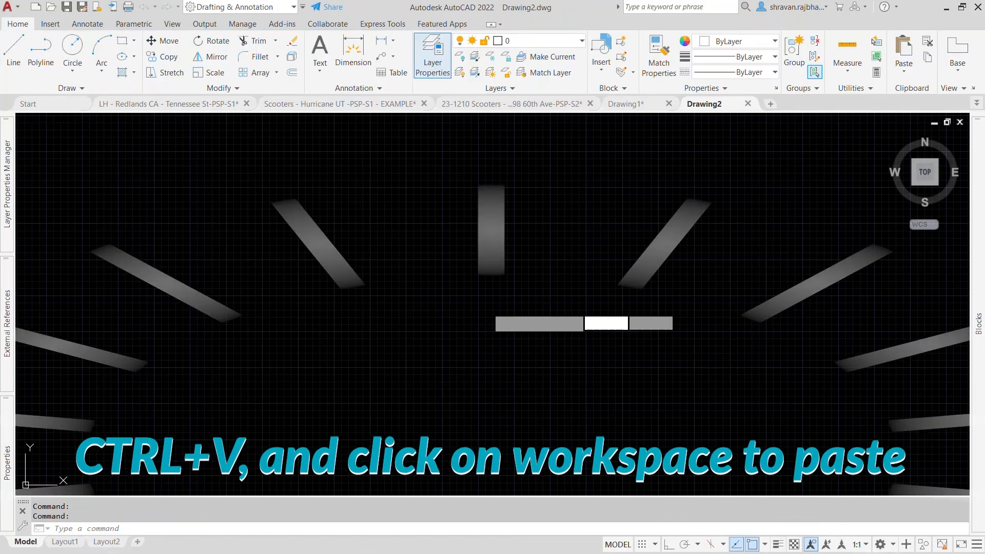
key("ctrl+v")
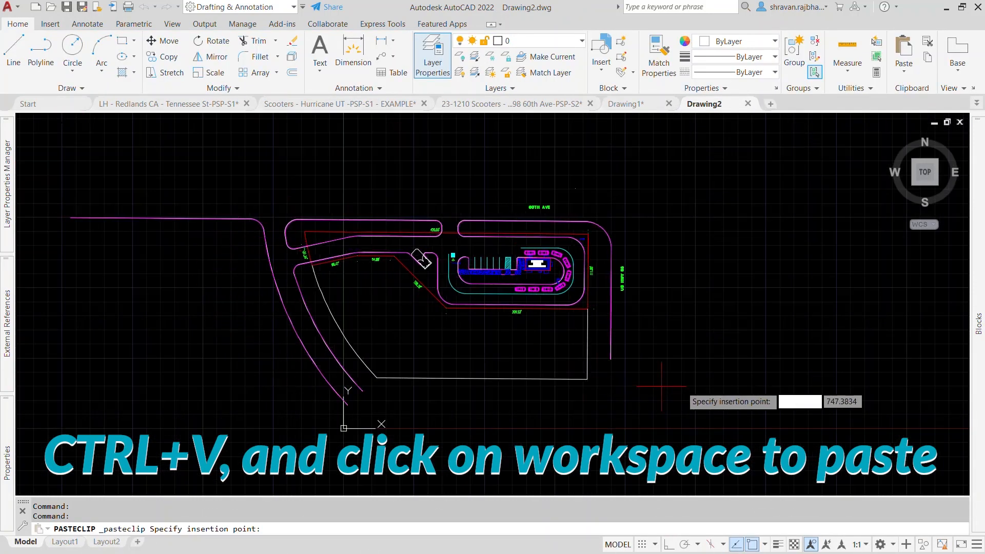
left_click(729, 385)
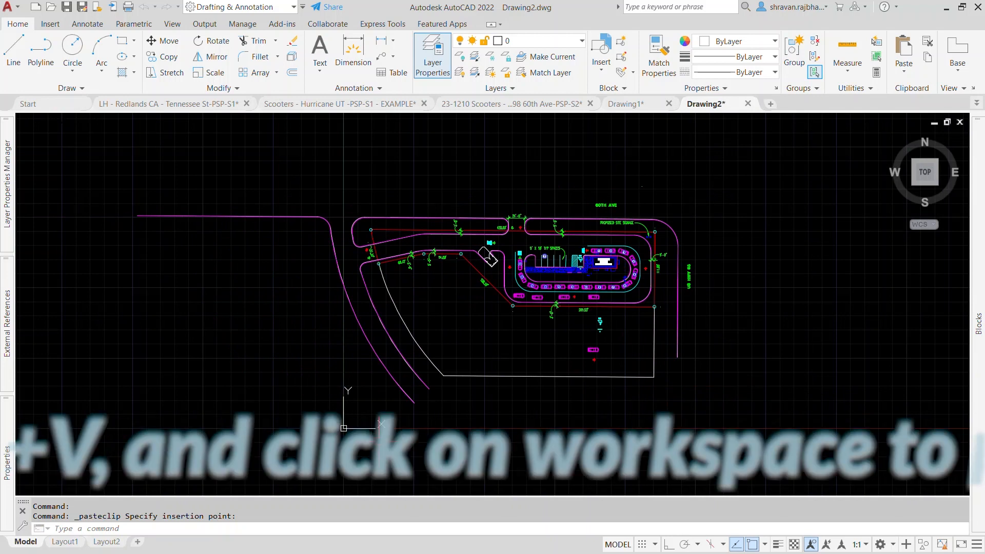
Turn the drawing grid OFF with the GRID command.
left_click(127, 534)
type("GRID")
key("Return")
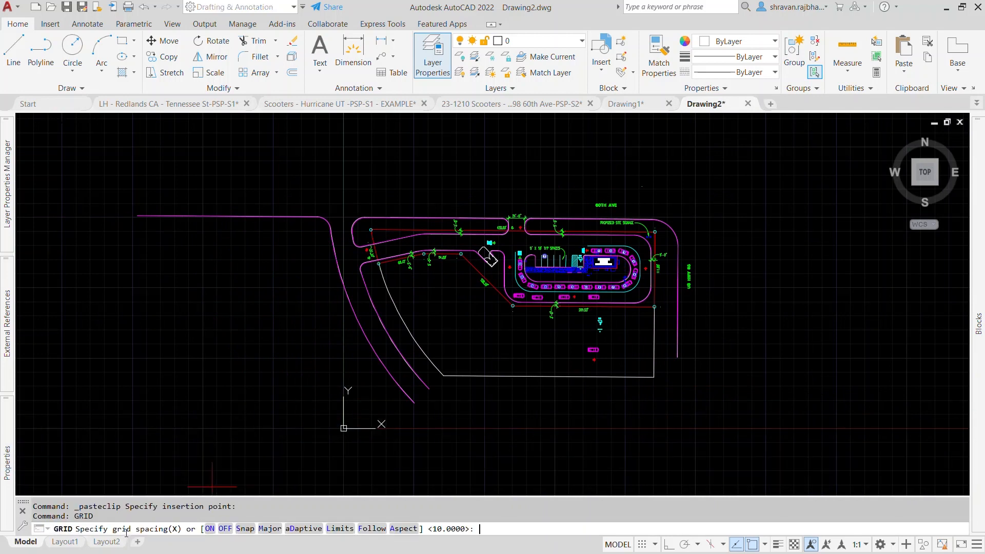
type("OFF")
key("Return")
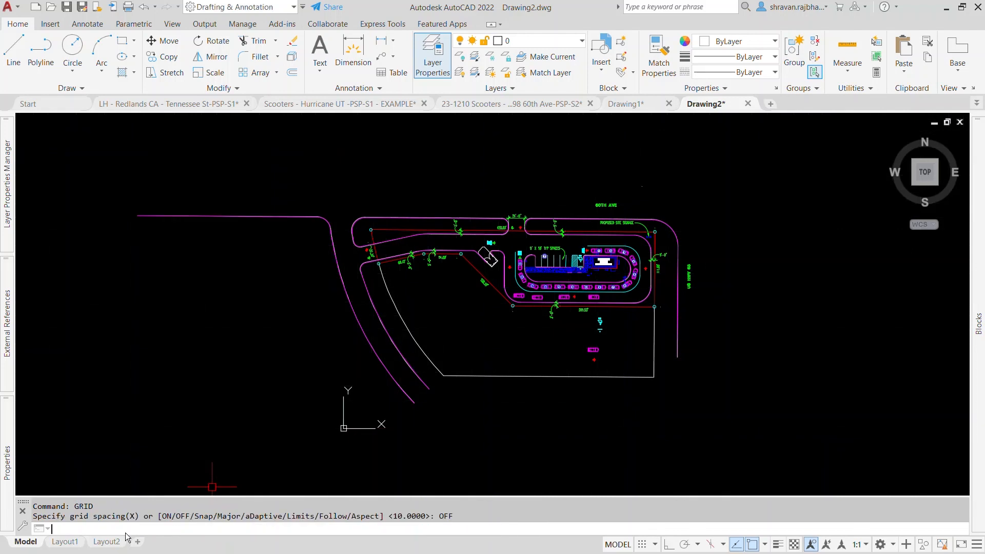
scroll(628, 302, "up", 2)
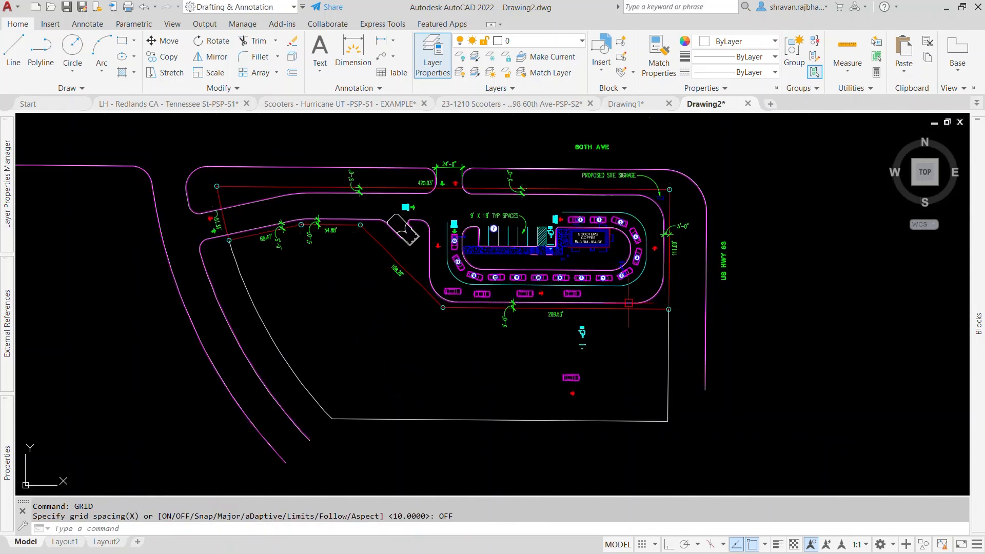
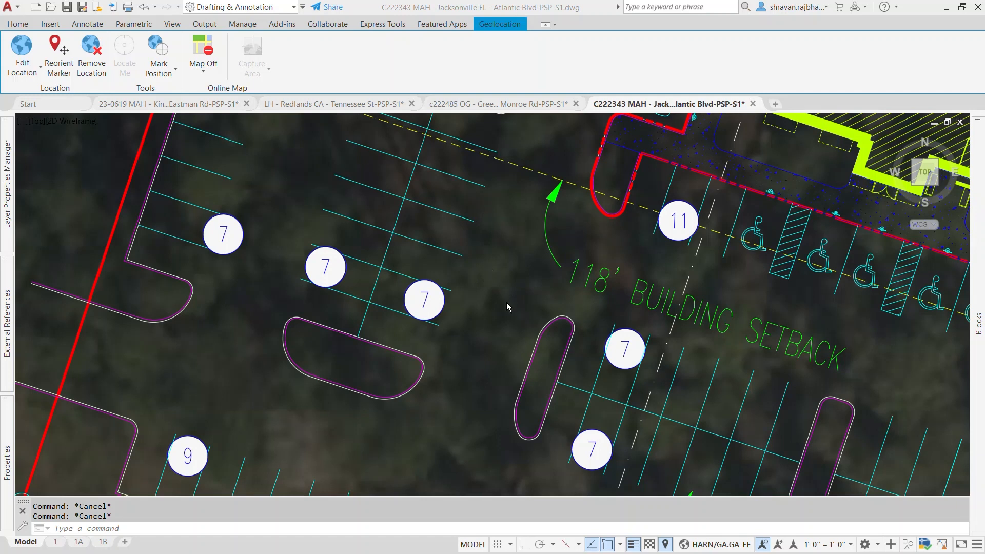
In the Jacksonville FL drawing, check the object type and layer of the parking count bubble 7 above the oval curb island.
left_click(447, 299)
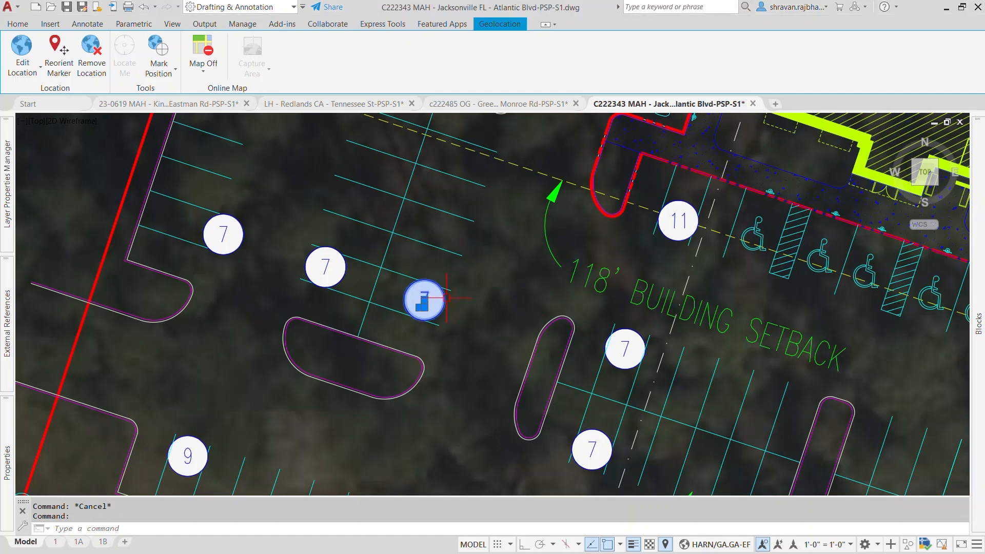
mouse_move(3, 441)
key("Escape")
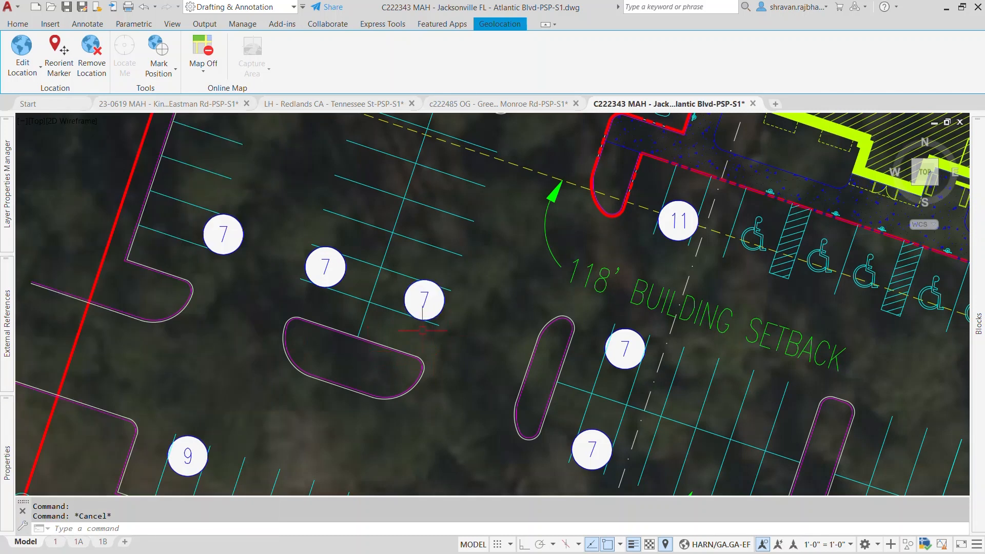
scroll(422, 332, "down", 8)
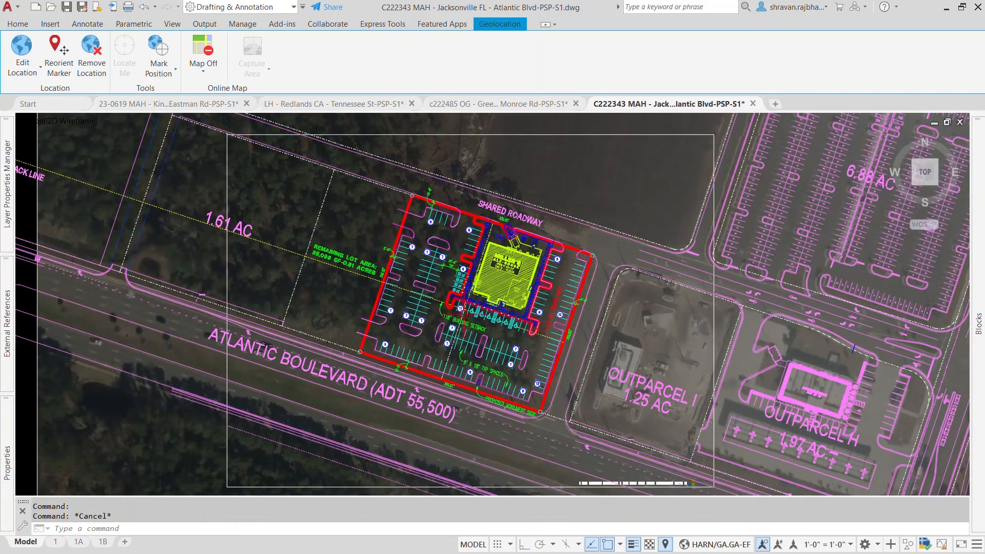
scroll(470, 316, "up", 2)
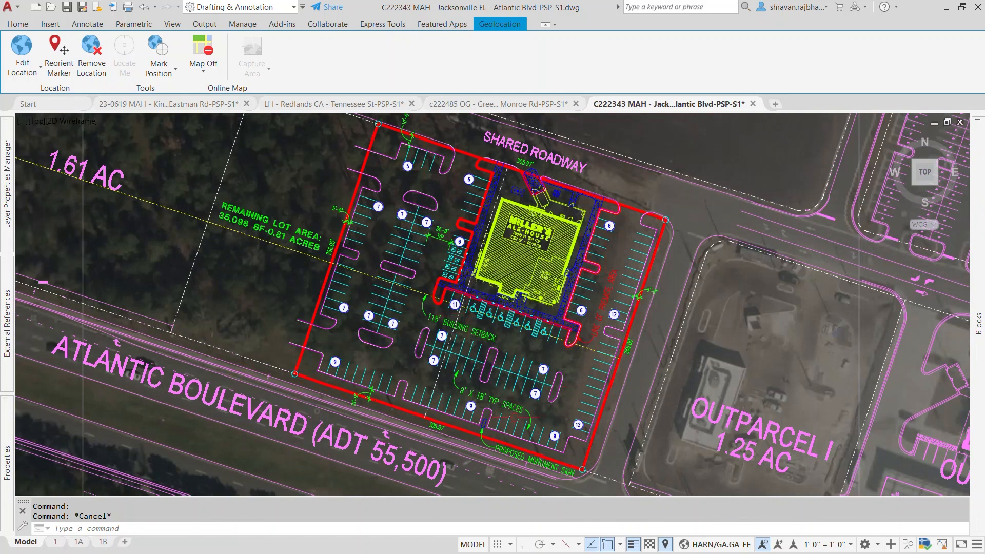
left_click(126, 530)
scroll(393, 324, "up", 4)
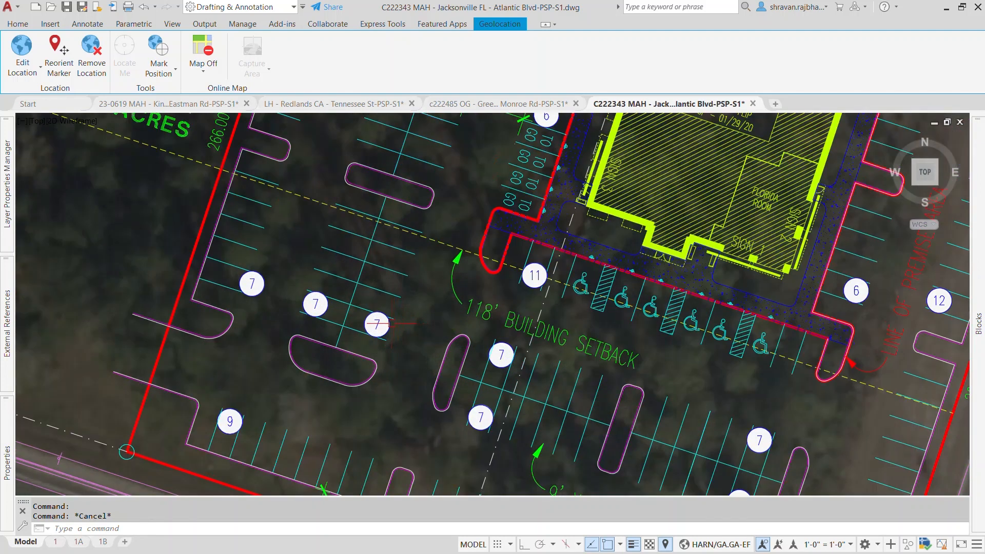
left_click(377, 324)
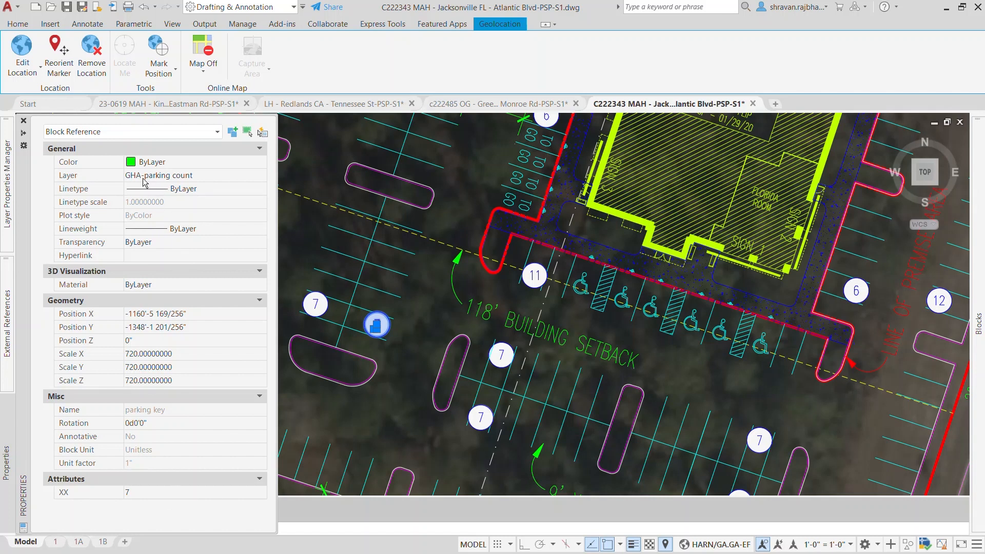
key("Escape")
key("Escape")
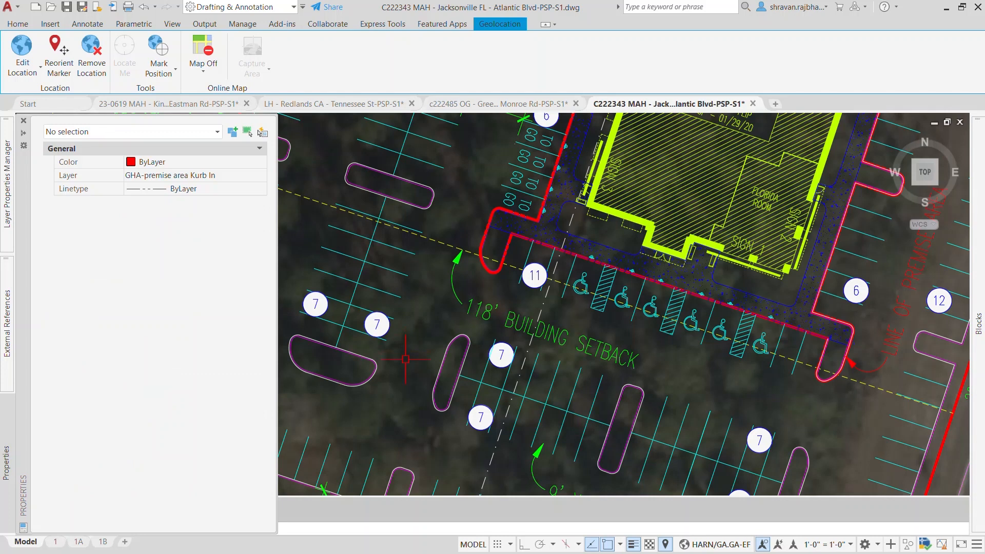
Use Quick Select on the entire drawing to select all block references on layer GHA-parking count.
left_click(245, 527)
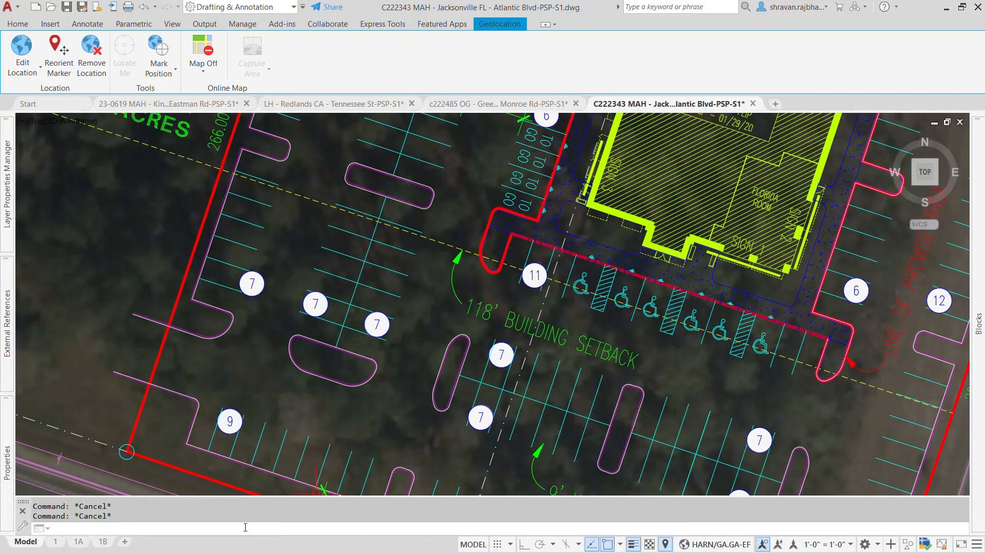
type("qse")
key("Return")
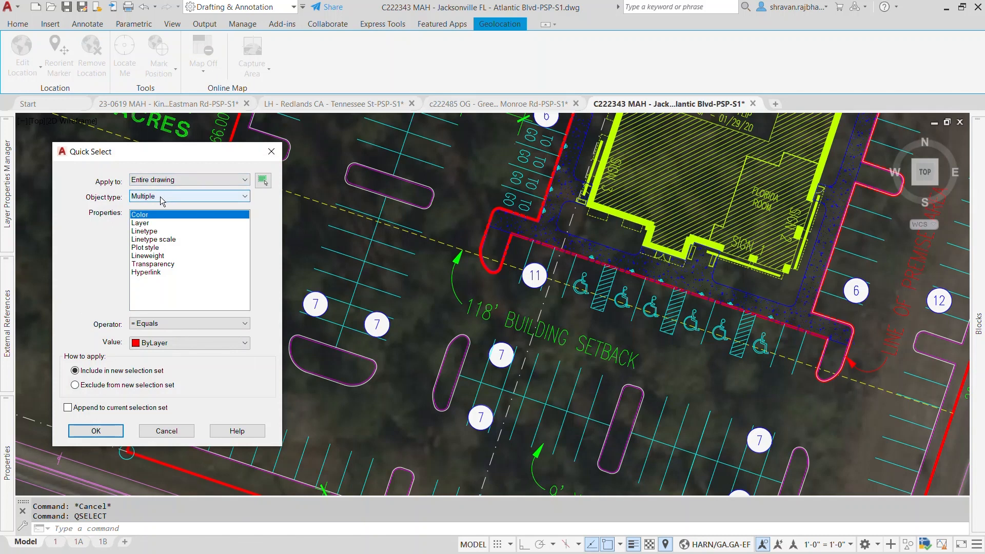
left_click(149, 225)
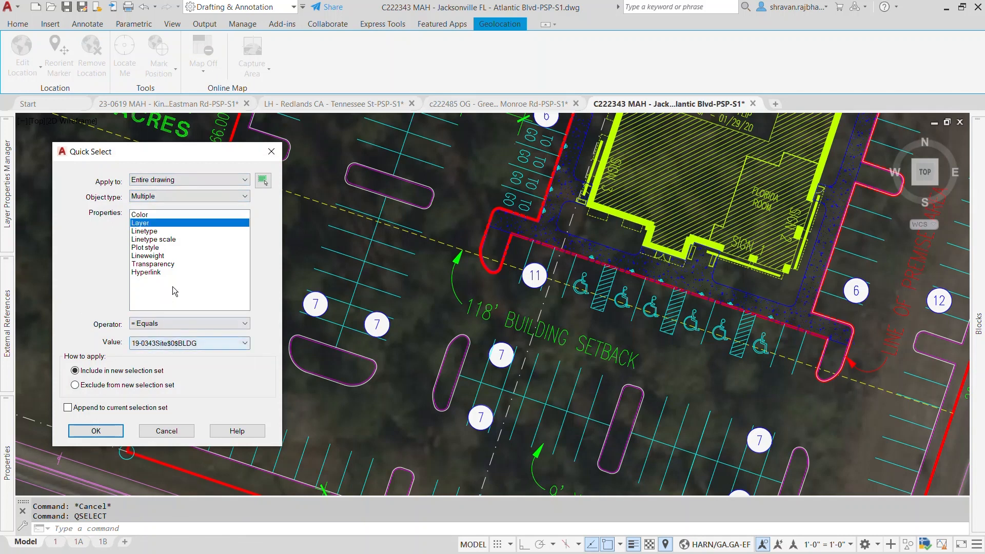
left_click(156, 196)
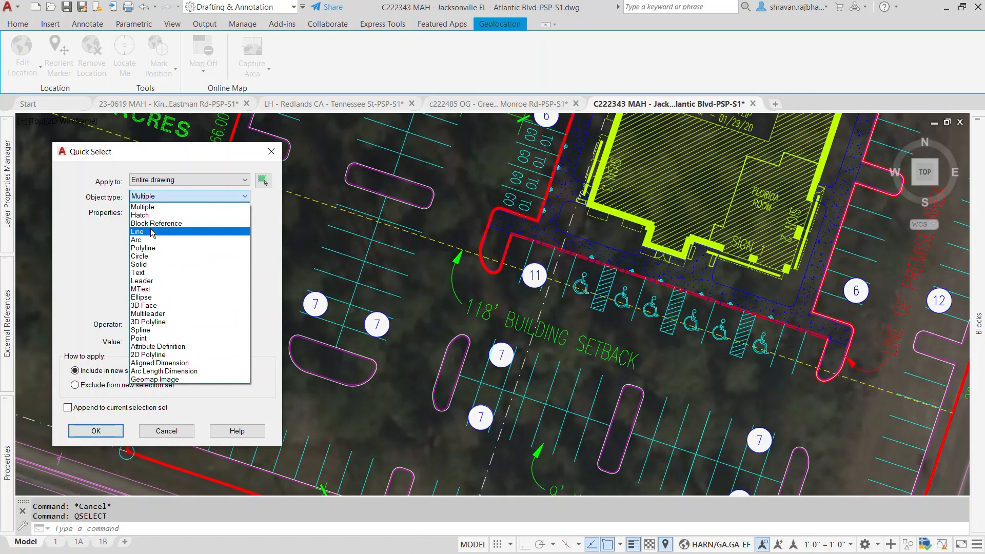
left_click(154, 224)
left_click(178, 343)
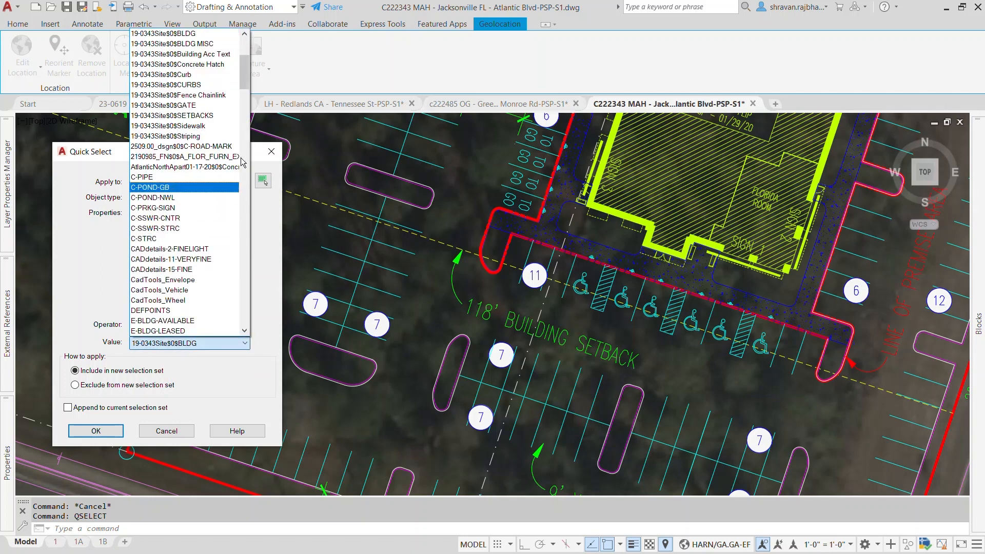
left_click_drag(246, 80, 250, 152)
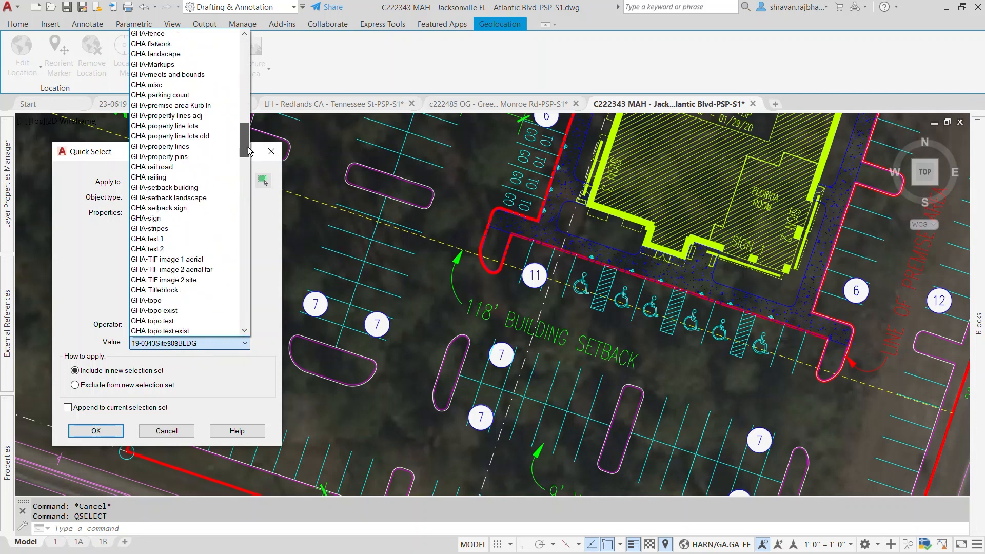
left_click(159, 95)
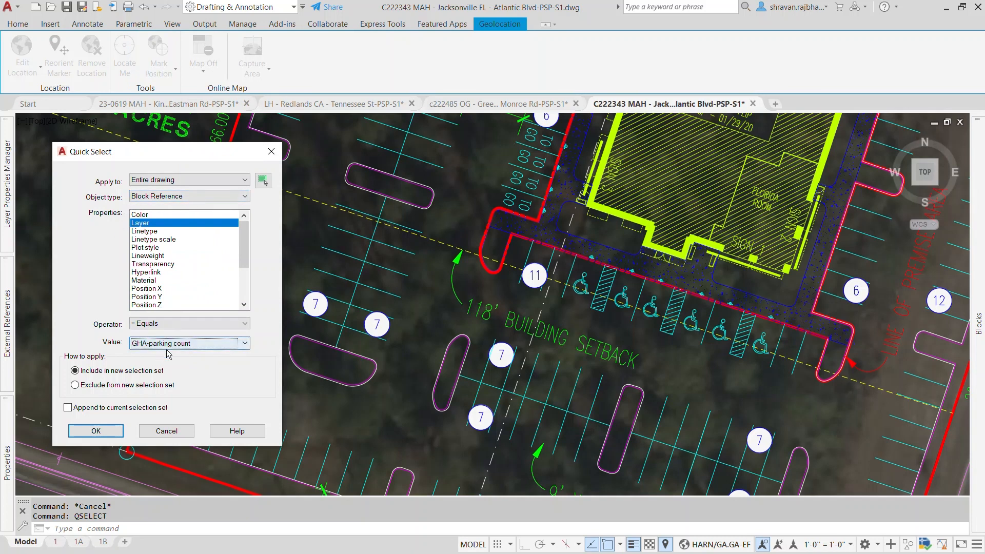
left_click(97, 431)
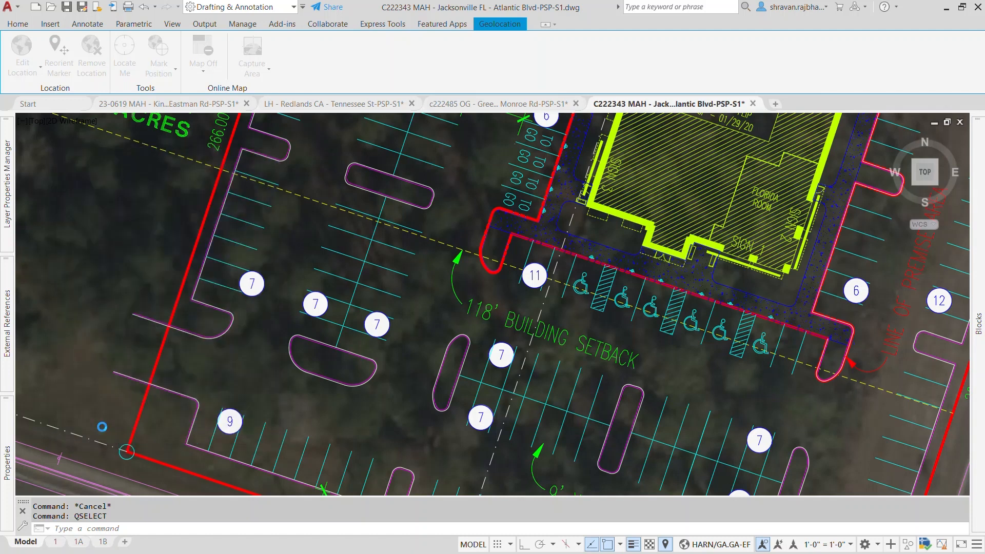
Set the X, Y and Z scale of all the selected parking count bubbles to 1000.
scroll(412, 384, "down", 4)
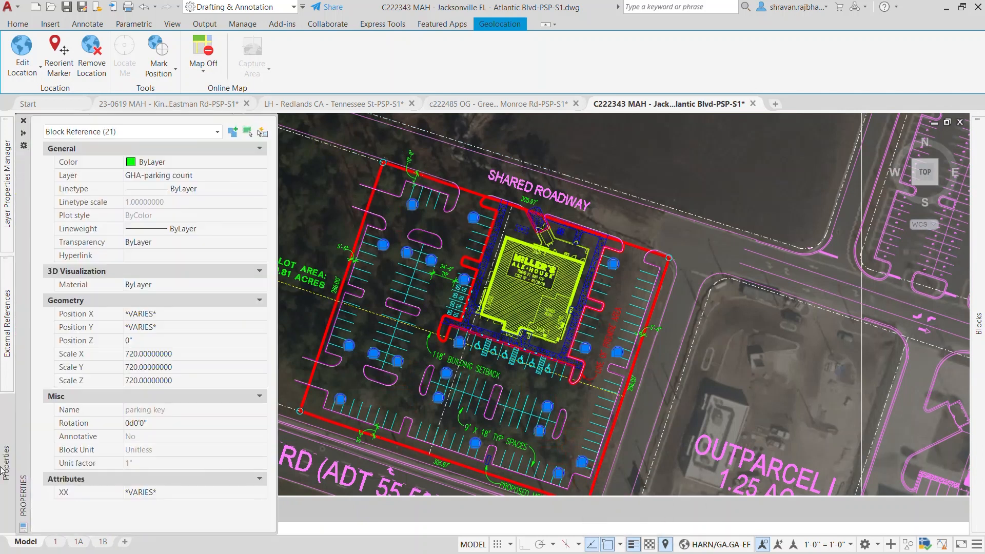
left_click(174, 355)
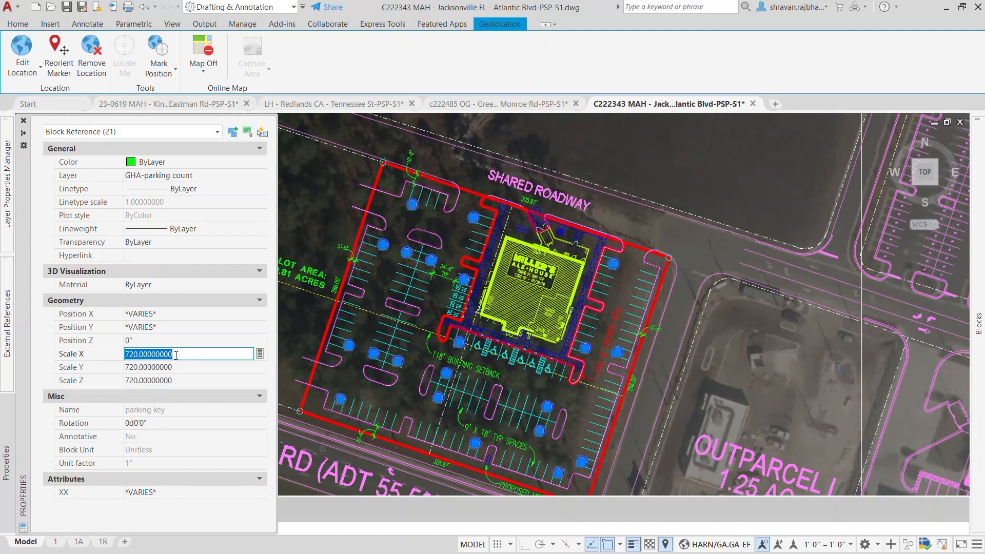
type("1")
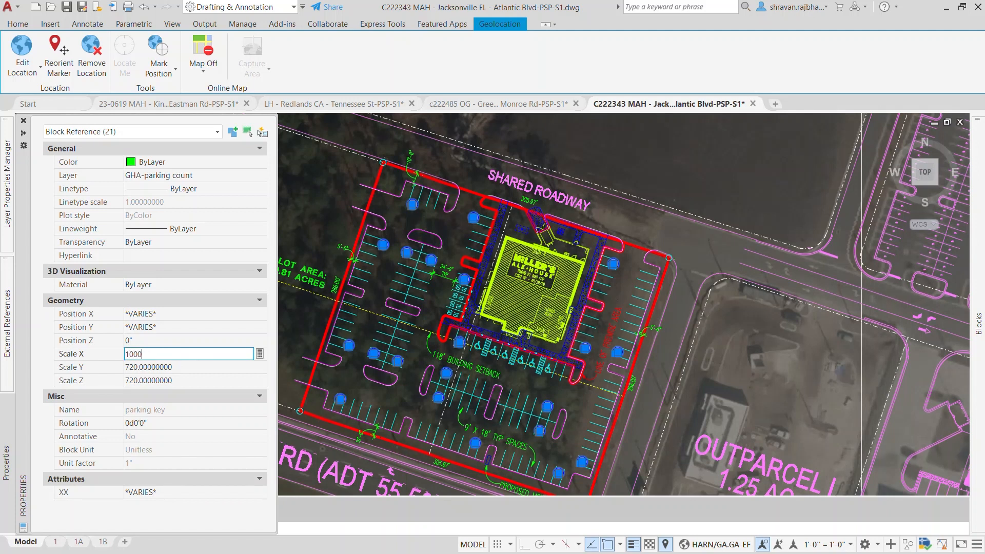
left_click(174, 368)
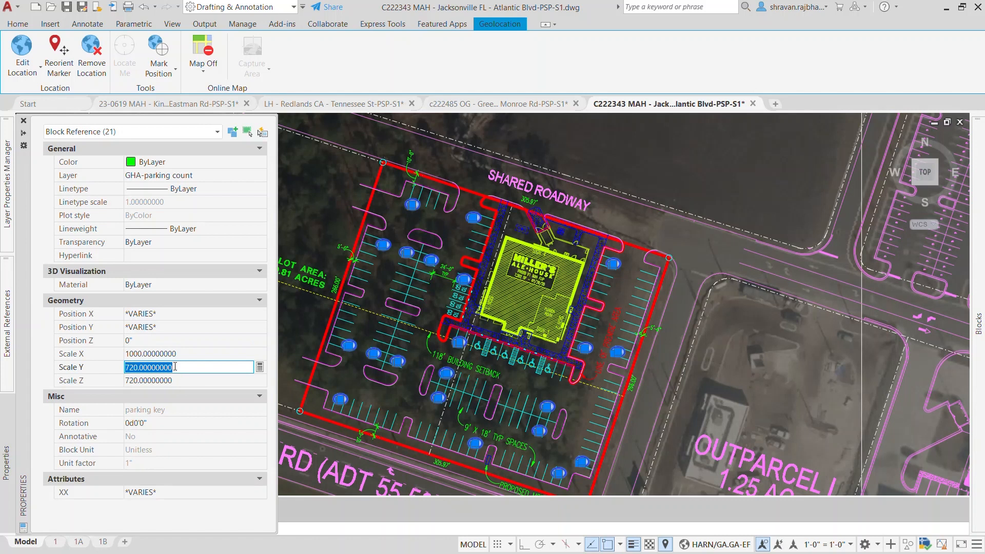
type("1000")
left_click(174, 380)
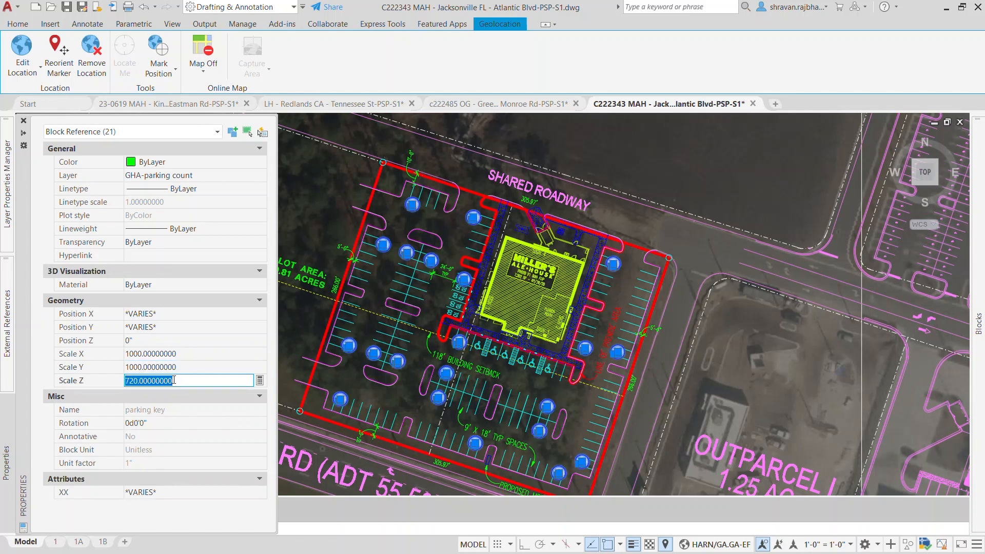
type("1")
key("Return")
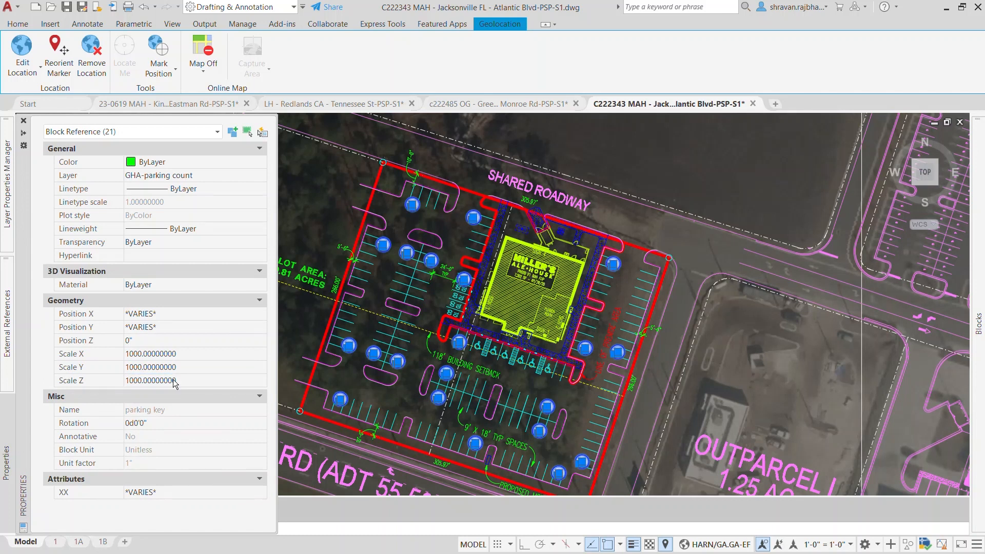
Shrink all the selected parking count bubbles by setting their X, Y and Z scale to 200.
scroll(585, 304, "up", 3)
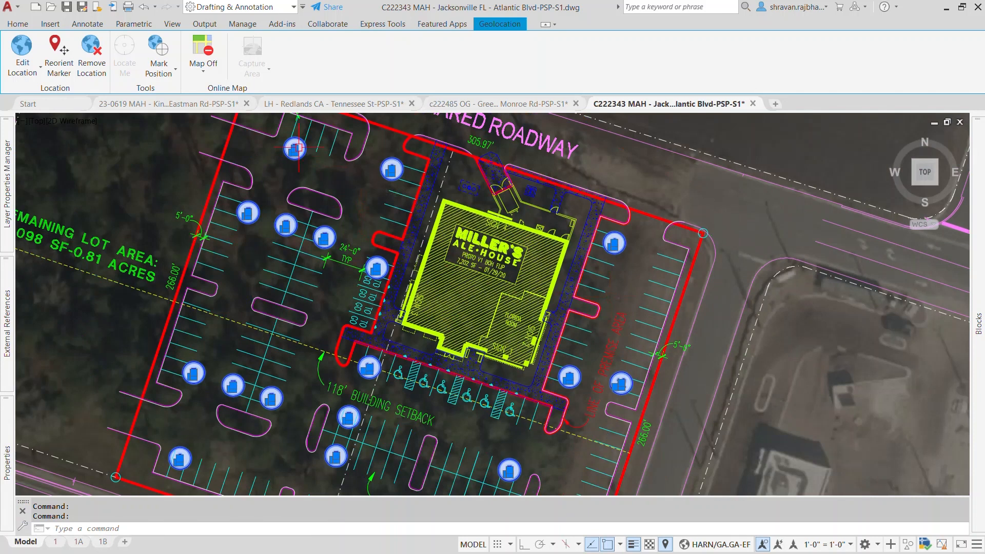
scroll(305, 154, "up", 5)
mouse_move(8, 447)
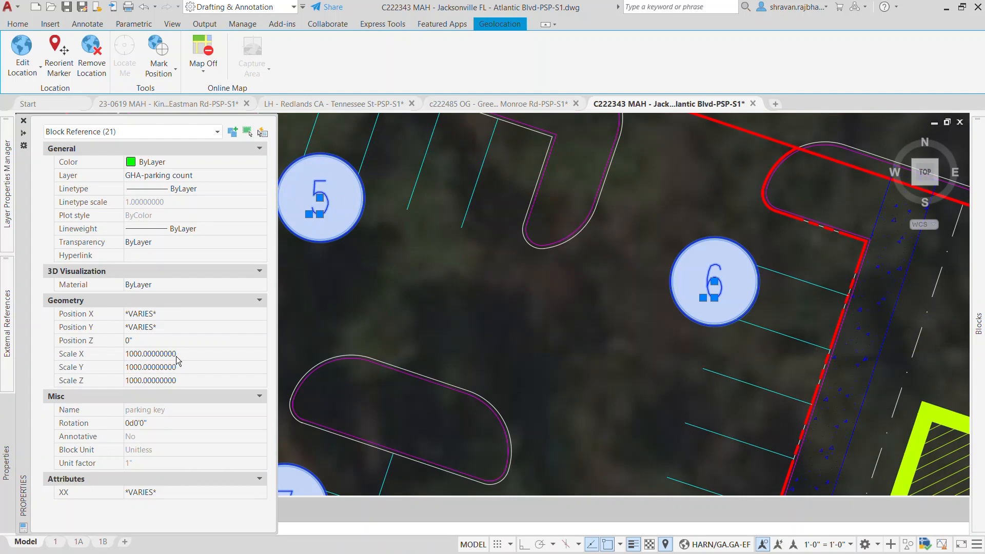
left_click(178, 354)
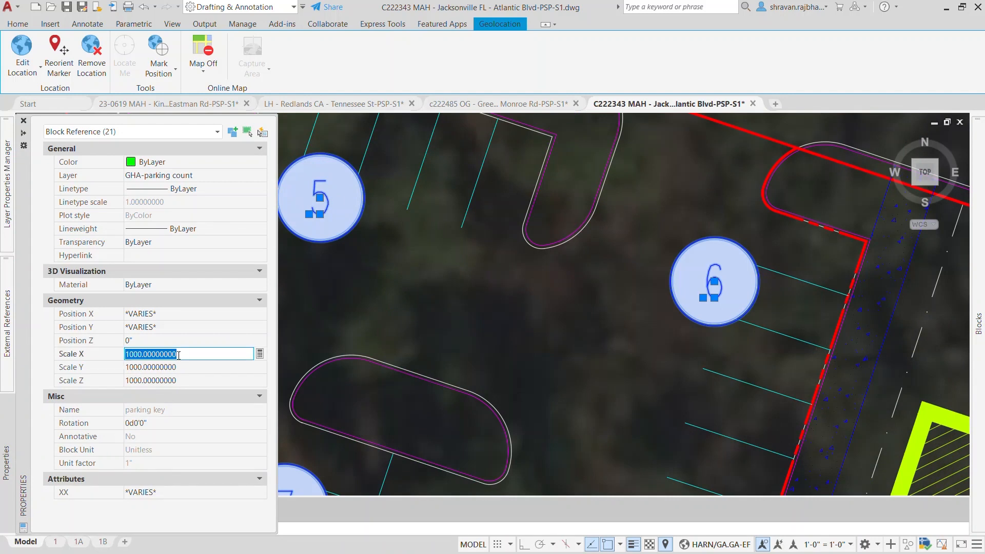
type("200")
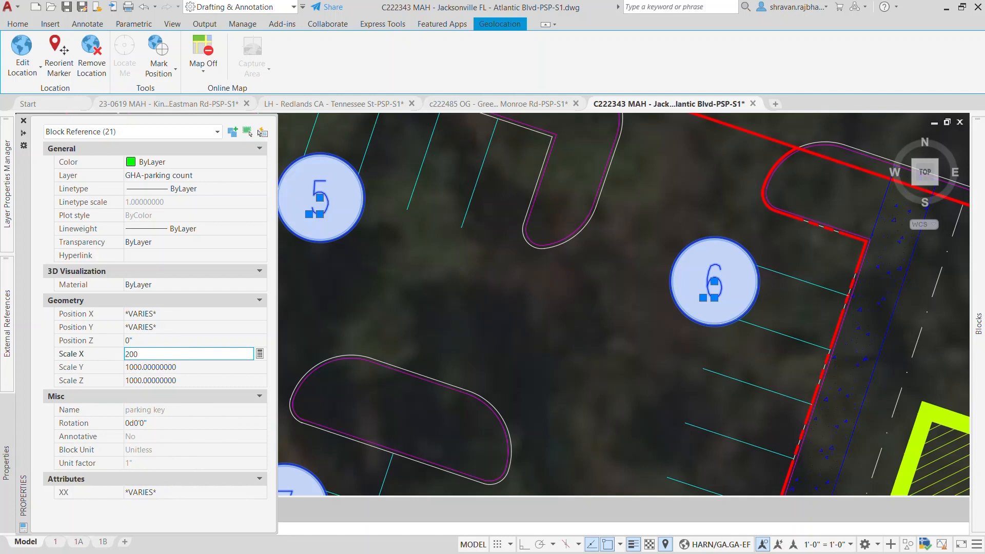
key("Return")
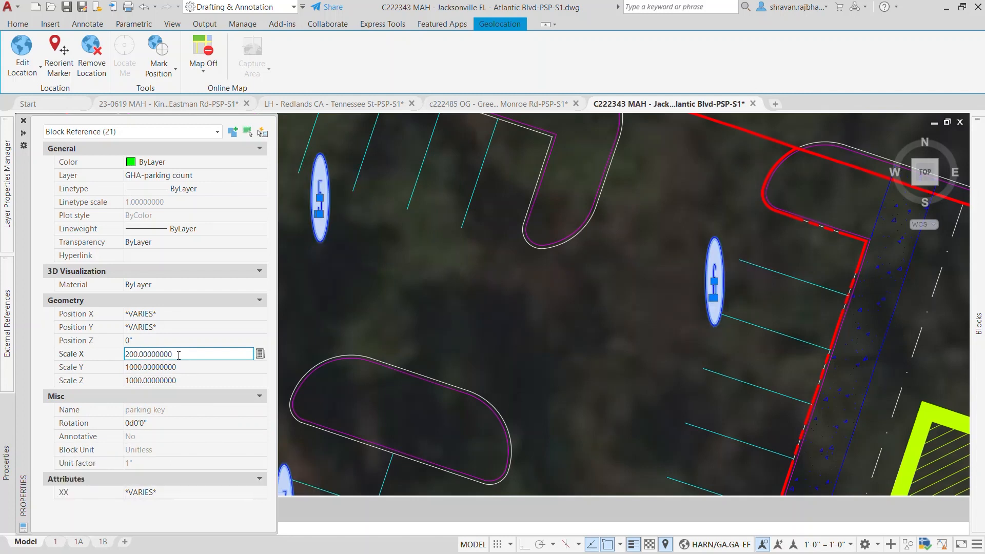
left_click(182, 365)
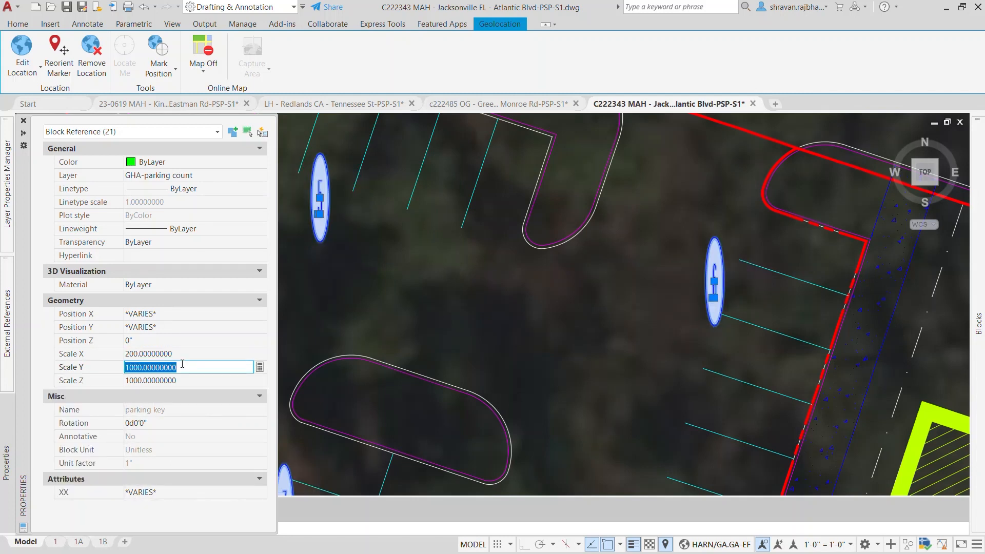
type("200")
left_click(190, 381)
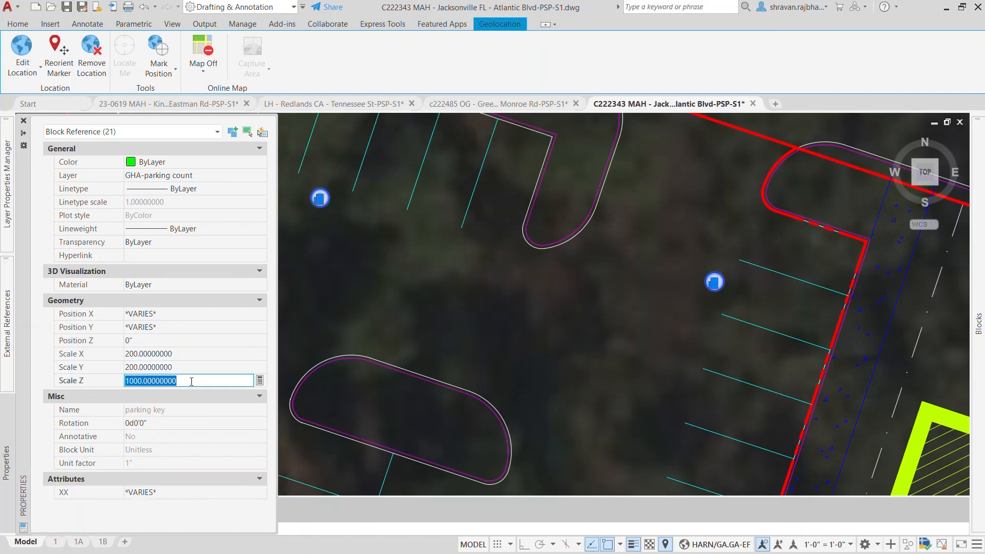
type("200")
key("Return")
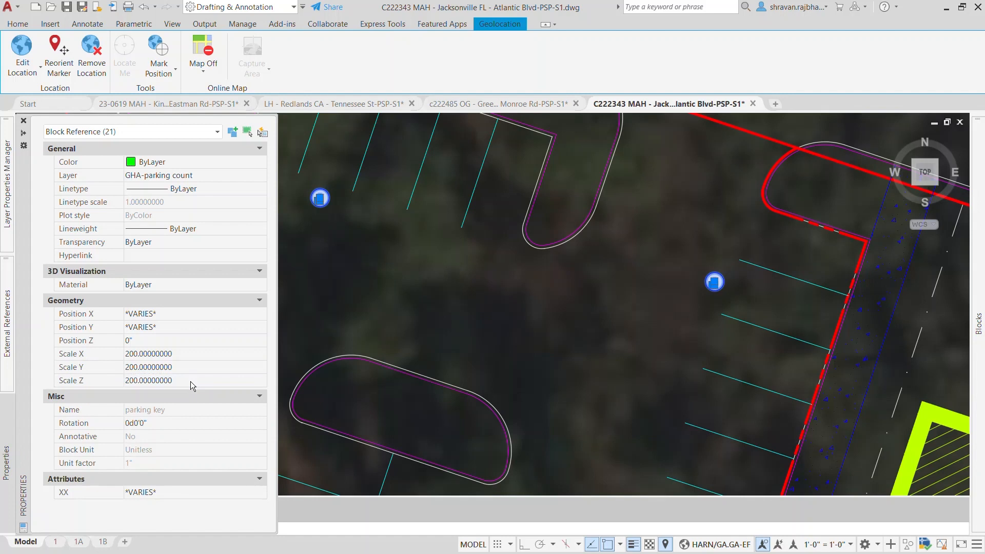
Enlarge the selected parking count bubbles by setting their X, Y and Z scale to 2000, and clear the selection.
key("ctrl+1")
scroll(463, 263, "down", 4)
scroll(463, 263, "down", 4)
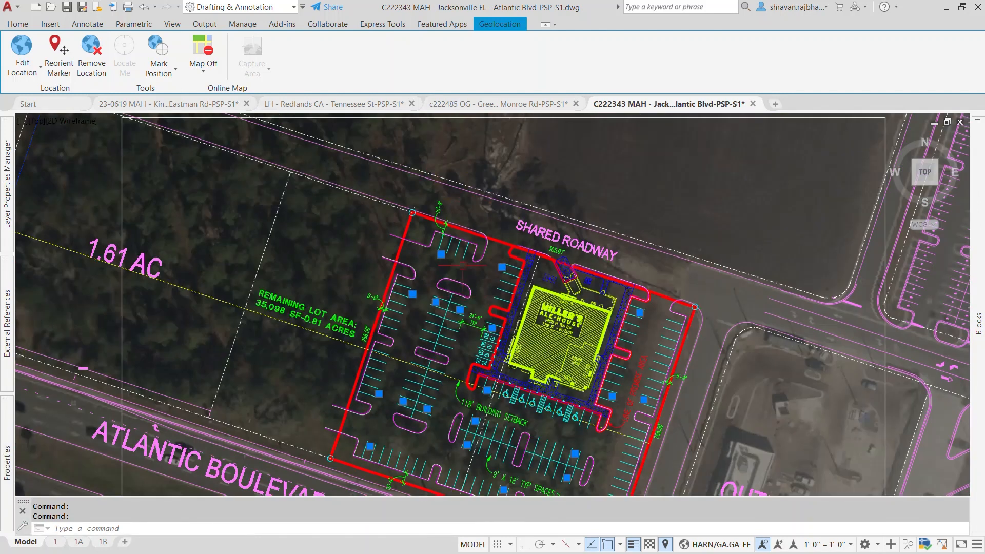
scroll(452, 289, "up", 6)
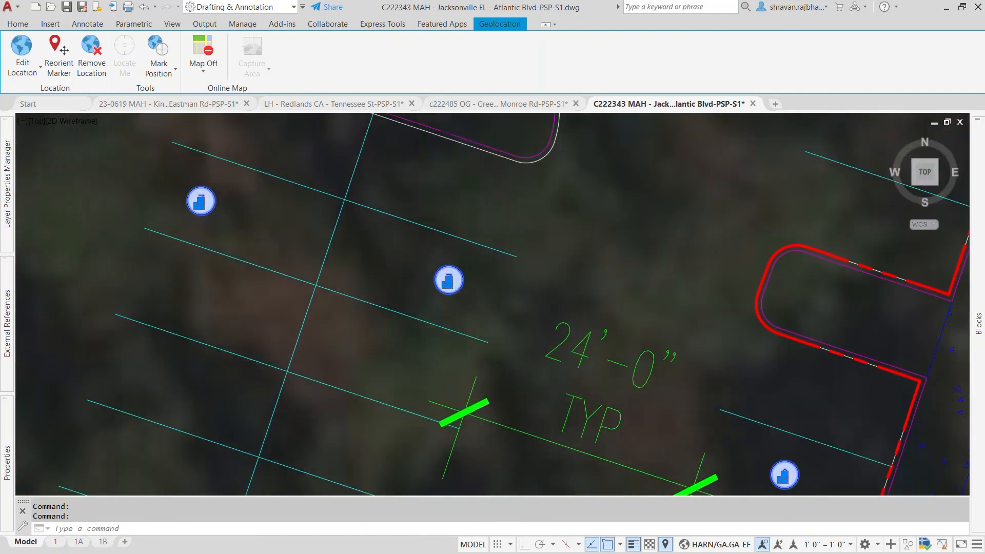
scroll(408, 370, "down", 2)
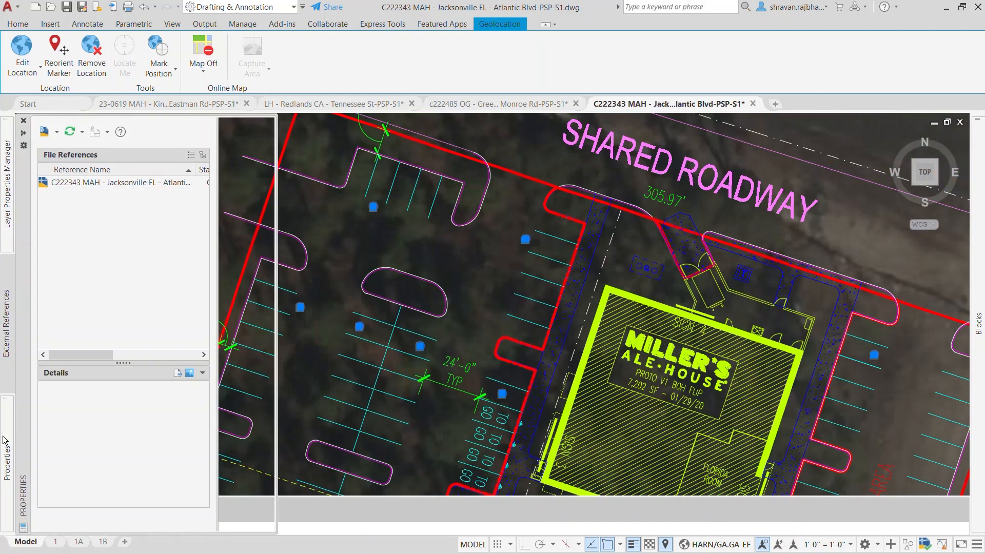
mouse_move(6, 452)
left_click(170, 354)
type("2000")
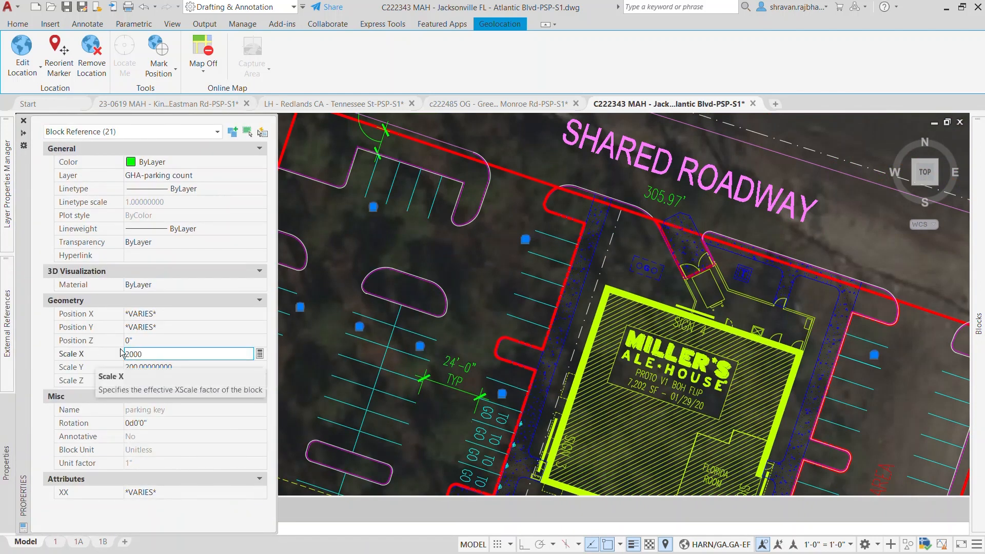
key("Return")
left_click(178, 368)
type("2000")
left_click(178, 380)
type("200")
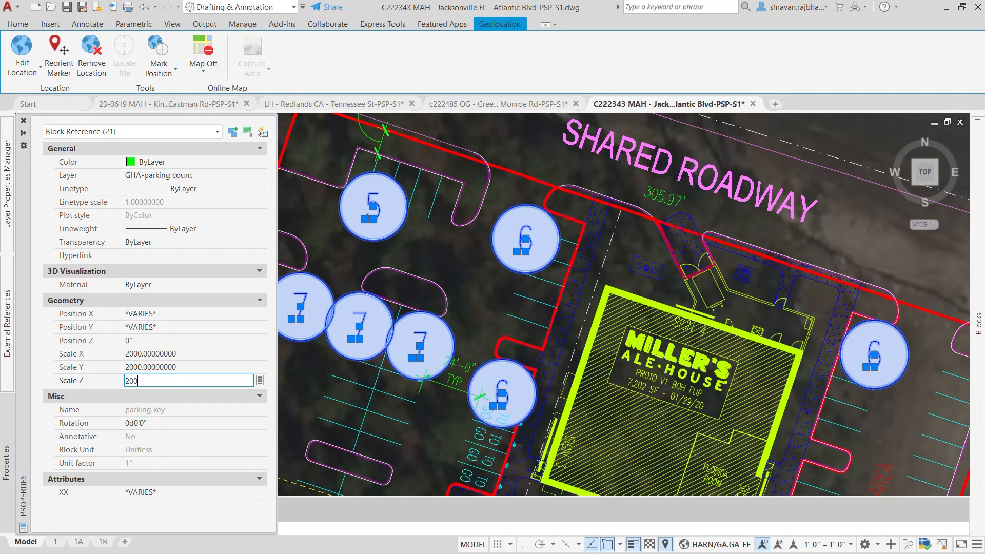
type("0")
key("Return")
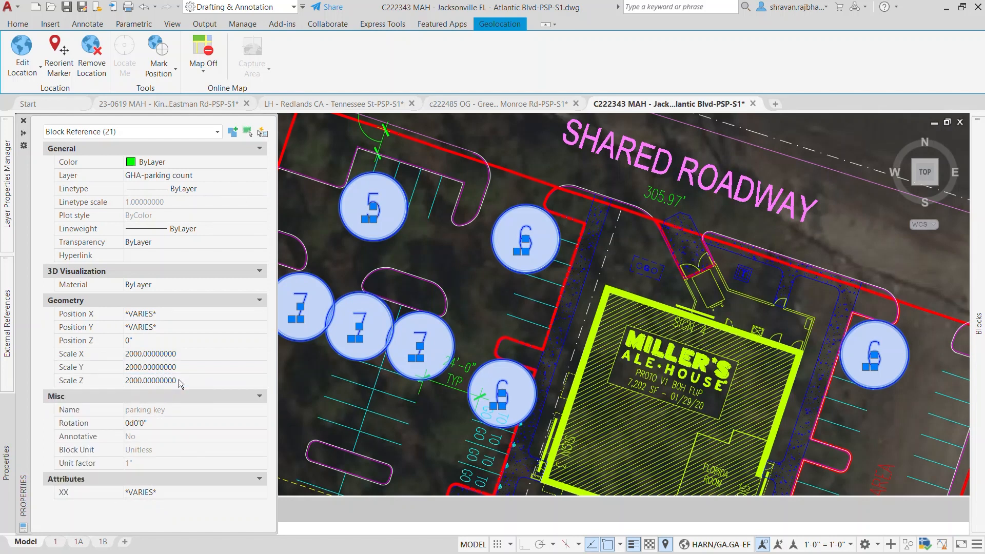
scroll(417, 288, "down", 4)
scroll(479, 374, "up", 2)
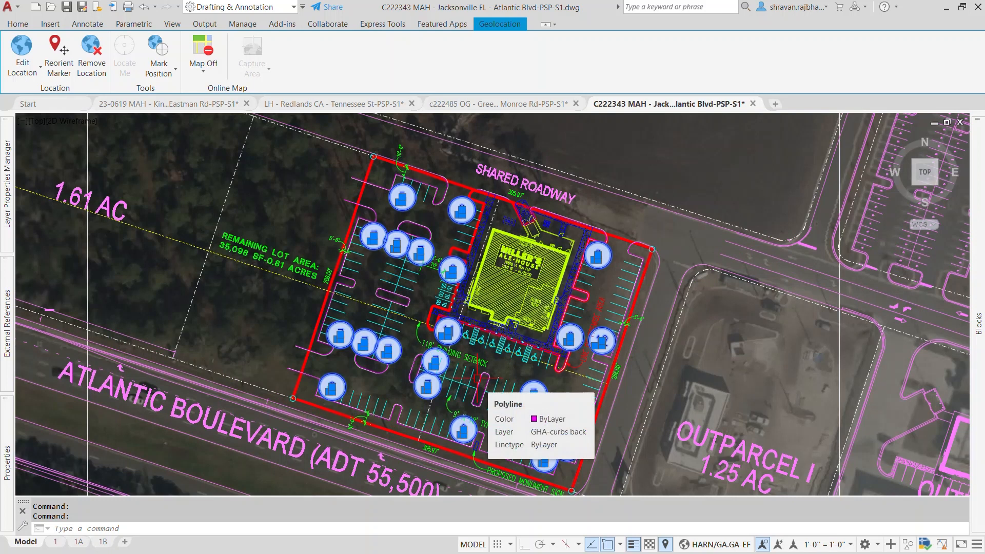
key("Escape")
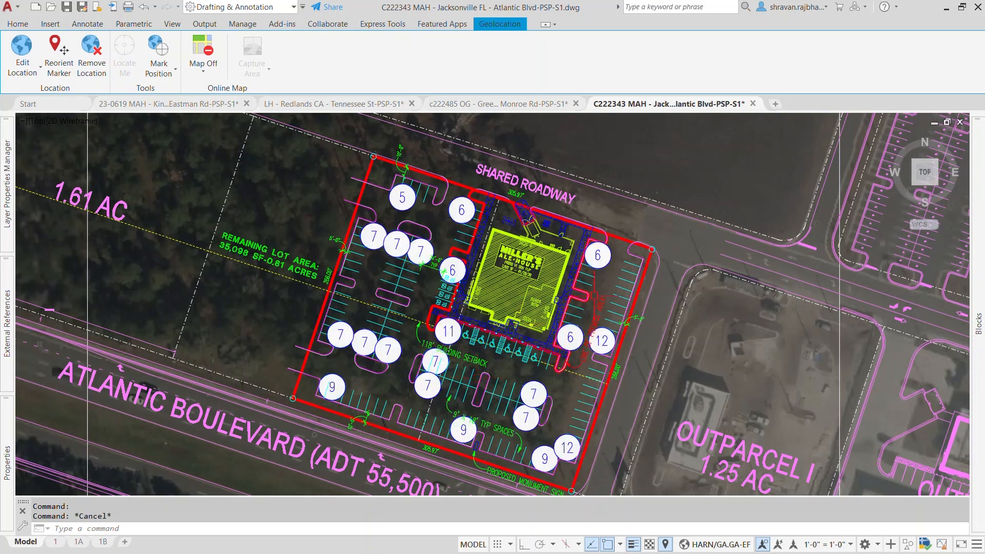
Turn off the parking count bubbles' layer with LAYOFF by picking the bubble 6 northeast of the building.
type("LAYO")
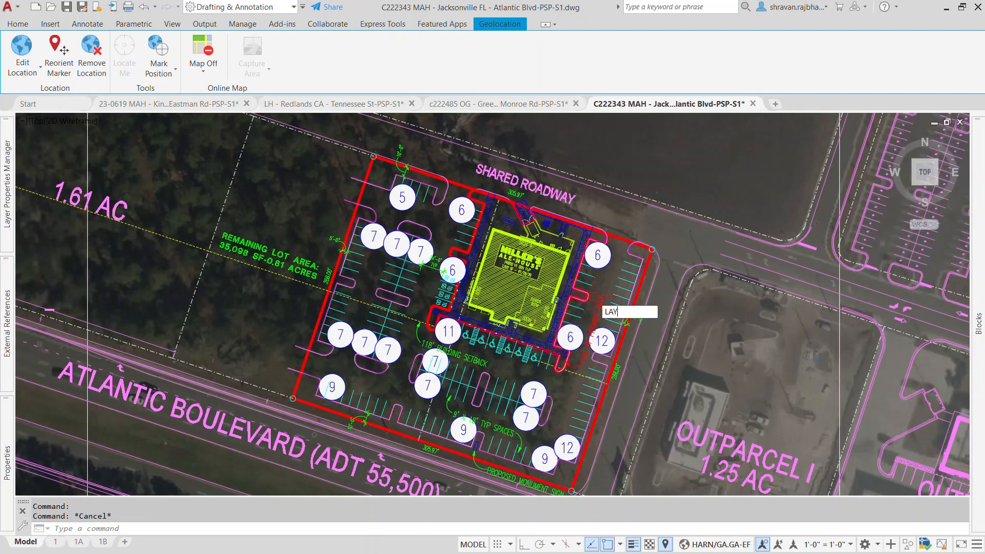
key("Return")
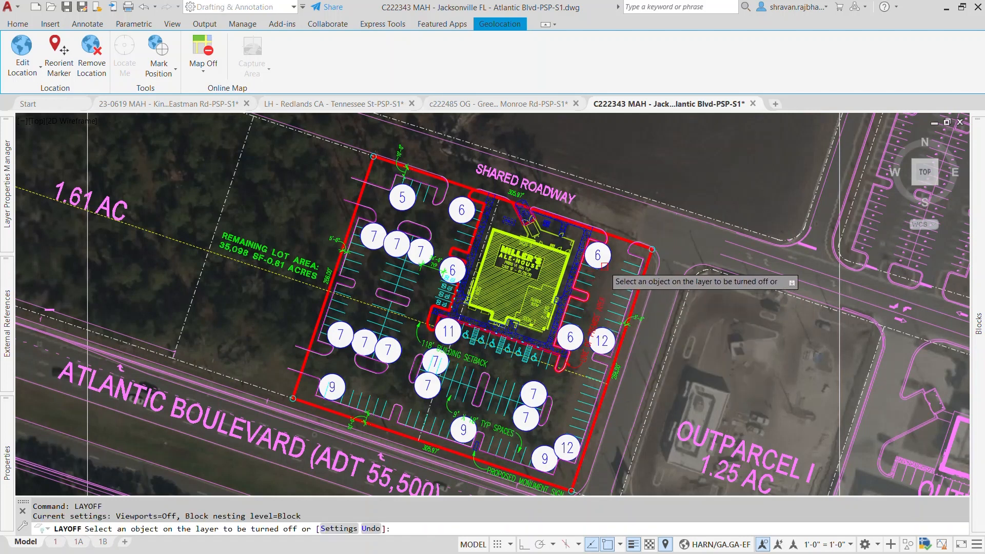
left_click(606, 269)
key("Return")
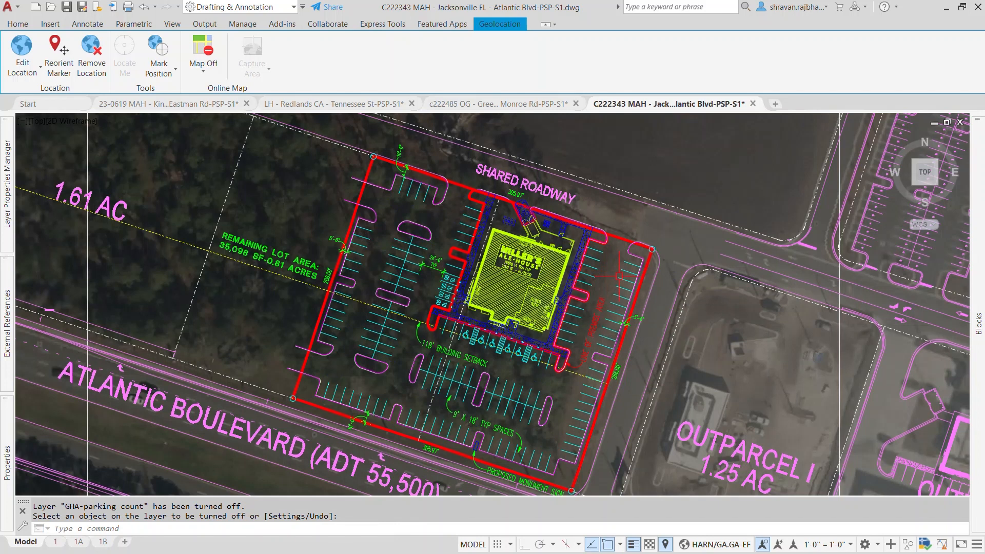
Inspect the properties of a parking stripe line near the northeast corner of the red property boundary.
scroll(618, 276, "up", 4)
left_click(644, 266)
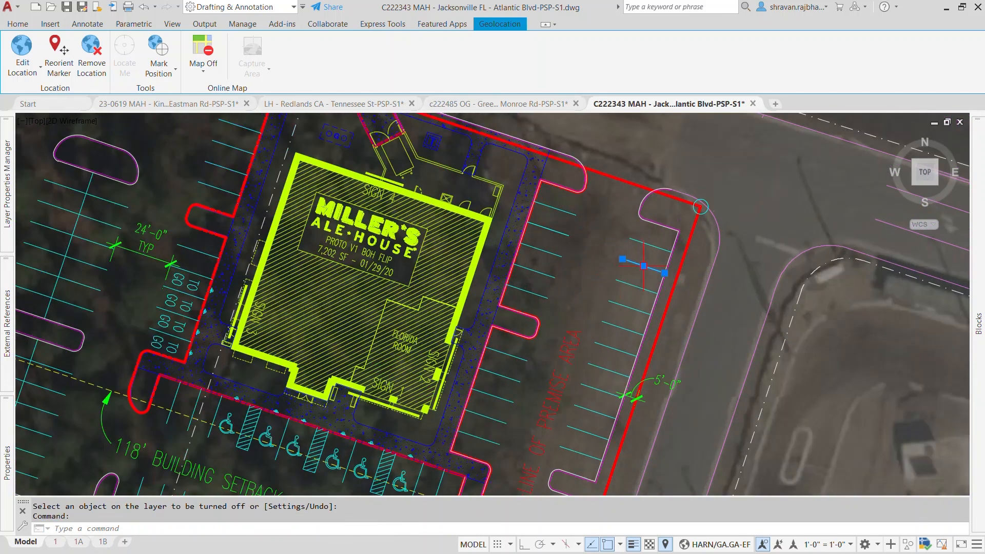
scroll(731, 265, "up", 8)
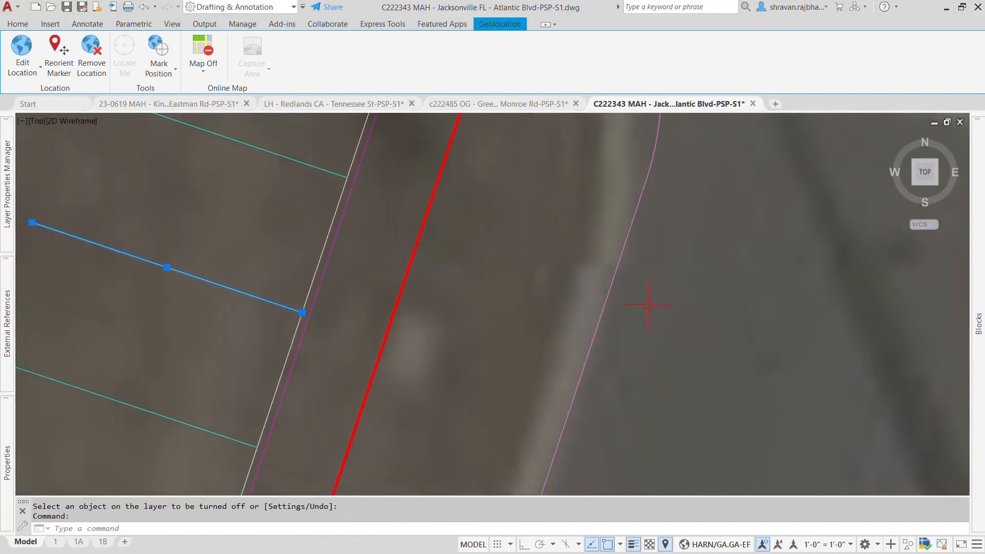
scroll(535, 314, "down", 4)
mouse_move(5, 462)
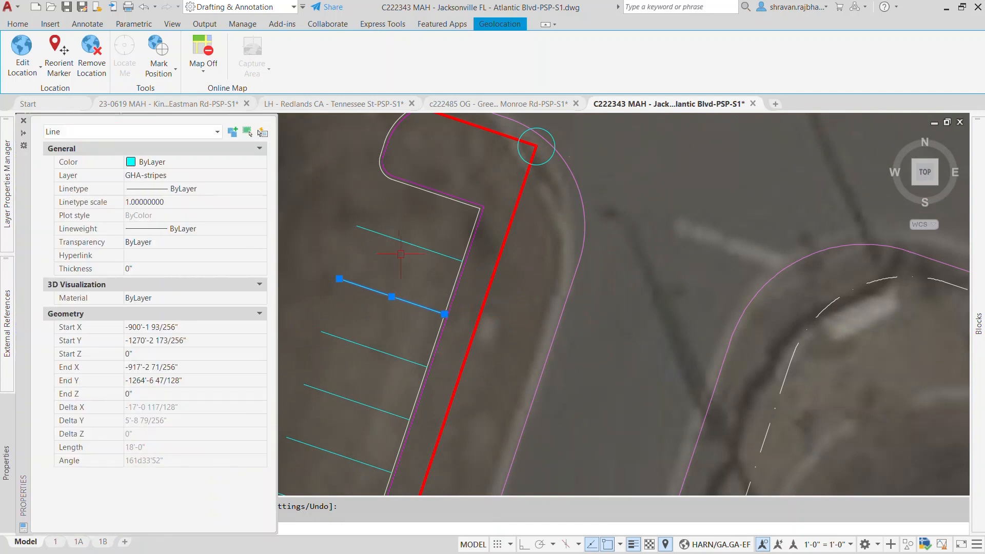
scroll(547, 286, "down", 7)
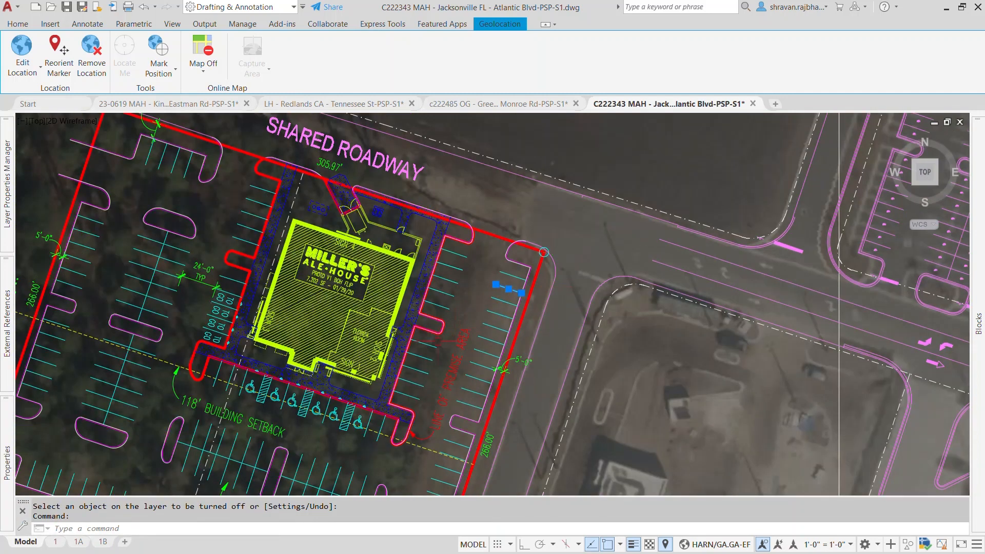
key("Escape")
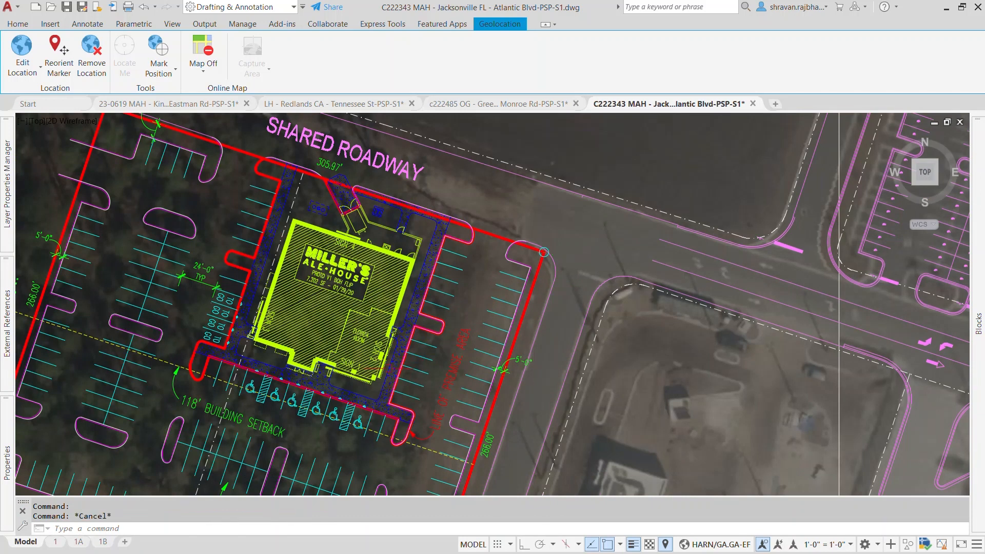
Check the layer and properties of the blue sidewalk polyline along the building's east side.
scroll(433, 249, "up", 5)
left_click(408, 249)
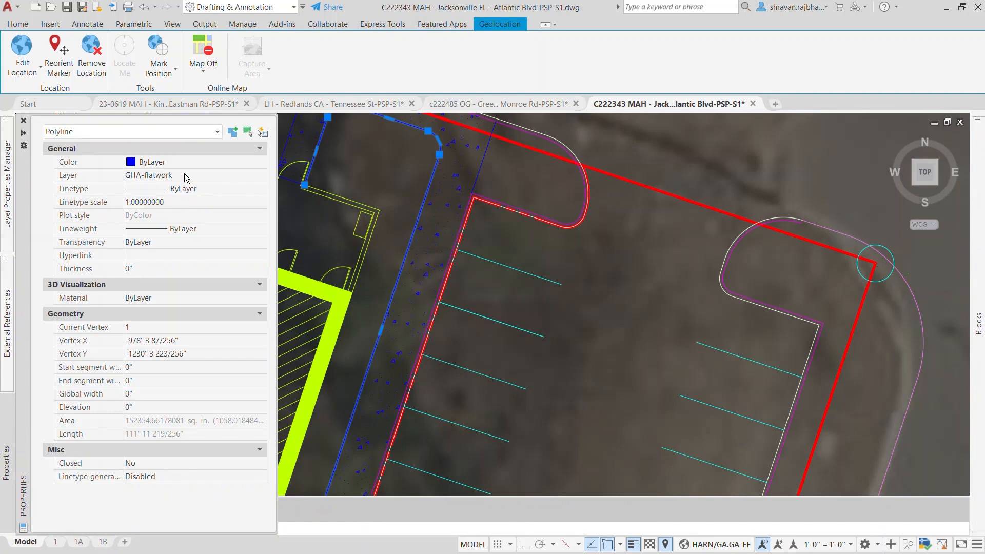
scroll(436, 247, "down", 8)
key("Escape")
key("Escape")
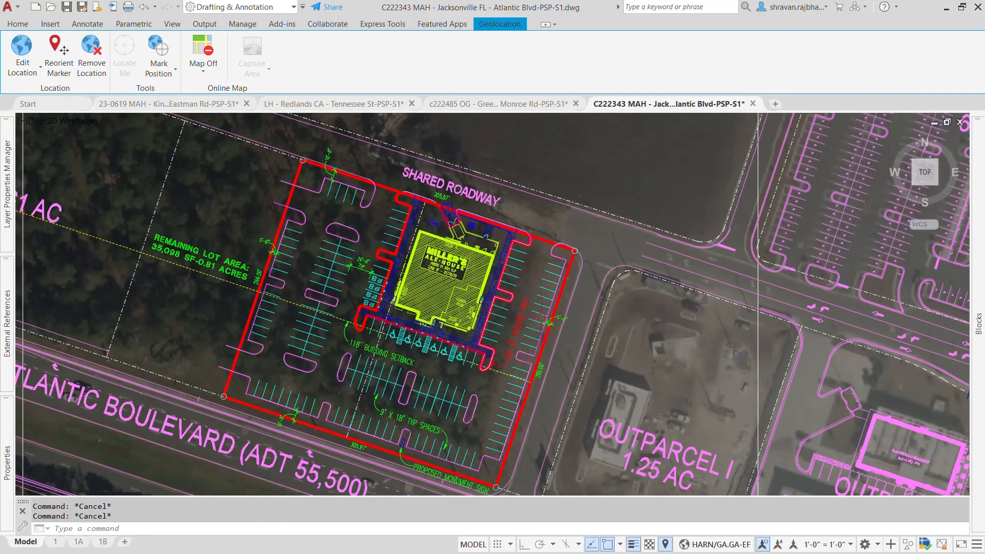
Use QSELECT on the entire drawing to select every object whose layer equals GHA-stripes.
left_click(279, 529)
type("QSE")
key("Return")
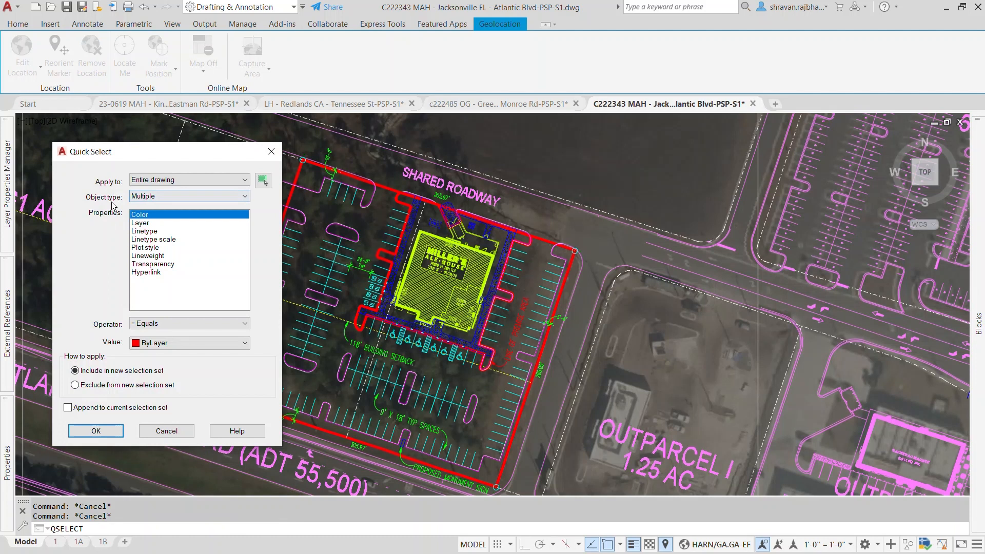
left_click(142, 222)
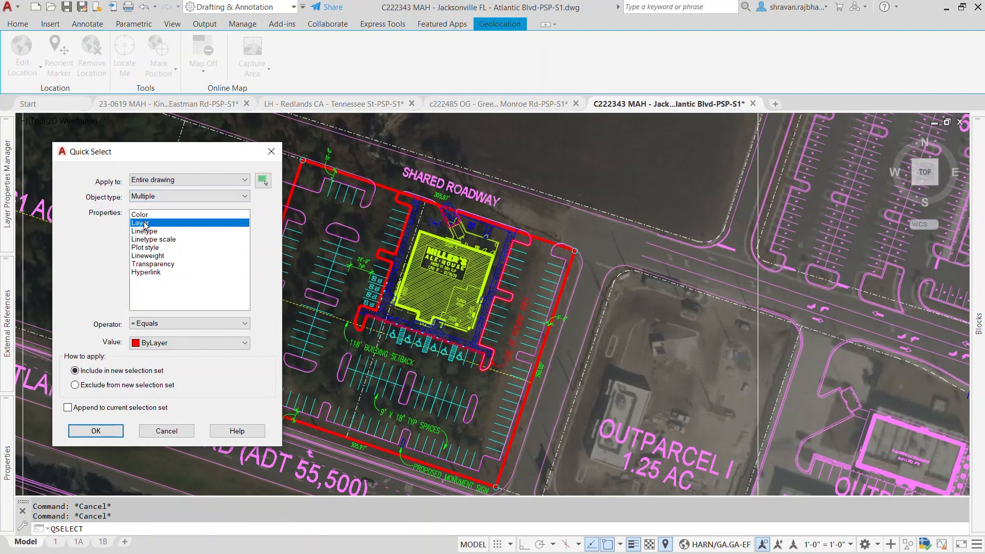
left_click(192, 346)
left_click(174, 167)
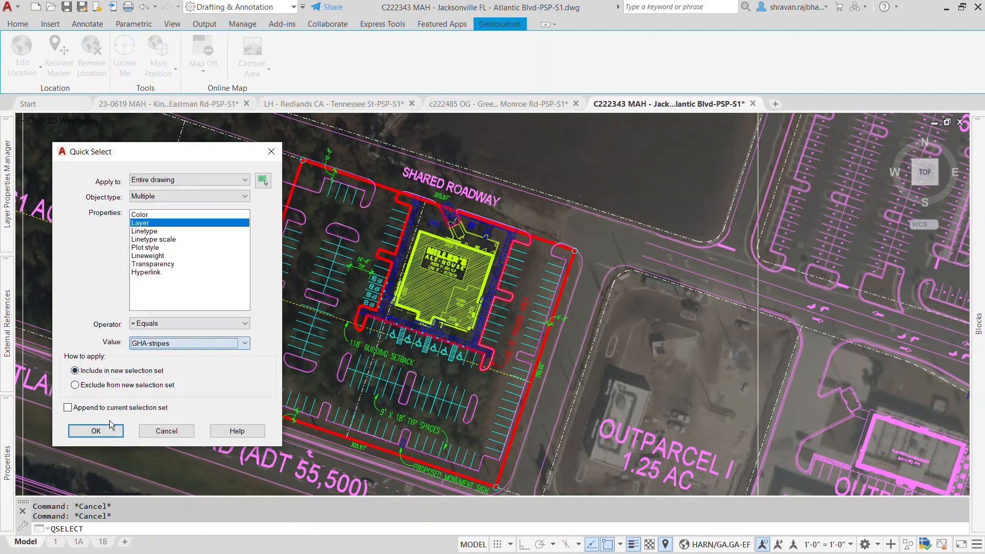
left_click(96, 430)
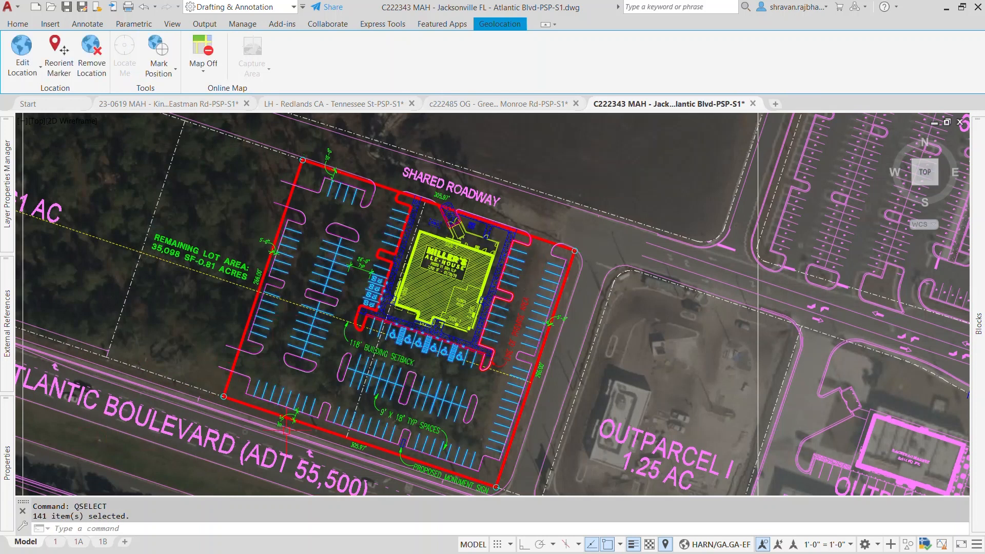
Move all the selected parking stripe objects to the GHA-flatwork layer and clear the selection.
left_click(7, 464)
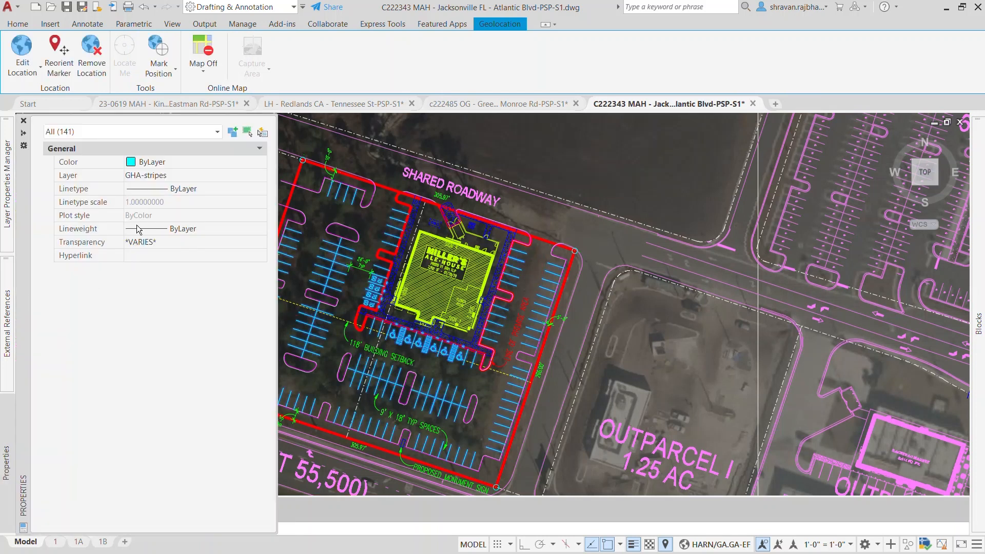
left_click(189, 174)
left_click(262, 177)
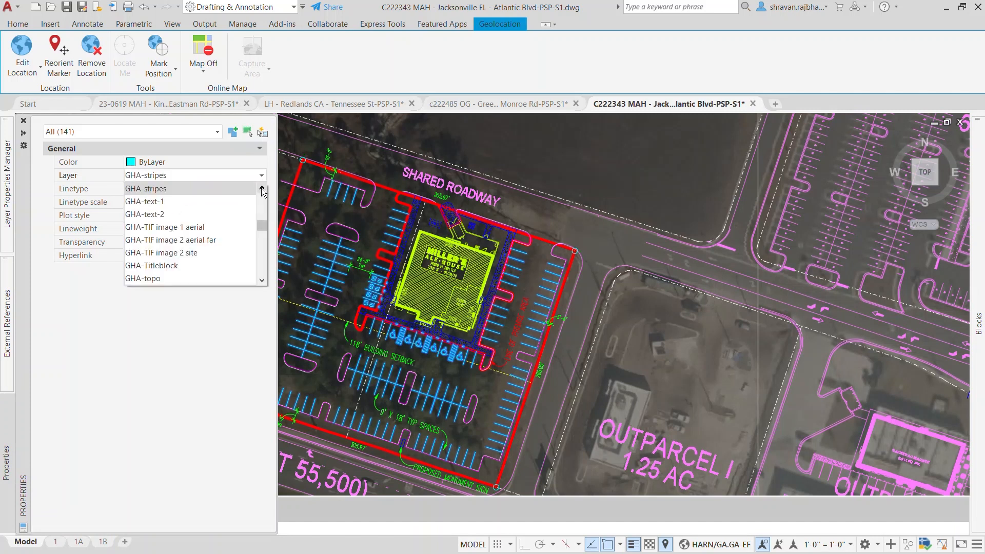
left_click(262, 188)
left_click_drag(260, 223, 262, 218)
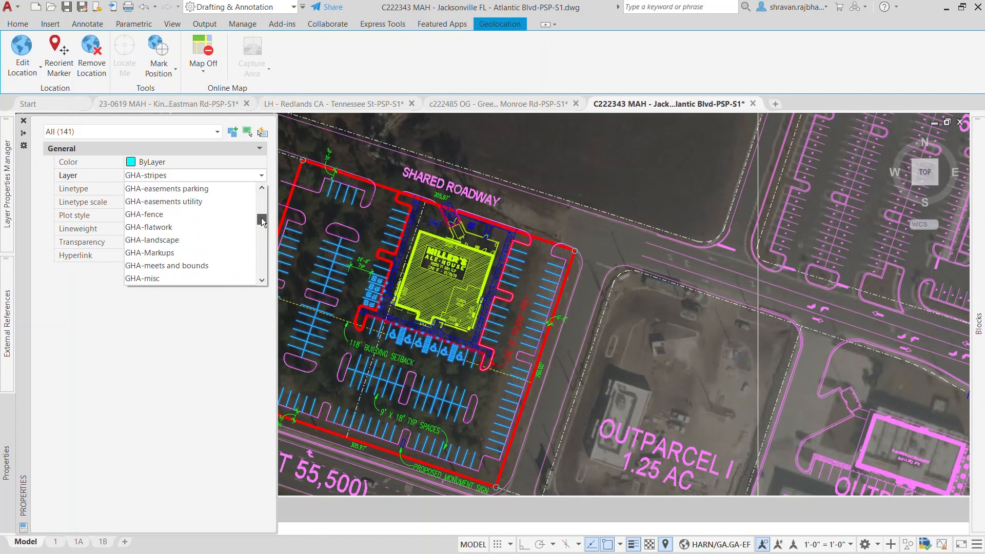
left_click(181, 228)
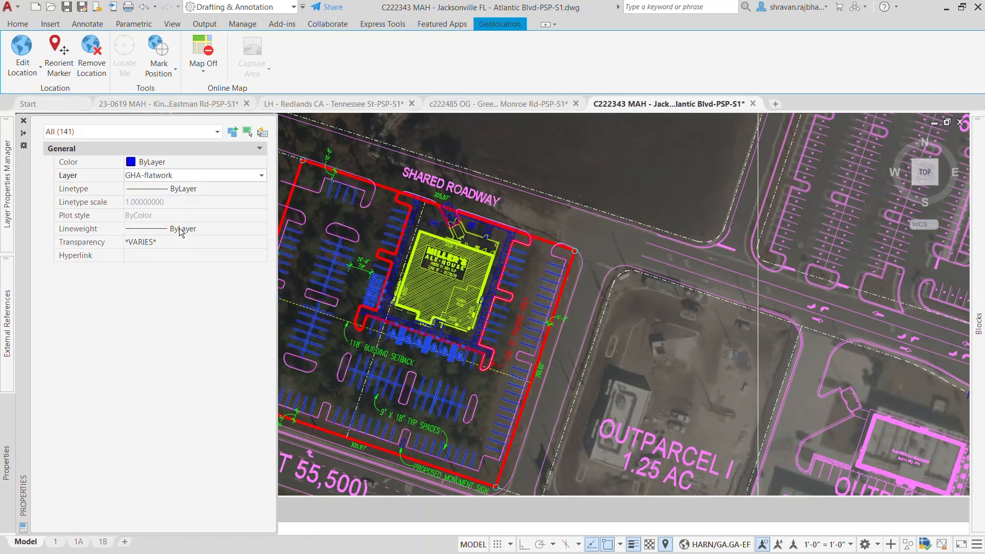
key("ctrl+1")
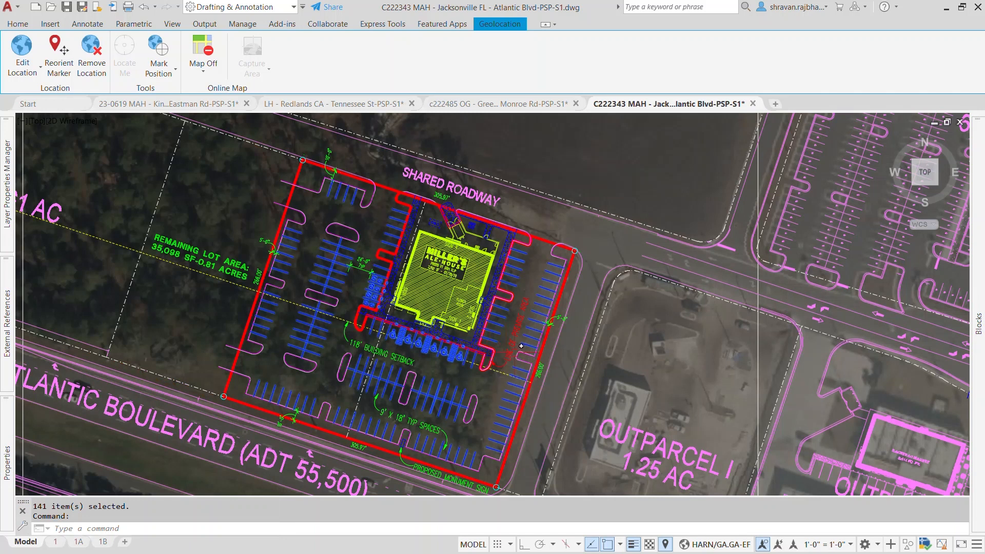
key("Escape")
scroll(304, 320, "up", 2)
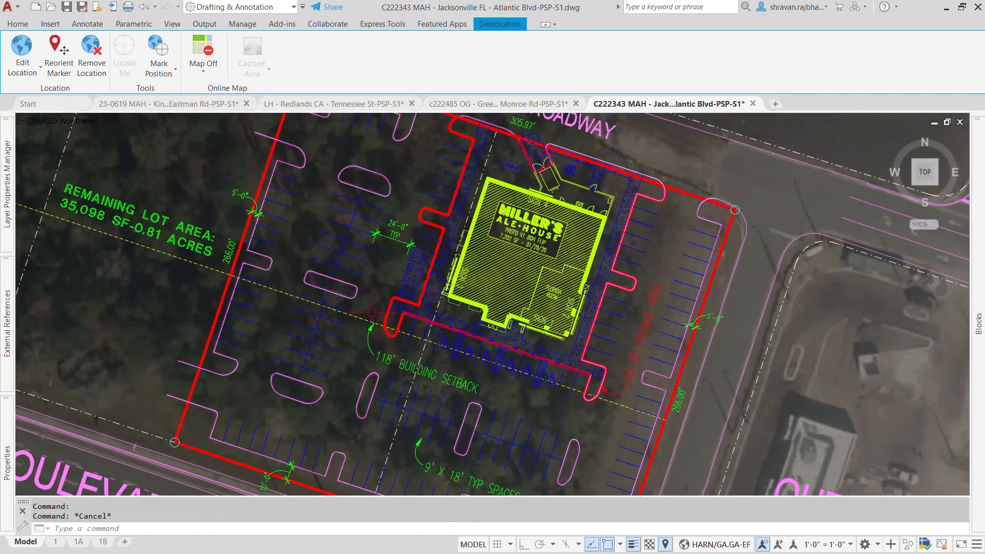
Check the layer and properties of a single parking stripe southwest of the building, and clear the selection.
left_click(109, 530)
key("Escape")
left_click(333, 349)
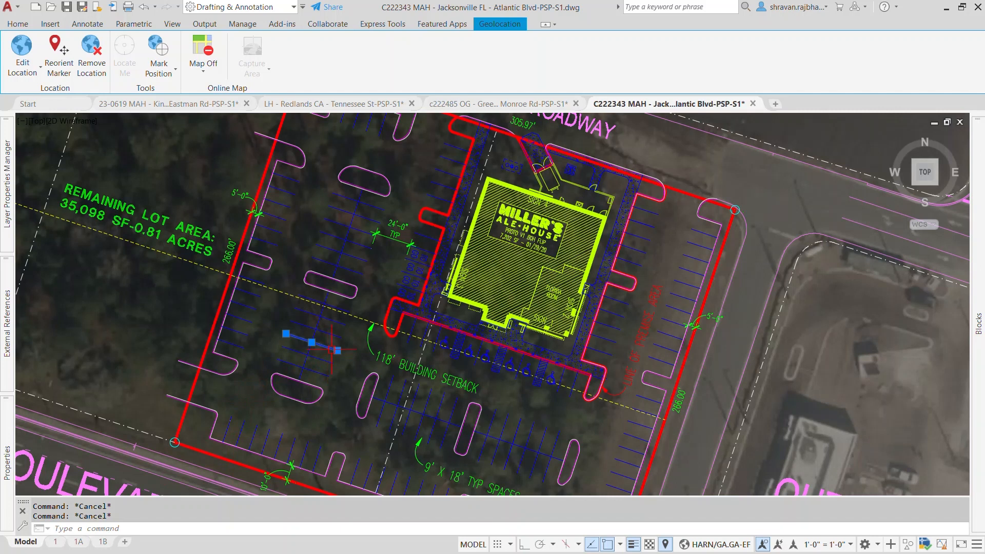
key("ctrl+1")
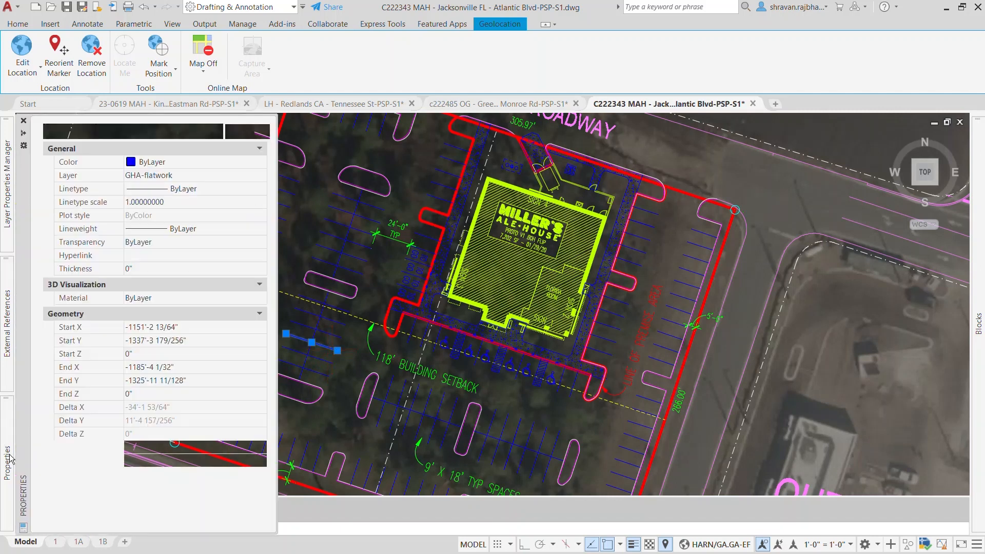
key("Escape")
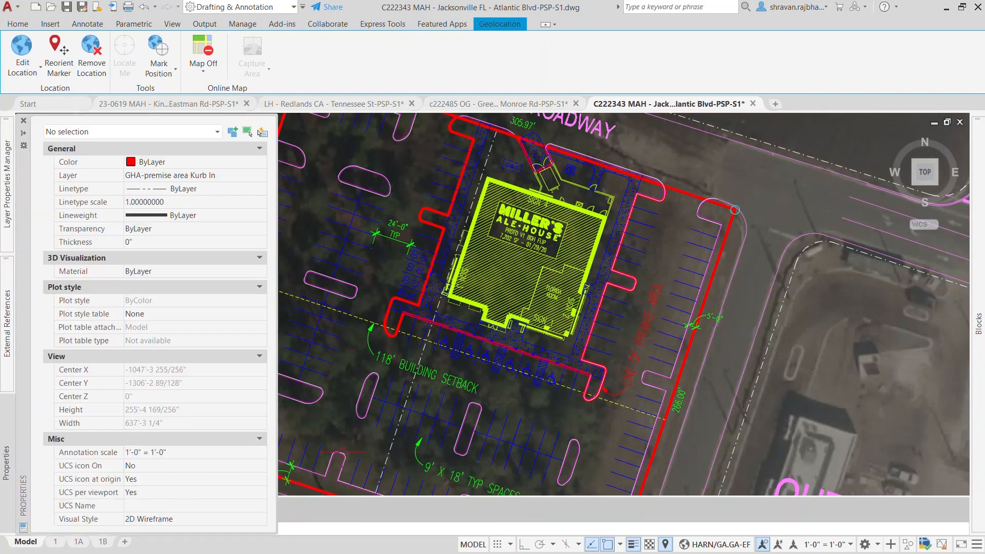
key("ctrl+1")
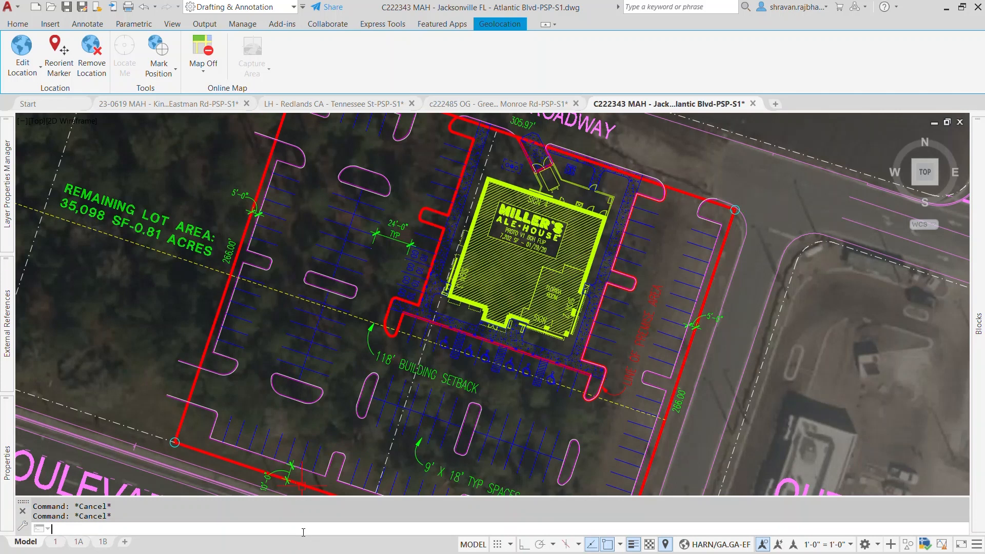
Use QSELECT on the entire drawing to select every object whose layer equals GHA-flatwork.
type("QSELECT")
key("Return")
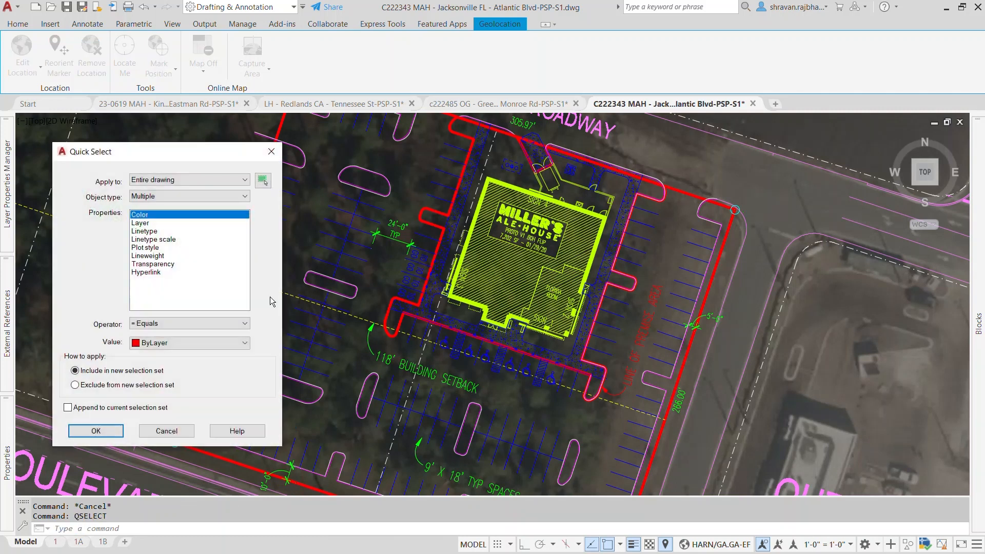
left_click(142, 223)
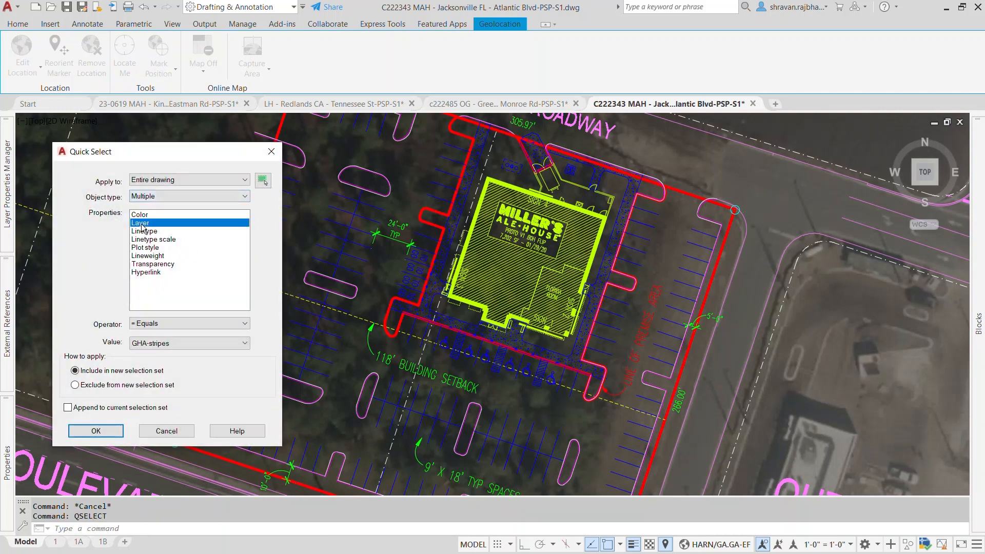
left_click(176, 344)
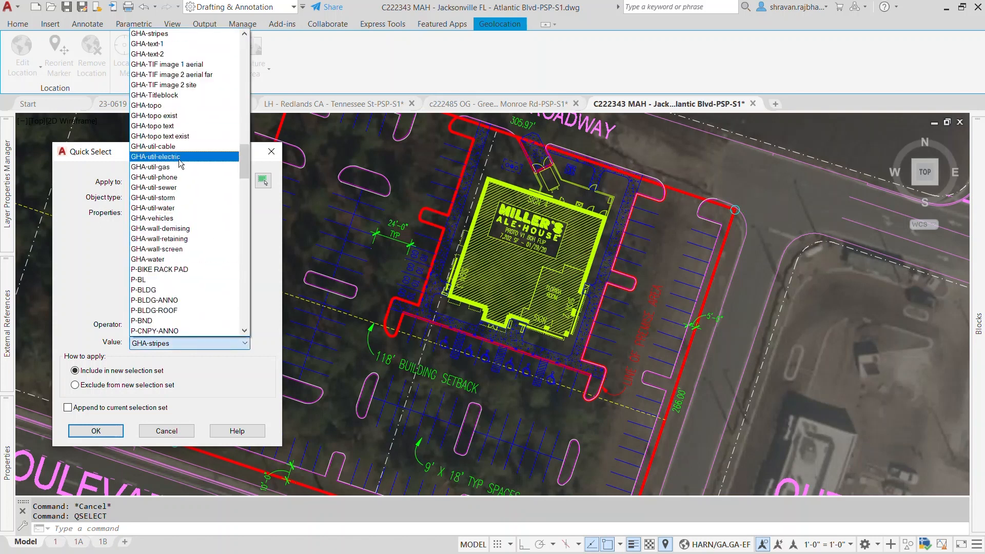
scroll(172, 201, "up", 2)
scroll(173, 204, "up", 7)
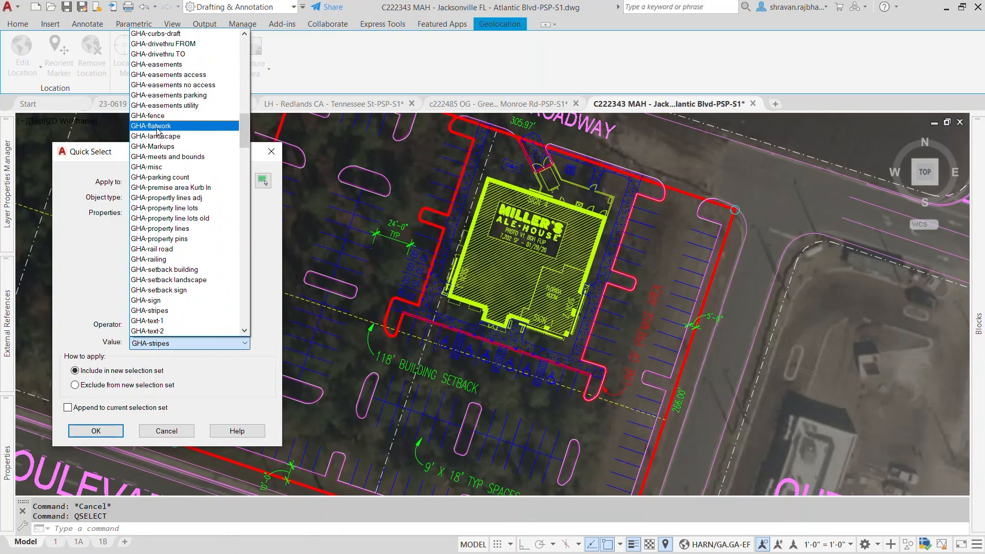
left_click(155, 127)
left_click(109, 430)
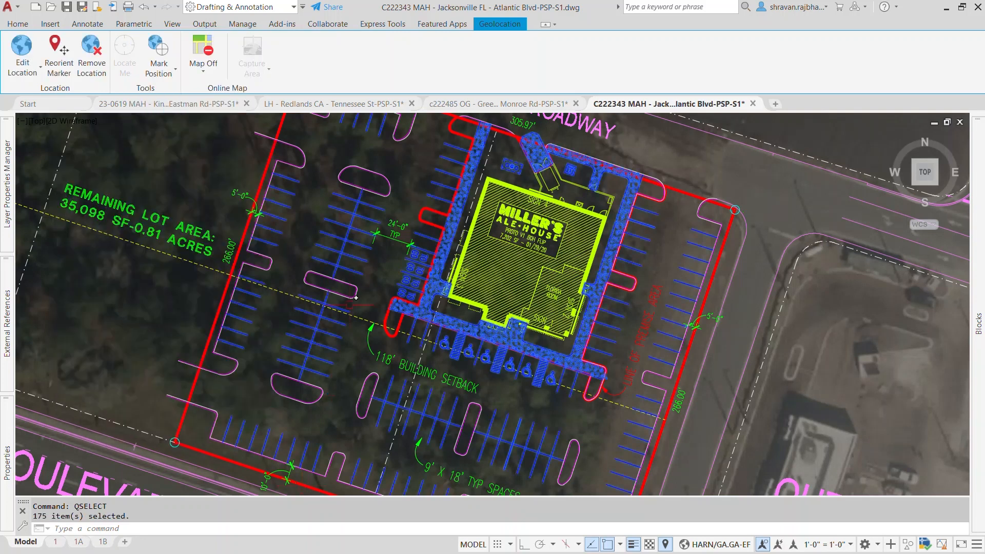
scroll(350, 305, "down", 2)
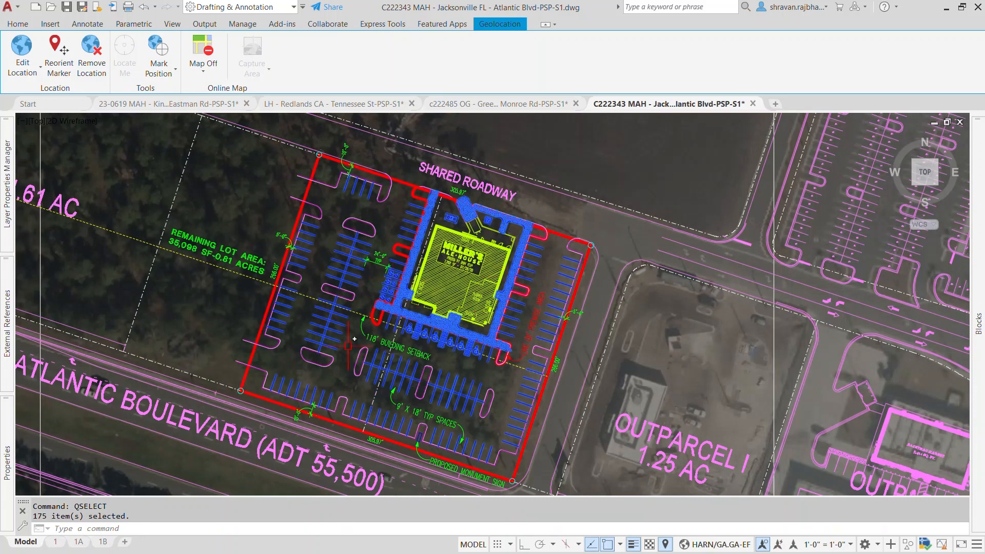
Move all the selected stripe and sidewalk objects to the GHA-landscape layer, clear the selection, and check a stripe's layer.
key("ctrl+1")
left_click(207, 174)
left_click(208, 174)
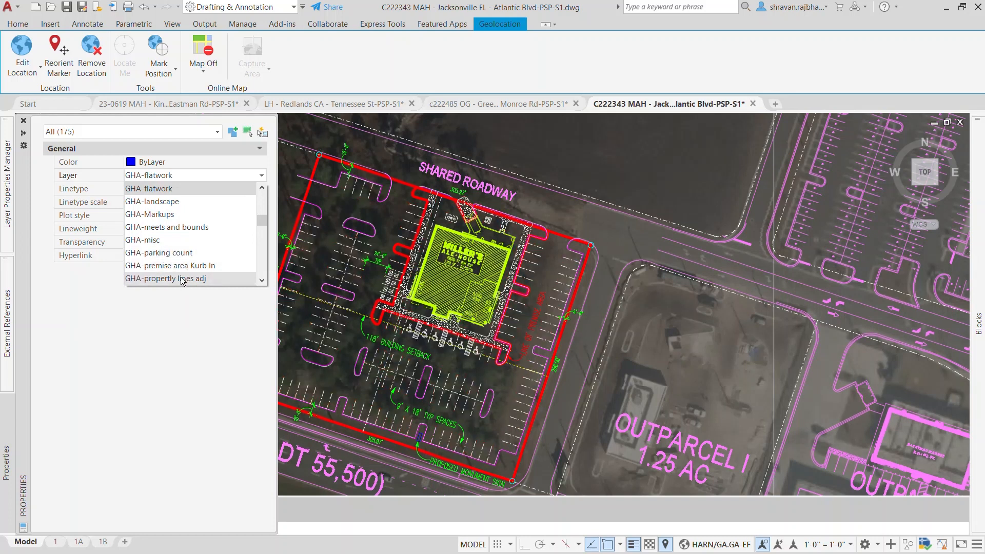
left_click(171, 206)
key("ctrl+1")
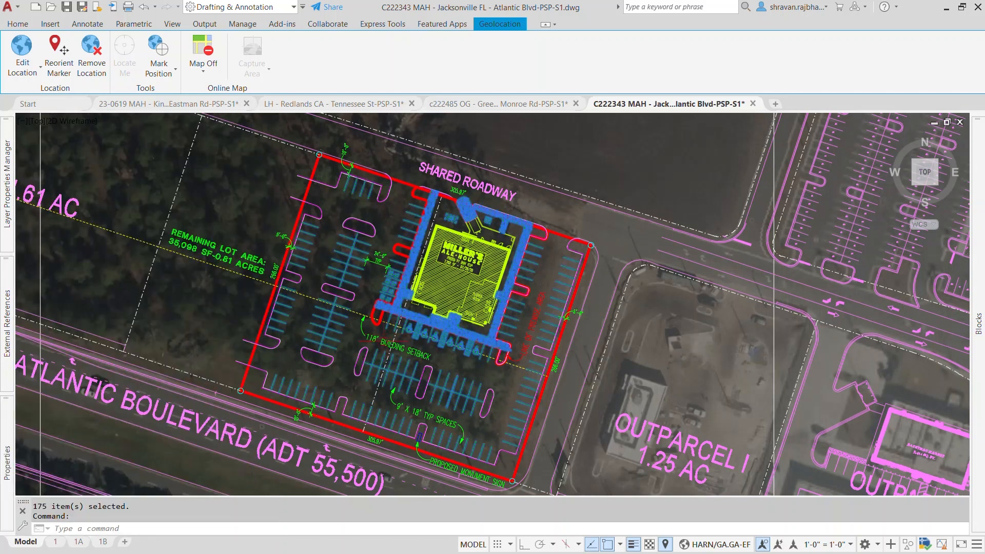
scroll(493, 257, "up", 3)
key("Escape")
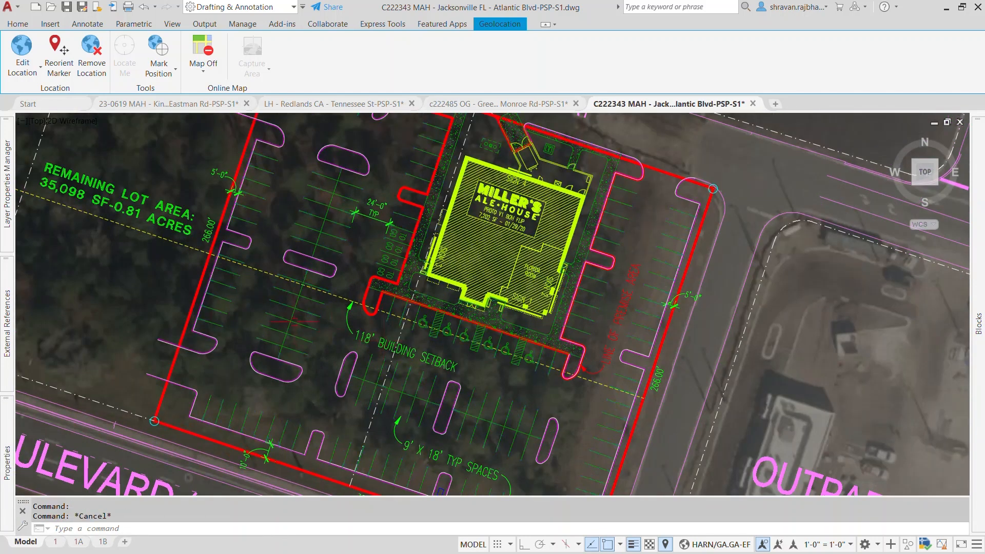
mouse_move(292, 322)
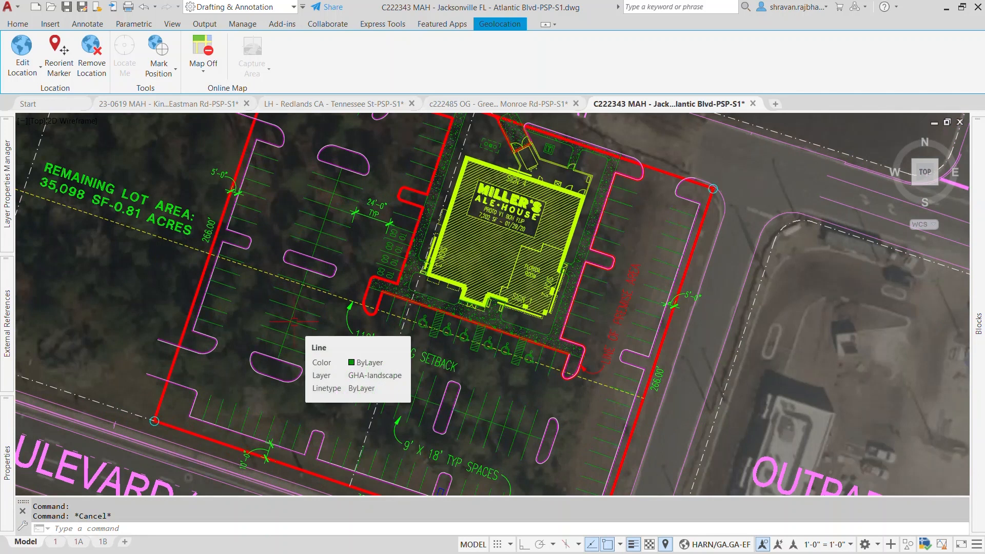
middle_click_drag(618, 342, 649, 356)
Inspect the properties of the 11901-100 text, then pick and release another building number label to its southeast.
key("ctrl+Tab")
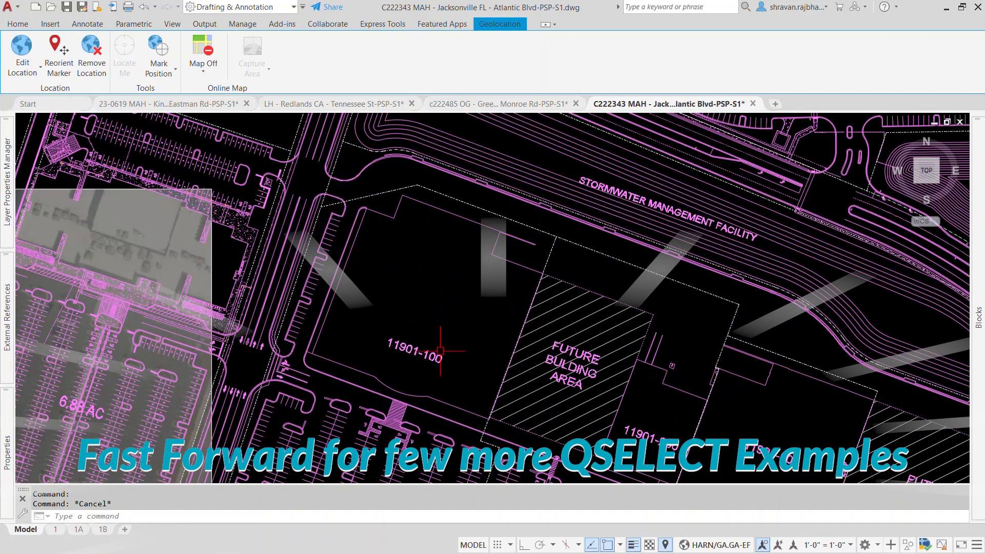
left_click(413, 350)
mouse_move(14, 436)
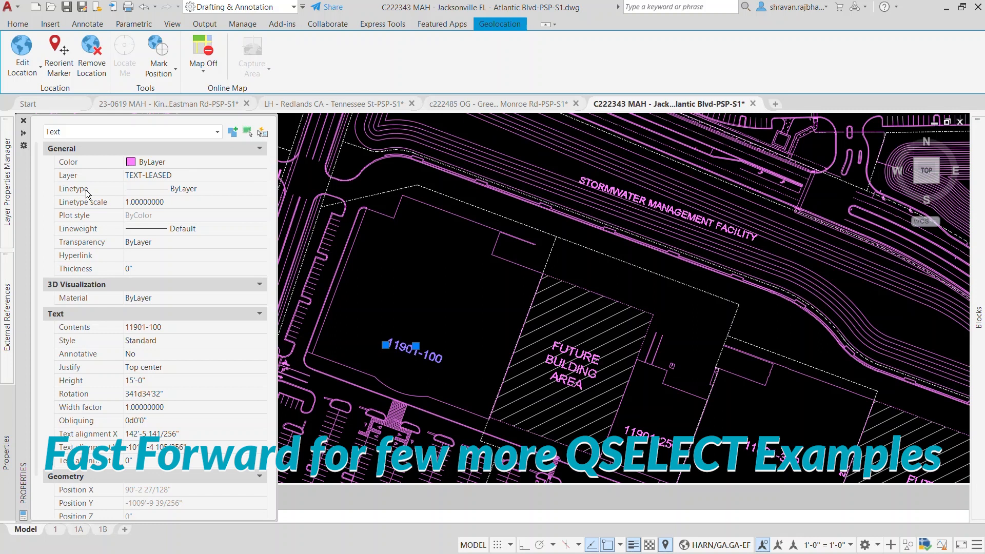
key("Escape")
left_click(758, 448)
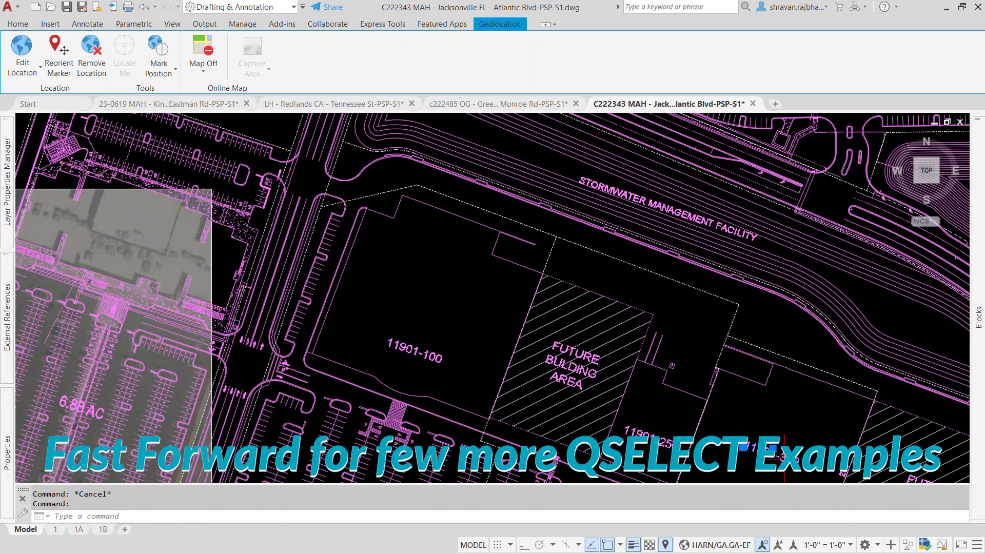
key("Escape")
scroll(488, 325, "down", 4)
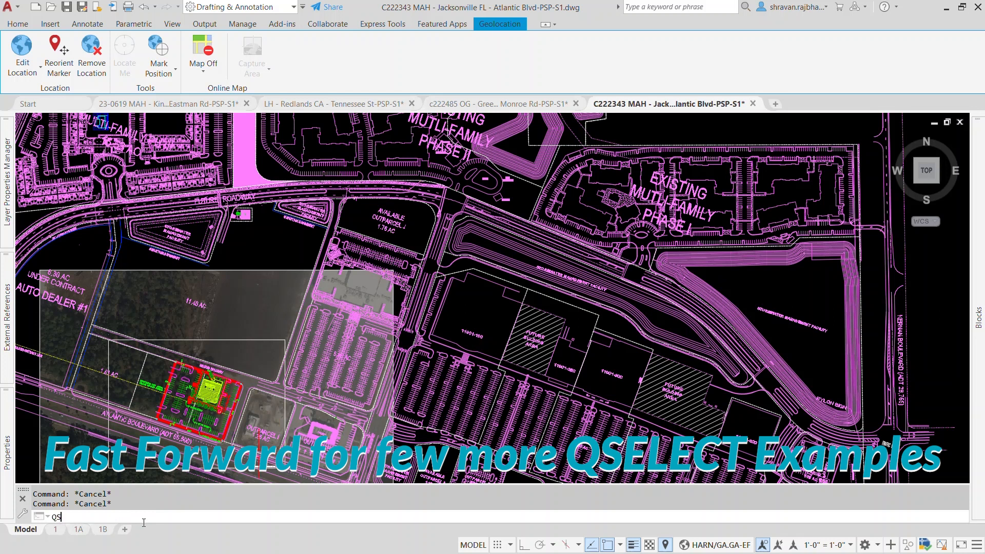
Use QSELECT on the entire drawing to select every object whose layer equals TEXT-LEASED.
type("SELECT")
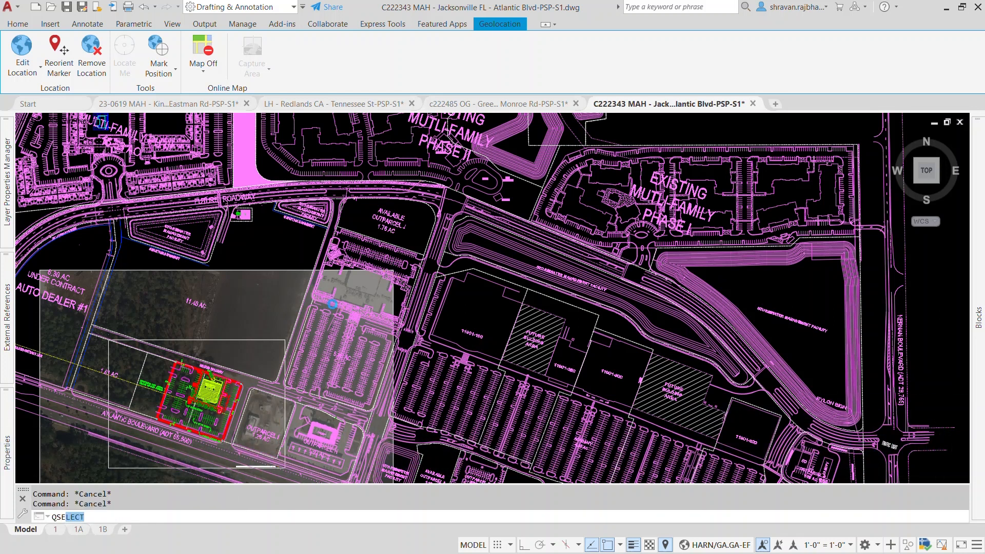
key("Return")
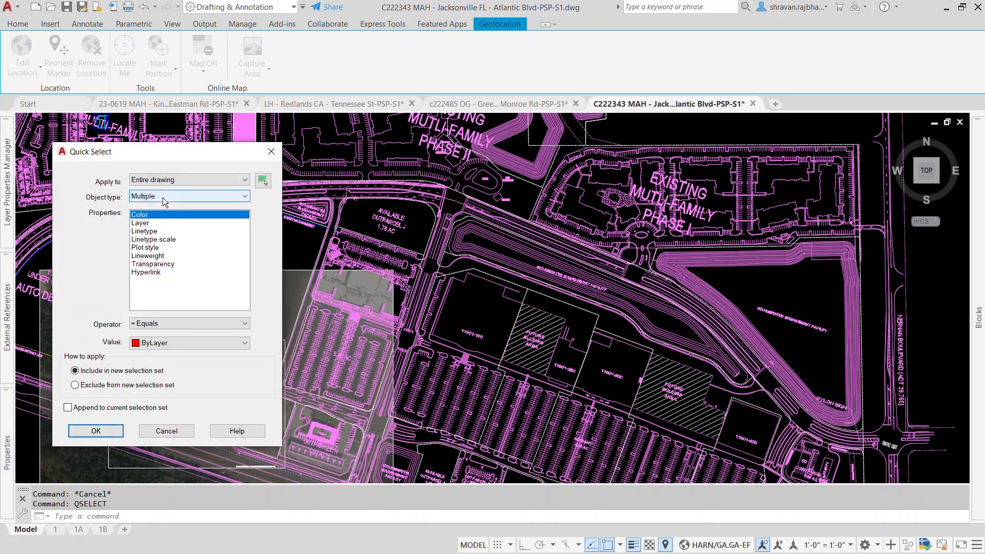
left_click(148, 224)
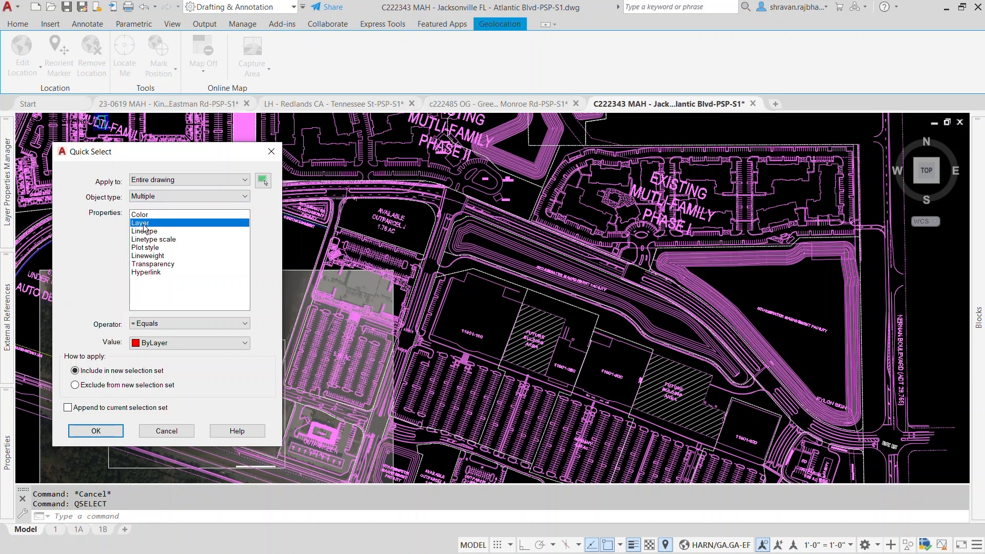
left_click(204, 342)
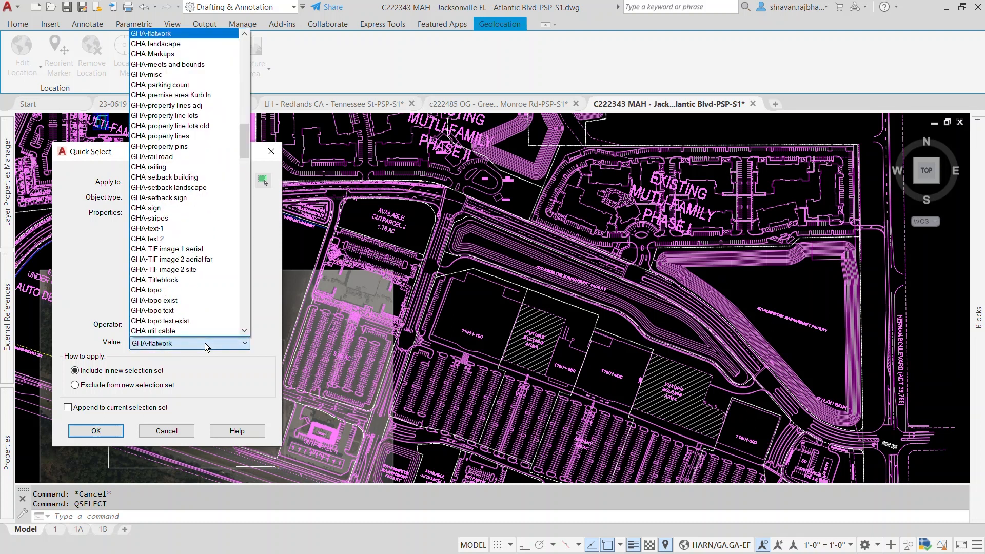
key("t")
key("Down")
key("Down")
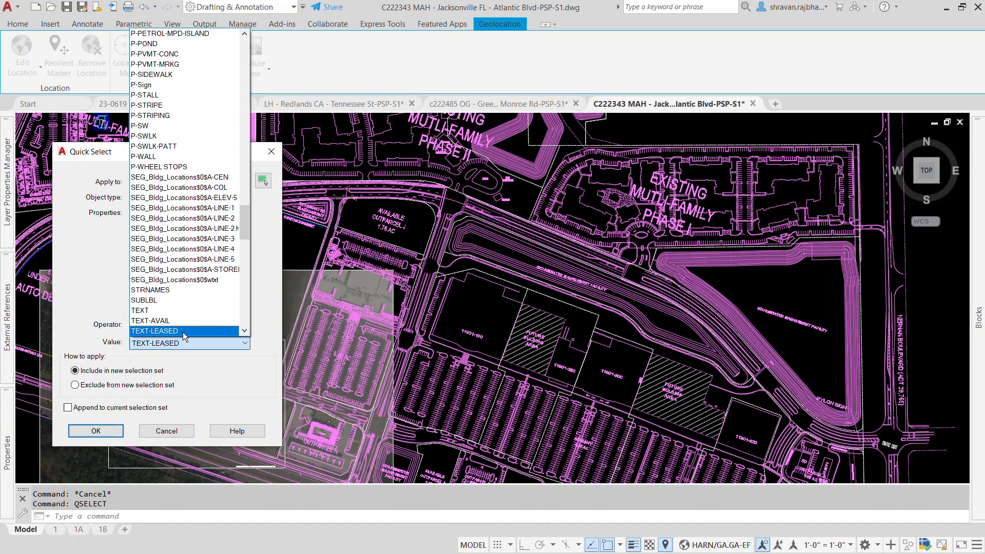
left_click(178, 331)
left_click(96, 431)
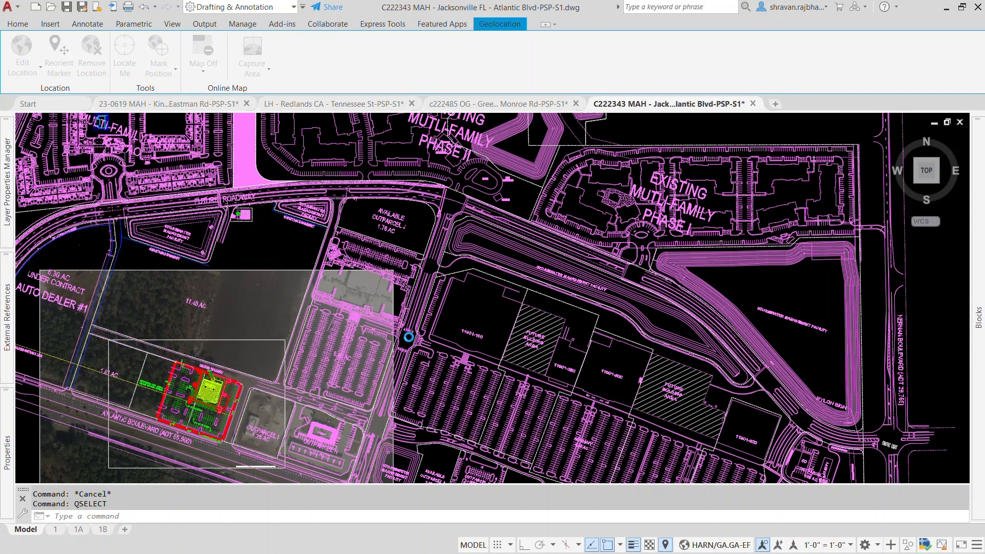
scroll(418, 328, "down", 7)
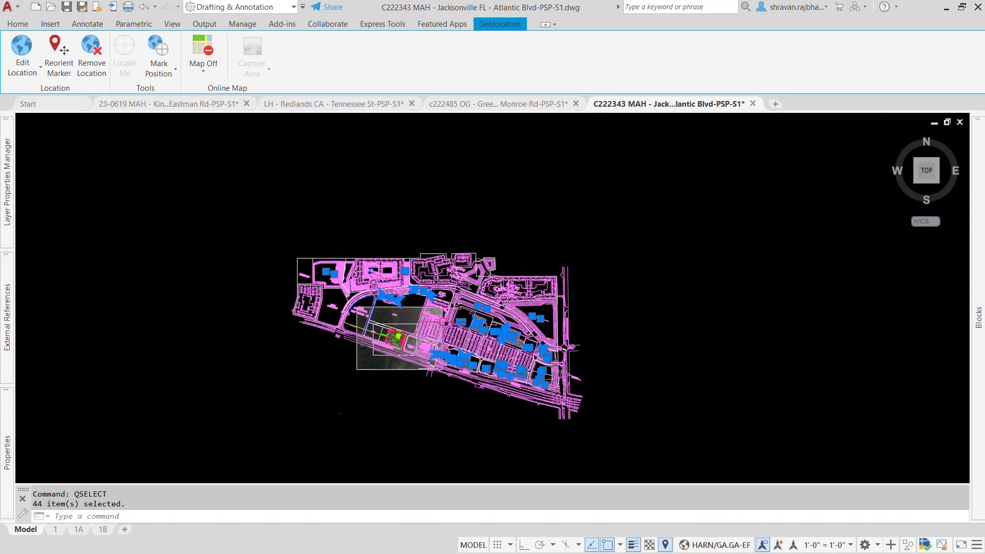
scroll(393, 358, "up", 2)
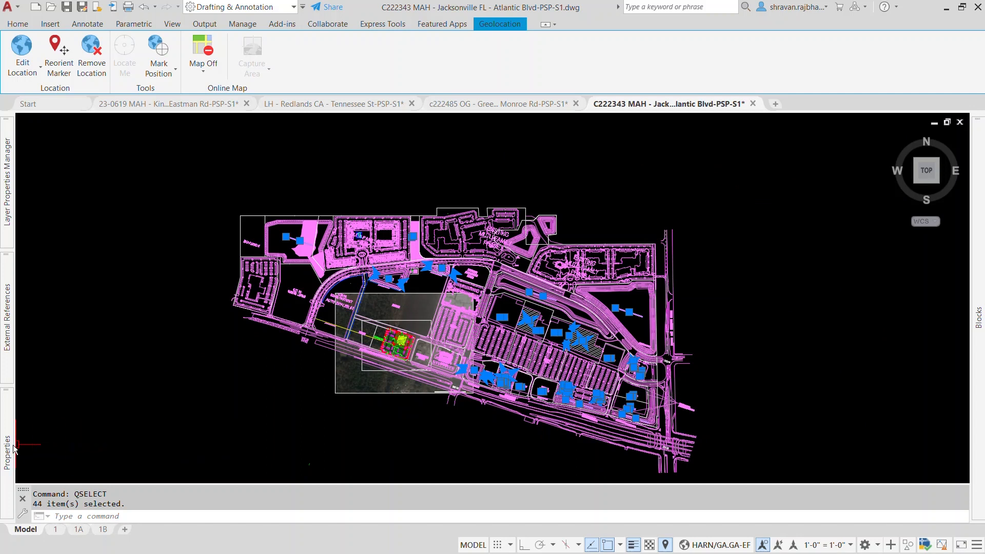
Move all the selected building and facility labels to the GHA-text-1 layer and clear the selection.
mouse_move(10, 446)
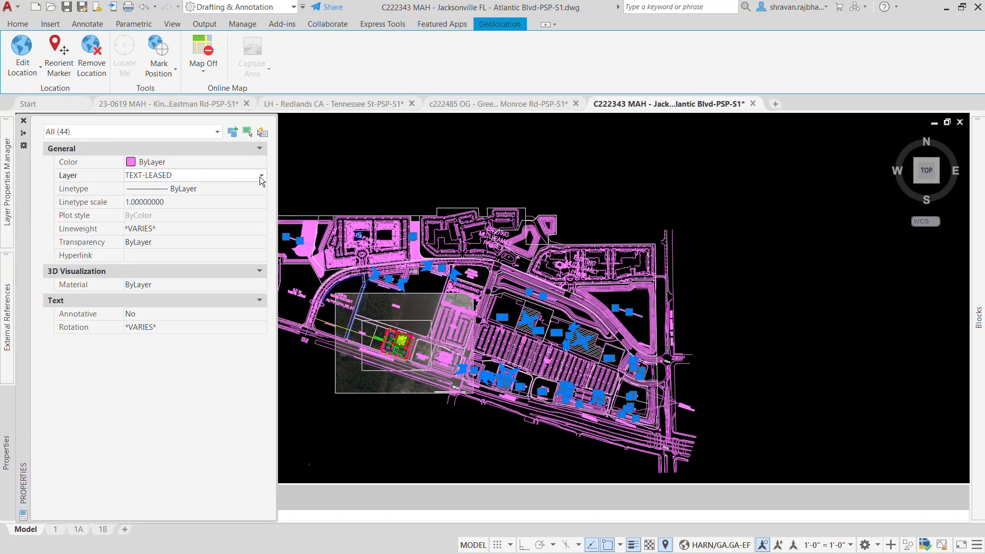
left_click(261, 176)
scroll(252, 201, "up", 3)
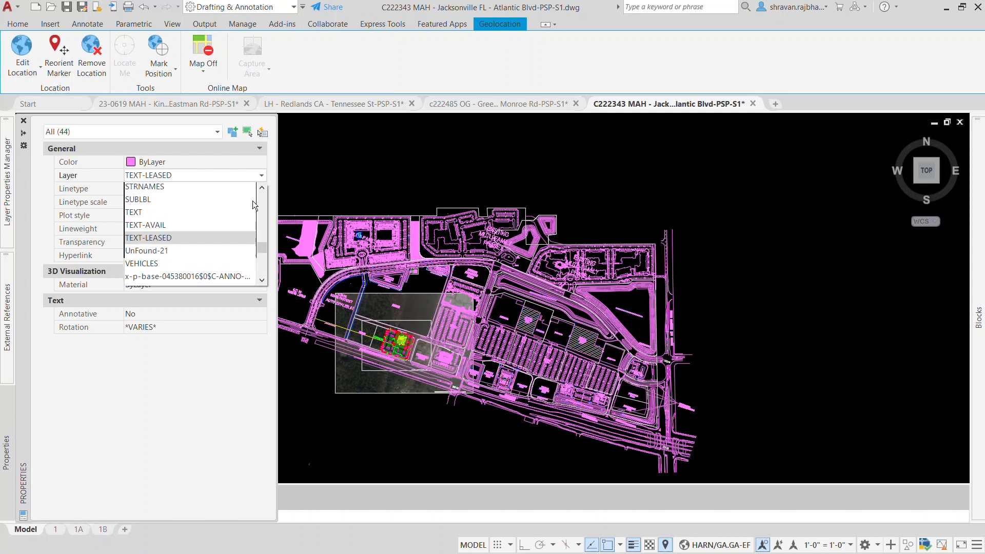
scroll(185, 239, "up", 5)
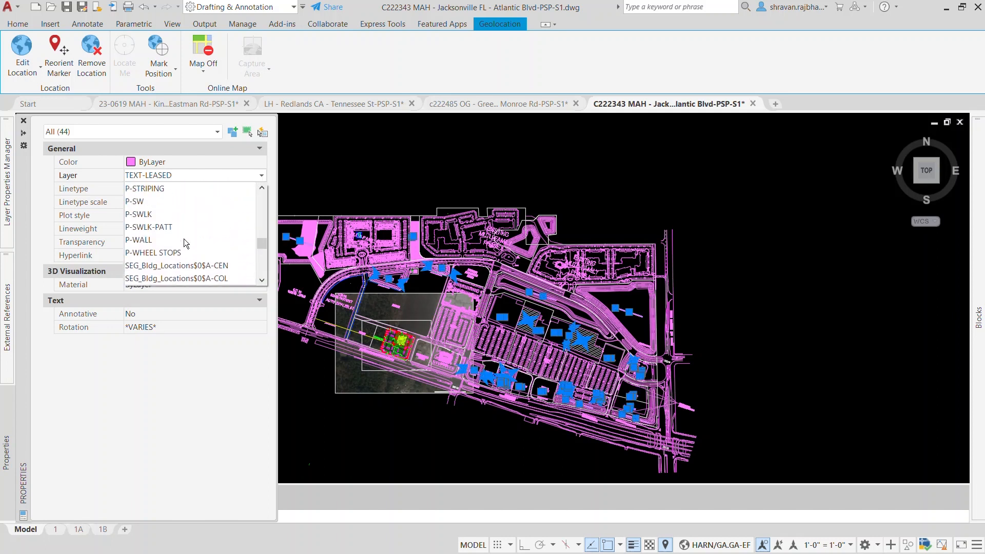
scroll(184, 238, "up", 6)
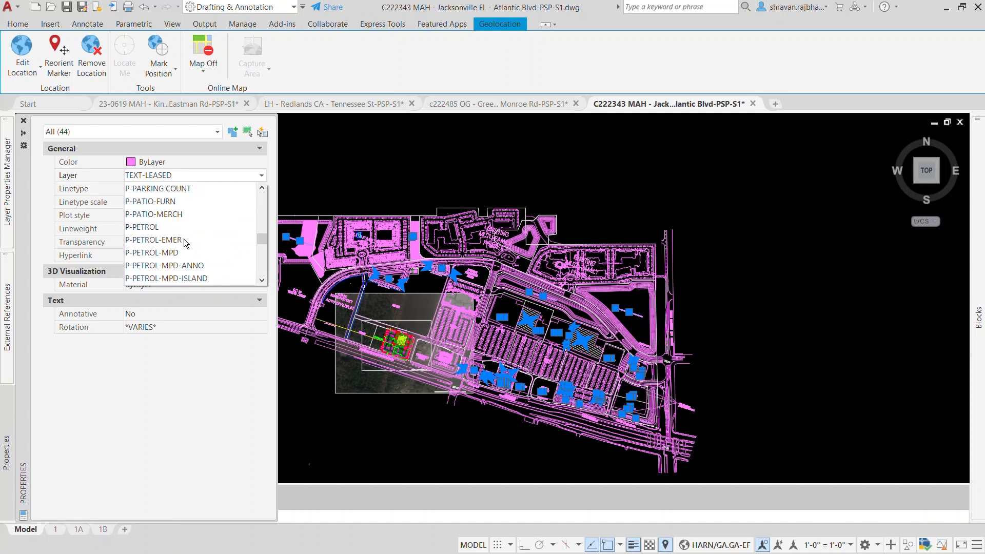
key("g")
scroll(185, 245, "down", 4)
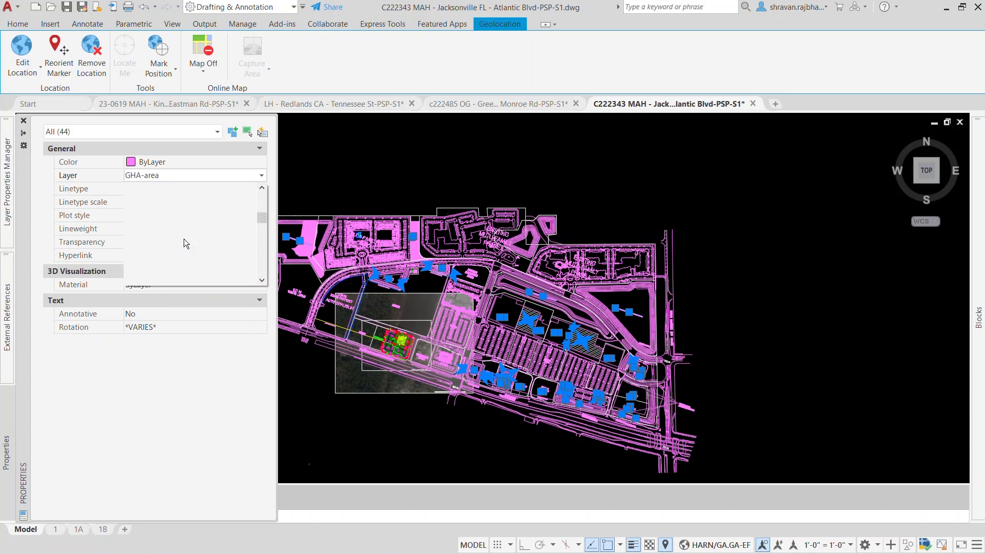
scroll(174, 247, "down", 4)
scroll(164, 252, "down", 2)
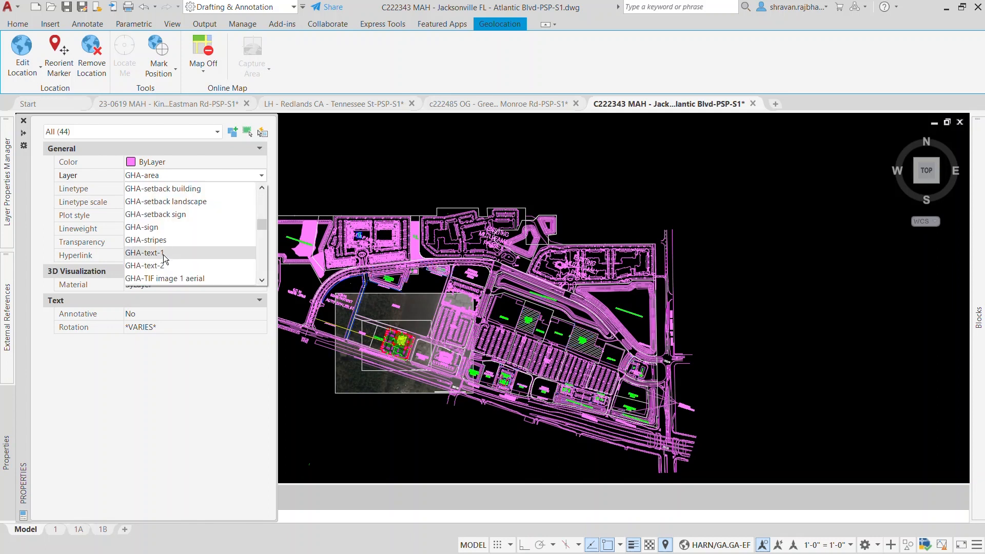
left_click(163, 253)
key("Escape")
Review the relayered labels across the site, inspect the properties of the SIGNED LEASE text, and clear the selection.
scroll(541, 322, "up", 10)
scroll(452, 307, "down", 4)
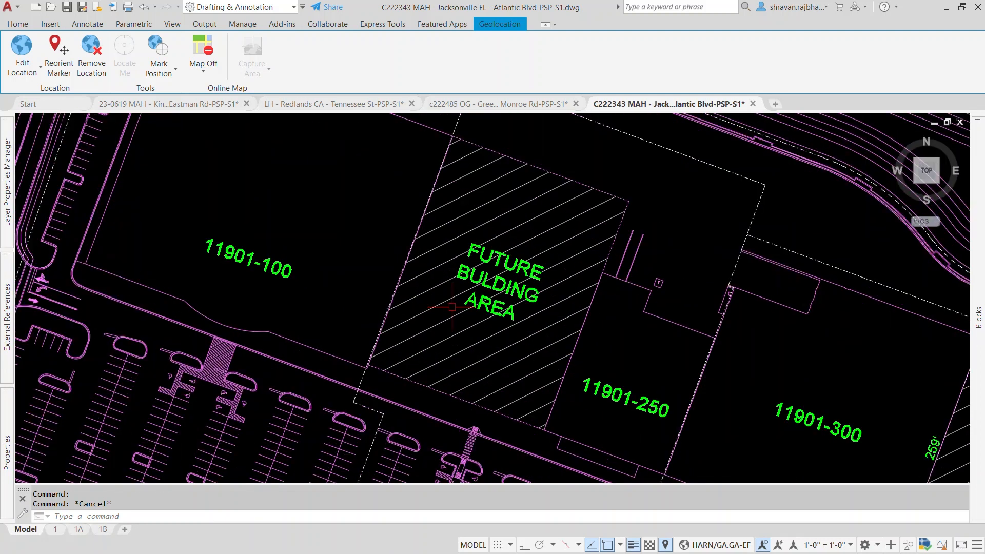
scroll(494, 378, "up", 2)
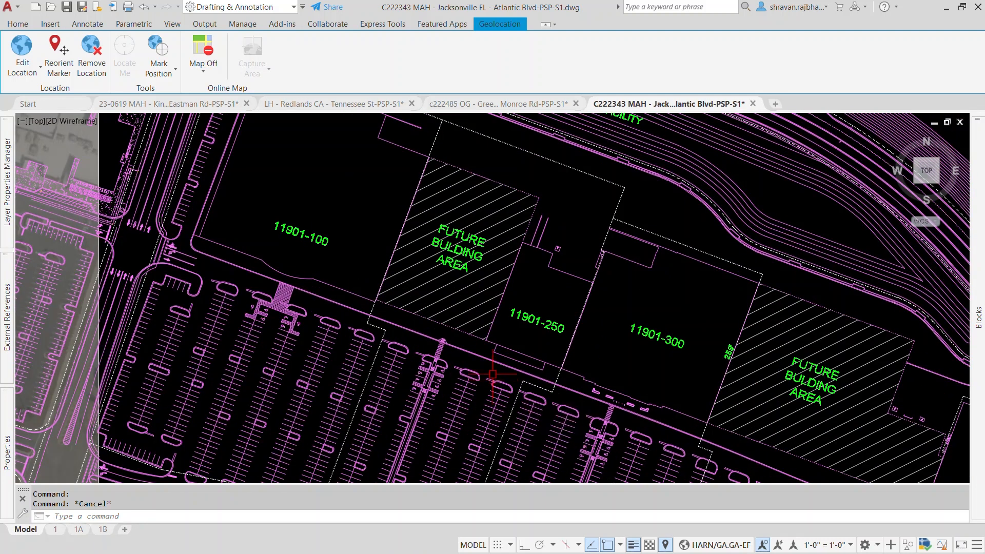
scroll(490, 318, "down", 2)
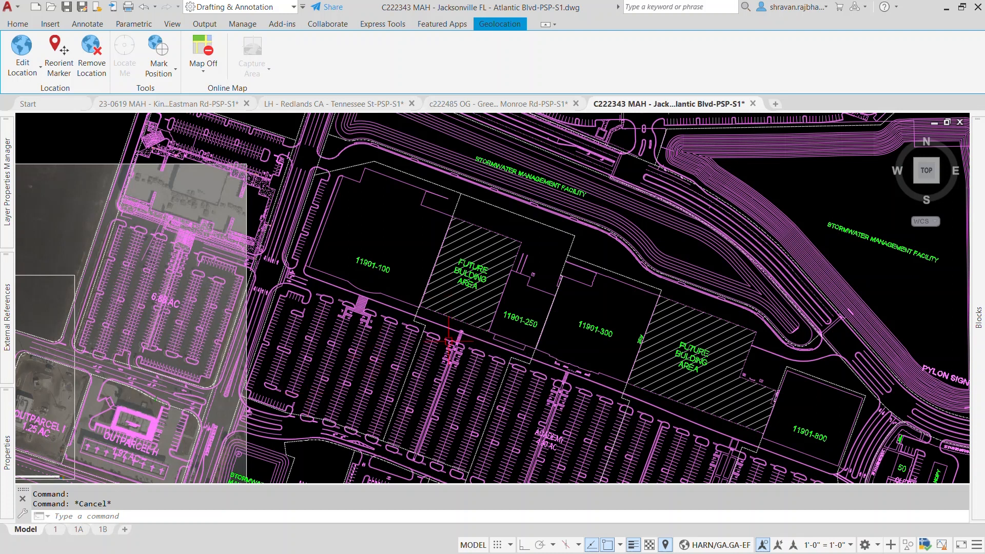
scroll(450, 339, "down", 5)
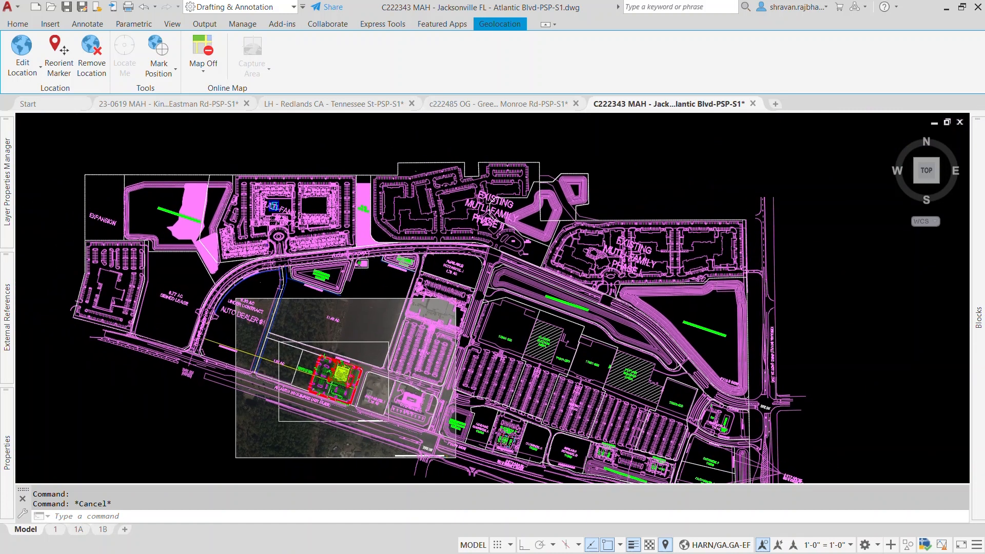
scroll(180, 306, "up", 5)
left_click(205, 302)
left_click(6, 458)
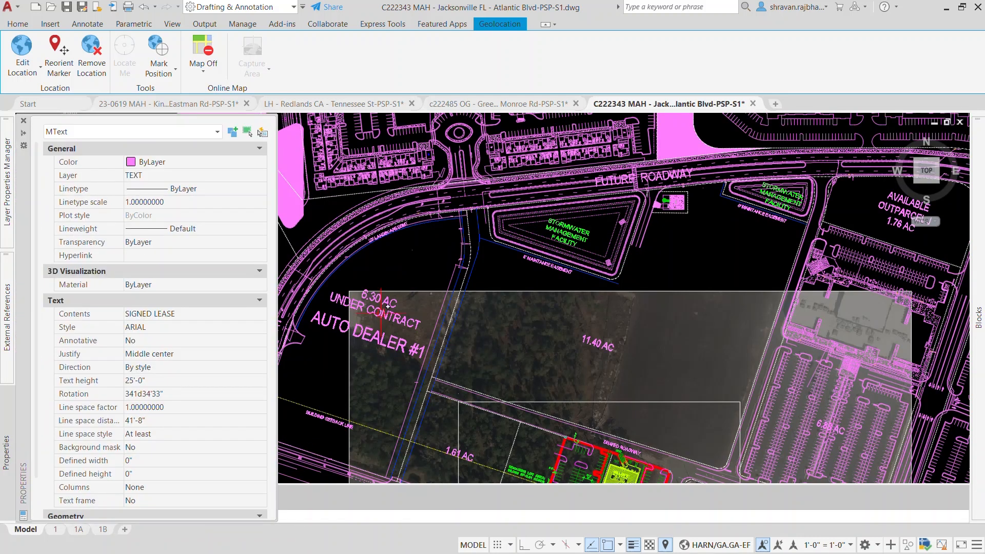
key("Escape")
Pick the innermost pond contour east of the Existing Multi-Family Phase II label to check its properties, and release it.
scroll(499, 238, "down", 3)
scroll(673, 198, "up", 8)
left_click(605, 263)
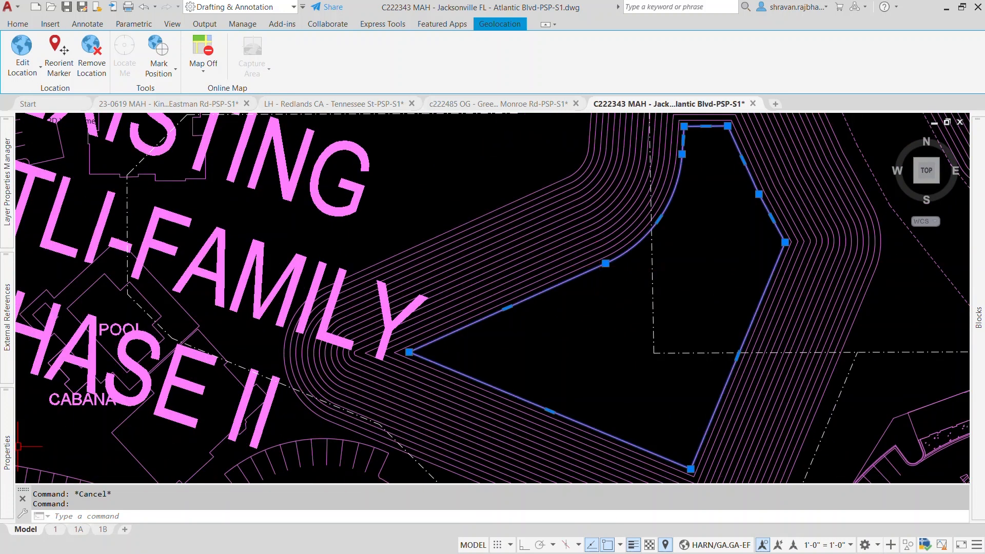
left_click(4, 462)
key("Escape")
Pick the 9' X 18' TYP SPACES label in the parking lot south of the Miller's Ale House building and release it.
scroll(460, 413, "down", 5)
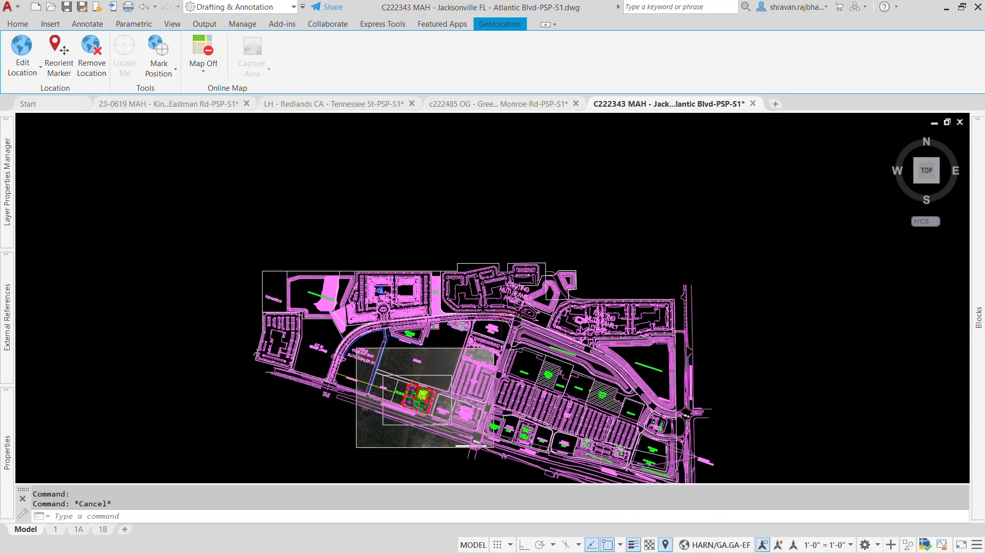
scroll(480, 465, "up", 4)
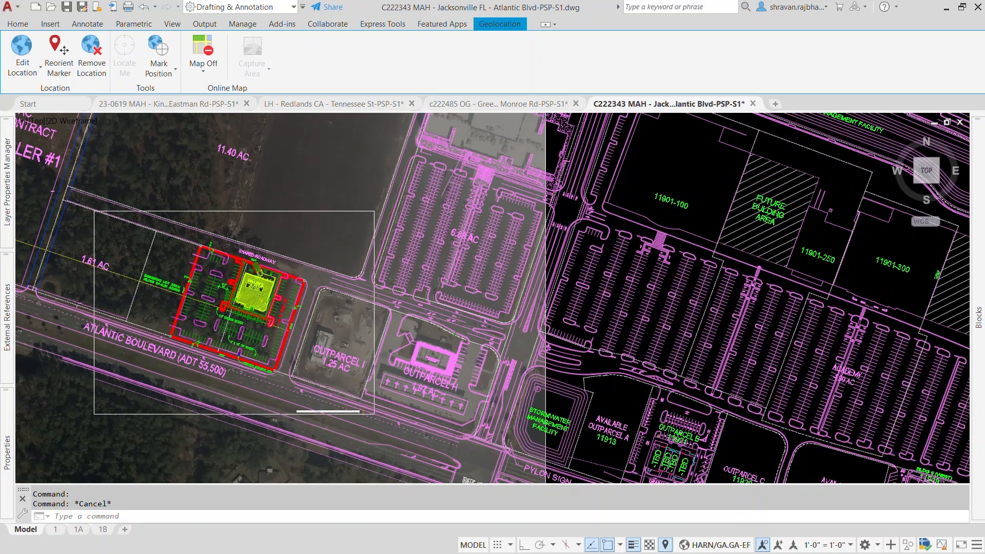
scroll(221, 259, "up", 4)
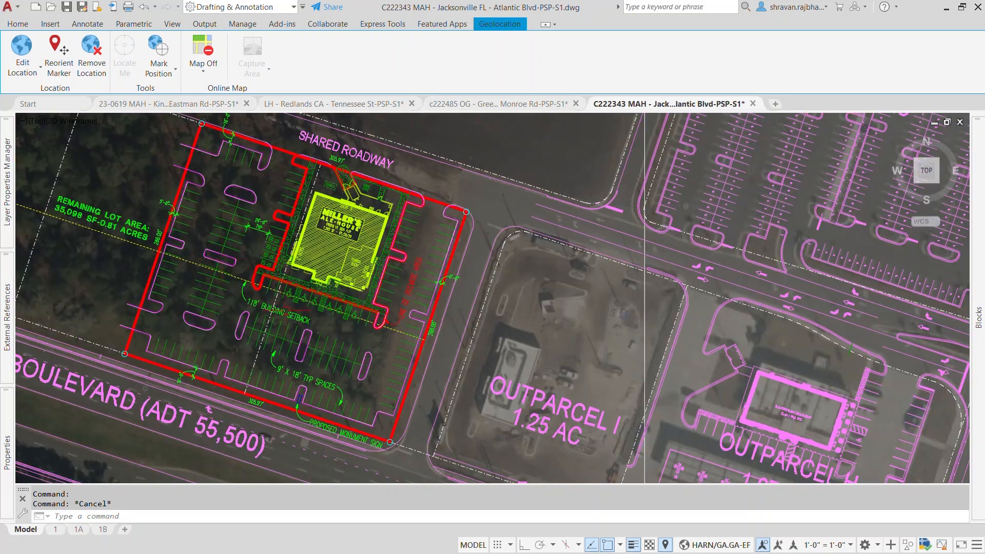
scroll(315, 383, "up", 2)
left_click(316, 385)
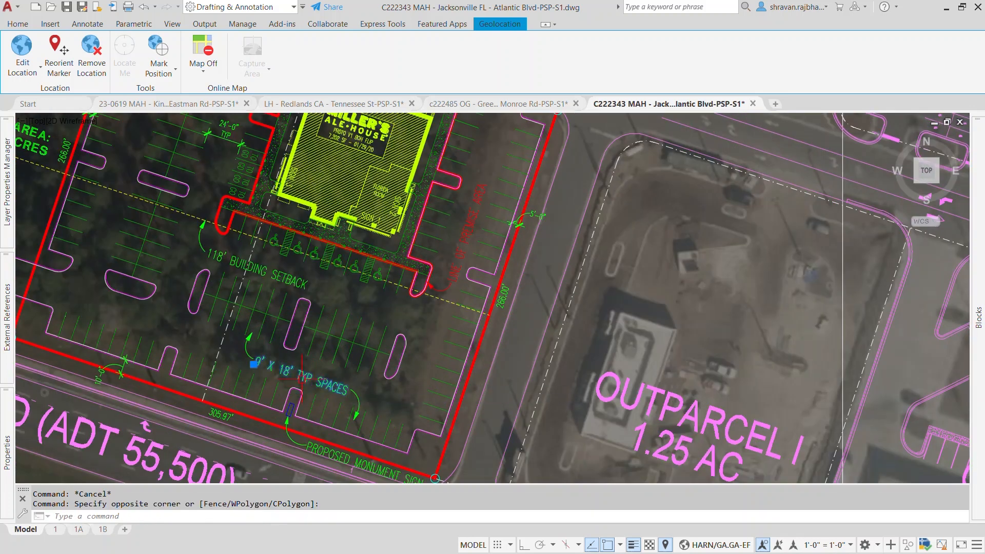
key("Escape")
key("Escape")
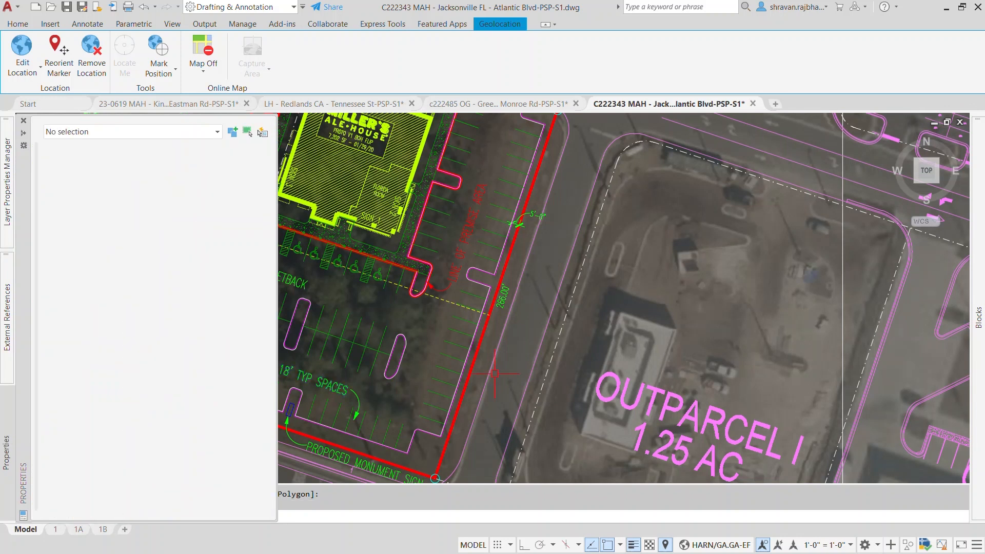
Use QSELECT on the entire drawing to select every object whose layer equals GHA-text-1.
scroll(428, 413, "down", 2)
left_click(280, 516)
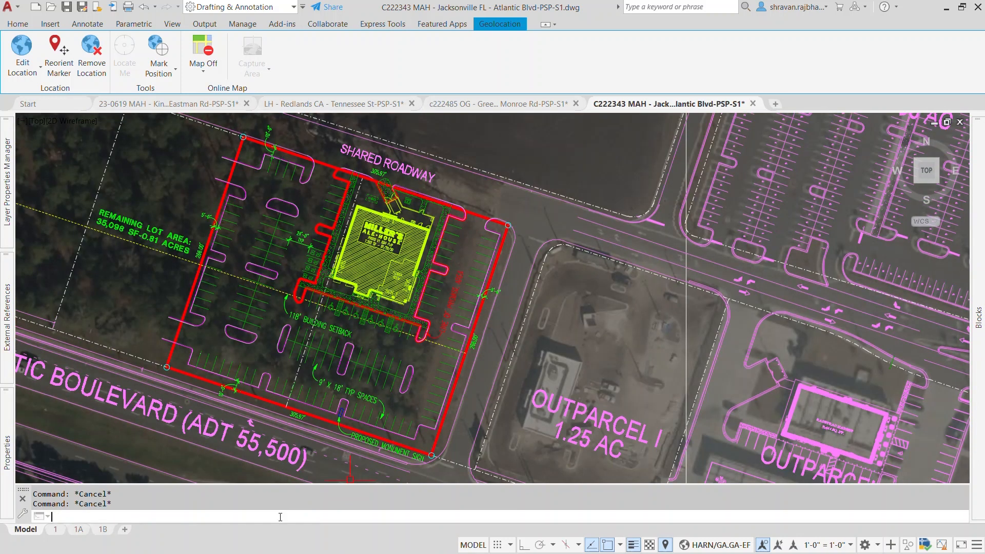
type("QSELECT")
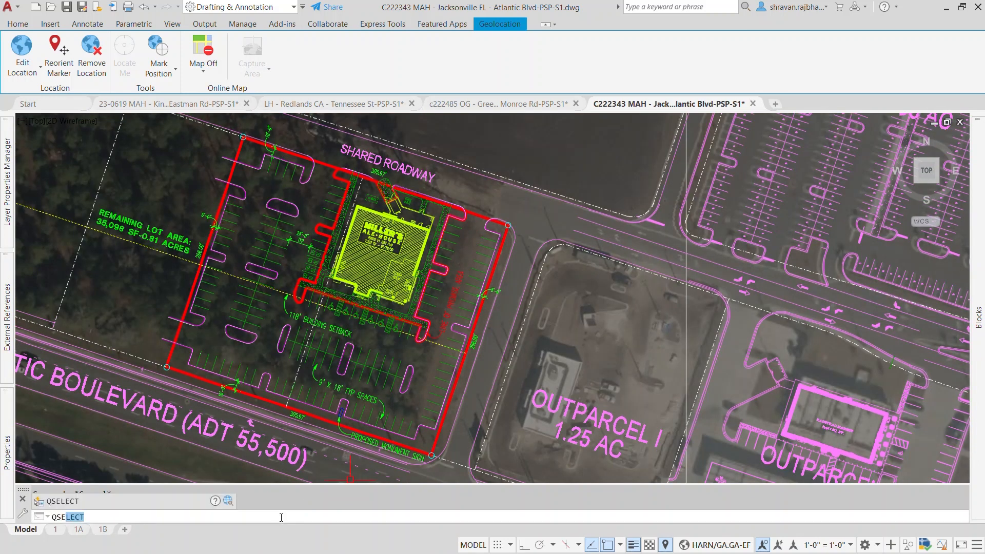
key("Return")
left_click(159, 224)
left_click(178, 343)
key("g")
key("Down")
key("Down")
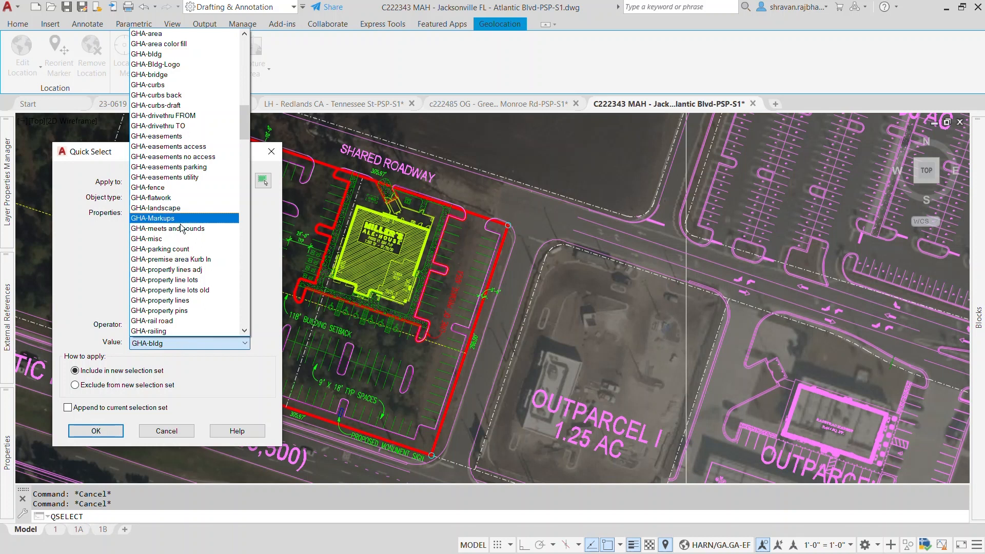
scroll(179, 293, "down", 2)
left_click(179, 300)
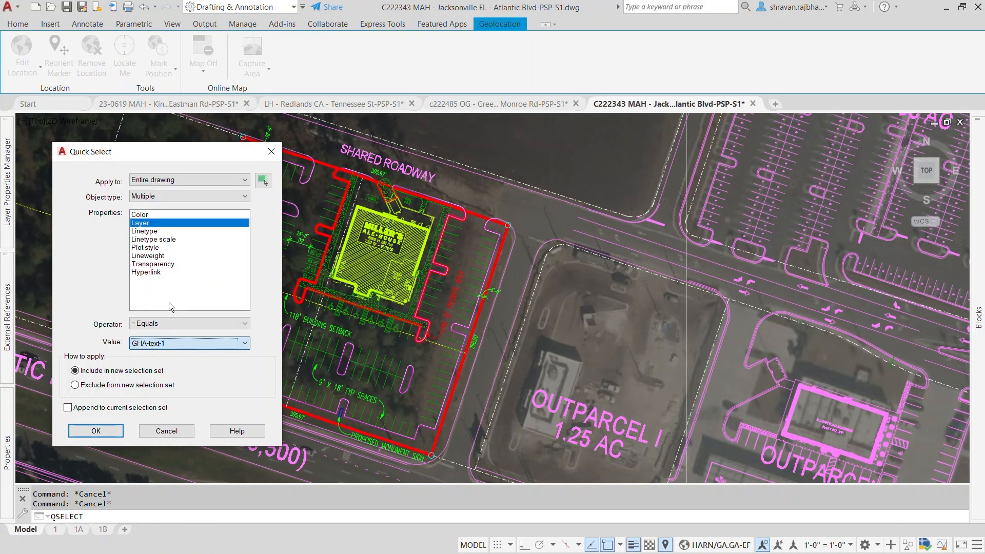
left_click(96, 431)
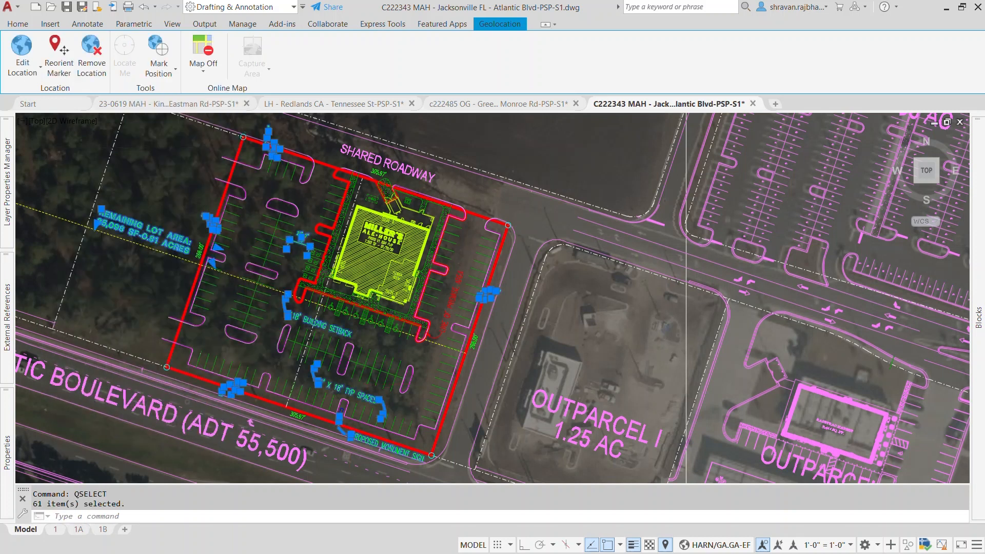
Review the selected text and leaders across the site and open the layer choices in their shared properties.
scroll(389, 386, "down", 8)
scroll(701, 421, "up", 4)
scroll(695, 380, "down", 2)
scroll(136, 303, "up", 2)
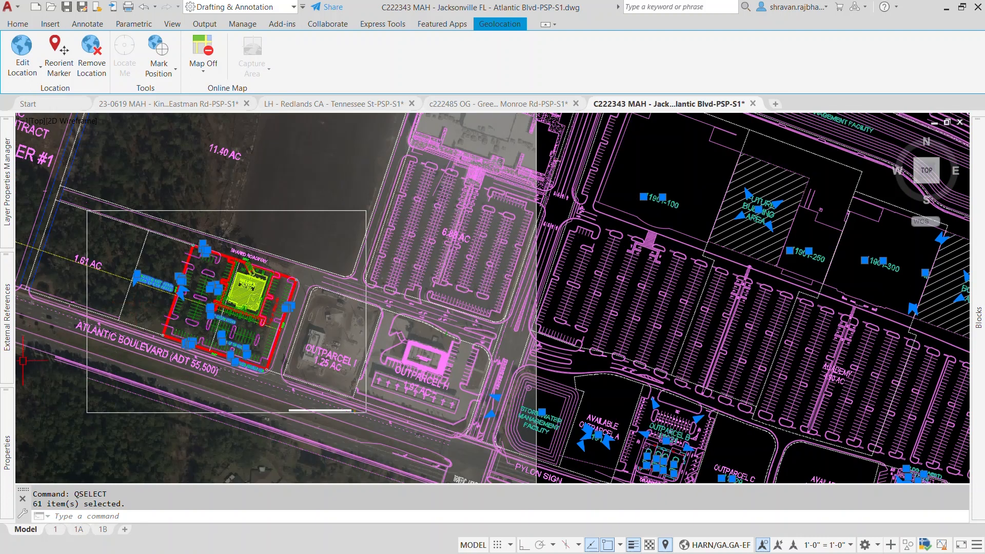
key("ctrl+1")
left_click(199, 177)
left_click(199, 177)
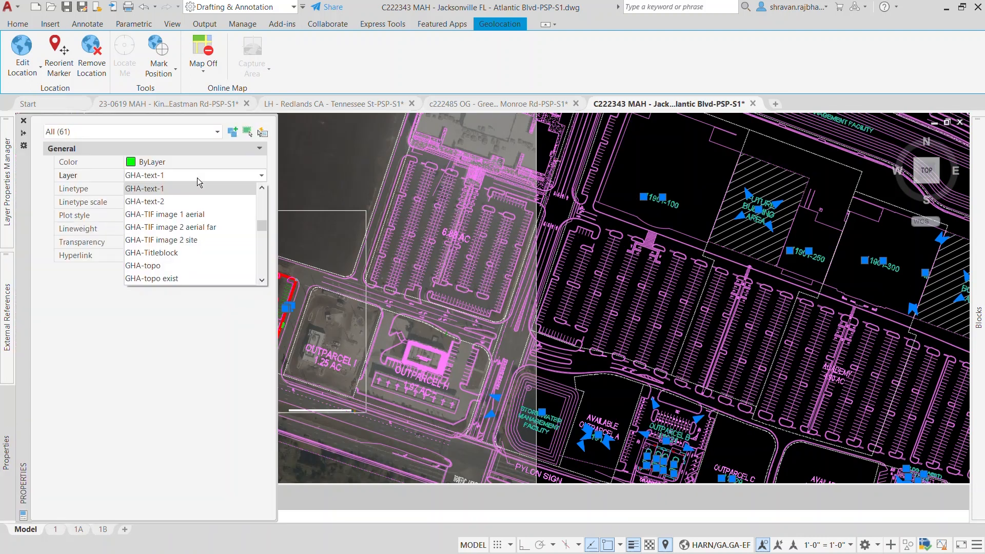
Assign the selected site plan label objects to the GHA-text-2 layer and clear the selection.
left_click(154, 201)
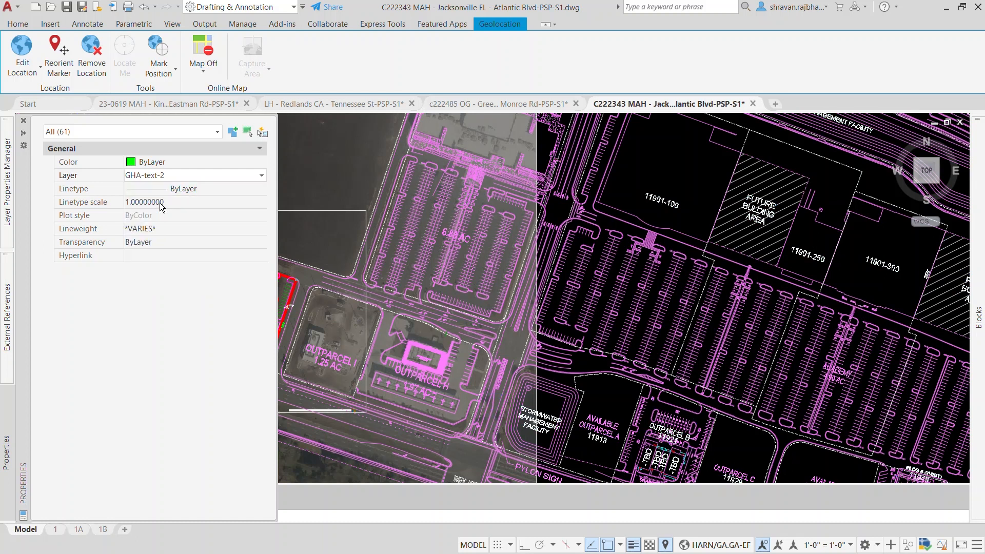
key("ctrl+1")
scroll(616, 361, "down", 1)
key("Escape")
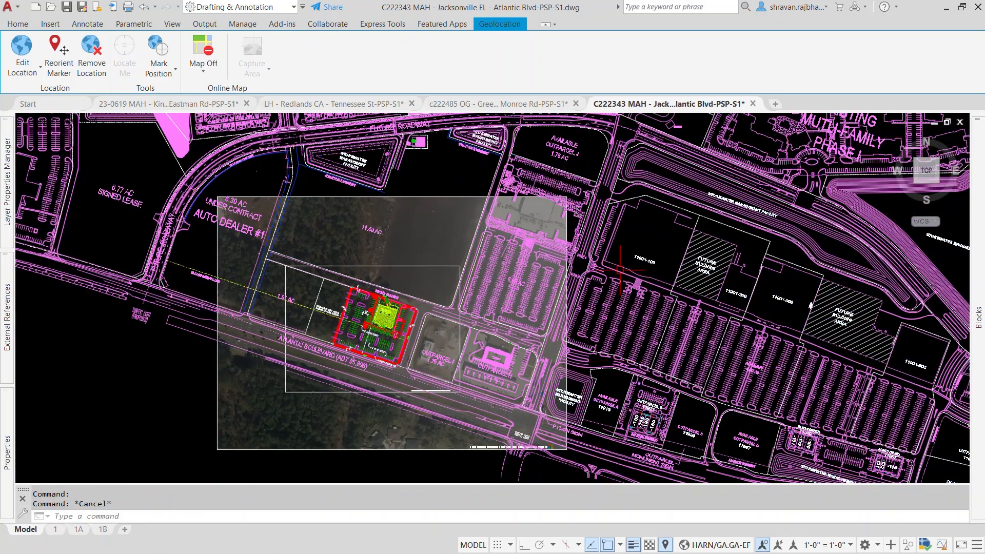
Examine the site plan around the alehouse lot and look through the GHA layers in the drawing's layer list.
scroll(321, 300, "up", 8)
scroll(321, 300, "down", 2)
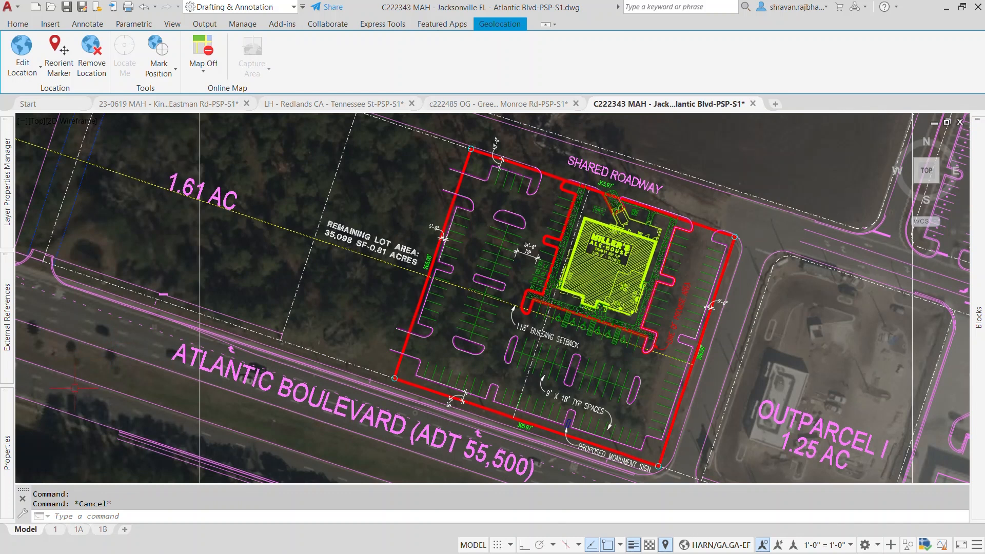
mouse_move(8, 208)
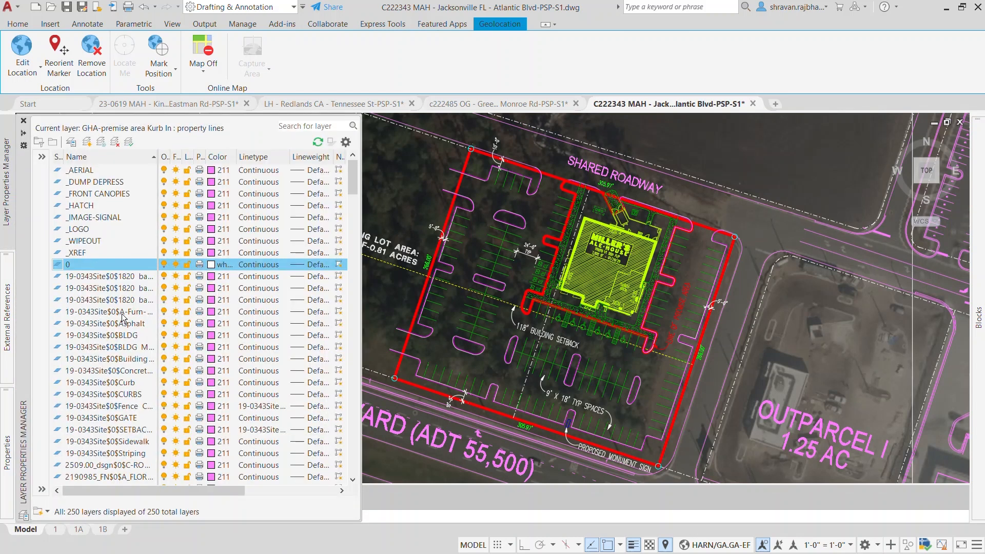
scroll(123, 318, "down", 20)
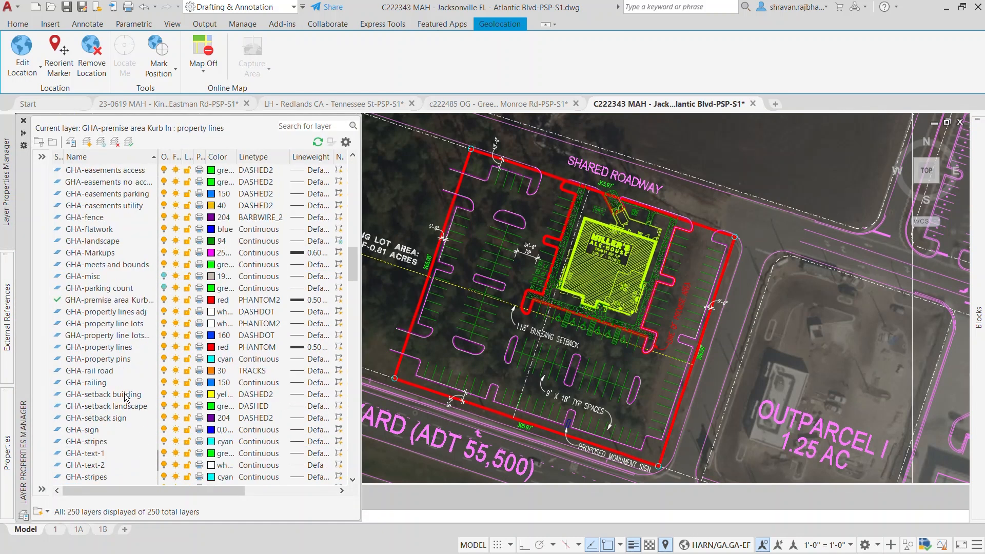
scroll(126, 399, "down", 1)
left_click(105, 431)
key("Escape")
key("Escape")
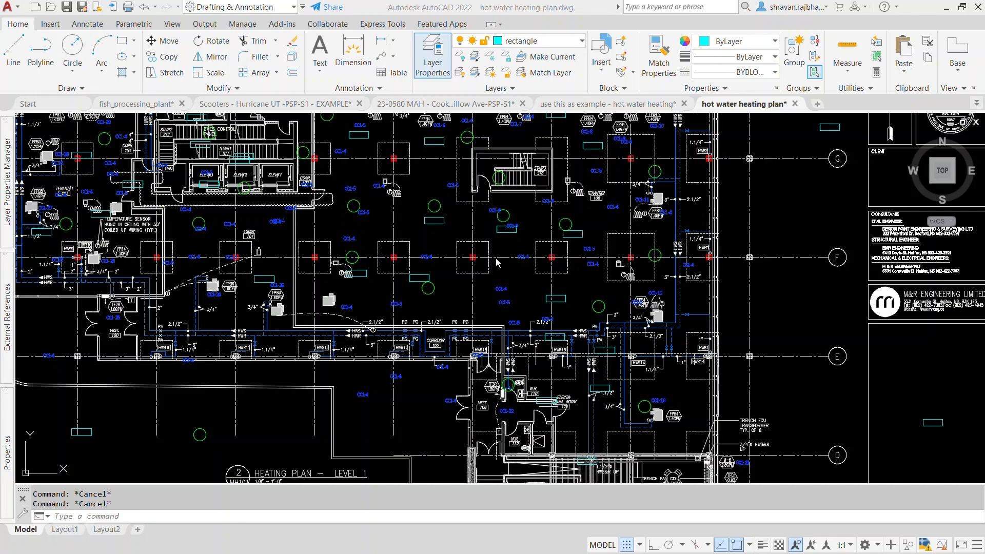
Start an object selection filter in the hot water heating plan, taking its criteria from the CC1-6 text label.
scroll(497, 262, "up", 6)
scroll(496, 262, "down", 8)
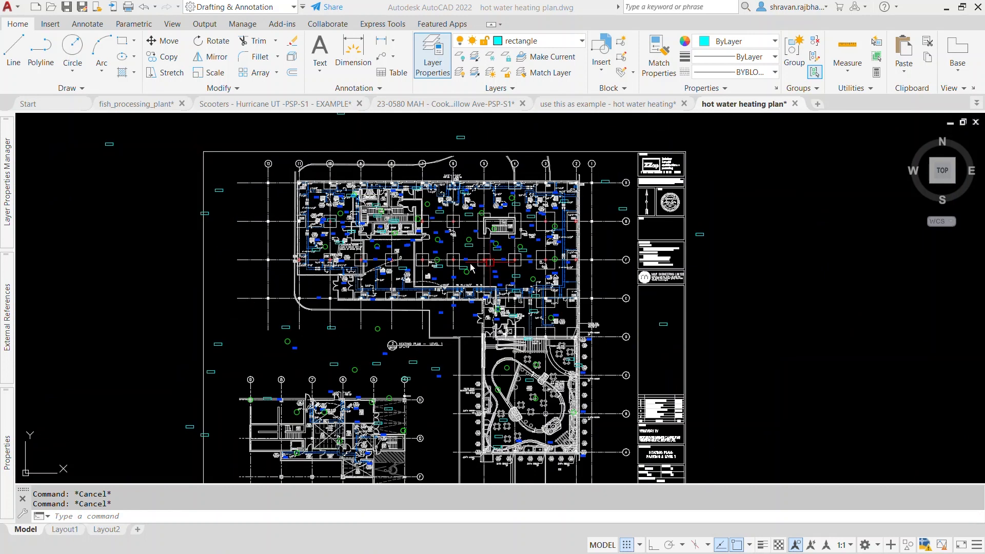
scroll(349, 216, "up", 4)
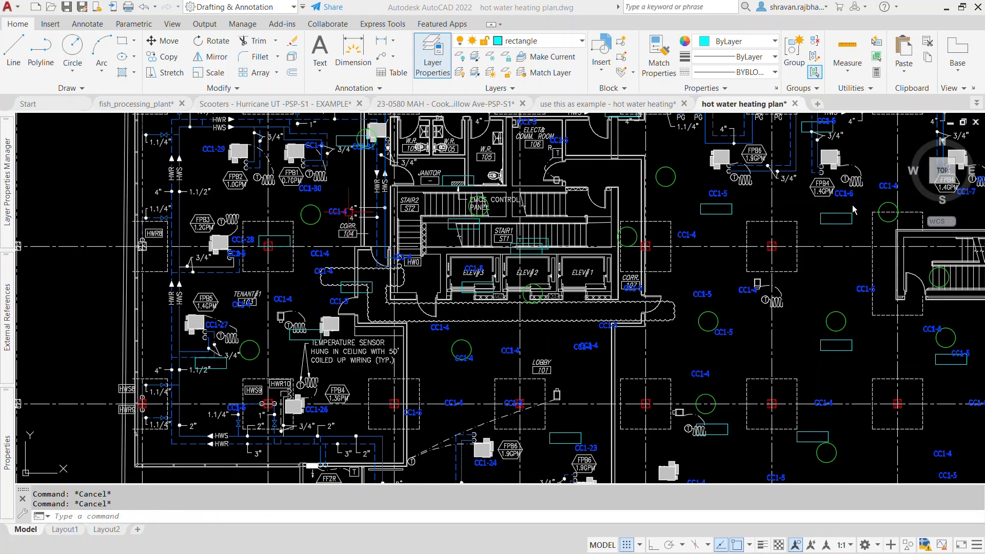
scroll(881, 198, "up", 4)
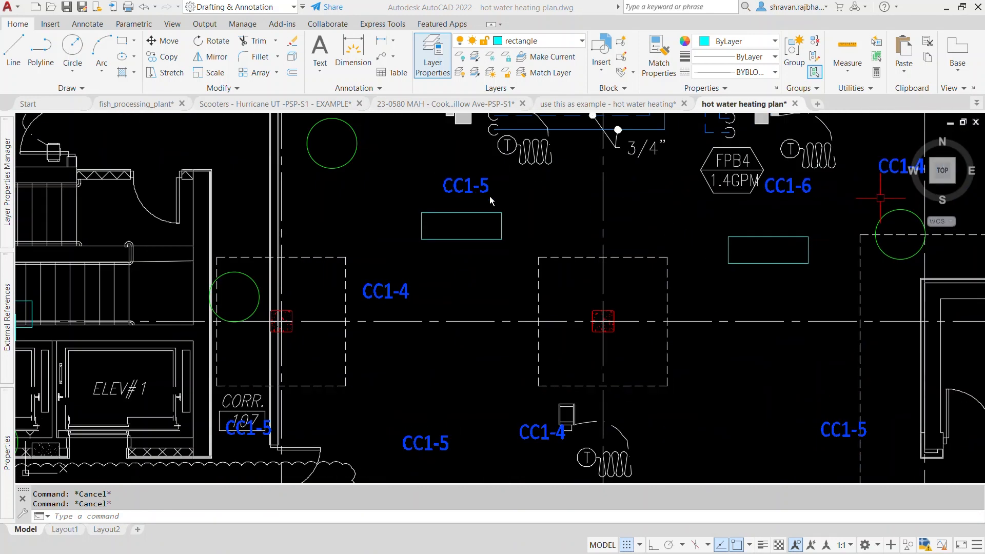
scroll(490, 197, "down", 4)
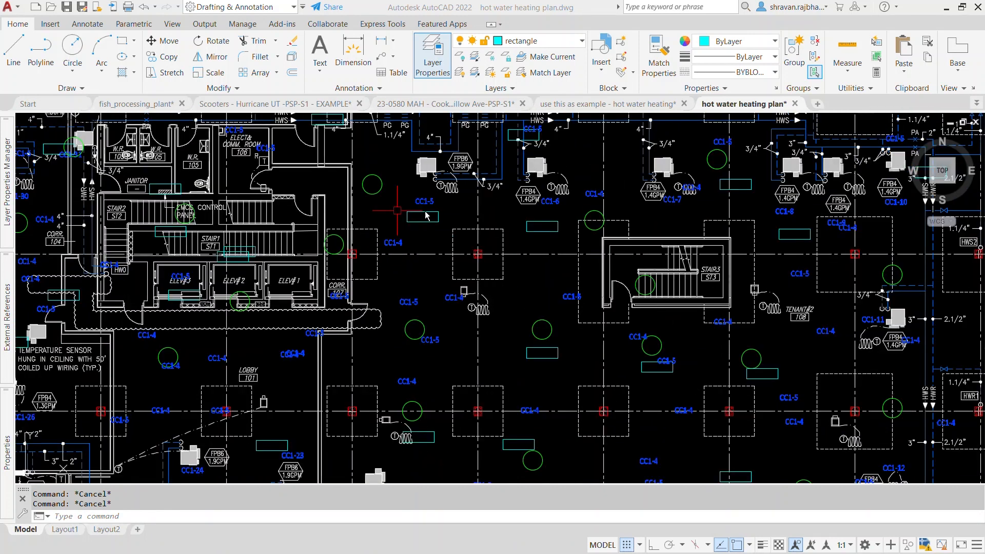
left_click(136, 520)
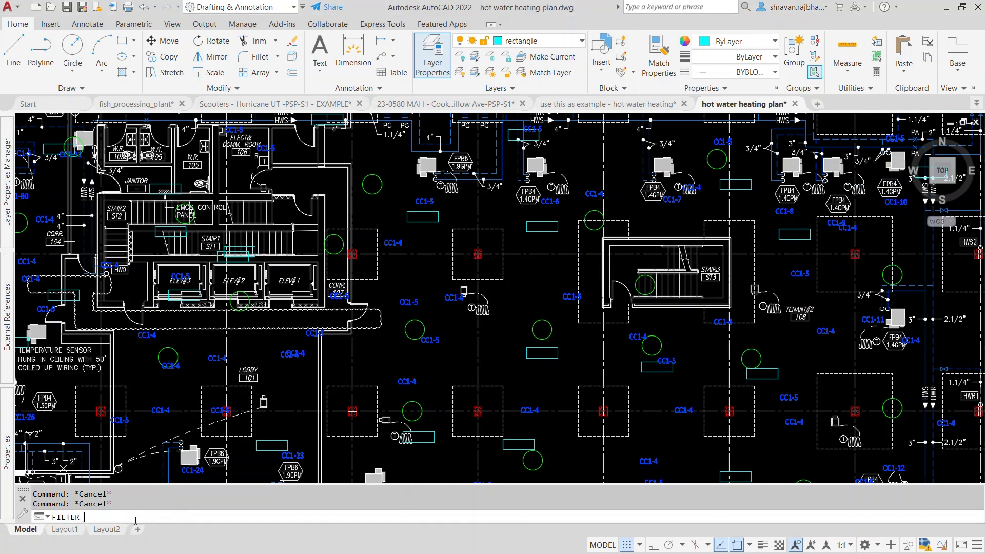
key("Return")
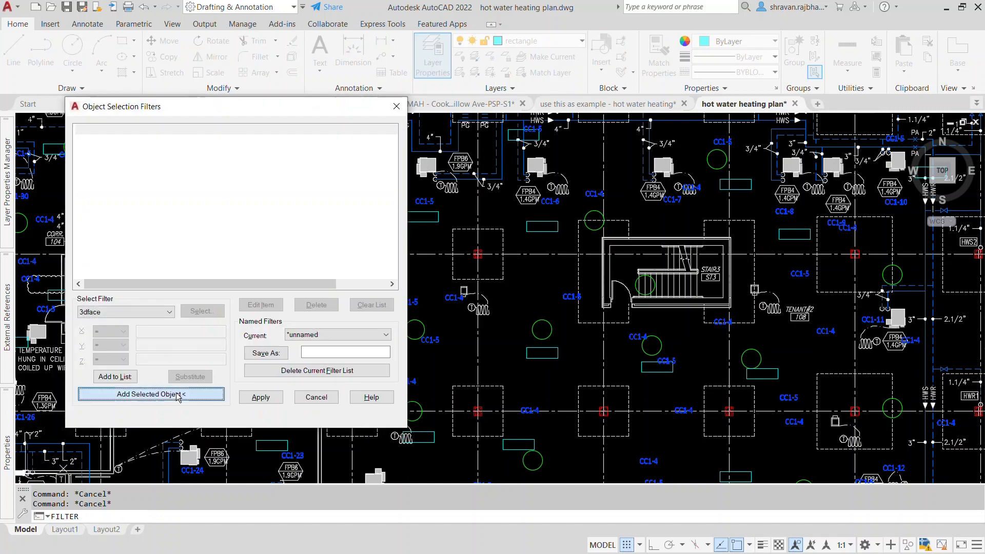
left_click(177, 395)
left_click(552, 197)
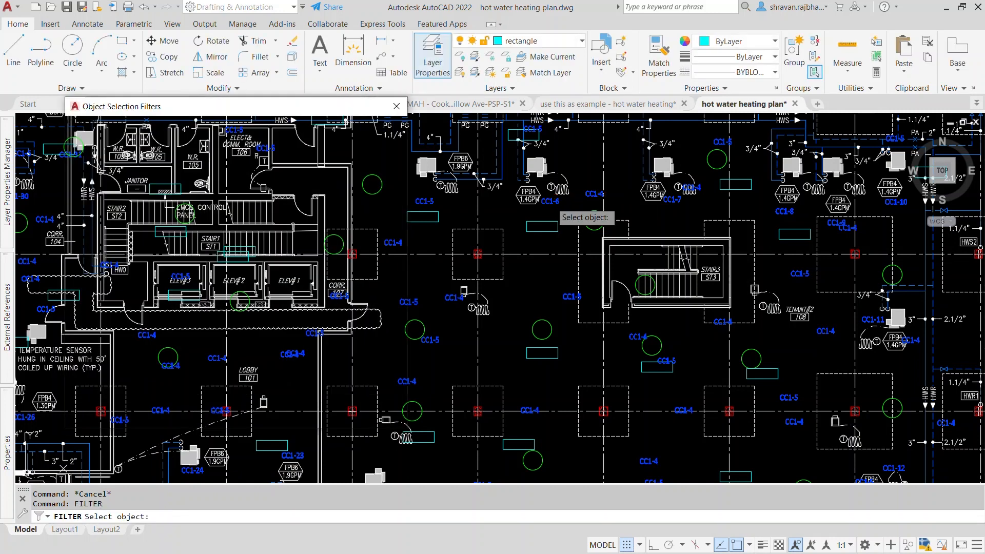
Remove the Text Value, Text Position and Normal Vector criteria from the selection filter and apply it.
left_click(208, 183)
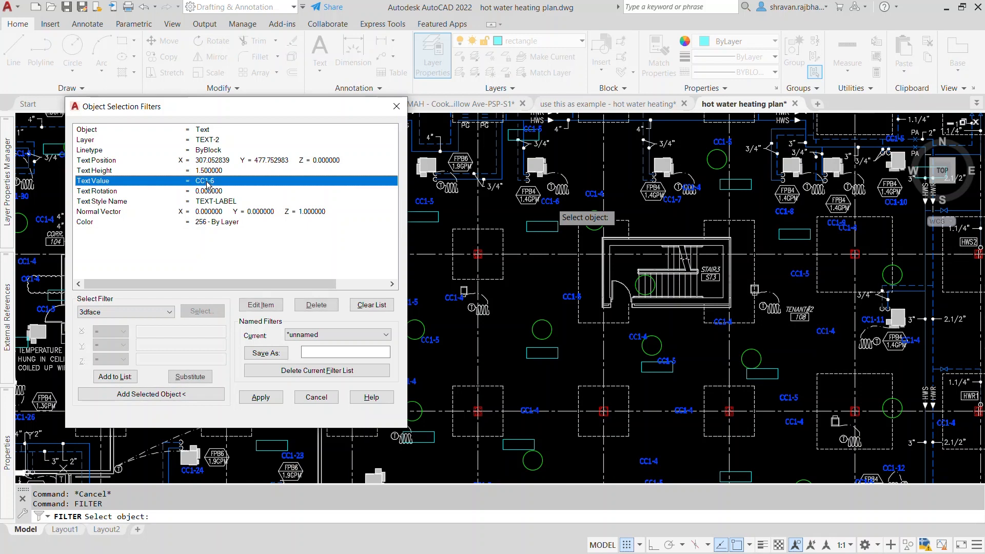
left_click(316, 305)
left_click(241, 161)
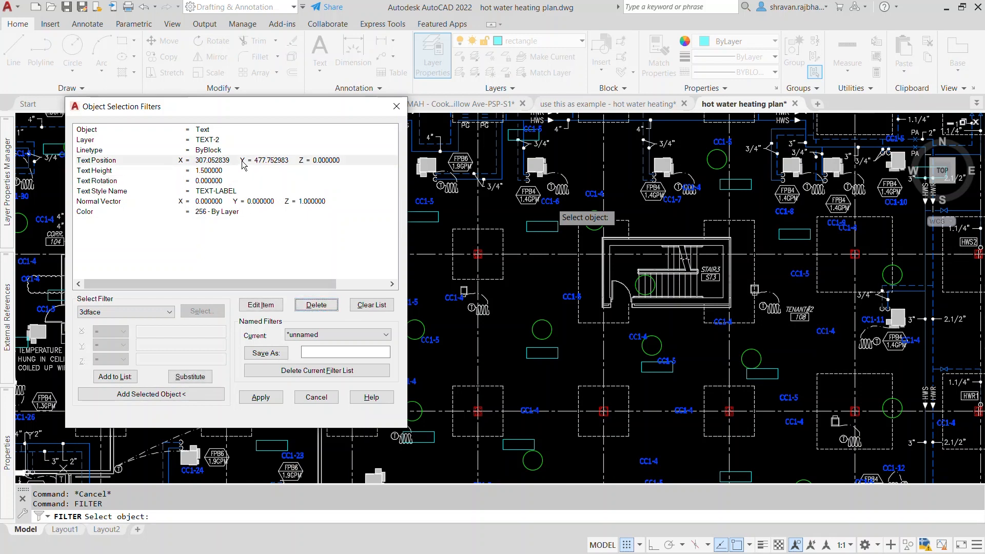
left_click(314, 305)
left_click(244, 192)
left_click(310, 305)
left_click(262, 398)
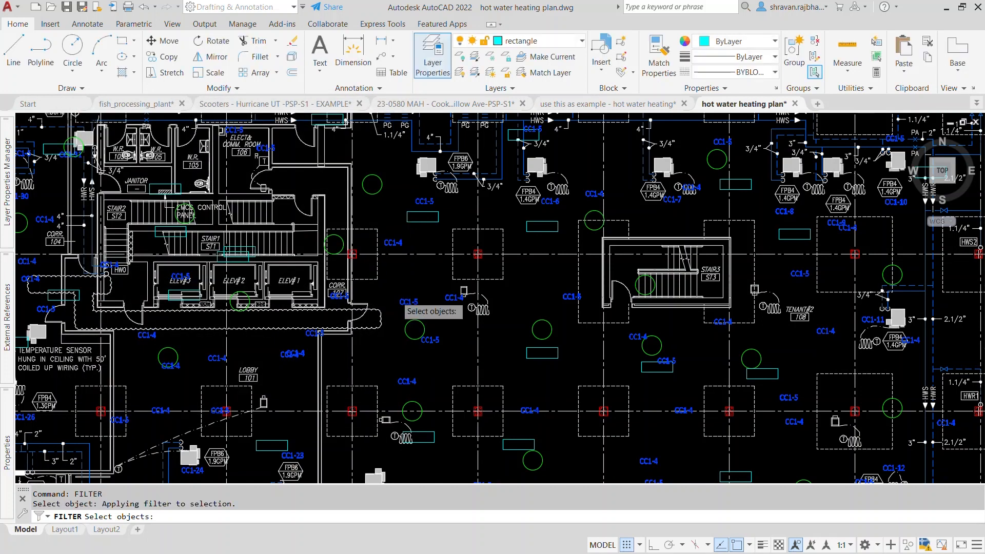
Select the filtered text labels across the Level 1 heating plan to check them, and clear the selection.
scroll(393, 295, "down", 6)
left_click(212, 230)
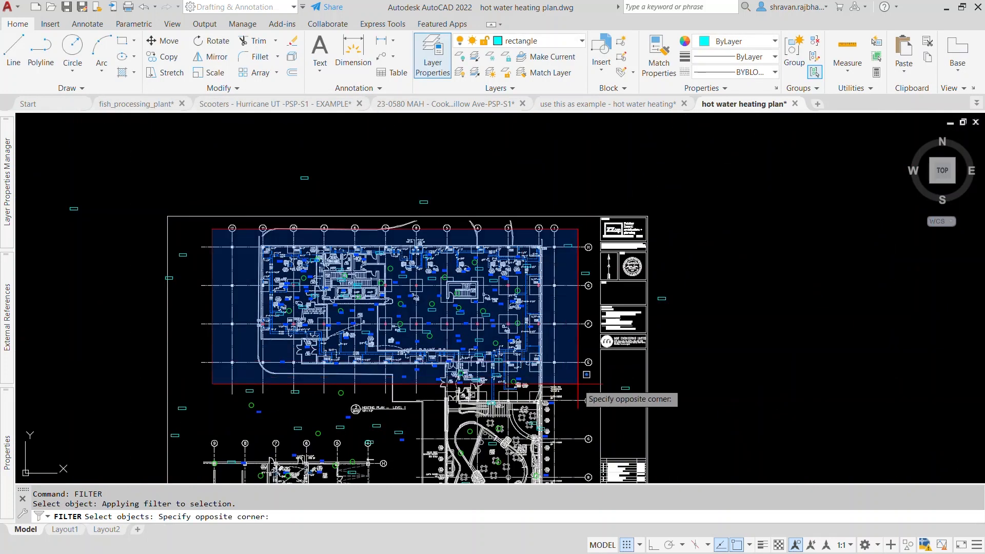
left_click(587, 393)
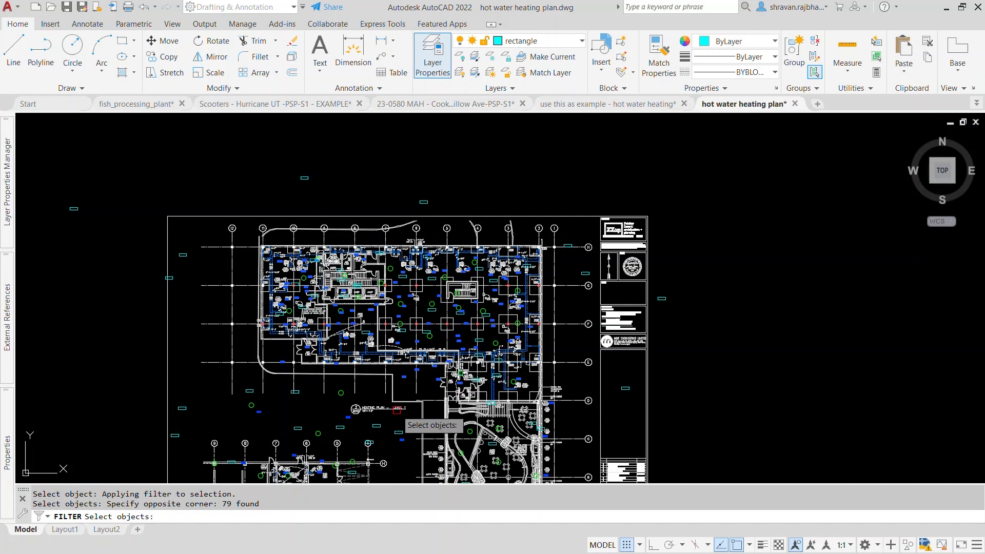
key("Return")
scroll(409, 323, "up", 8)
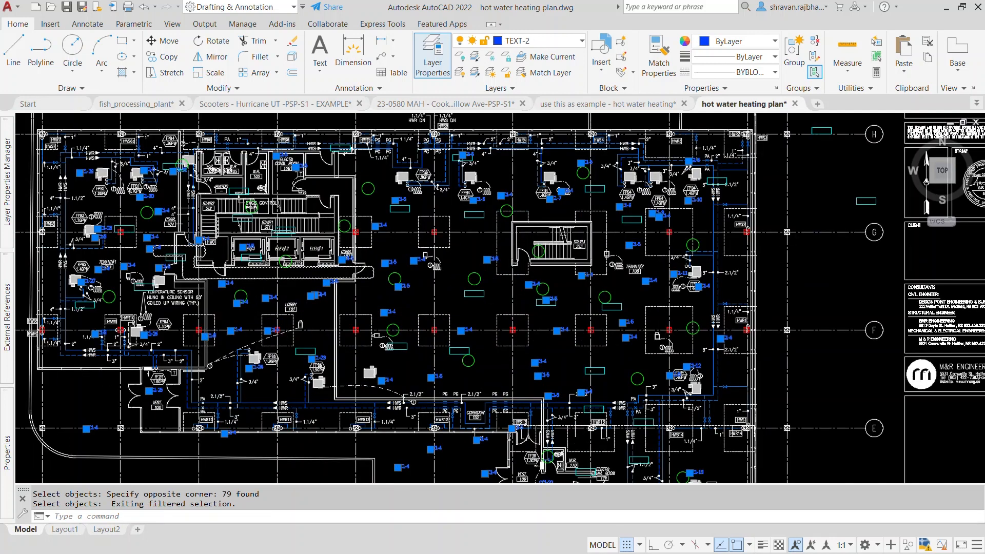
scroll(358, 197, "up", 4)
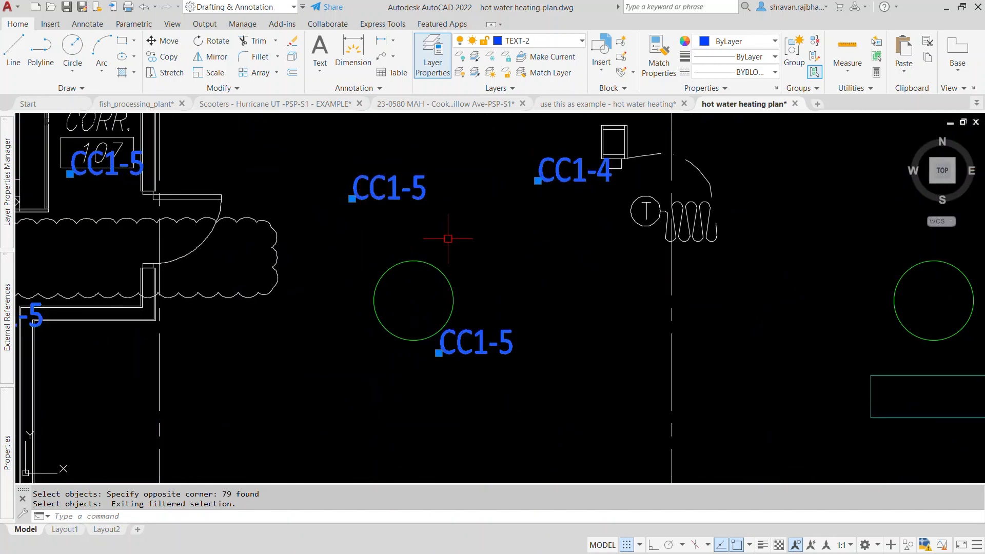
scroll(450, 282, "down", 4)
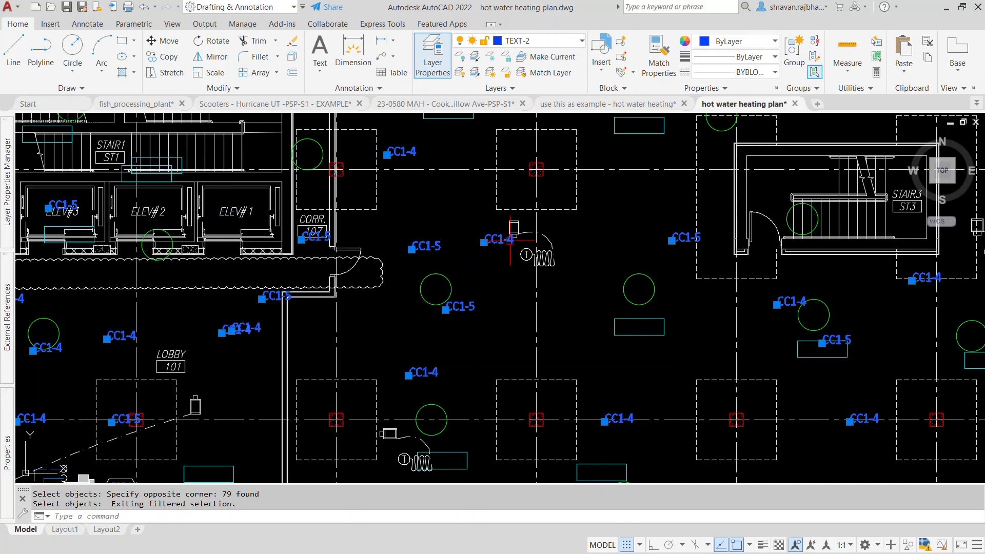
scroll(511, 241, "up", 4)
key("Escape")
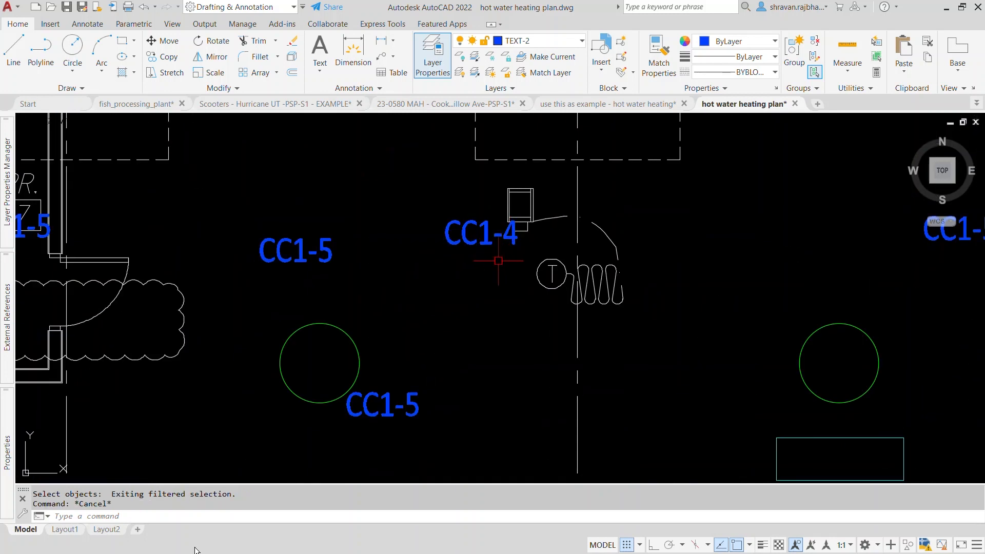
key("Escape")
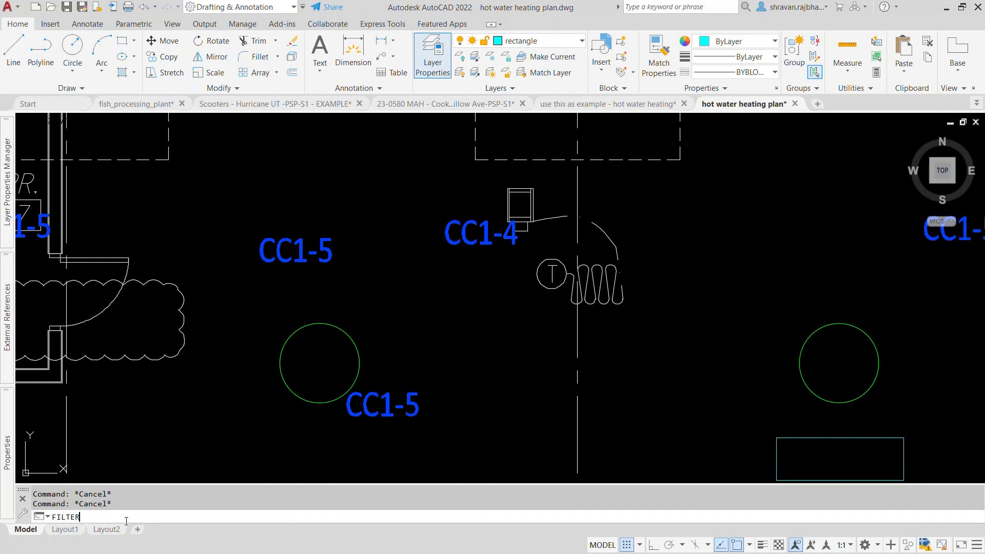
Add a Text Value criterion of CC1-4 to the object selection filter and apply it.
key("Return")
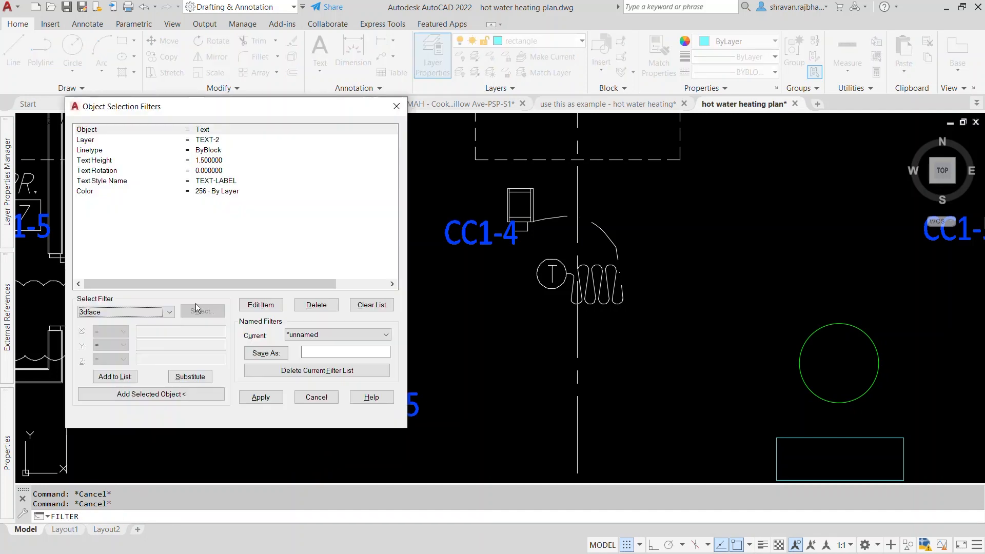
left_click(168, 313)
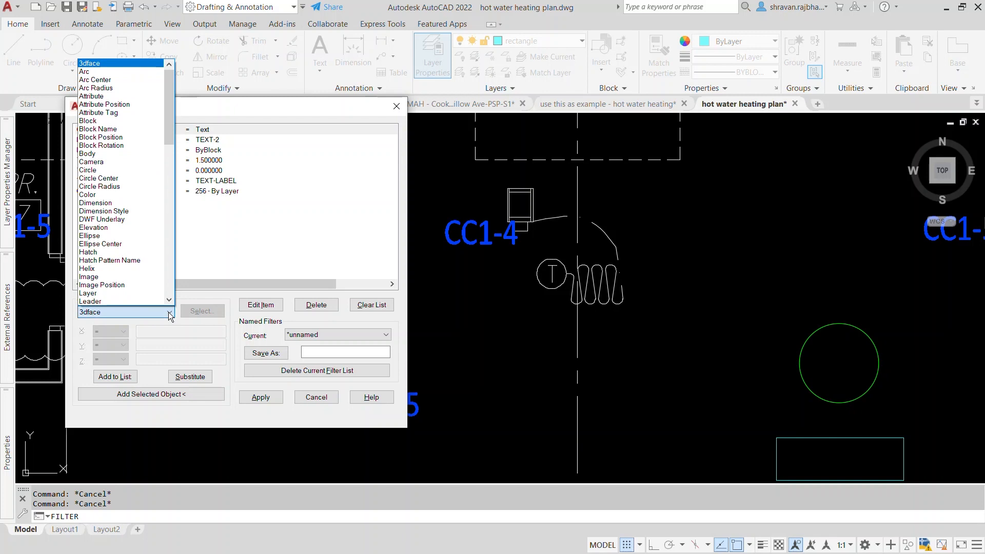
left_click_drag(168, 135, 162, 287)
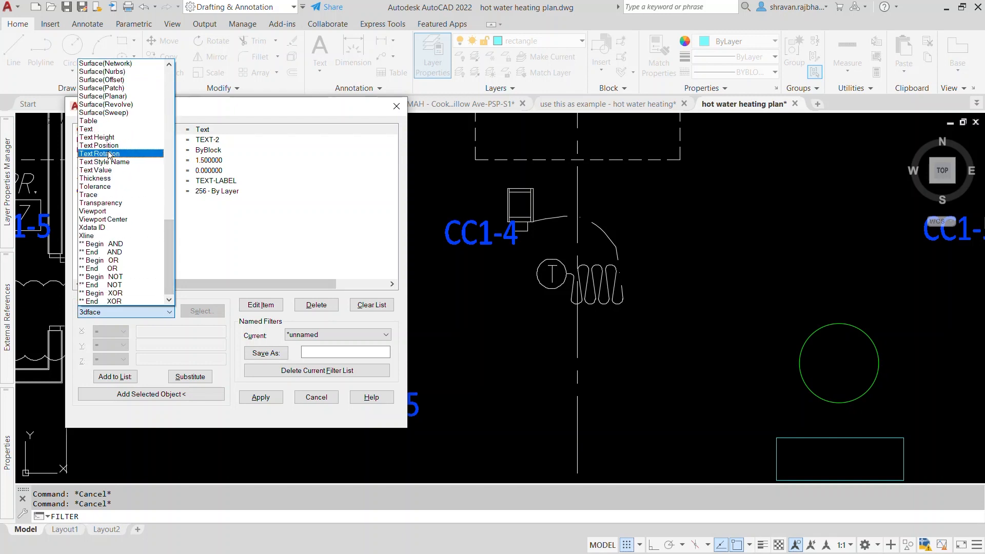
left_click(108, 179)
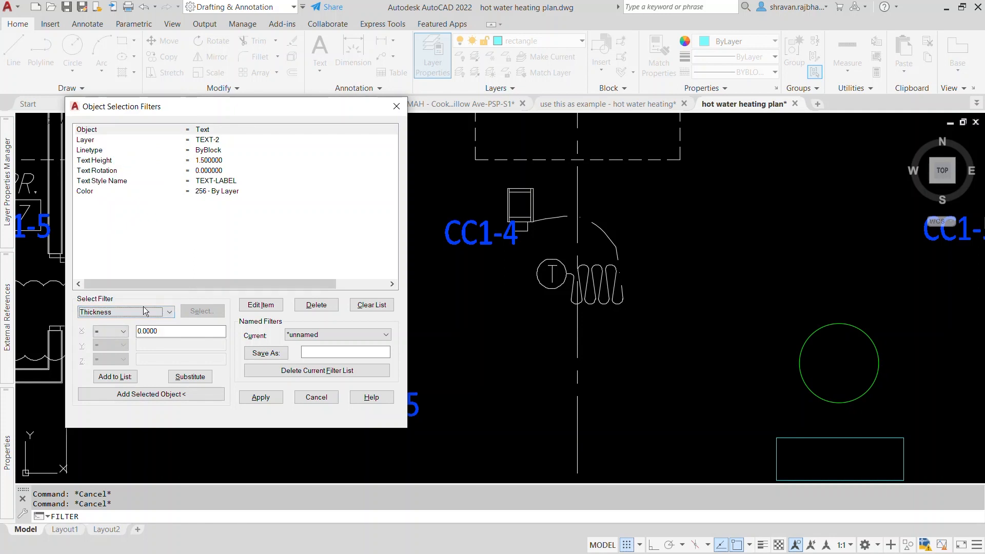
left_click(147, 313)
left_click(121, 174)
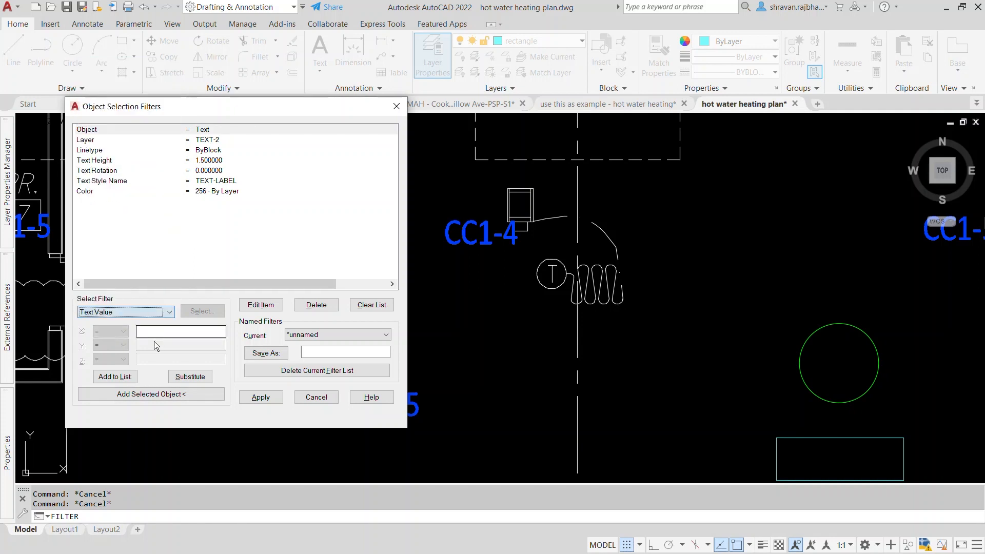
left_click(153, 334)
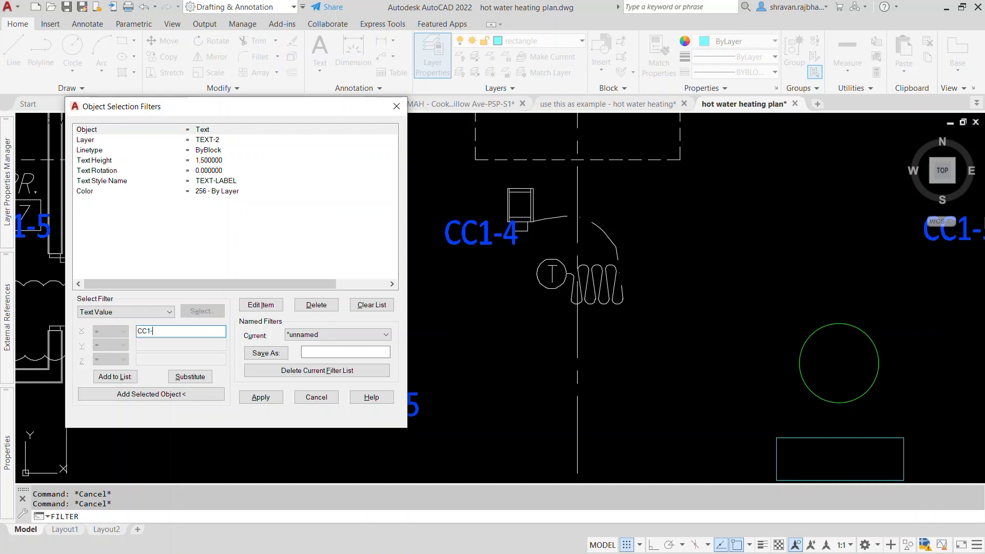
left_click(126, 384)
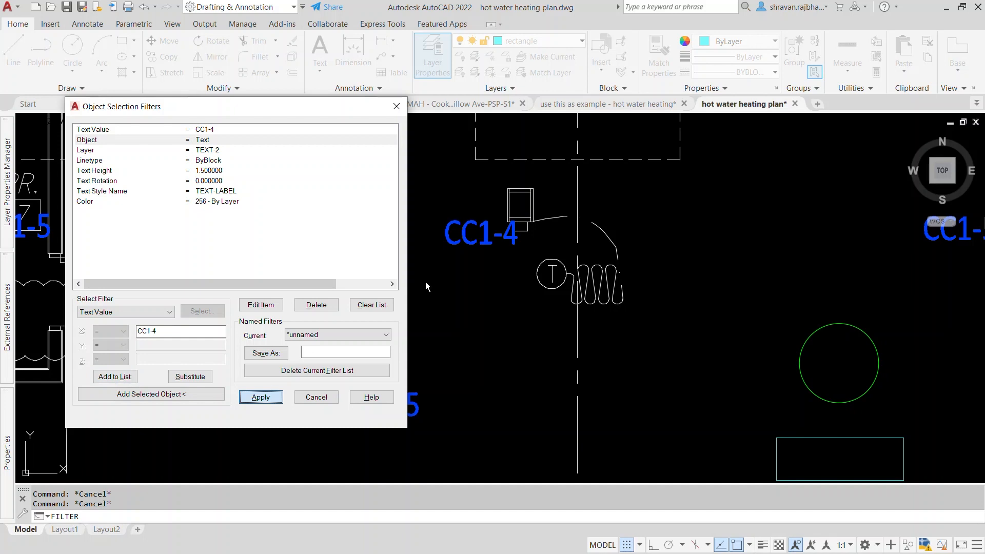
key("Return")
Select all CC1-4 labels within a window around the Level 1 heating plan using the applied filter.
scroll(436, 282, "down", 6)
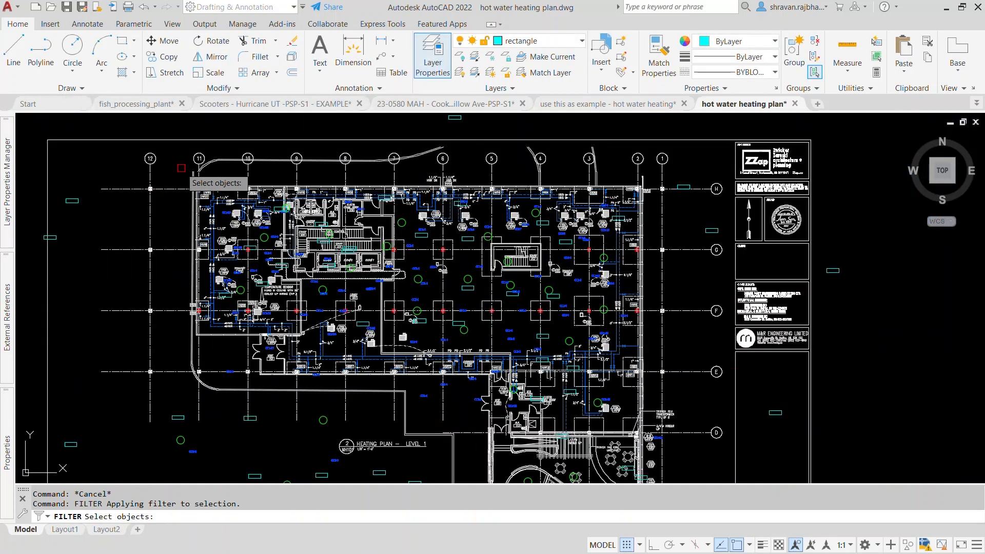
left_click(181, 169)
left_click(687, 409)
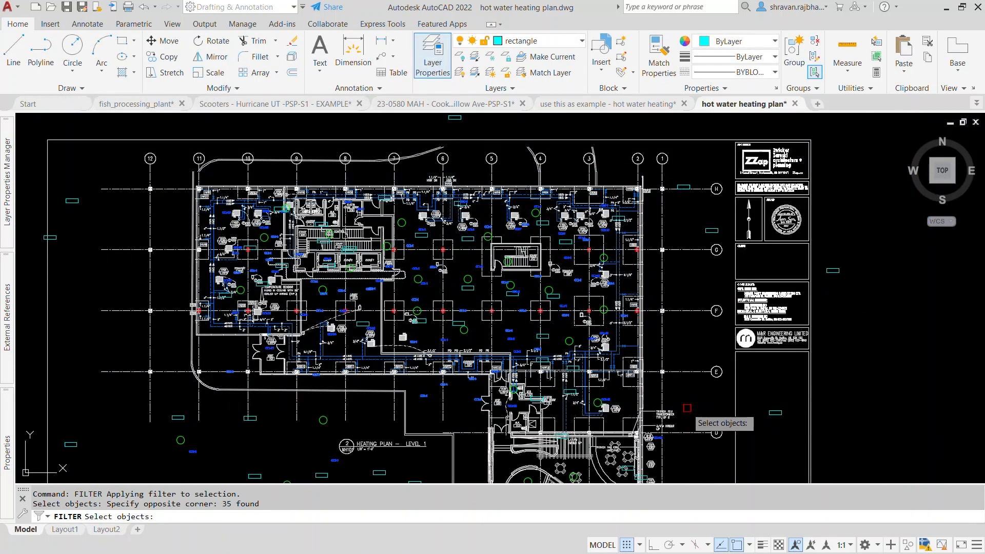
key("Return")
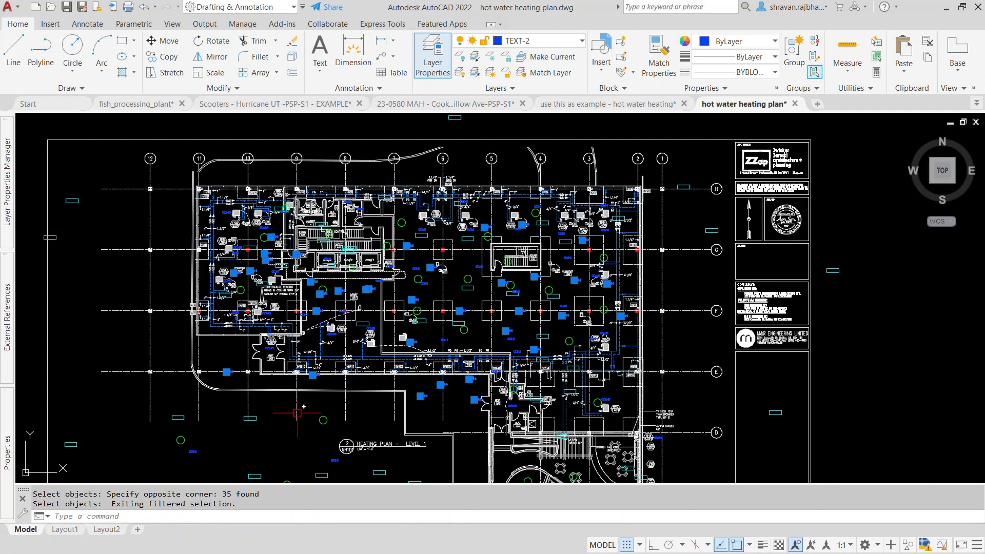
Move the selected CC1-4 labels out of the heating plan into the empty area east of the drawing sheet.
scroll(373, 273, "up", 5)
scroll(372, 273, "down", 1)
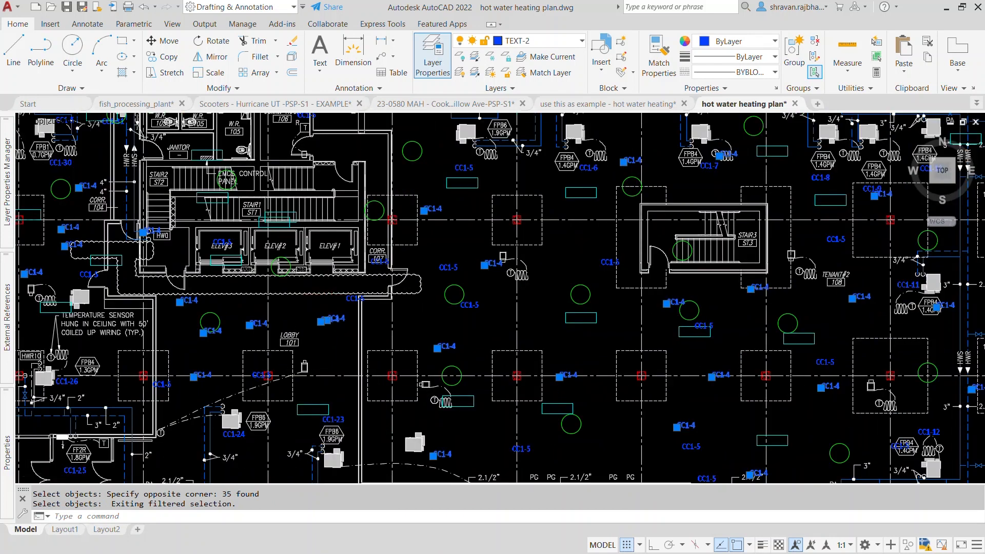
scroll(329, 299, "down", 2)
type("M")
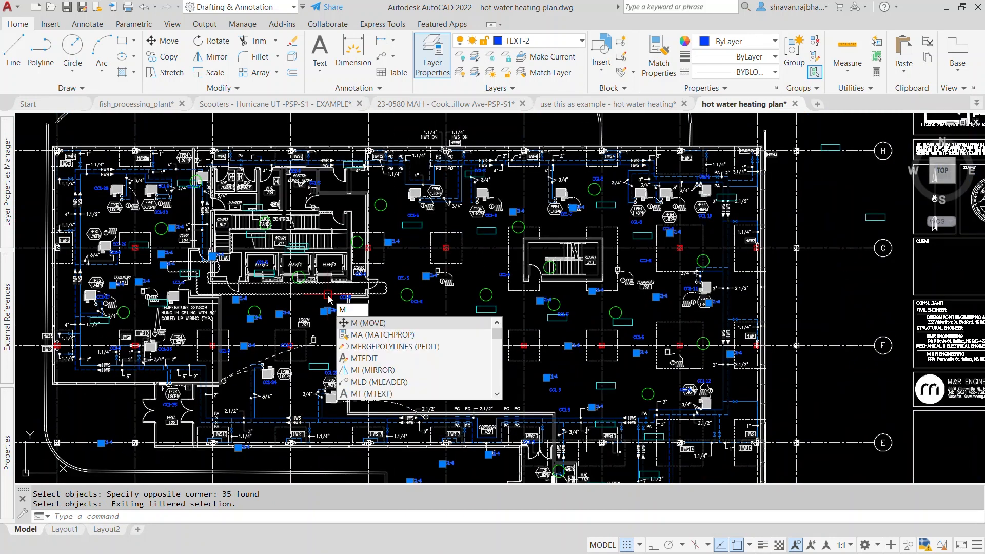
key("Return")
left_click(444, 310)
scroll(450, 307, "down", 6)
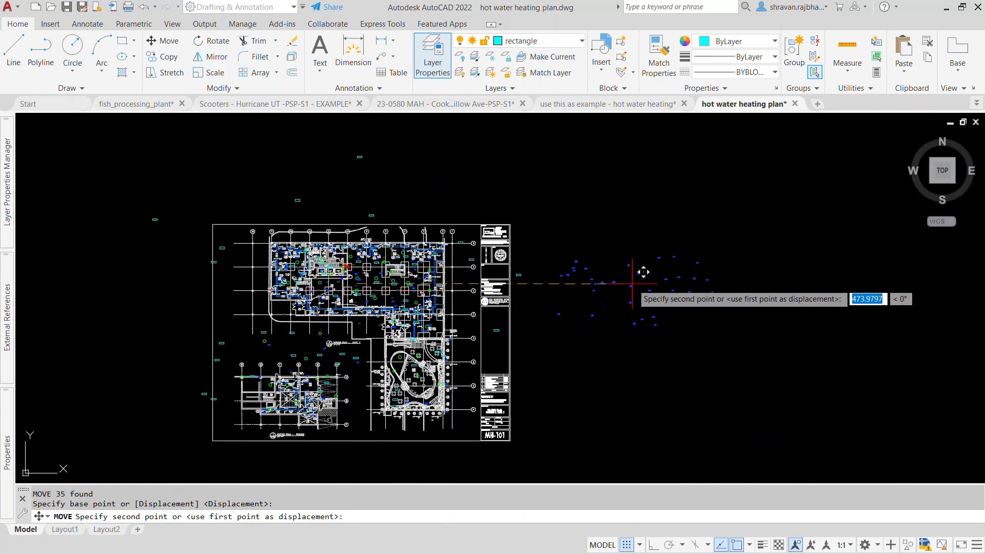
left_click(638, 358)
key("Return")
key("Escape")
scroll(655, 307, "up", 4)
scroll(792, 219, "up", 2)
scroll(226, 337, "down", 1)
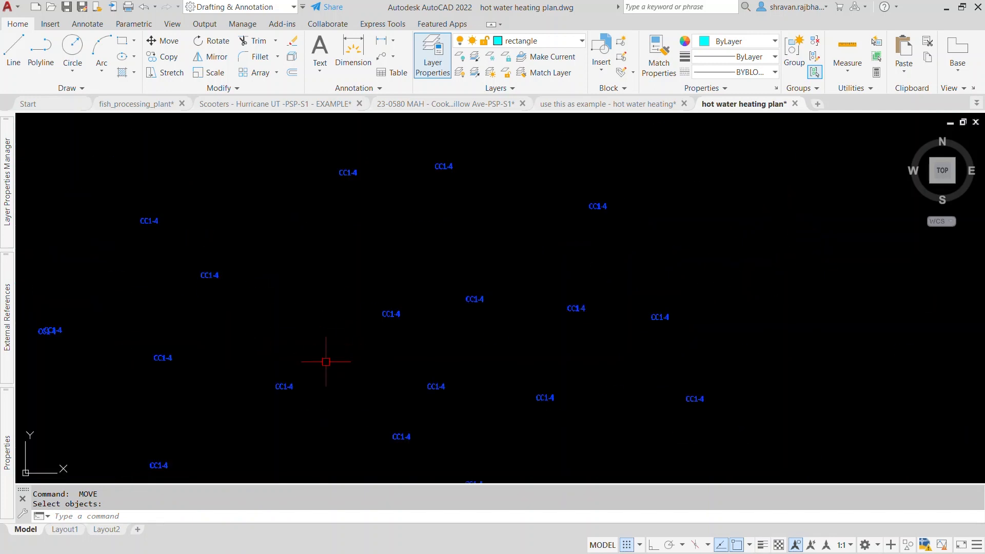
middle_click_drag(326, 362, 450, 326)
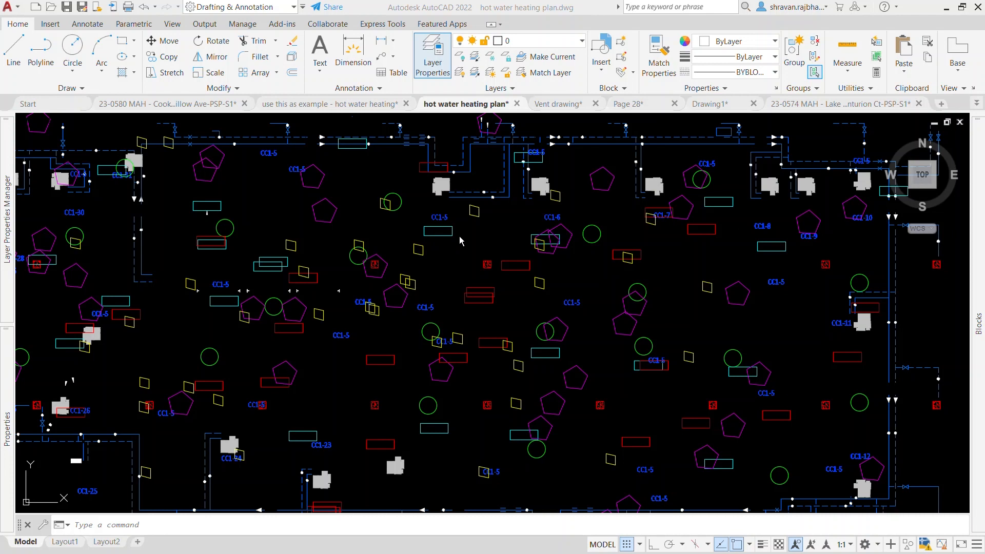
Select a yellow parallelogram and a cyan rectangle on the plan, compare their properties, and clear the selection.
scroll(522, 266, "up", 4)
left_click(524, 276)
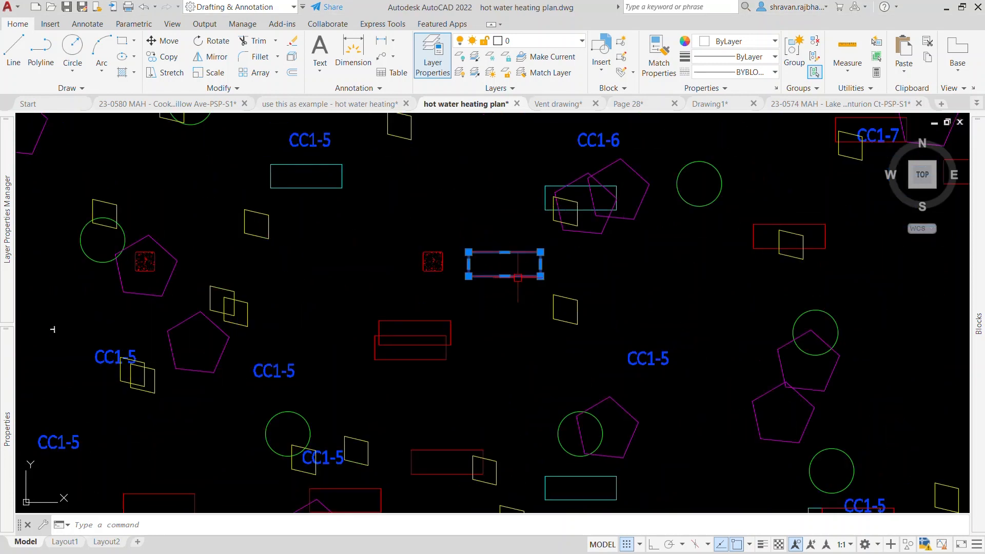
key("Escape")
left_click(562, 322)
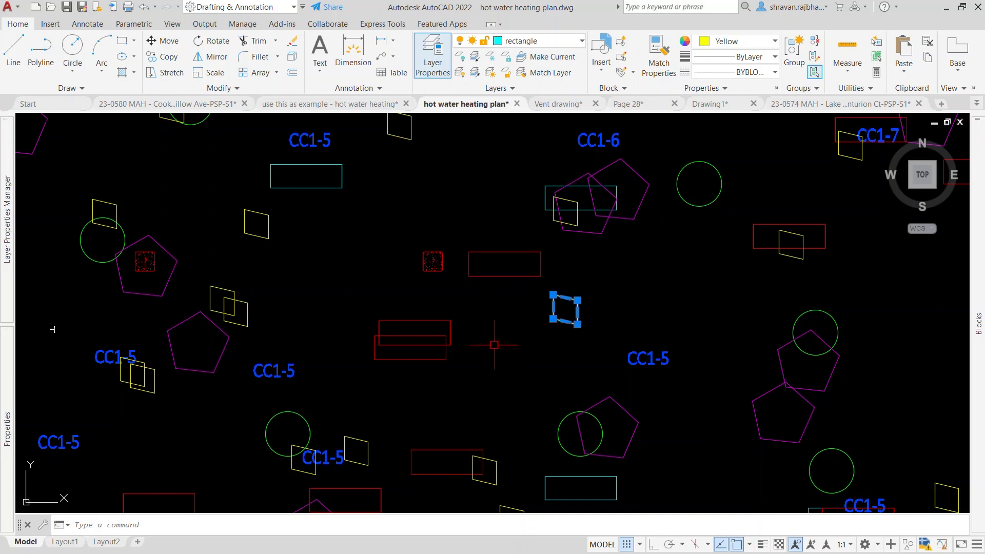
left_click(564, 477)
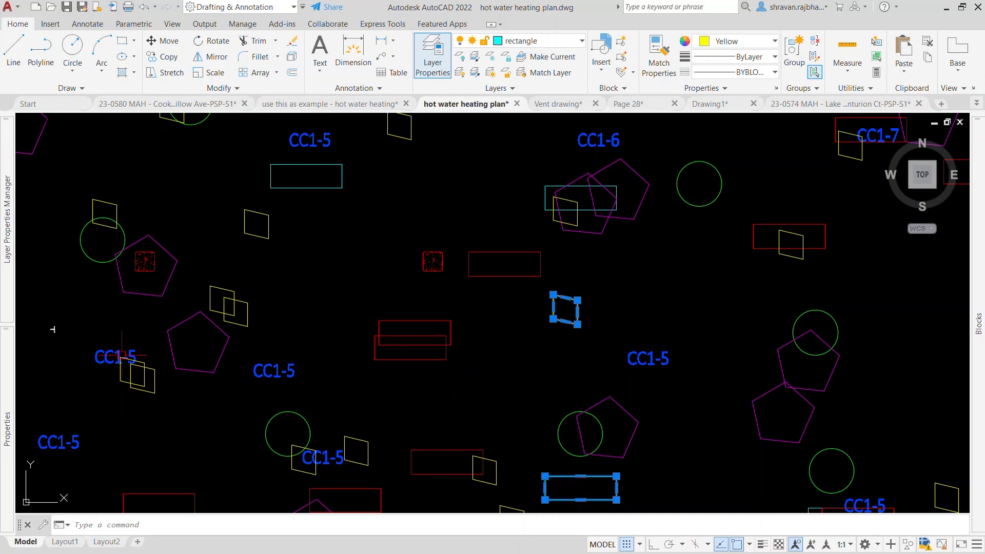
mouse_move(12, 451)
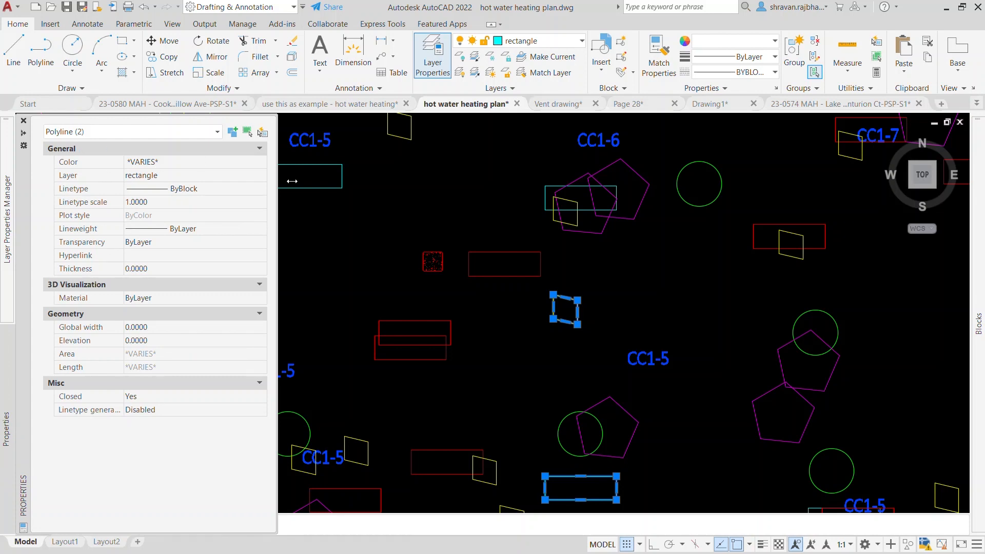
key("Escape")
key("ctrl+1")
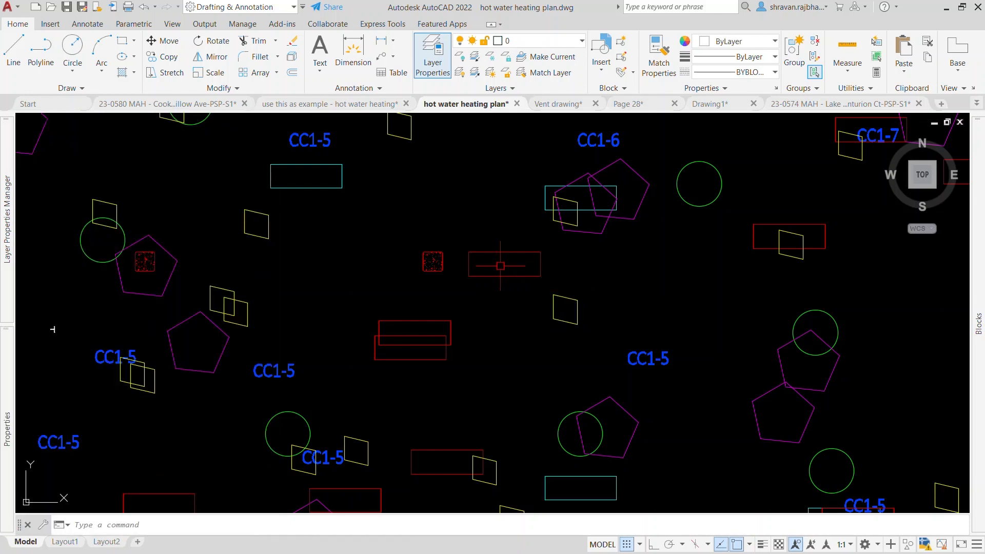
Inspect the color and layer properties of the yellow parallelogram alone, and clear the selection.
left_click(554, 308)
mouse_move(13, 409)
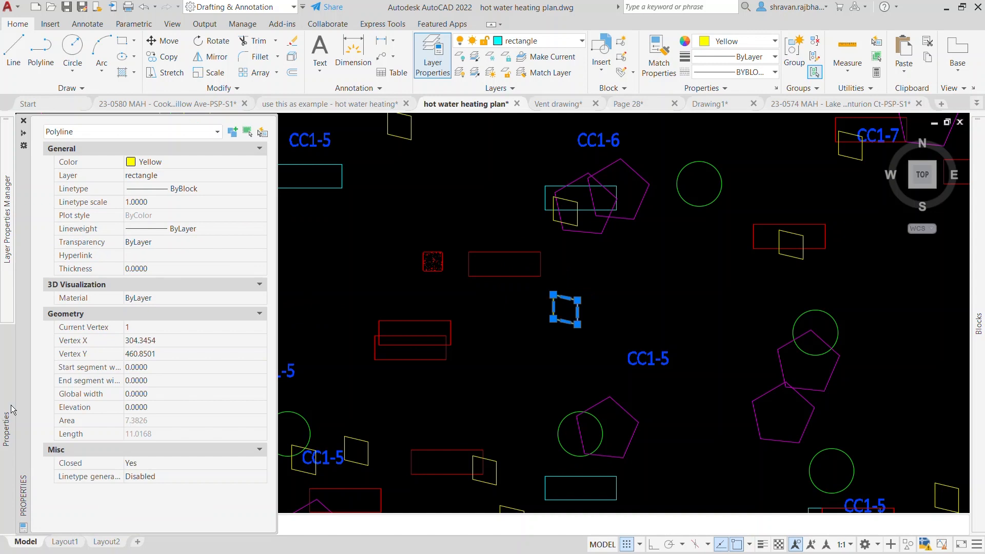
key("Escape")
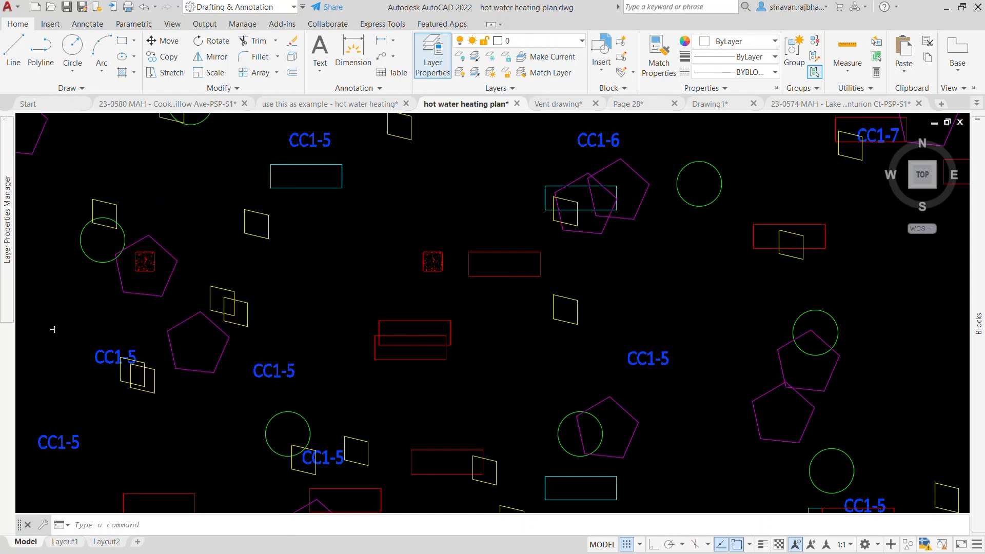
Run SELECTSIMILAR on a magenta pentagon to select all matching polygons in the drawing.
scroll(279, 486, "down", 4)
left_click(177, 522)
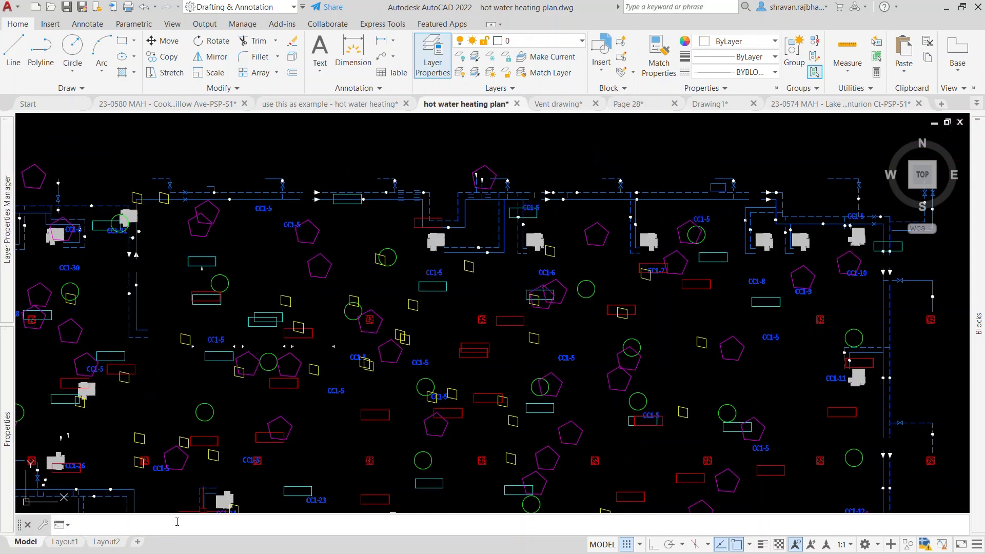
type("SEL")
key("BackSpace")
key("BackSpace")
type("IM")
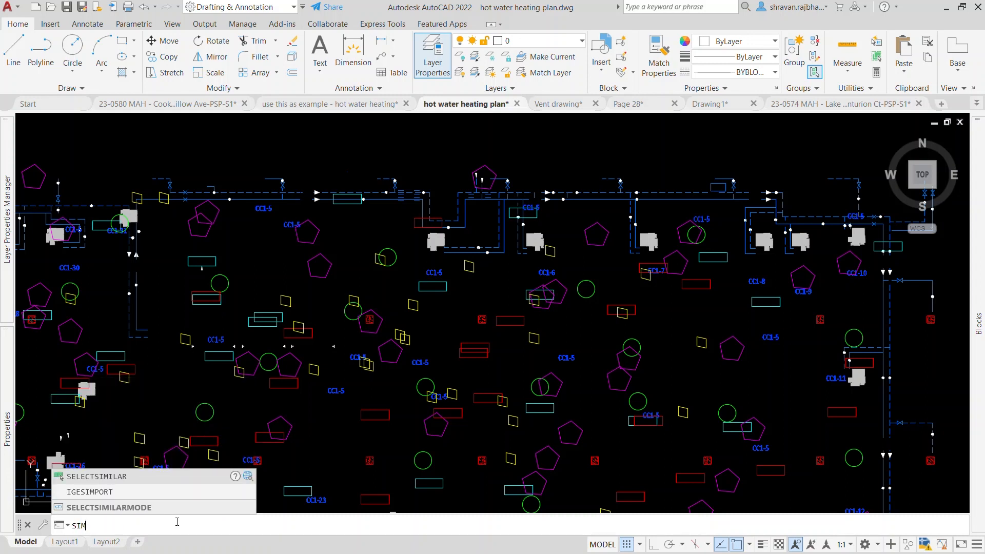
key("Return")
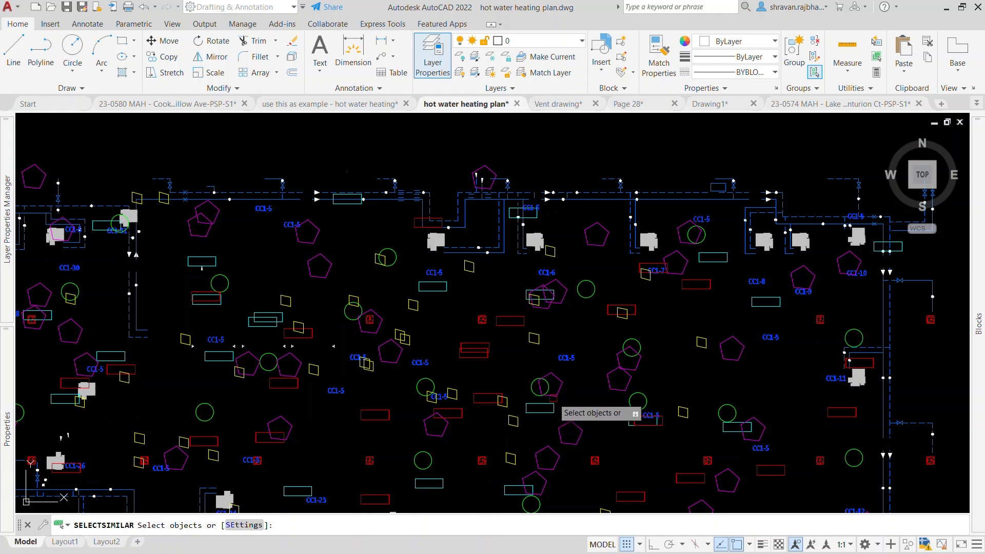
left_click(550, 384)
key("Return")
Copy the selected pentagons into the empty area northeast of the heating plan.
scroll(387, 266, "down", 2)
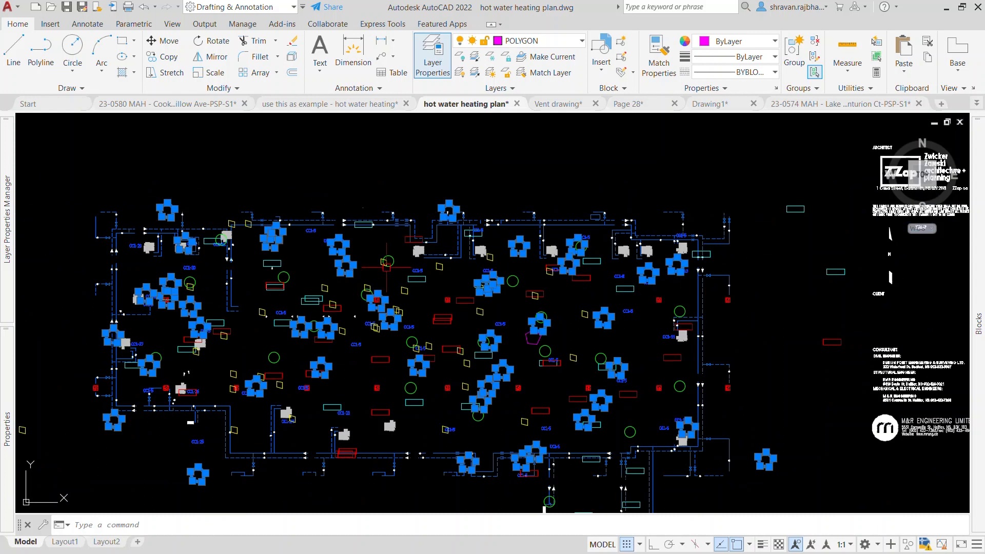
scroll(110, 316, "up", 2)
scroll(415, 385, "down", 2)
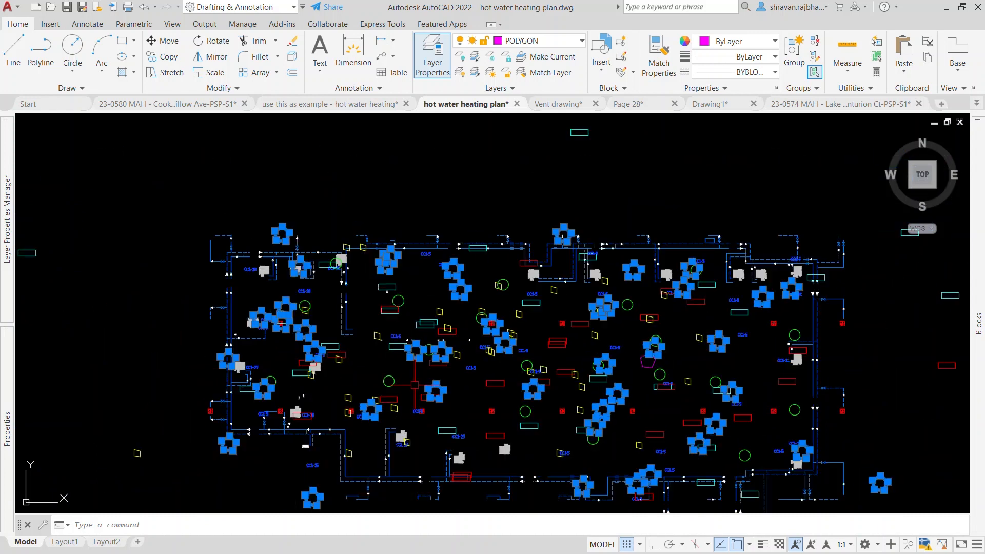
scroll(471, 394, "down", 2)
scroll(387, 368, "up", 2)
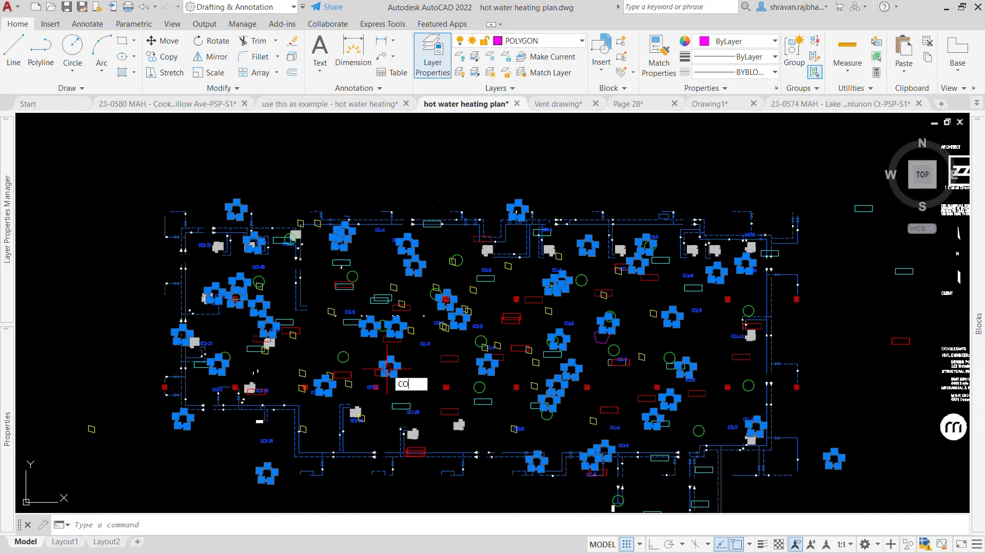
type("co")
key("space")
left_click(437, 387)
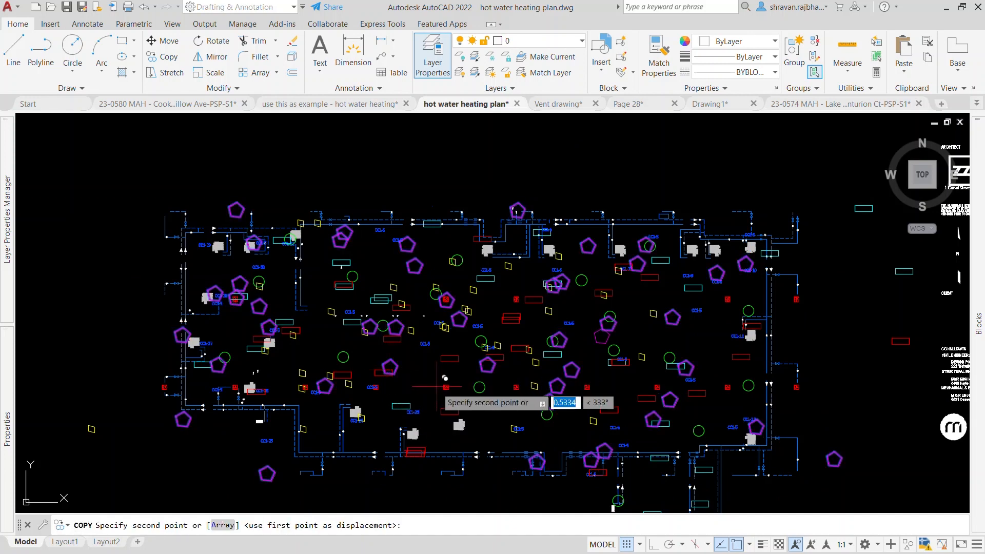
scroll(438, 388, "down", 2)
left_click(619, 209)
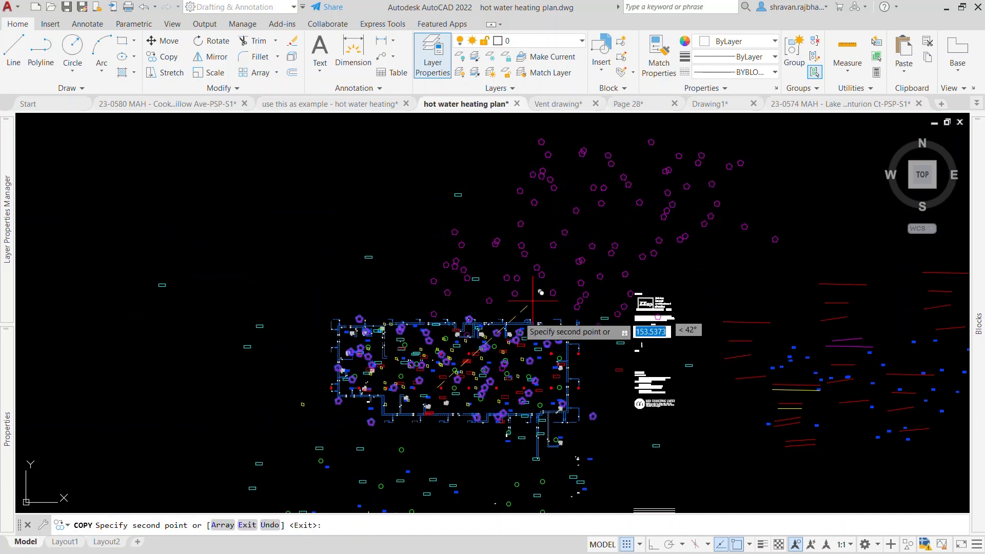
key("Escape")
Run SELECTSIMILAR on a red rectangle to select all polylines on the rectangle layer.
scroll(434, 379, "up", 6)
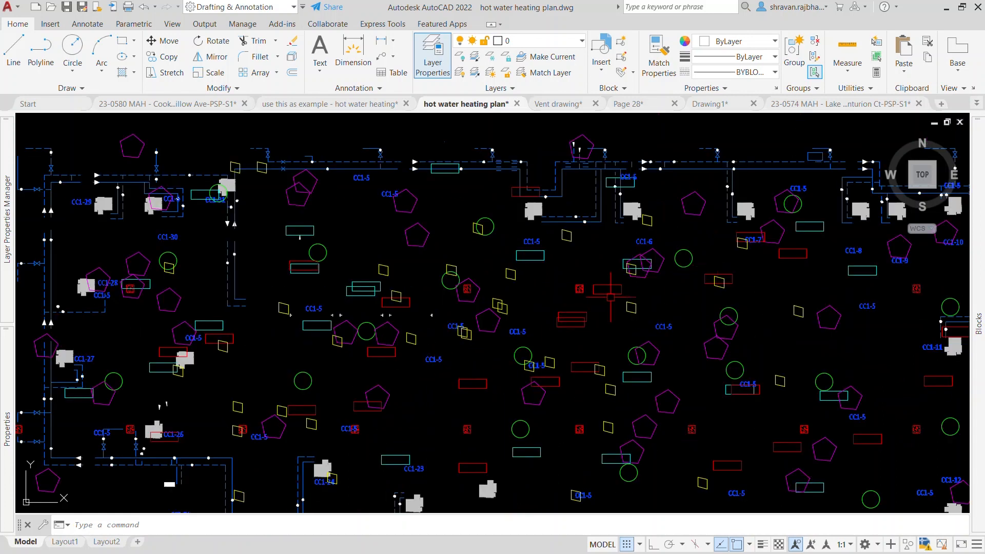
scroll(645, 322, "up", 2)
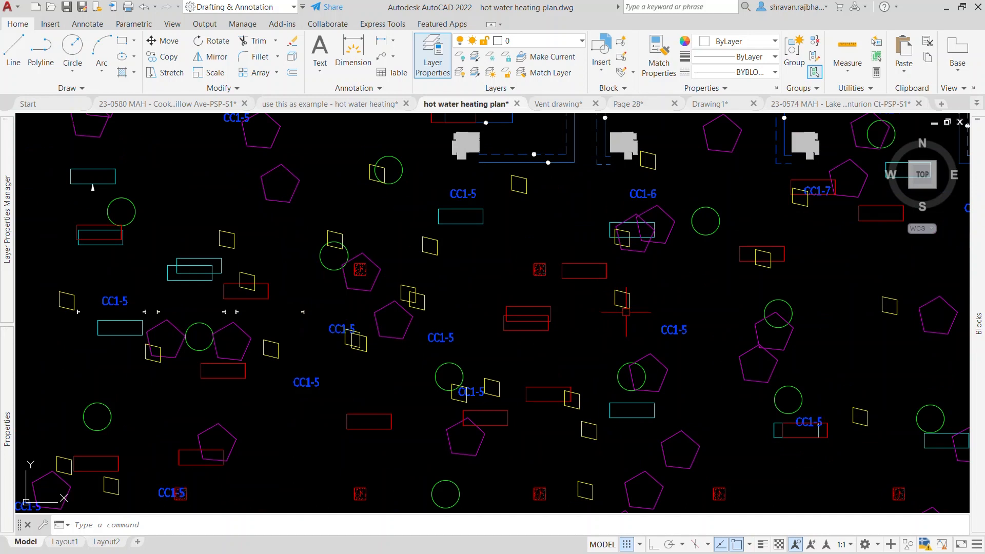
type("SIM")
key("Return")
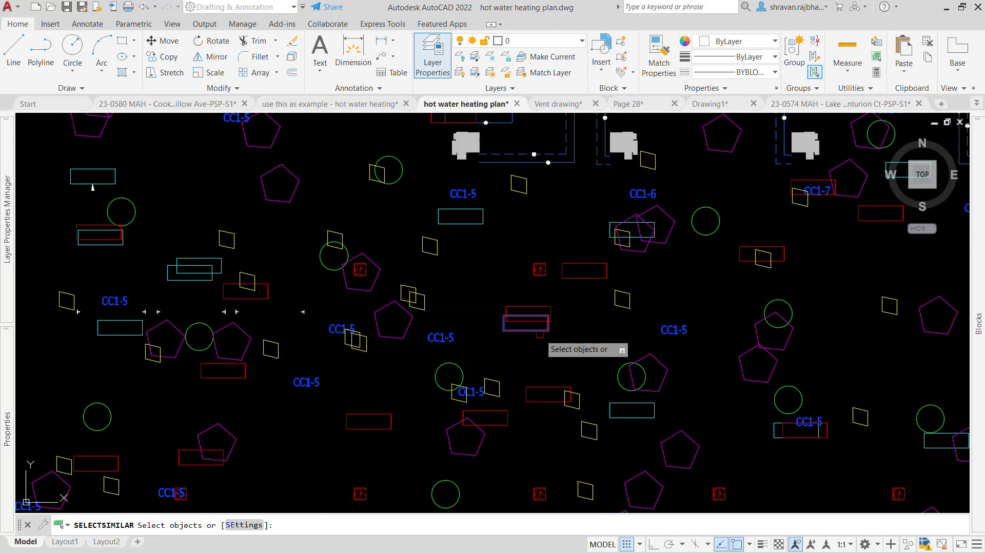
left_click(540, 332)
key("Return")
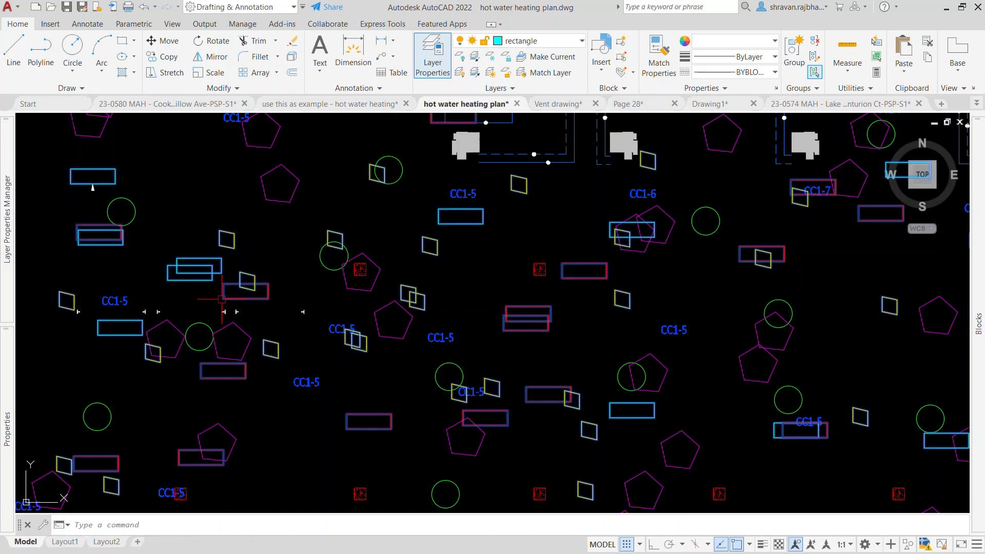
Copy the selected rectangles and parallelograms into the empty area northwest of the heating plan.
scroll(272, 247, "down", 2)
scroll(380, 408, "down", 5)
scroll(307, 441, "up", 5)
scroll(308, 441, "up", 2)
scroll(374, 426, "down", 3)
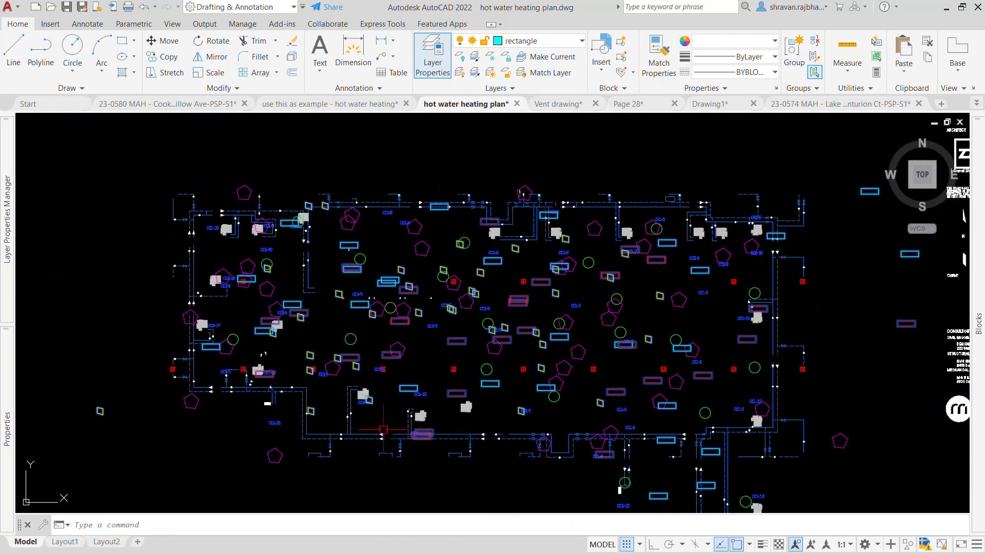
type("co")
key("Return")
left_click(462, 381)
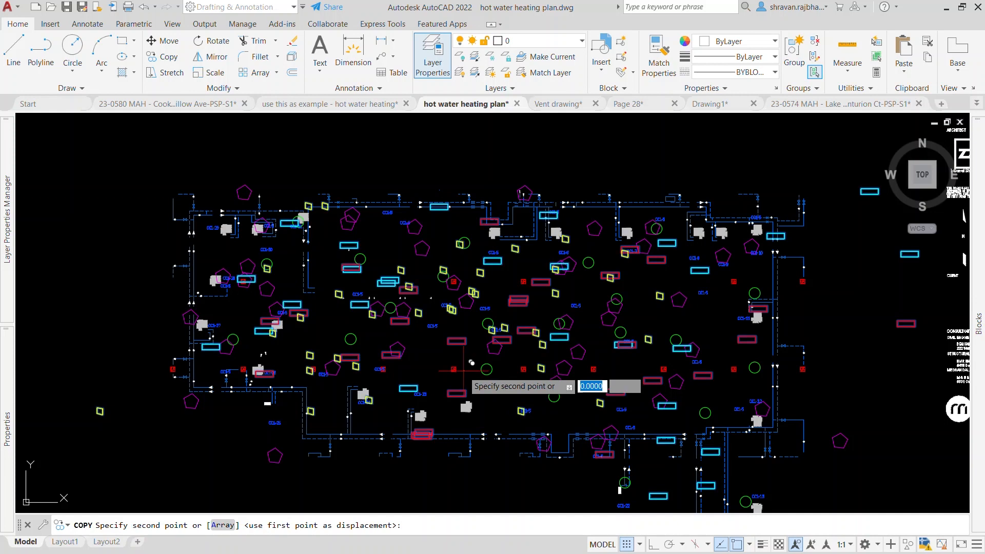
scroll(465, 432, "down", 4)
scroll(375, 402, "down", 2)
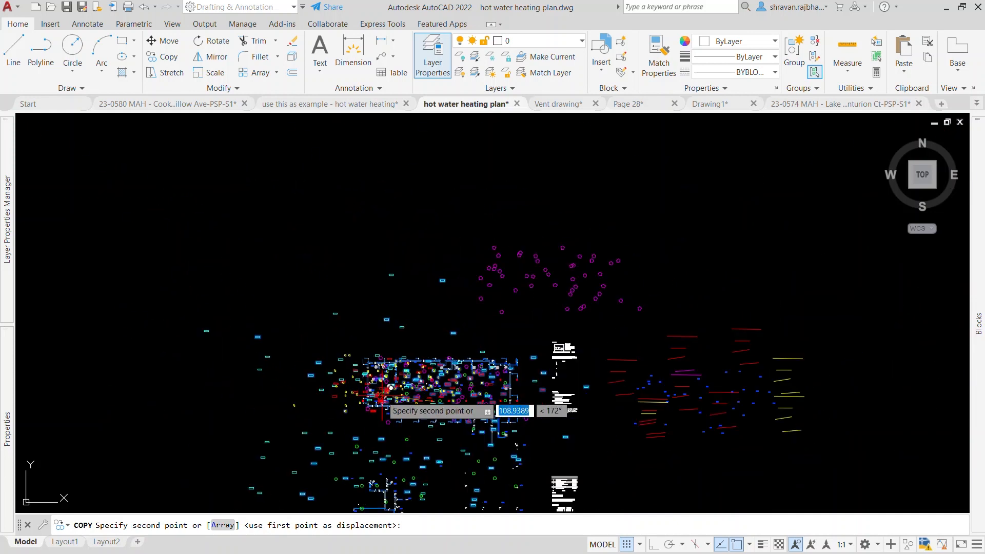
scroll(288, 345, "down", 2)
left_click(274, 355)
scroll(292, 334, "up", 5)
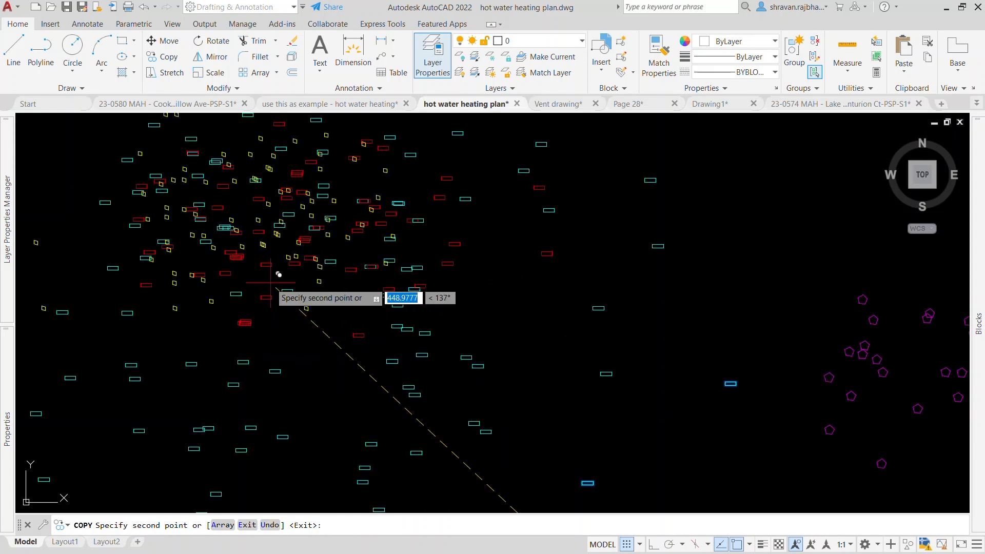
key("Return")
Examine the copied rectangles and parallelograms for their mix of shapes and colors.
scroll(310, 322, "down", 4)
scroll(282, 295, "up", 4)
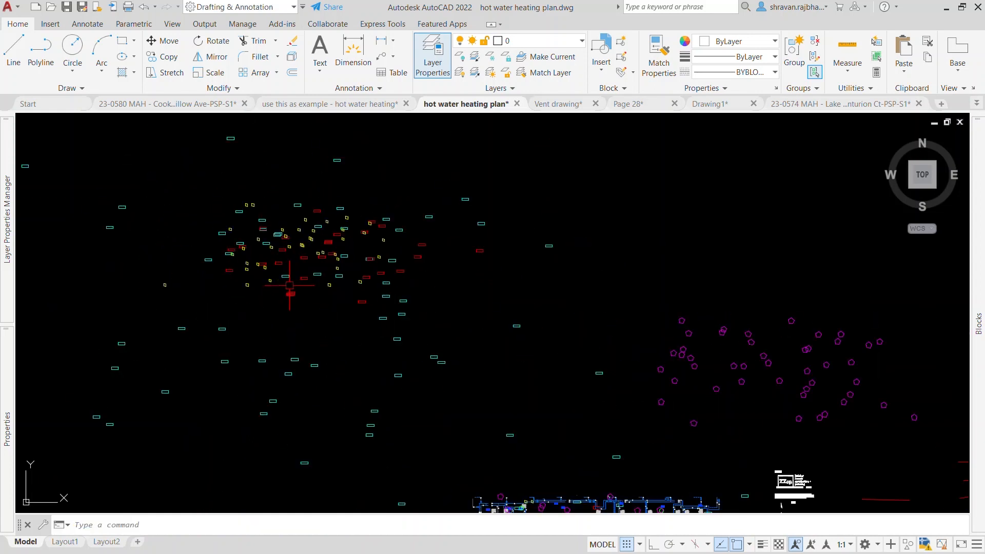
scroll(346, 268, "down", 4)
scroll(544, 465, "up", 2)
scroll(541, 480, "up", 4)
scroll(541, 482, "down", 2)
scroll(444, 373, "up", 2)
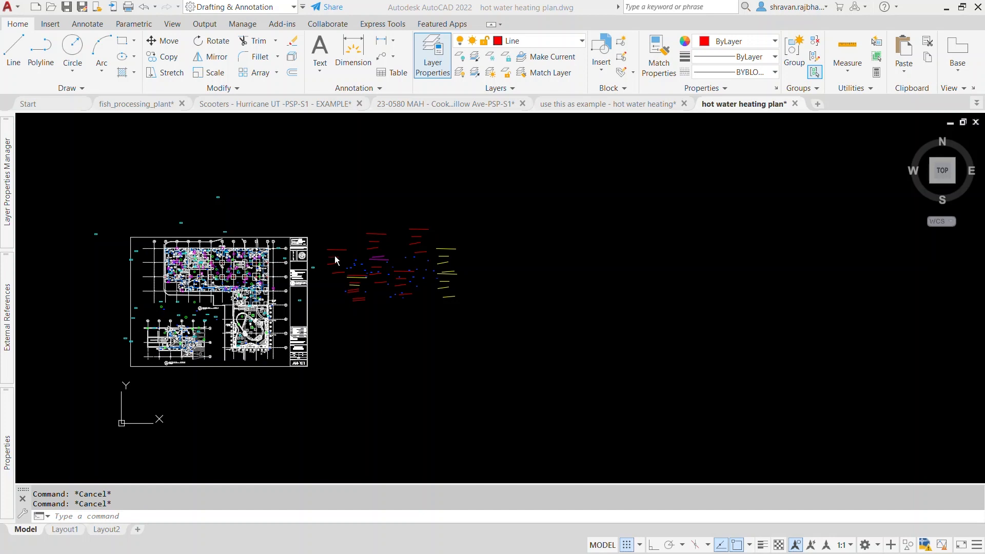
Create a layer named lines2 with color 82 and make it the current layer.
scroll(425, 257, "up", 1)
scroll(394, 256, "down", 3)
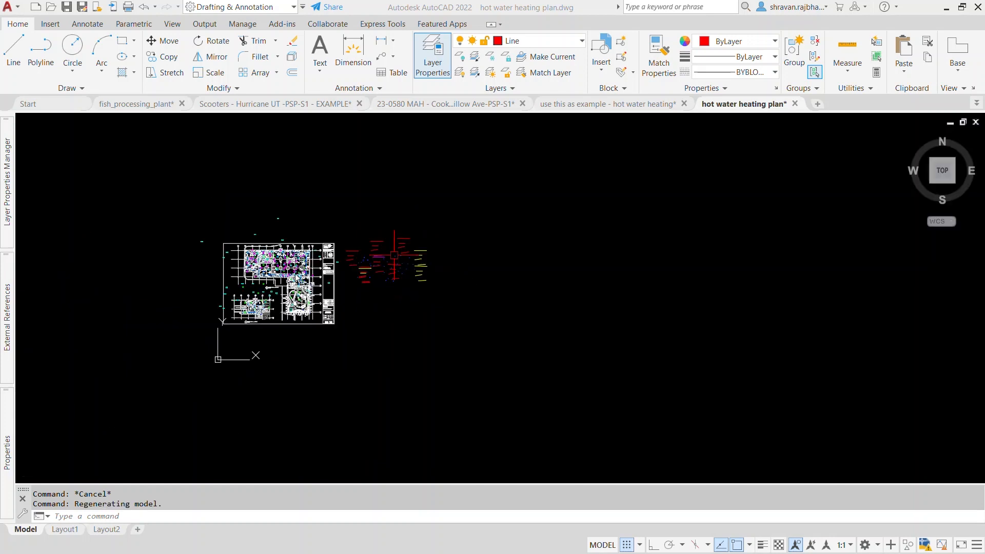
scroll(294, 276, "up", 2)
mouse_move(7, 200)
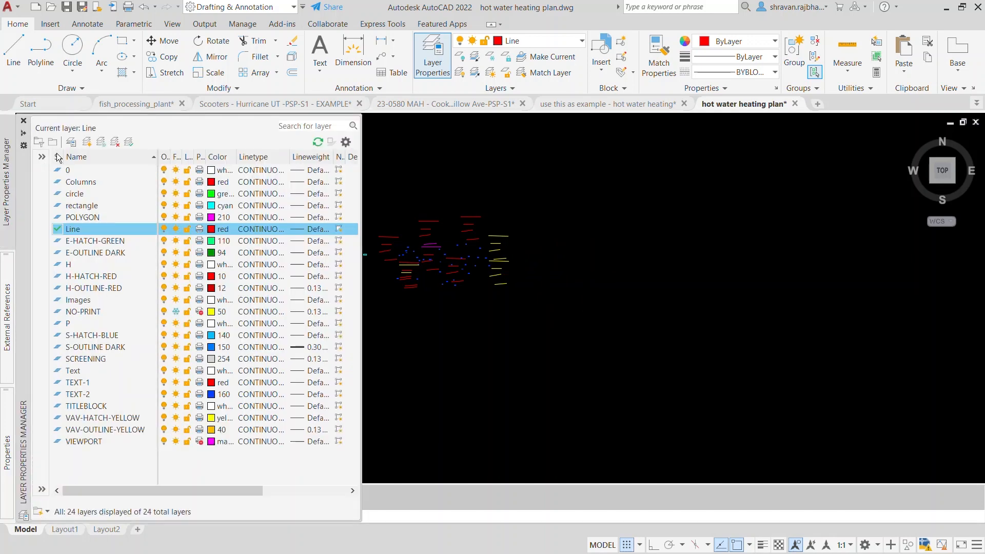
left_click(85, 144)
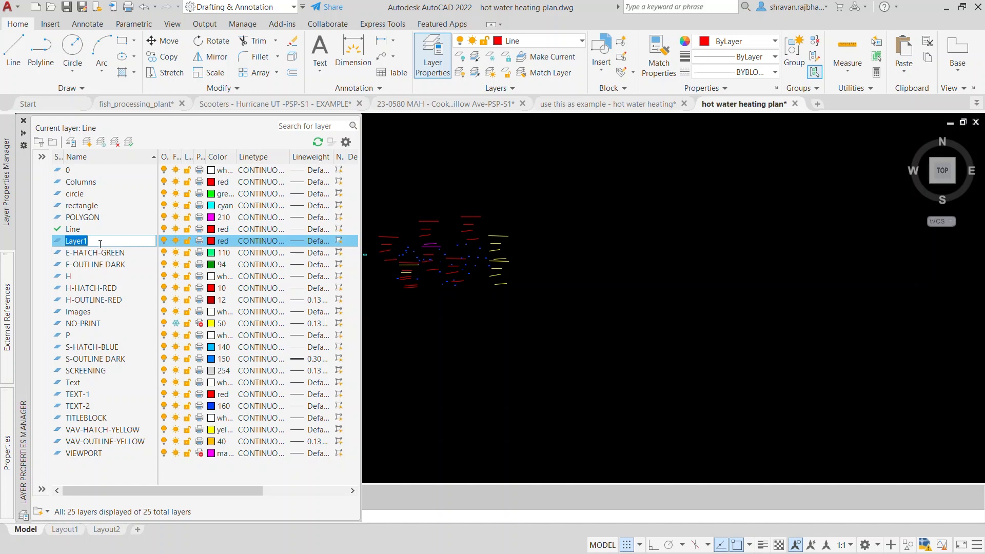
type("lines2")
left_click(214, 246)
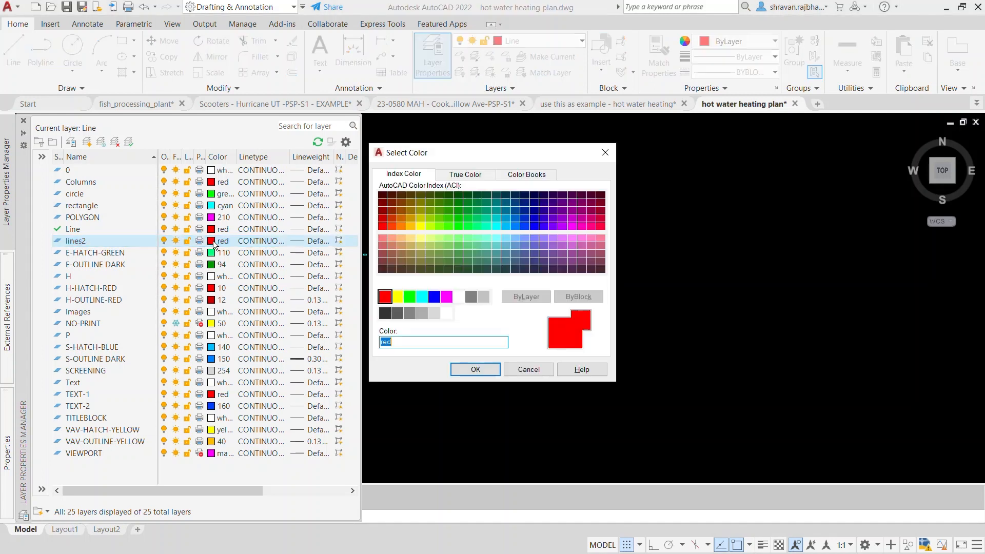
left_click(454, 220)
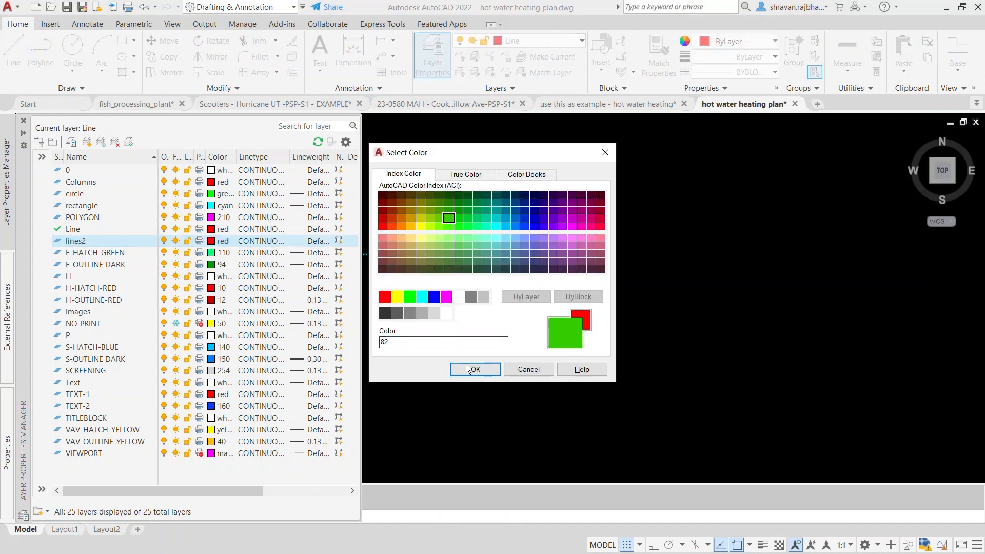
left_click(475, 370)
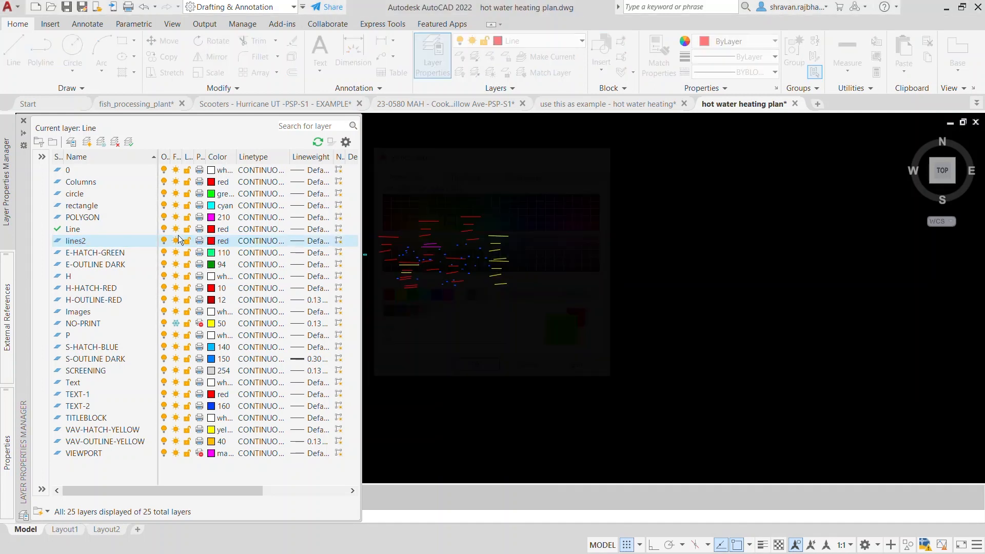
double_click(58, 241)
Draw a circle and a diagonal line in the empty area east of the copied lines.
scroll(575, 279, "up", 2)
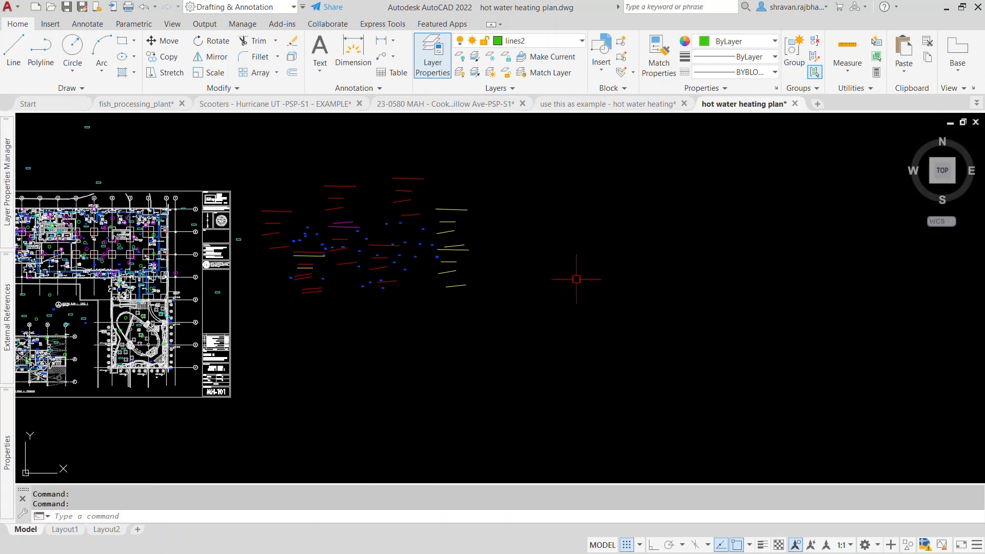
type("c")
key("Return")
left_click(555, 224)
key("Return")
type("l")
key("Return")
left_click(560, 286)
left_click(751, 185)
key("Return")
Draw a rectangle below the diagonal line and save the drawing.
type("rec")
key("Return")
left_click(609, 279)
left_click(796, 360)
key("Return")
scroll(831, 231, "up", 3)
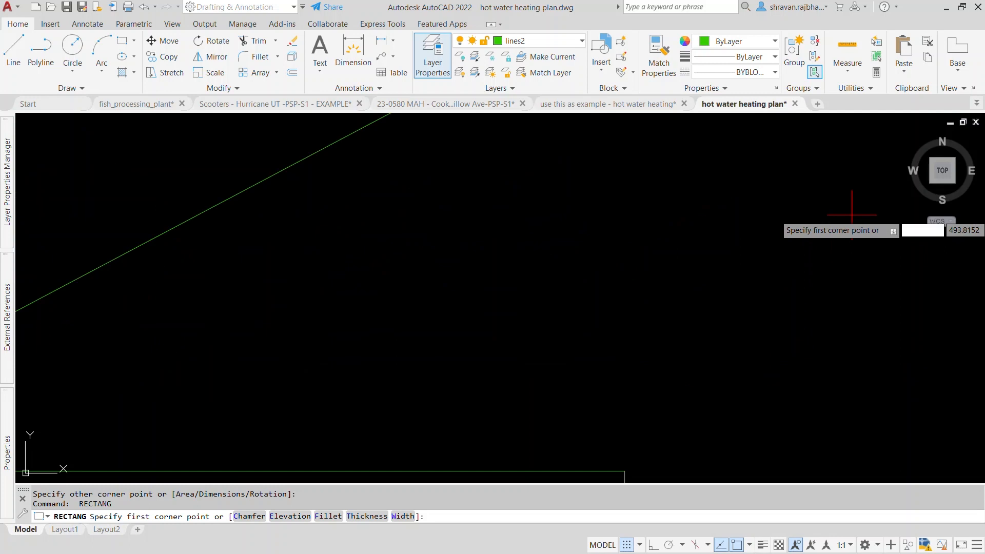
scroll(669, 229, "down", 3)
scroll(396, 256, "down", 2)
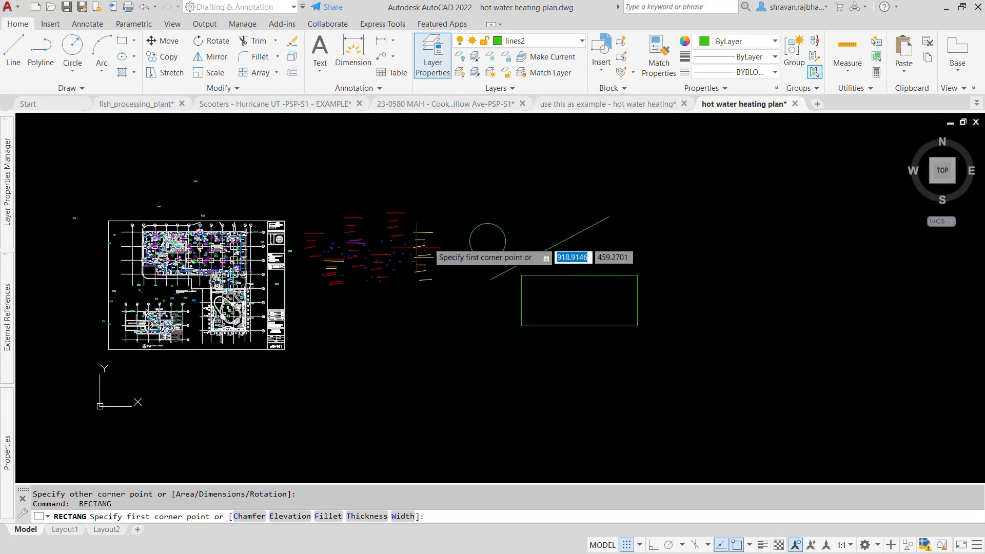
key("Escape")
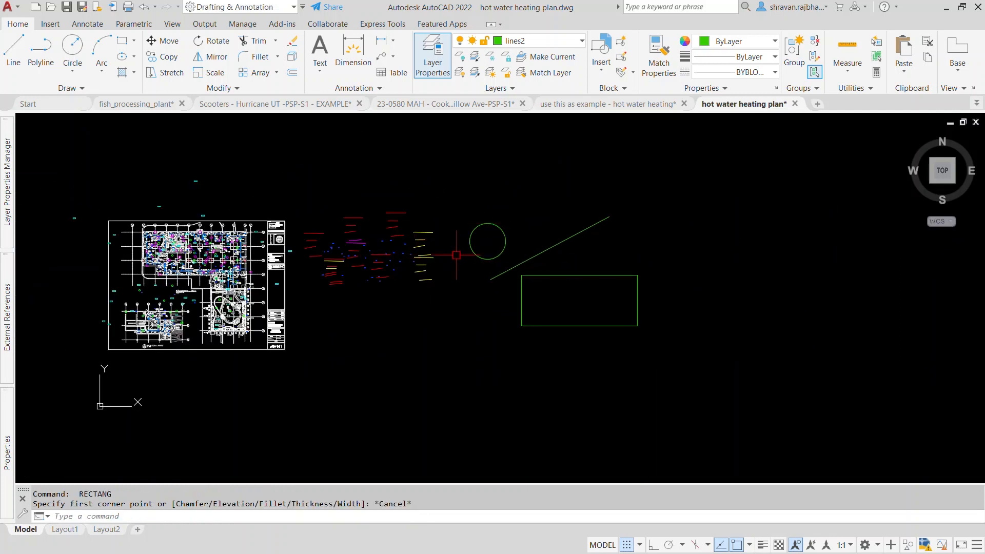
key("ctrl+s")
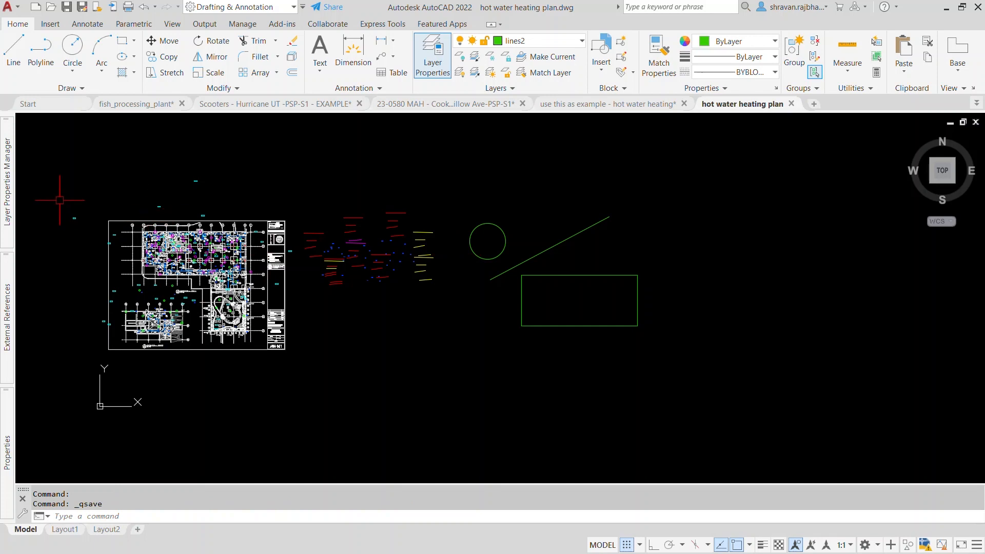
Erase the green circle, line and rectangle on the lines2 layer.
mouse_move(7, 195)
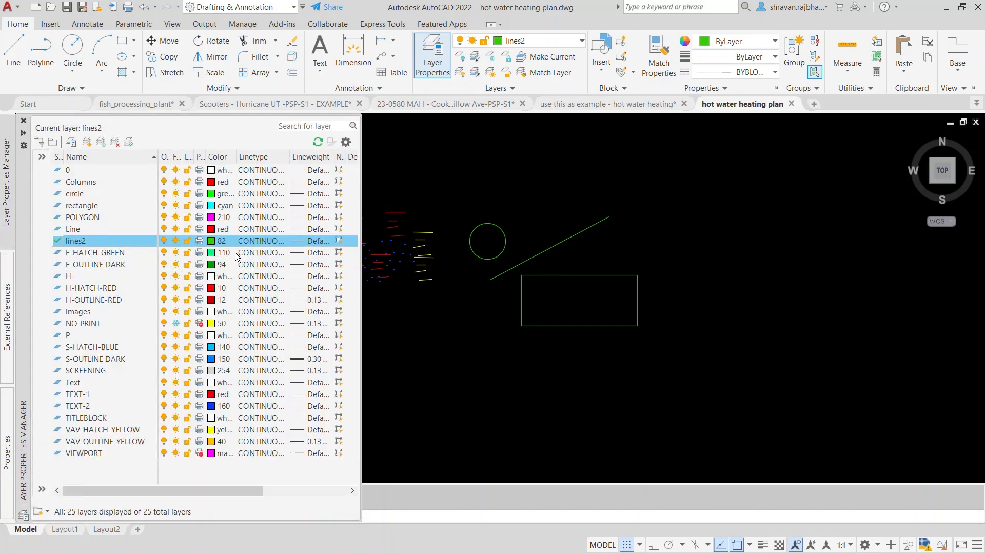
left_click(727, 380)
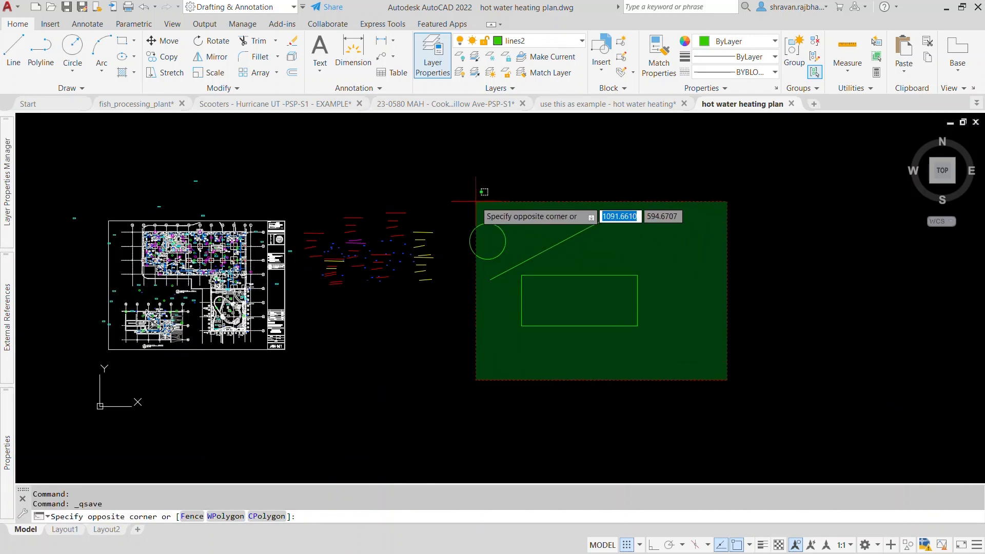
left_click(476, 201)
key("Delete")
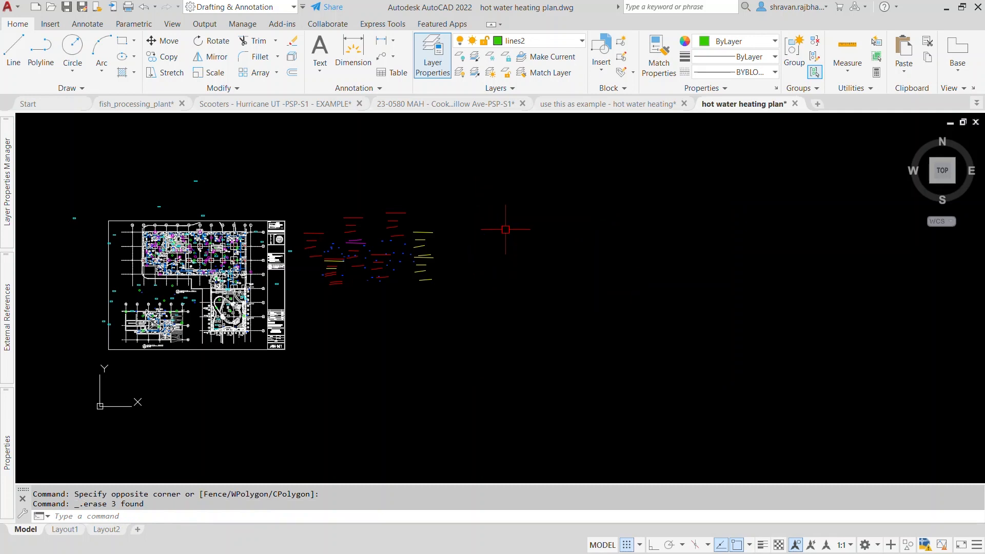
Purge the unused layers, confirming E-HATCH-GREEN, E-OUTLINE DARK and H-HATCH-RED one by one and all the remaining ones together.
mouse_move(8, 201)
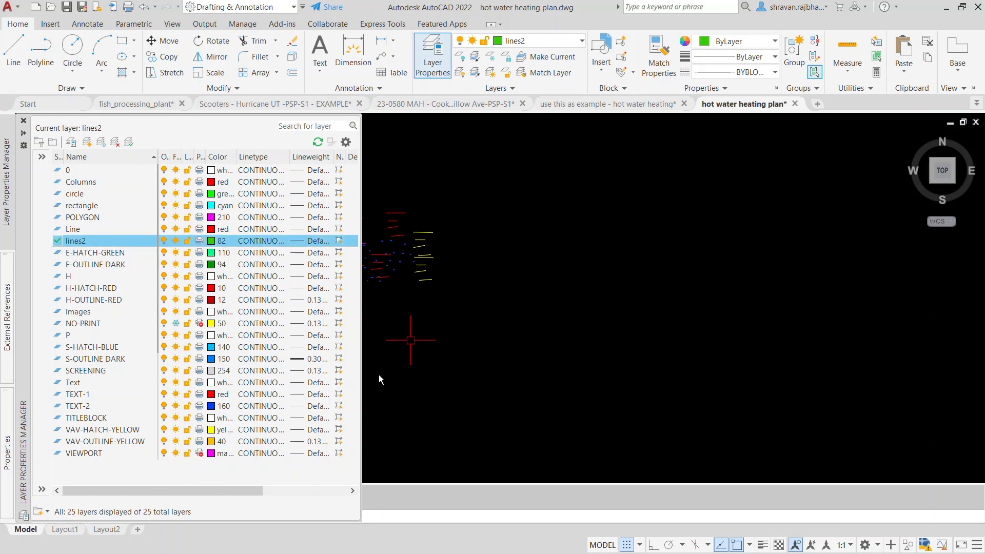
left_click(395, 517)
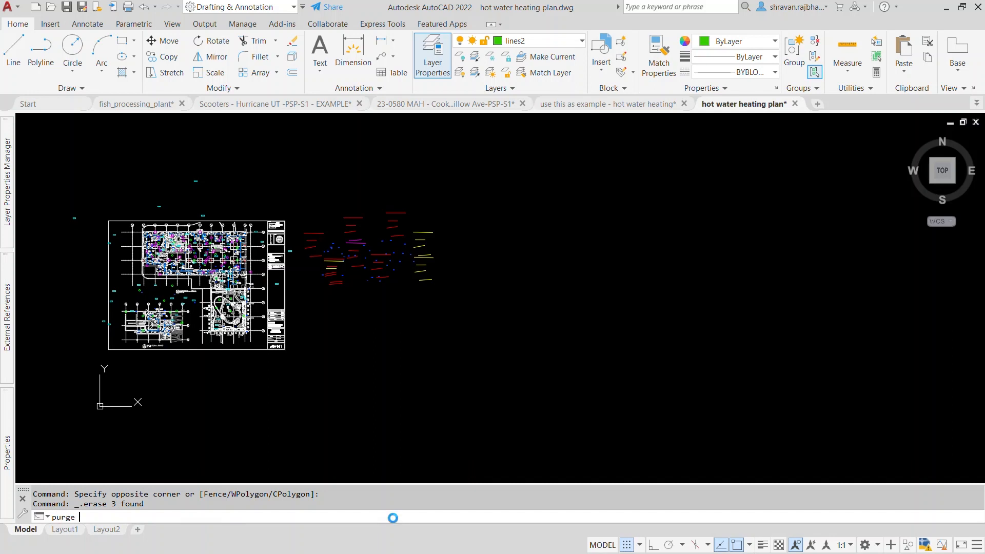
key("Return")
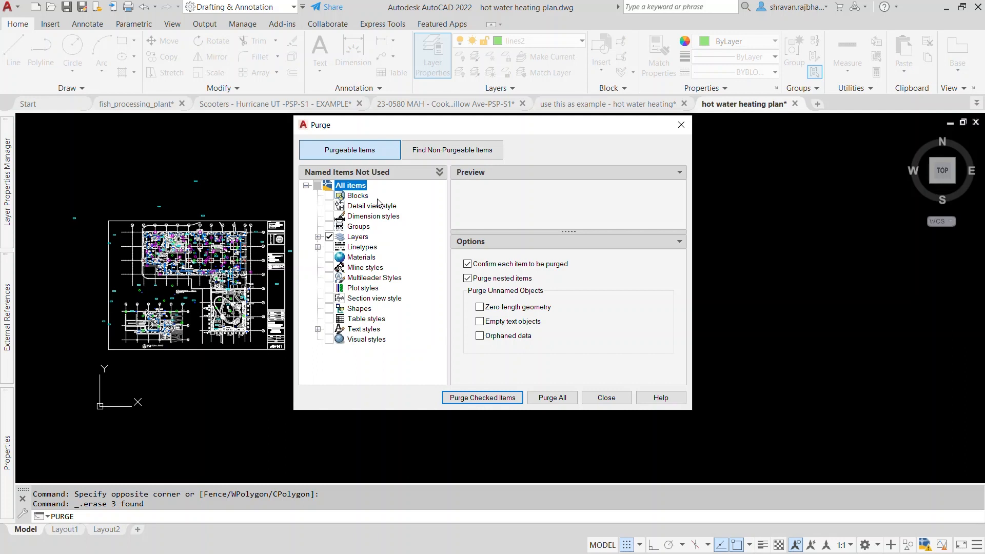
left_click(358, 237)
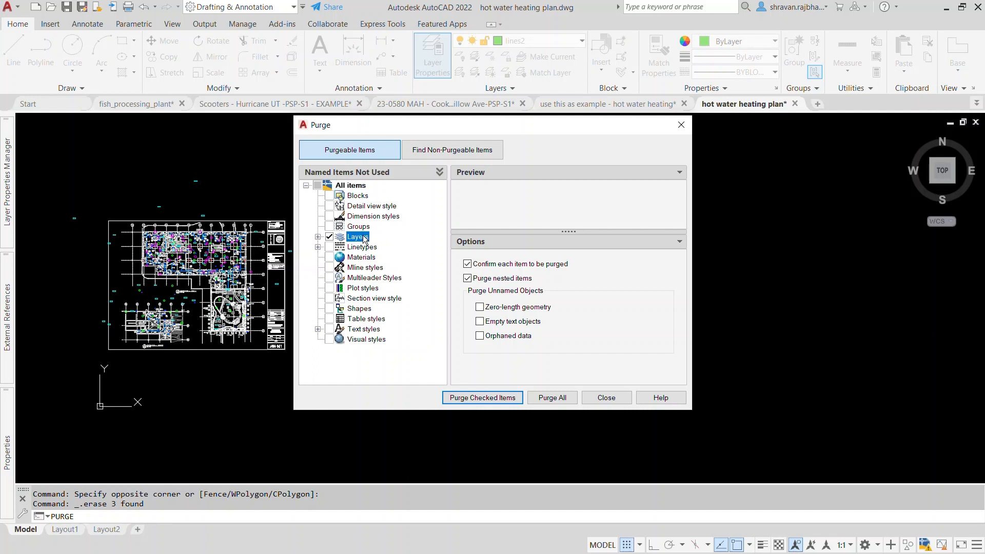
left_click(485, 397)
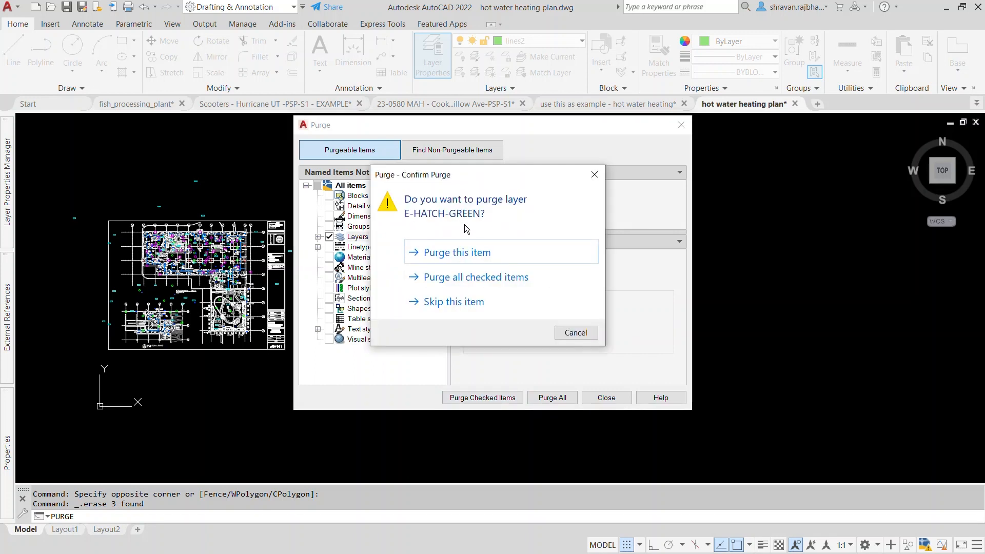
left_click(458, 255)
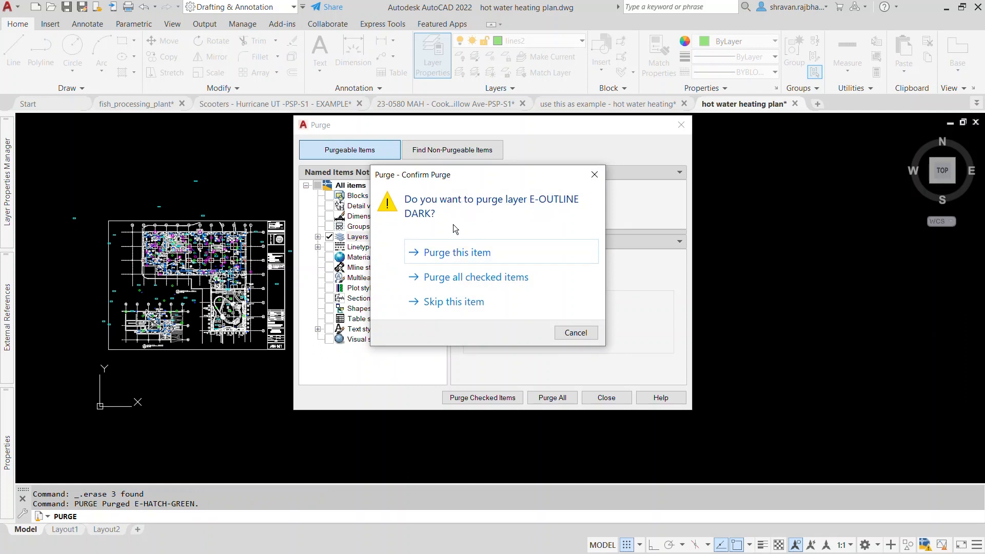
left_click(456, 256)
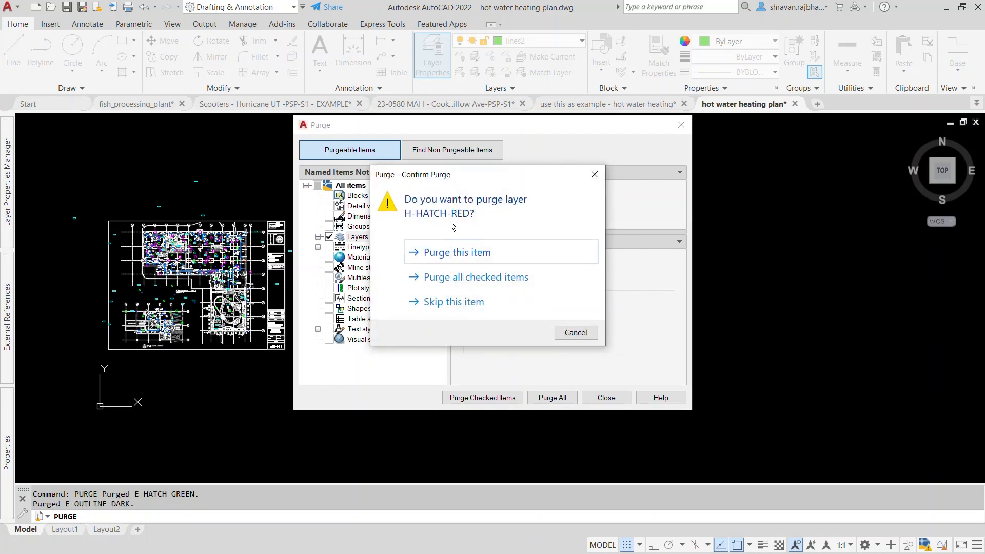
left_click(468, 259)
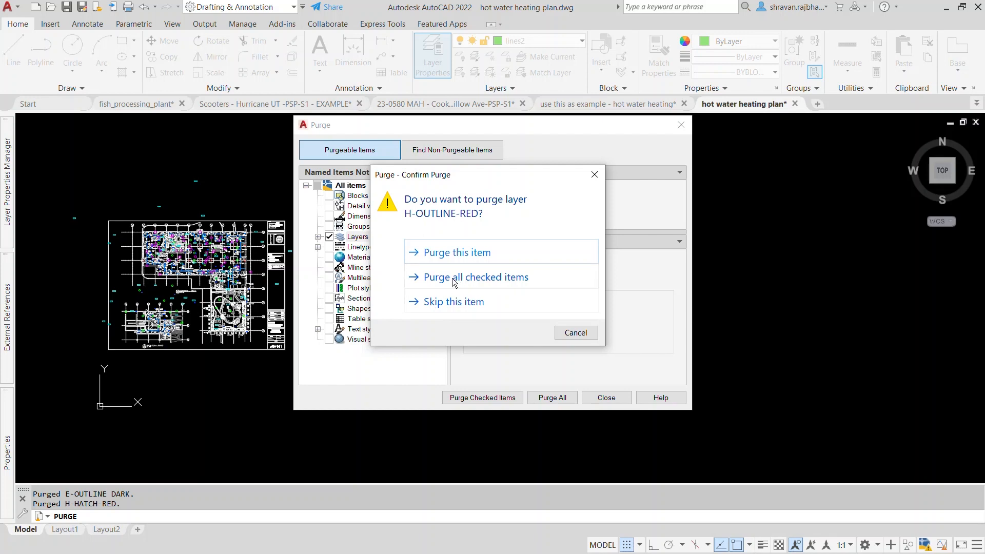
left_click(519, 279)
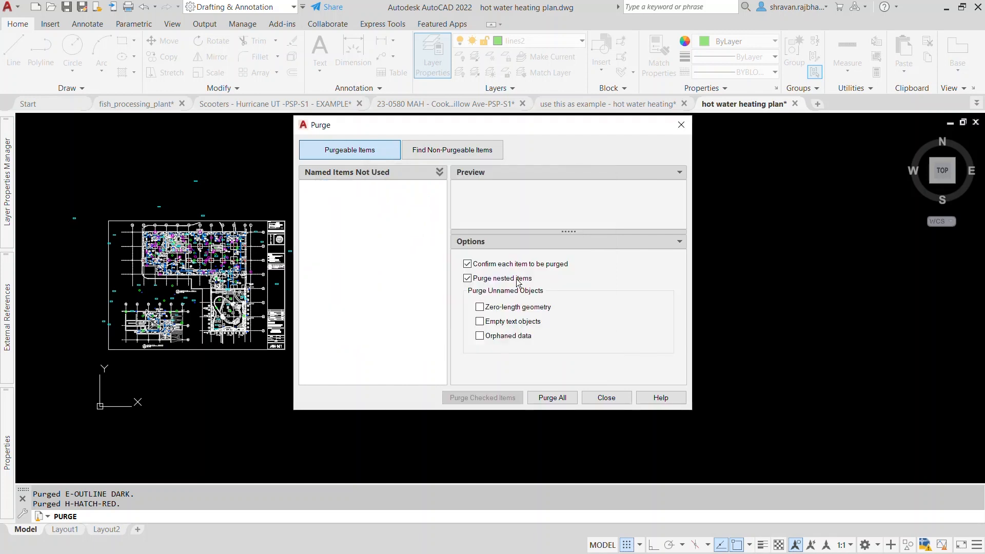
left_click(598, 398)
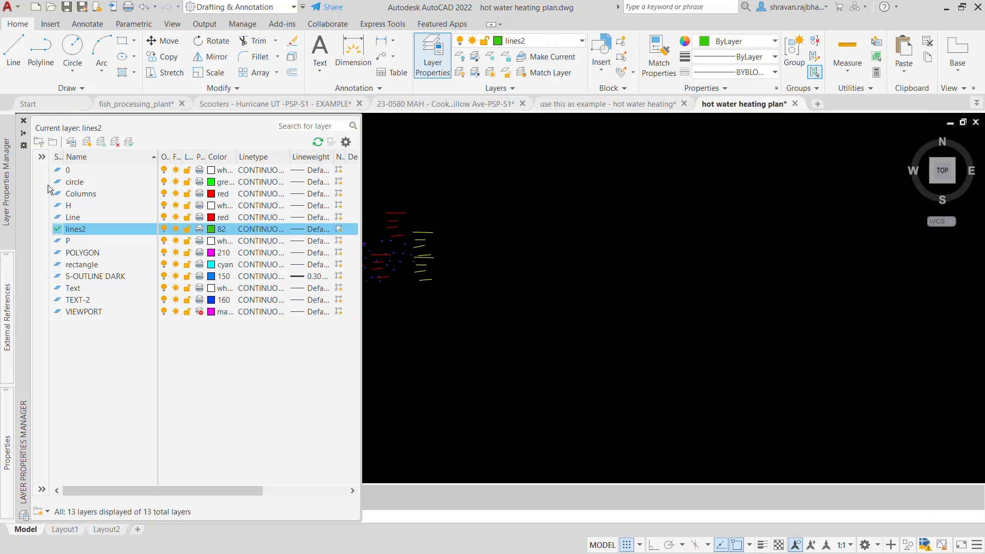
Make layer 0 current and purge the unused layer lines2.
double_click(57, 171)
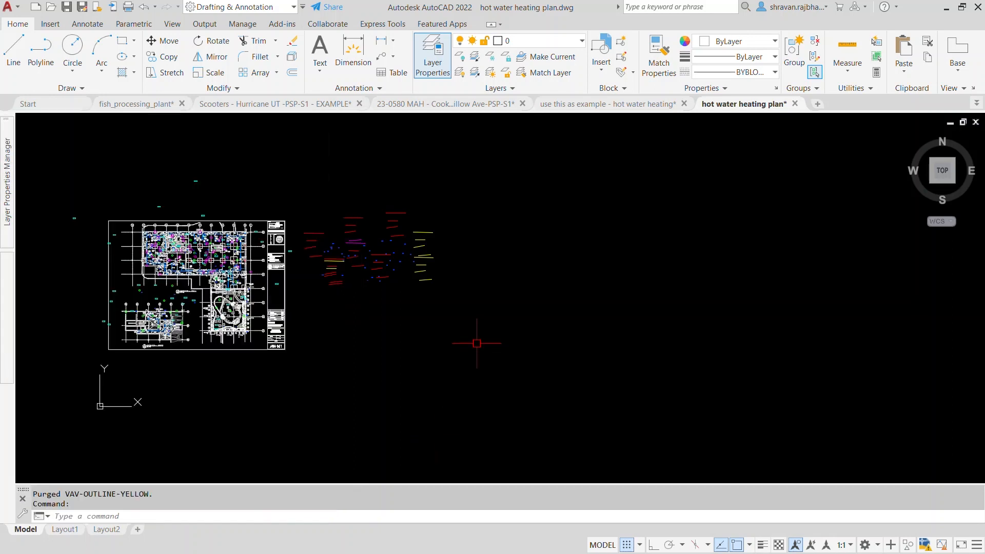
left_click(187, 512)
type("purge")
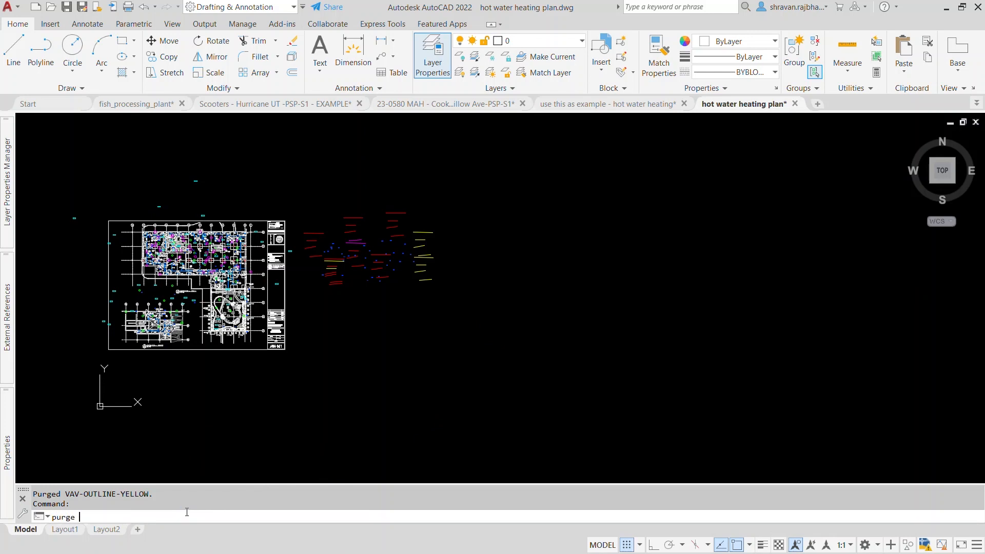
key("Return")
left_click(357, 238)
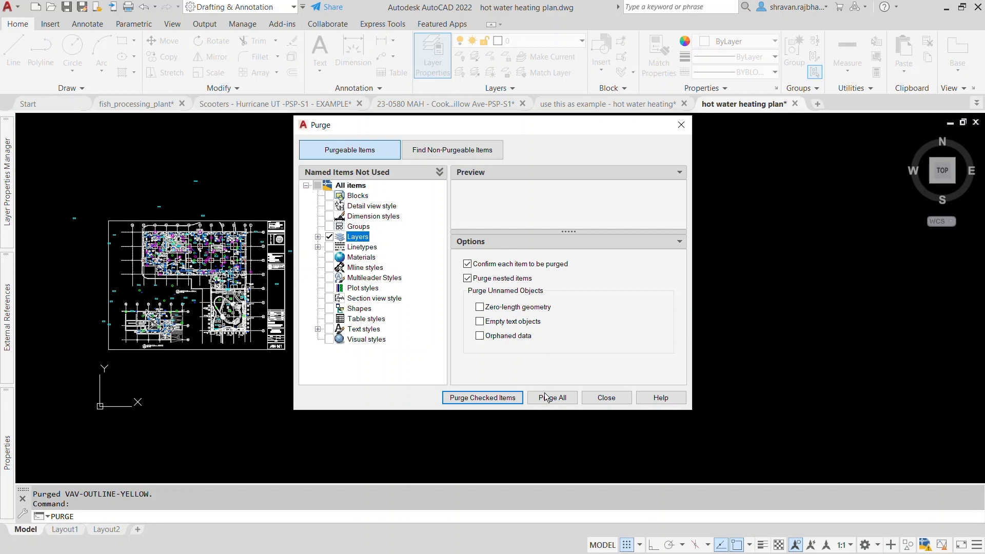
left_click(485, 399)
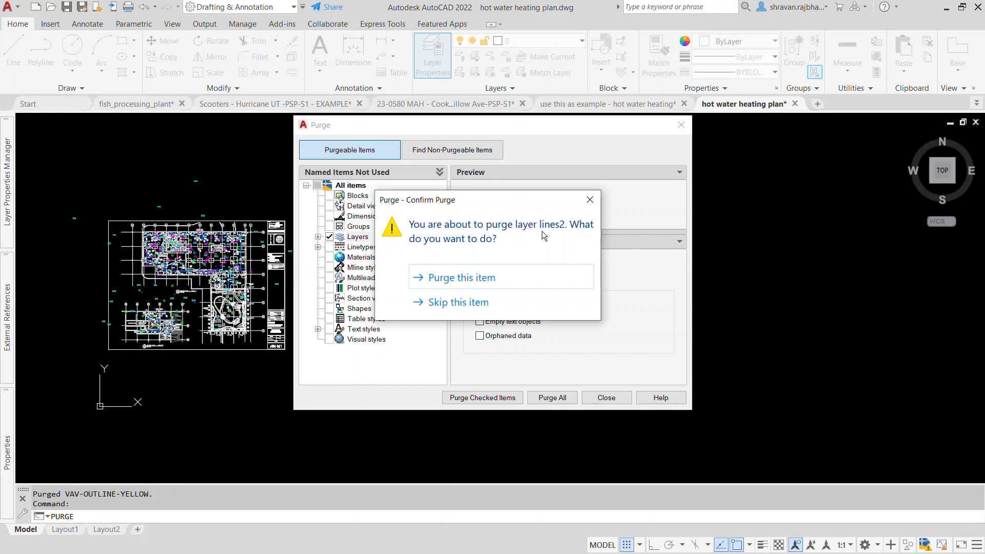
left_click(446, 286)
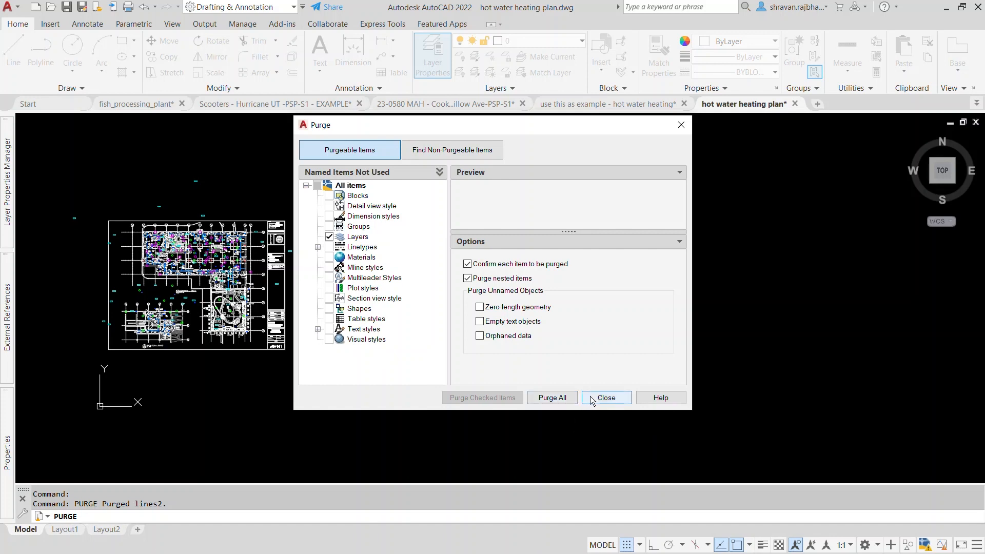
Purge all other unused items, confirming linetypes ACAD_ISO02W100, ACAD_ISO03W100 and ACAD_ISO04W100 one by one and the rest together.
left_click(552, 398)
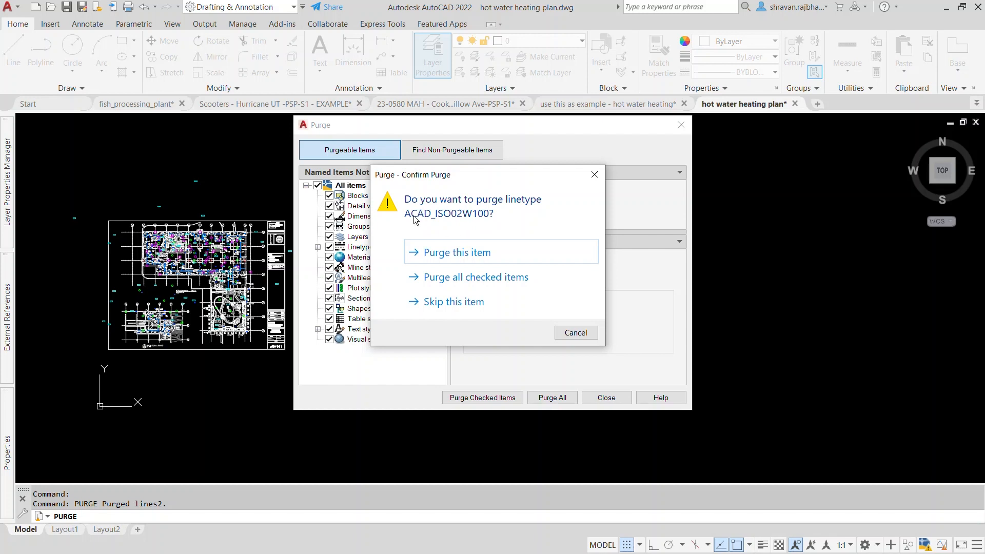
left_click(460, 260)
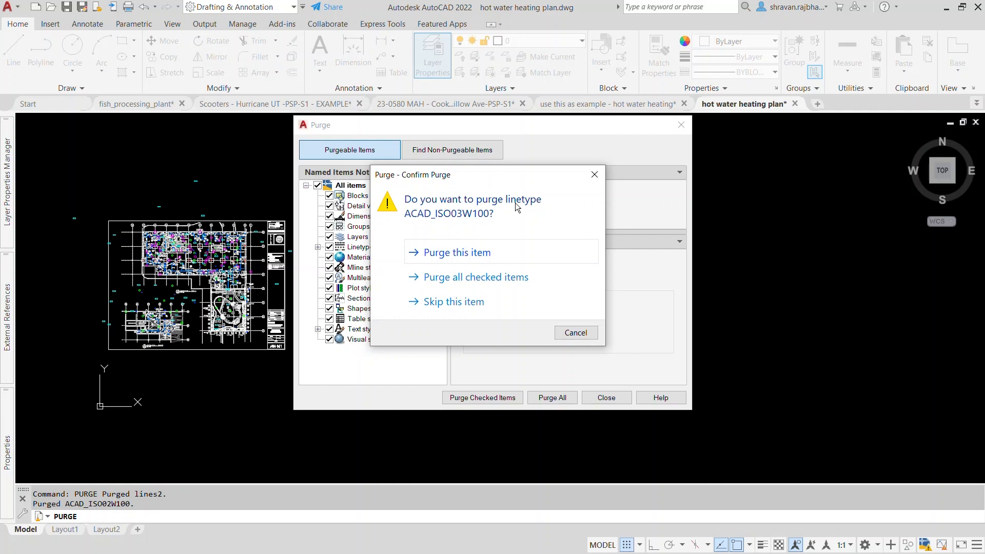
left_click(460, 261)
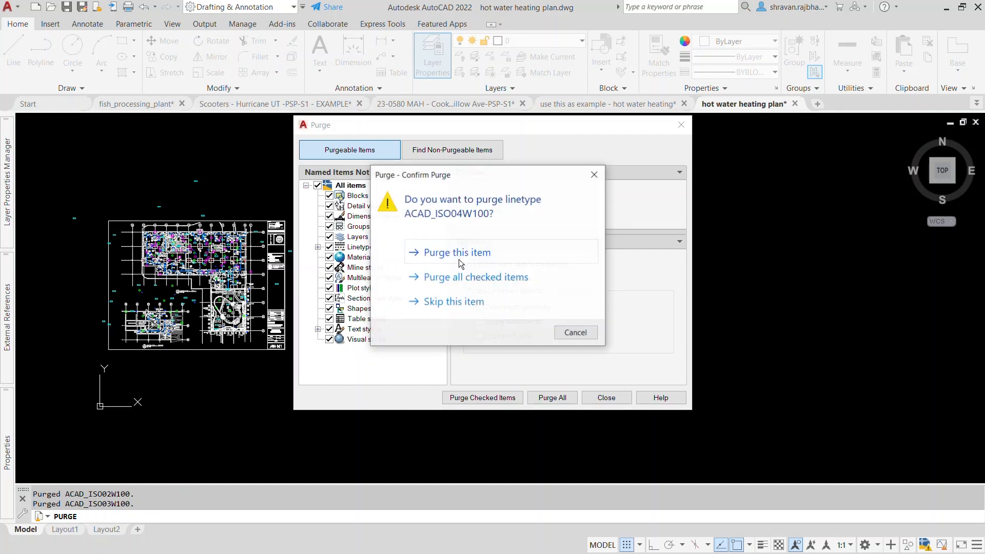
left_click(462, 257)
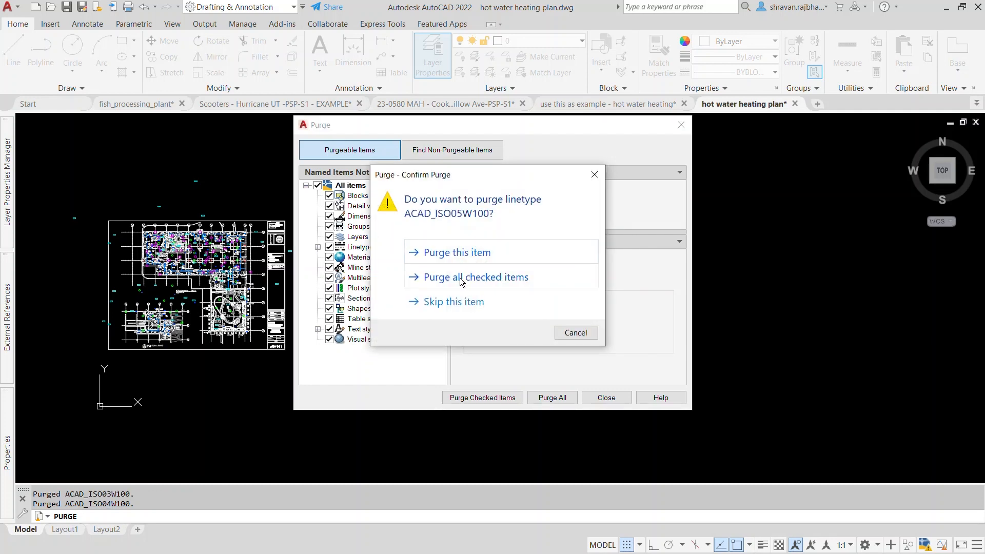
left_click(462, 281)
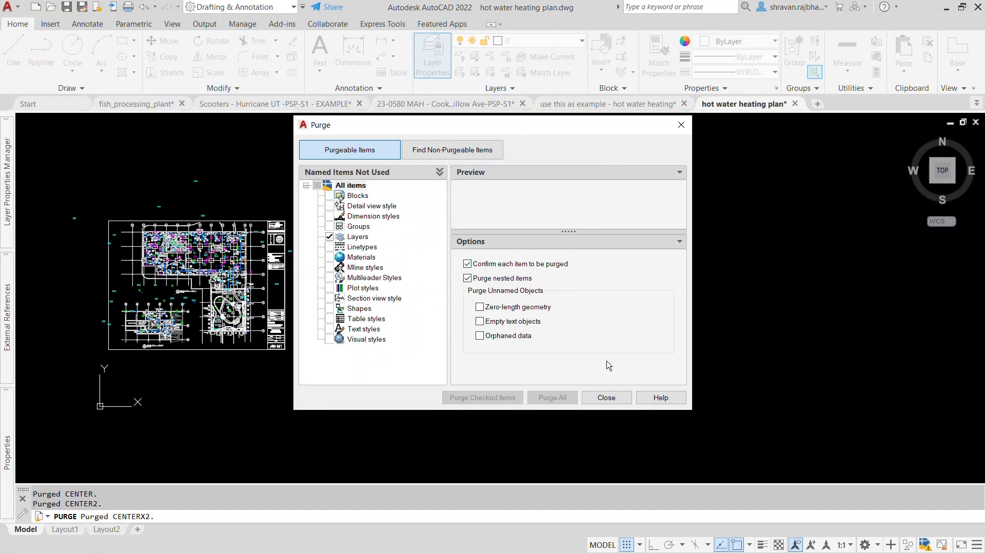
left_click(606, 399)
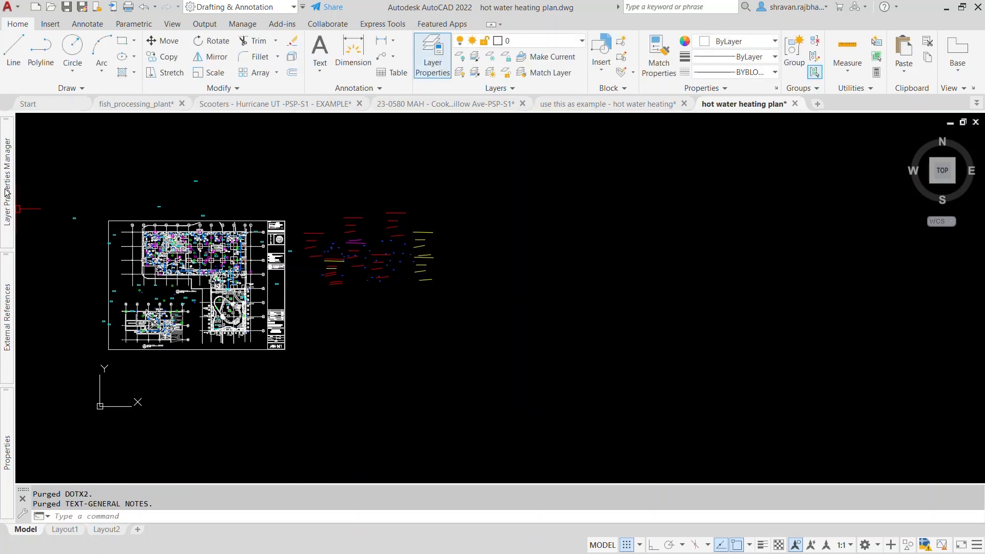
Audit the Page 28 drawing with AUDIT, choosing Yes to fix any errors detected.
mouse_move(6, 191)
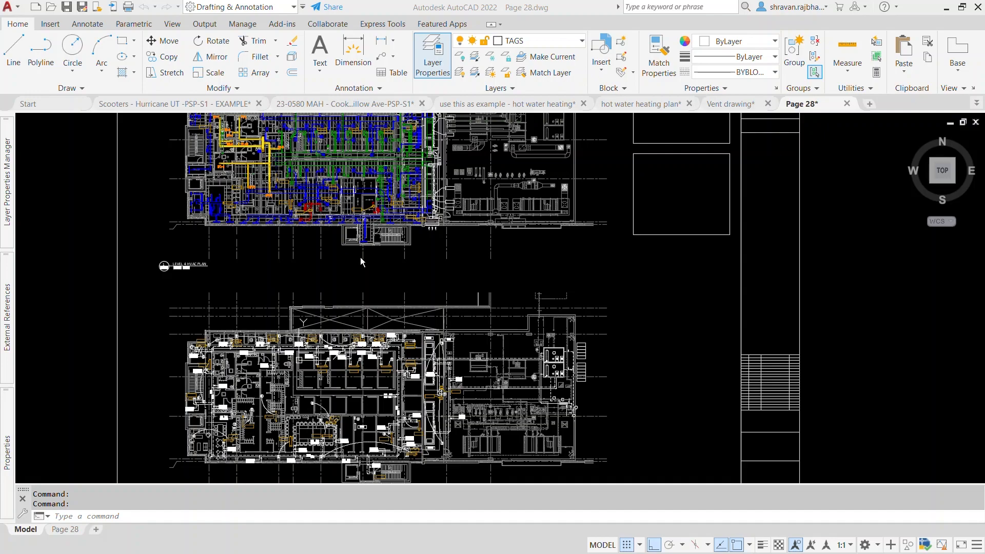
scroll(204, 178, "up", 2)
scroll(205, 179, "down", 2)
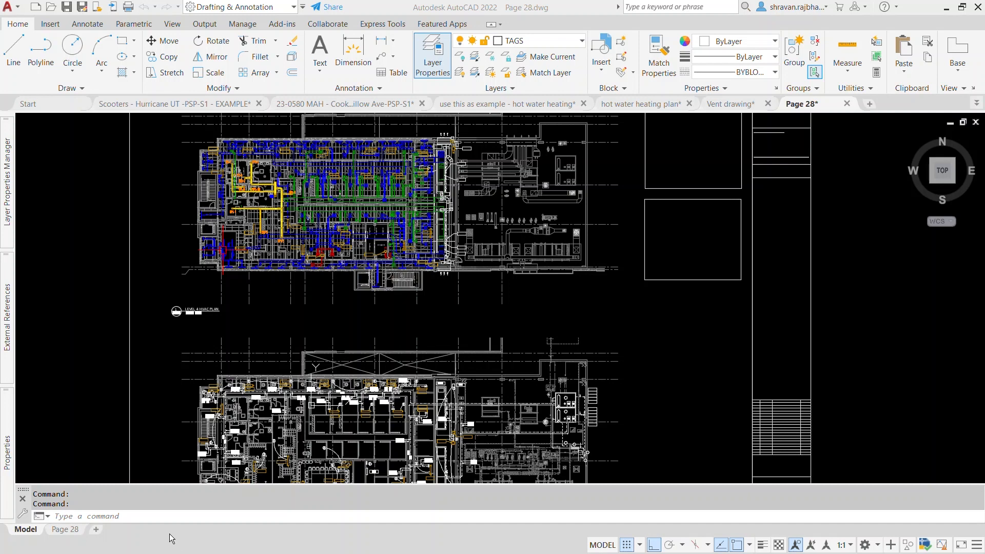
left_click(116, 519)
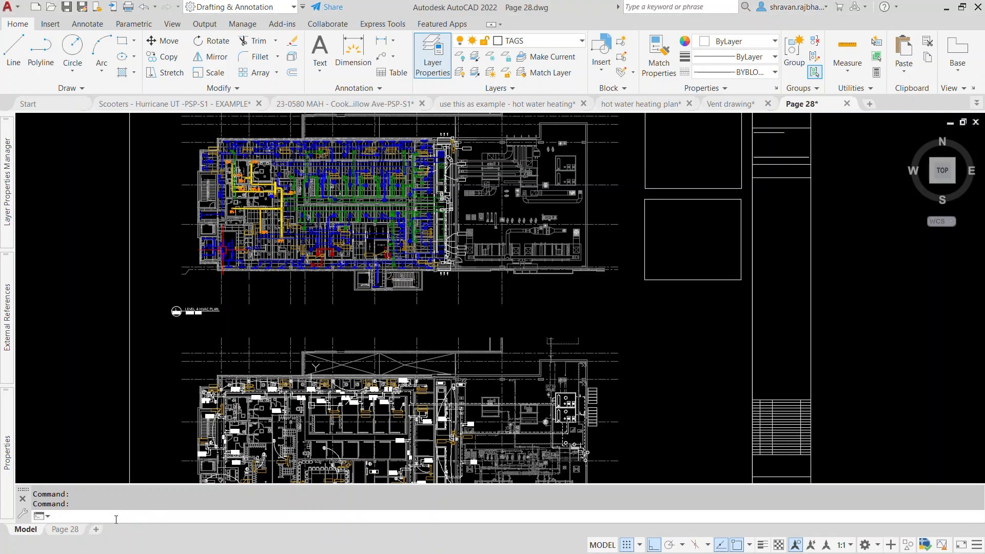
type("AUDIT")
key("Return")
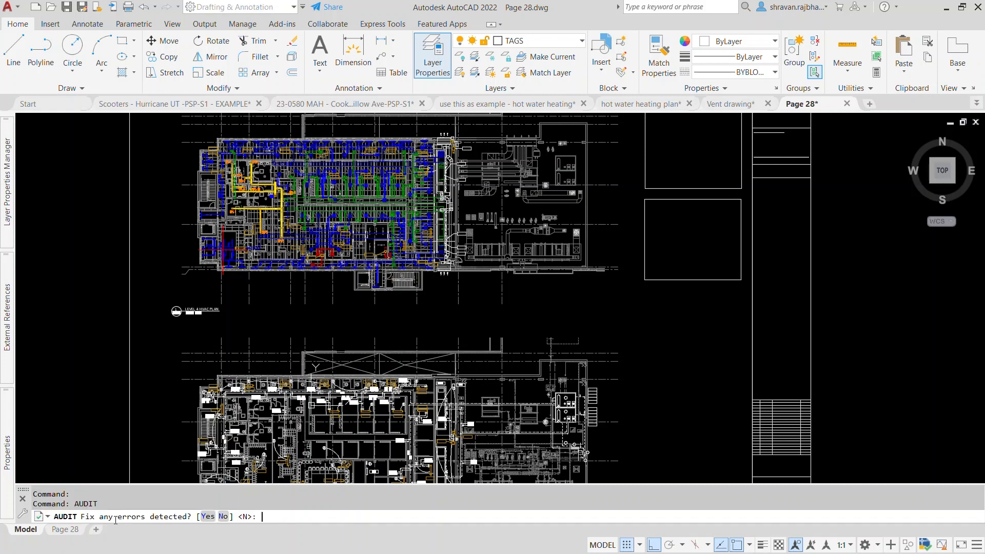
type("Y")
key("Return")
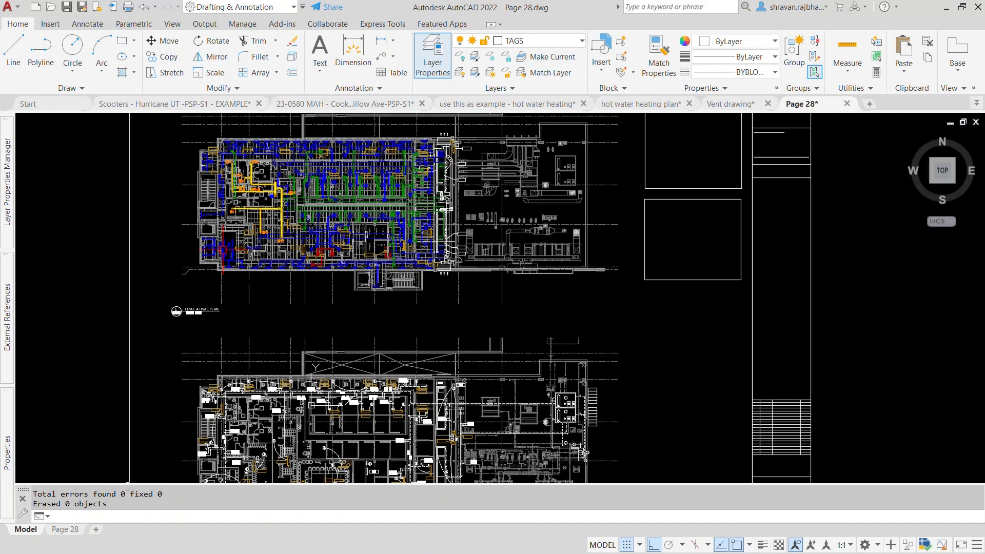
Enlarge the command history to examine the full audit report, and shrink it back.
left_click_drag(128, 484, 134, 402)
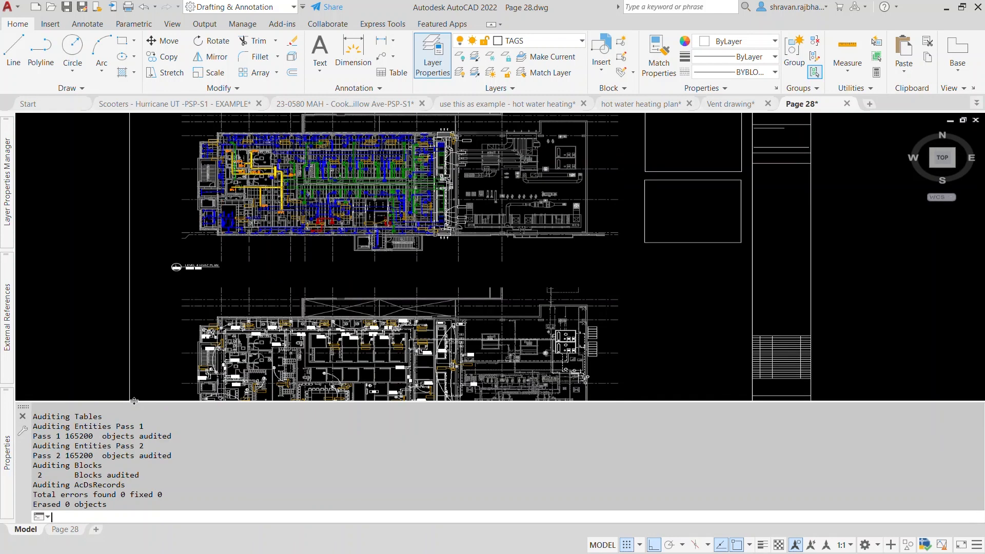
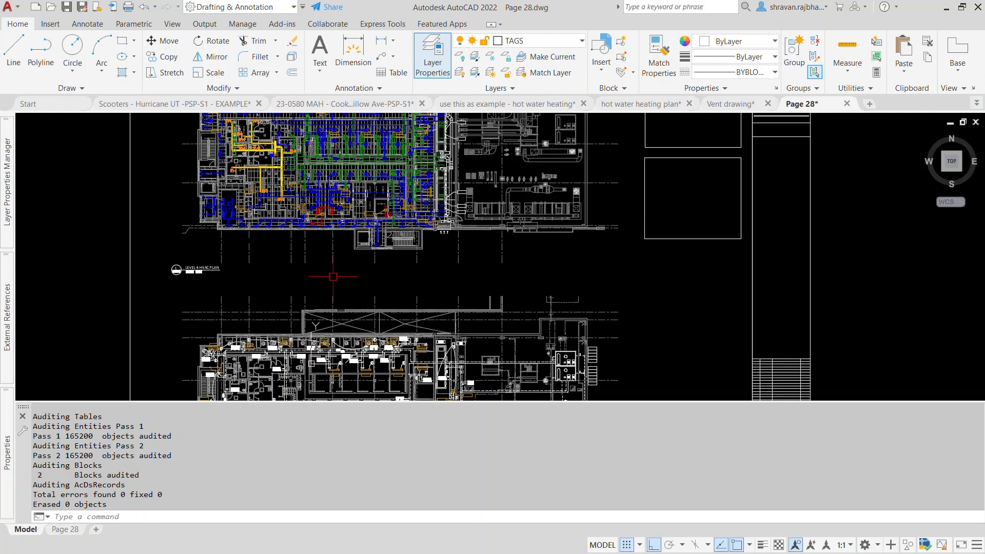
left_click(346, 286)
left_click(339, 277)
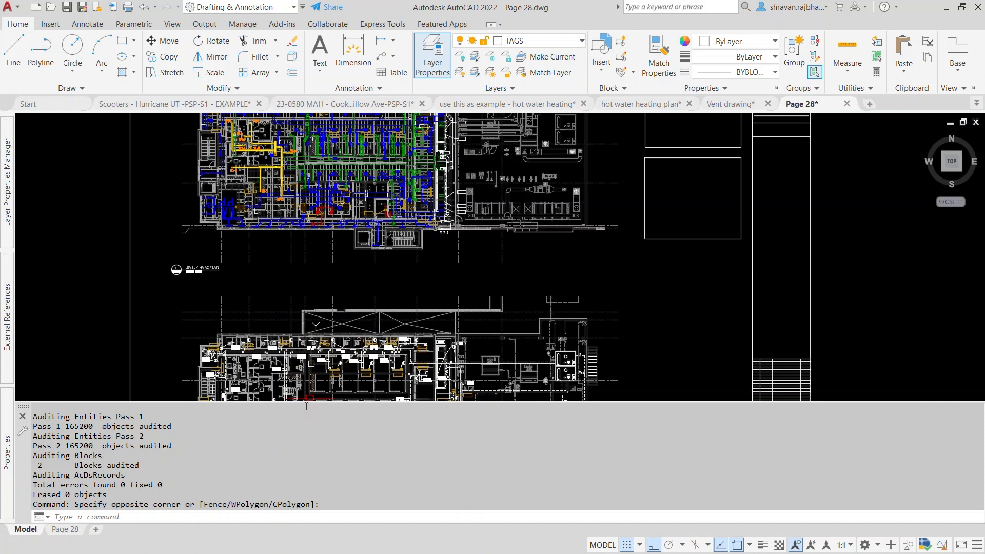
mouse_move(301, 402)
left_mouse_down()
mouse_move(312, 502)
mouse_move(300, 494)
left_mouse_up()
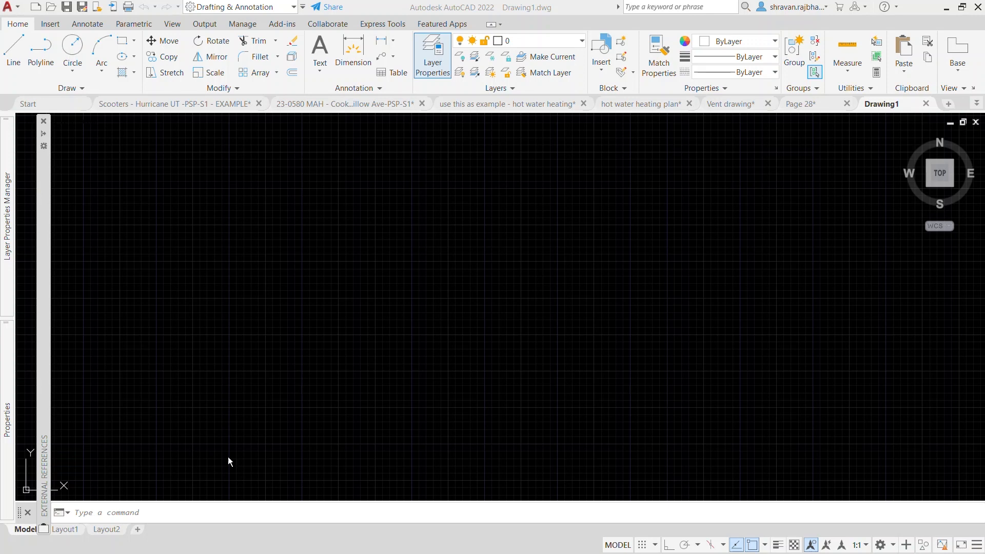
Start attaching an image reference to Drawing1 and choose 20220905_224730.jpg from the IM folder in Documents.
left_click(169, 515)
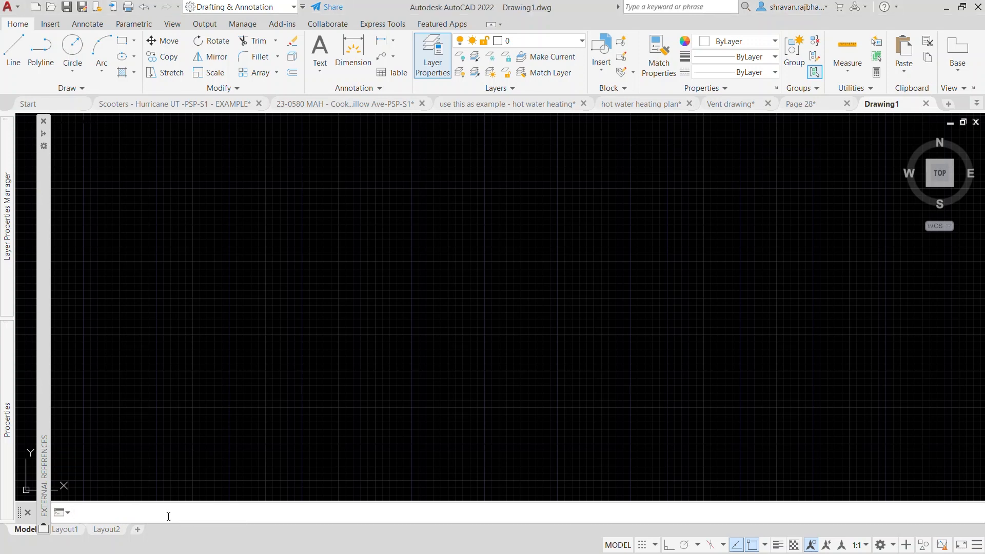
type("IM")
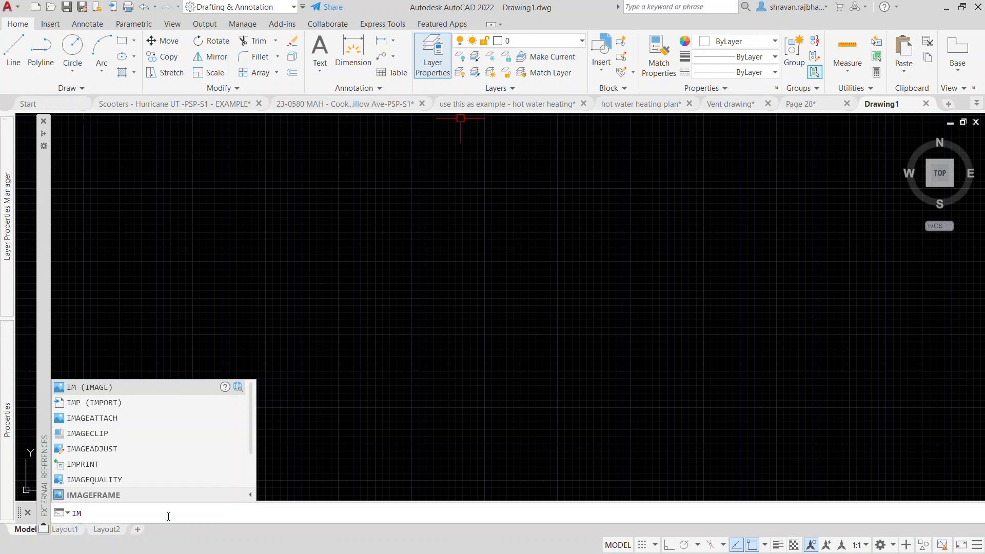
key("Return")
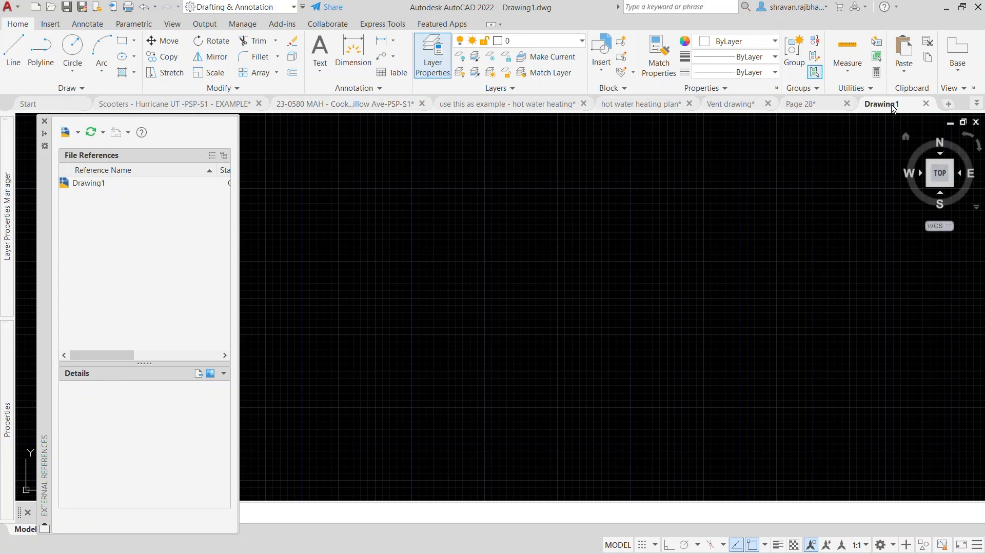
left_click(78, 133)
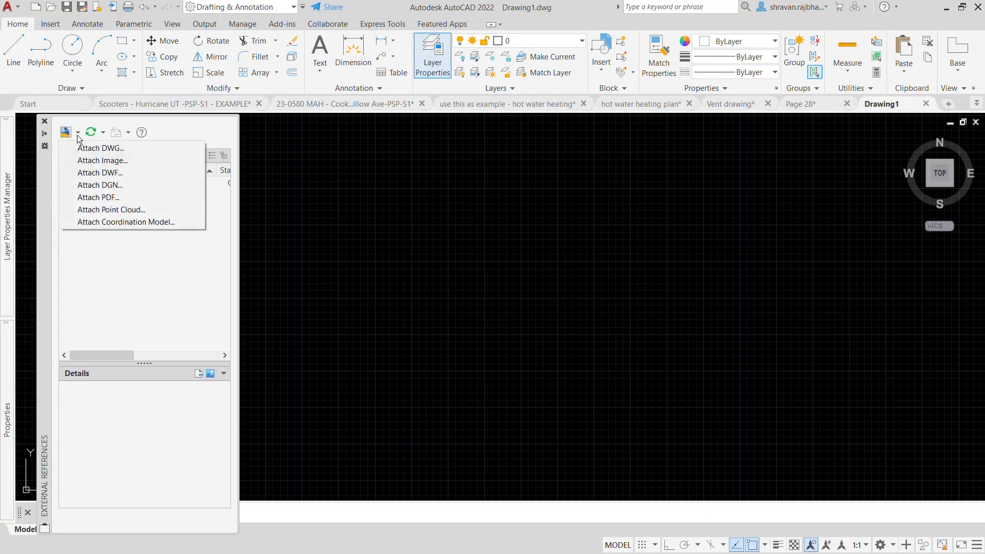
left_click(98, 161)
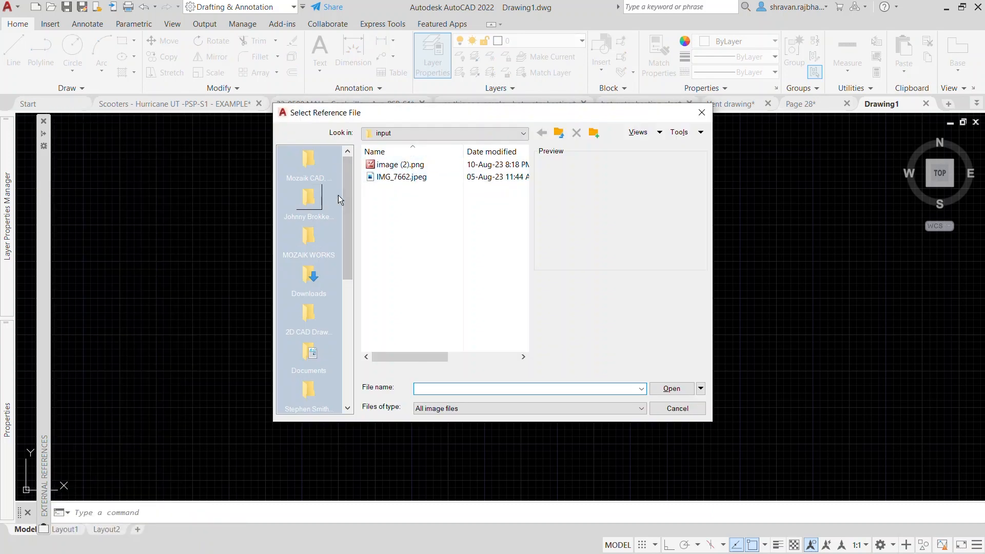
mouse_move(344, 200)
left_mouse_down()
mouse_move(346, 297)
mouse_move(352, 233)
left_mouse_up()
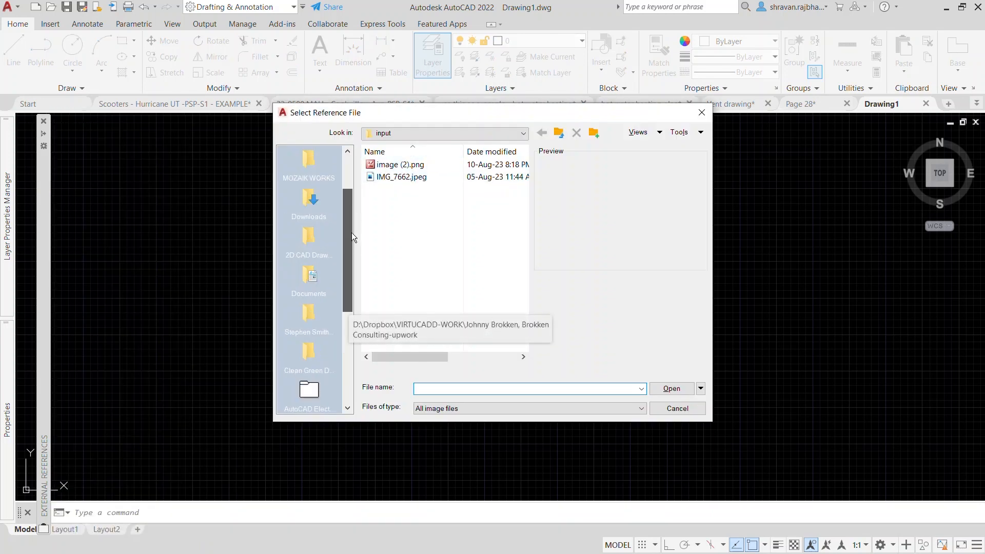
left_click(309, 280)
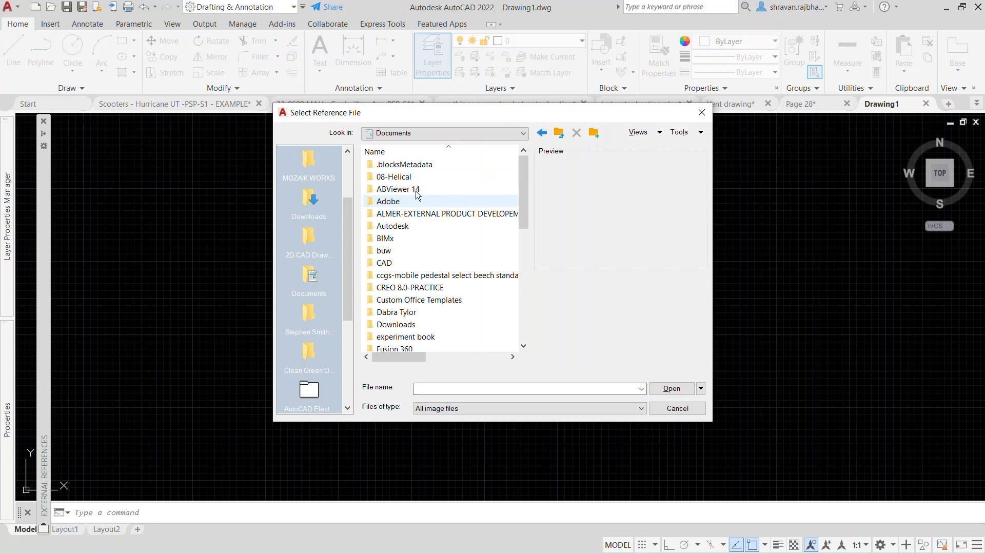
scroll(410, 191, "down", 6)
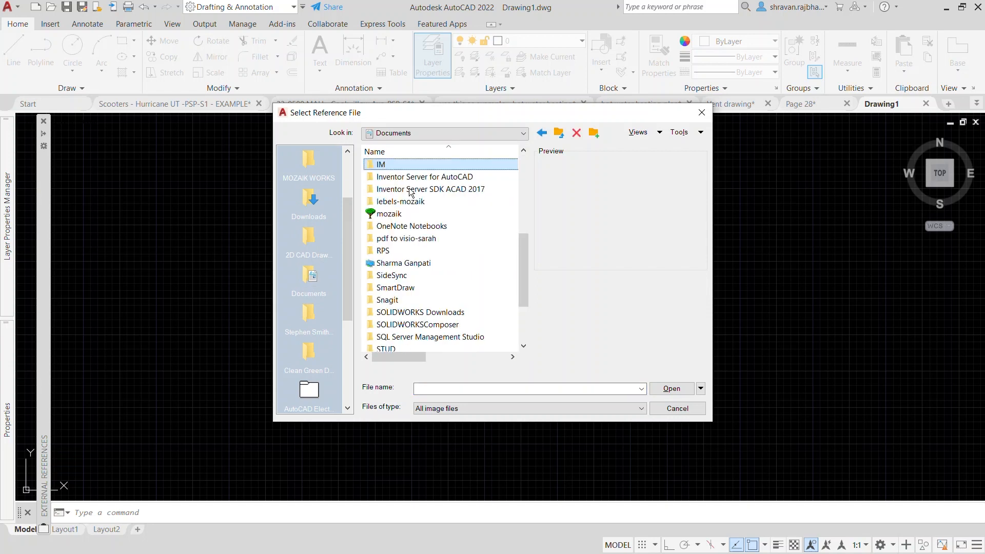
double_click(386, 164)
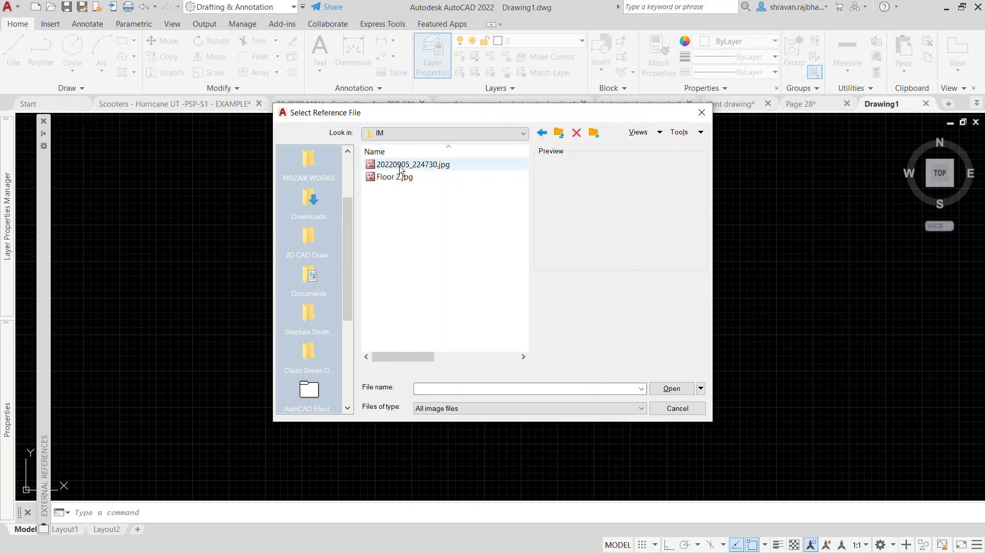
left_click(400, 167)
left_click(668, 388)
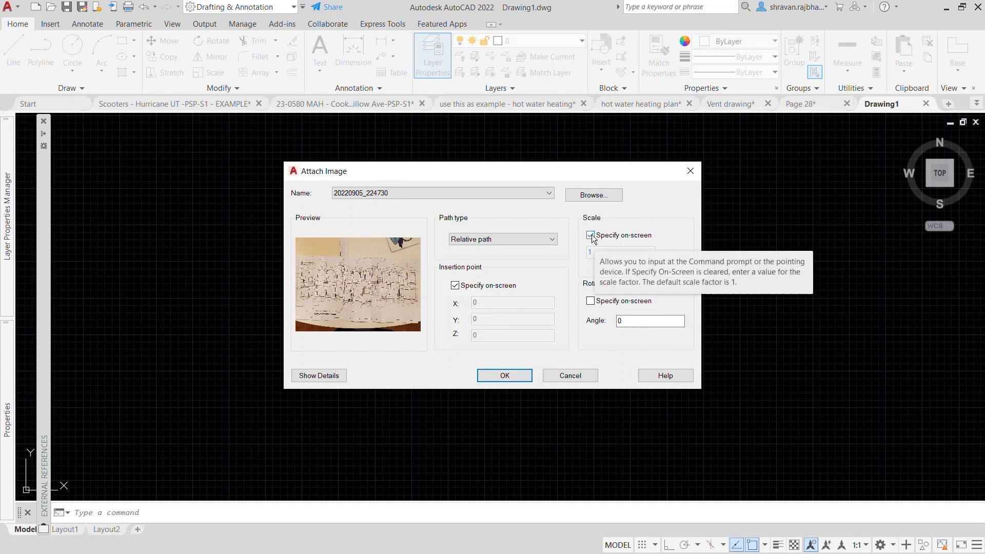
Place the image in the empty drawing, specifying its insertion point and scale on-screen with rotation angle 0.
left_click(505, 377)
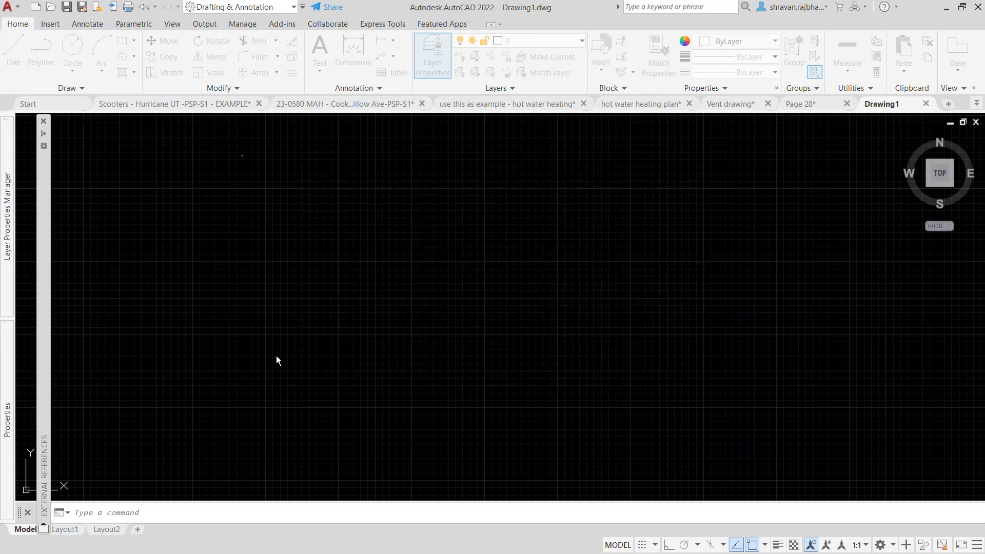
left_click(260, 387)
left_click(590, 268)
scroll(471, 227, "up", 2)
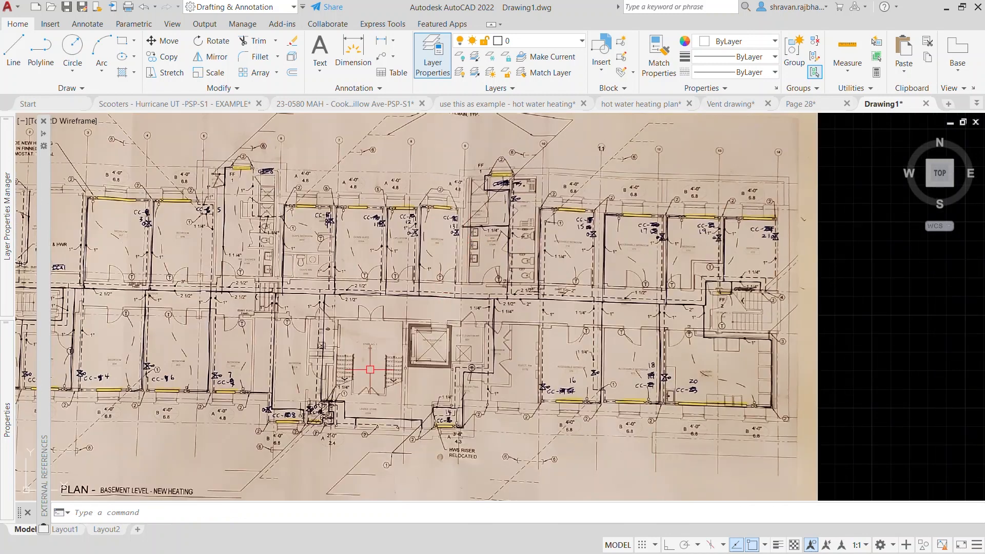
scroll(340, 326, "down", 4)
scroll(287, 325, "down", 4)
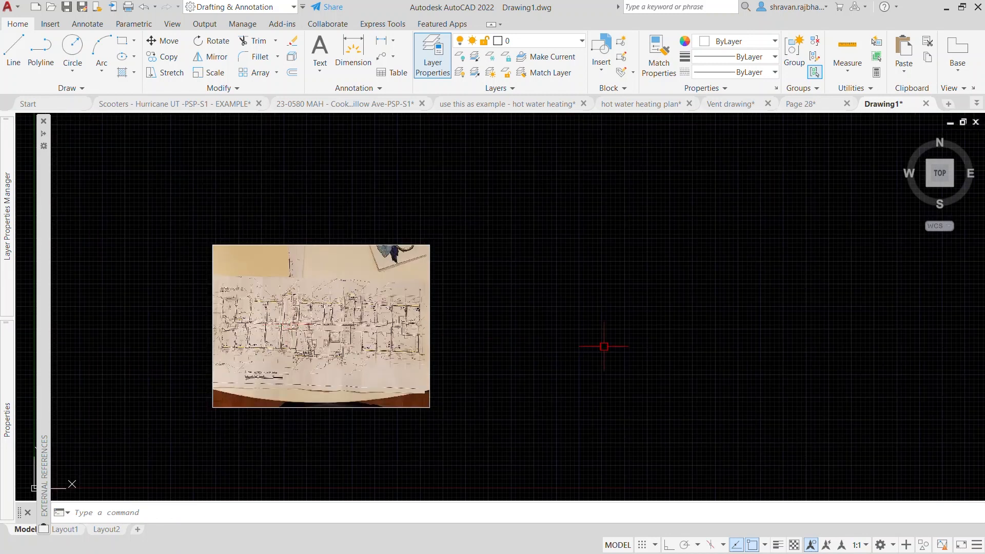
Start attaching a PDF reference and choose Page 2.pdf from the IM folder.
scroll(604, 346, "up", 2)
middle_click_drag(510, 376, 378, 370)
type("IM")
key("Return")
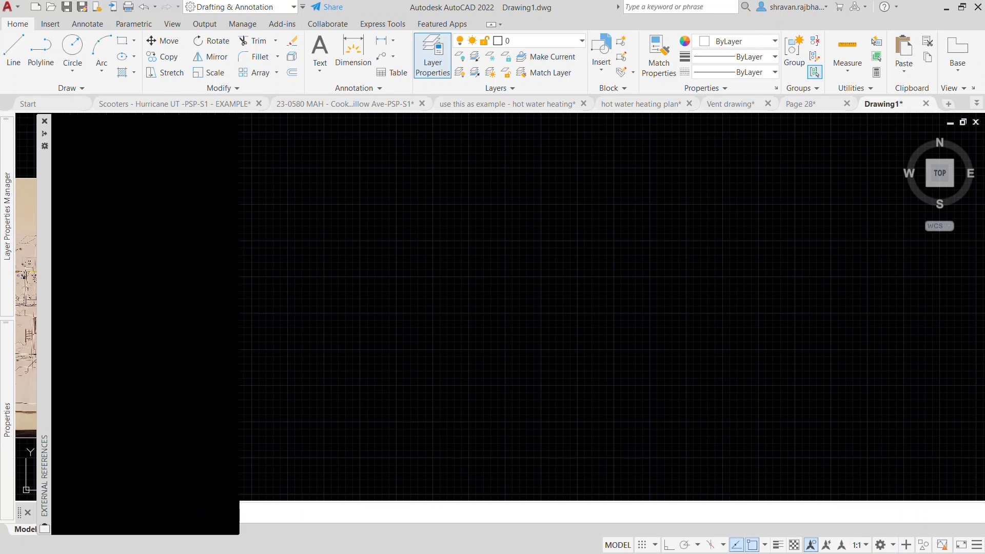
left_click(79, 134)
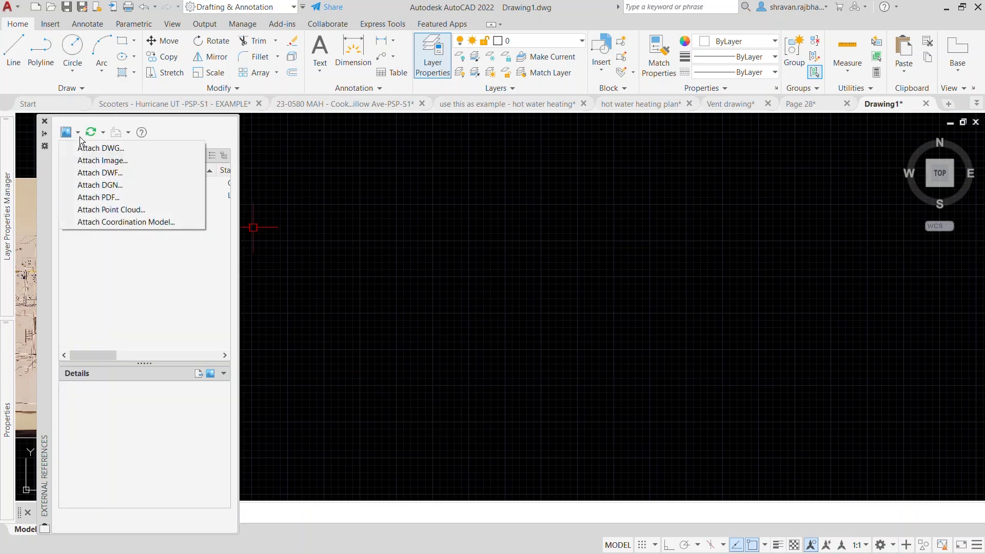
left_click(112, 196)
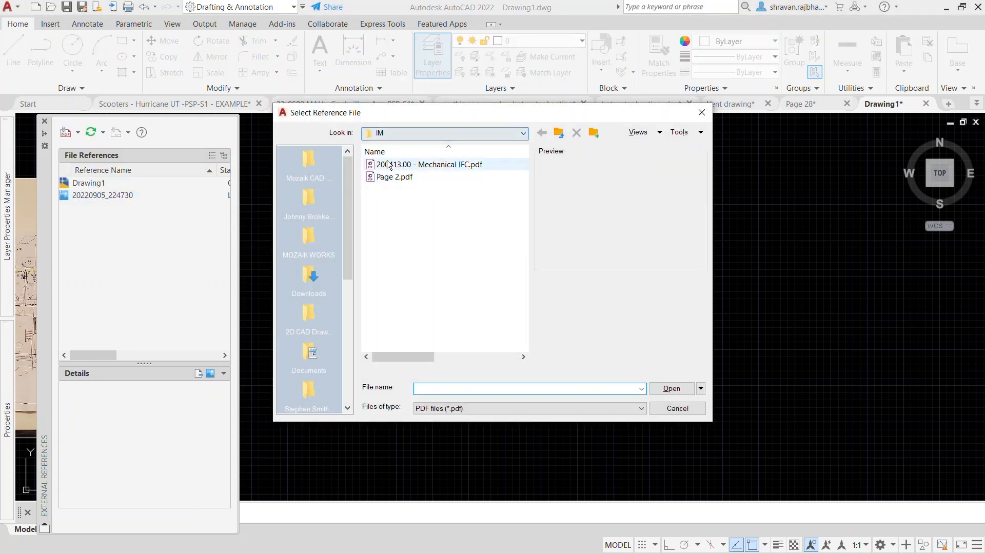
left_click(393, 178)
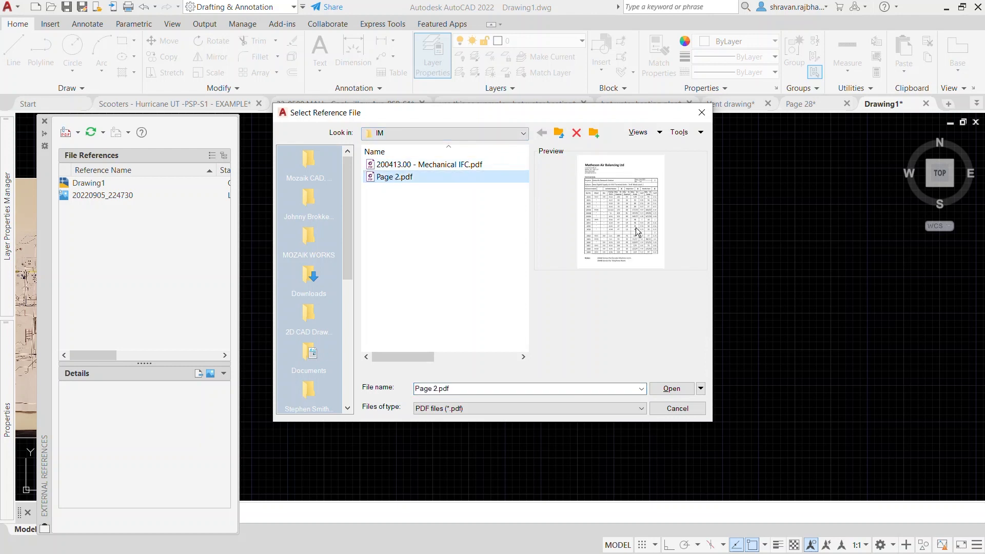
left_click(672, 387)
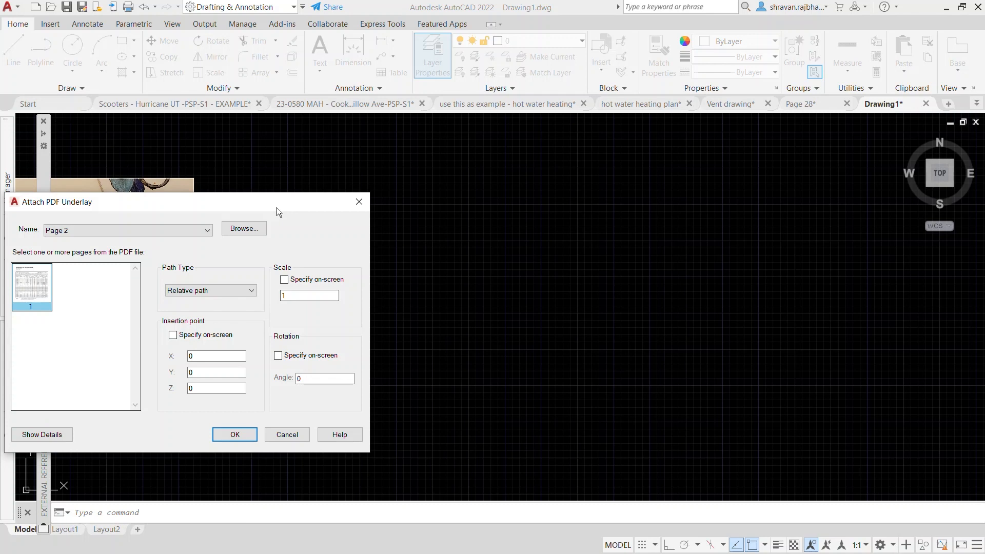
Set the PDF underlay's insertion point and scale to be specified on-screen, and place it to the right of the floor plan image.
left_click_drag(276, 206, 633, 157)
left_click(539, 290)
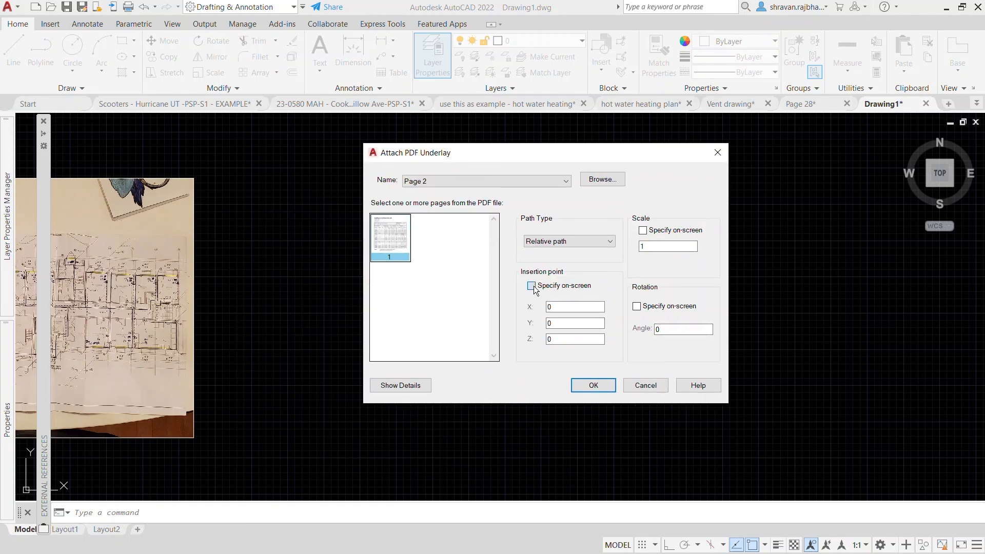
left_click(643, 231)
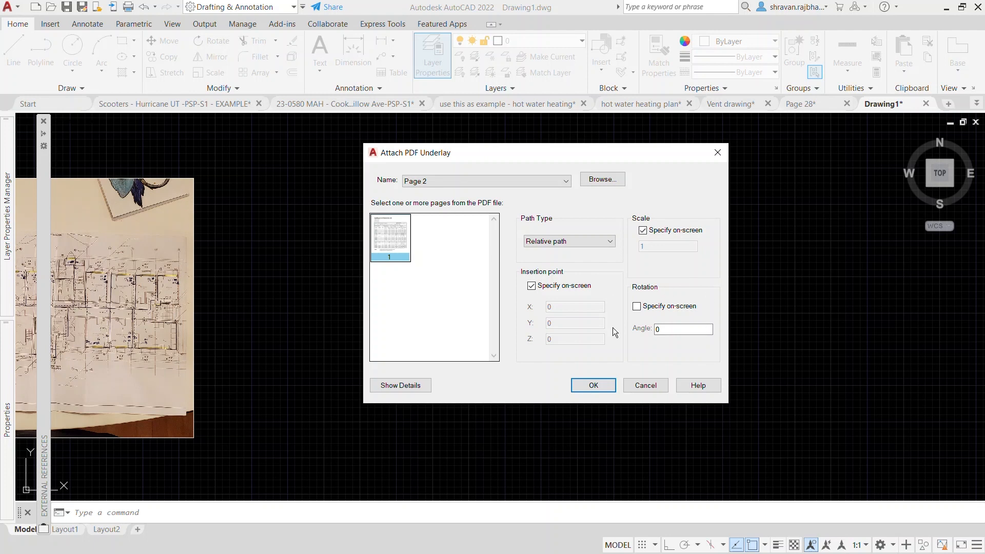
left_click(594, 385)
left_click(337, 411)
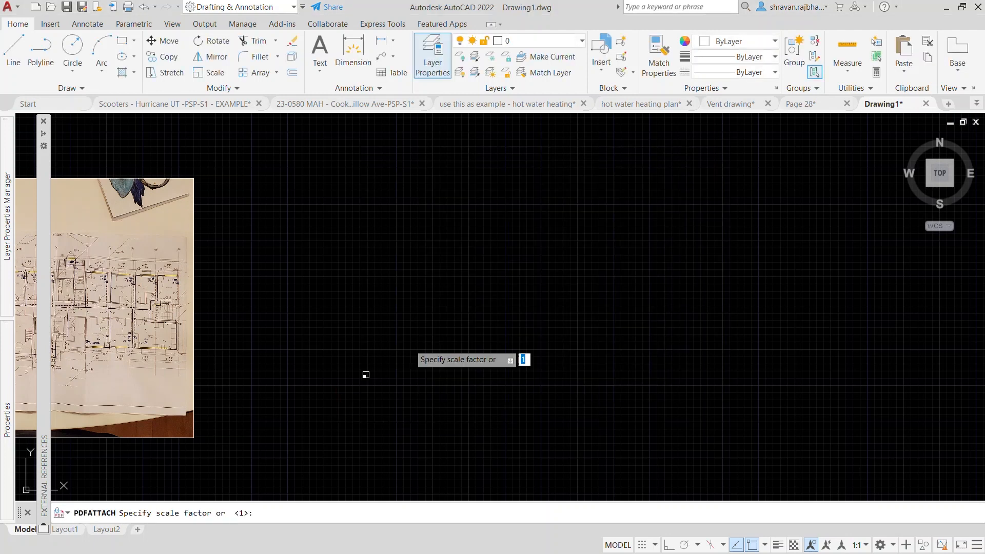
scroll(411, 337, "down", 3)
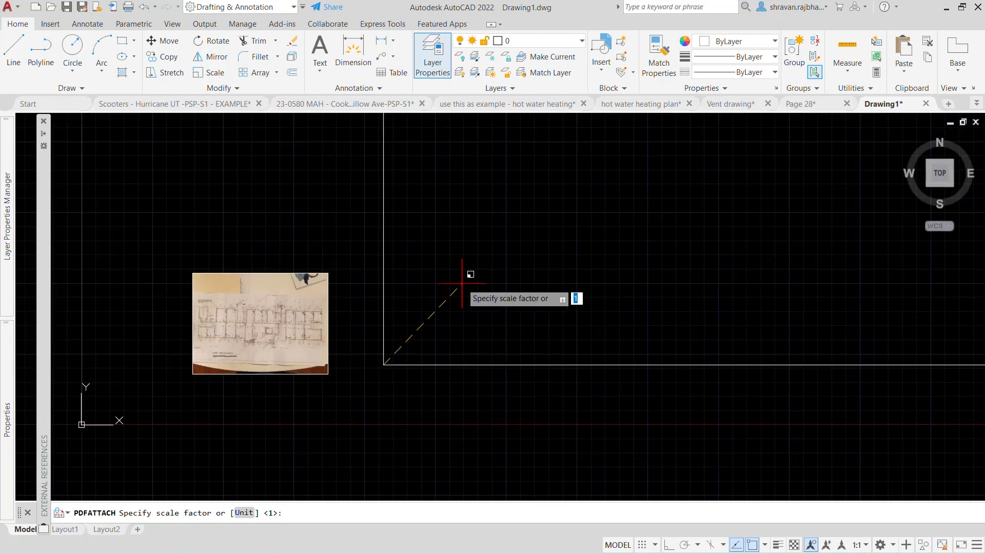
left_click(429, 314)
scroll(420, 348, "down", 4)
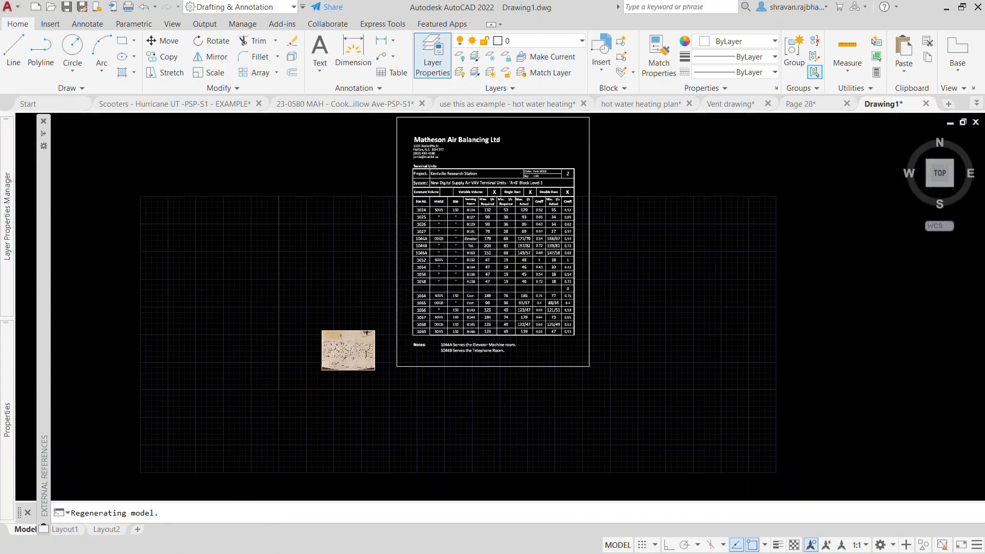
scroll(480, 272, "up", 6)
scroll(302, 342, "down", 4)
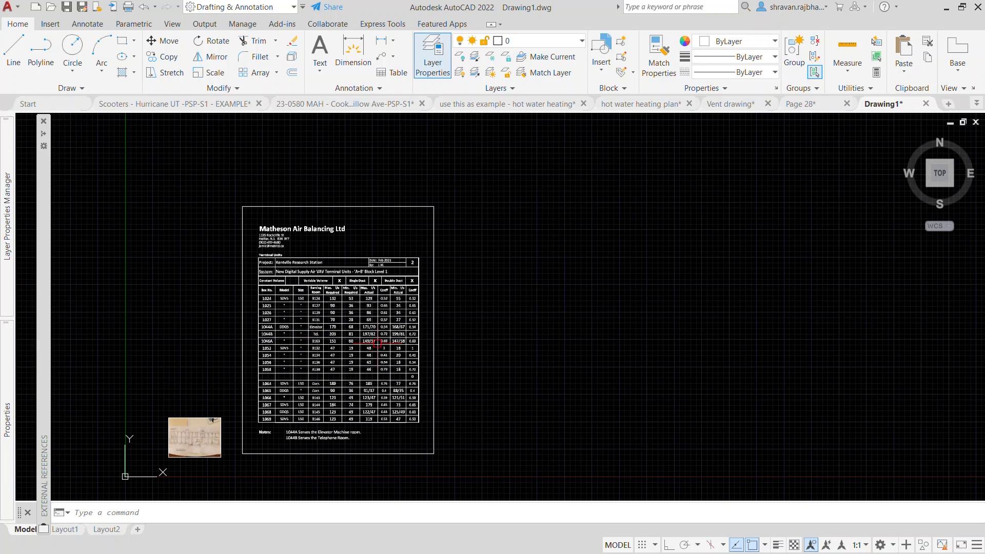
Start attaching a DWG reference to Drawing1 and choose Ventilation.dwg from the IM folder.
type("xr")
key("Return")
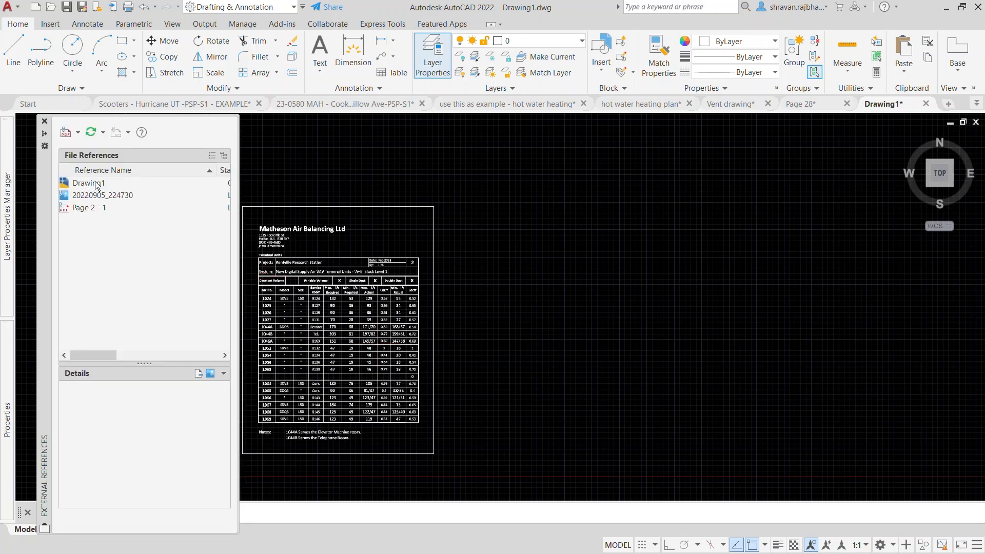
left_click(66, 132)
left_click(100, 148)
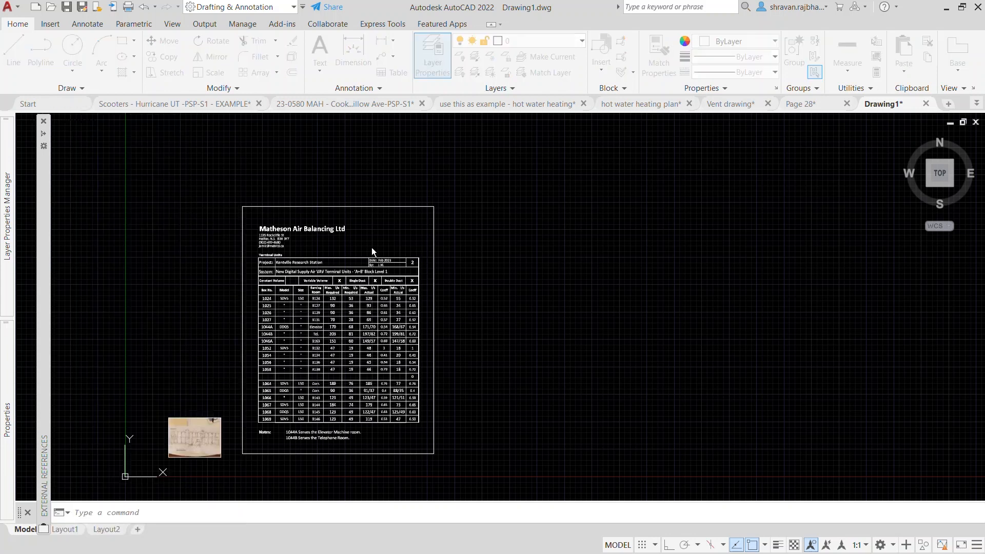
left_click(404, 164)
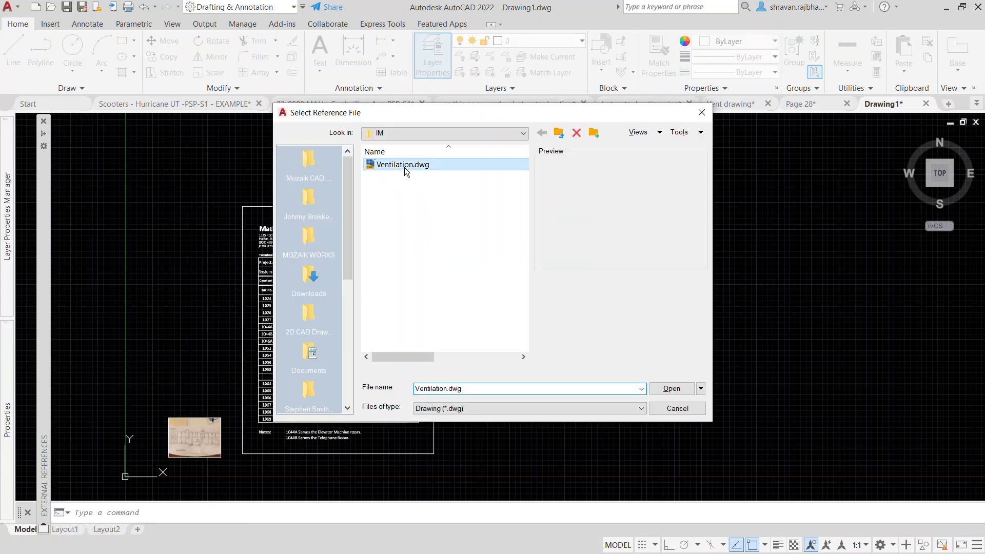
left_click(670, 389)
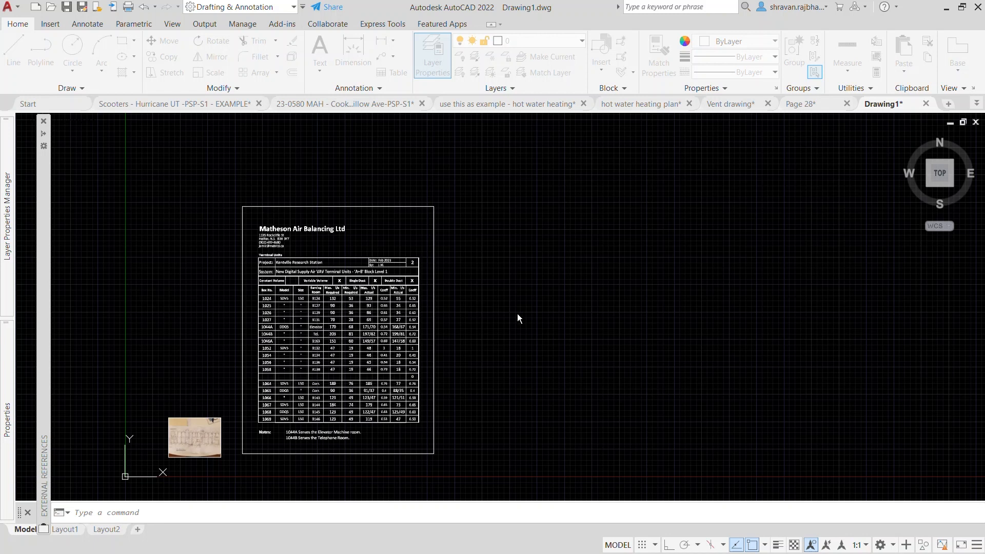
Attach Ventilation with scale 1.00, relative path and an on-screen insertion point, placing it to the right of the PDF underlay.
left_click(471, 200)
left_click(470, 200)
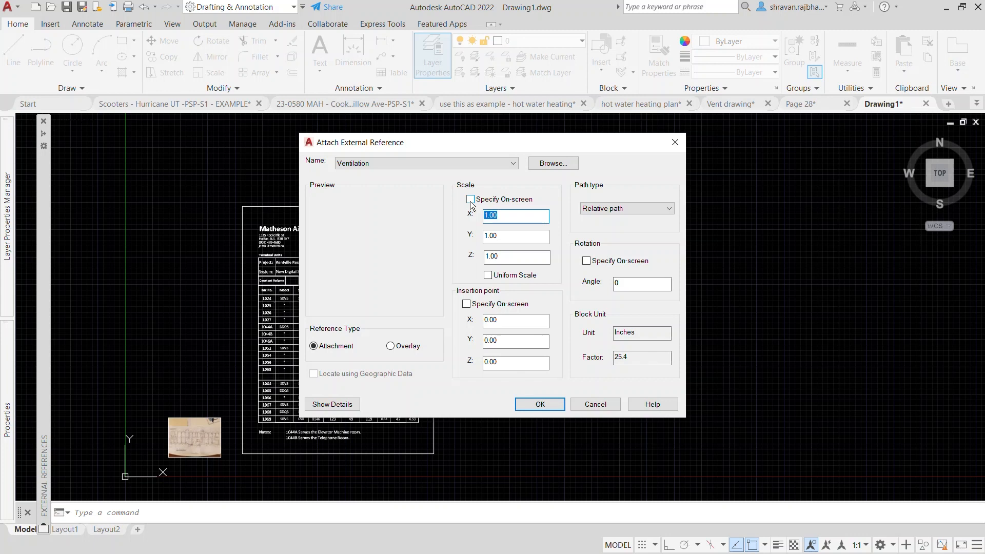
left_click(471, 200)
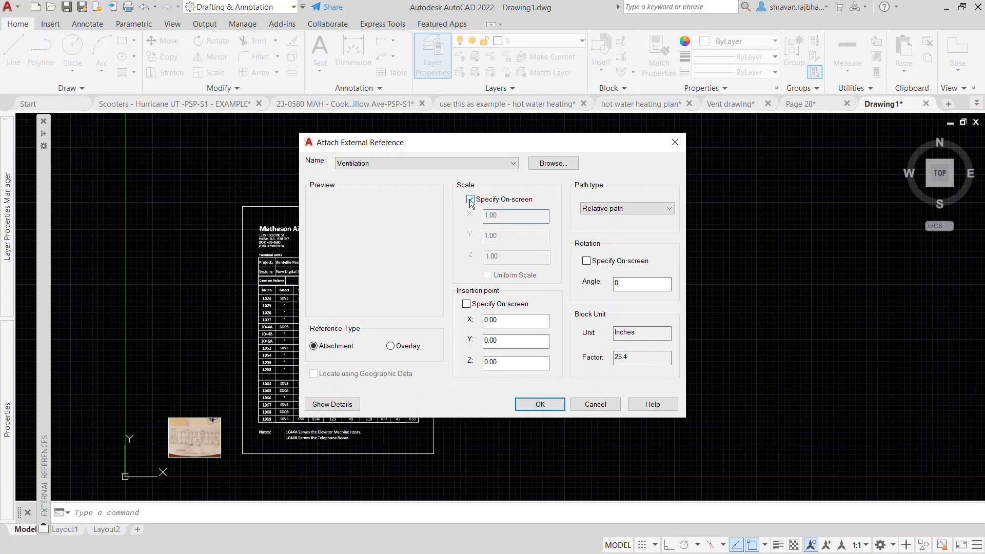
left_click(471, 200)
left_click(467, 304)
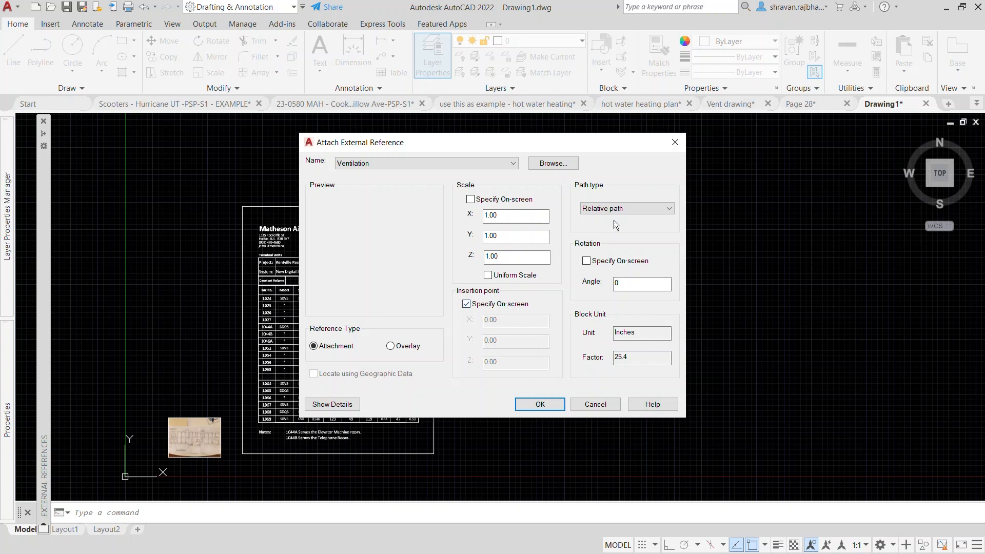
left_click(626, 209)
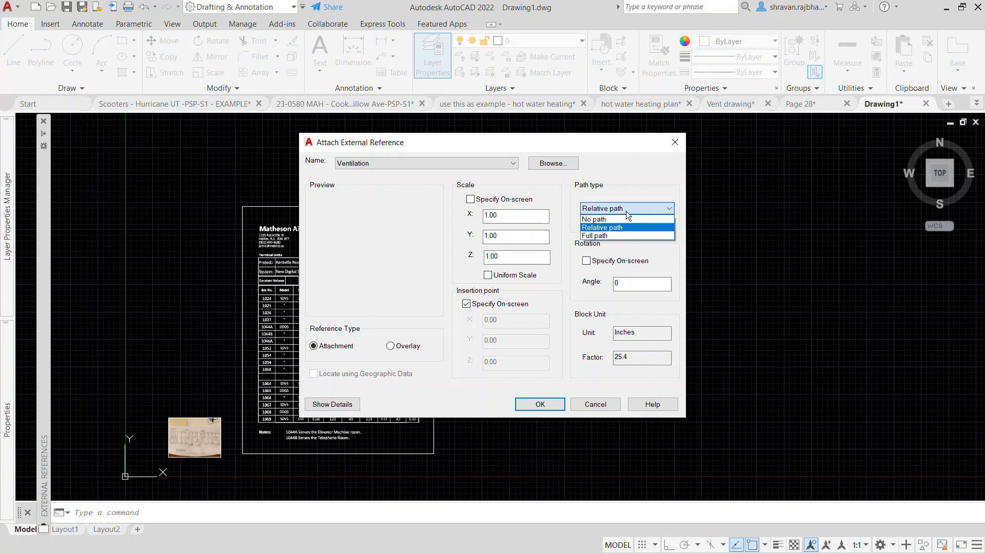
left_click(603, 227)
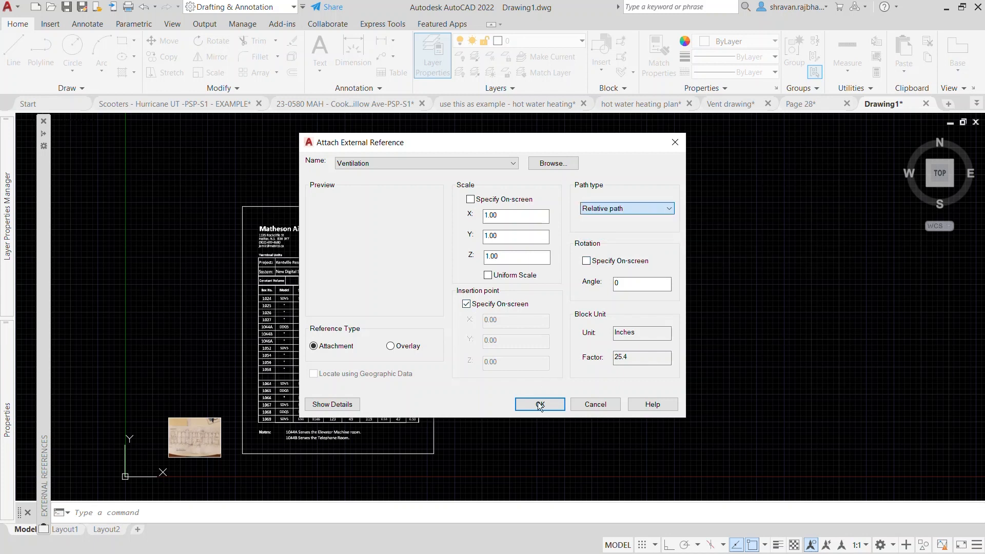
left_click(621, 208)
left_click(600, 224)
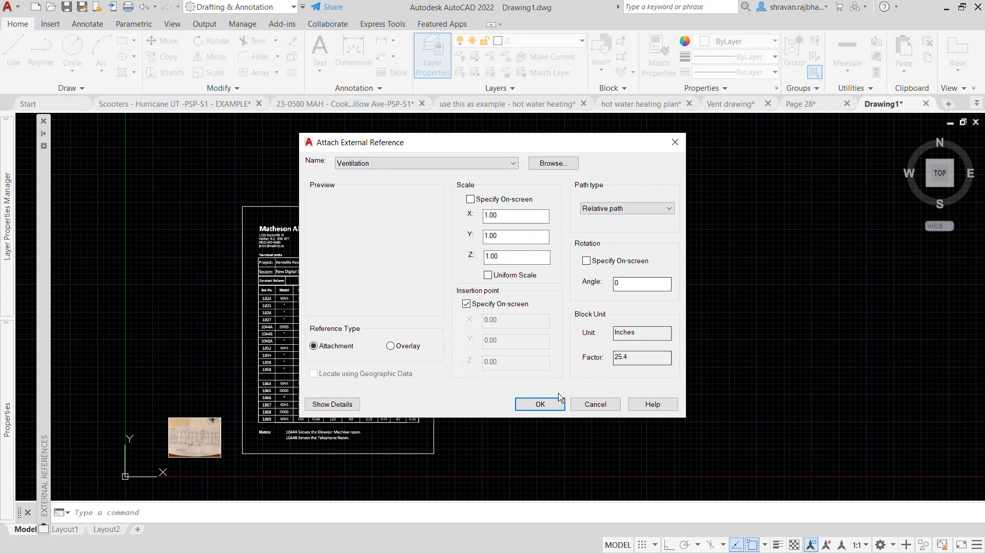
left_click(541, 404)
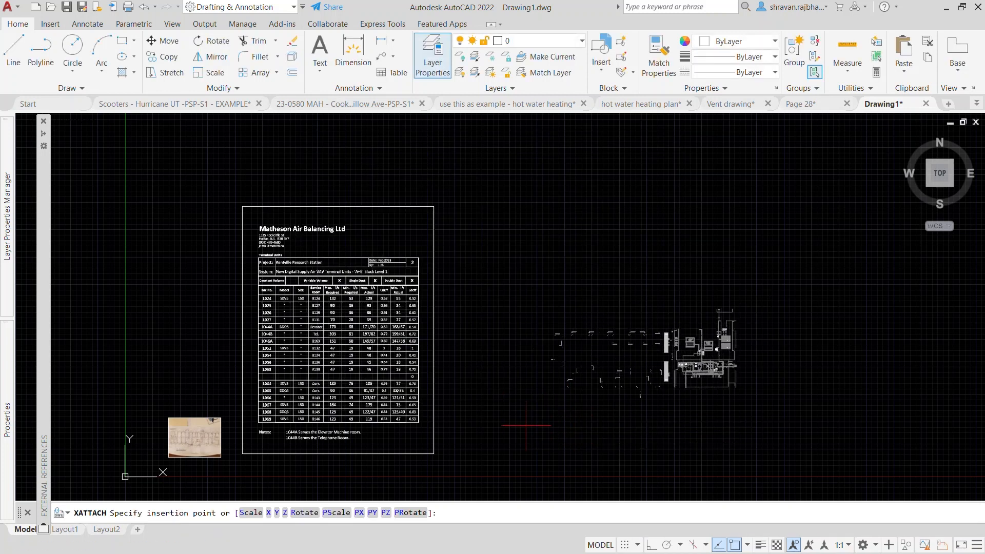
left_click(526, 425)
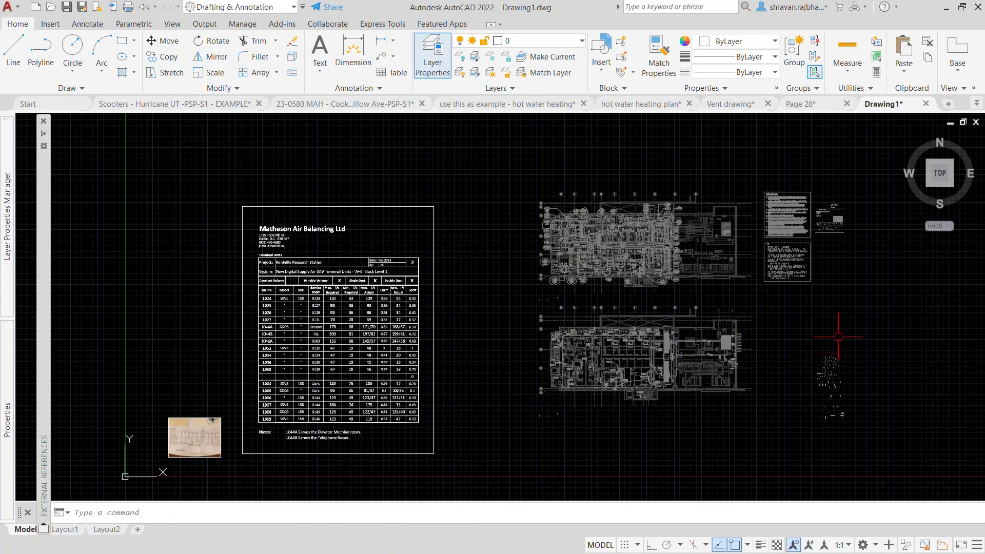
Examine the attached Ventilation floor plans up close and check how the reference selects as an object.
scroll(821, 338, "up", 5)
scroll(363, 378, "down", 6)
scroll(293, 384, "up", 5)
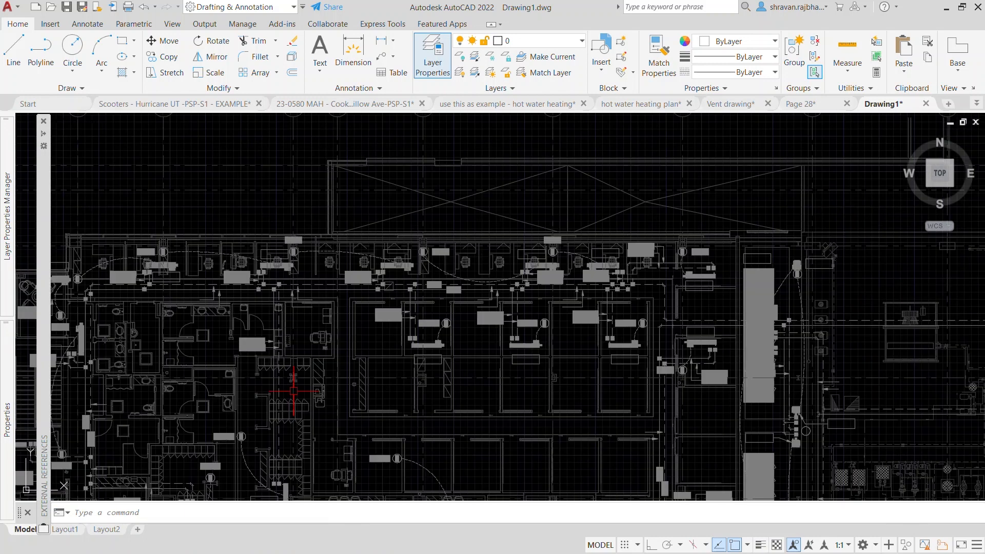
scroll(350, 370, "down", 1)
left_click(350, 369)
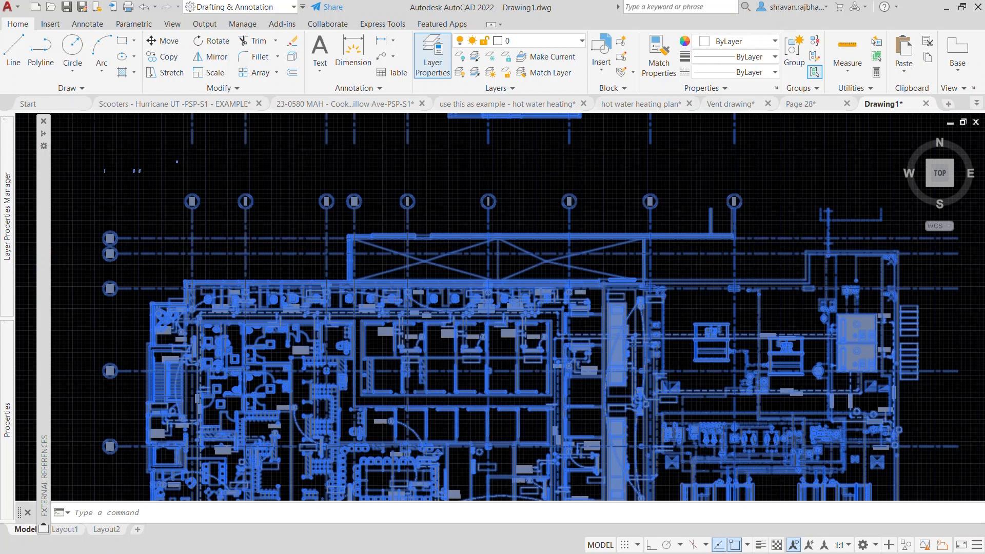
scroll(390, 303, "down", 5)
key("Escape")
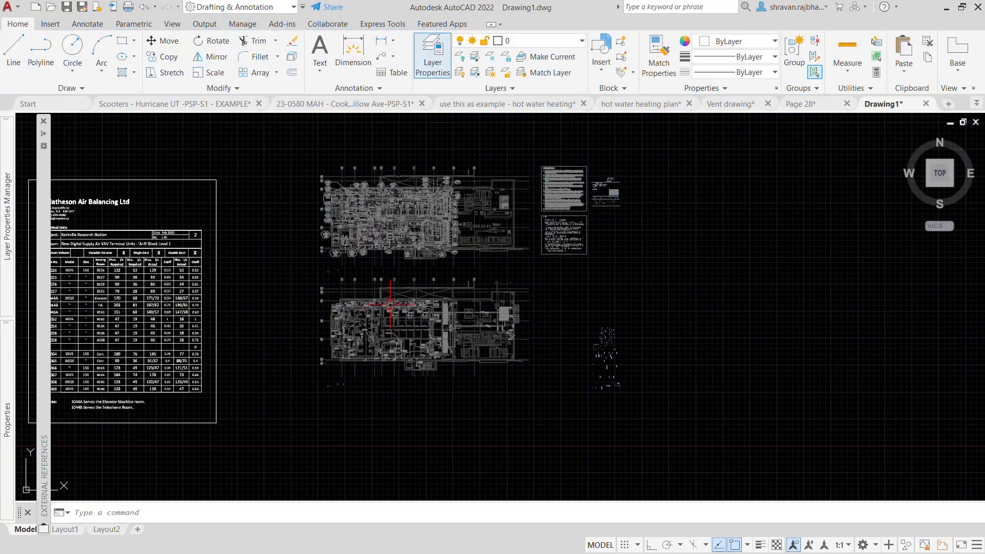
scroll(390, 304, "up", 4)
left_click(390, 305)
scroll(386, 310, "down", 4)
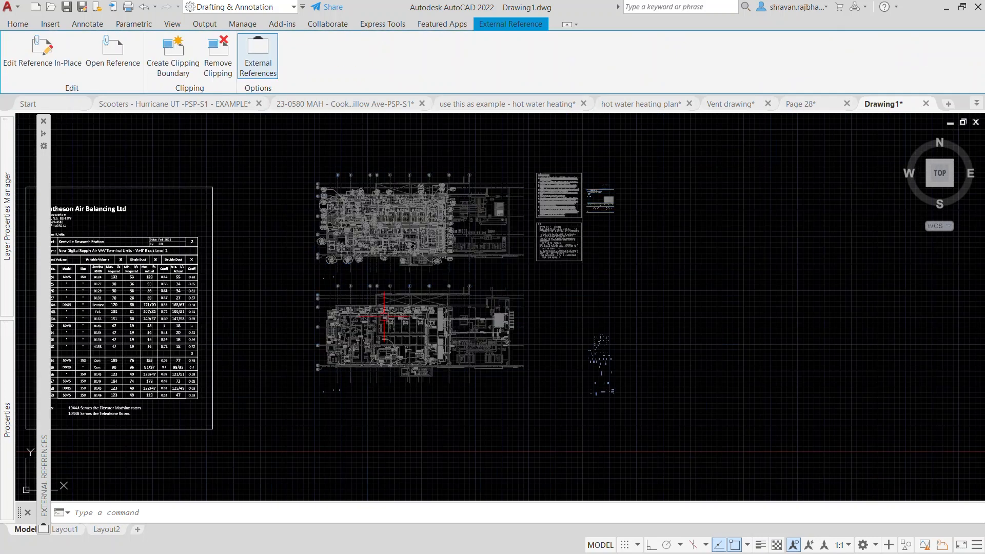
key("Escape")
Scale the floor plan image up by a factor of about 8, using a base point on its edge nearest the PDF underlay.
middle_click_drag(365, 343, 681, 325)
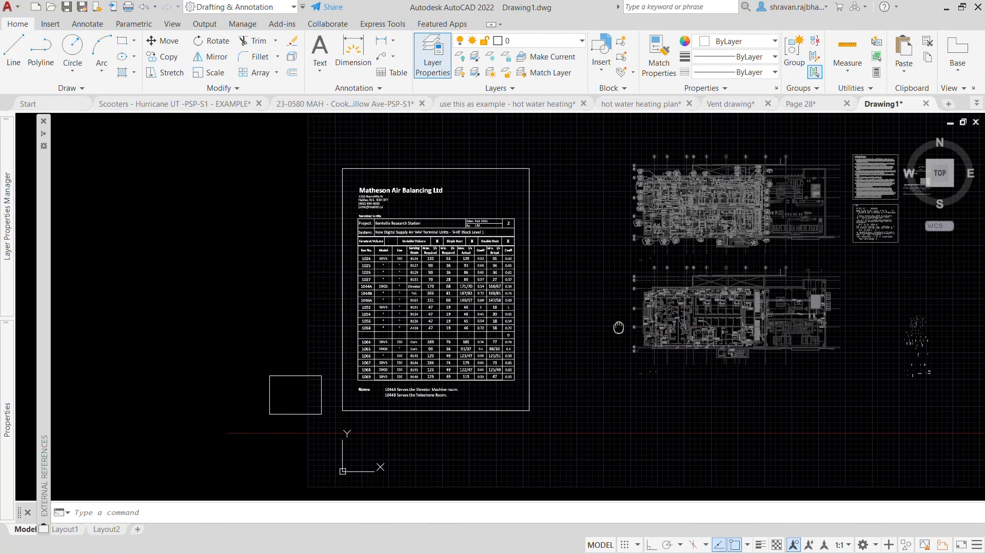
scroll(307, 418, "up", 4)
type("SC")
key("Return")
left_click(341, 378)
key("Return")
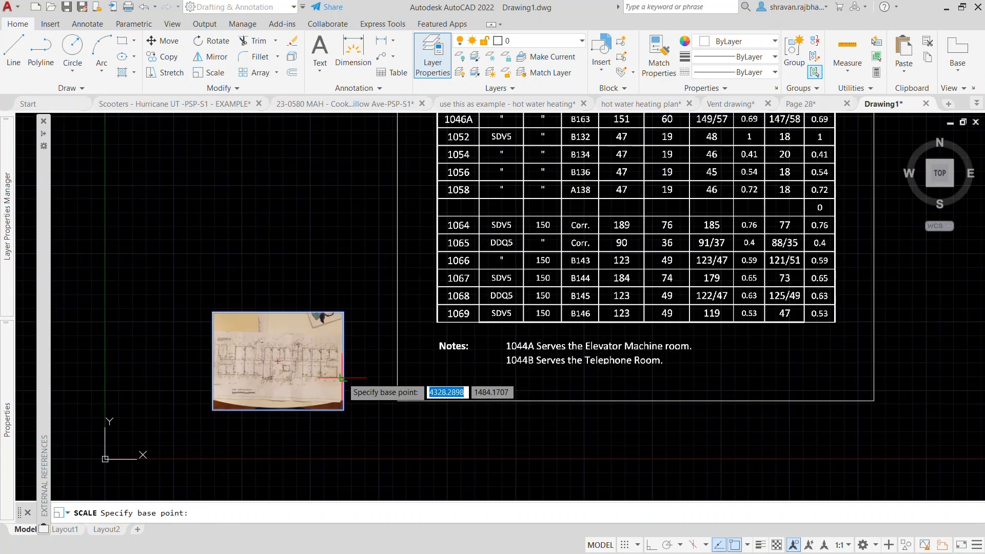
left_click(343, 378)
scroll(344, 338, "down", 4)
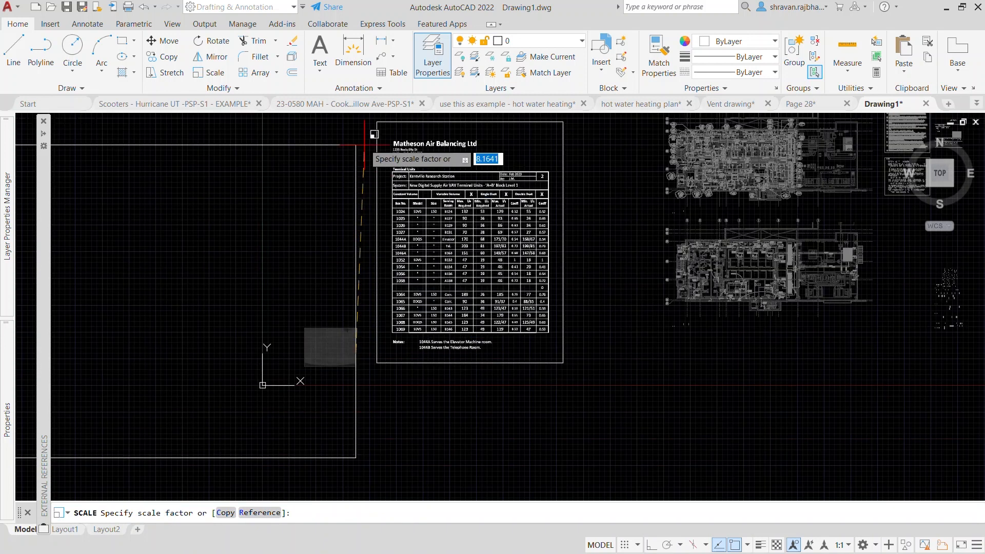
left_click(367, 170)
scroll(380, 281, "down", 4)
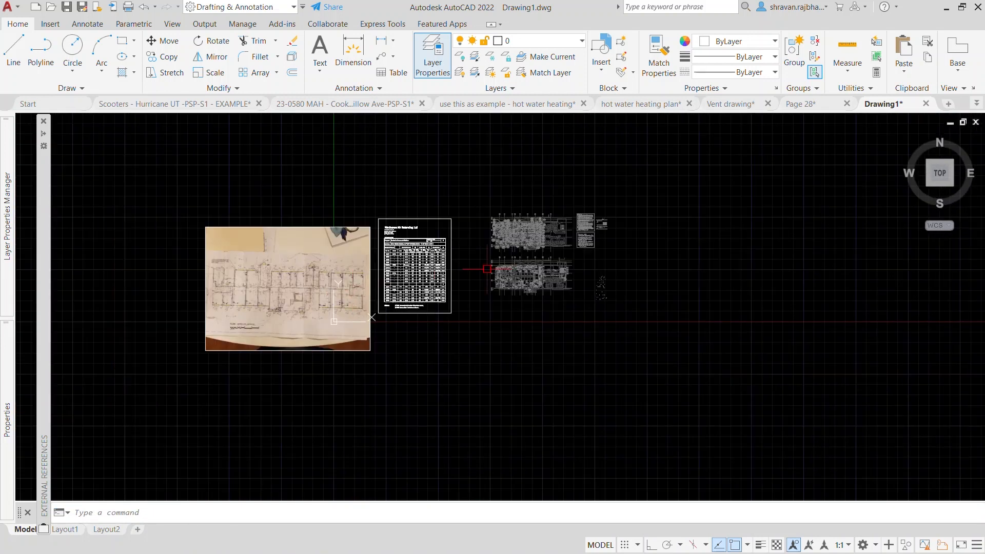
scroll(587, 248, "up", 2)
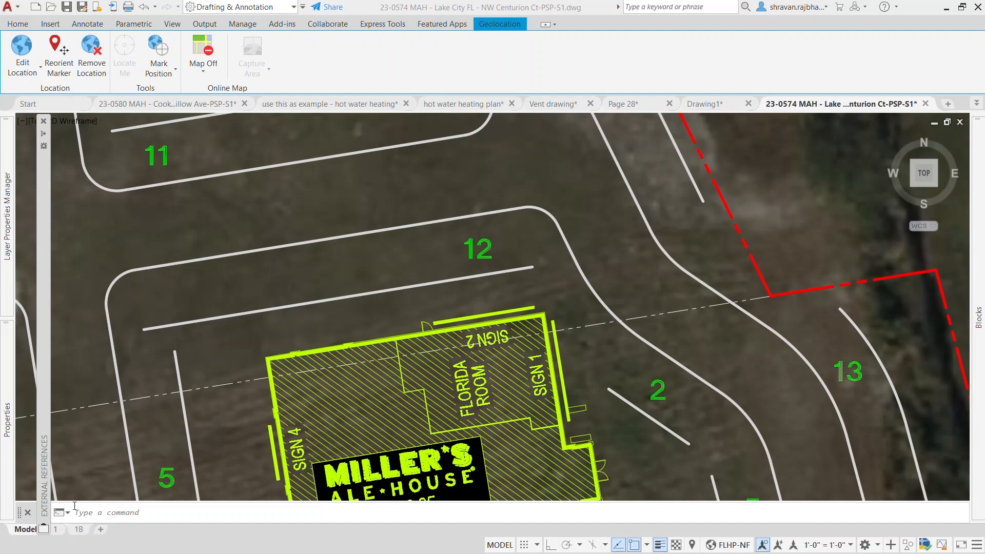
Close the External References palette and load MAH_FL_HC_ENTRY_FEATURE_R01.dwg from the MAH Blocks folder as the block library.
left_click(43, 121)
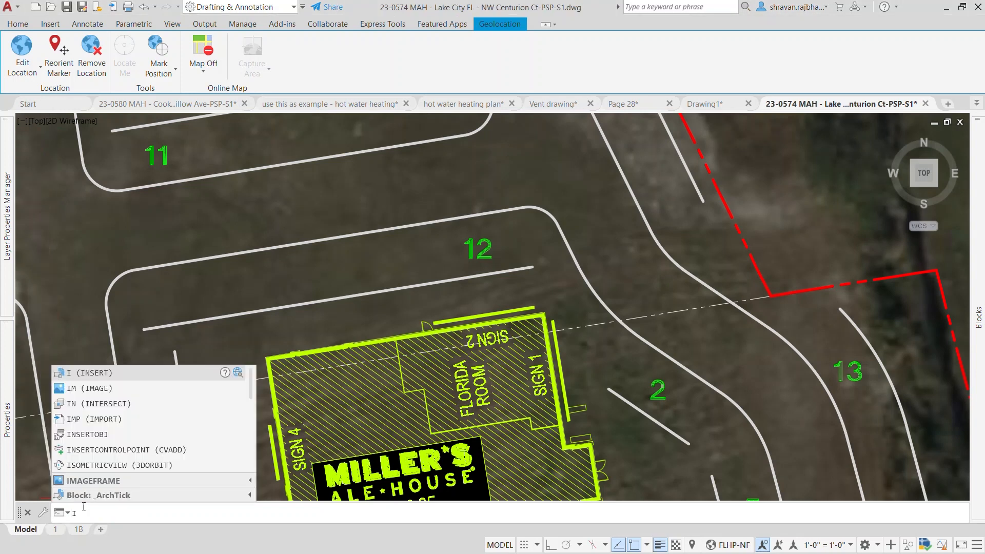
type("I")
key("Return")
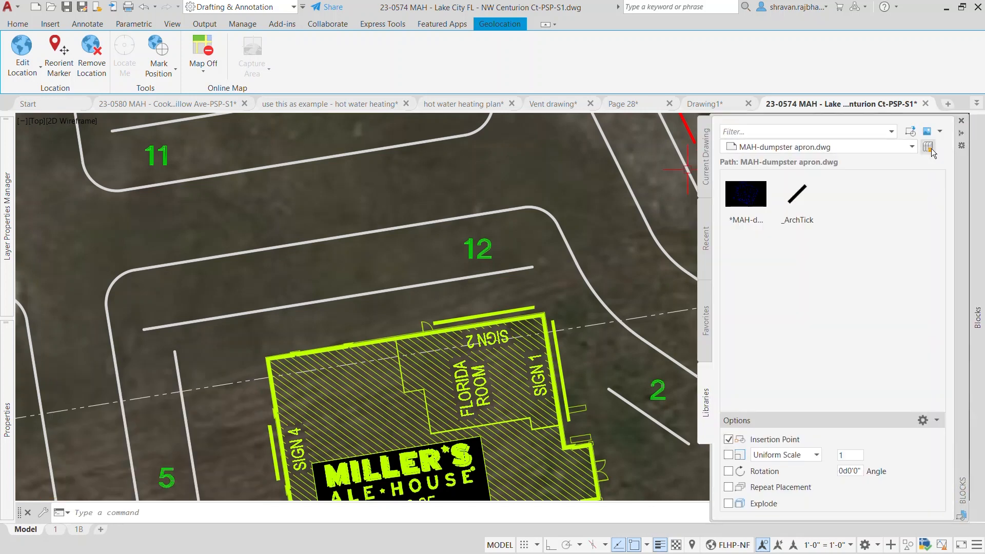
left_click(929, 148)
left_click(672, 171)
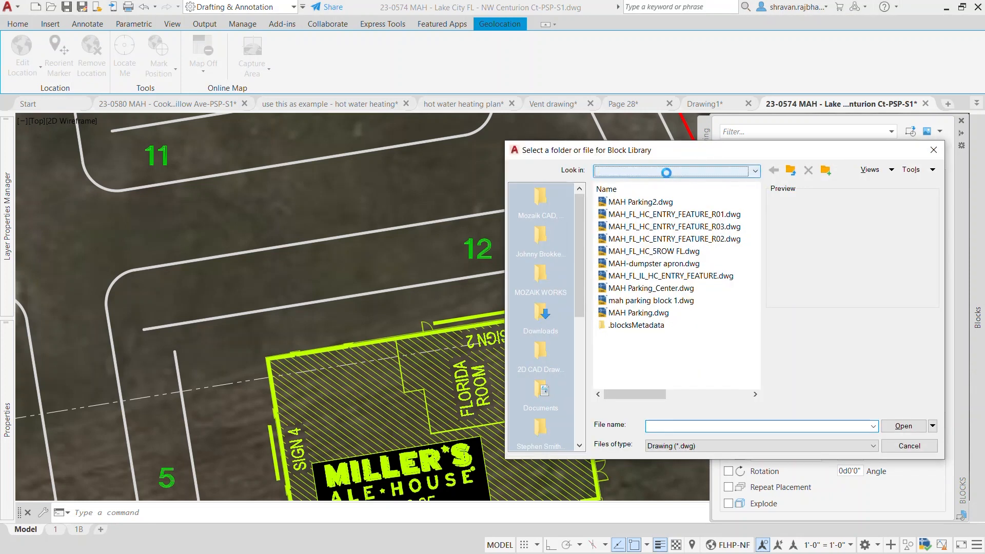
left_click(682, 274)
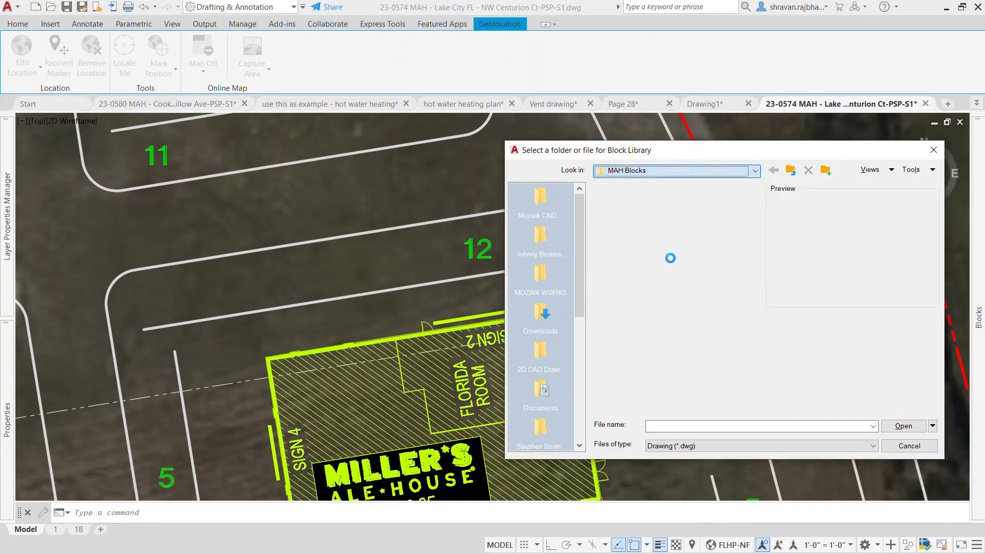
left_click(655, 216)
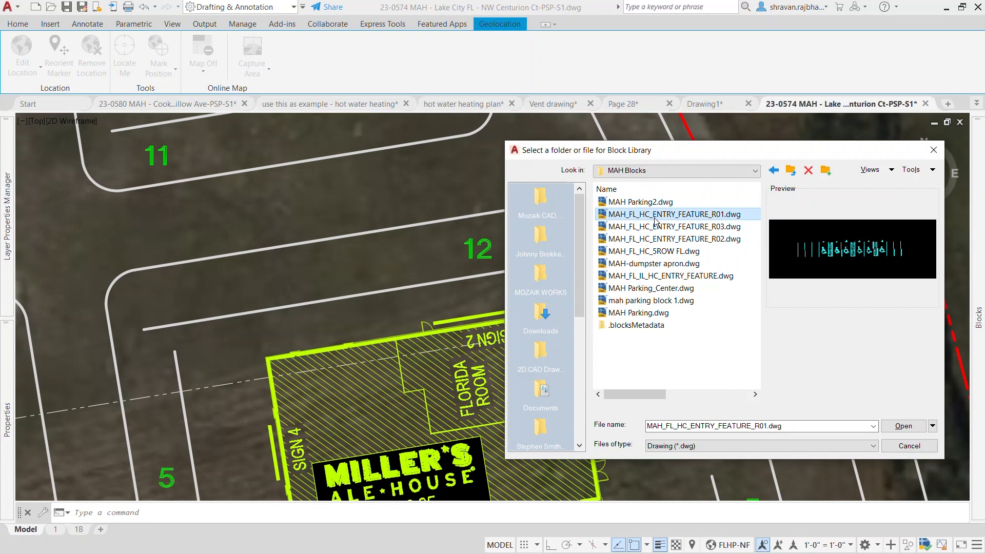
left_click(899, 429)
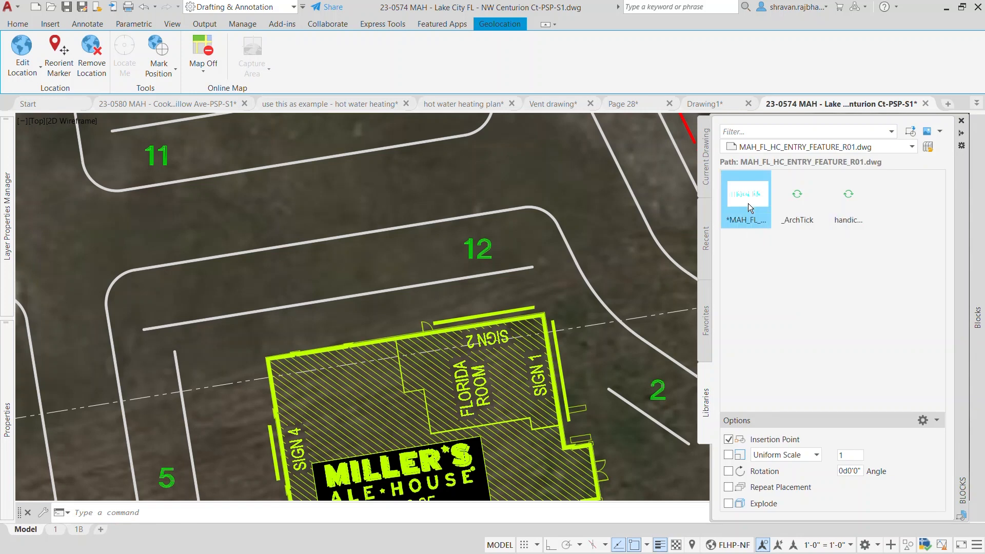
Insert the MAH_FL_HC_ENTRY_FEATURE_R01 block using its geographic data, accepting the coordinate system mismatch.
left_click_drag(748, 203, 586, 277)
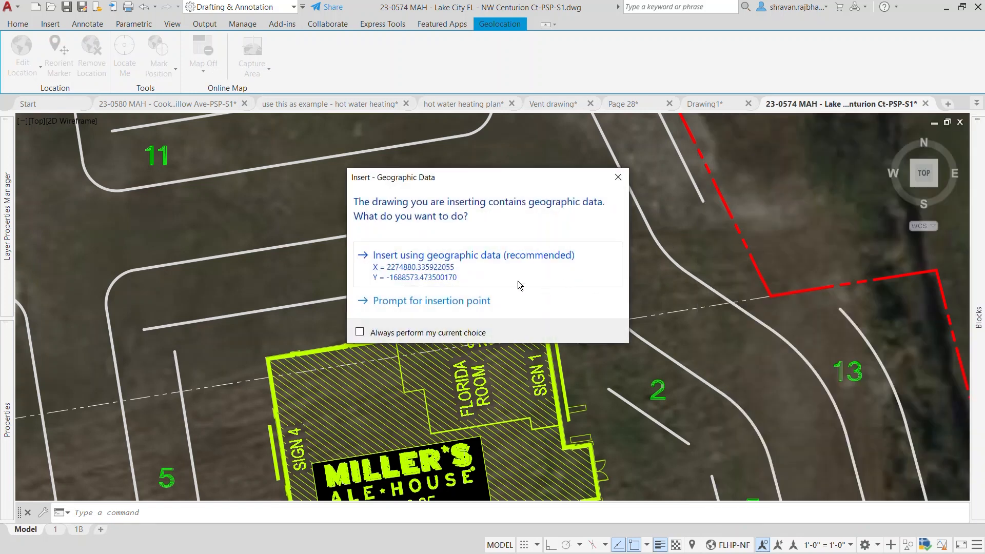
left_click(457, 263)
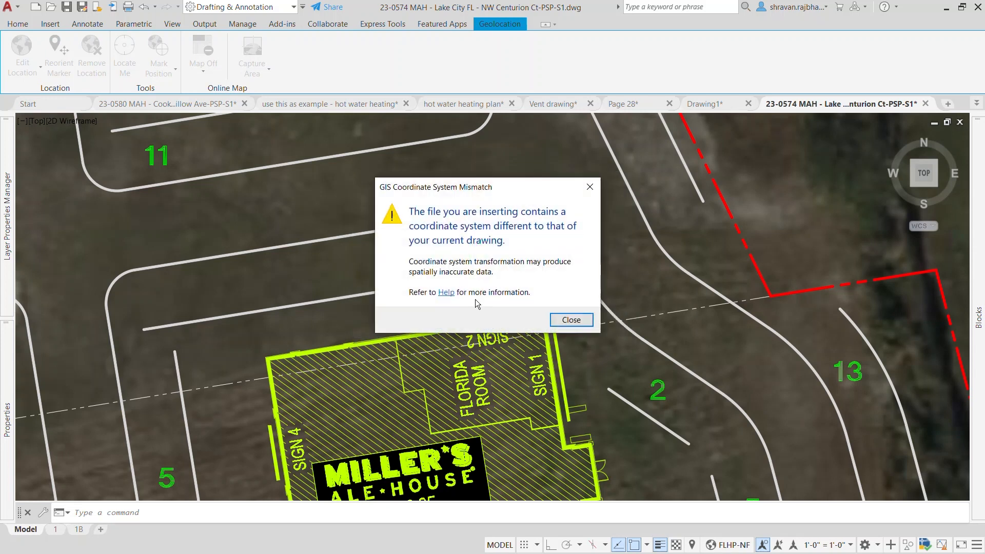
left_click(567, 319)
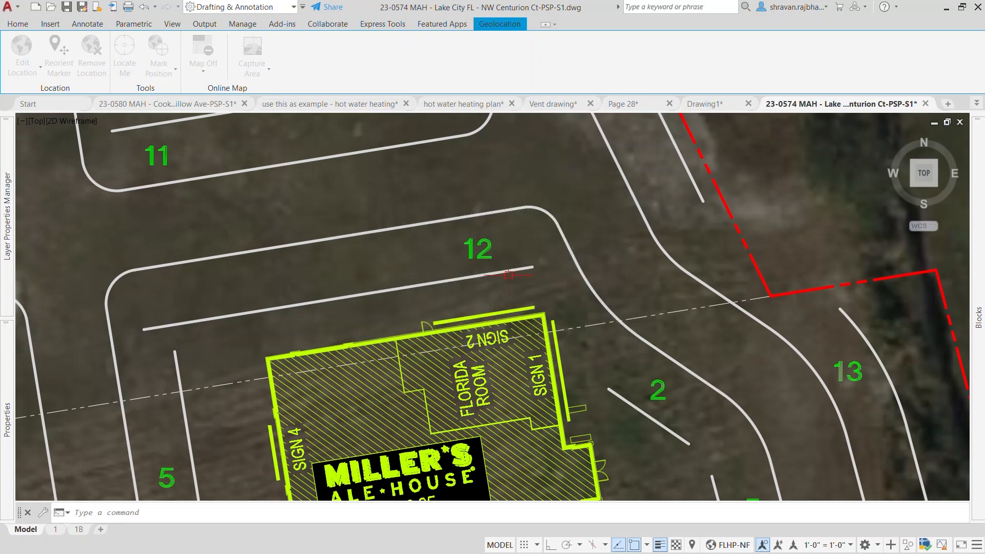
Insert the entry feature block by a prompted insertion point, redefining it, at the west end of the white line below number 12.
mouse_move(978, 255)
left_click_drag(749, 210, 472, 280)
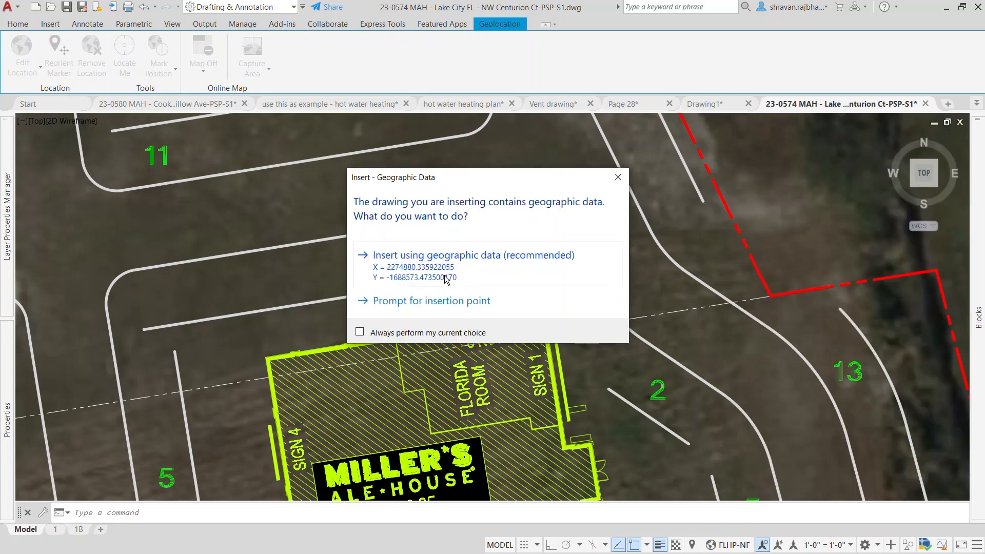
left_click(467, 310)
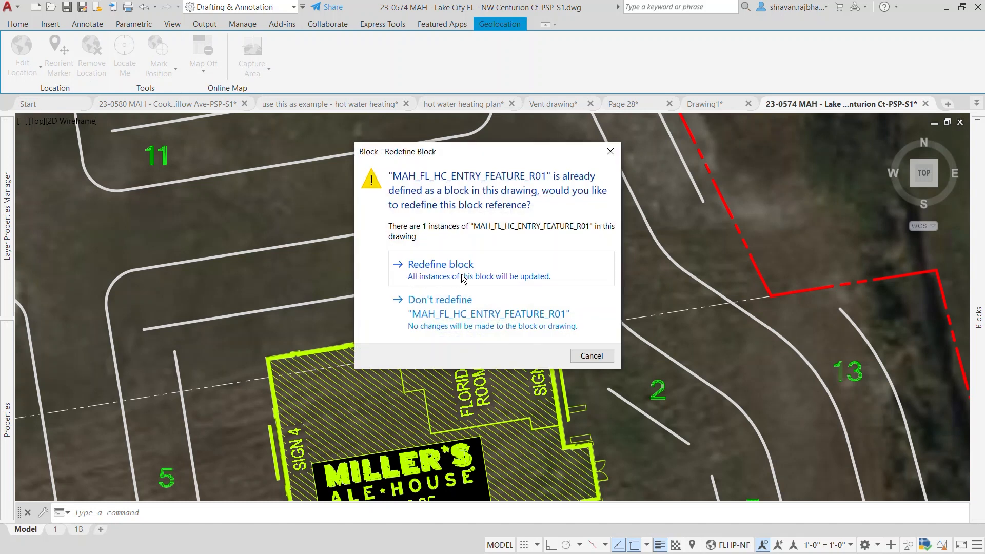
left_click(447, 274)
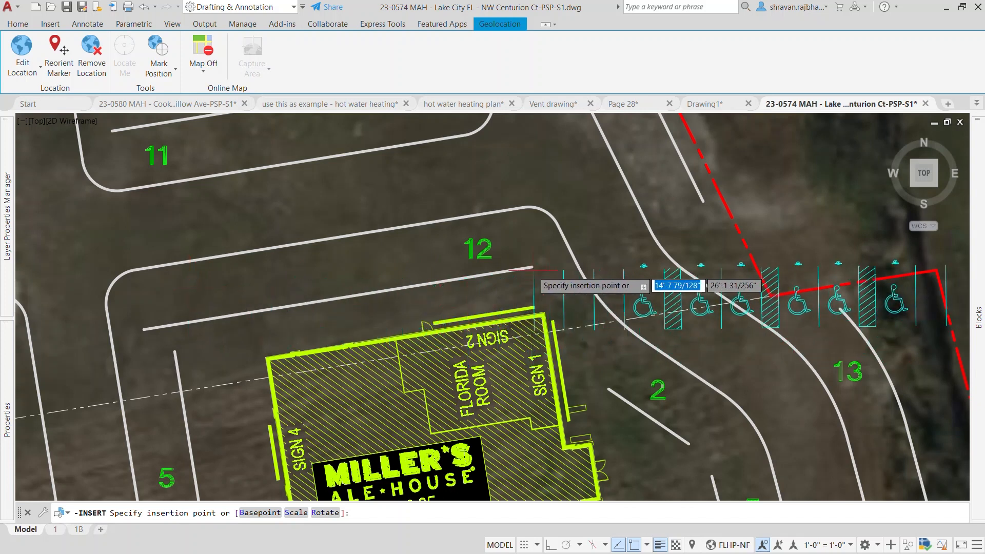
left_click(144, 329)
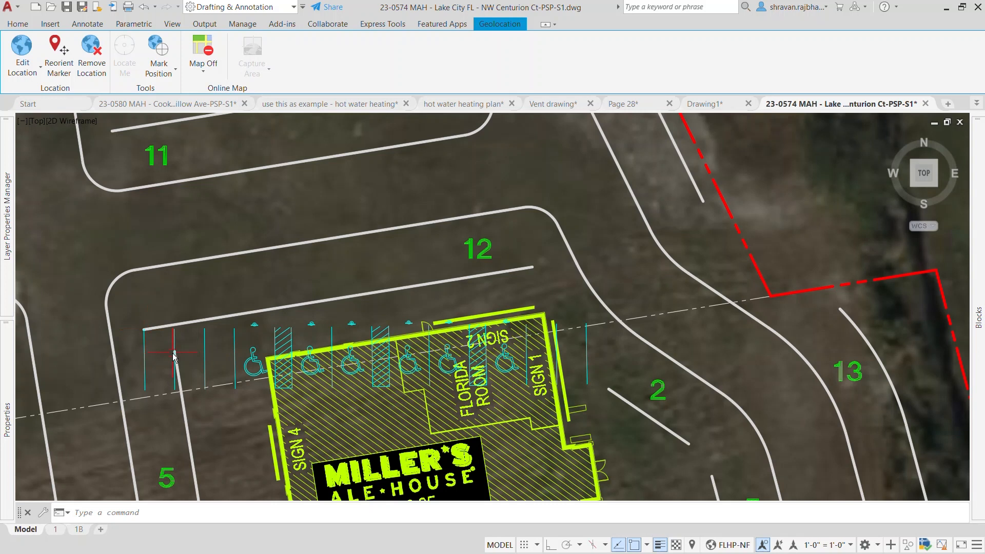
Rotate the entry feature block about the white line's west end, using its westernmost stall line as reference, to run perpendicular to the line.
type("ro")
key("Return")
left_click(145, 348)
key("Return")
left_click(144, 329)
type("r")
key("Return")
left_click(145, 329)
left_click(145, 377)
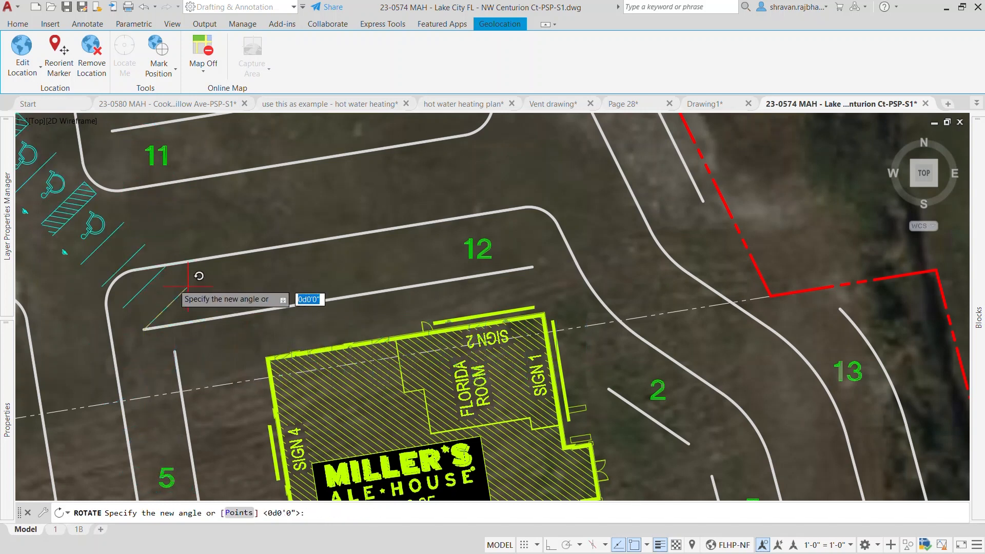
left_click(135, 268)
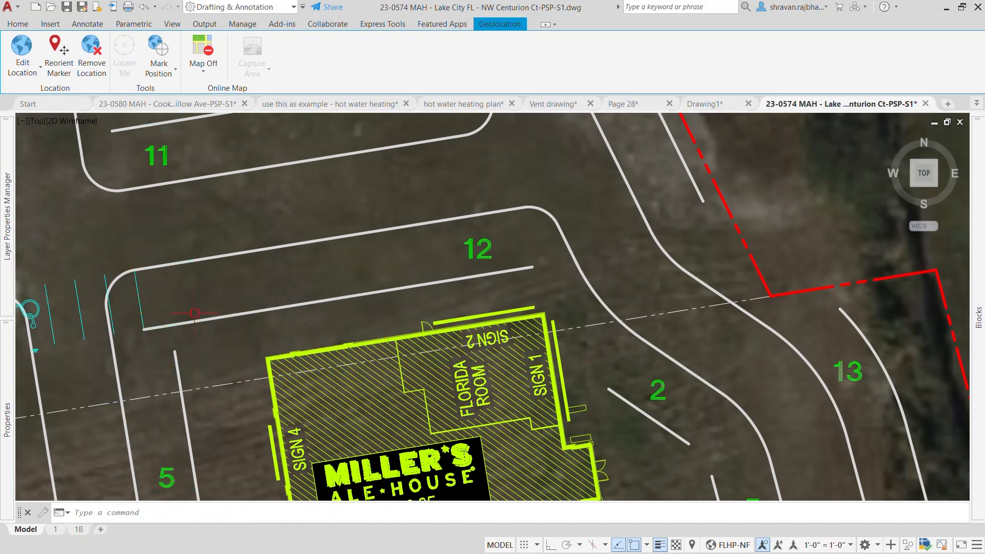
Move the entry feature block from the white line's west end to its east end below number 12.
type("m")
key("Return")
left_click(142, 311)
key("Return")
left_click(144, 329)
left_click(457, 308)
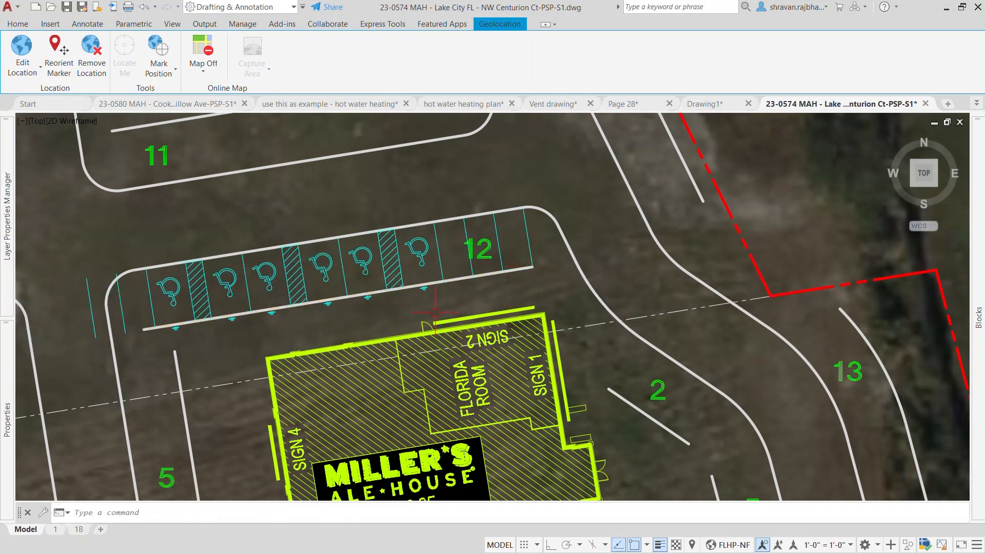
Inspect the properties of the aligned entry feature block and clear the selection.
scroll(406, 252, "down", 2)
left_click(390, 260)
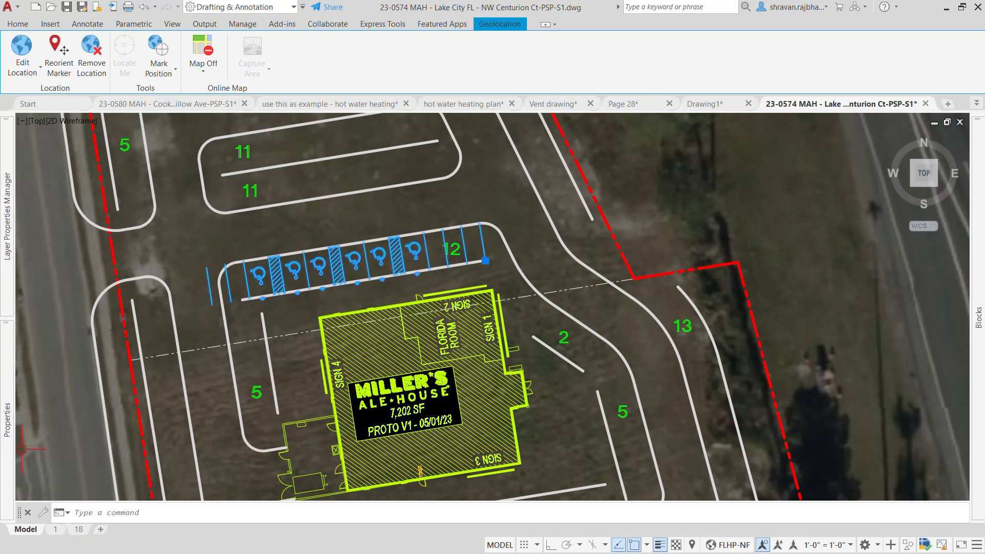
mouse_move(12, 451)
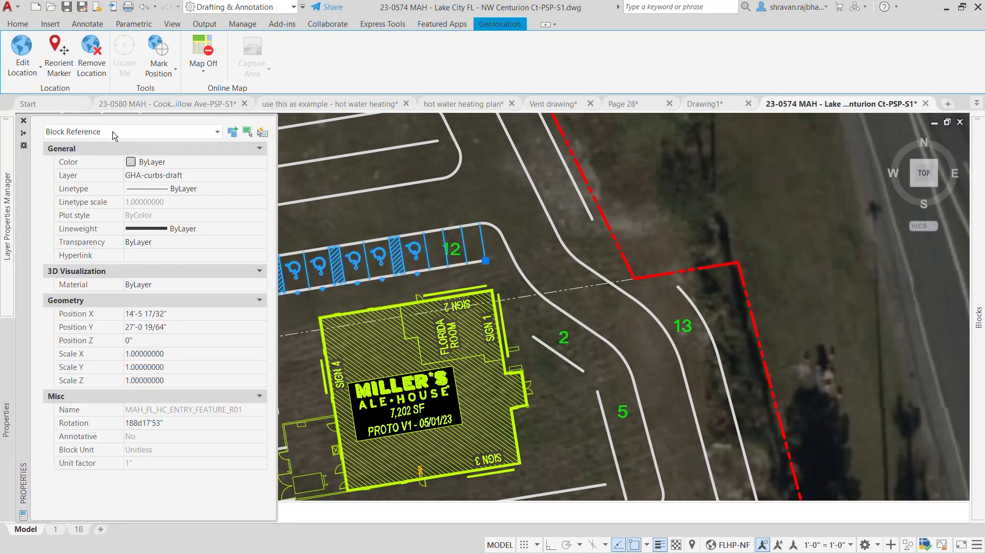
key("Escape")
scroll(350, 256, "up", 3)
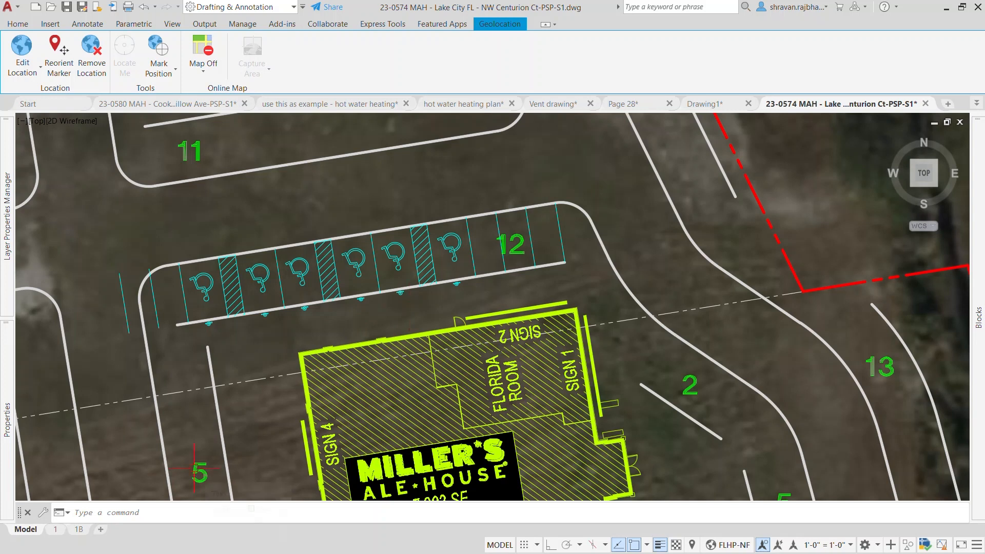
Review the block sources available for insertion: current drawing, recent, favorites and libraries.
type("I")
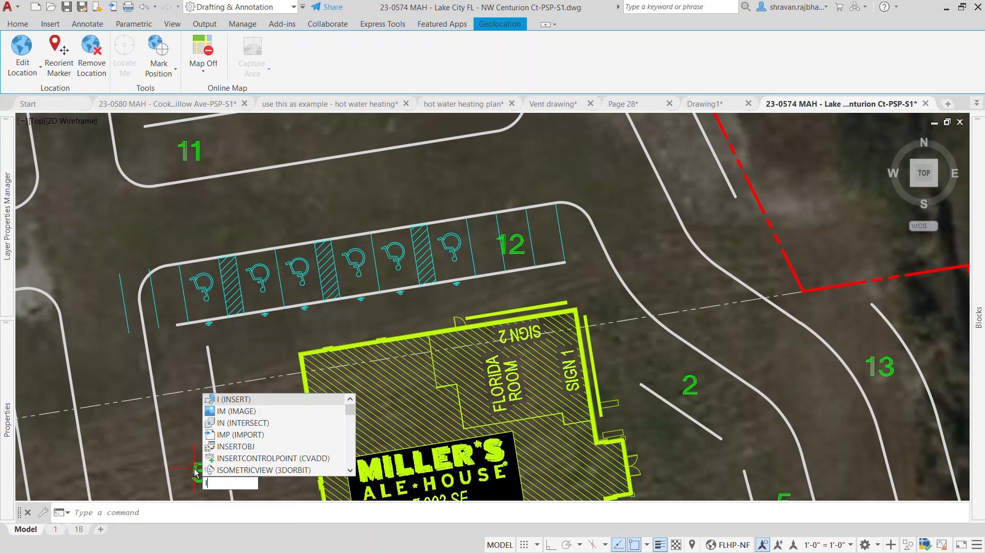
key("Return")
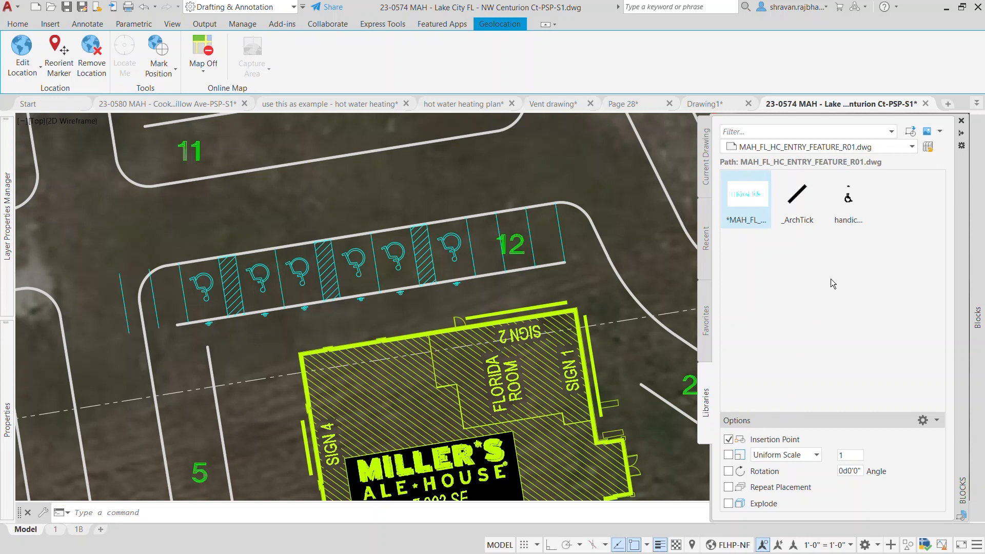
left_click(704, 166)
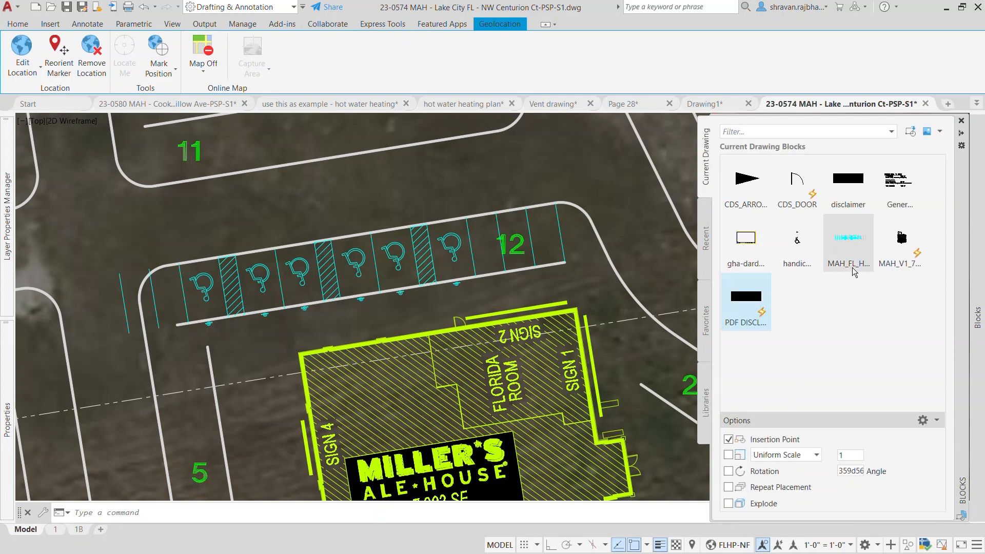
left_click(707, 239)
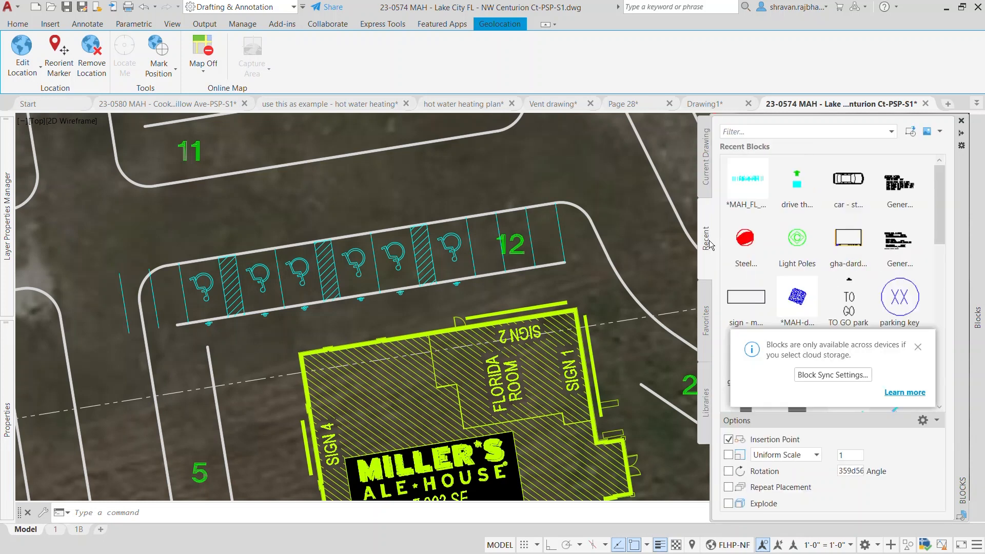
left_click(710, 331)
left_click(710, 380)
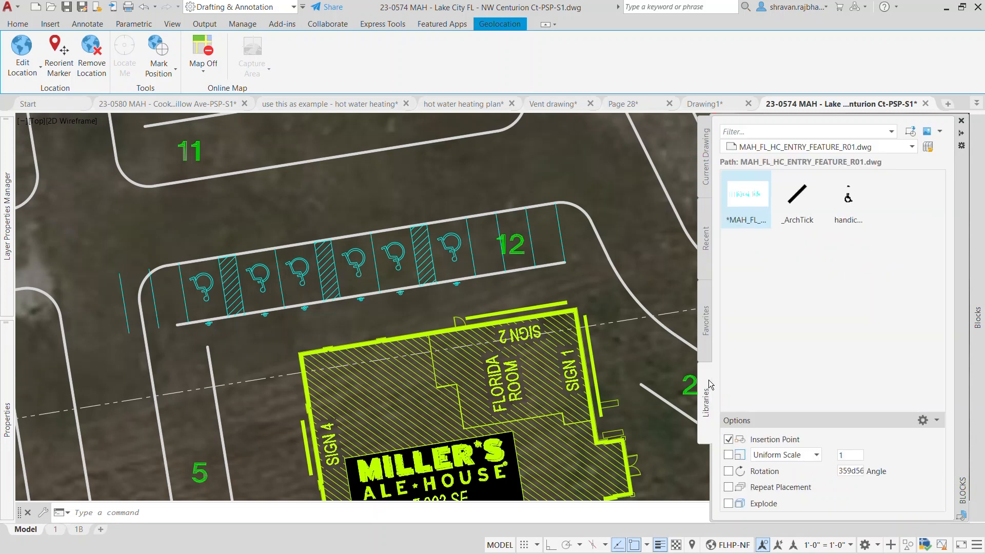
Load MAH-dumpster apron.dwg from the MAH Blocks folder as the block library.
left_click(927, 148)
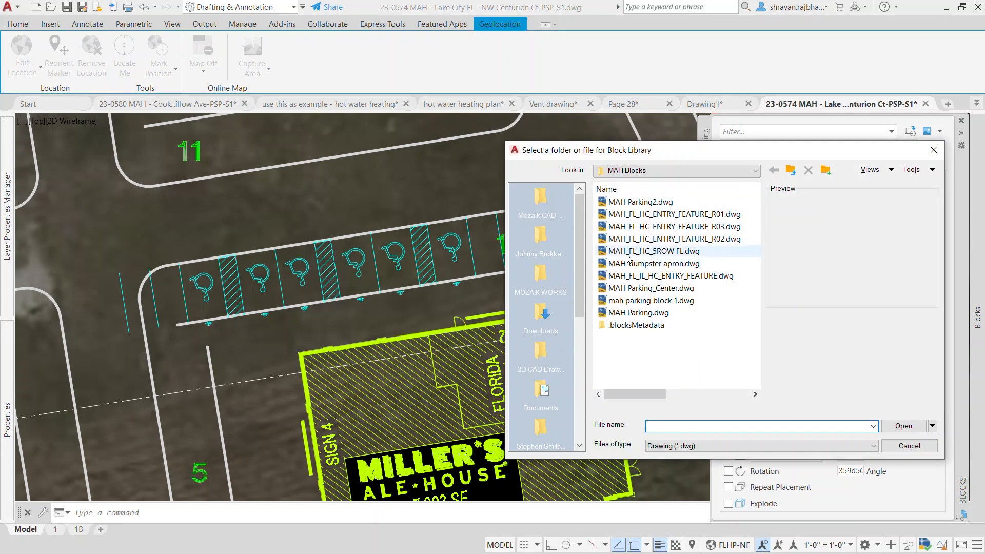
left_click(651, 302)
left_click(644, 288)
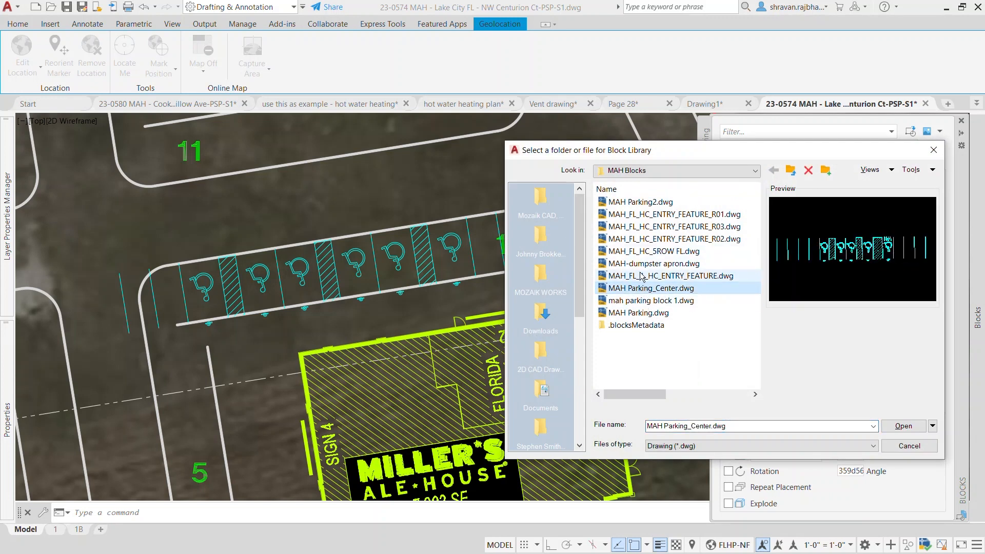
left_click(641, 265)
left_click(903, 427)
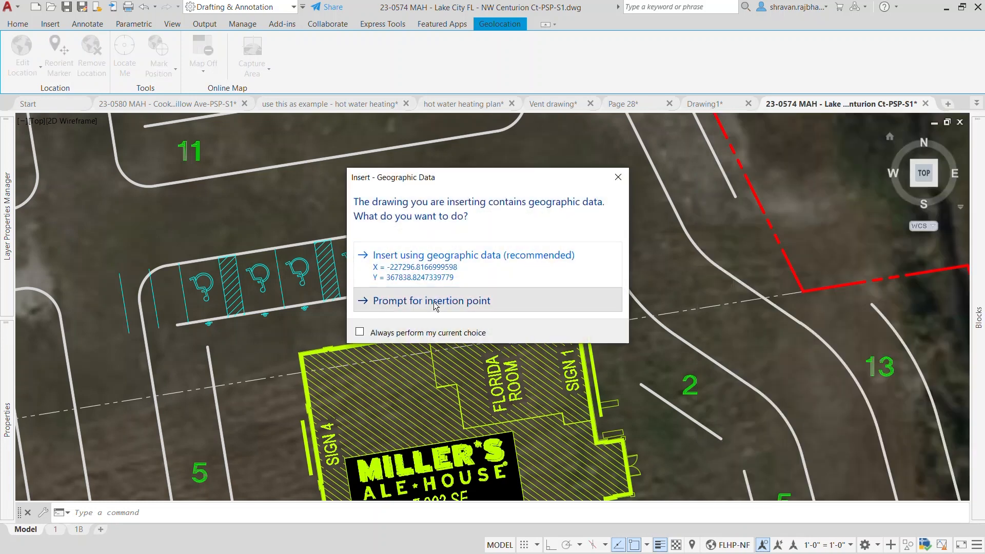
Insert the dumpster apron block by a prompted insertion point at the curb end meeting the enclosure's west side.
left_click(439, 297)
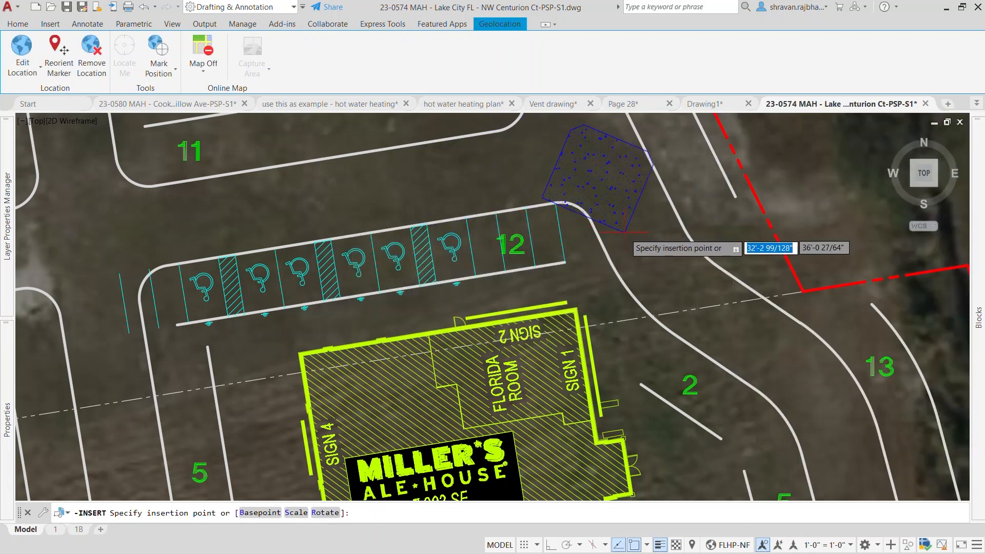
scroll(529, 238, "down", 3)
scroll(528, 239, "down", 2)
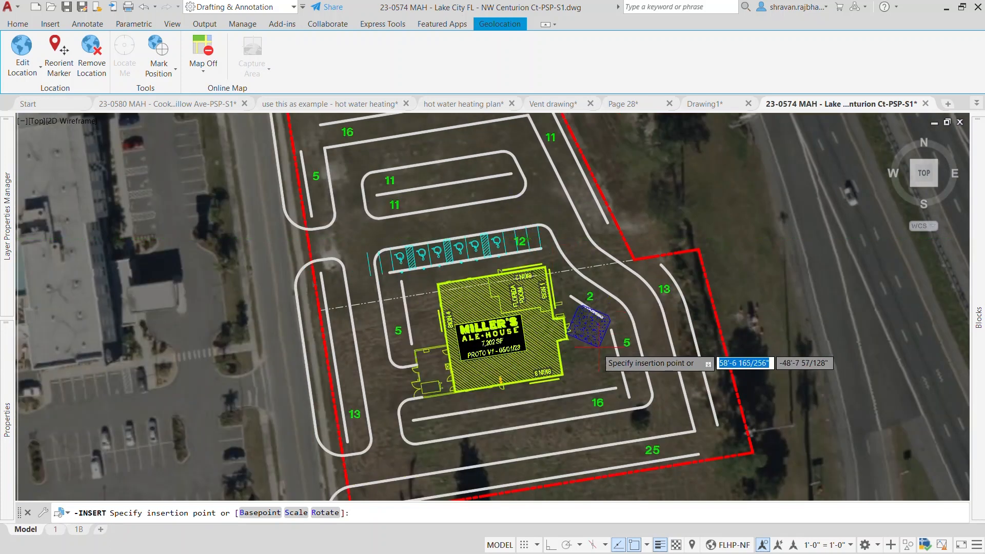
scroll(597, 348, "up", 2)
scroll(257, 456, "up", 4)
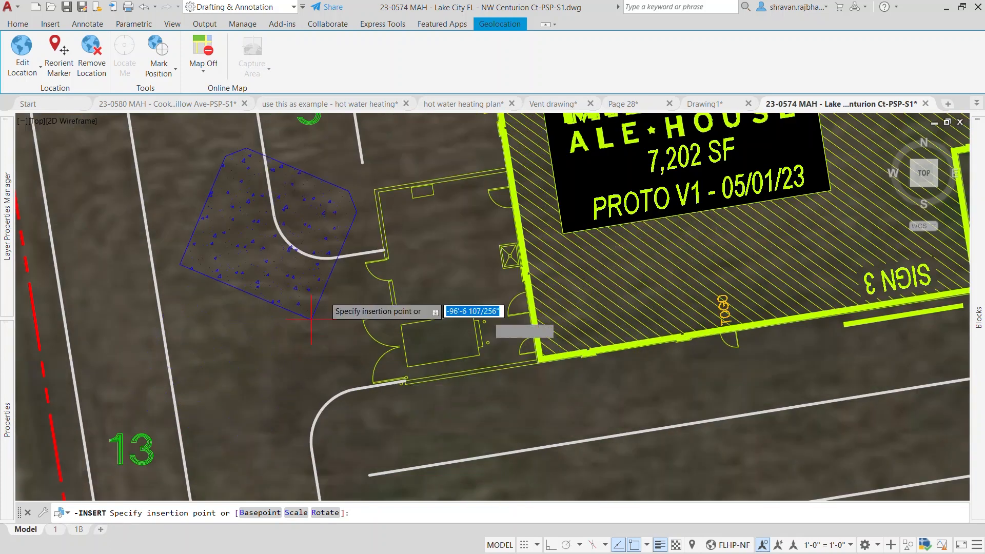
key("Escape")
Rotate the dumpster apron about the curb end by reference from its own edge, aligning it with the curb beside the enclosure.
type("ro")
key("Return")
left_click(384, 249)
key("Return")
left_click(384, 250)
type("r")
key("Return")
left_click(384, 250)
left_click(402, 211)
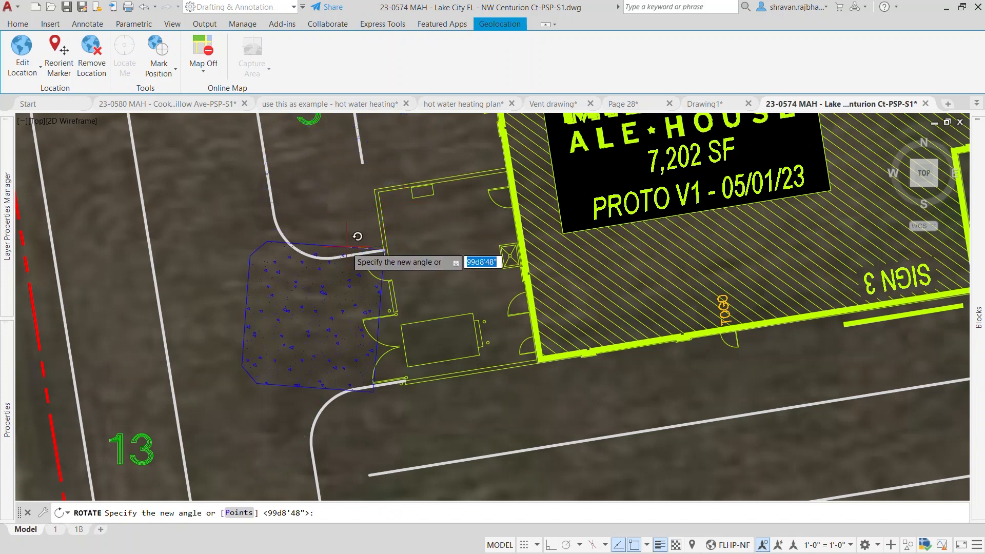
left_click(353, 255)
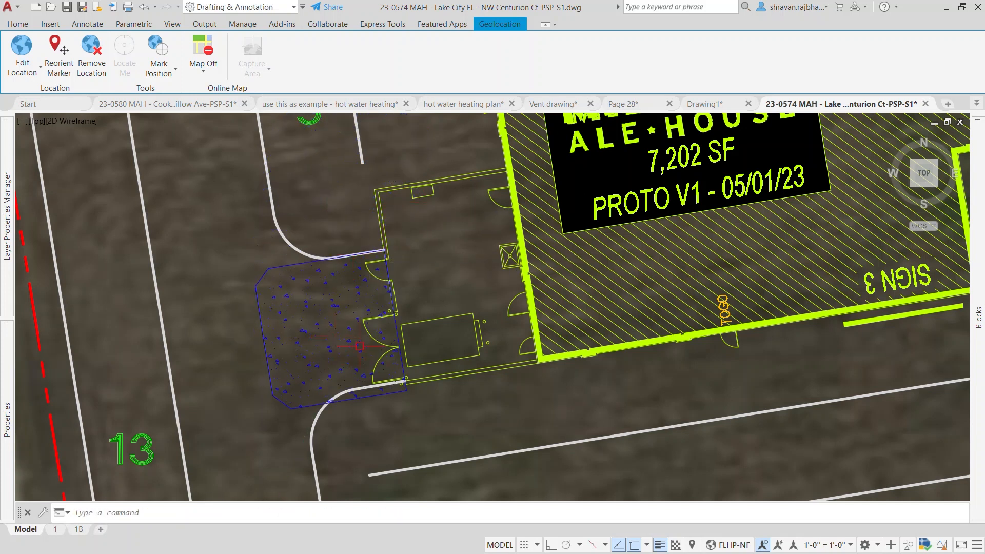
scroll(365, 365, "down", 4)
scroll(343, 360, "up", 2)
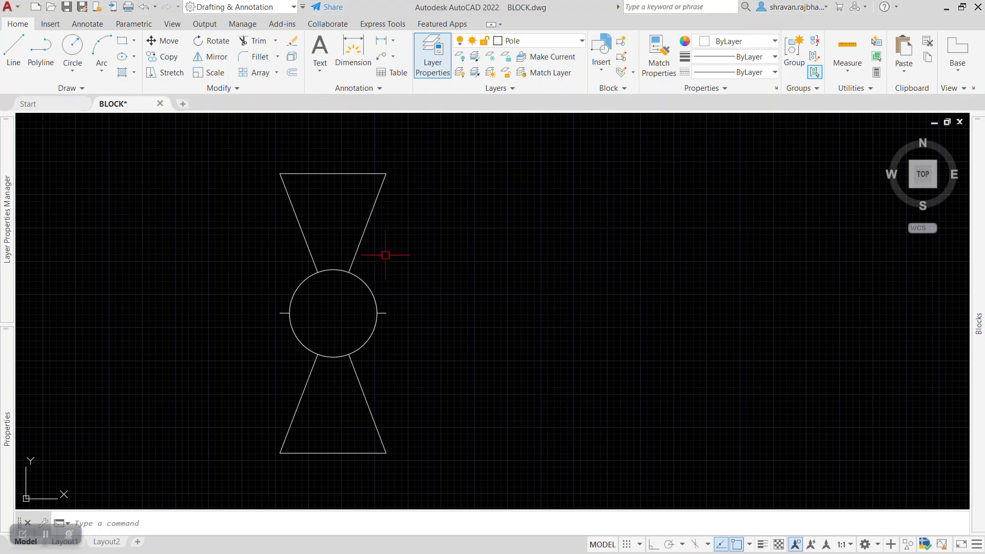
Select individual lines of the valve symbol in BLOCK.dwg to check that they are separate objects, and clear the selection.
left_click(367, 222)
key("Escape")
left_click(326, 174)
left_click(303, 233)
left_click(371, 291)
key("Escape")
Start a block definition named VALVE and select the entire valve symbol as its objects.
left_click(121, 530)
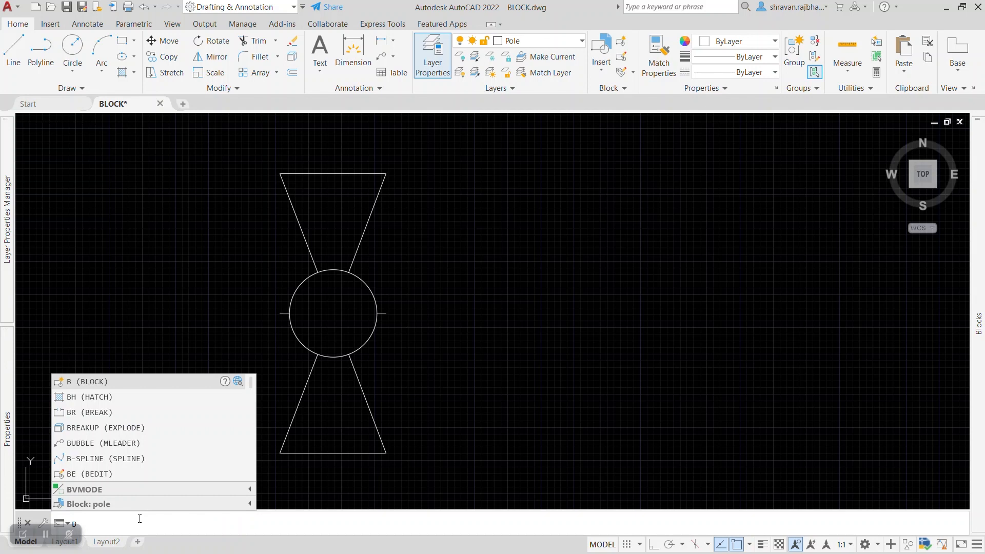
key("Return")
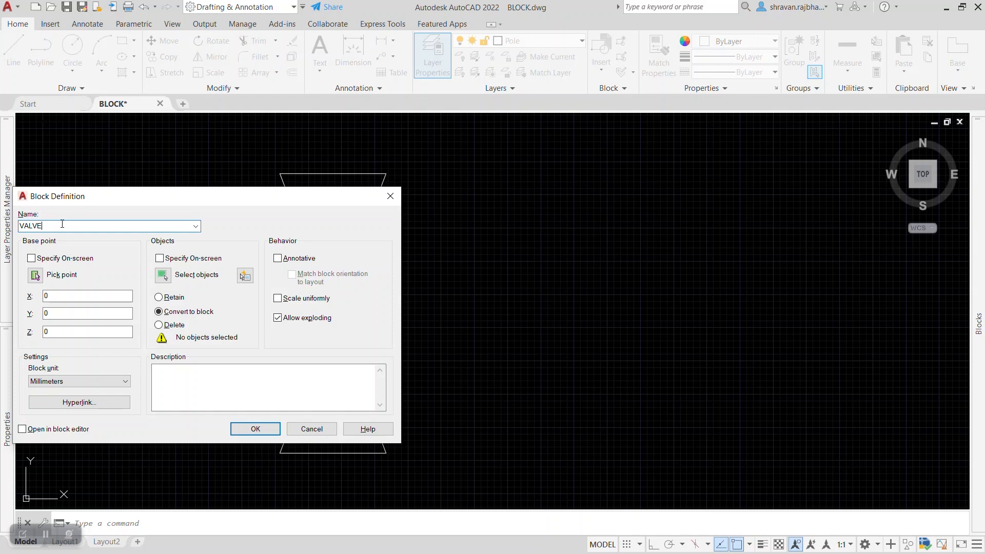
left_click(32, 260)
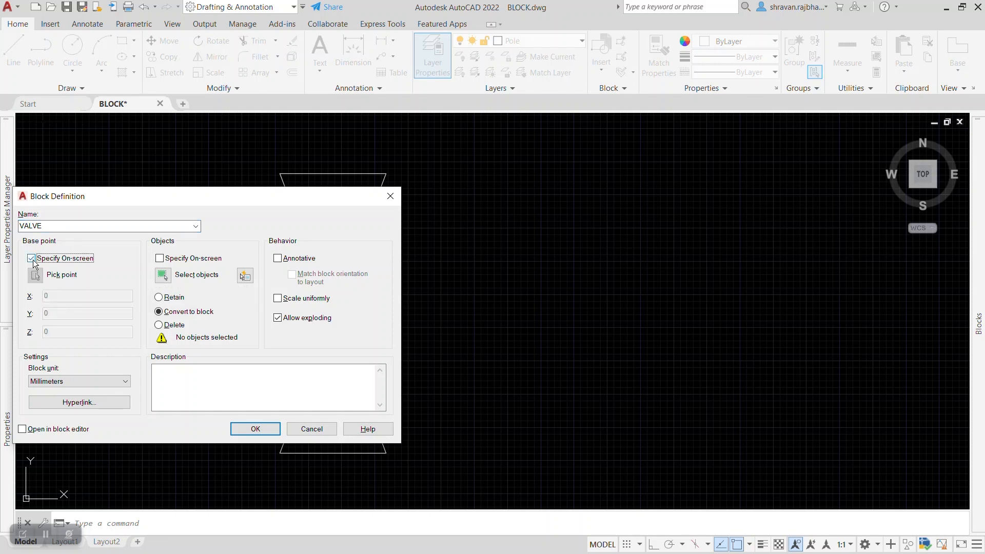
left_click(255, 431)
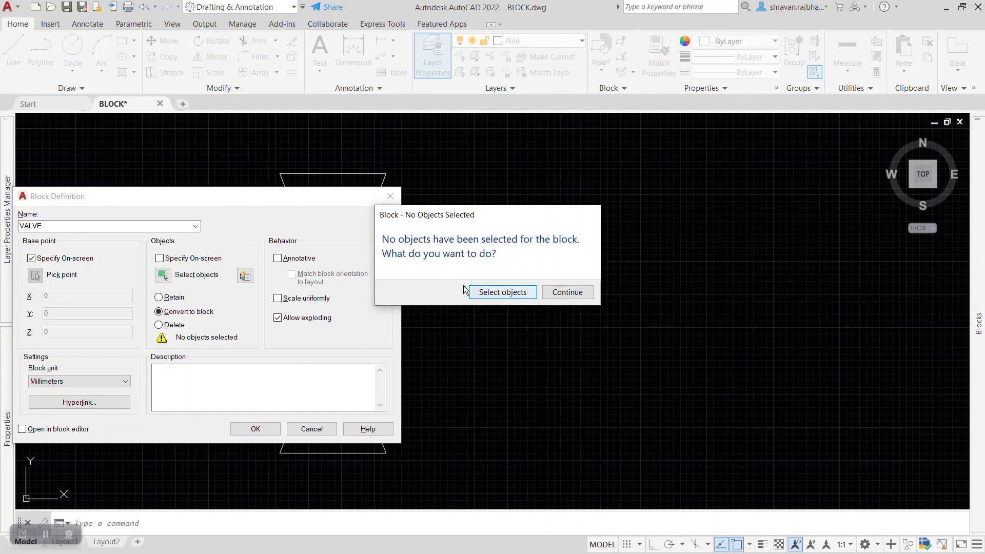
left_click(488, 291)
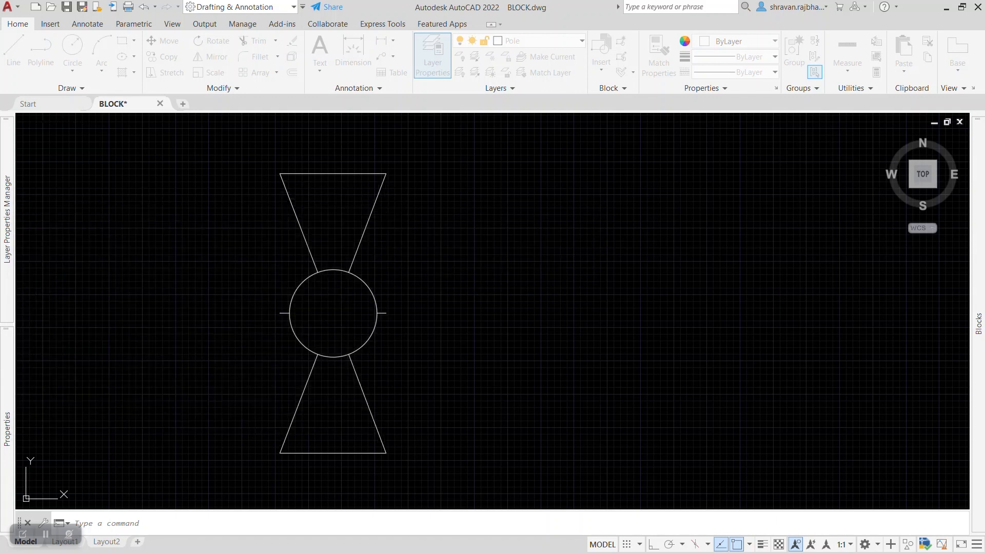
left_click(462, 469)
left_click(206, 145)
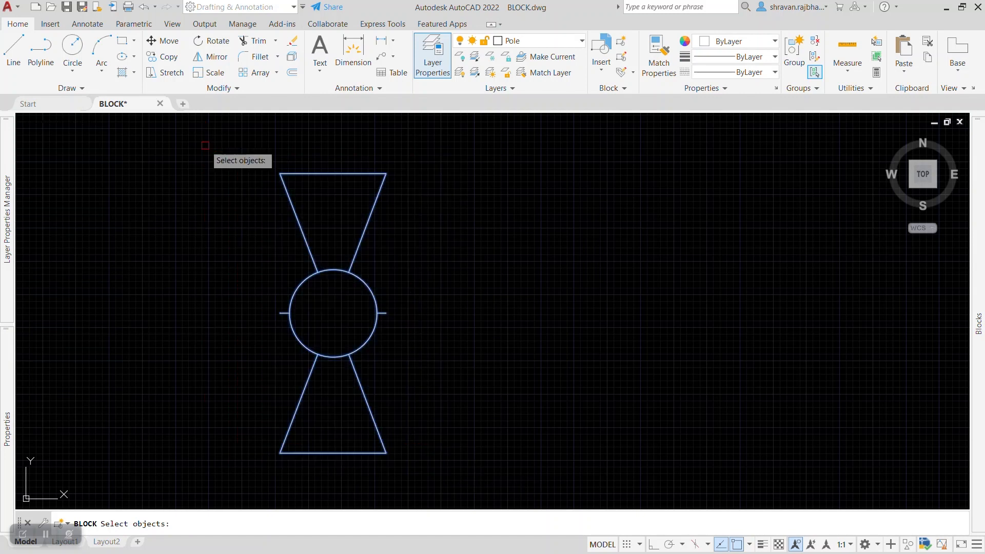
key("Return")
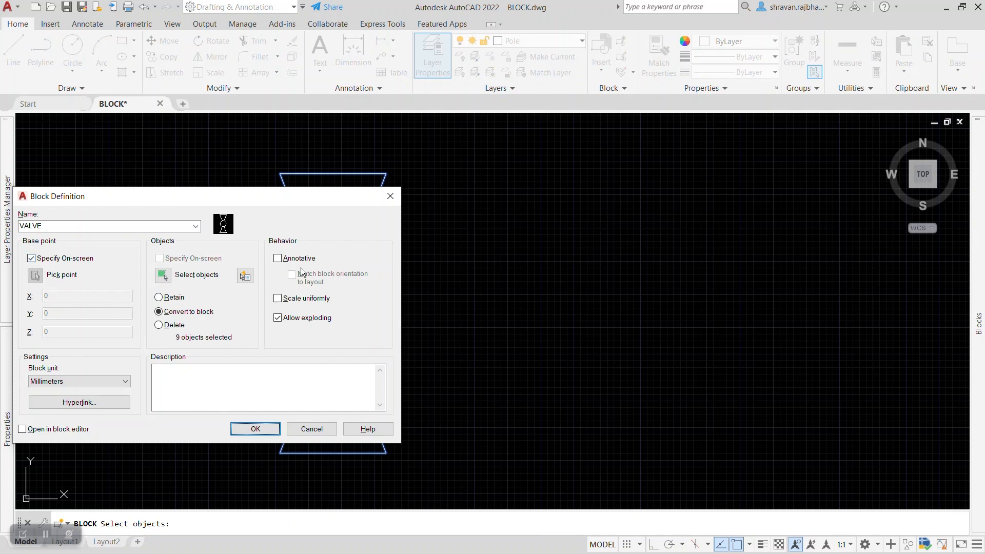
Pick the circle's center as base point and create the VALVE block with uniform scaling, redefining the existing definition.
left_click(32, 258)
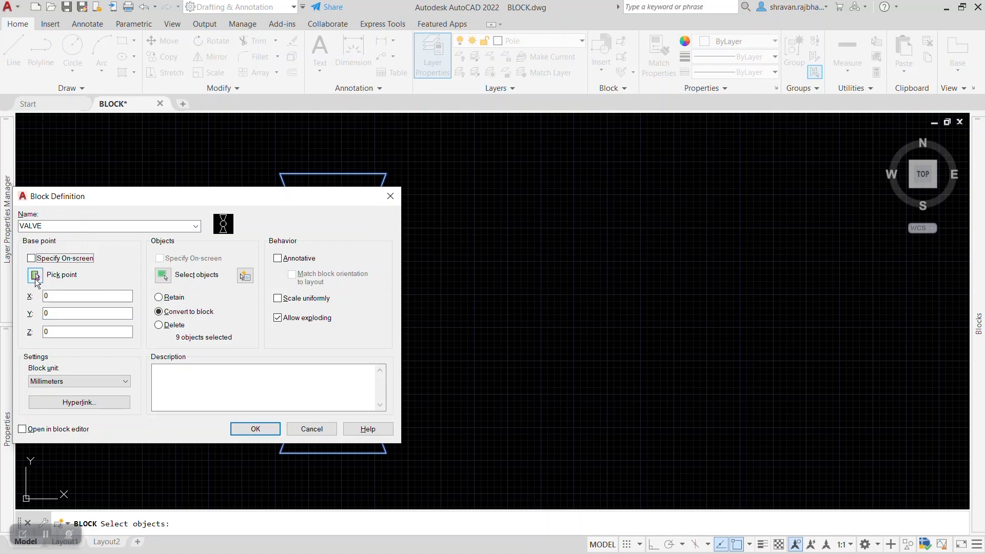
left_click(35, 276)
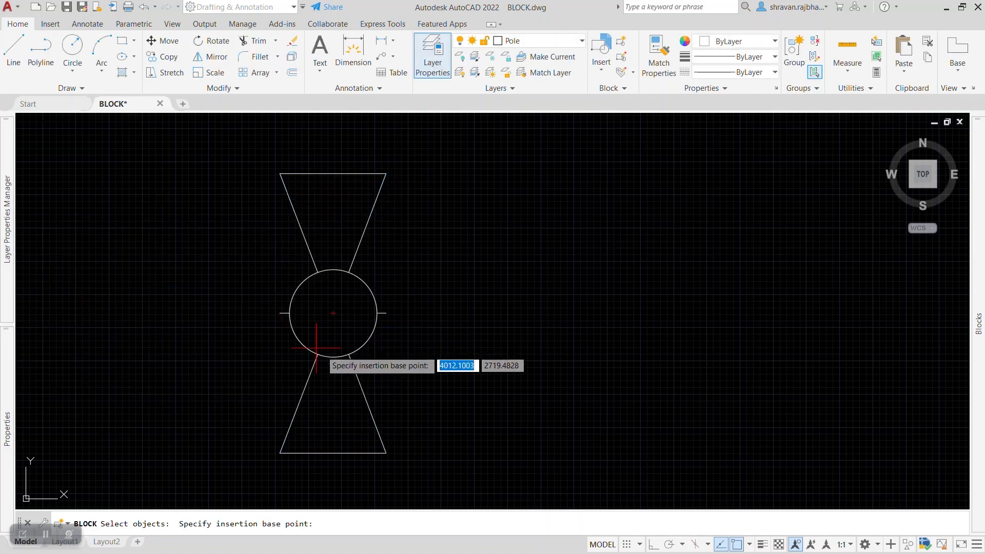
left_click(333, 313)
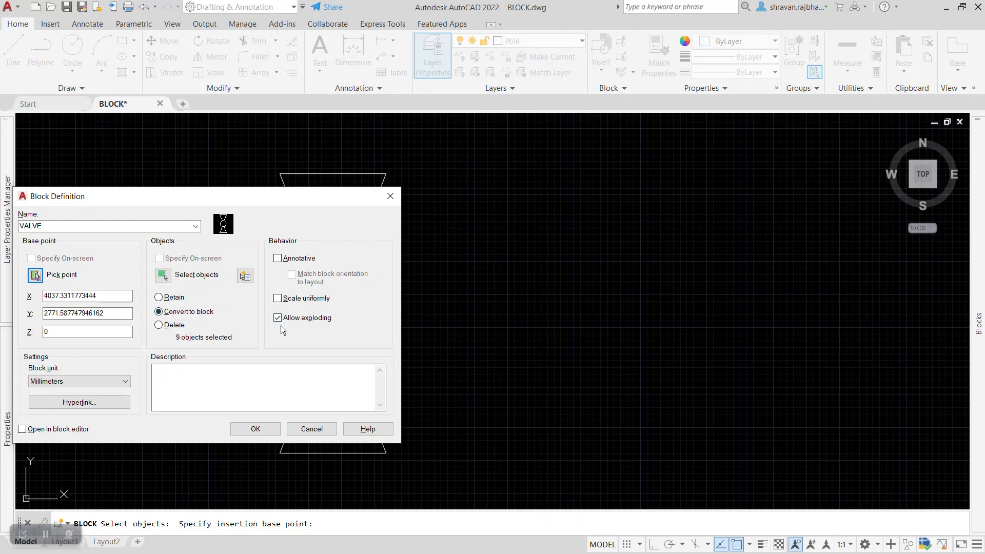
left_click(278, 299)
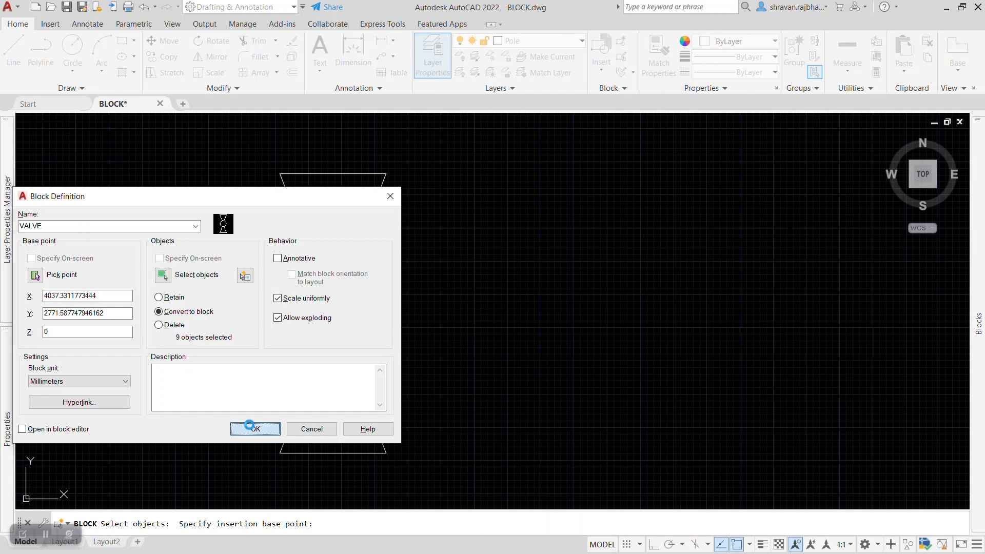
left_click(251, 429)
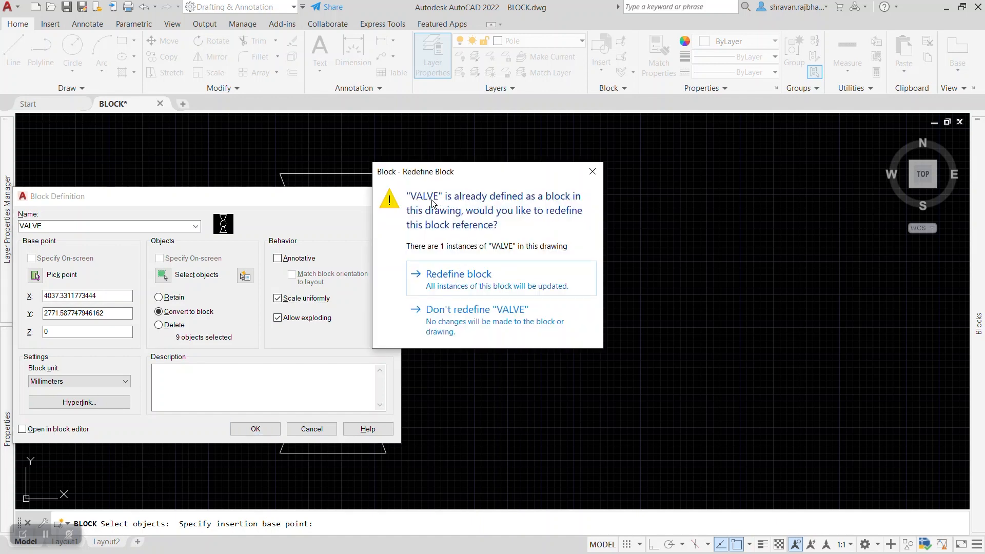
left_click(462, 280)
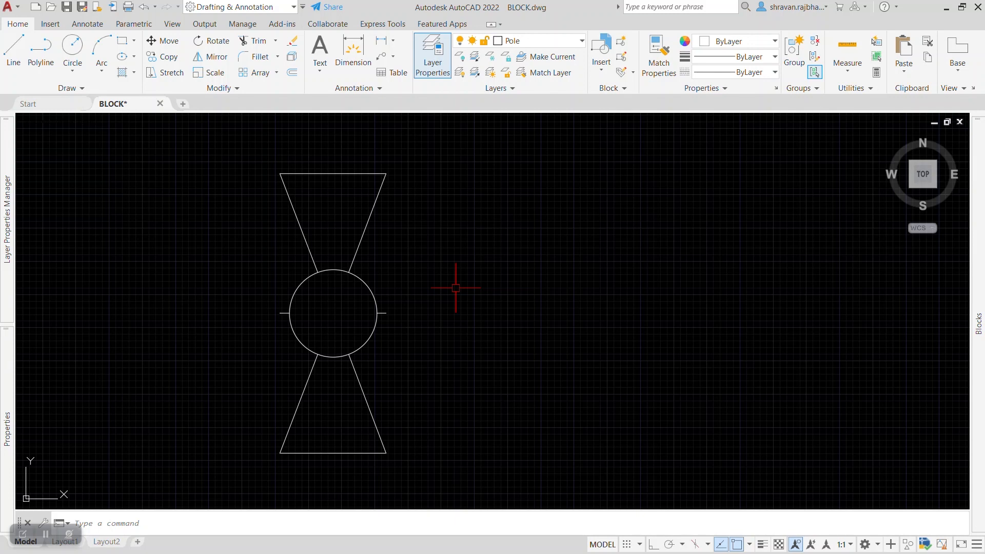
Insert further instances of the Valve block from the current drawing, two to the right of the original symbol and one higher up.
type("I")
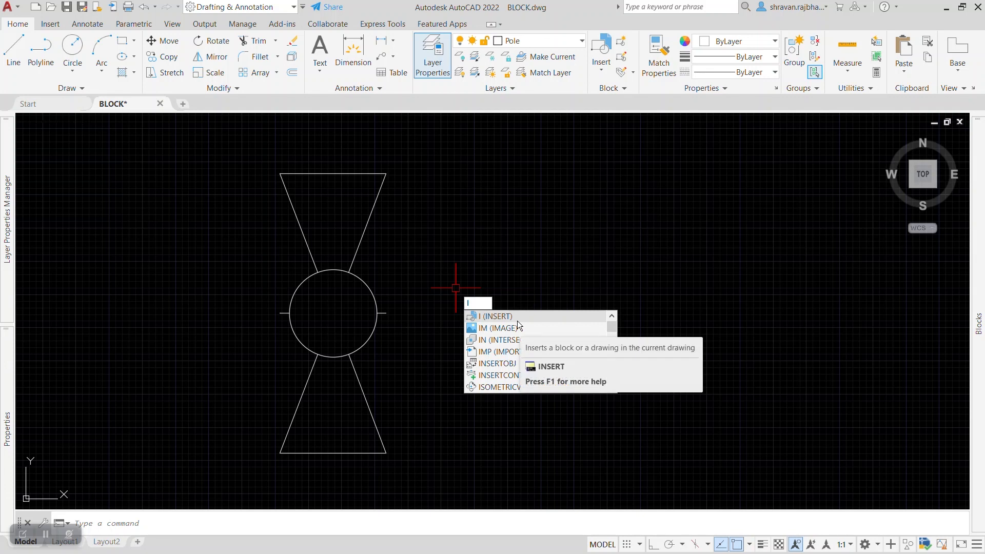
key("Return")
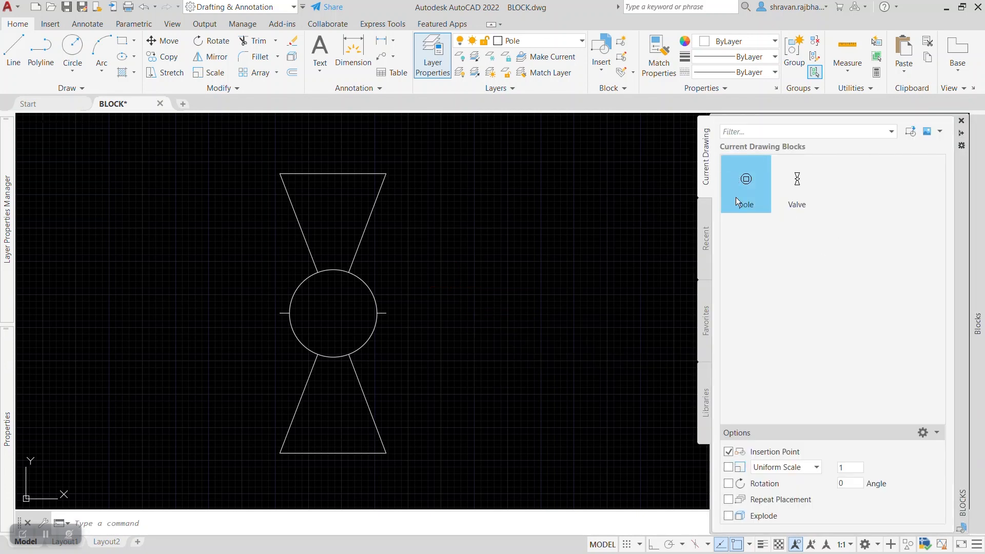
left_click(794, 189)
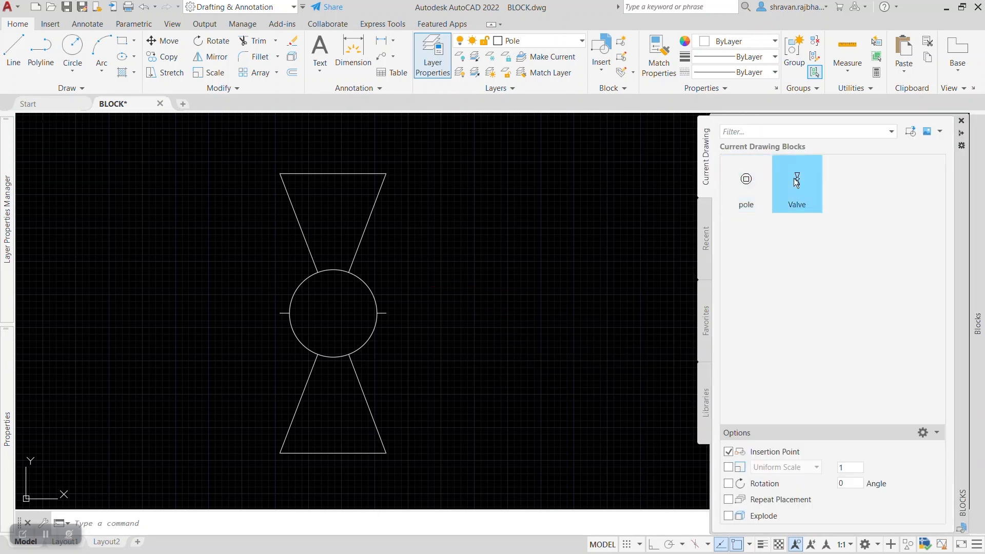
left_click(504, 303)
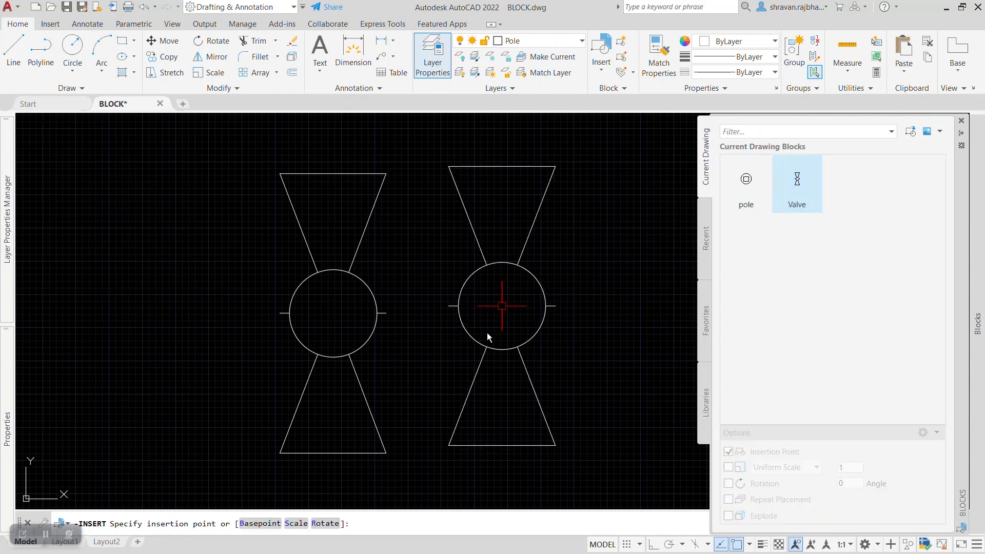
scroll(348, 344, "down", 2)
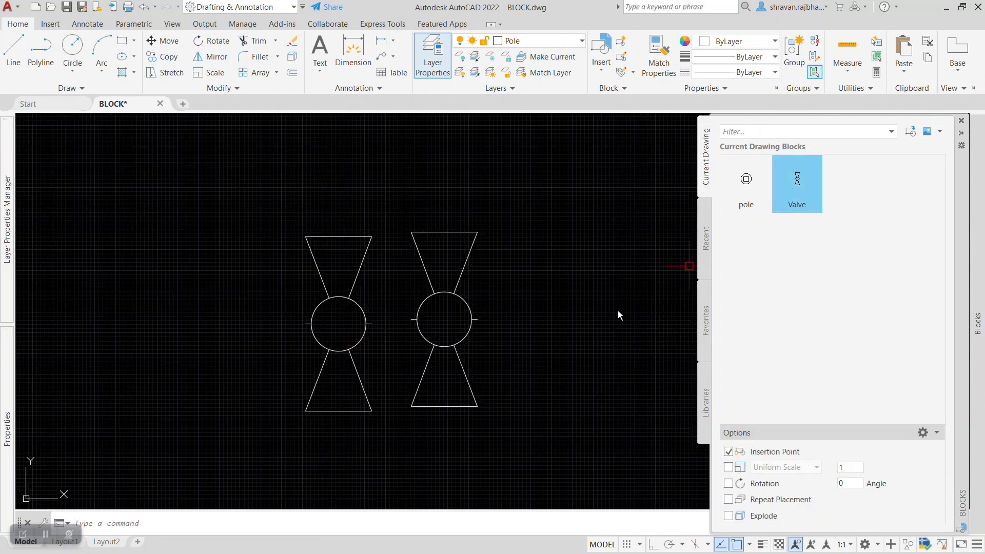
left_click(605, 320)
scroll(239, 359, "down", 2)
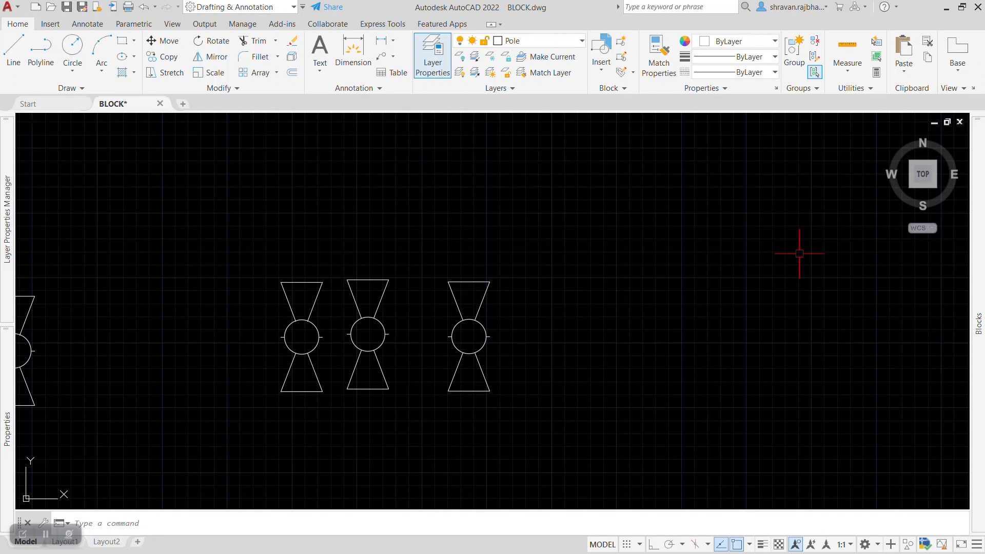
mouse_move(974, 215)
left_click_drag(821, 176, 579, 194)
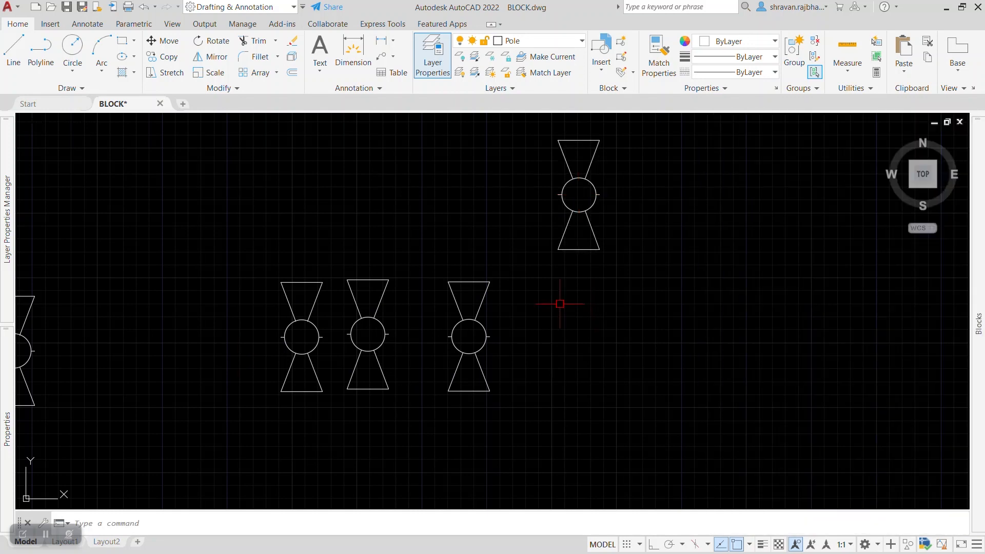
Scale up the uppermost valve instance about its circle's center to roughly twice its size.
scroll(519, 310, "down", 2)
scroll(593, 246, "up", 2)
type("S")
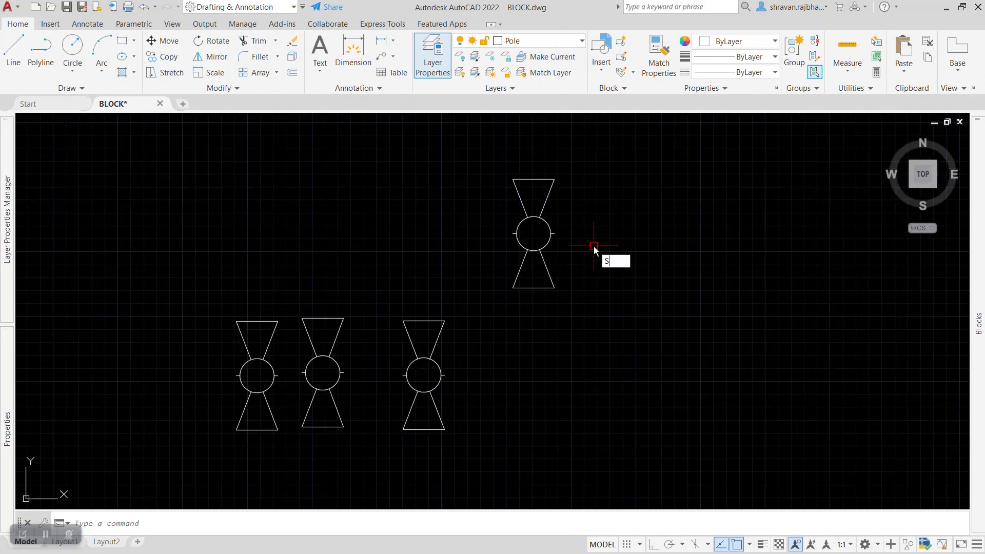
type("C")
key("Return")
left_click(550, 244)
key("Return")
left_click(534, 234)
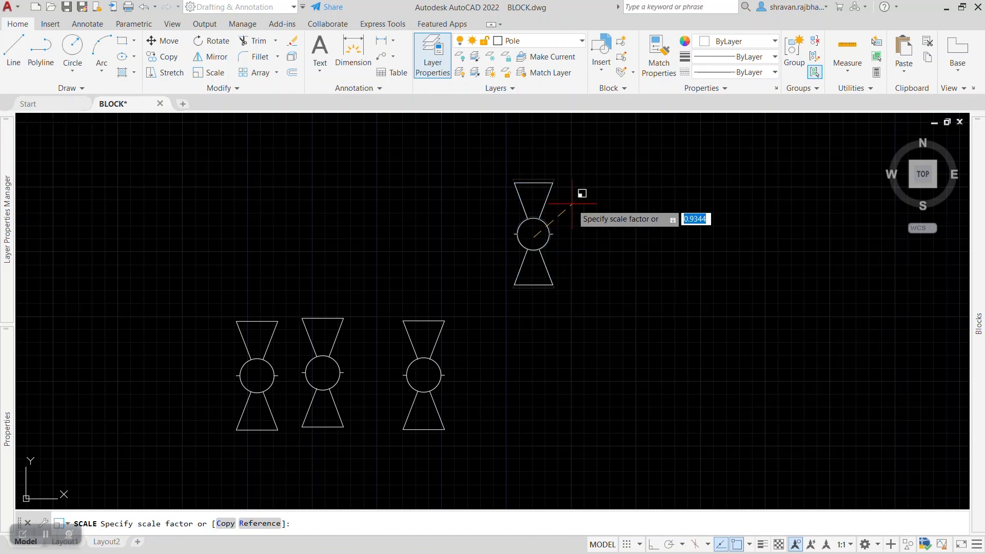
left_click(635, 198)
scroll(464, 335, "down", 3)
scroll(465, 335, "up", 1)
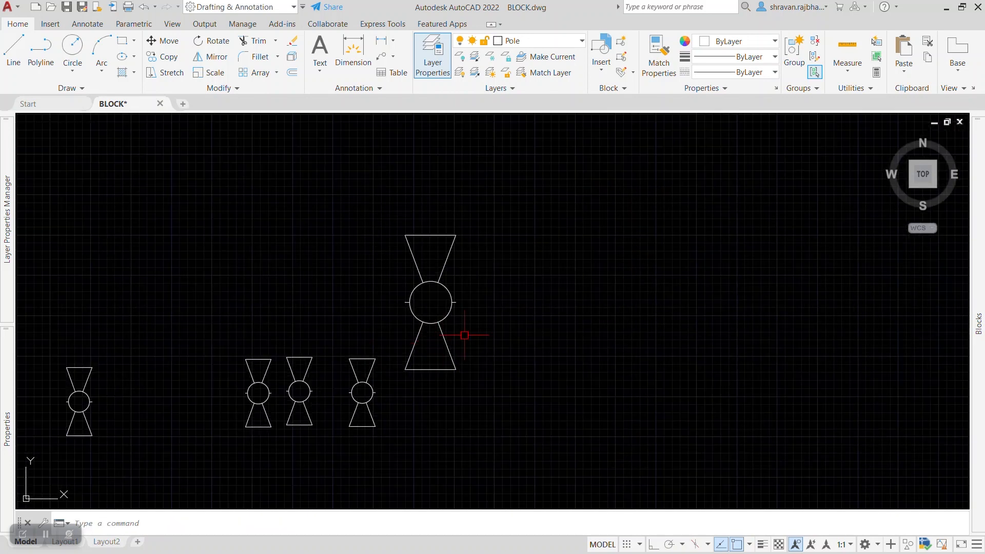
Explode the enlarged valve instance into separate objects and delete its upper right slanted line.
type("EX")
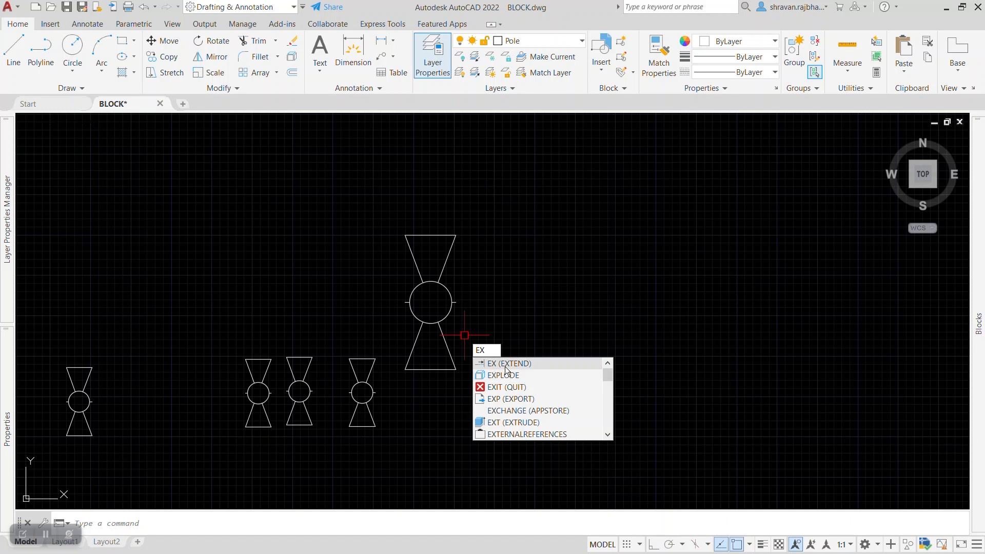
left_click(506, 375)
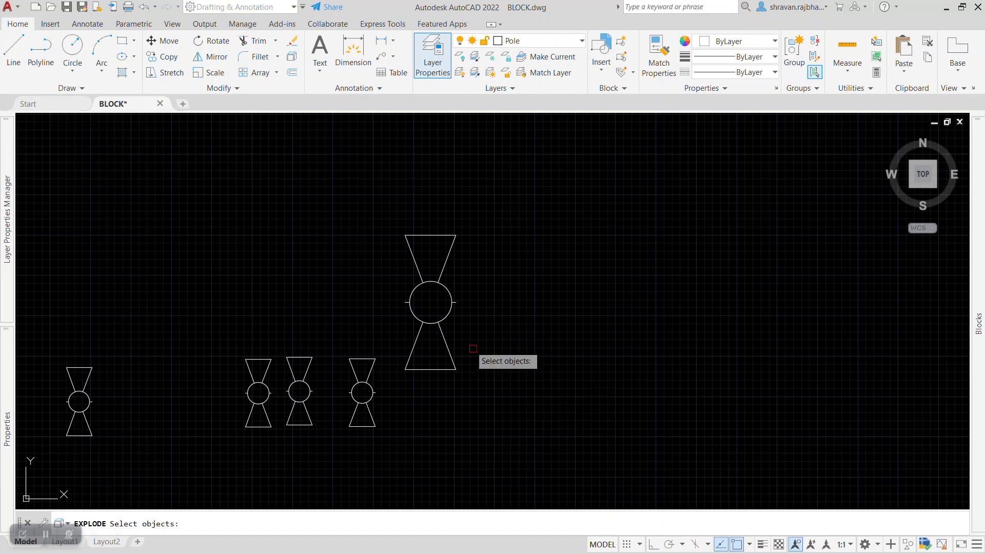
left_click(451, 305)
key("Return")
left_click(448, 256)
key("Delete")
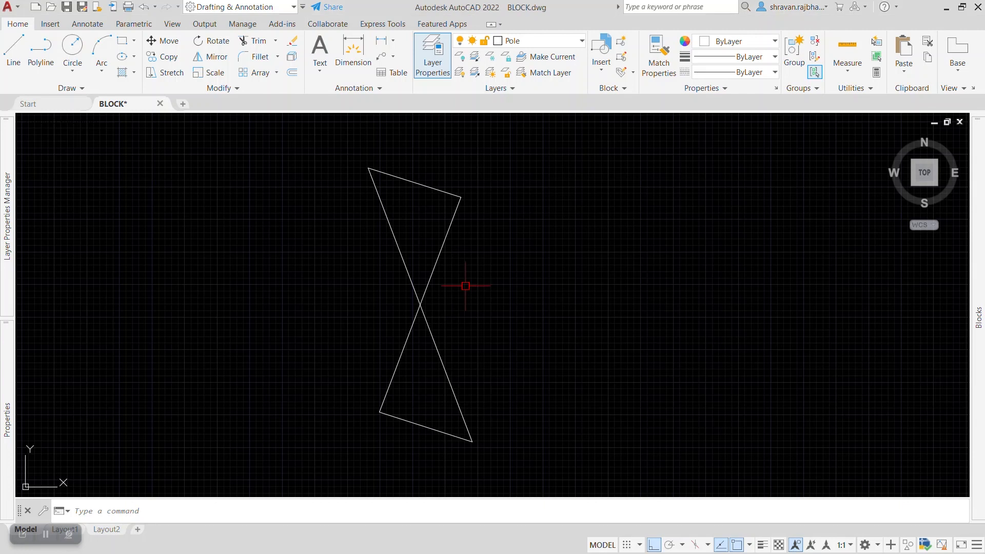
Select individual lines of the crossed gate symbol to check that they are separate objects, and clear the selection.
scroll(432, 298, "down", 2)
left_click(432, 289)
key("Escape")
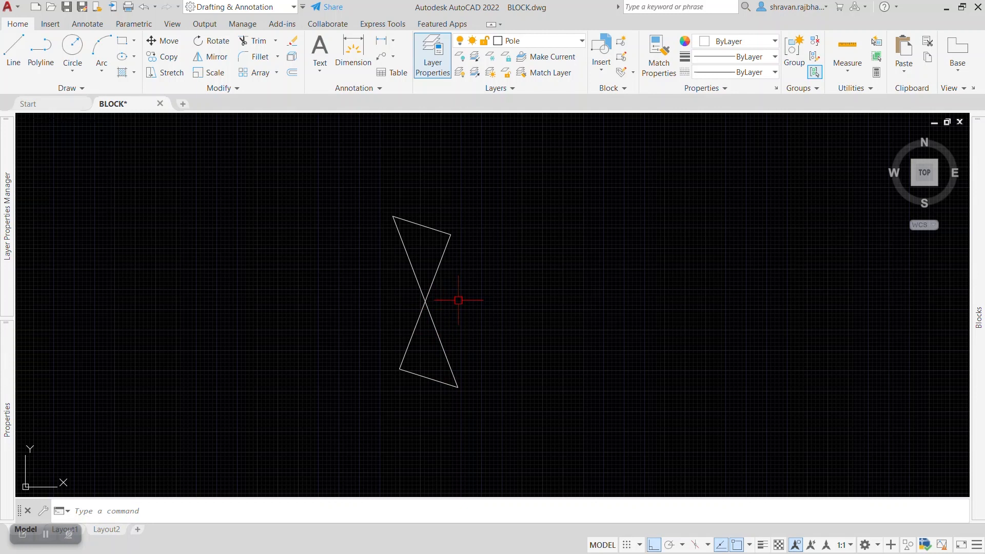
left_click(438, 266)
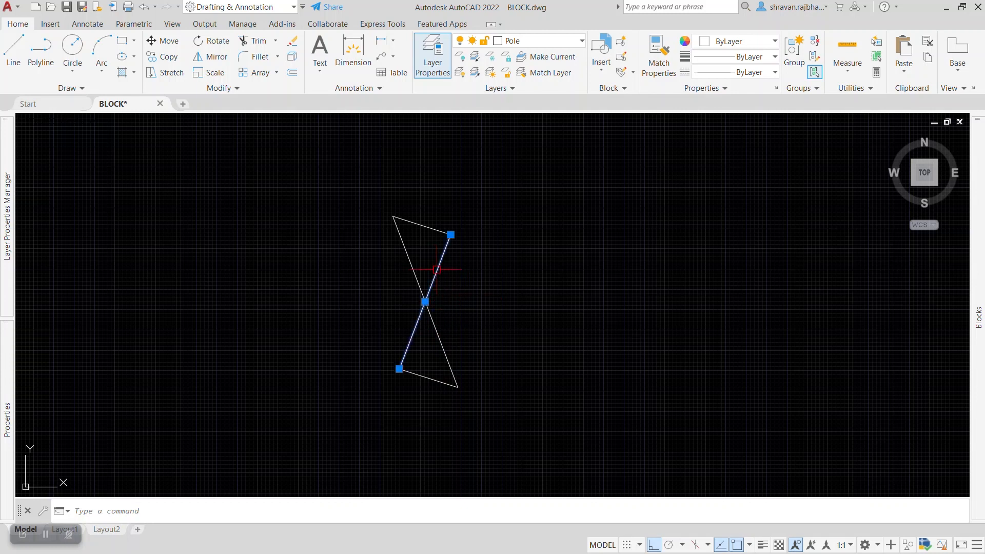
left_click(425, 227)
key("Escape")
Start a block definition named DYN_GATE and select all four lines of the gate symbol as its objects.
left_click(90, 510)
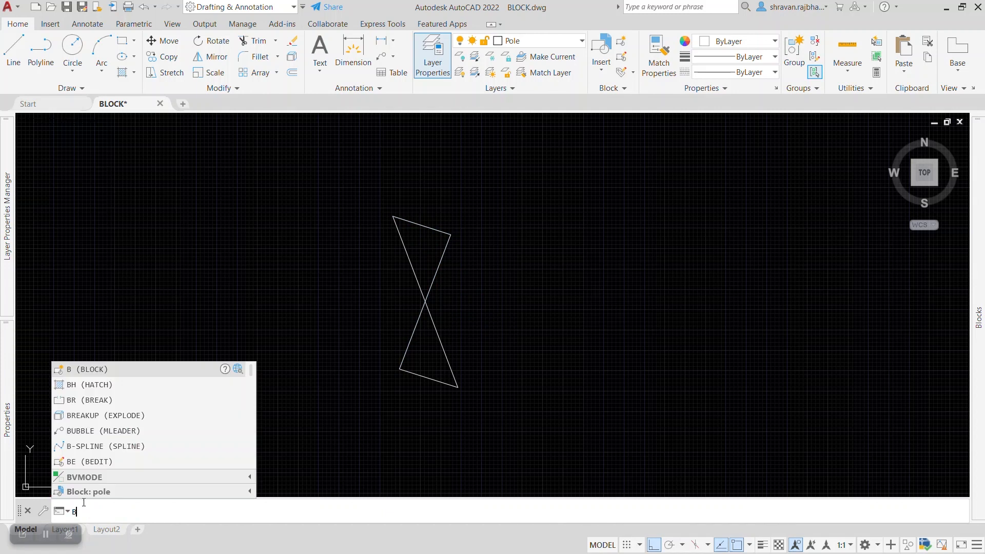
key("space")
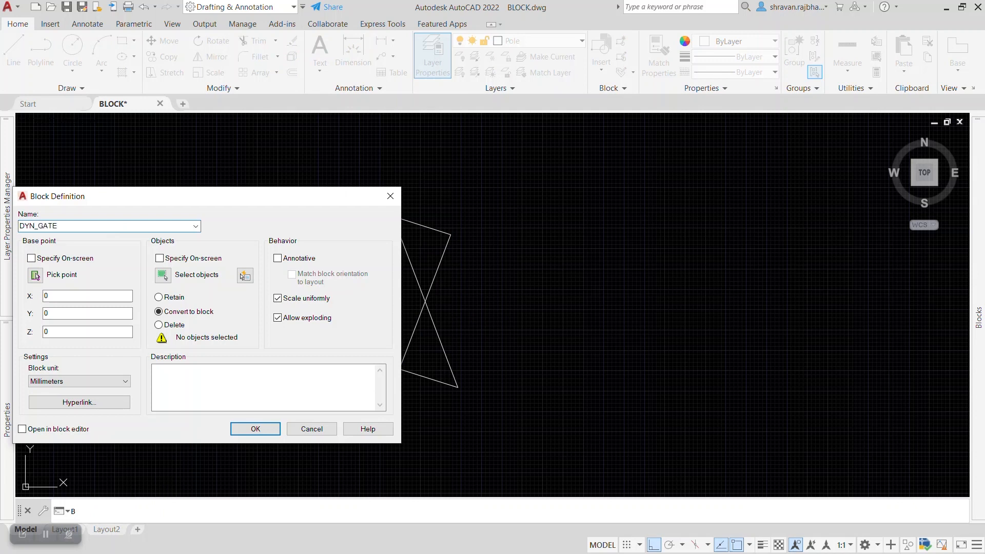
left_click(162, 277)
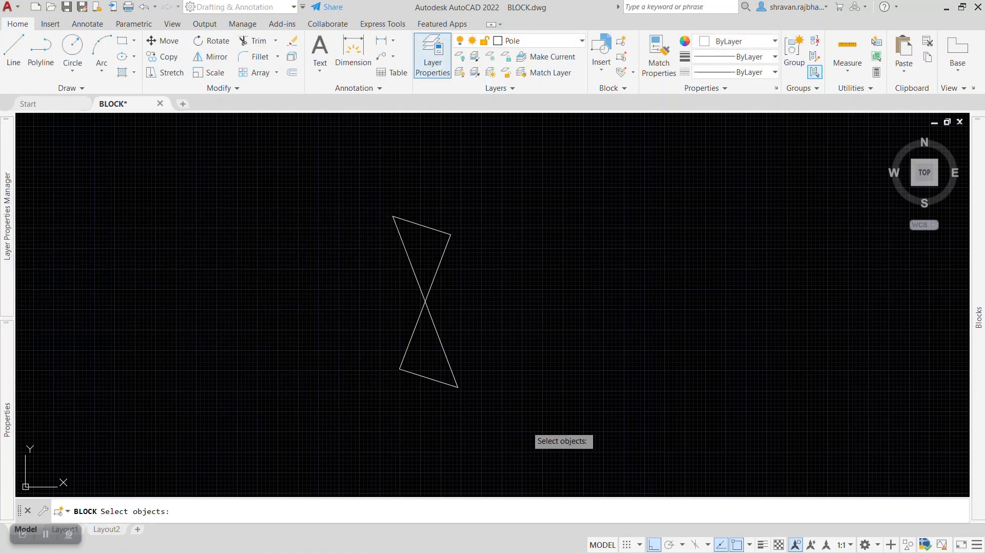
left_click(527, 426)
left_click(277, 172)
key("Return")
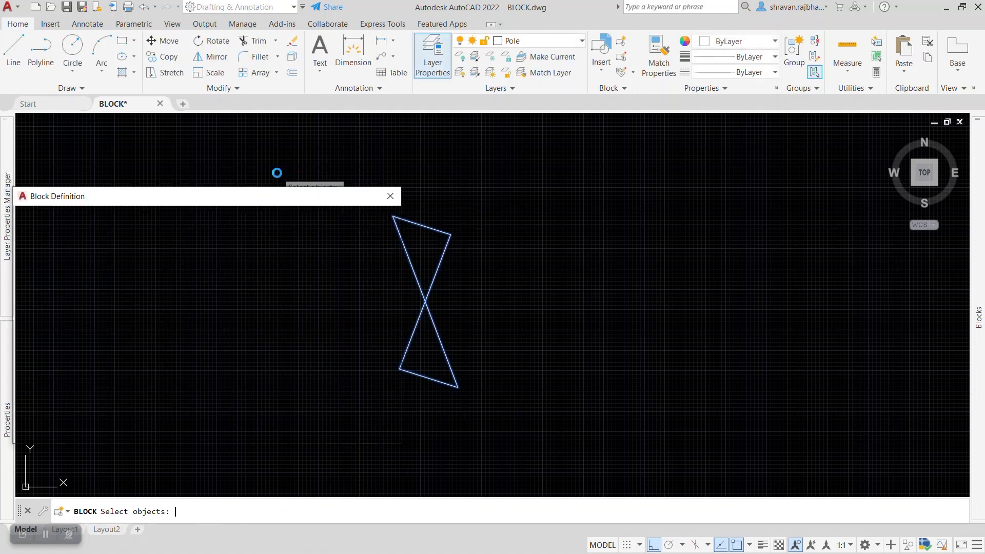
Pick the crossing point of the two diagonals as base point and create the DYN_GATE block with uniform scaling and exploding allowed.
left_click(34, 277)
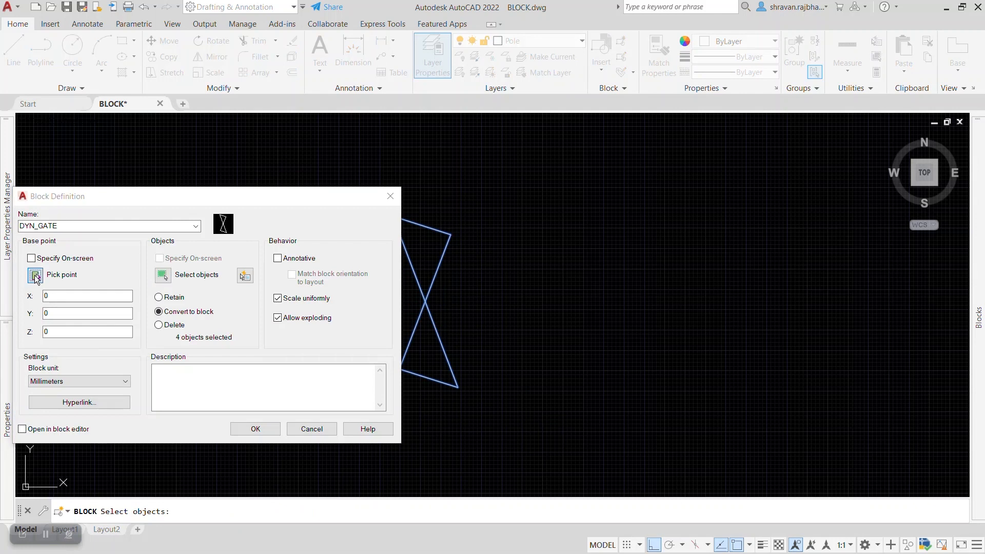
left_click(424, 301)
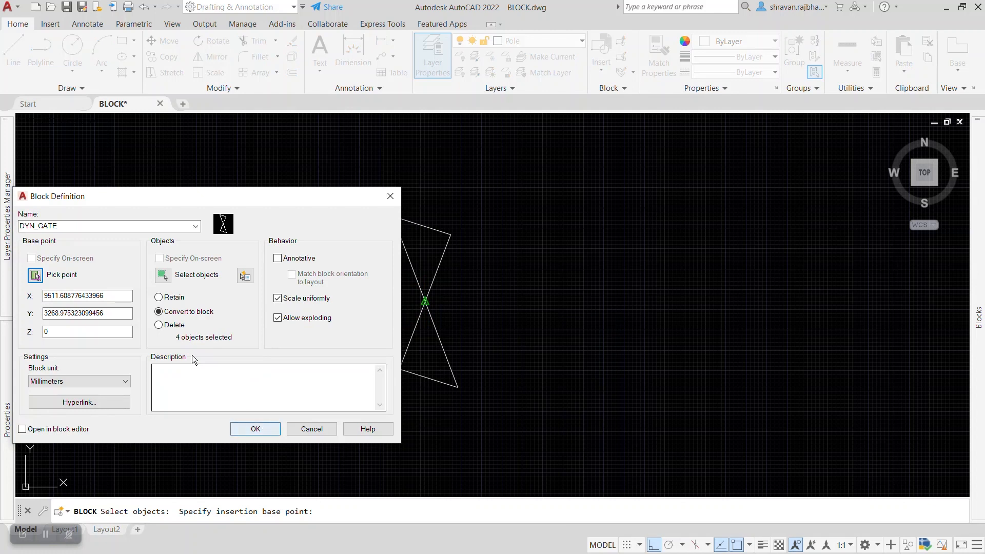
left_click(255, 430)
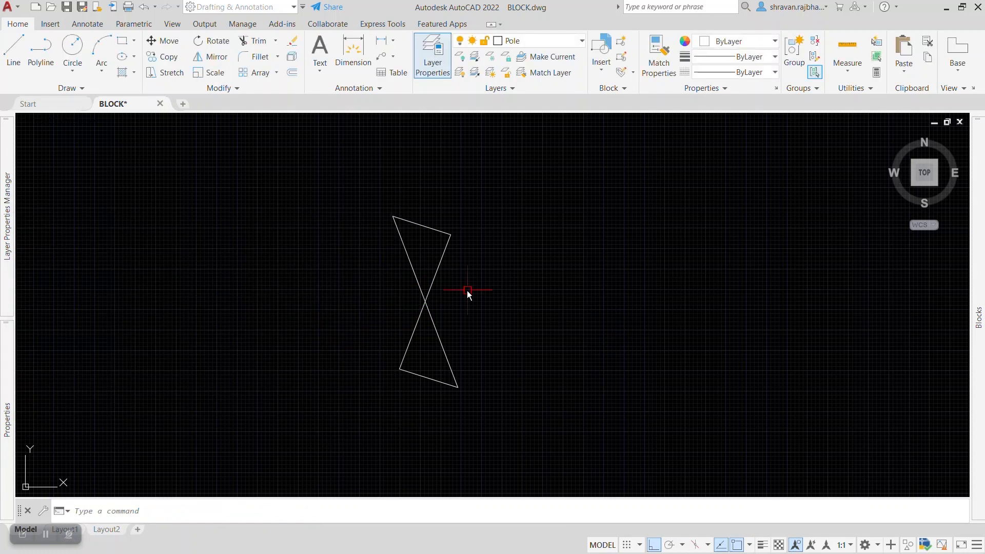
Open the DYN_GATE block definition in the Block Editor.
type("BE")
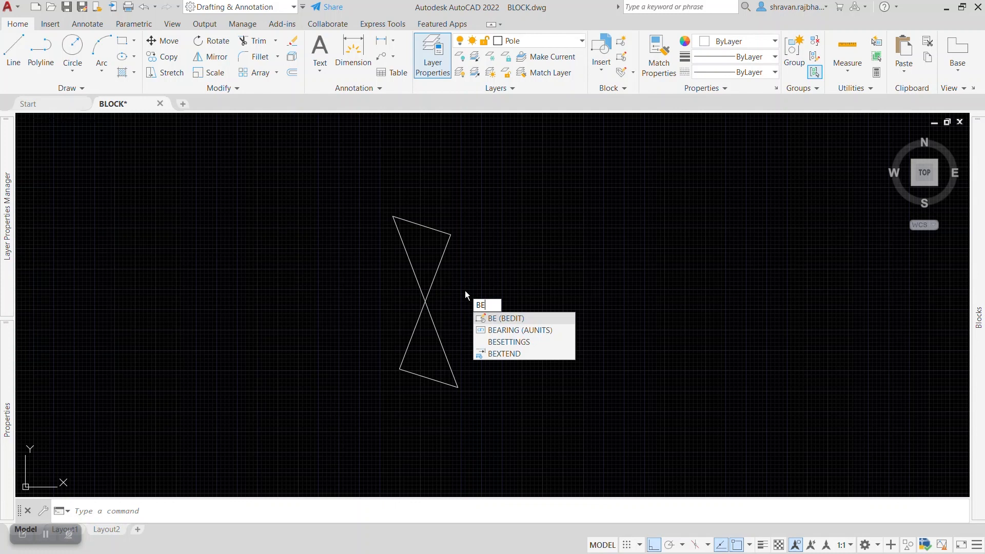
key("Return")
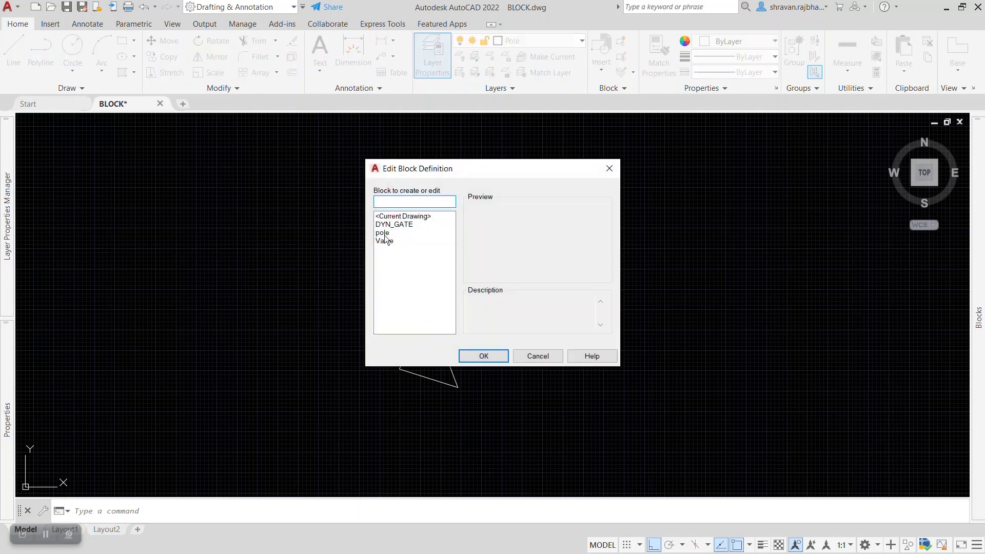
left_click(401, 226)
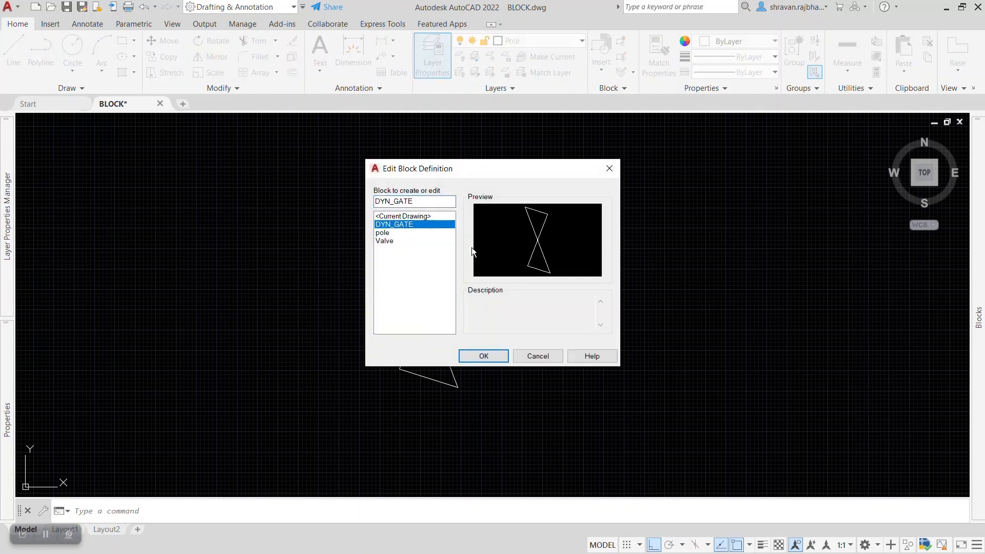
left_click(485, 356)
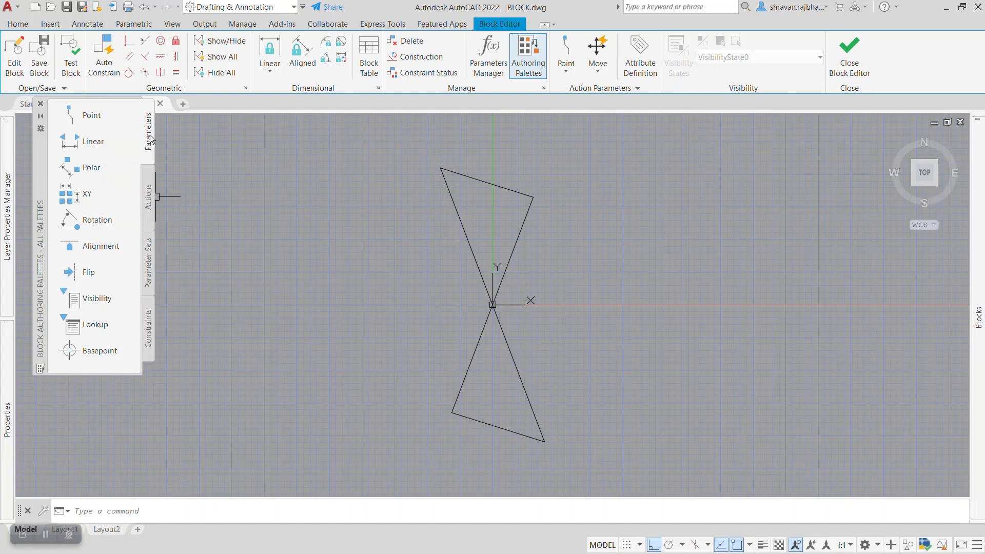
left_click(78, 143)
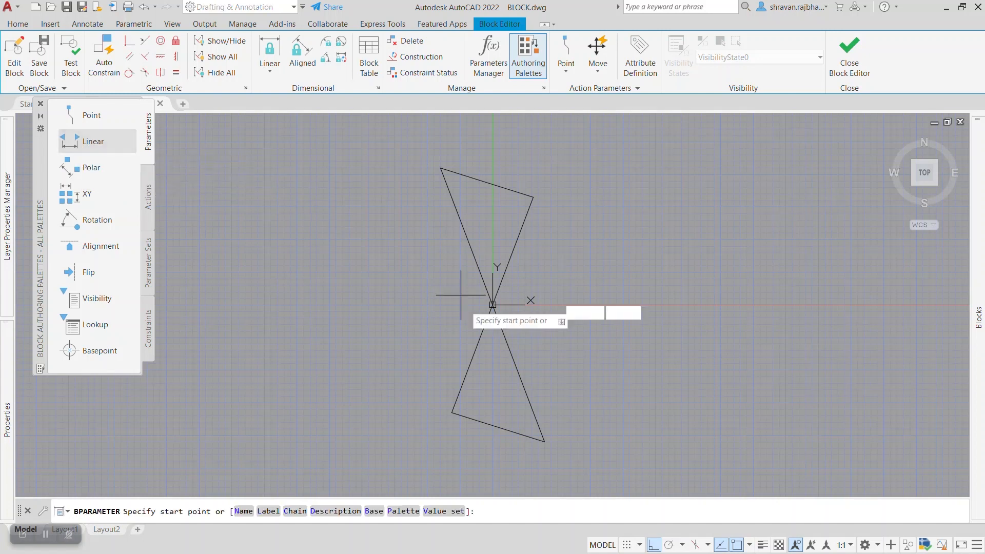
left_click(493, 305)
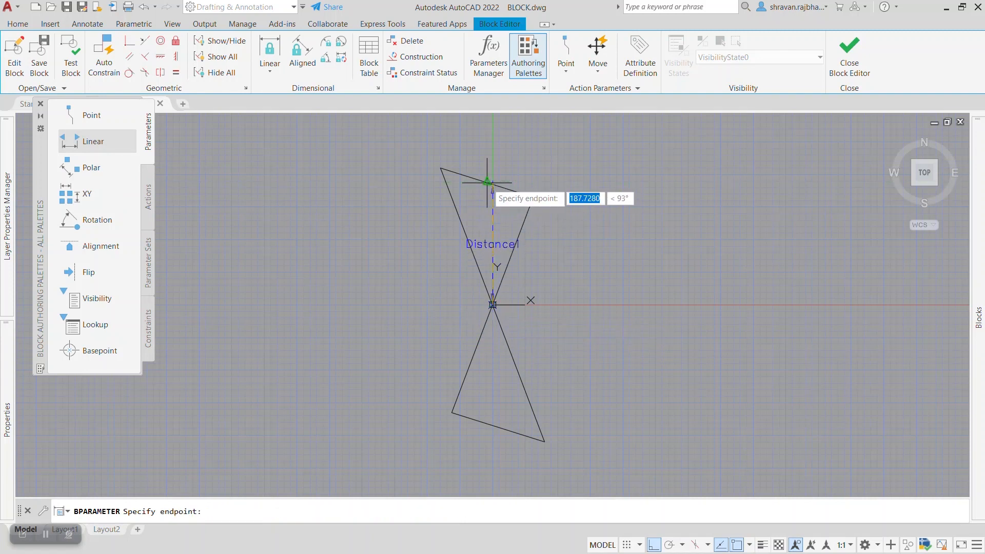
scroll(488, 182, "up", 5)
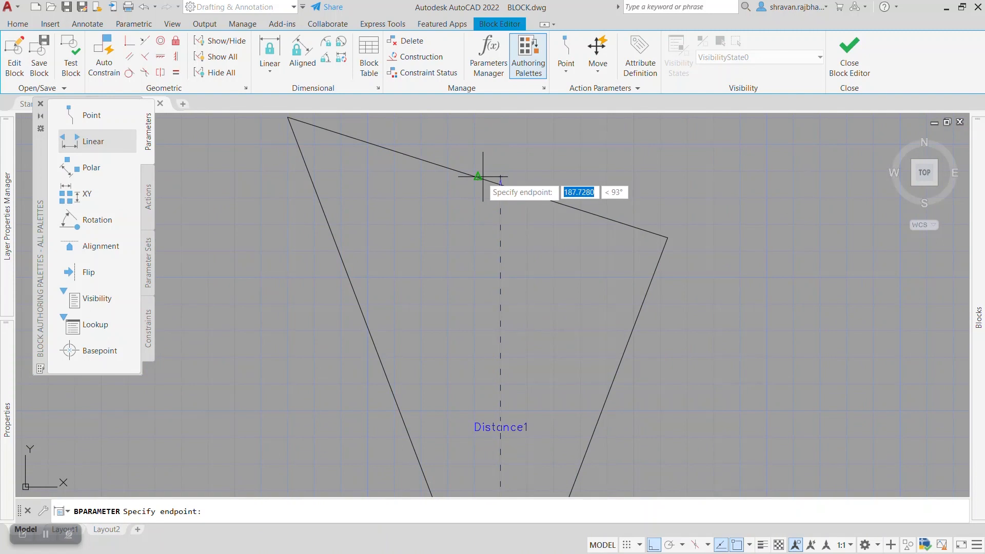
left_click(478, 176)
scroll(480, 177, "down", 4)
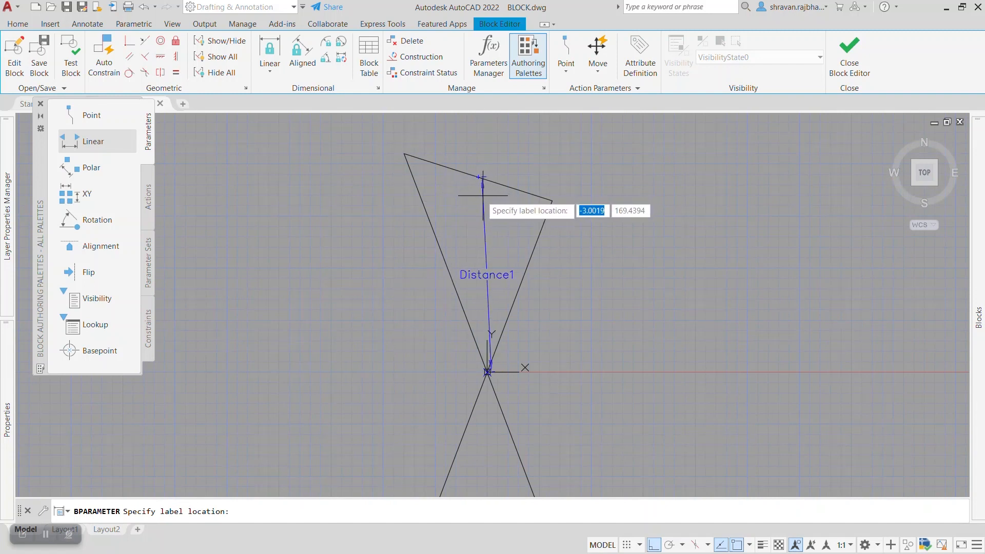
key("Escape")
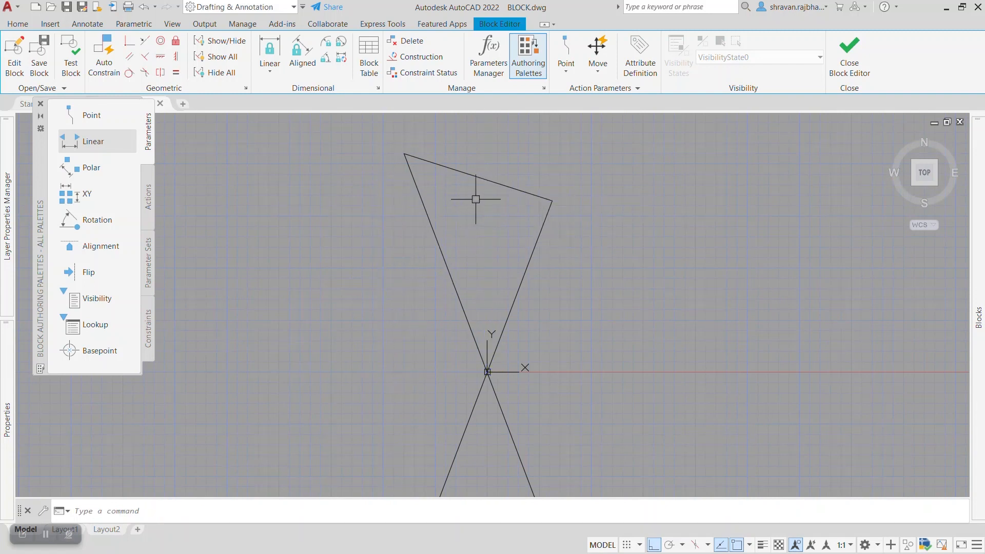
Add a vertical linear parameter from the gate's crossing point straight up to its top edge, placing the label left of the symbol.
left_click(99, 147)
left_click(487, 372)
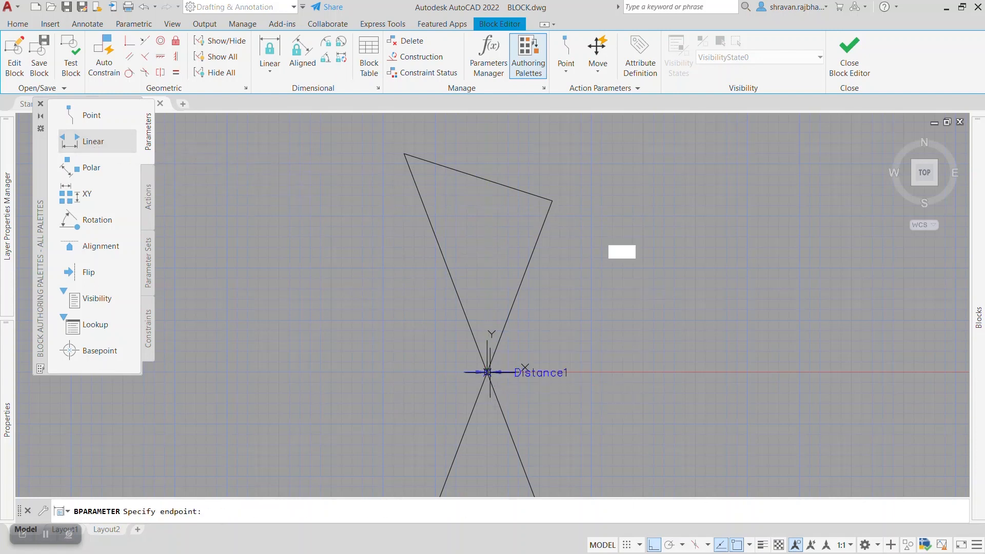
left_click(487, 180)
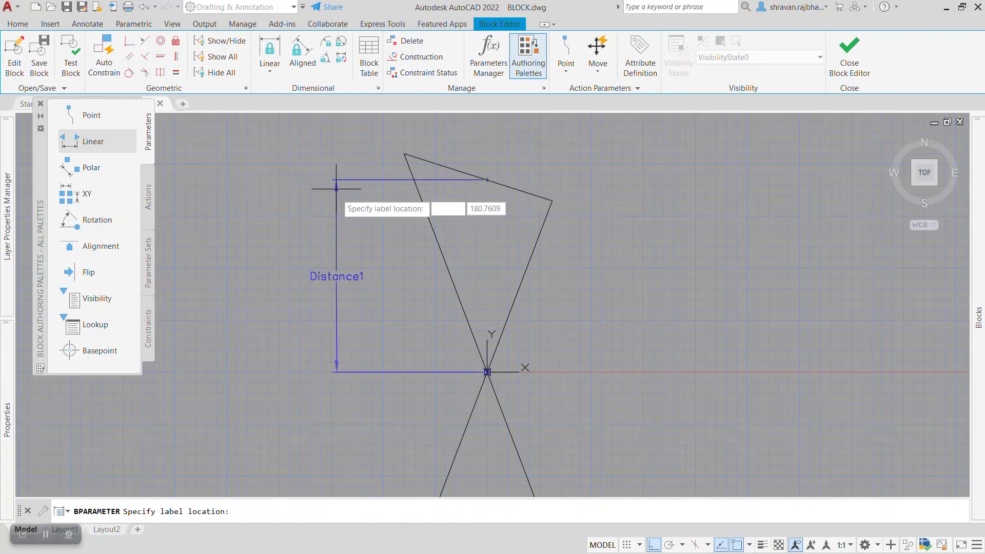
left_click(338, 264)
scroll(436, 222, "down", 2)
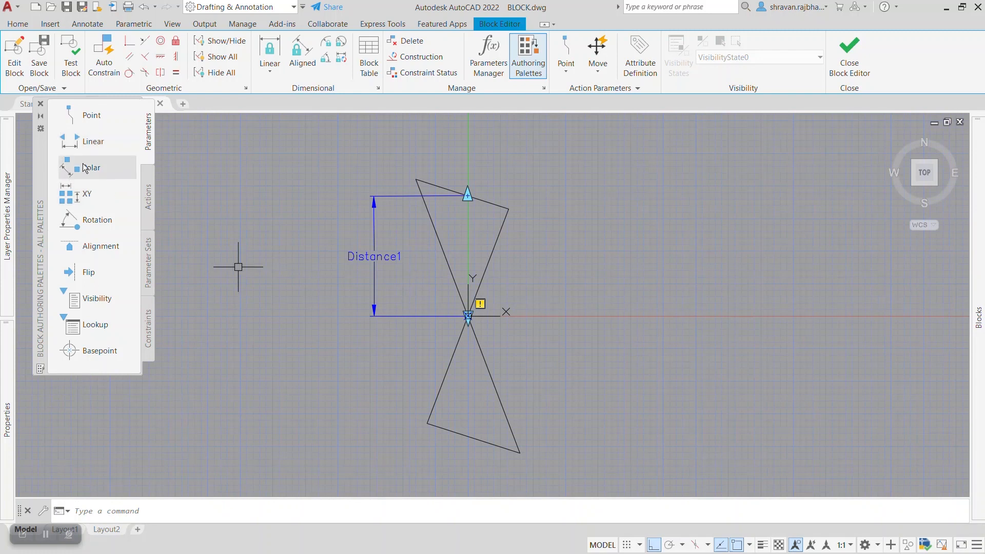
Add a Scale action to the gate's vertical linear parameter, applying it to the whole symbol.
left_click(148, 202)
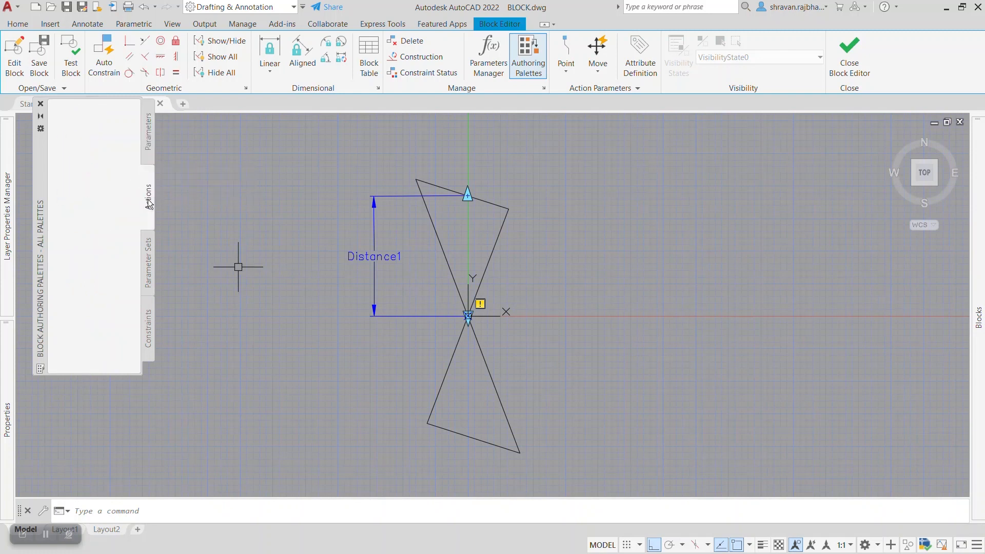
left_click(93, 141)
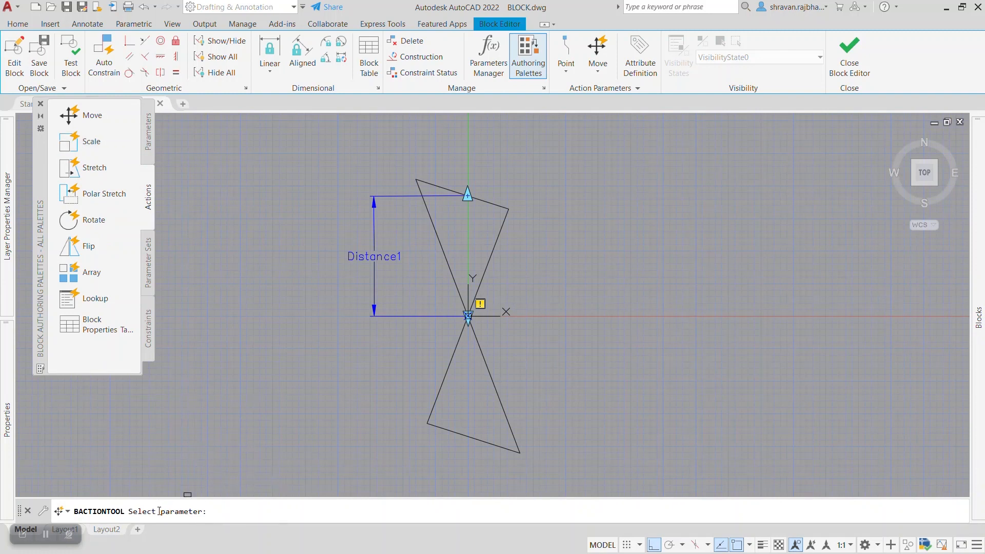
left_click(368, 255)
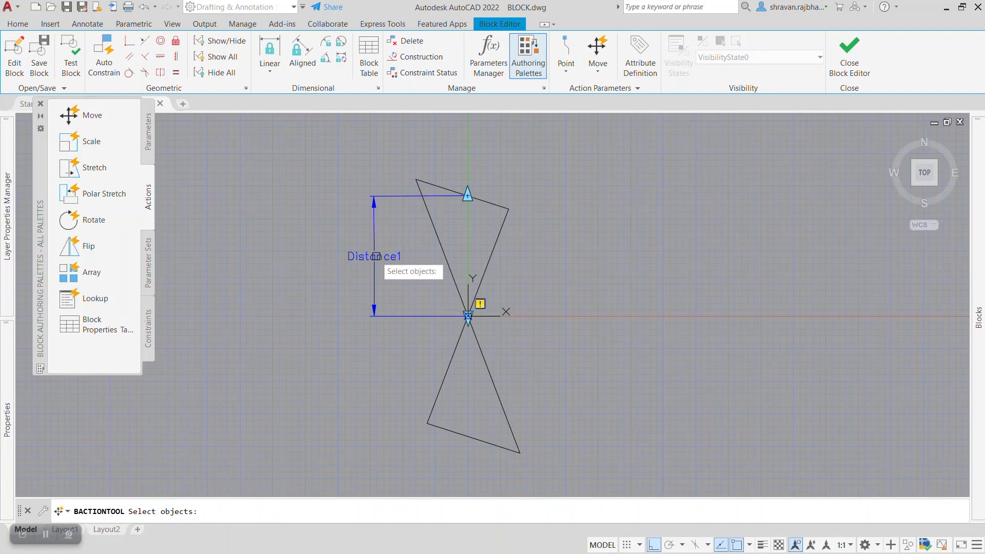
left_click(552, 457)
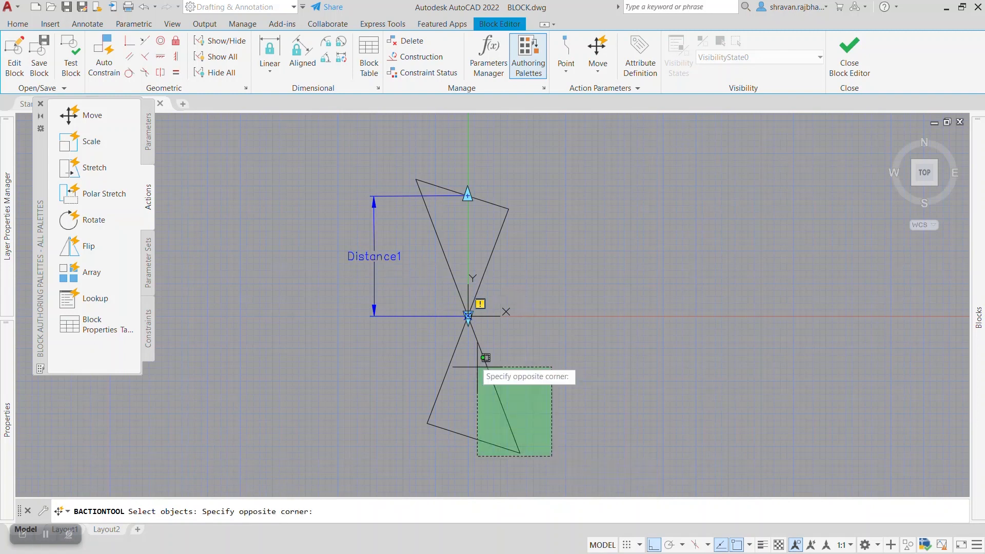
left_click(401, 161)
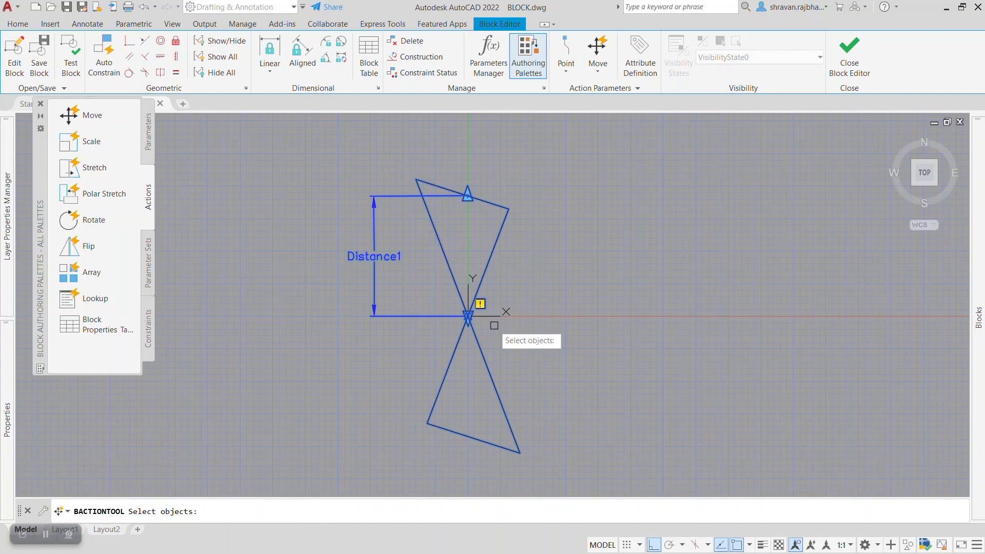
key("Return")
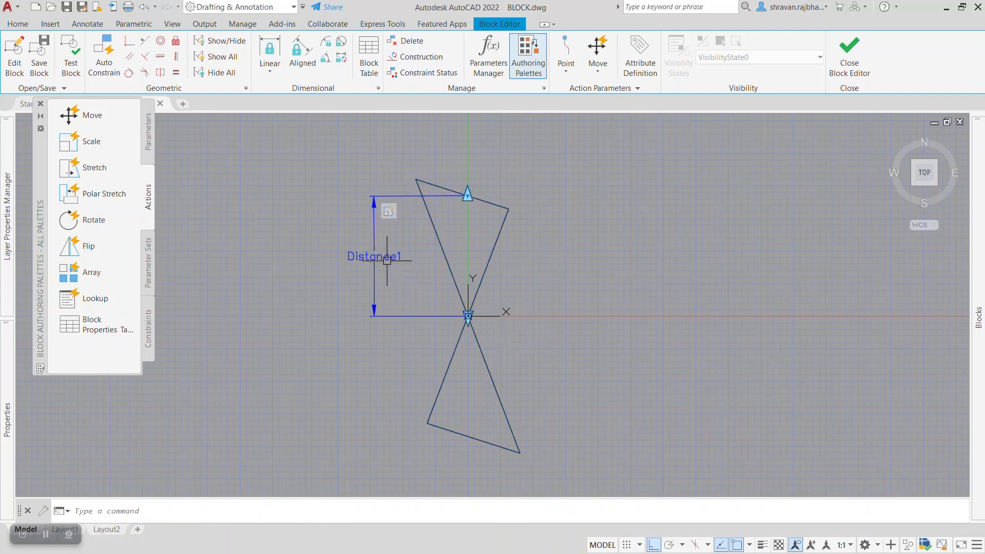
Open DYN_GATE in a test block window, insert another copy beside the original, and select it to show its grips.
left_click(72, 68)
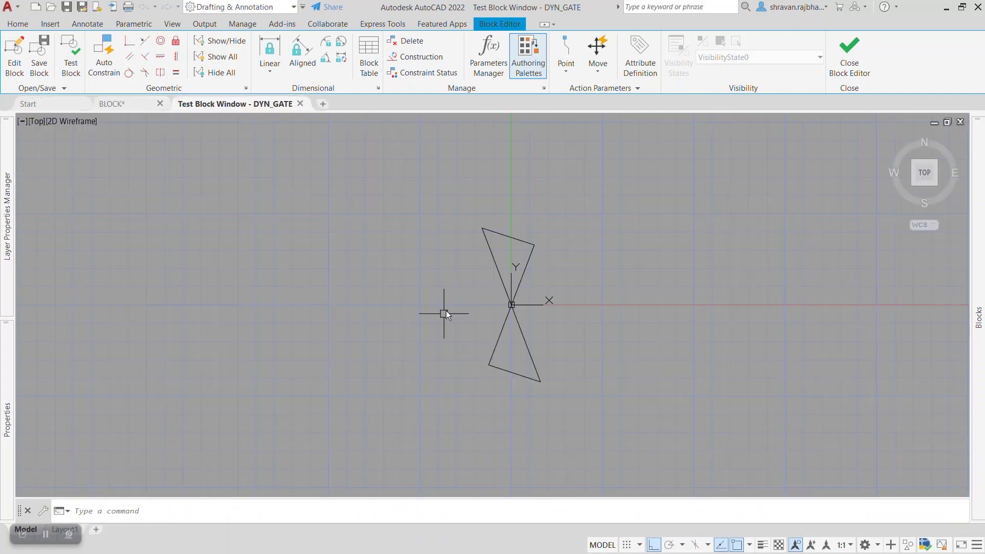
scroll(307, 284, "down", 2)
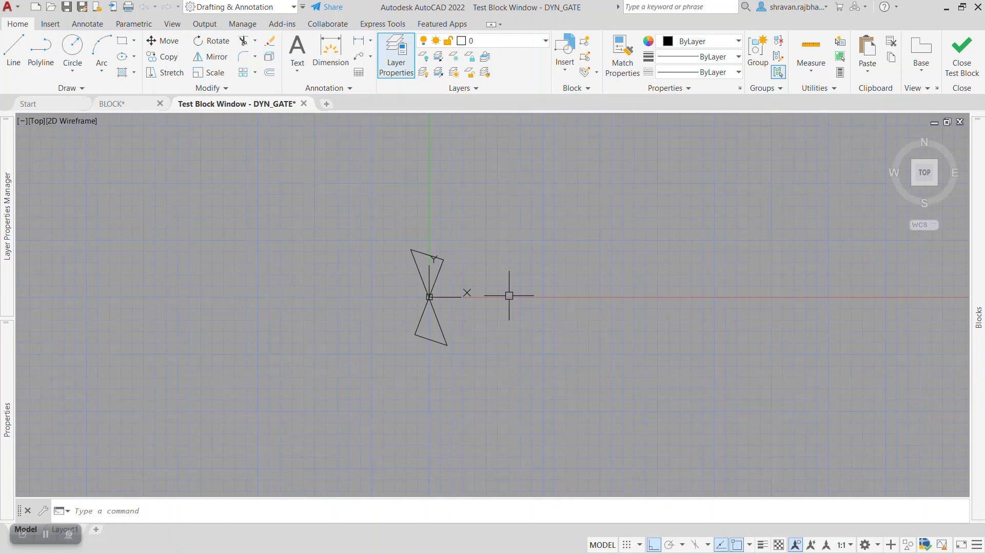
type("i")
key("Return")
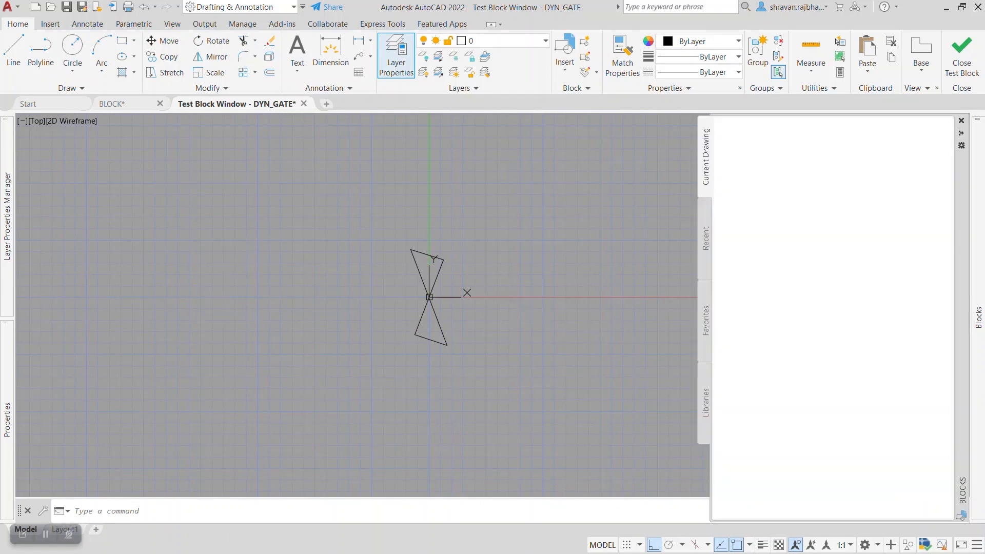
left_click(740, 202)
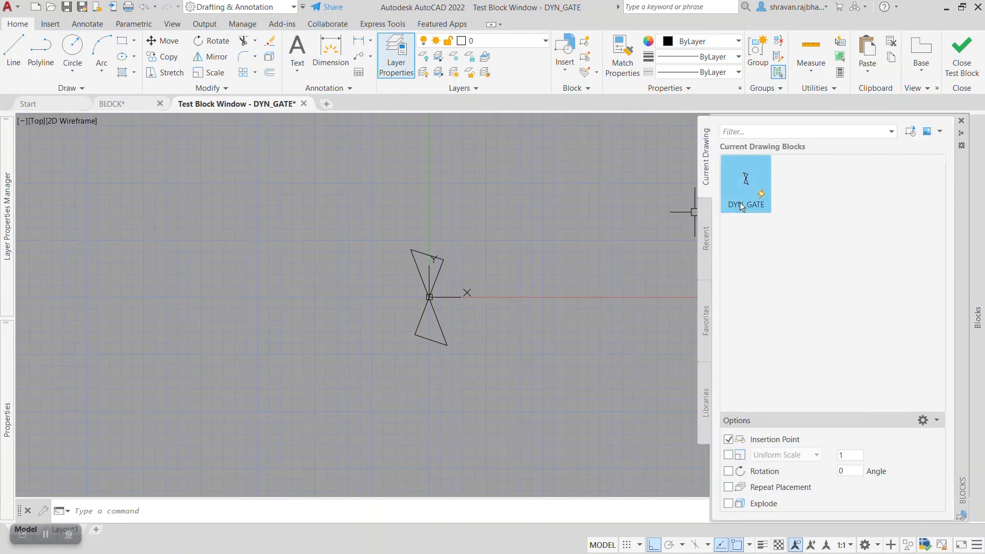
left_click(526, 258)
left_click(528, 221)
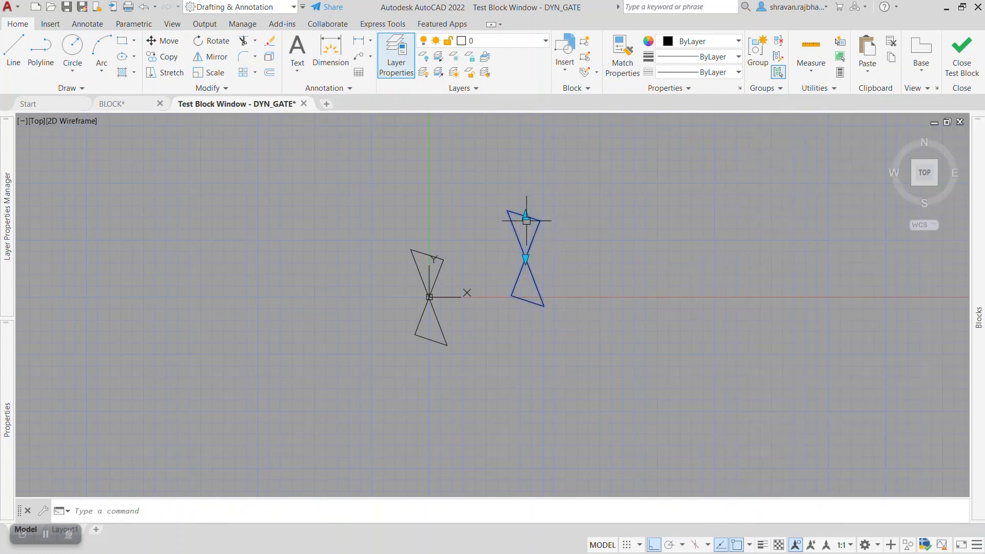
Test the scaling by stretching the inserted gate's upper grip straight upward, and close the test block window.
scroll(528, 222, "up", 2)
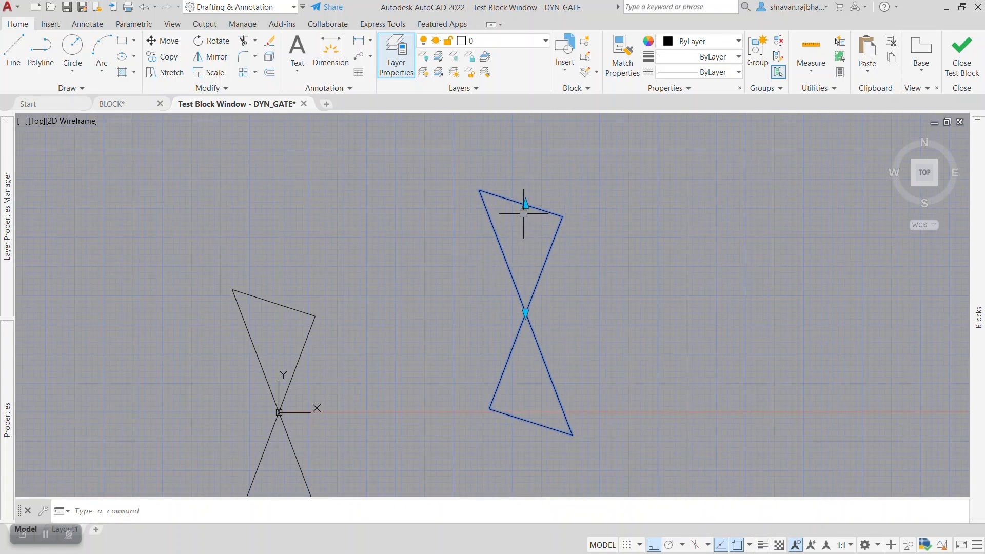
left_click(526, 205)
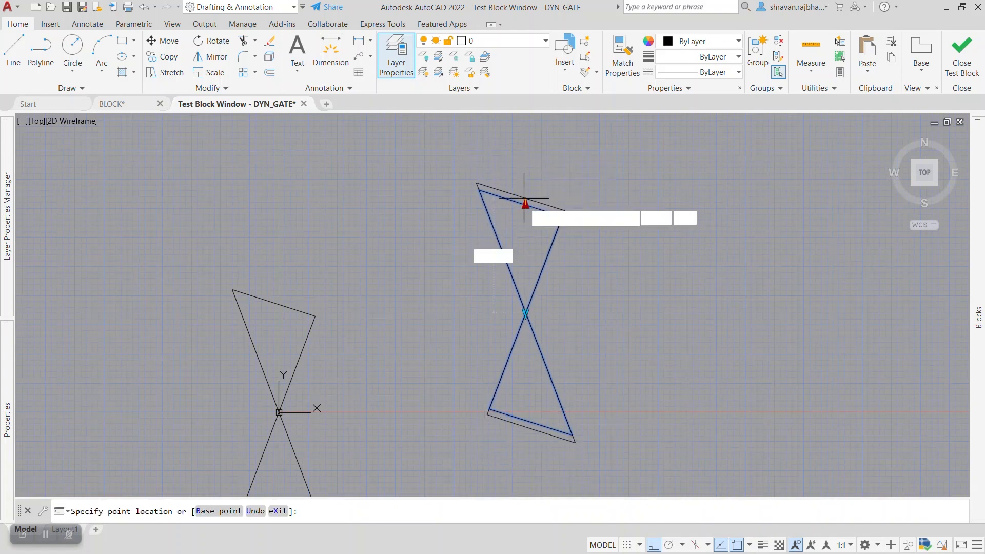
scroll(522, 161, "down", 1)
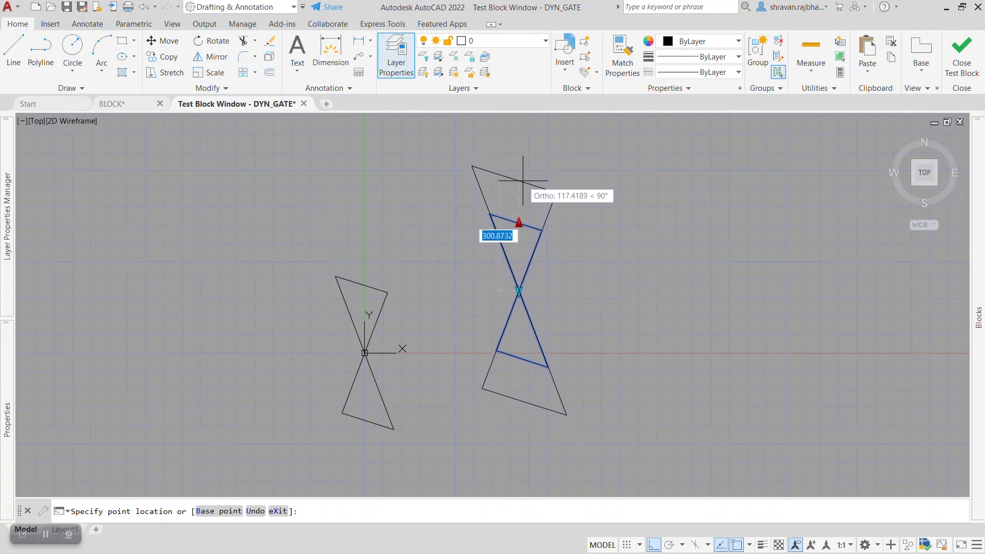
left_click(521, 158)
middle_click_drag(624, 292, 537, 303)
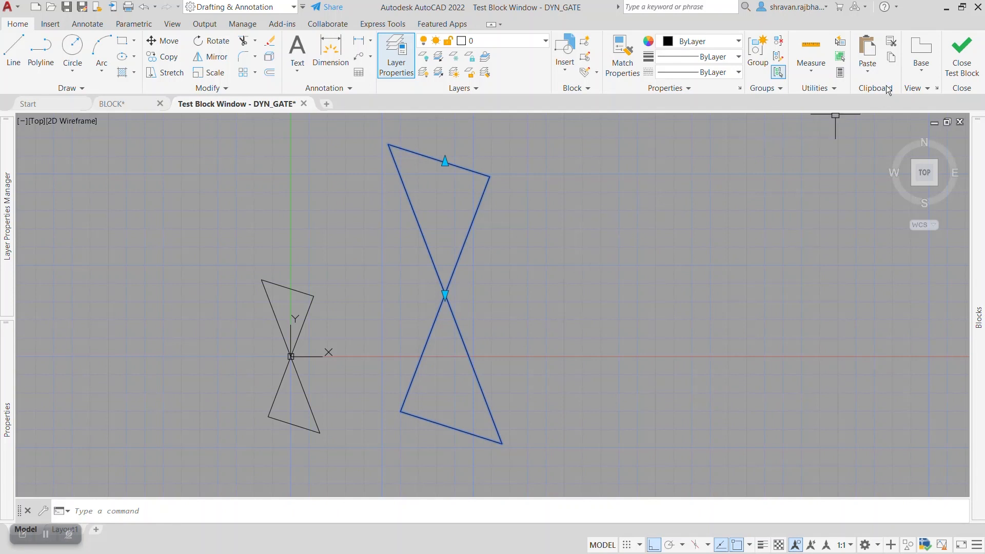
left_click(957, 67)
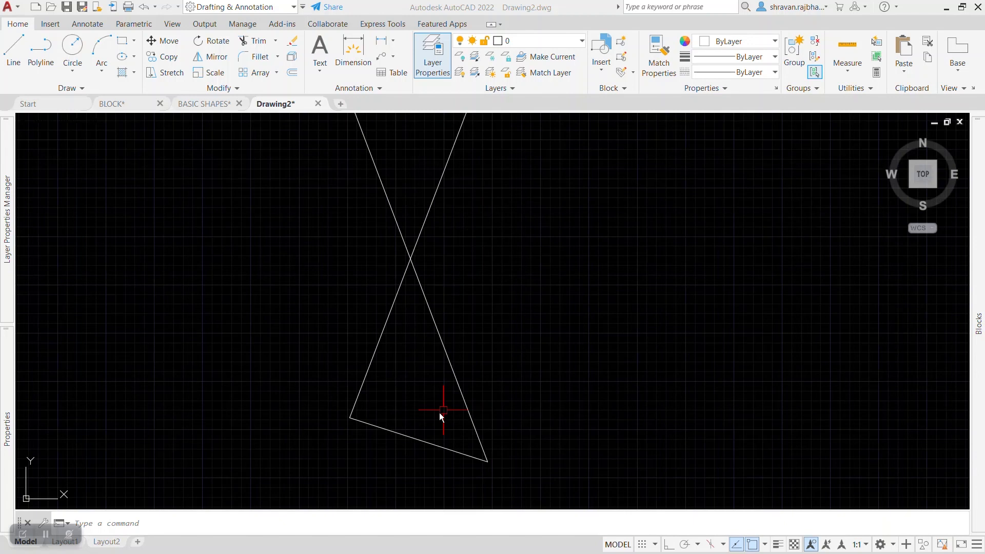
In Drawing2, start a new block definition and select all four lines of the gate symbol as its objects.
scroll(439, 412, "down", 2)
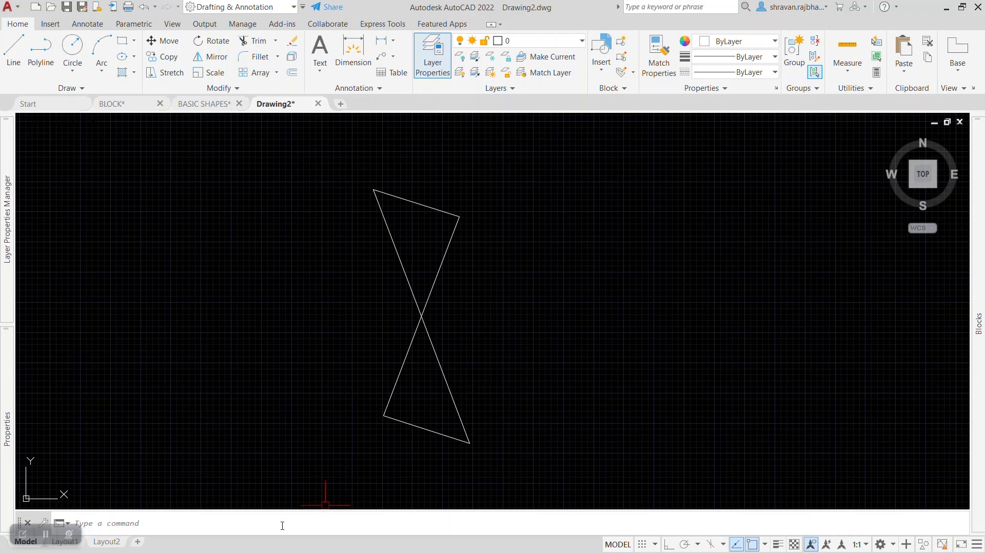
left_click(447, 237)
key("Escape")
left_click(440, 208)
key("Escape")
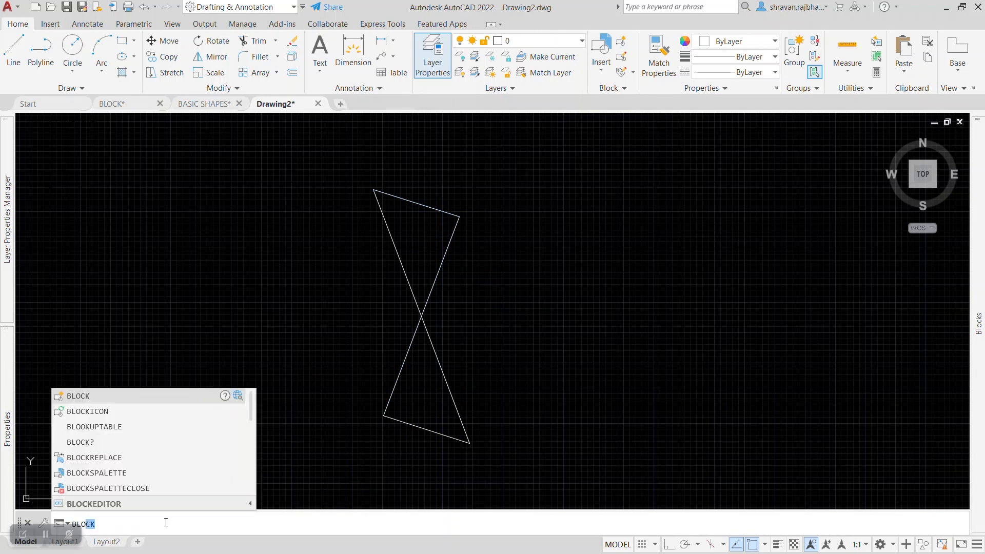
key("Return")
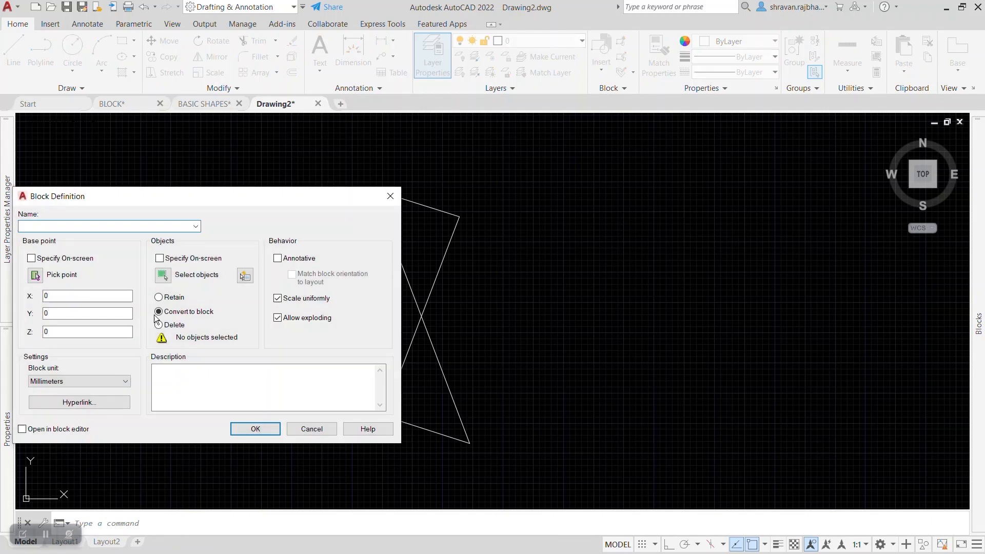
left_click(163, 276)
left_click(518, 471)
left_click(263, 169)
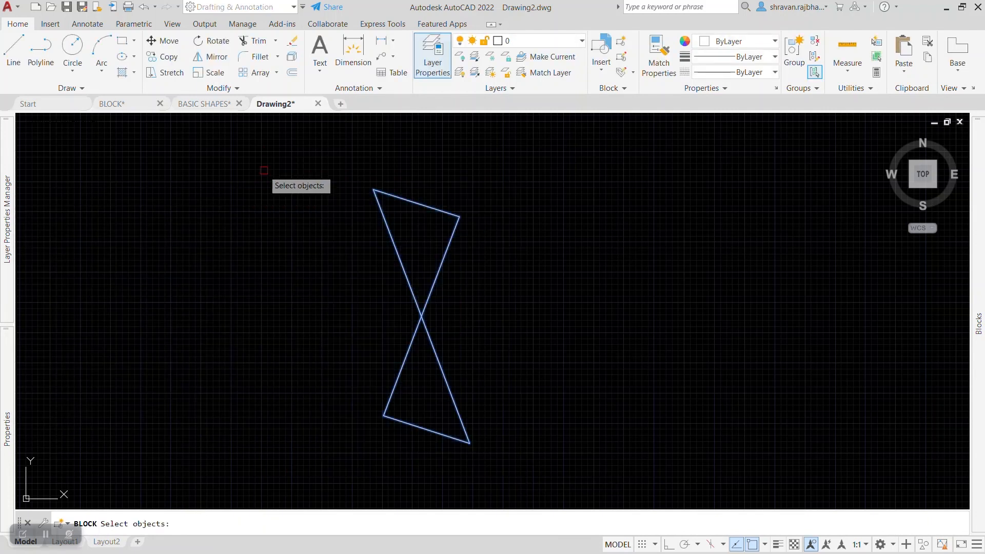
key("Return")
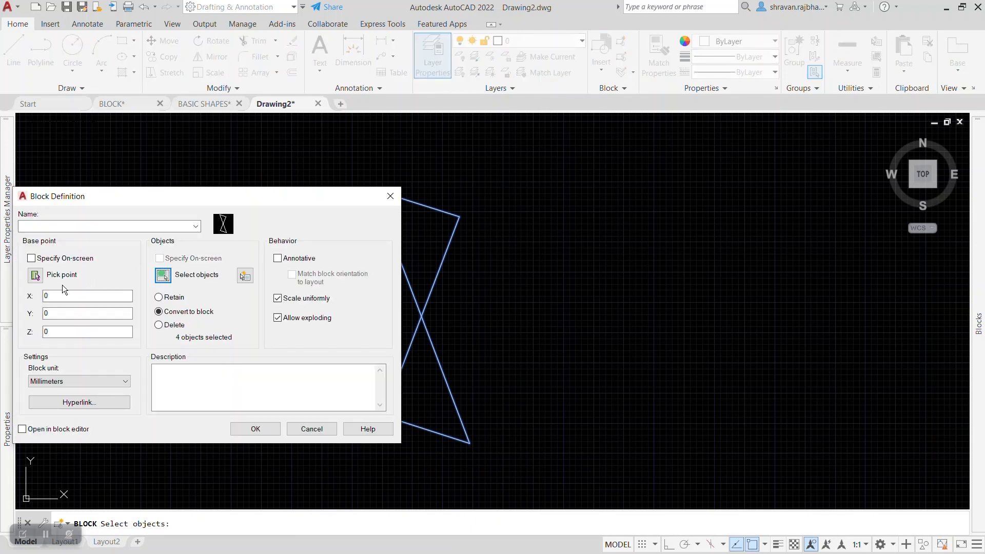
Pick the crossing point of the two diagonals as base point and create the block with the name VALVE1.
left_click(35, 277)
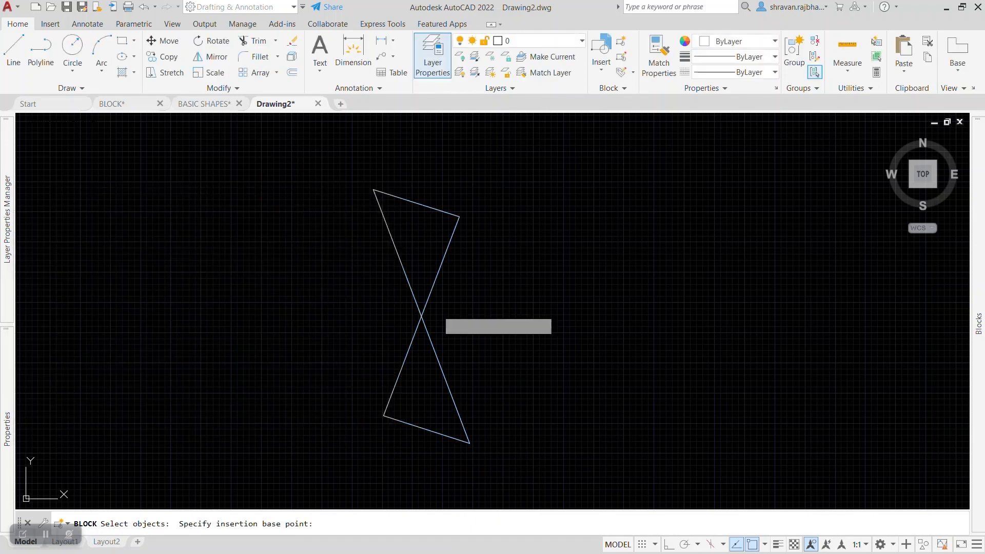
left_click(421, 315)
left_click(255, 430)
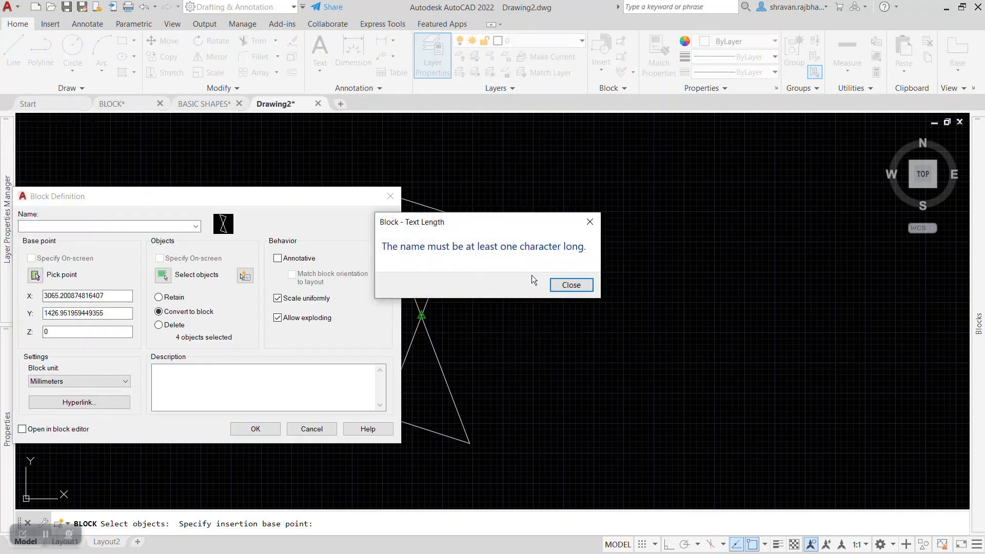
left_click(569, 285)
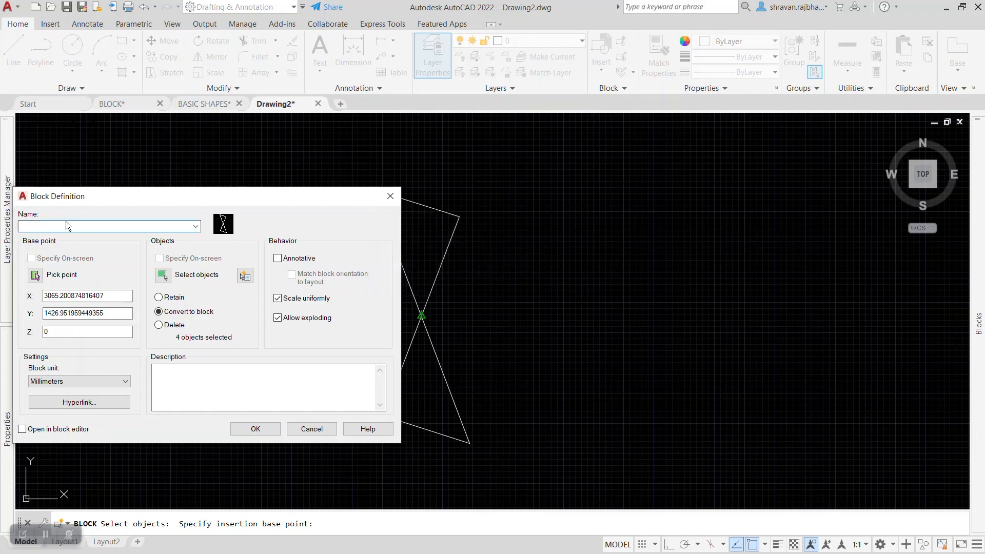
type("VALVE1")
left_click(256, 429)
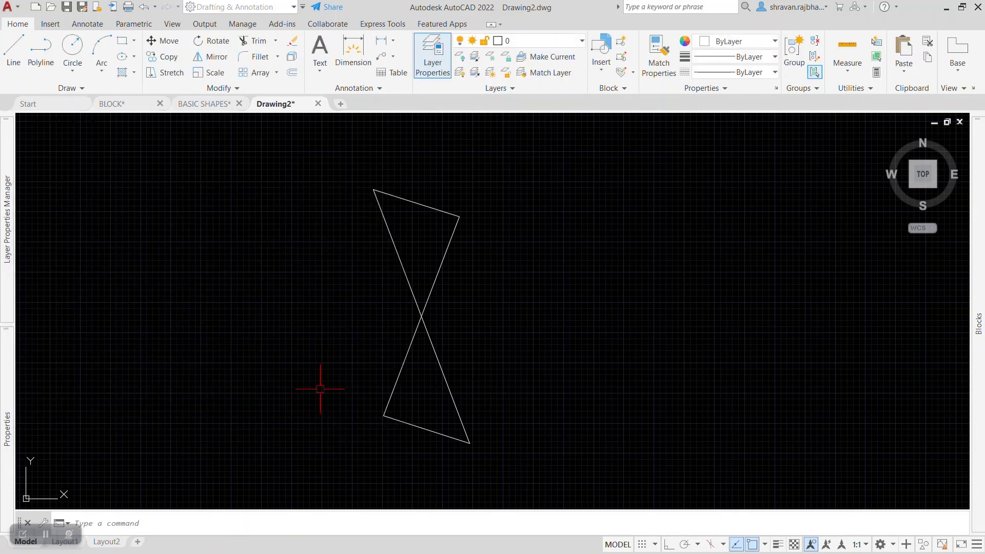
Open the VALVE1 block definition in the Block Editor.
type("B")
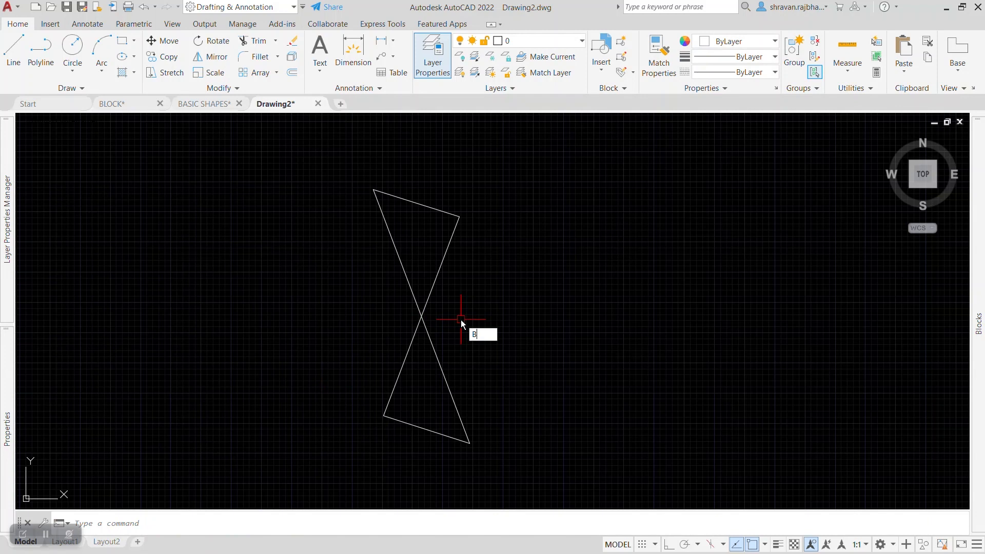
type("E")
key("Return")
left_click(389, 226)
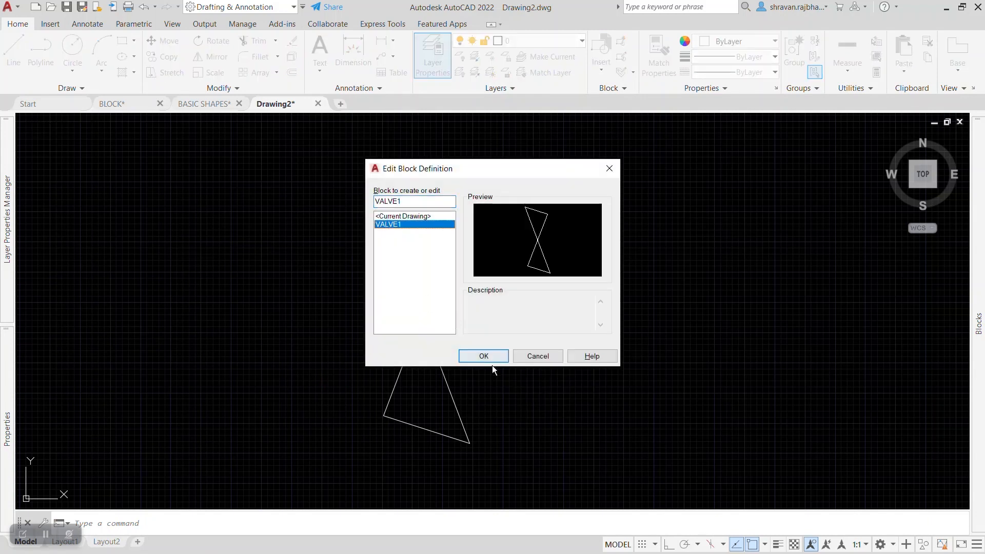
left_click(484, 356)
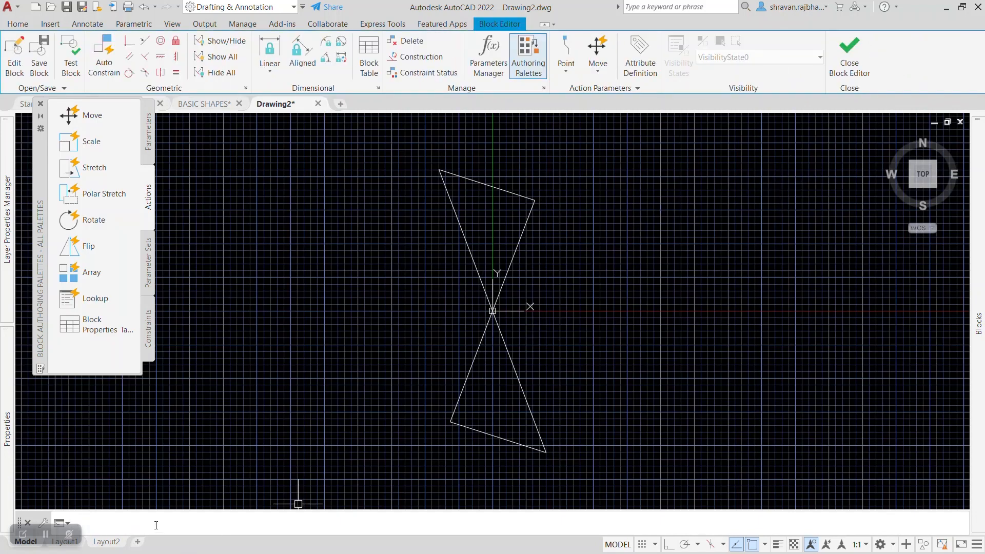
Turn off the grid display in the Block Editor.
key("Return")
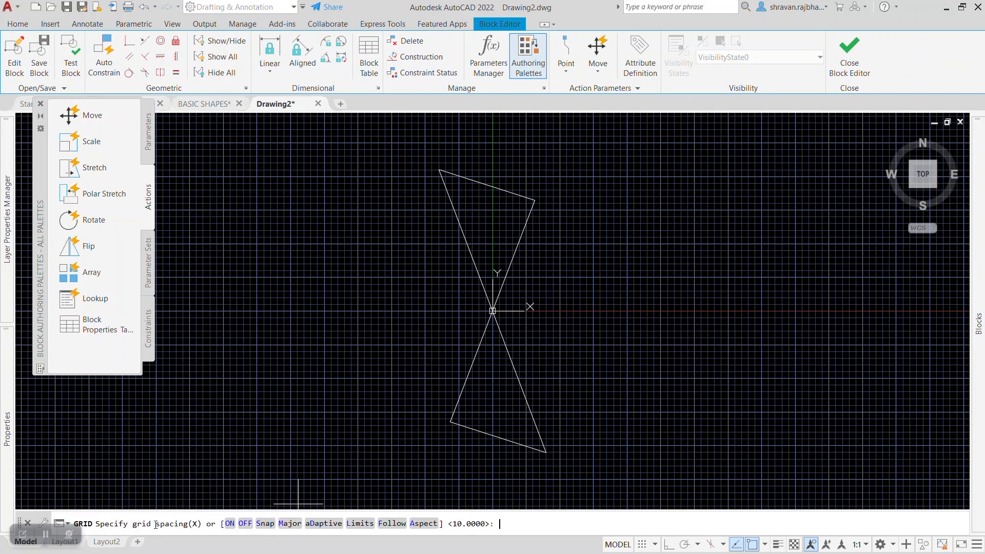
key("Return")
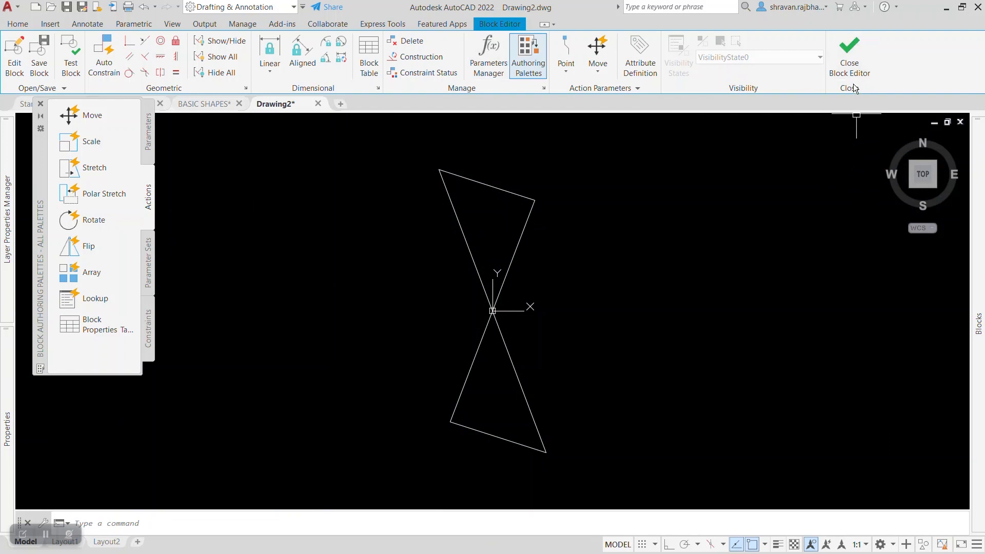
left_click(7, 216)
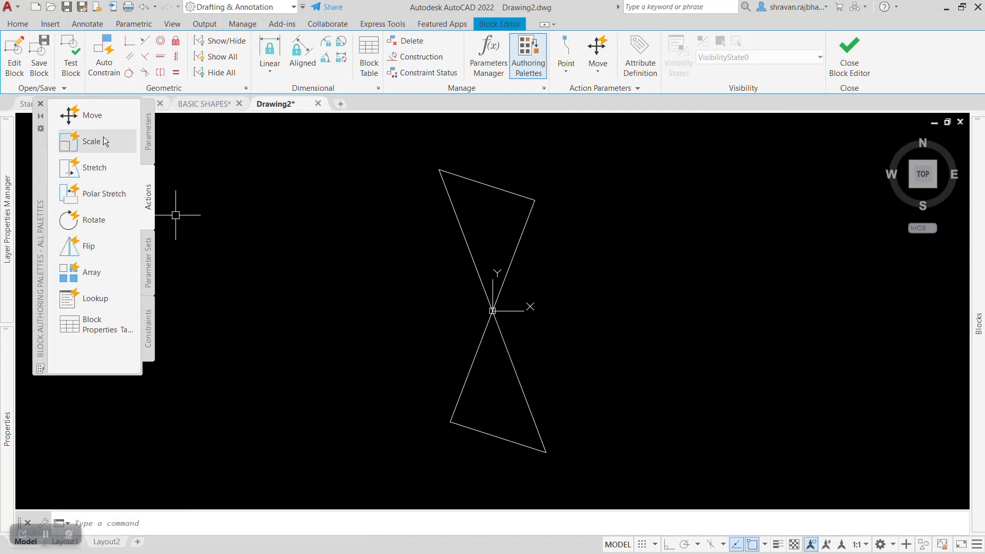
Add a vertical linear parameter from VALVE1's crossing point straight down to its bottom edge with Ortho on, placing the label left of the symbol.
left_click(148, 135)
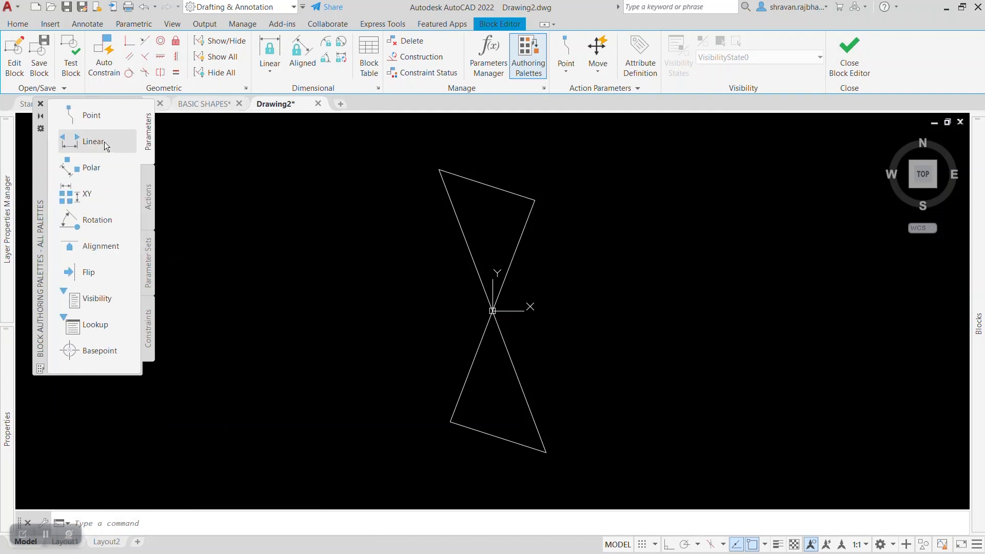
left_click(78, 146)
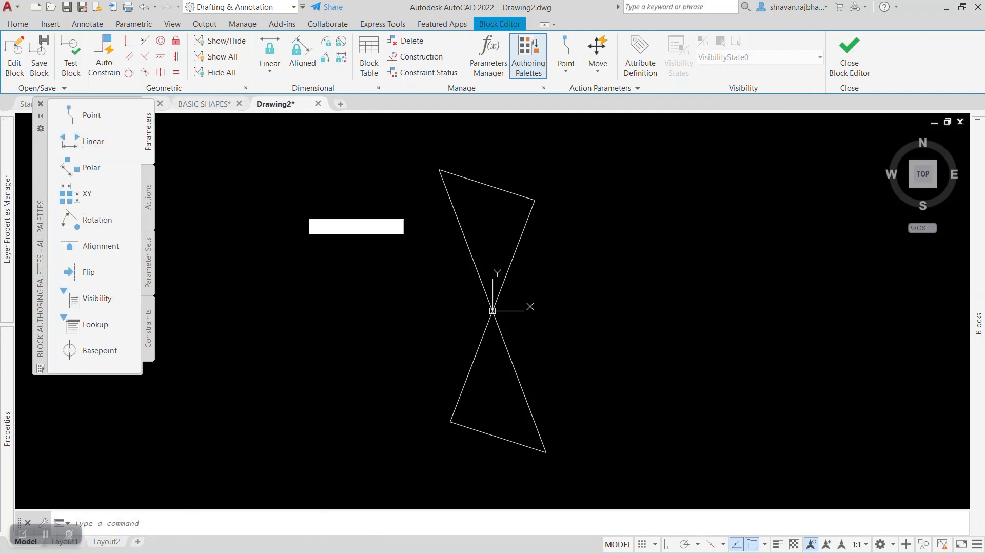
left_click(493, 310)
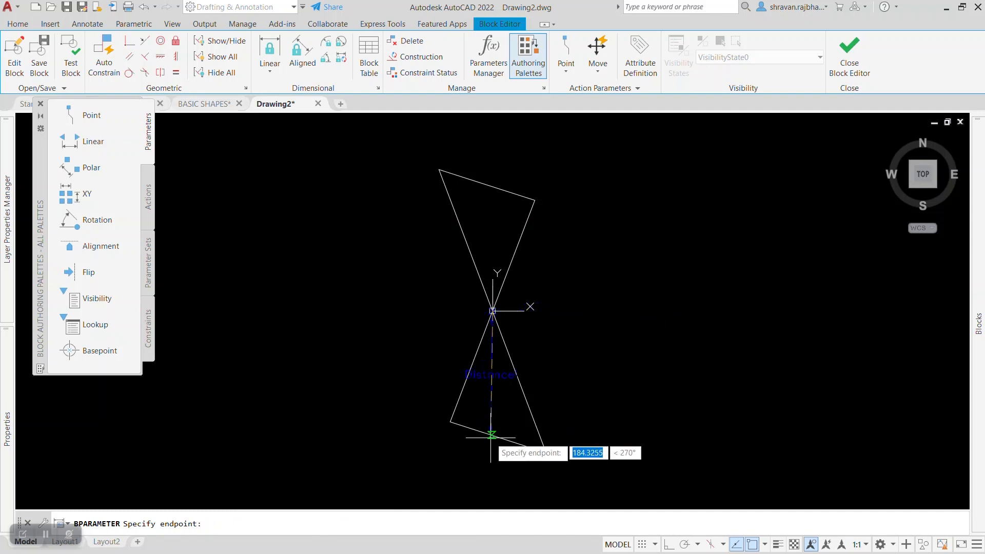
scroll(491, 438, "up", 5)
key("F8")
left_click(493, 430)
scroll(455, 408, "down", 4)
left_click(318, 326)
scroll(424, 433, "down", 2)
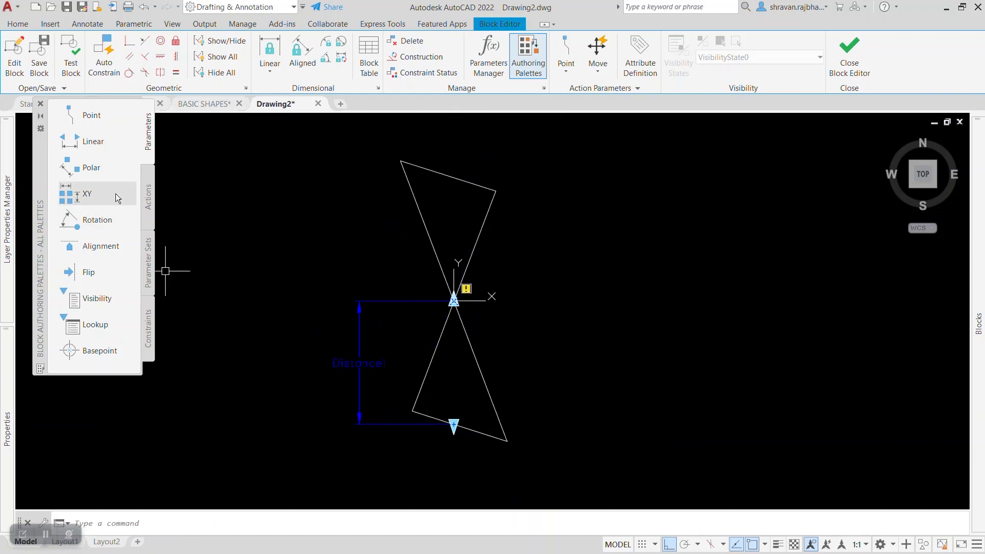
Add a stretch action to the vertical linear parameter's second point, framing the lower half and crossing point and selecting the valve geometry.
left_click(148, 205)
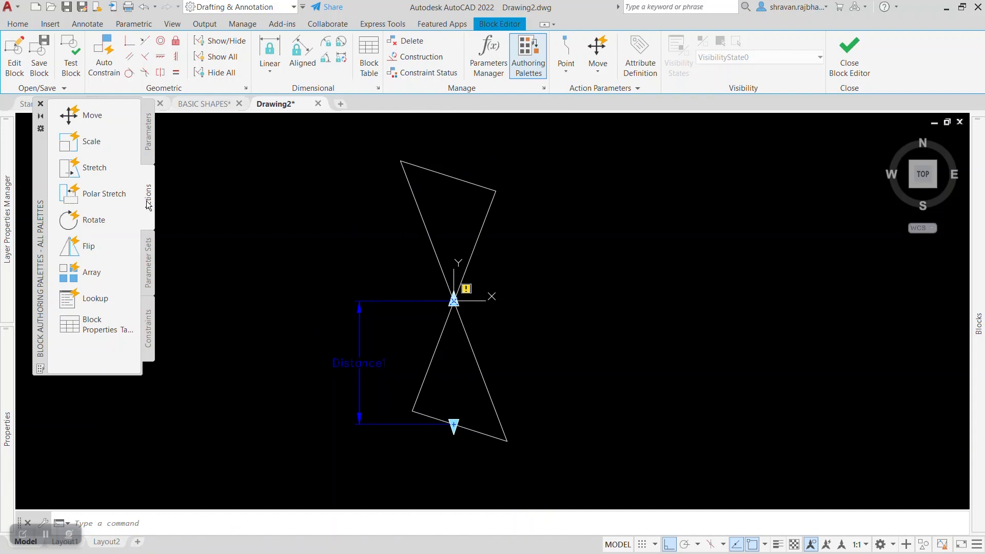
left_click(75, 171)
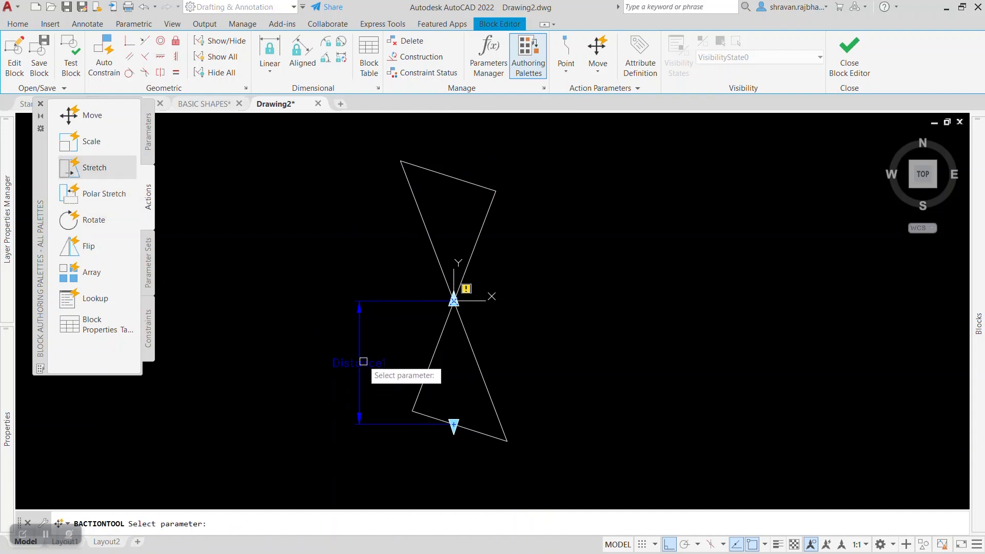
left_click(360, 336)
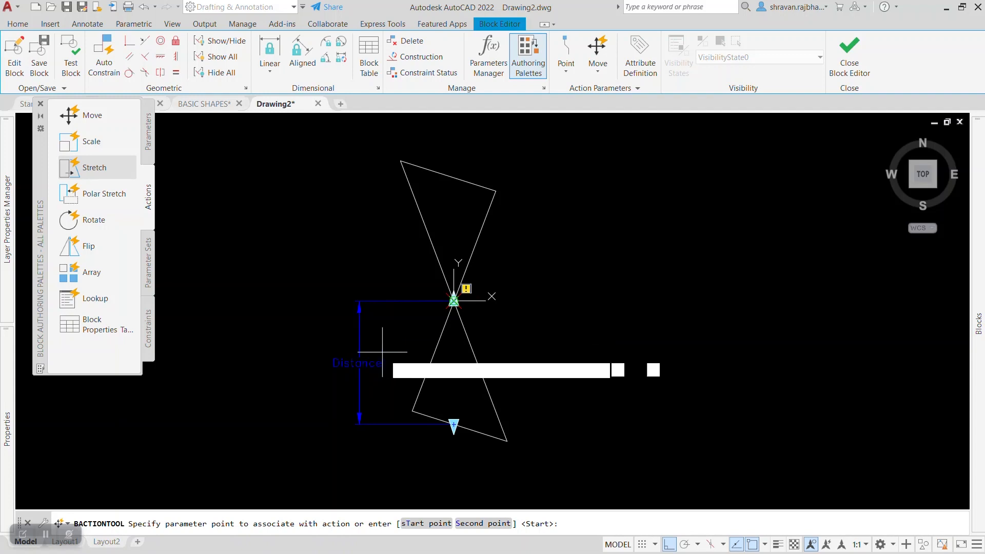
type("S")
key("Return")
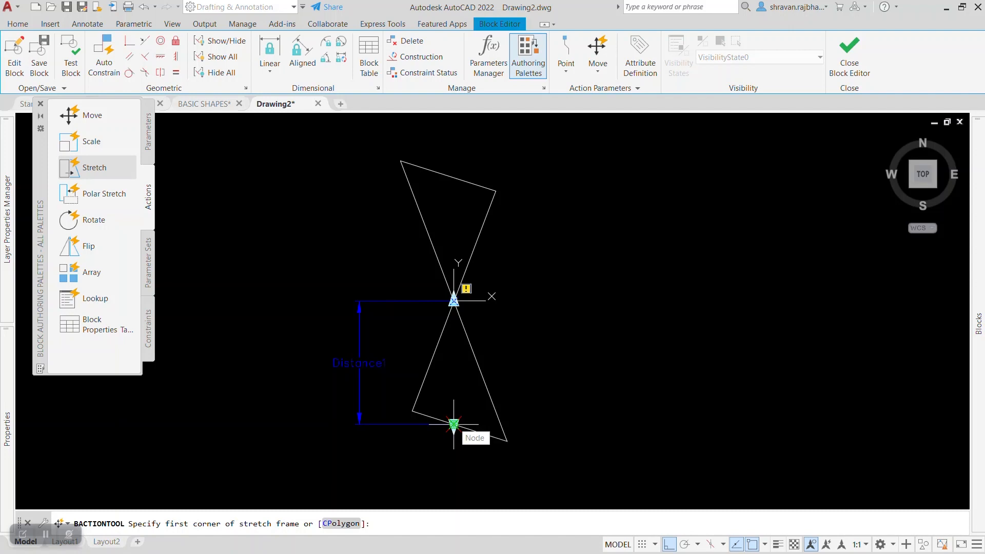
left_click(553, 457)
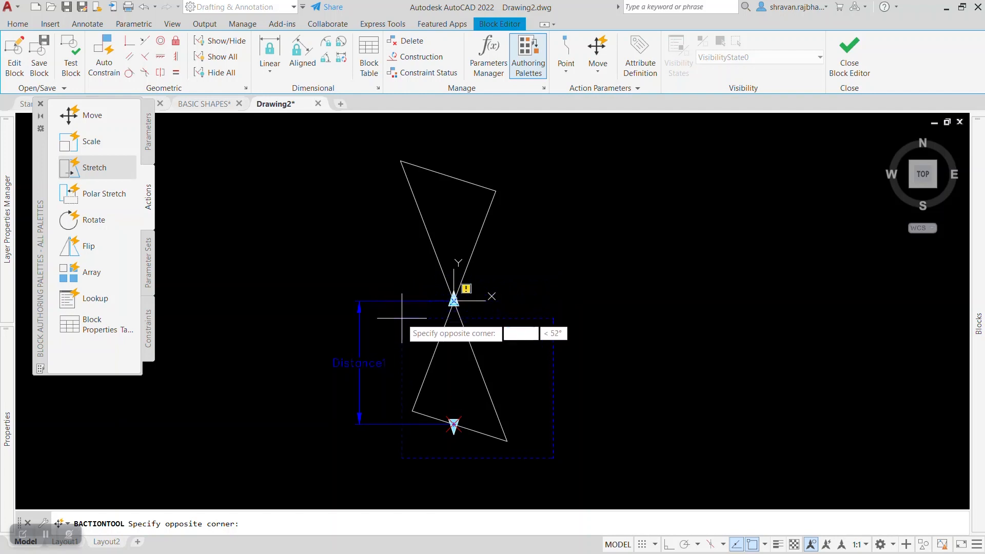
left_click(403, 268)
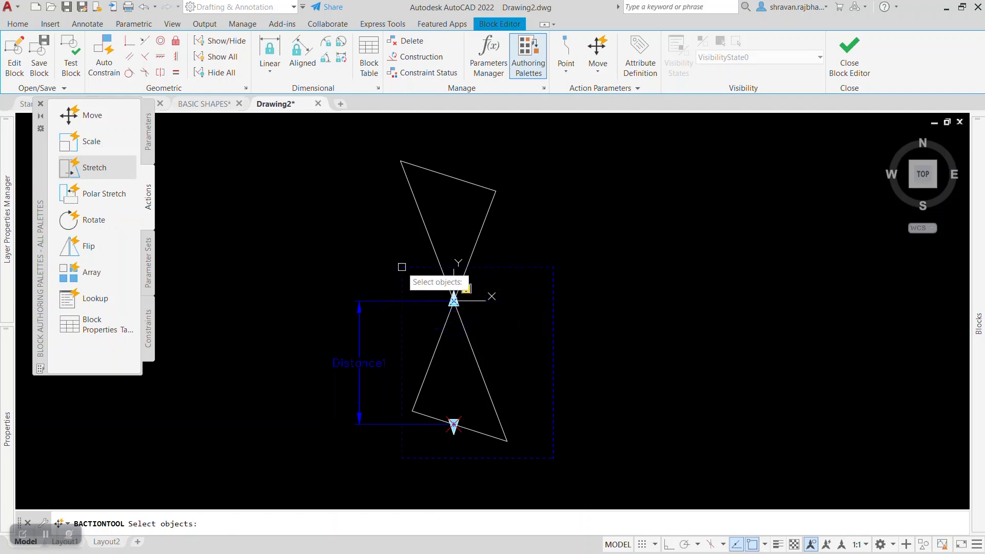
left_click(609, 464)
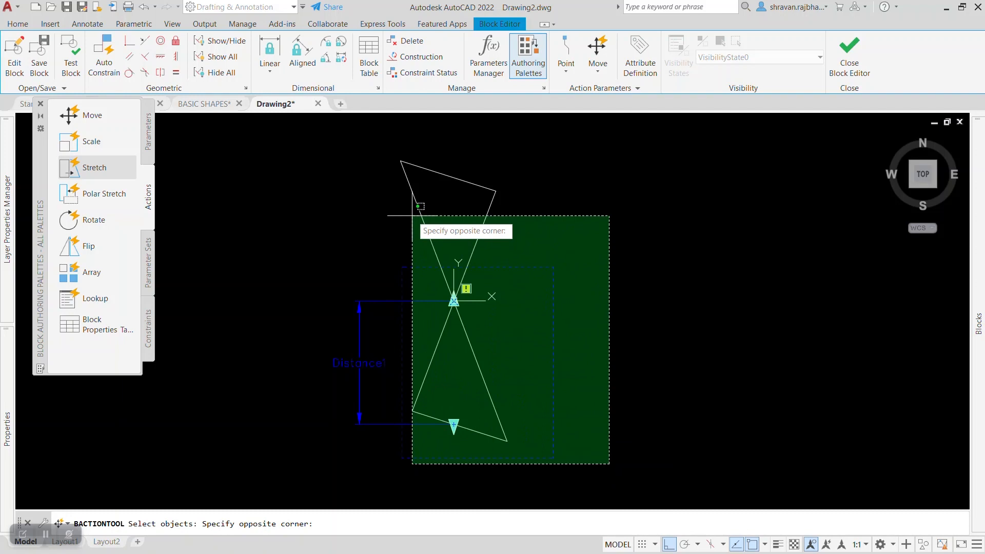
left_click(418, 201)
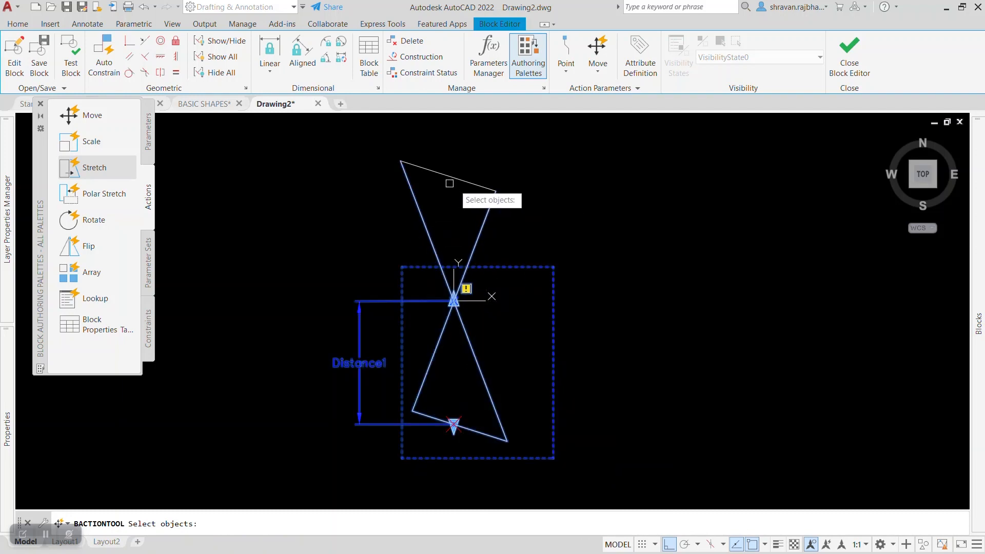
key("Return")
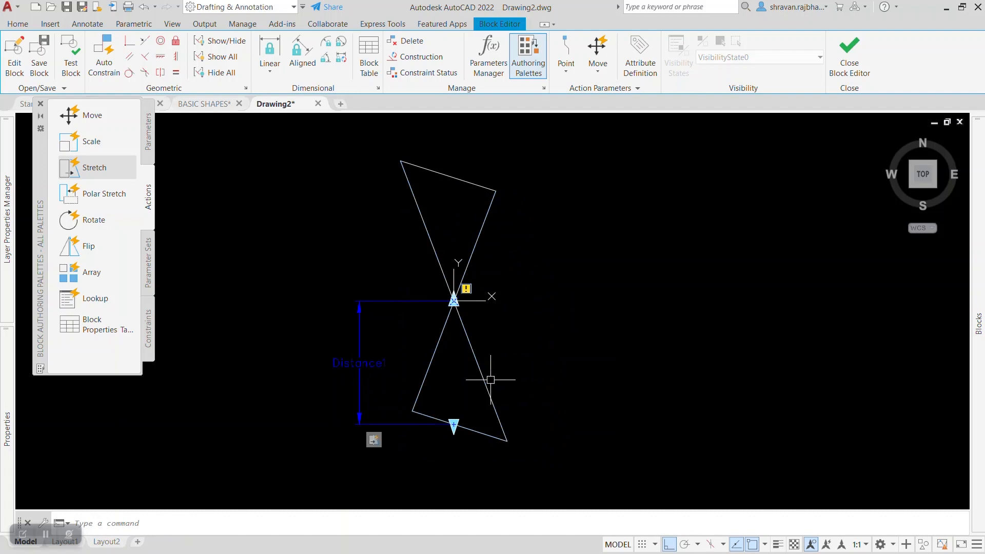
Open VALVE1 in the test block window and stretch it longer and shorter with its bottom grip, leaving it lengthened.
left_click(69, 54)
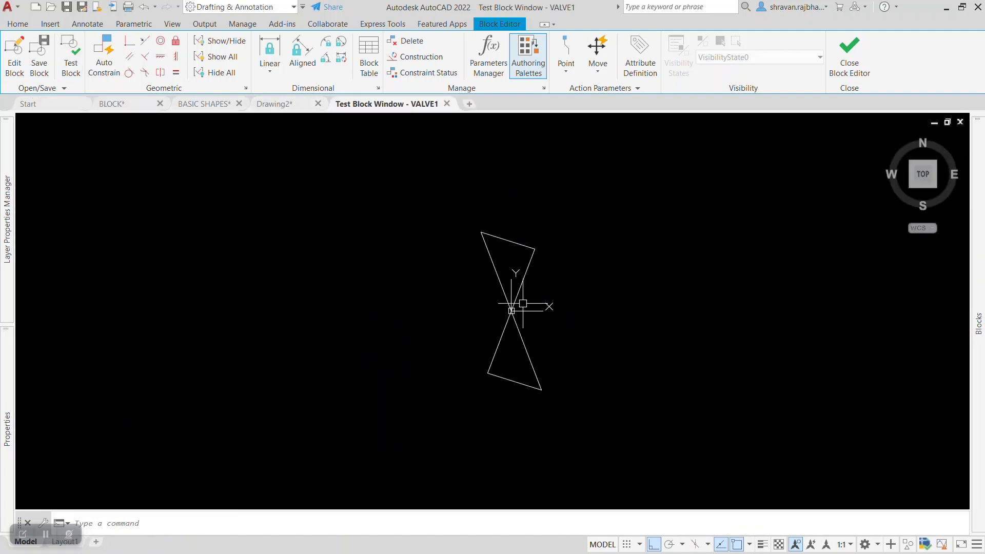
left_click(528, 247)
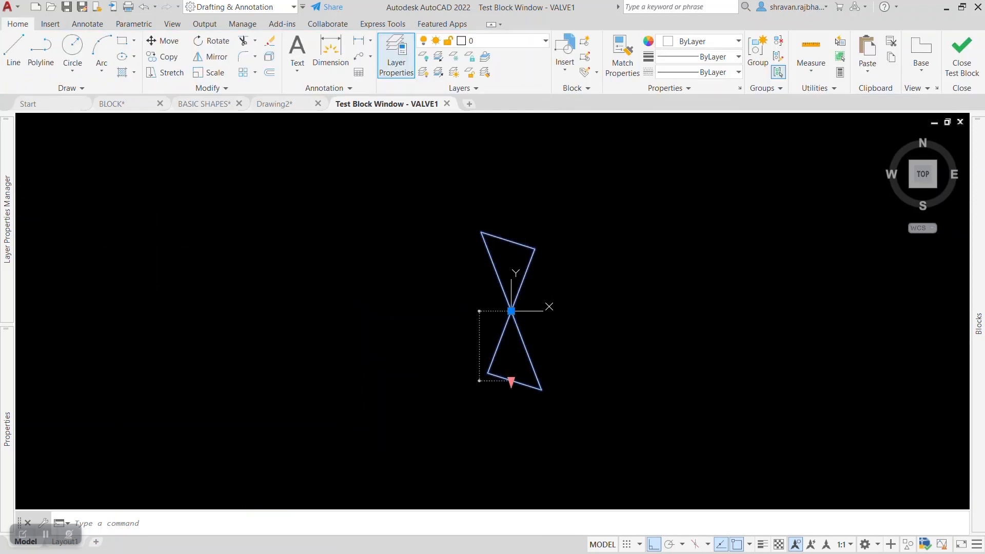
left_click(513, 383)
left_click(520, 457)
left_click(511, 459)
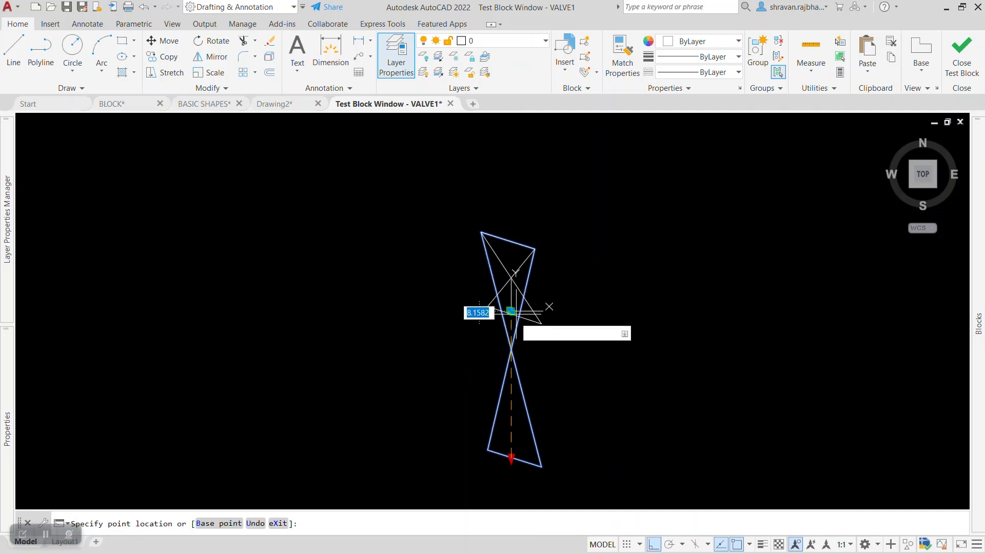
left_click(511, 414)
scroll(511, 415, "up", 2)
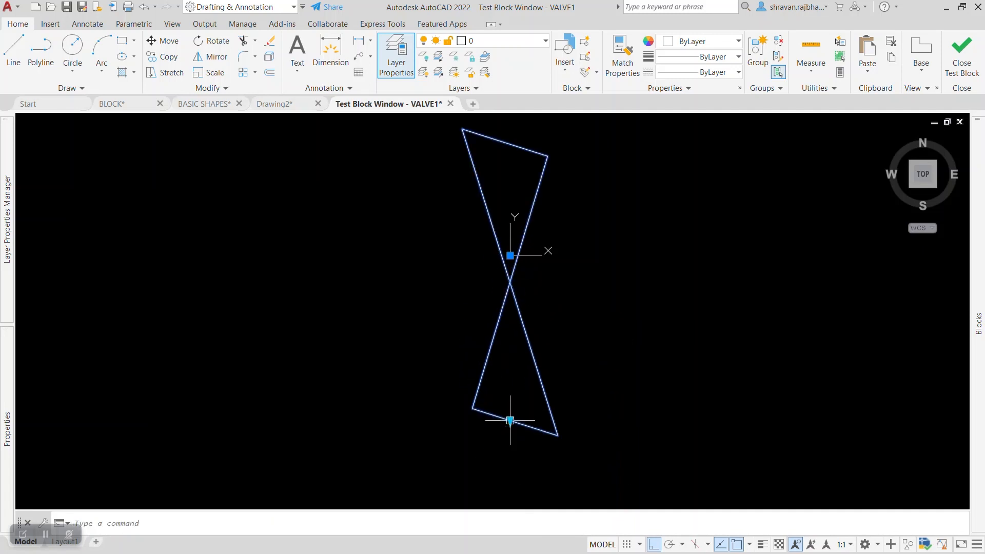
scroll(468, 440, "down", 2)
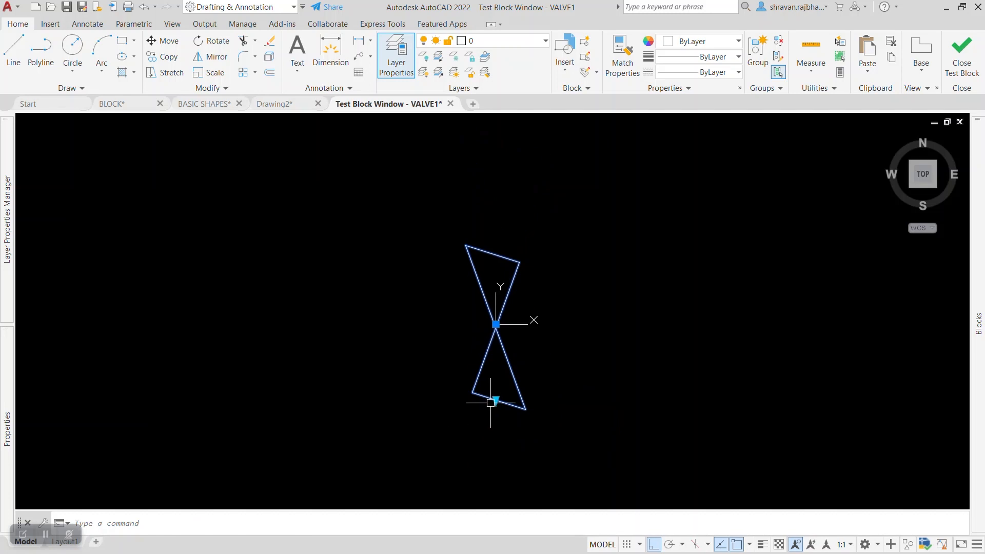
left_click(497, 480)
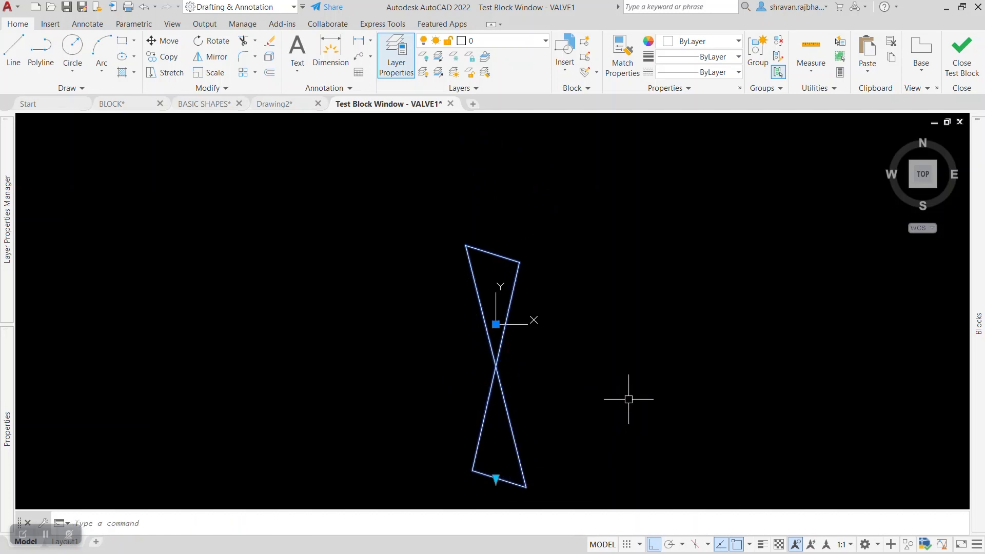
key("Escape")
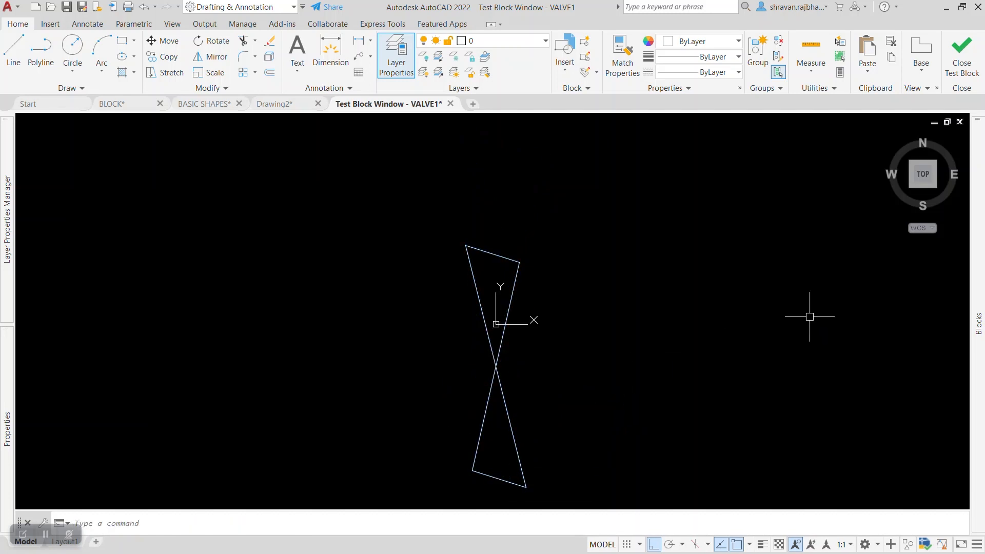
Insert another VALVE1 beside the first one and stretch it downward with its bottom grip.
mouse_move(978, 323)
left_click(743, 198)
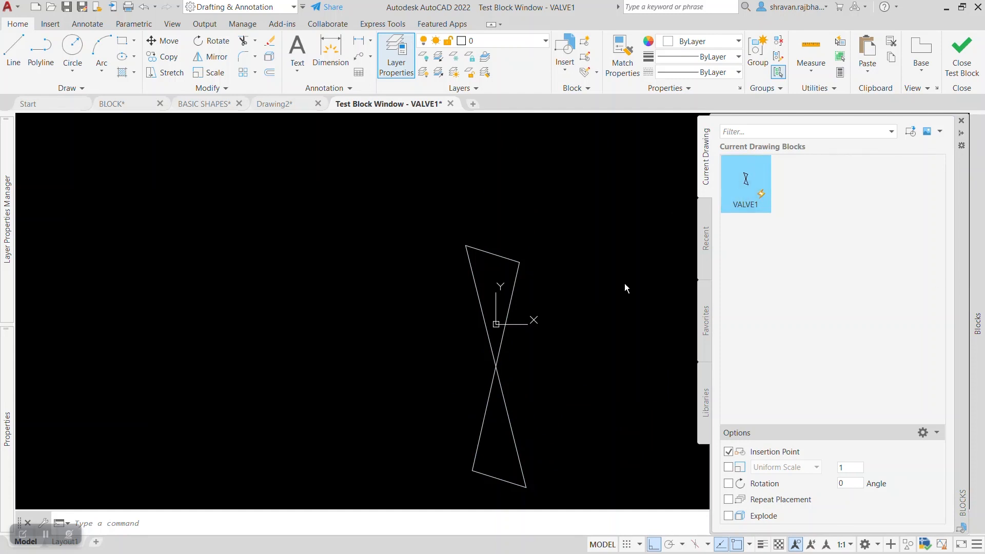
left_click(624, 284)
left_click(638, 324)
left_click(623, 353)
left_click(631, 417)
key("Escape")
mouse_move(708, 378)
middle_mouse_down()
mouse_move(427, 374)
mouse_move(403, 358)
middle_mouse_up()
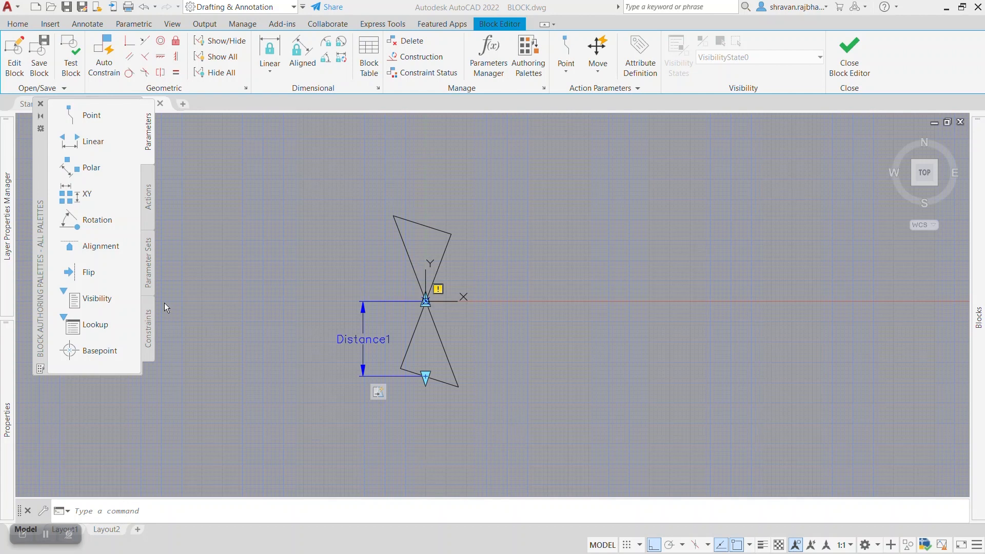
Add a flip parameter with a vertical reflection line through the valve's crossing point, placing its label beside the line above the symbol.
left_click(91, 272)
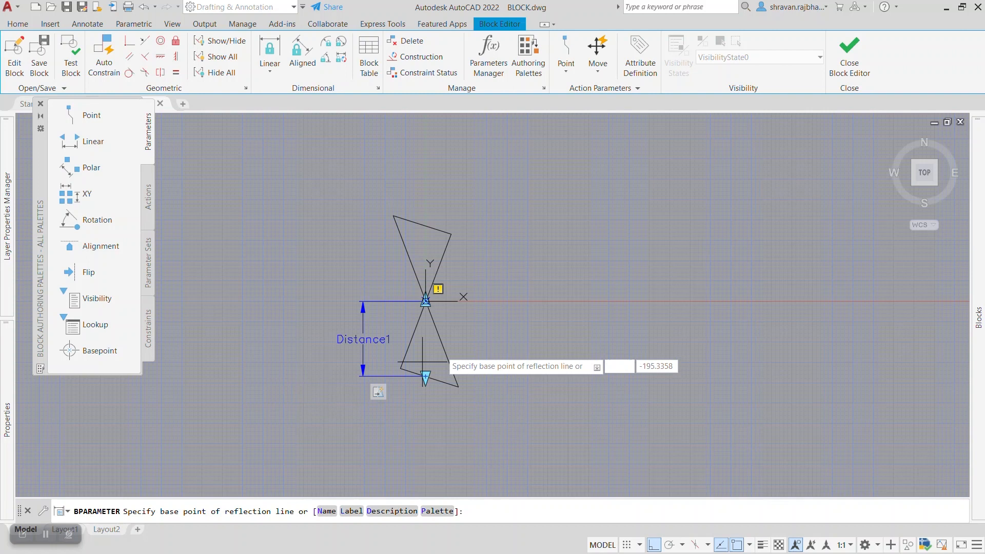
left_click(425, 302)
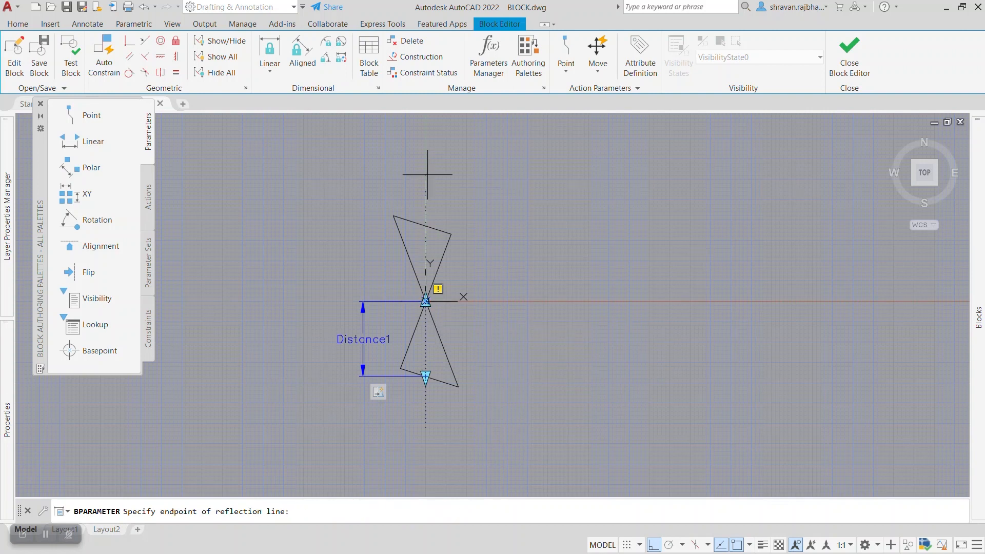
left_click(426, 155)
left_click(439, 176)
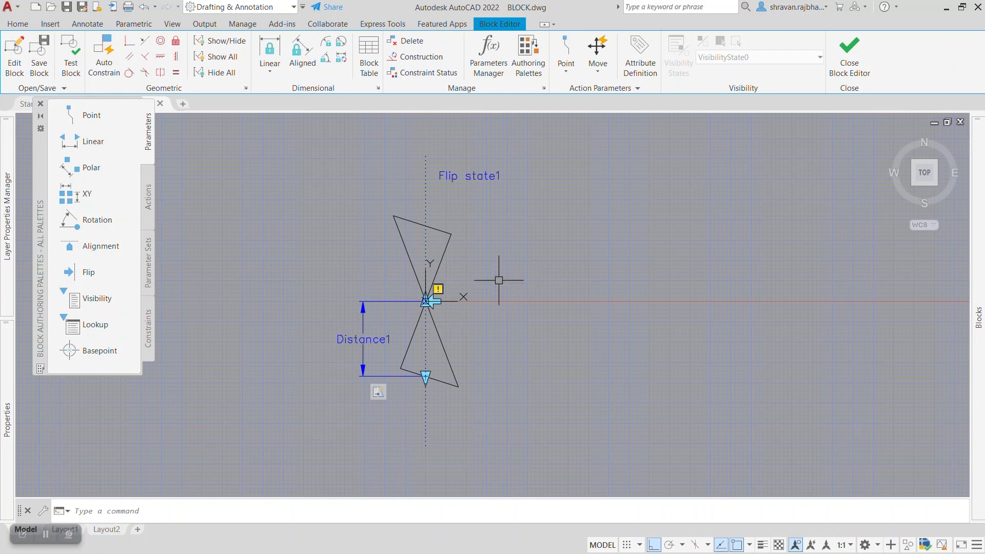
Add a flip action to the flip parameter, selecting the whole valve symbol and its linear parameter.
left_click(149, 200)
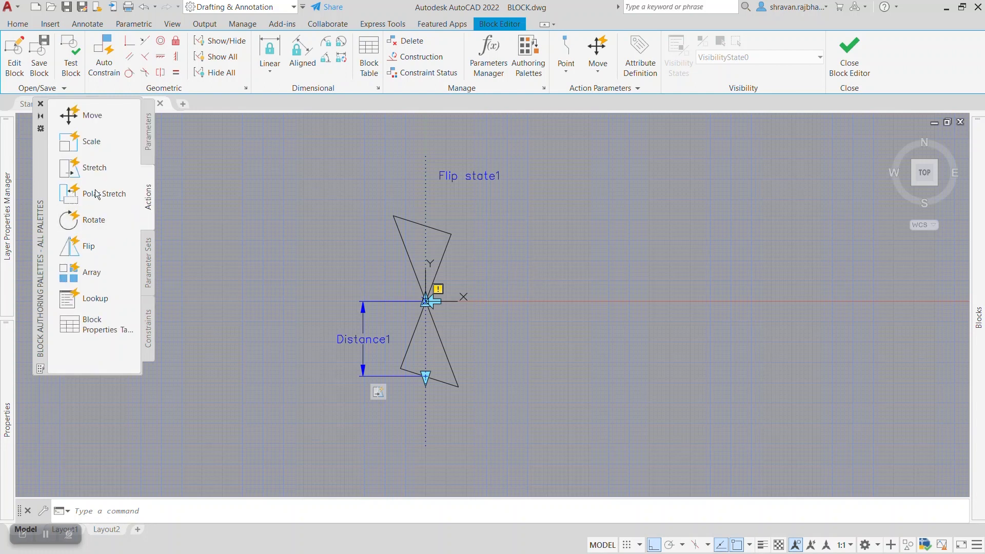
left_click(86, 255)
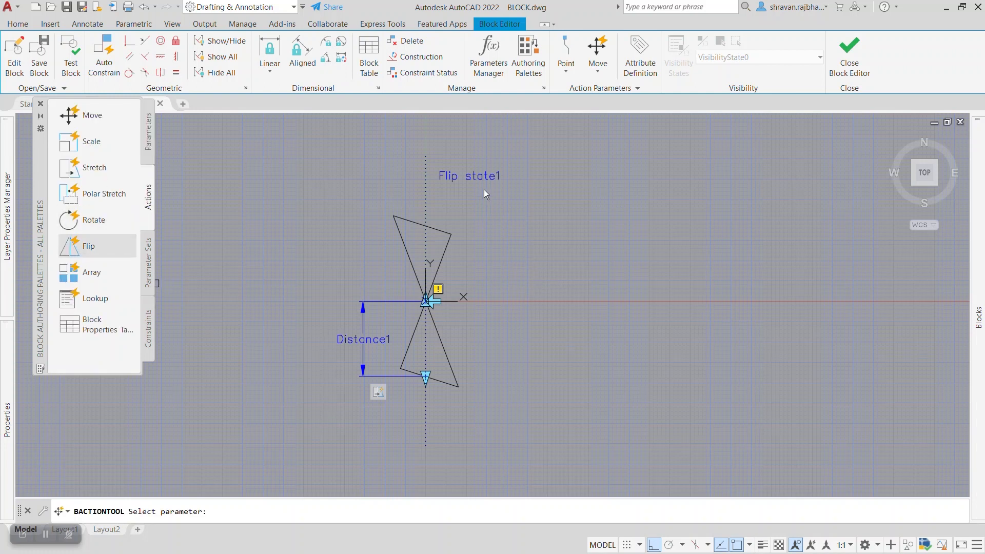
left_click(448, 175)
left_click(517, 191)
left_click(360, 146)
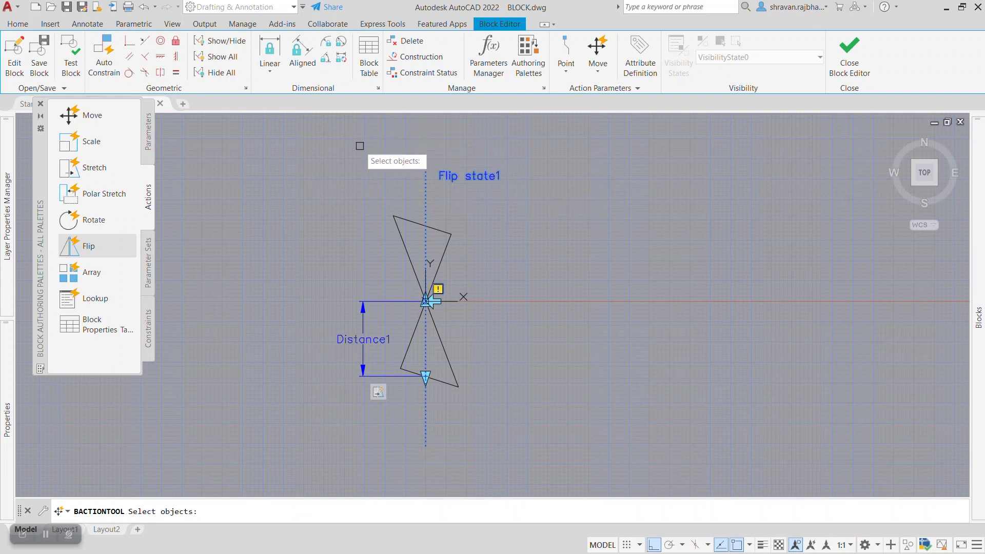
left_click(491, 409)
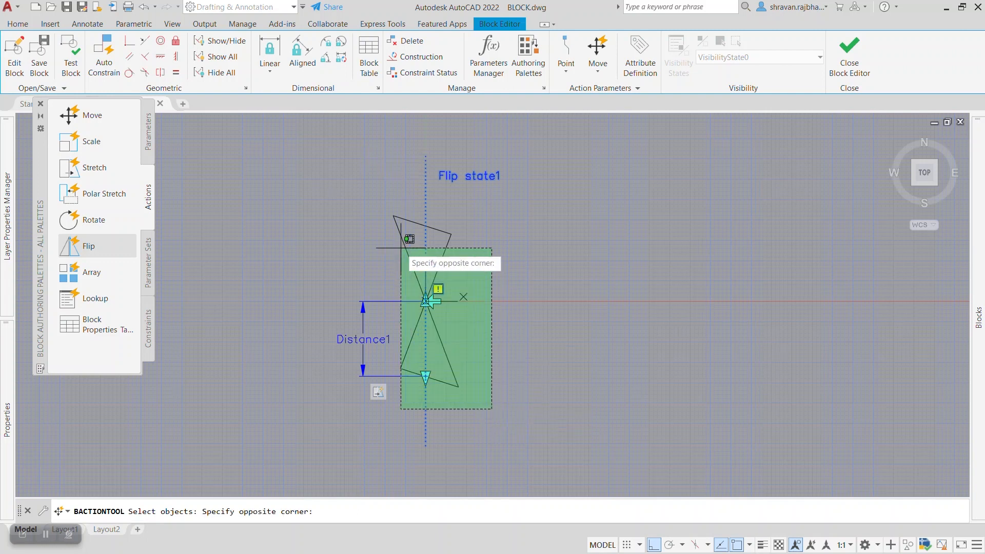
left_click(389, 208)
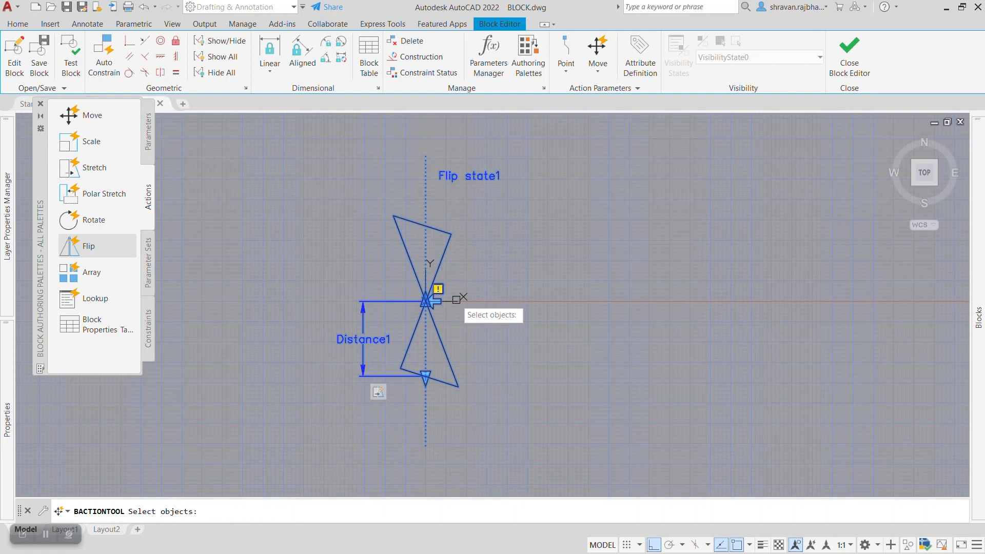
key("Return")
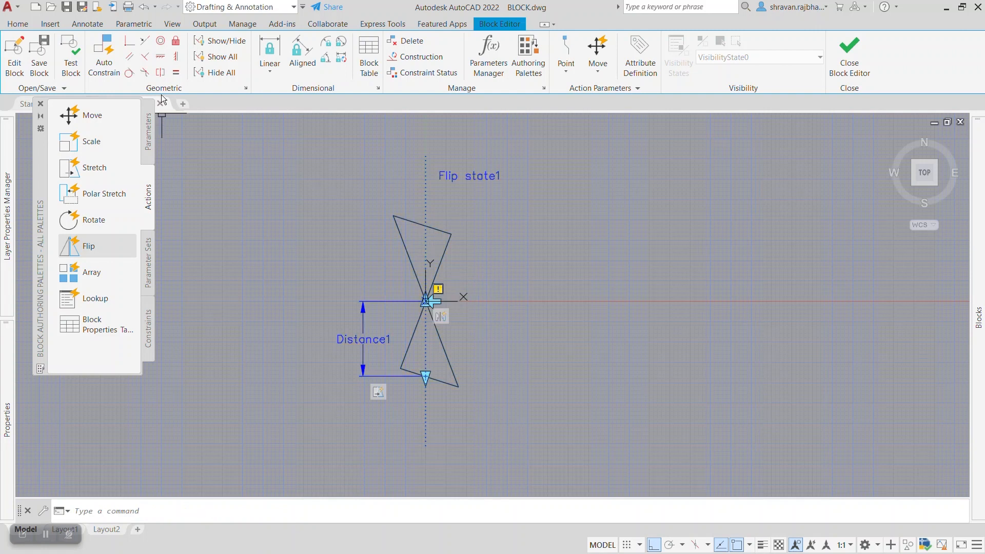
Open DYN_GATE in the test block window, insert a second copy beside the original and select it.
left_click(72, 57)
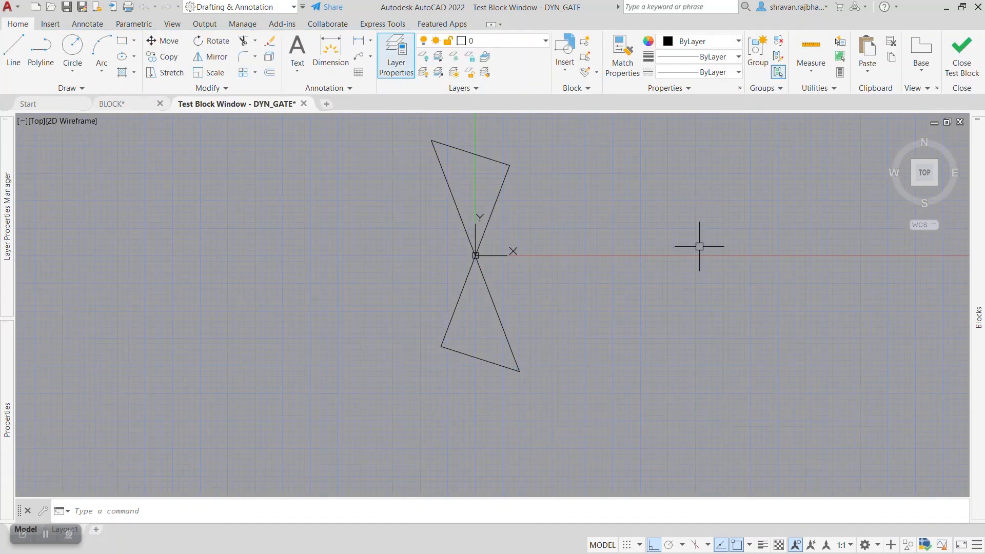
mouse_move(978, 308)
left_click(746, 179)
scroll(446, 286, "down", 5)
scroll(490, 313, "up", 6)
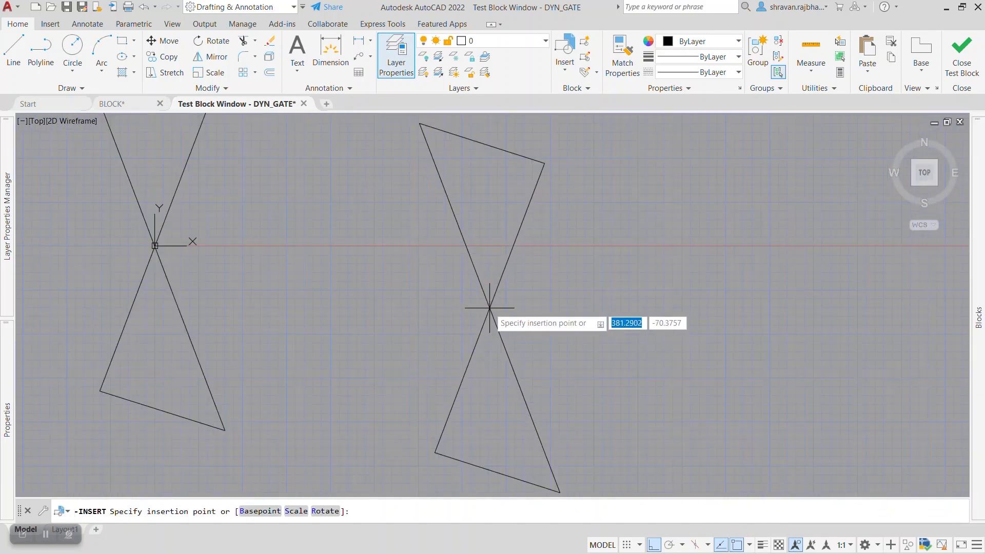
scroll(490, 311, "down", 2)
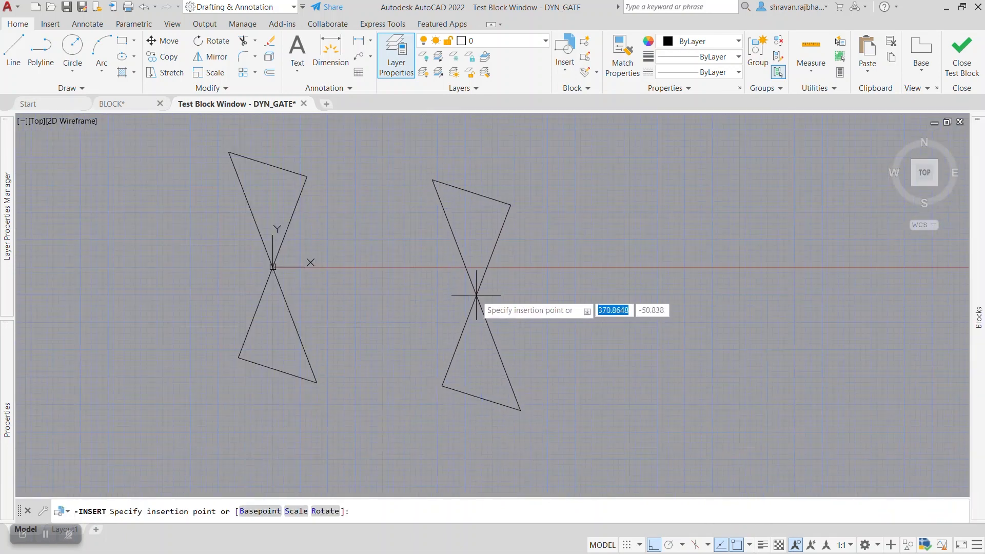
left_click(486, 320)
left_click(489, 321)
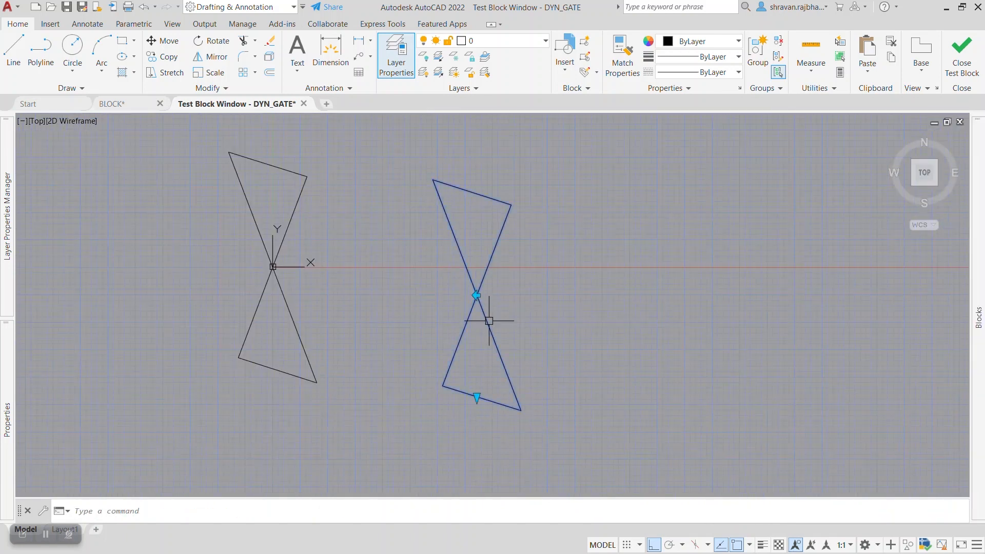
Shorten the inserted DYN_GATE copy with its bottom grip, then flip it across its vertical axis and back.
left_click(476, 397)
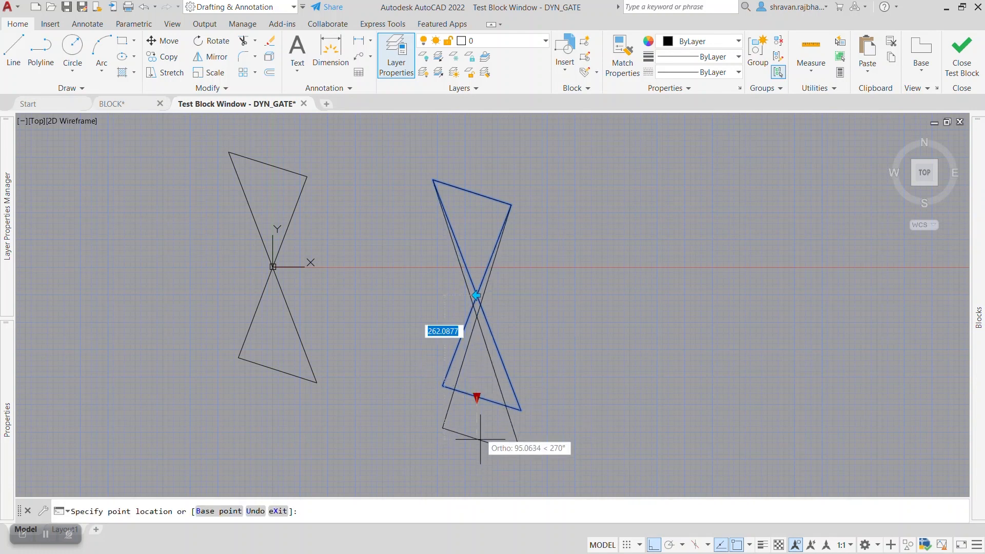
left_click(476, 344)
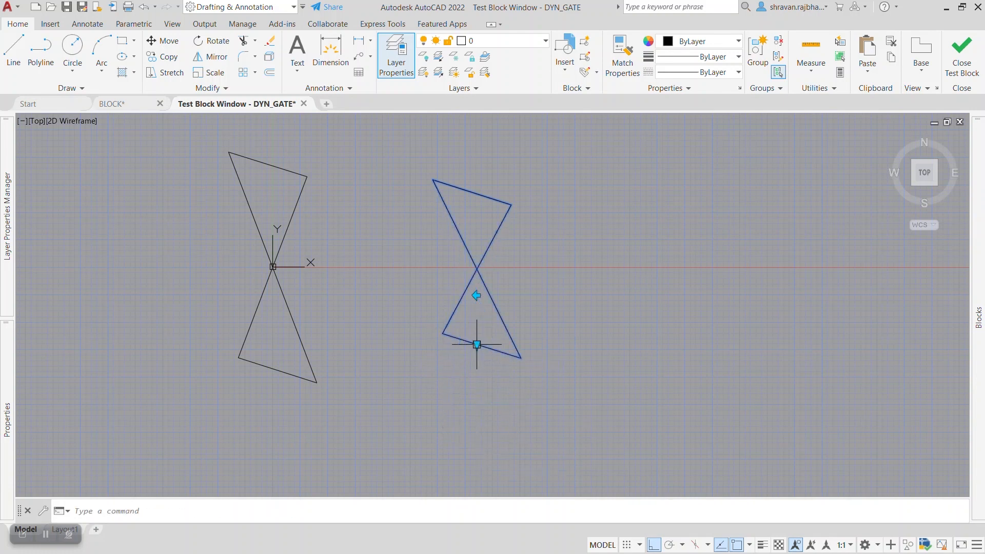
left_click(477, 295)
left_click(477, 296)
key("Escape")
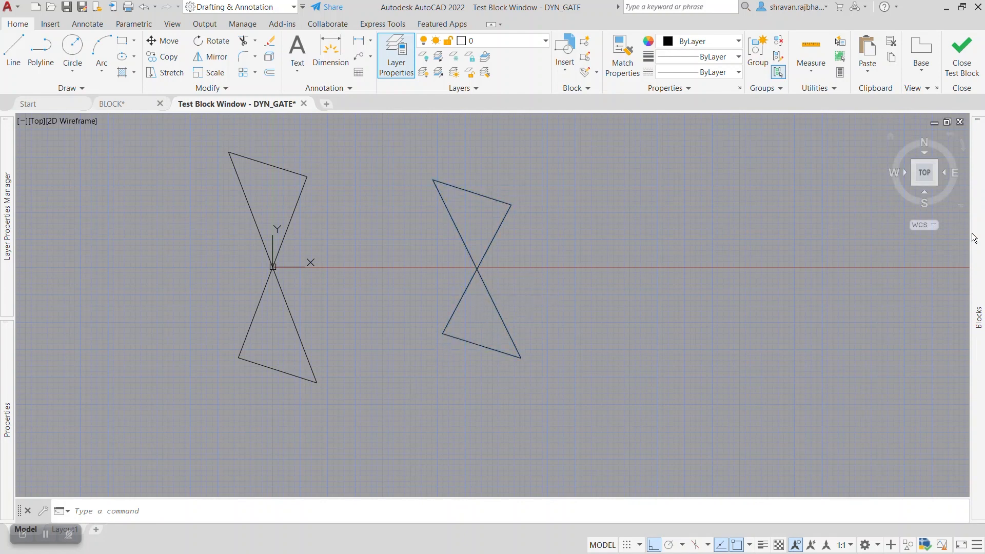
Insert a third copy of the DYN_GATE block beside the shortened copy in the test block window.
mouse_move(974, 236)
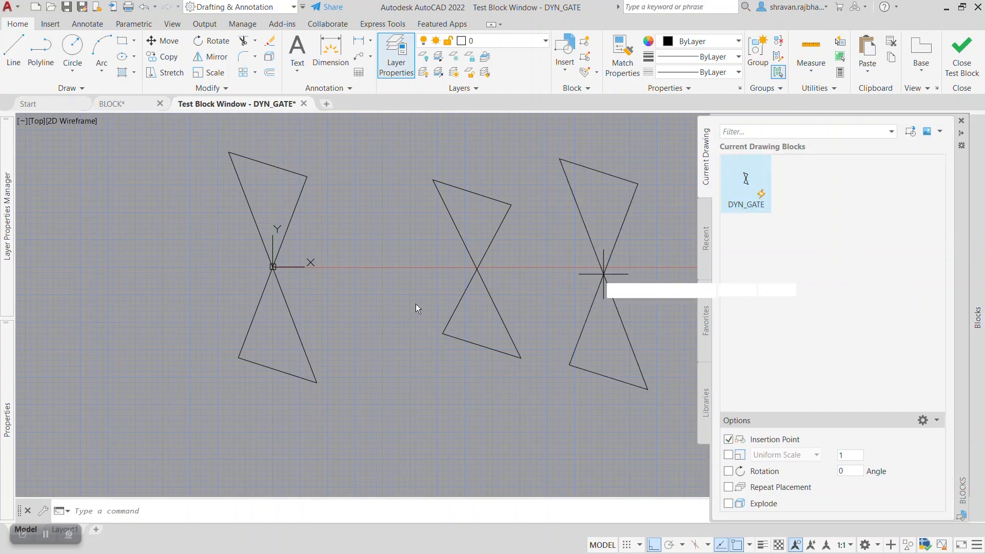
scroll(513, 279, "down", 2)
scroll(544, 287, "up", 4)
left_click(532, 312)
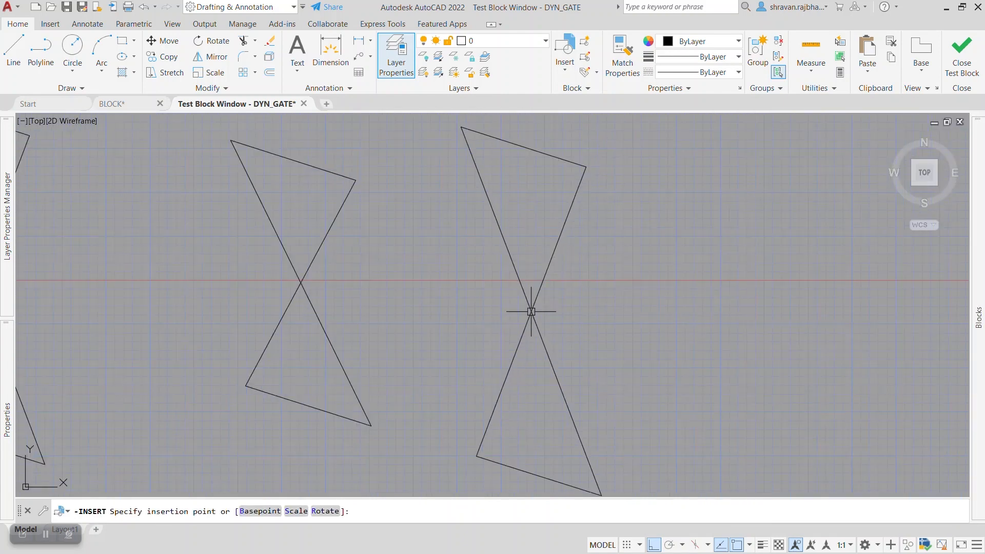
Flip the third DYN_GATE copy across its vertical axis and back, and deselect it.
left_click(533, 311)
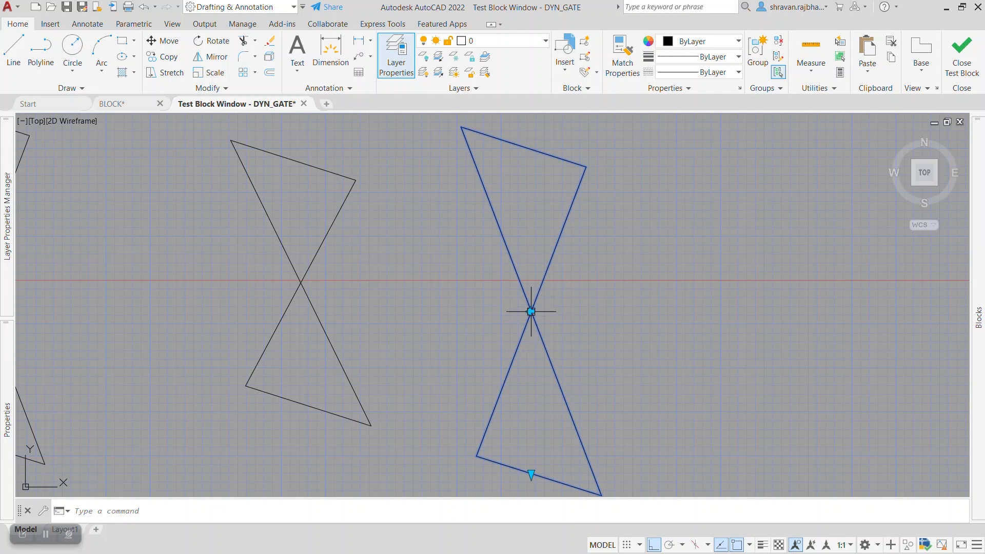
left_click(532, 313)
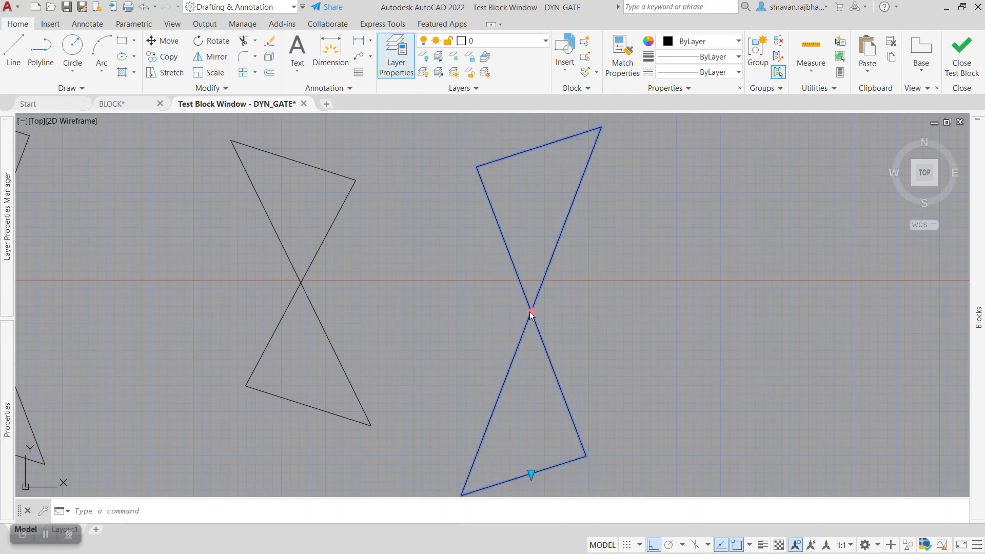
left_click(531, 312)
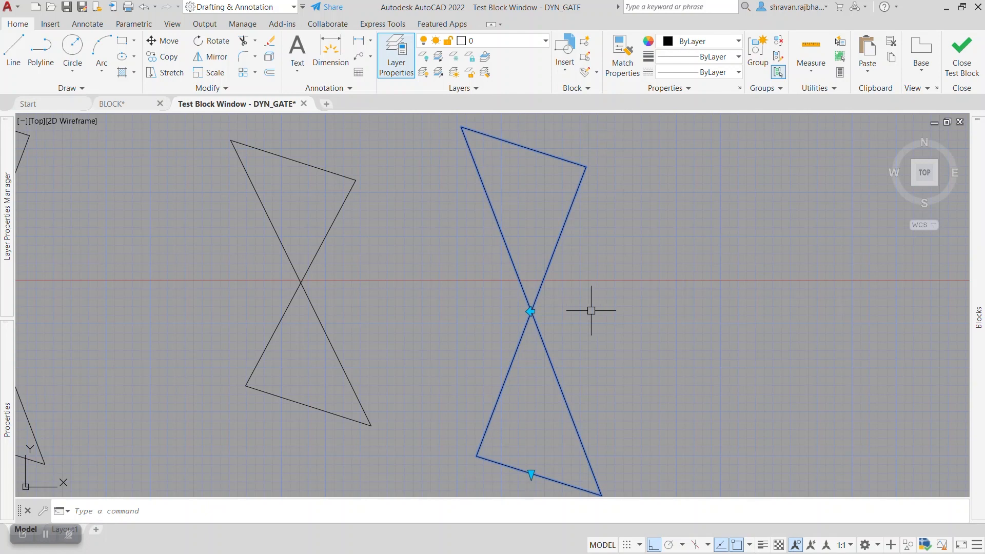
key("Escape")
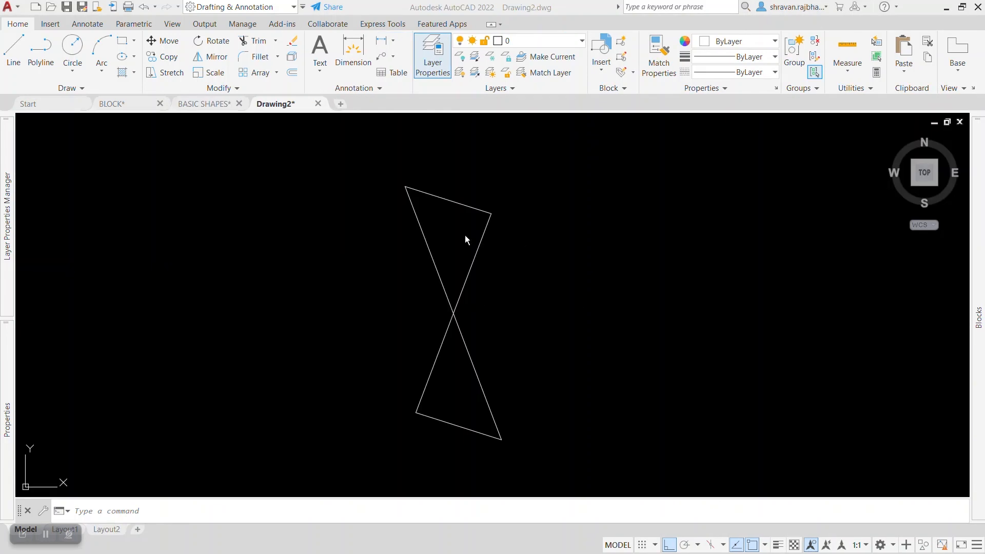
Open the VALVE1 block definition of Drawing2 in the Block Editor.
left_click(217, 501)
left_click(196, 512)
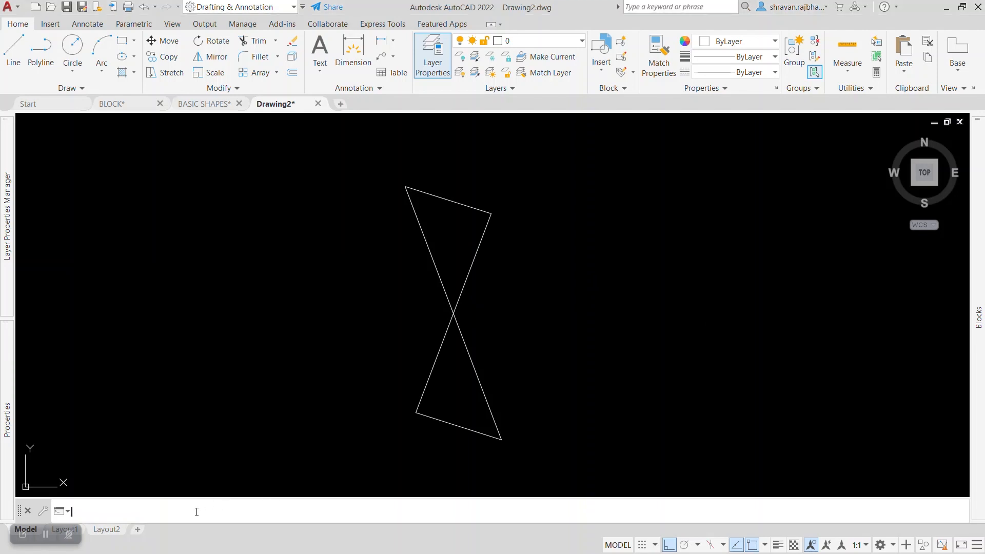
left_click(467, 275)
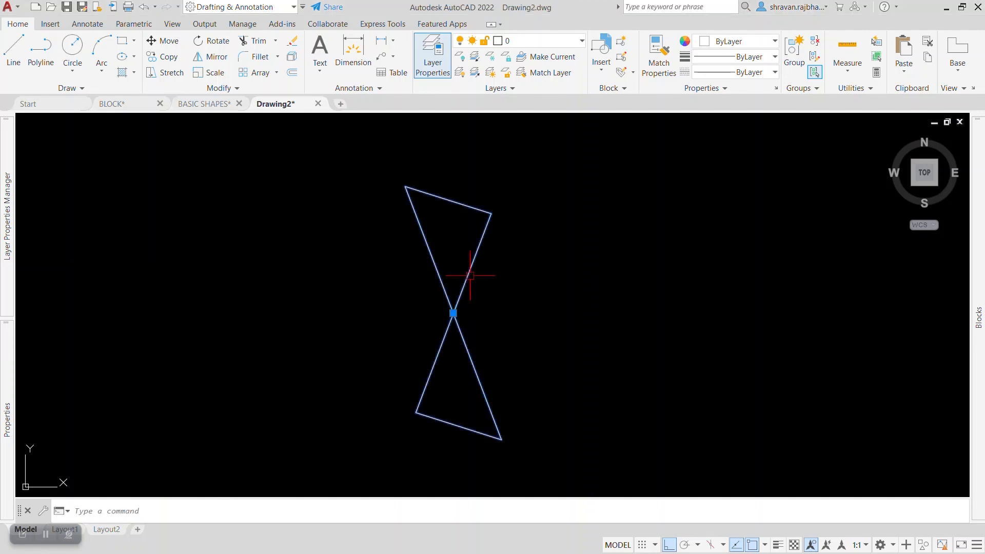
key("Escape")
left_click(175, 516)
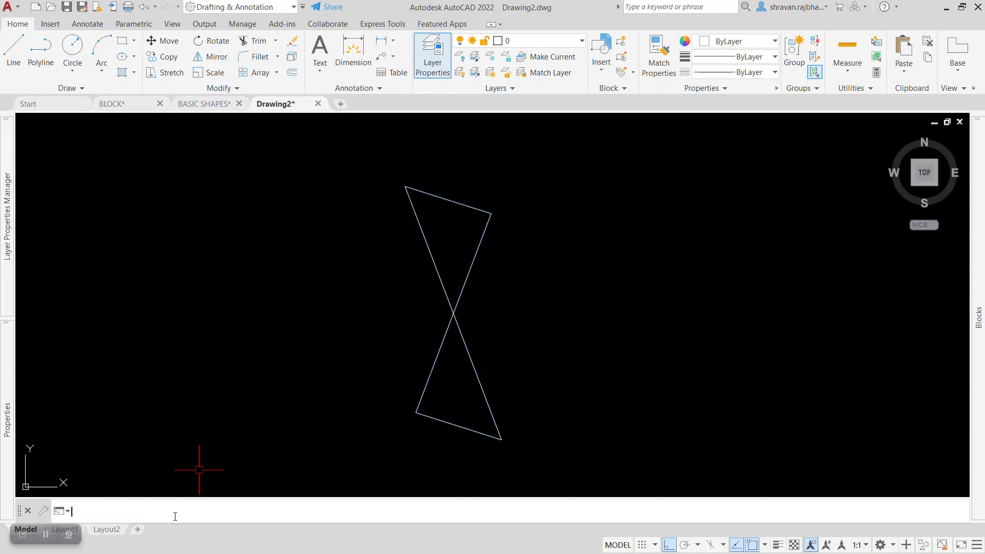
type("BE")
key("Return")
left_click(398, 225)
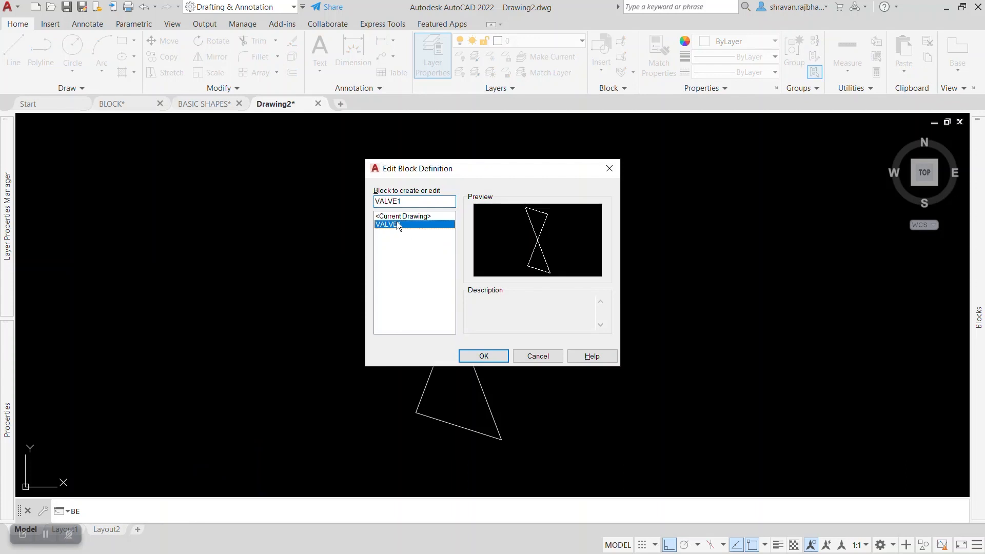
left_click(484, 357)
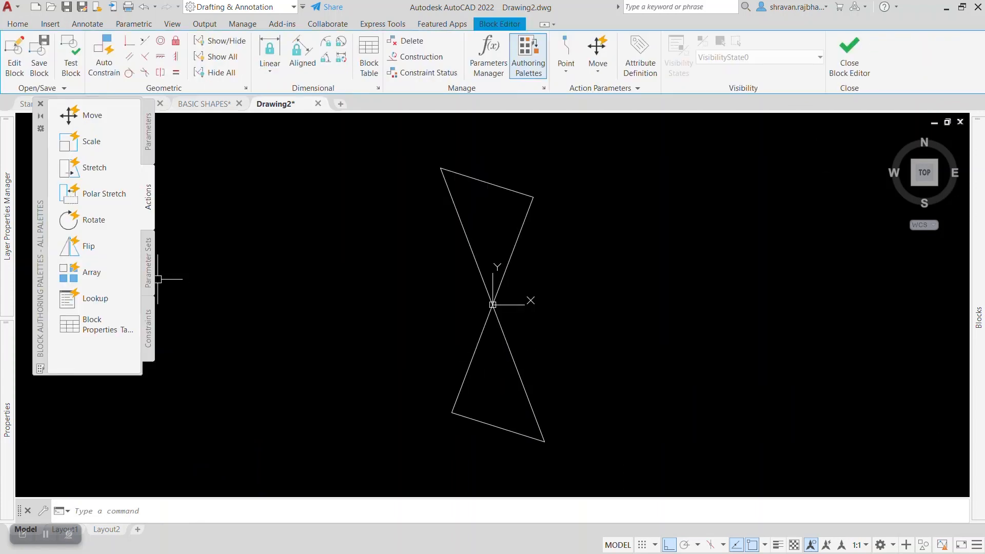
Add a rotation parameter based at the valve's crossing point, with a radius of about 272 and a default angle of 0.
left_click(152, 141)
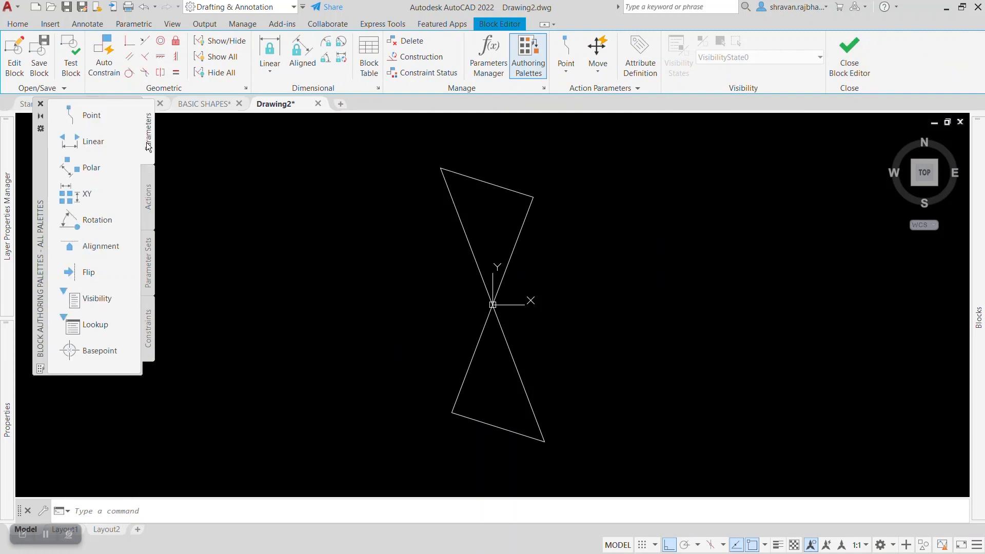
left_click(85, 221)
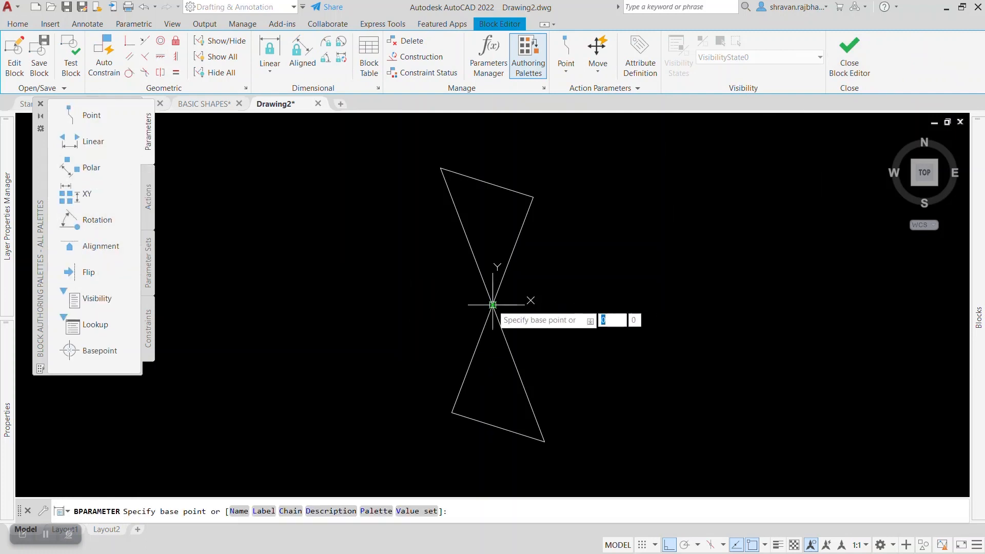
left_click(493, 305)
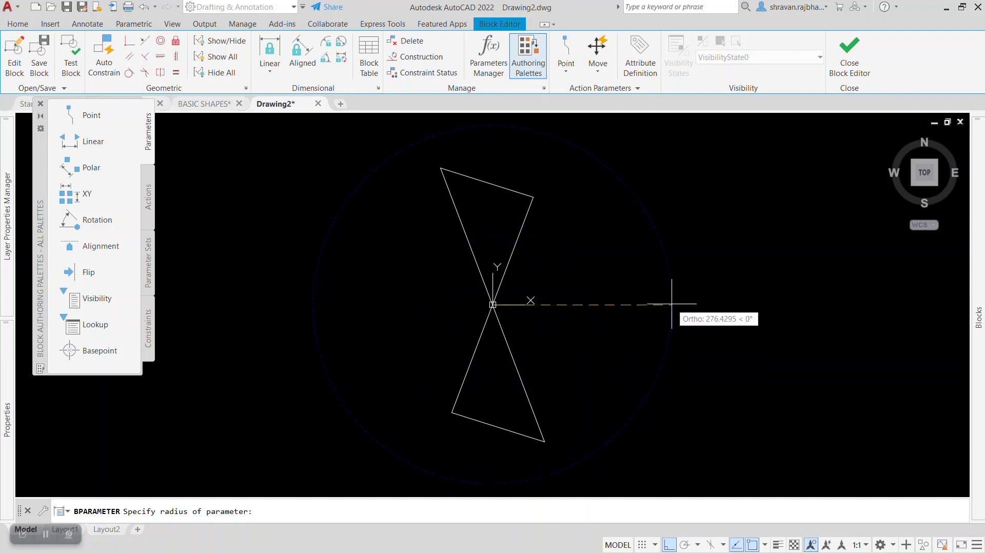
left_click(668, 305)
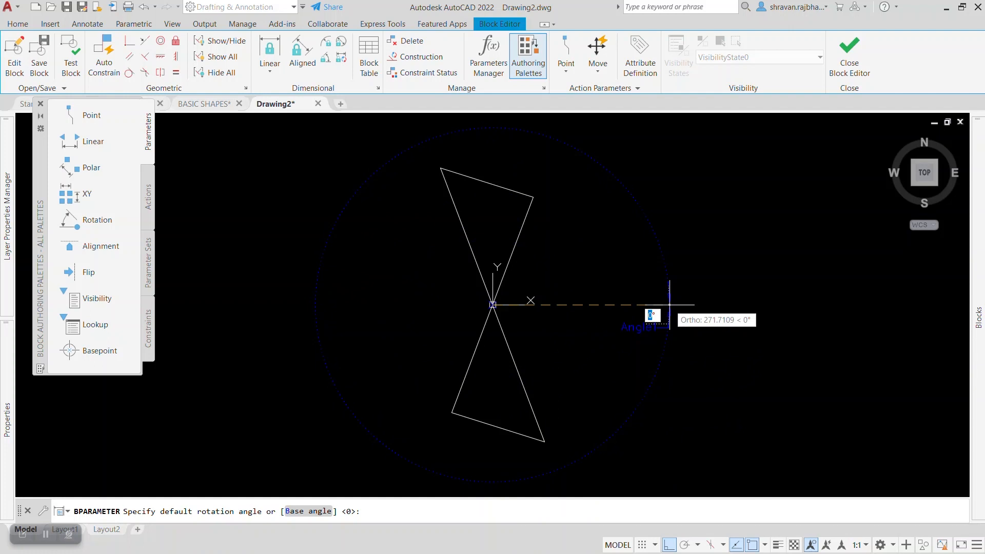
left_click(668, 305)
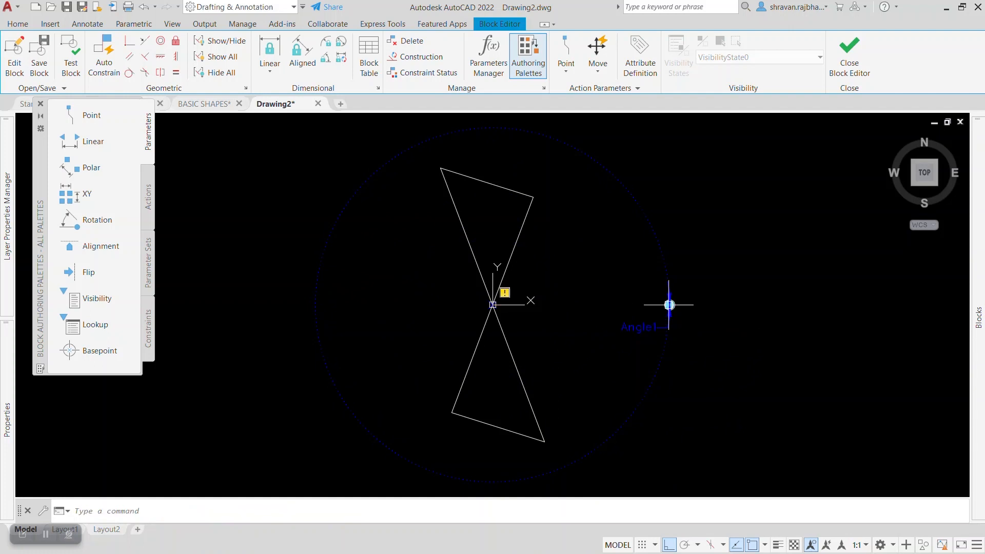
Set the rotation parameter's angle type to Increment with an angle increment of 10.
mouse_move(5, 483)
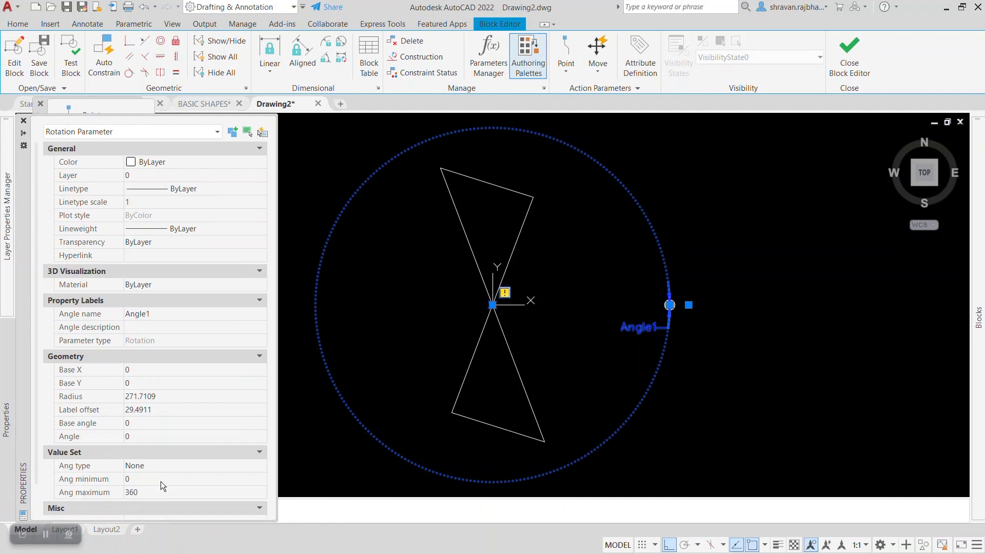
scroll(160, 481, "down", 2)
left_click(156, 429)
left_click(157, 428)
left_click(155, 450)
left_click(138, 440)
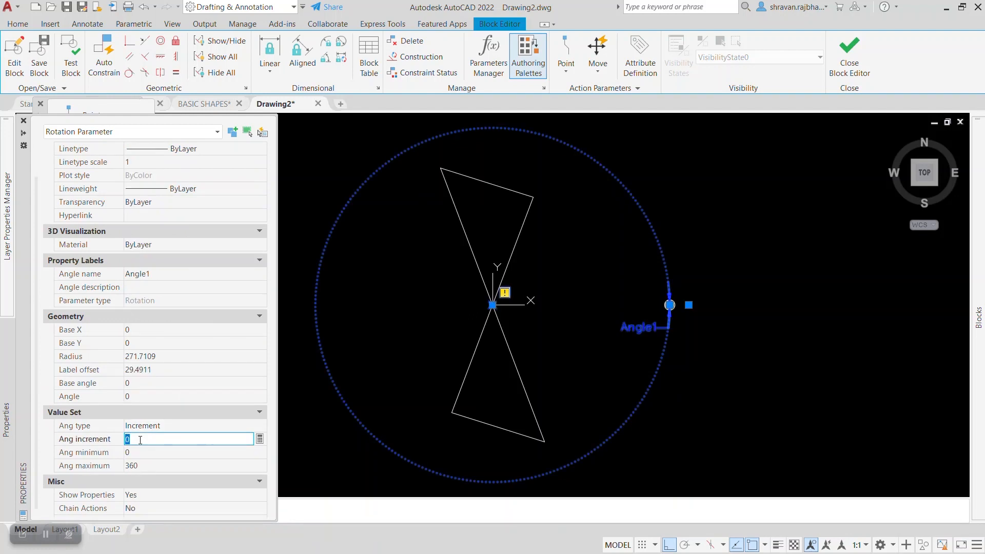
key("Return")
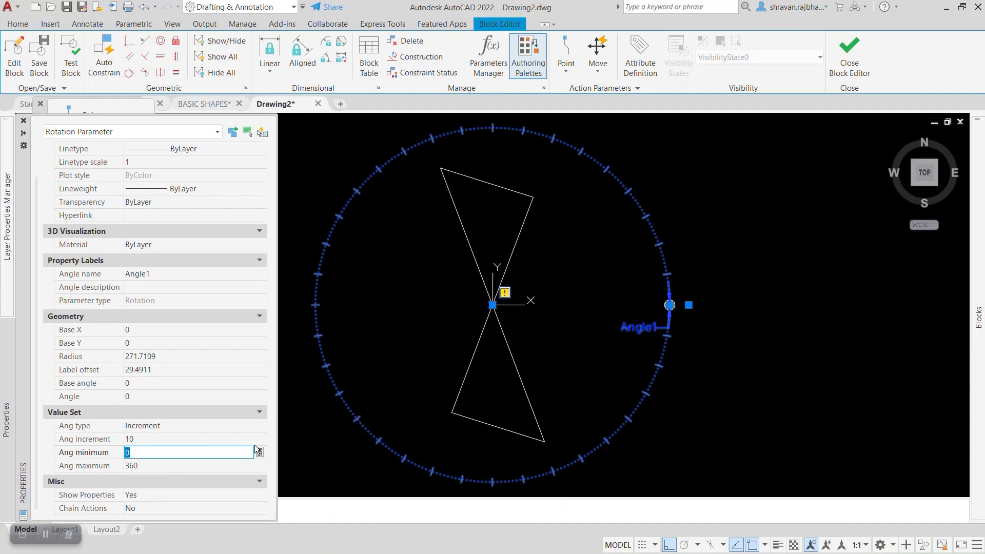
key("ctrl+1")
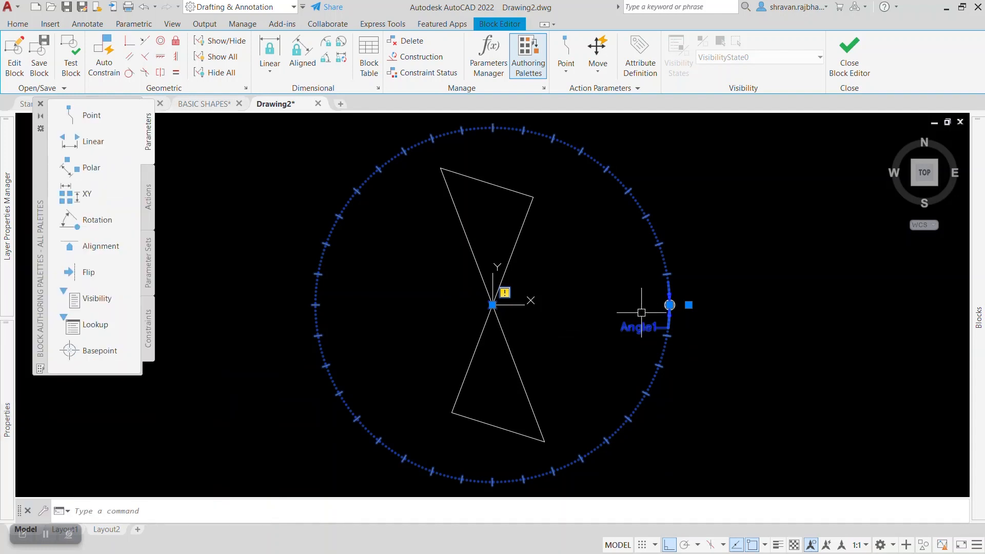
key("Escape")
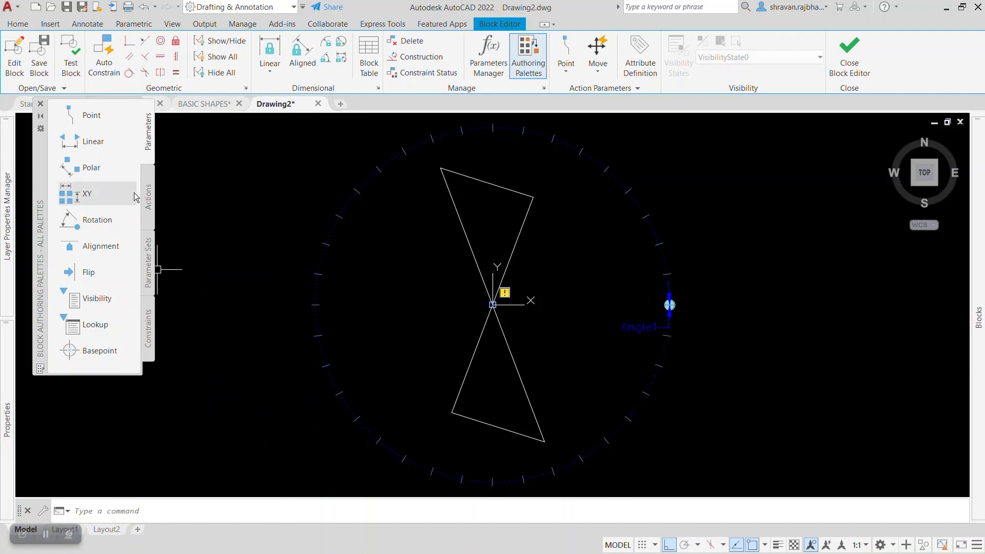
Add a rotate action to the rotation parameter, selecting the whole valve symbol.
left_click(148, 203)
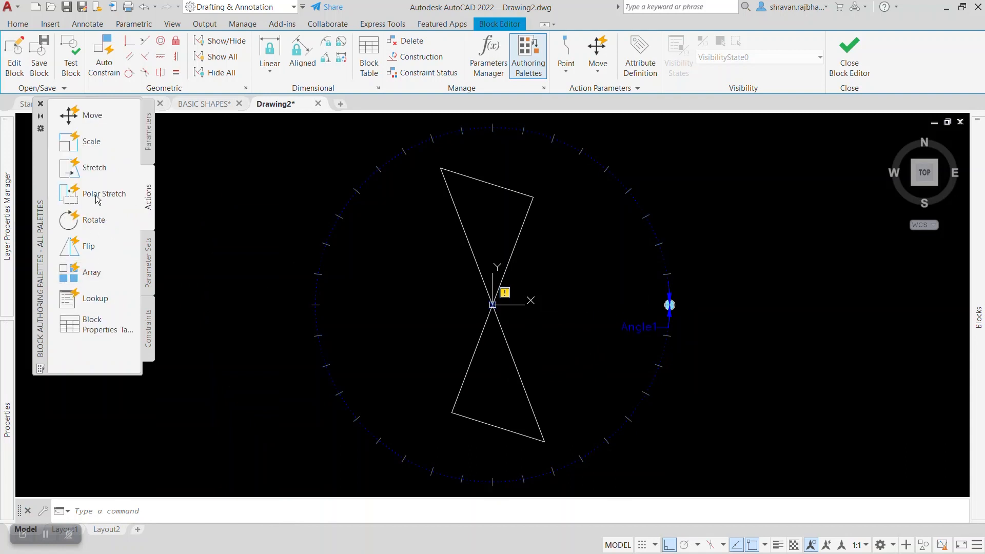
left_click(87, 222)
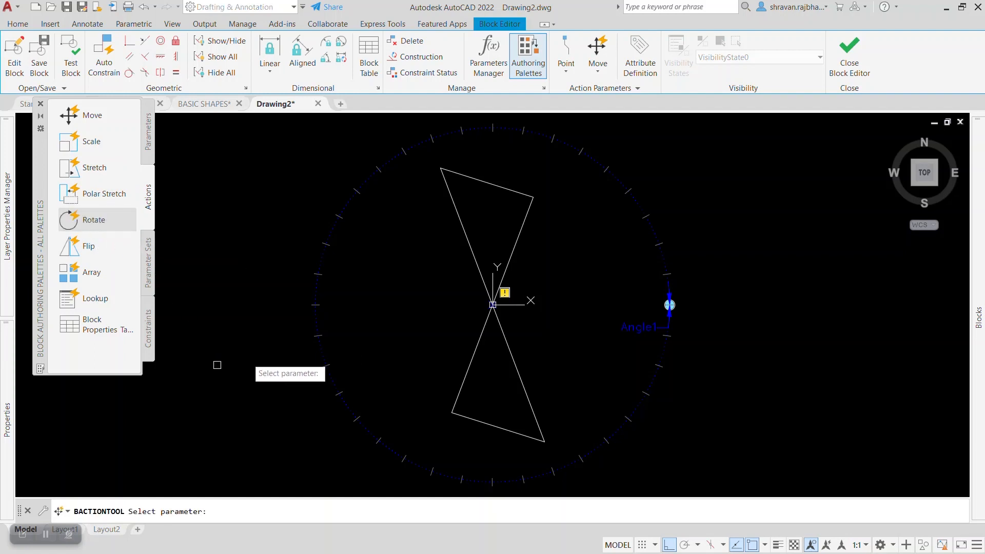
left_click(670, 304)
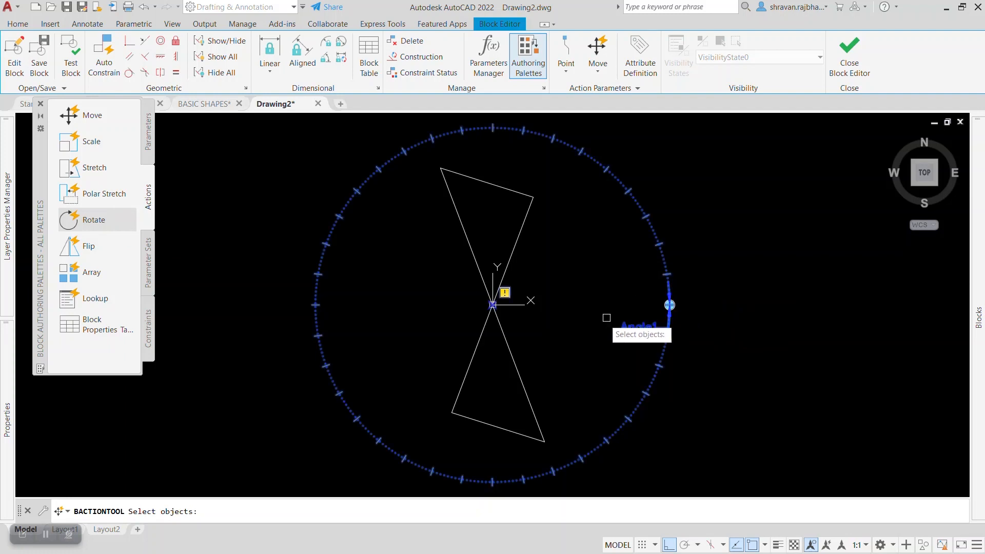
left_click(561, 453)
left_click(402, 165)
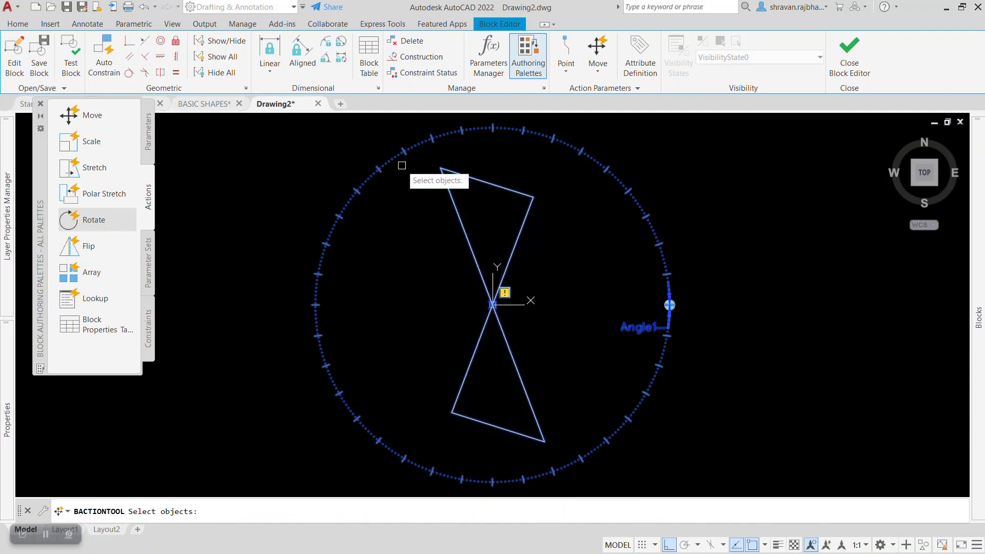
key("Return")
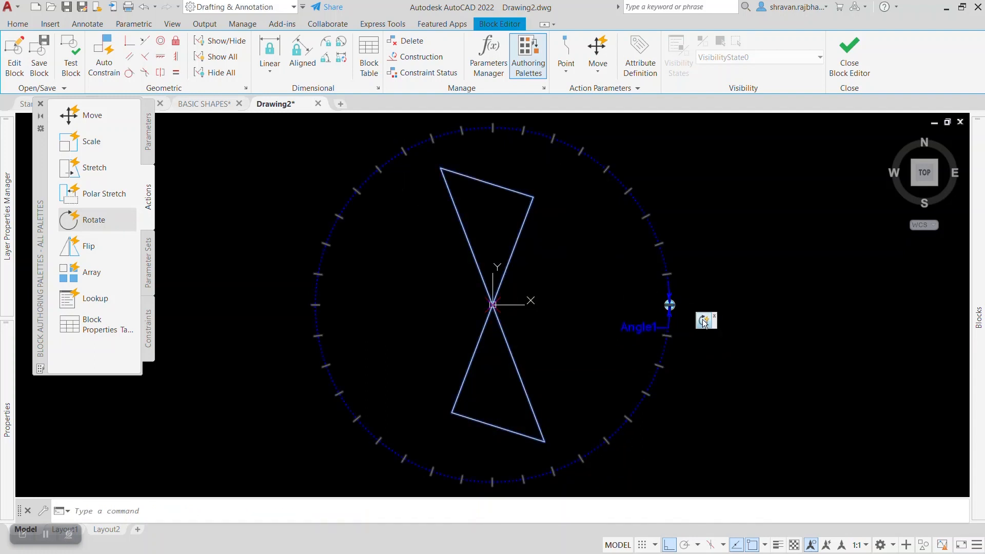
Open VALVE1 in the test block window and select the block so its rotation grip can be tried.
left_click(71, 68)
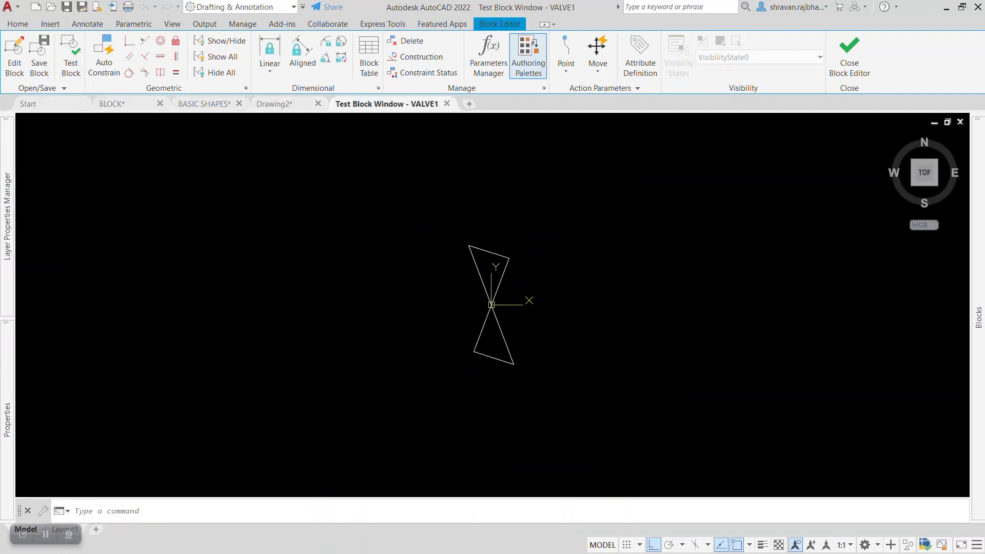
left_click(496, 260)
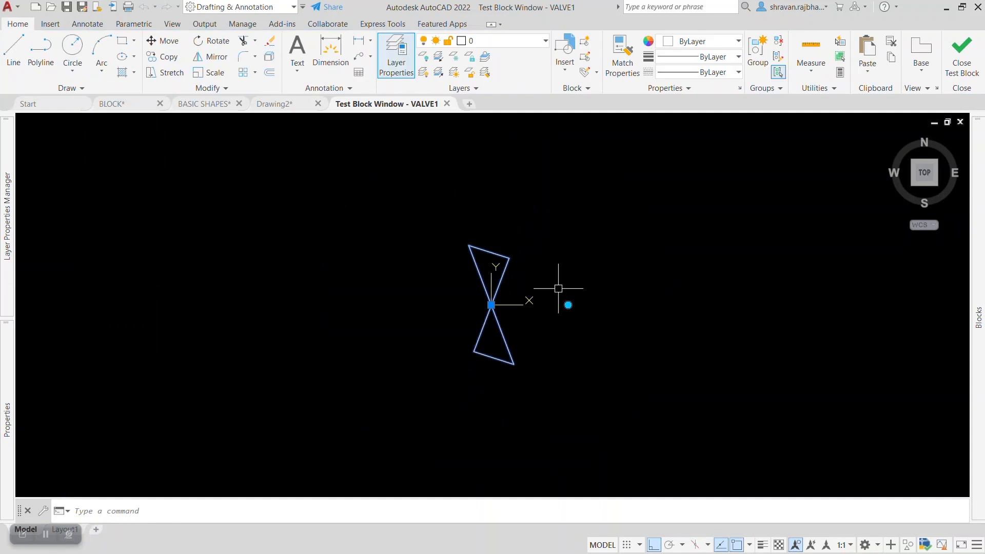
scroll(569, 305, "up", 2)
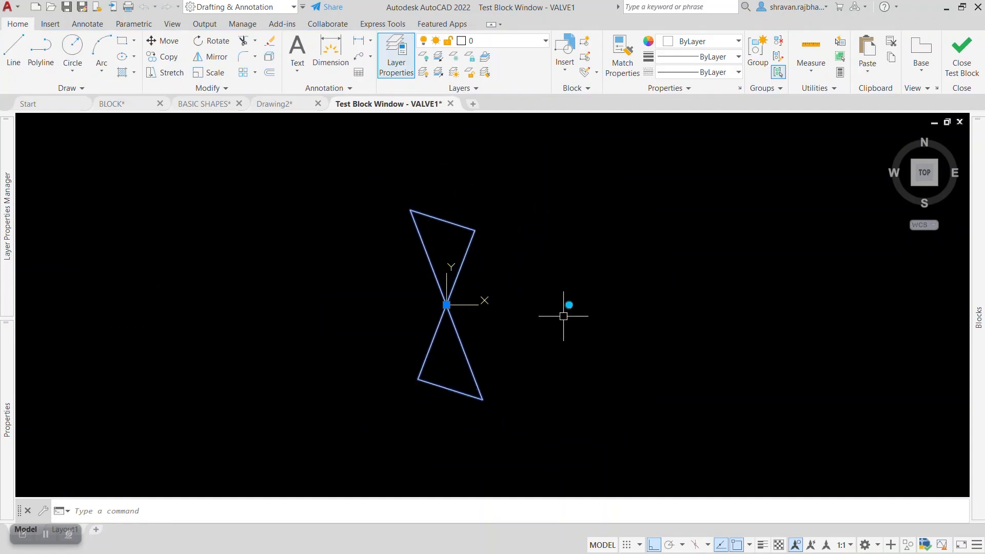
scroll(370, 300, "up", 2)
scroll(370, 308, "down", 2)
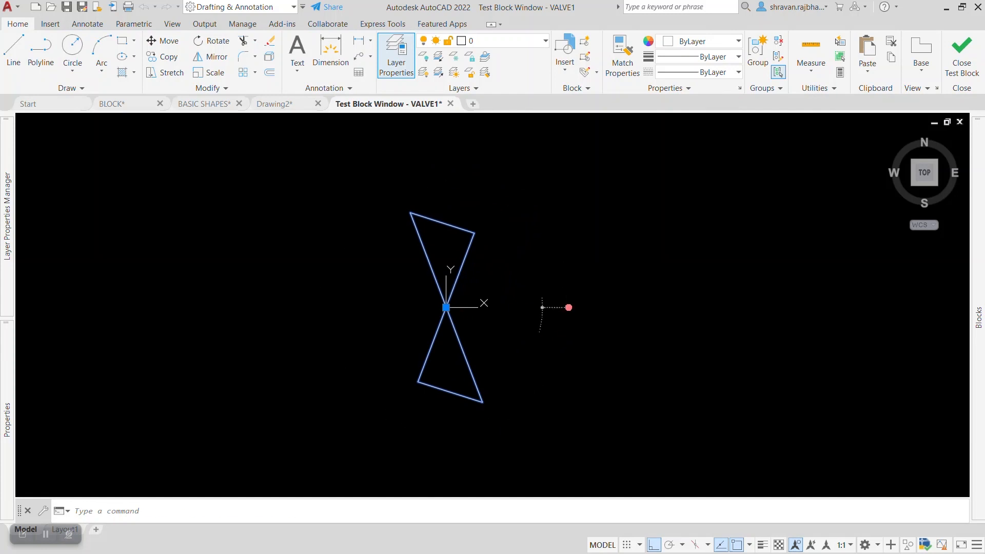
Turn ortho mode off and rotate the test valve freehand twice with its rotation grip, snapping to the angle increments.
left_click(569, 308)
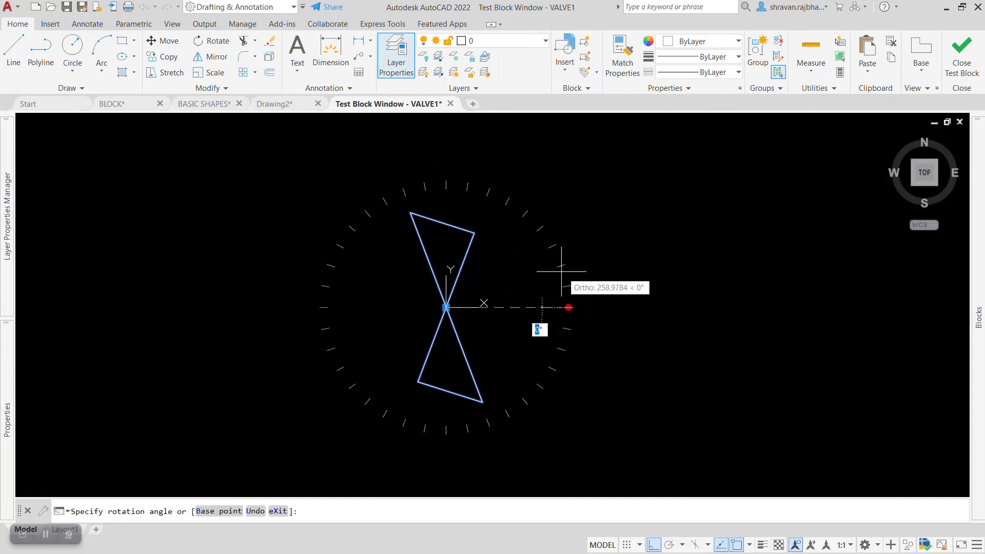
key("F8")
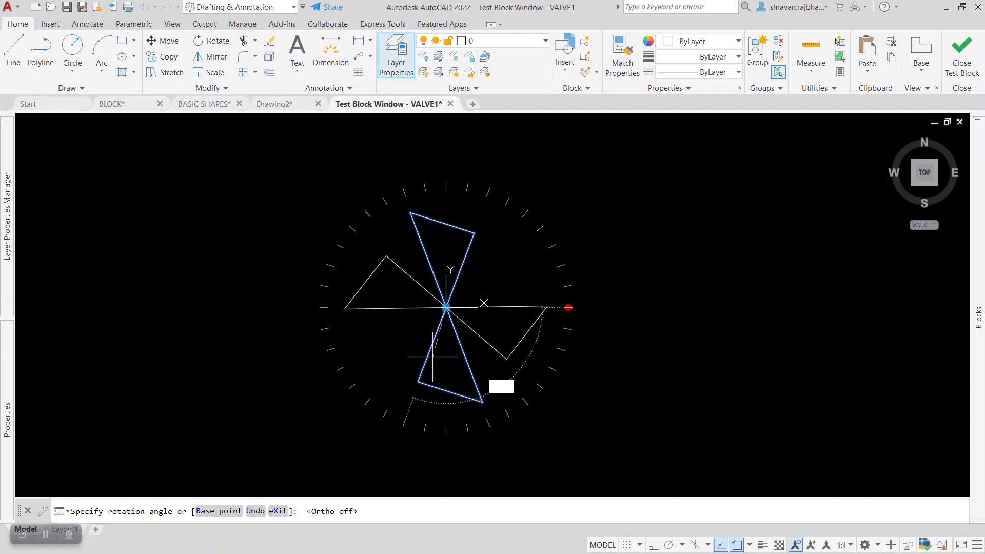
left_click(513, 412)
left_click(507, 413)
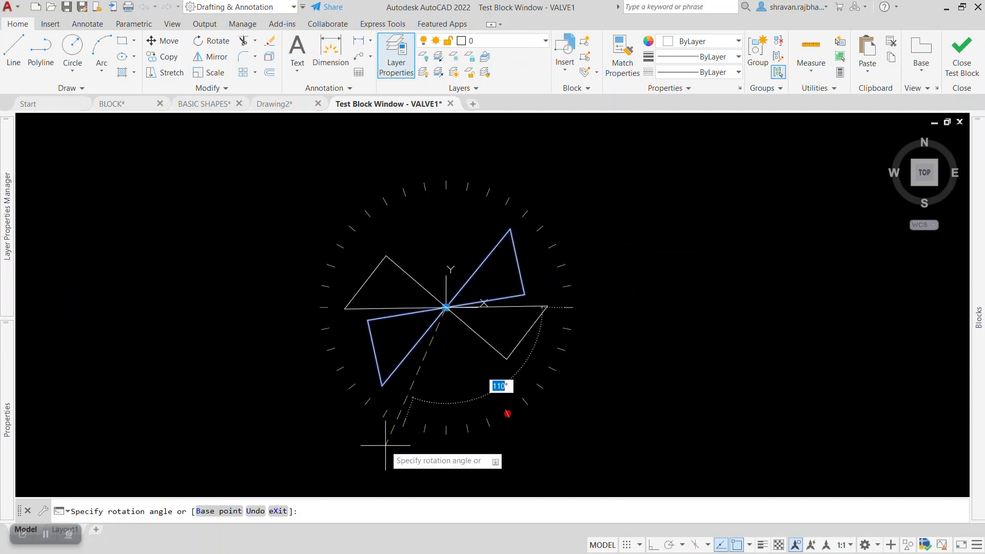
left_click(365, 444)
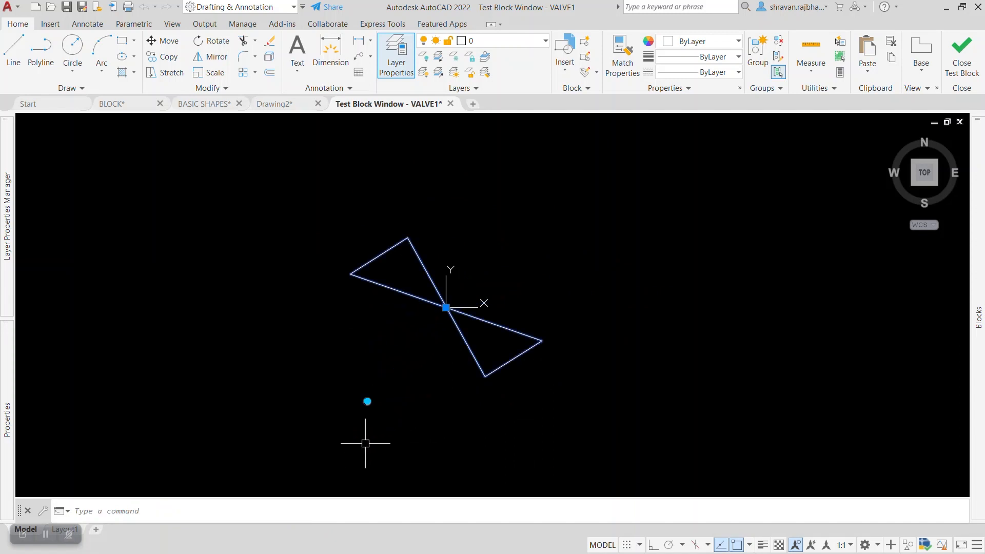
Rotate the test valve with its rotation grip to exact angles of 30 and 60 degrees.
left_click(367, 402)
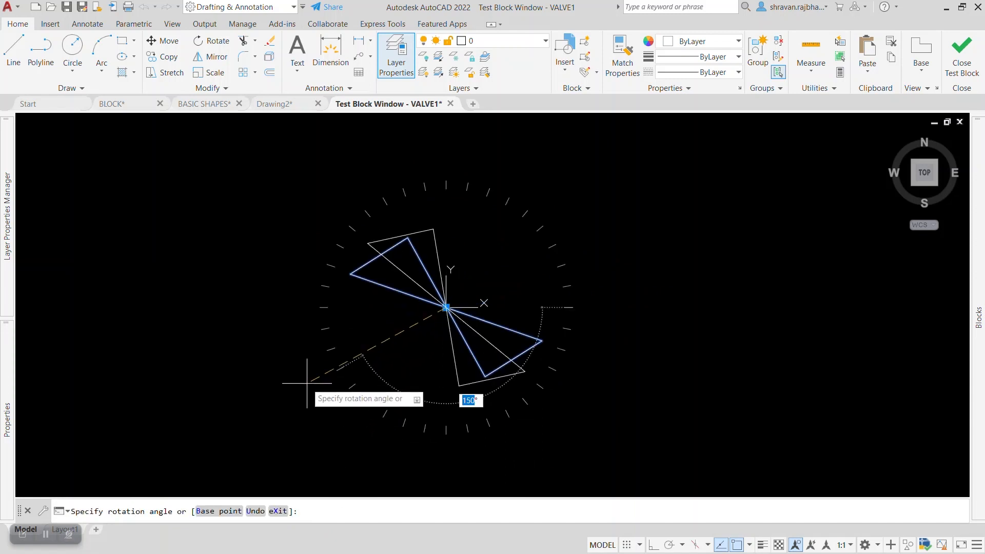
type("30")
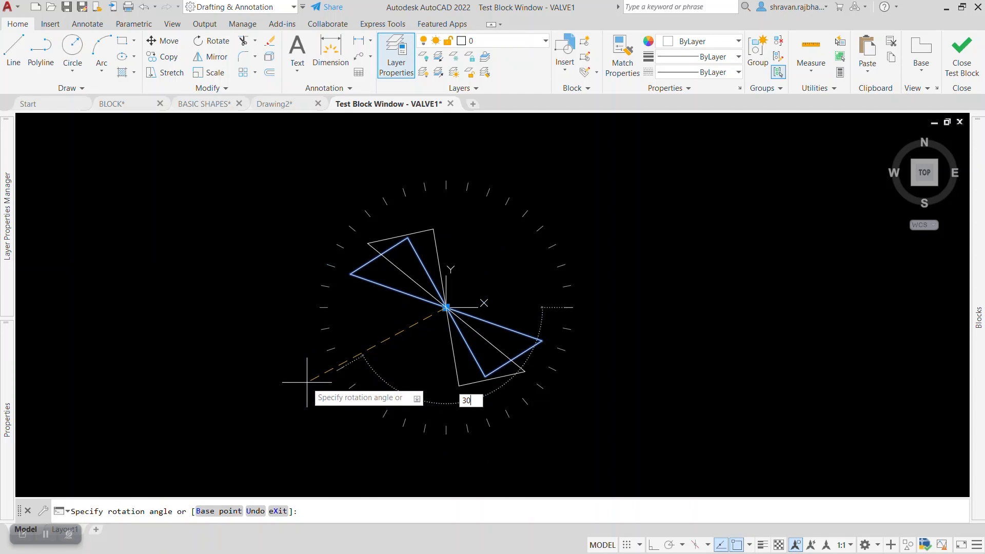
key("Return")
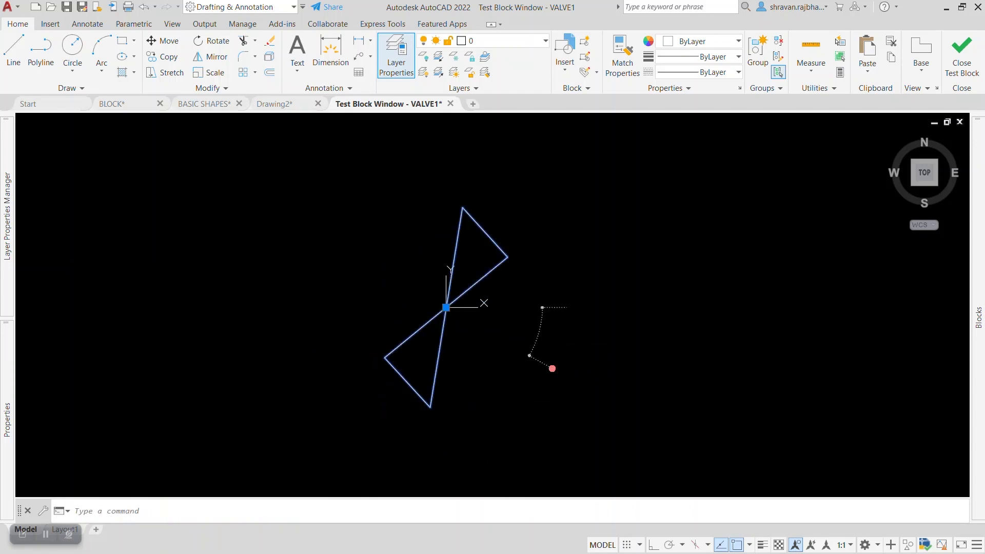
left_click(552, 368)
key("BackSpace")
type("0")
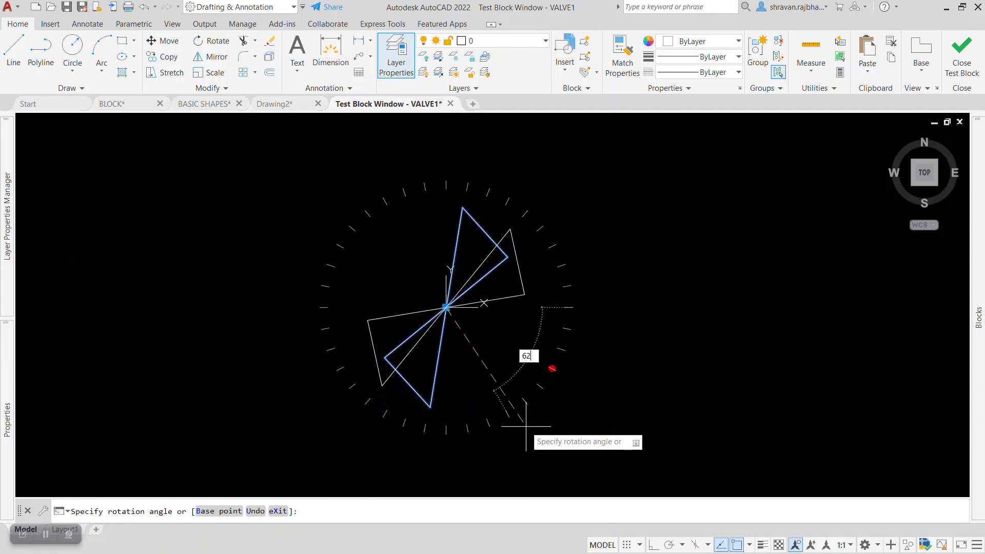
key("Return")
left_click(508, 413)
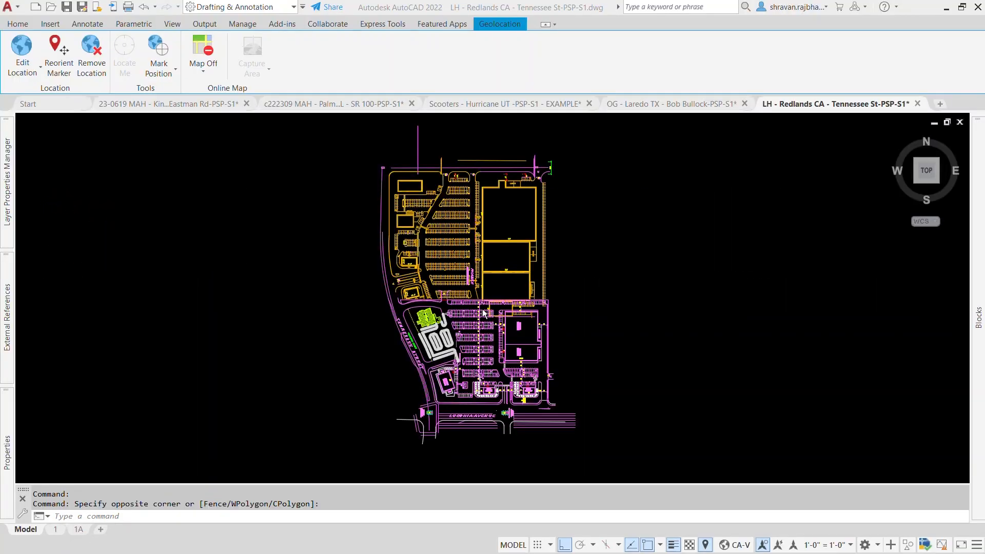
scroll(481, 307, "up", 6)
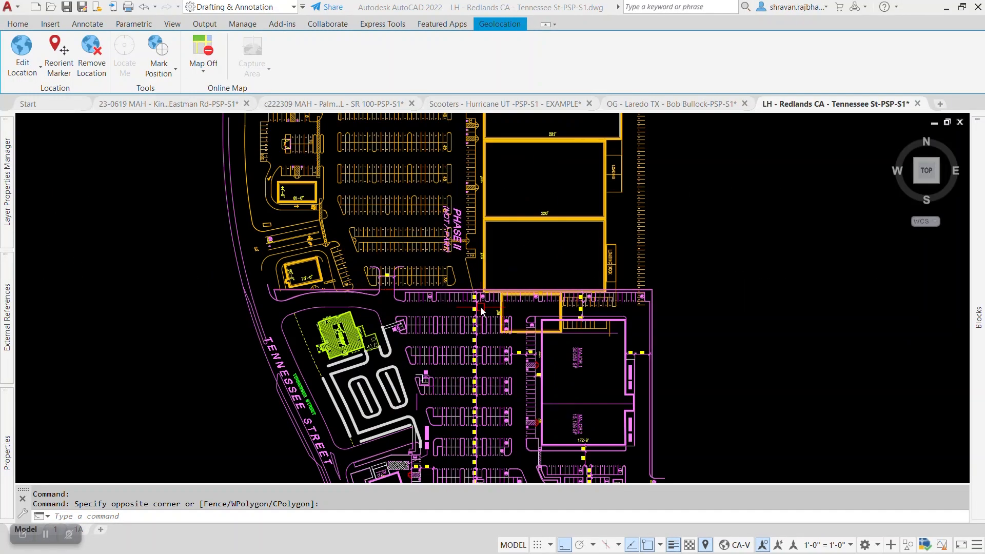
scroll(366, 291, "down", 8)
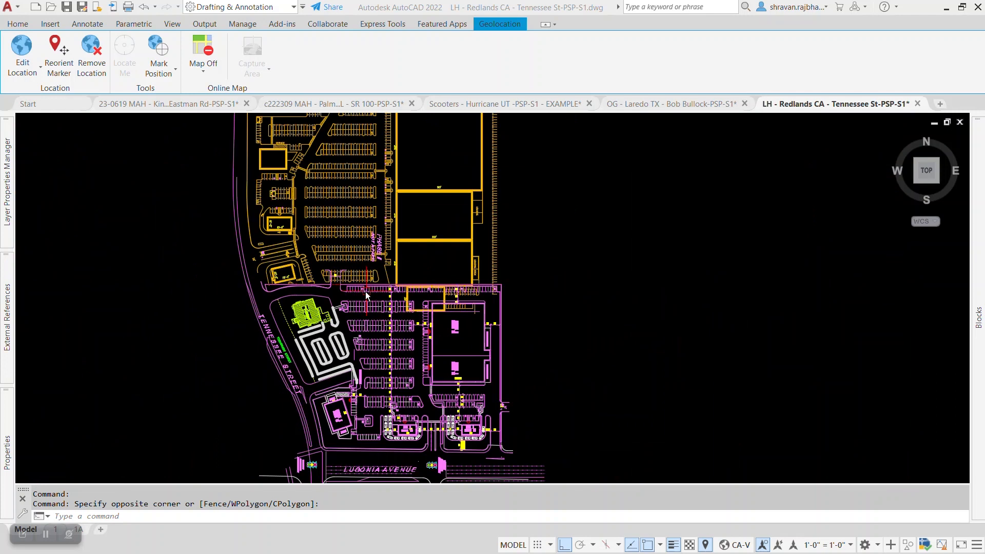
scroll(535, 332, "down", 2)
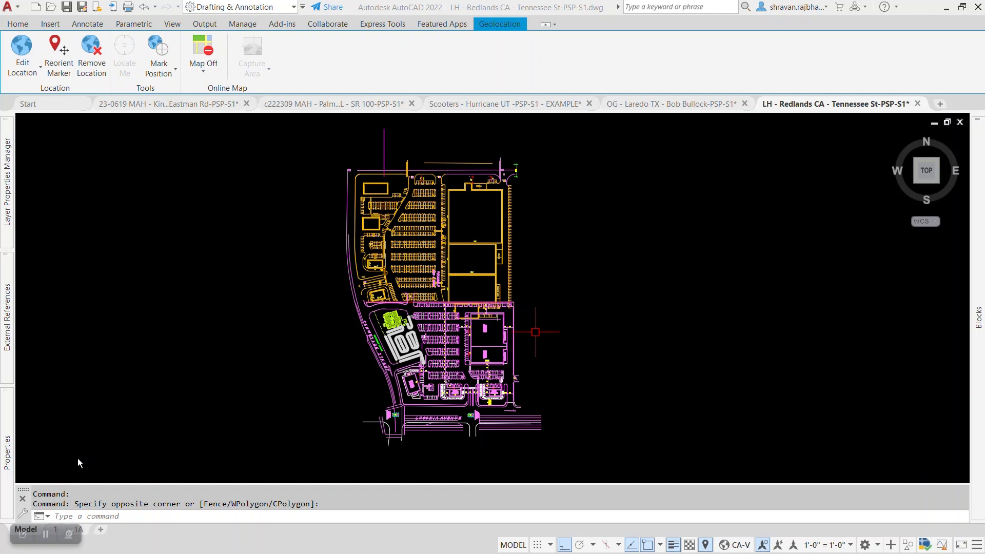
left_click(22, 534)
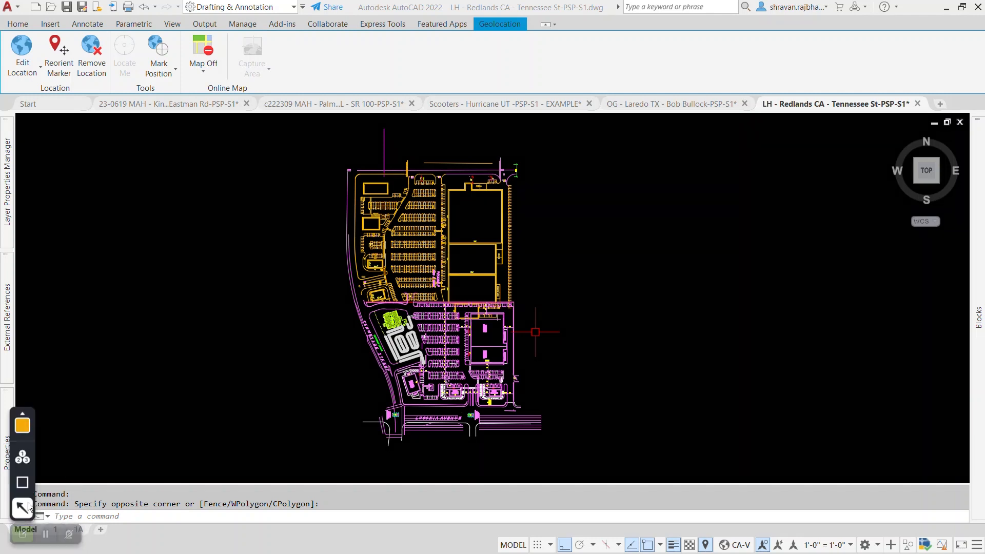
mouse_move(177, 403)
left_mouse_down()
mouse_move(85, 475)
mouse_move(78, 510)
left_mouse_up()
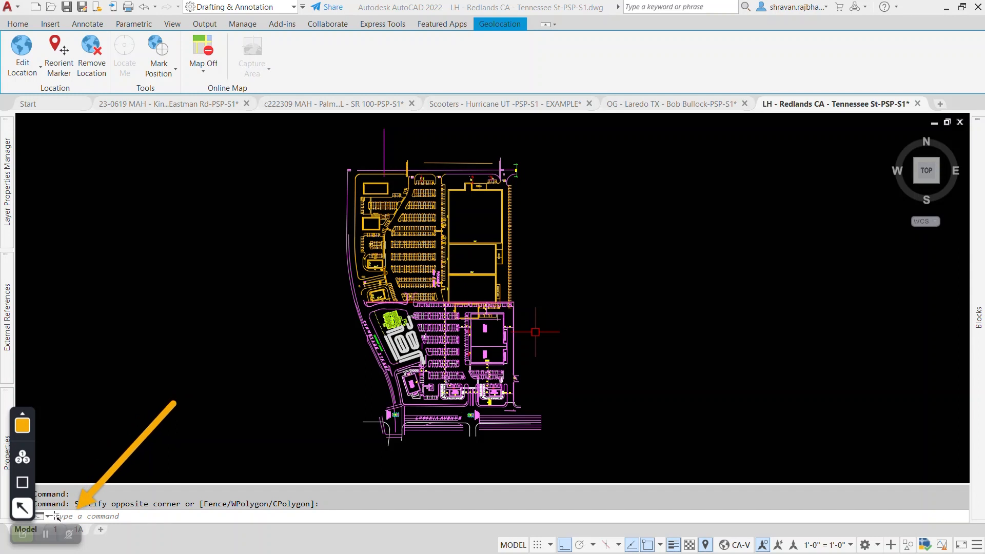
left_click(22, 534)
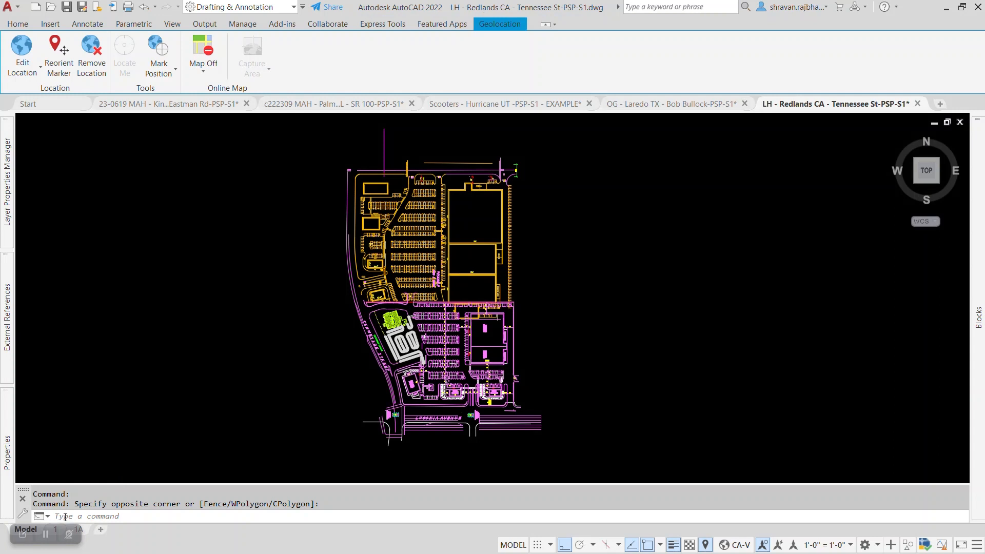
Open the display settings of the Options dialog for the Redlands site plan drawing.
left_click(88, 516)
type("OPTION")
key("Return")
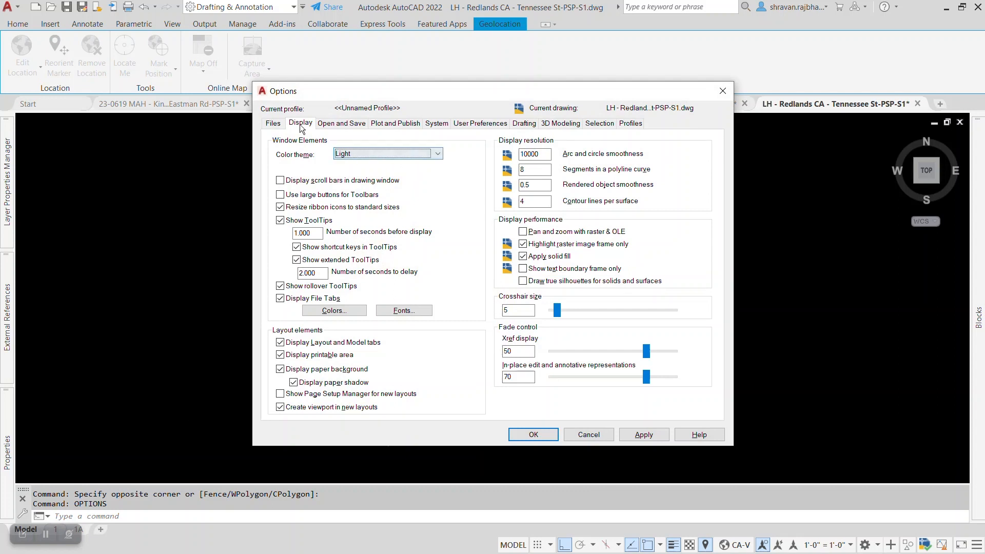
left_click(22, 534)
left_click(23, 483)
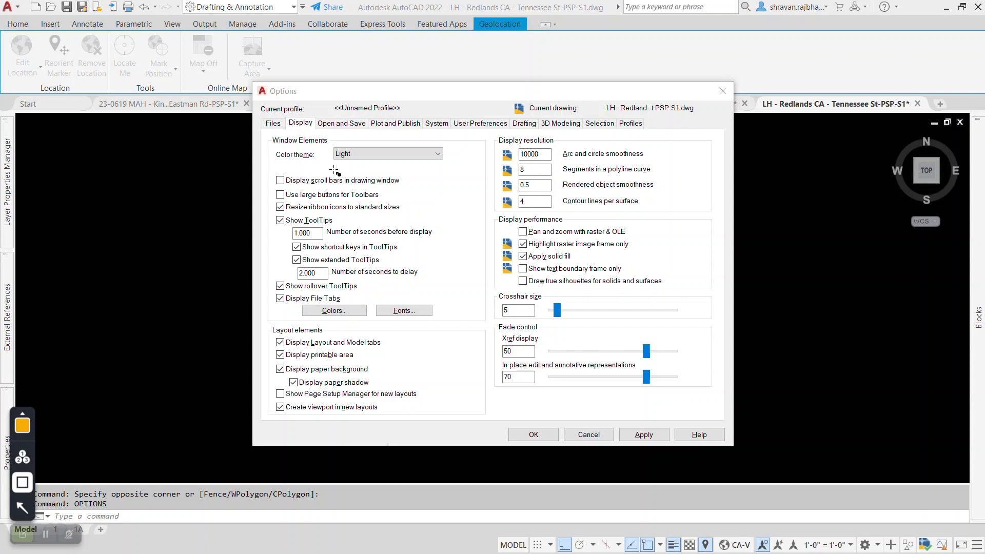
left_click_drag(295, 122, 320, 135)
left_click_drag(298, 298, 369, 323)
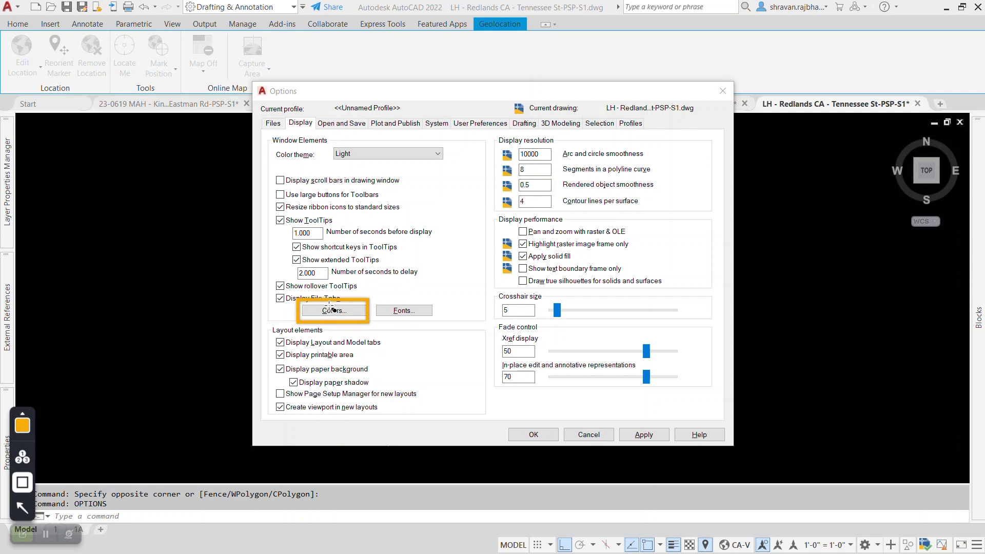
left_click(22, 508)
Set the uniform background colour of 2D model space to White in the drawing window colors and apply the options.
left_click(328, 311)
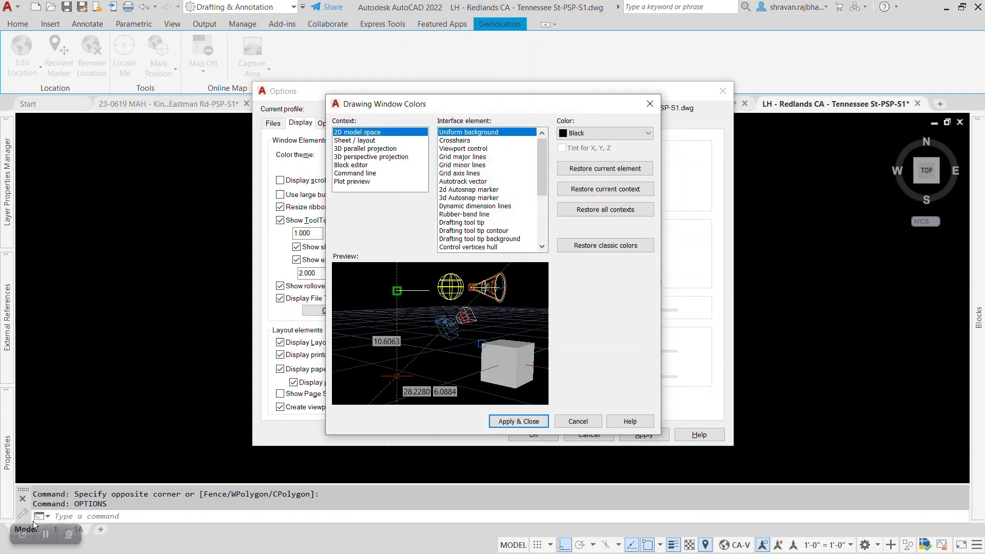
left_click(23, 534)
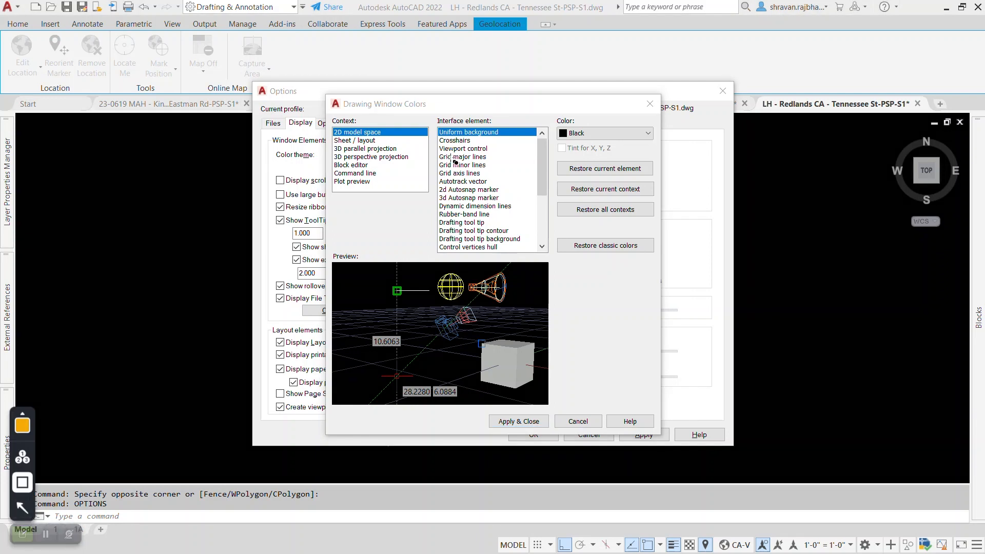
mouse_move(334, 125)
left_mouse_down()
mouse_move(395, 149)
mouse_move(513, 137)
mouse_move(545, 117)
mouse_move(551, 145)
left_mouse_up()
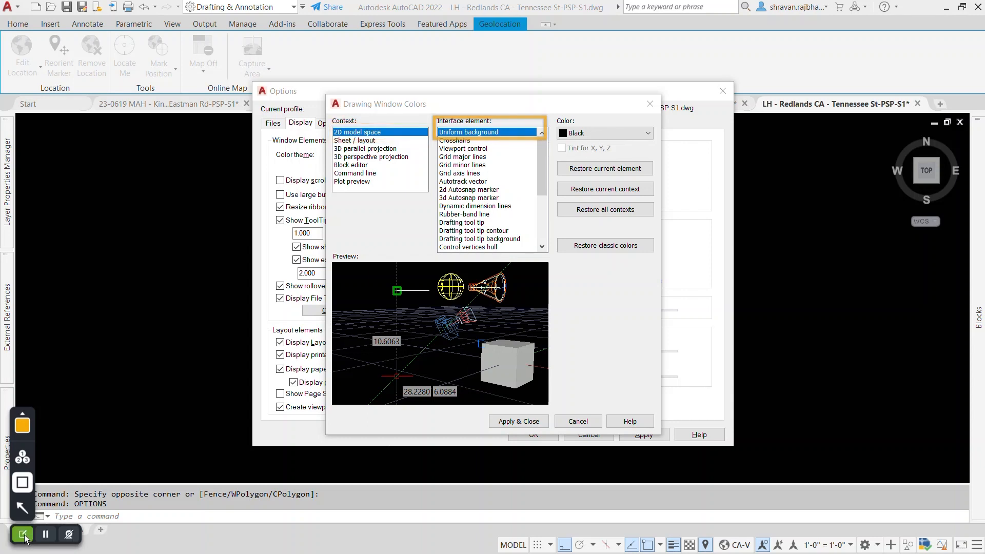
left_click(632, 133)
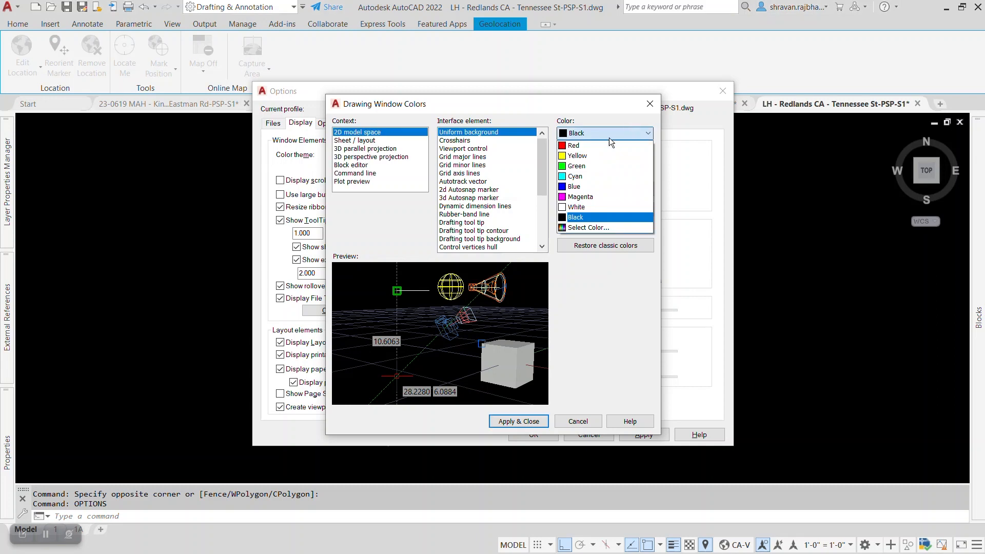
left_click(580, 209)
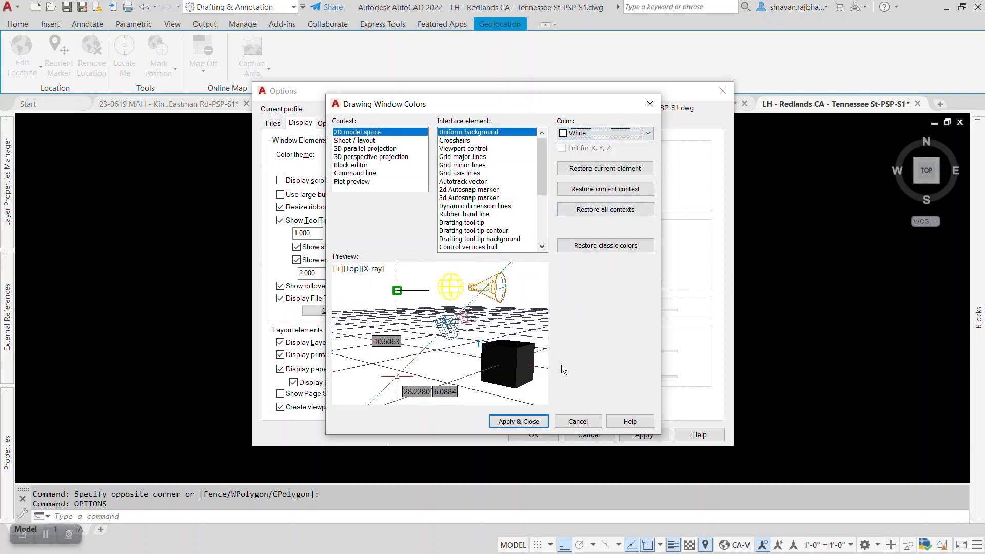
left_click(520, 421)
left_click(641, 429)
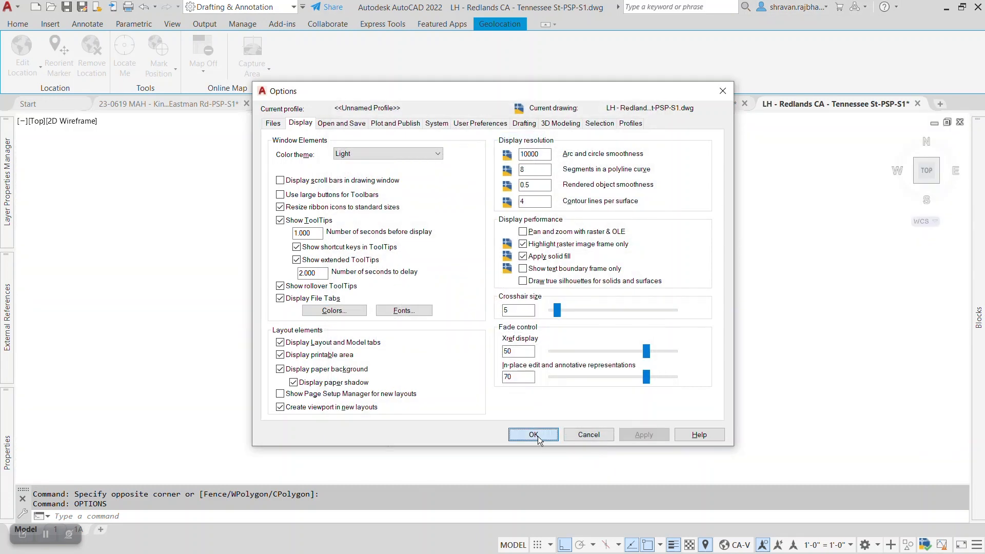
left_click(537, 436)
scroll(722, 239, "down", 2)
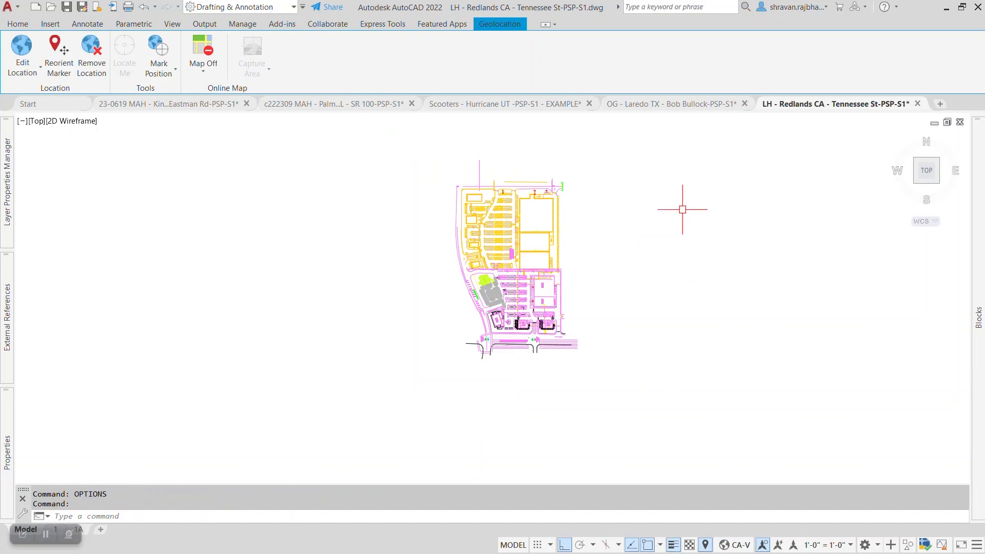
scroll(682, 210, "up", 2)
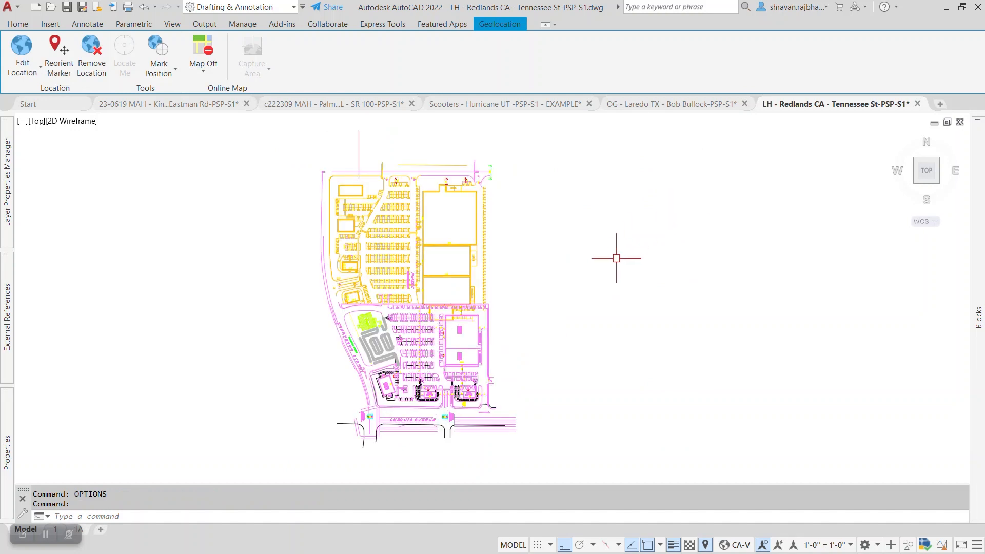